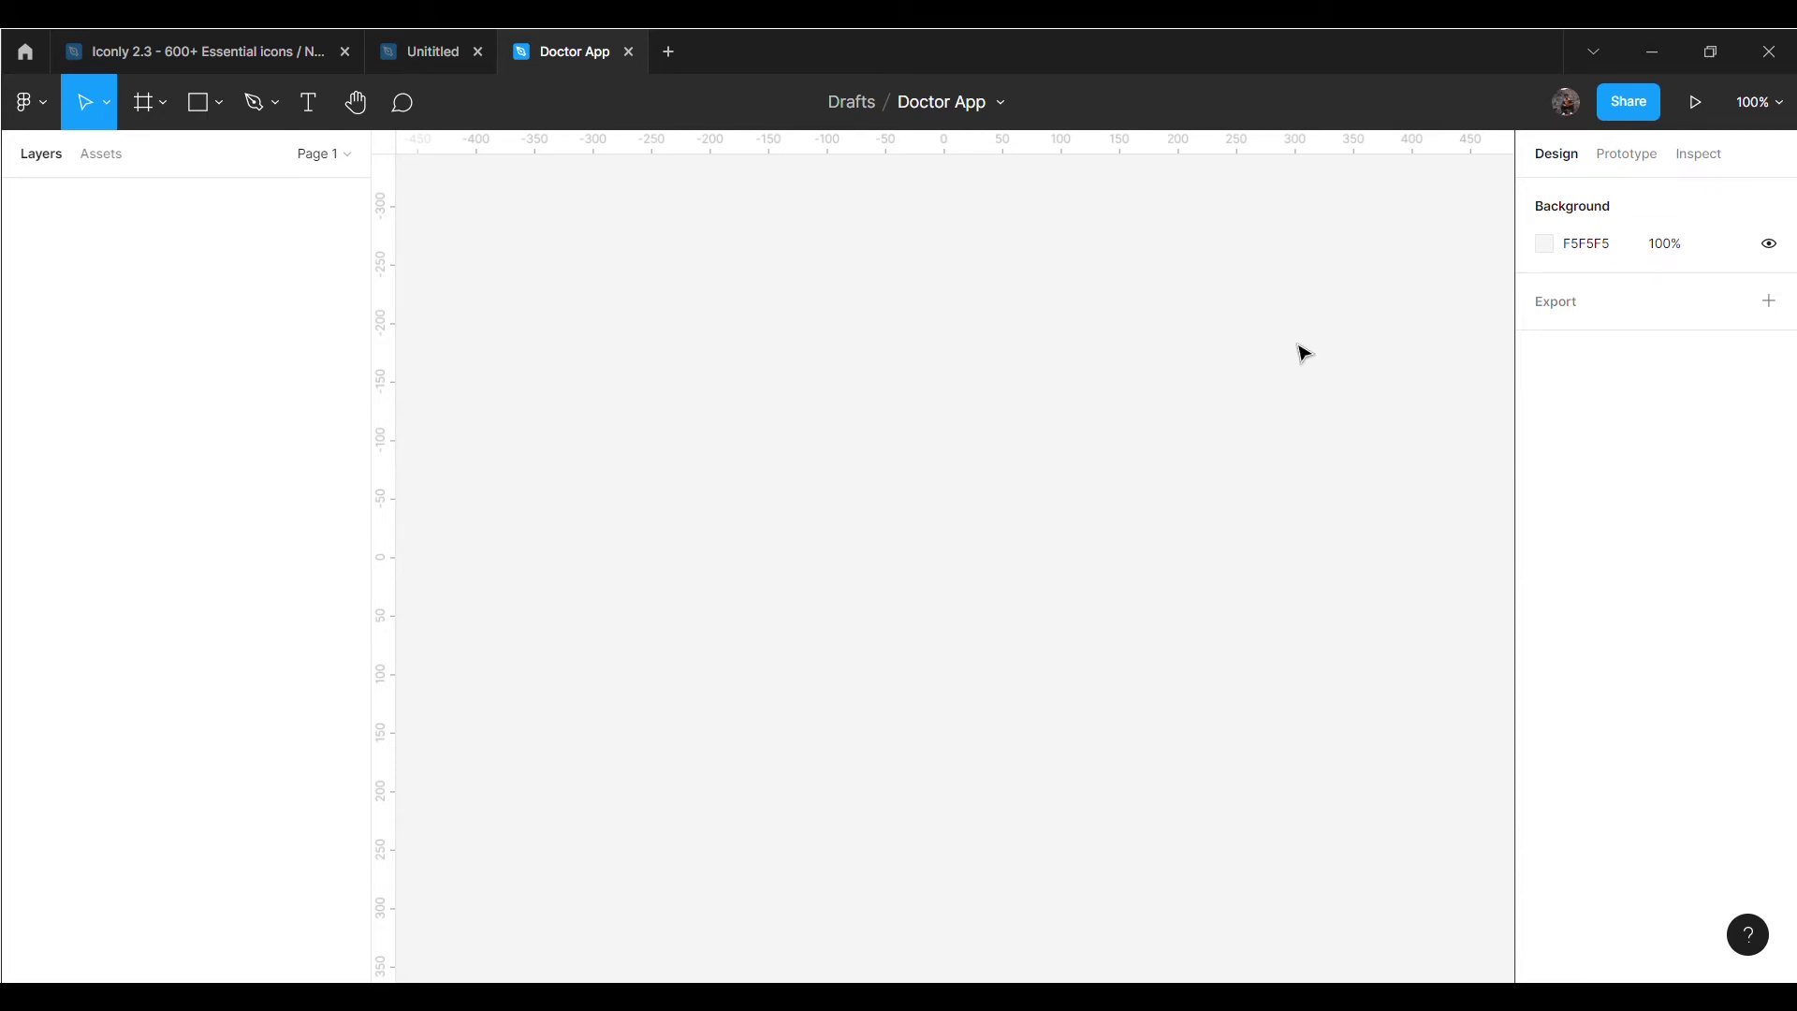
# - Add an iPhone 13 mini frame with a corner radius of 50
pyautogui.click(160, 107)
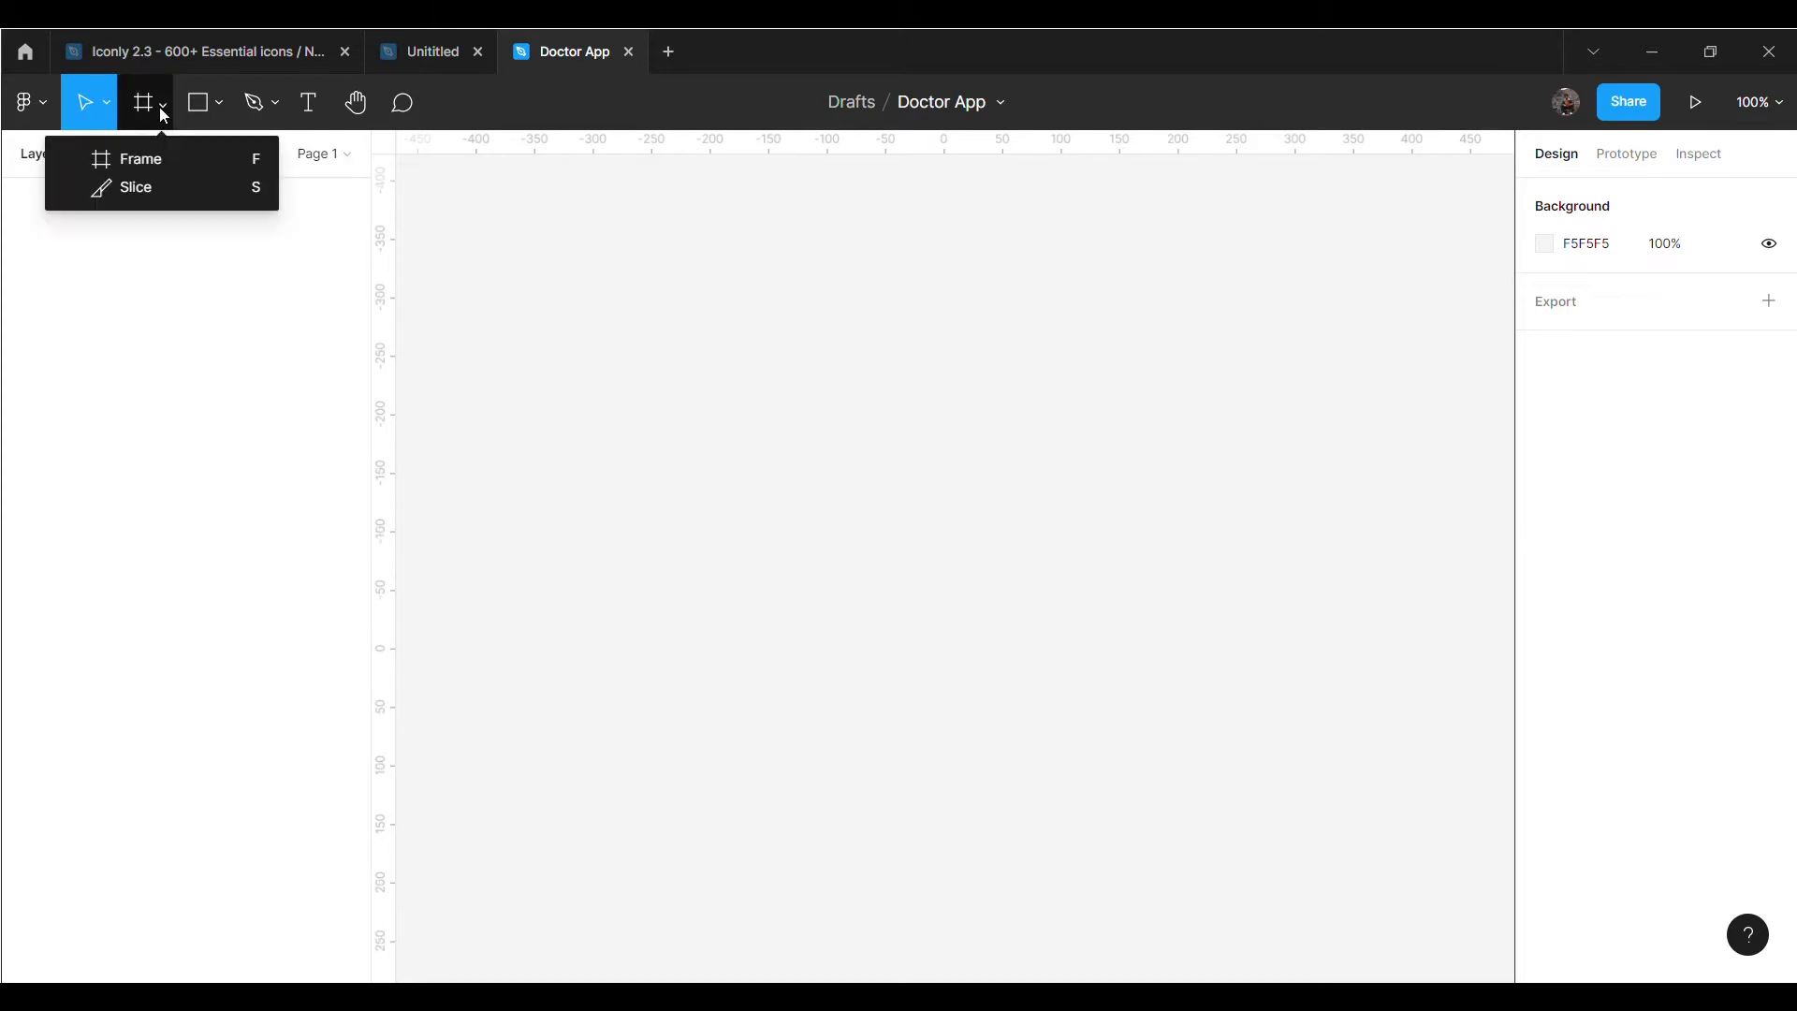
pyautogui.click(1588, 347)
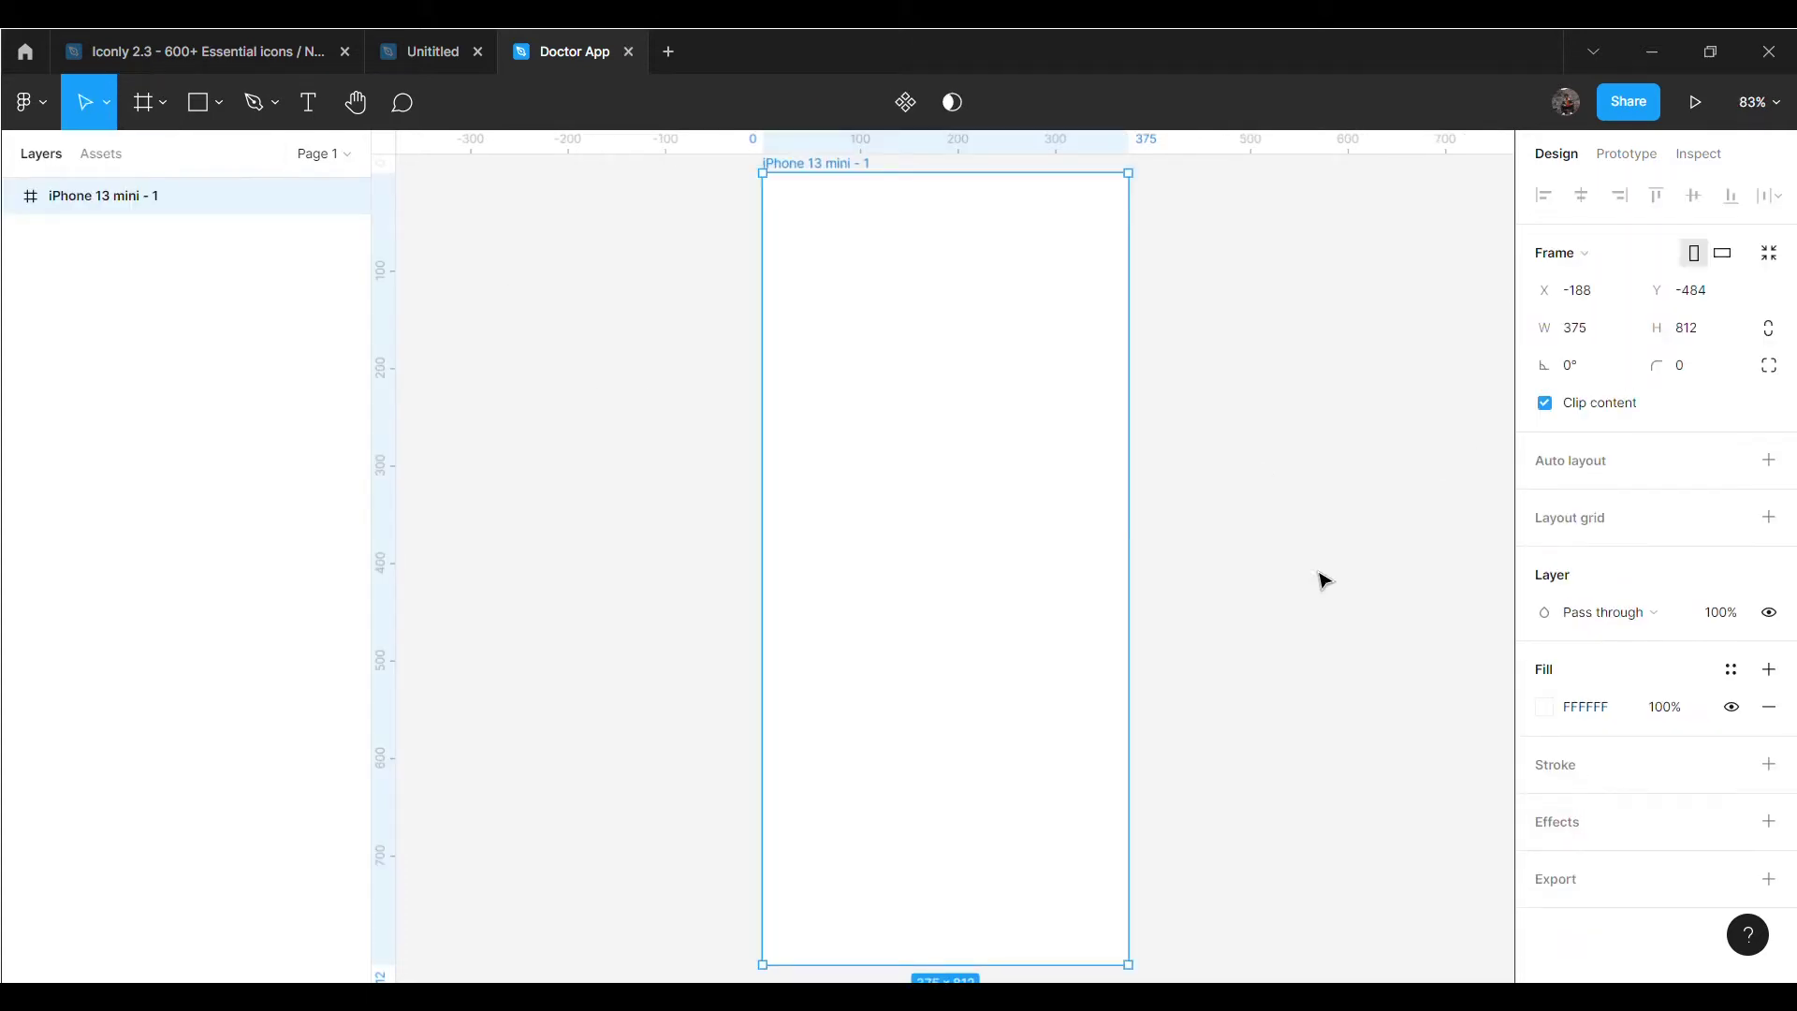
pyautogui.click(1712, 378)
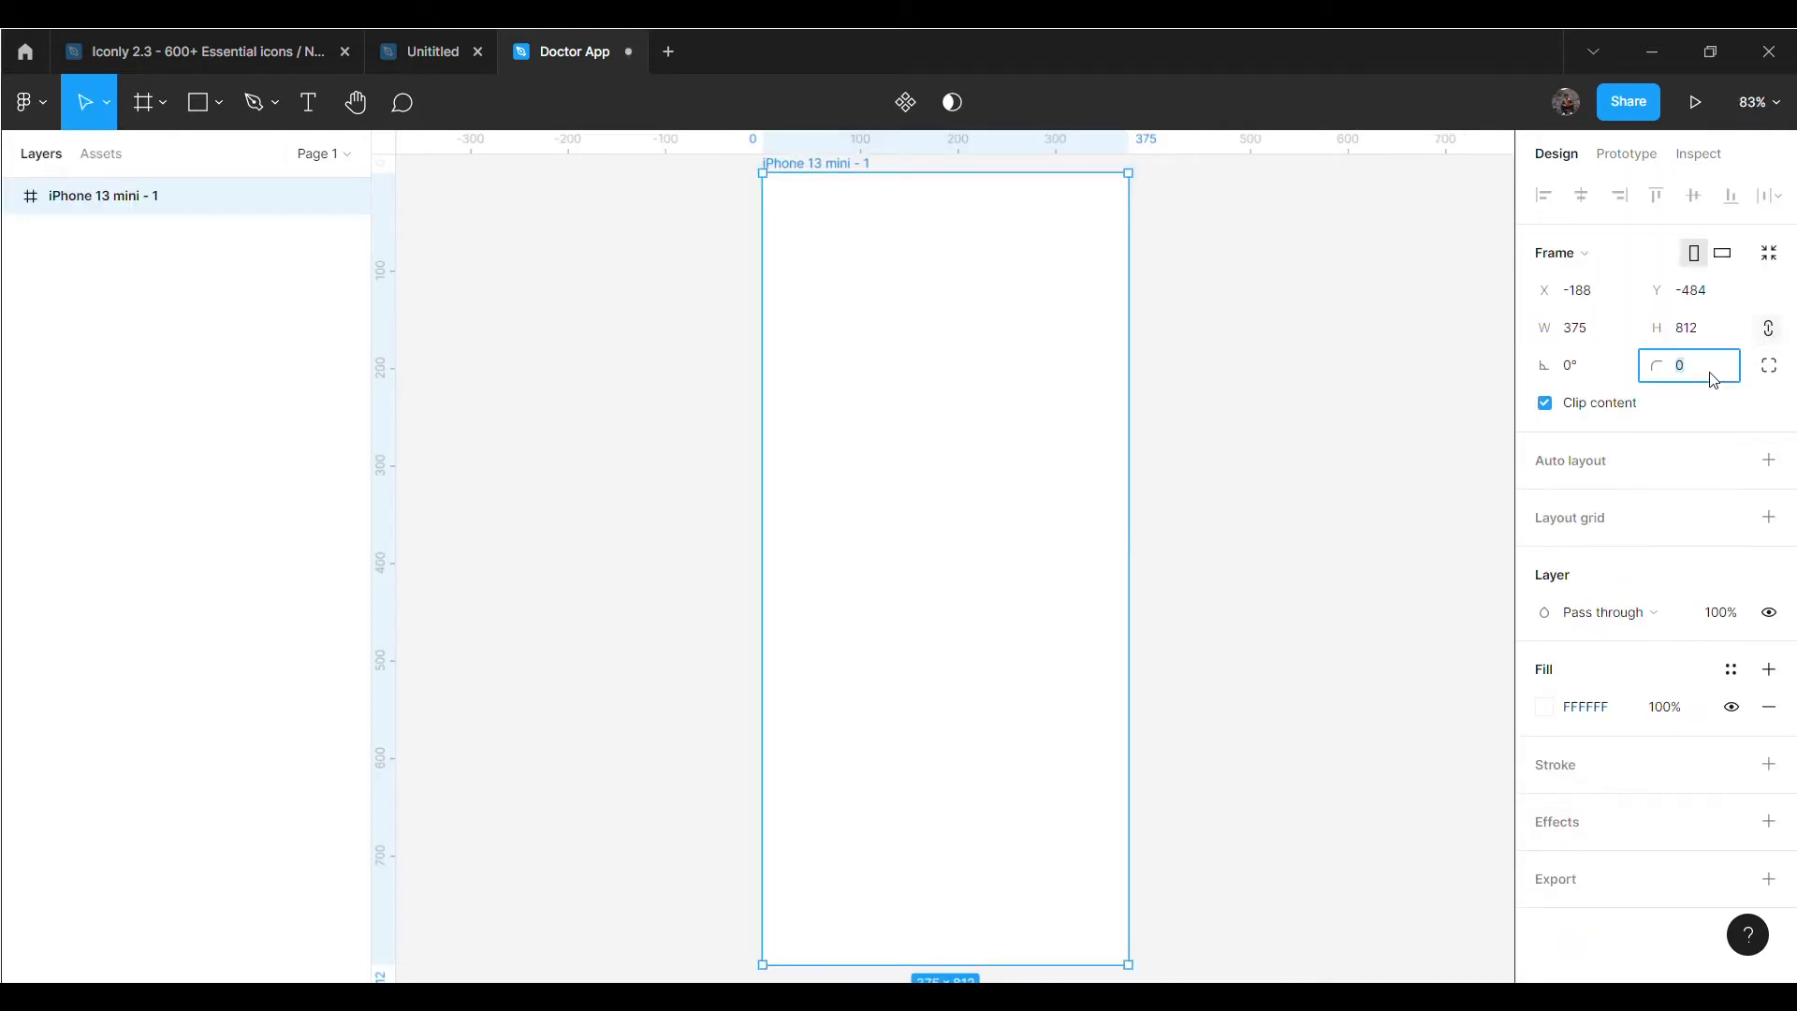
pyautogui.click(1399, 440)
# - Add vertical guides just inside the frame's left and right edges as margins
pyautogui.scroll(3, 1436, 521)
pyautogui.moveTo(388, 778); pyautogui.dragTo(792, 784)
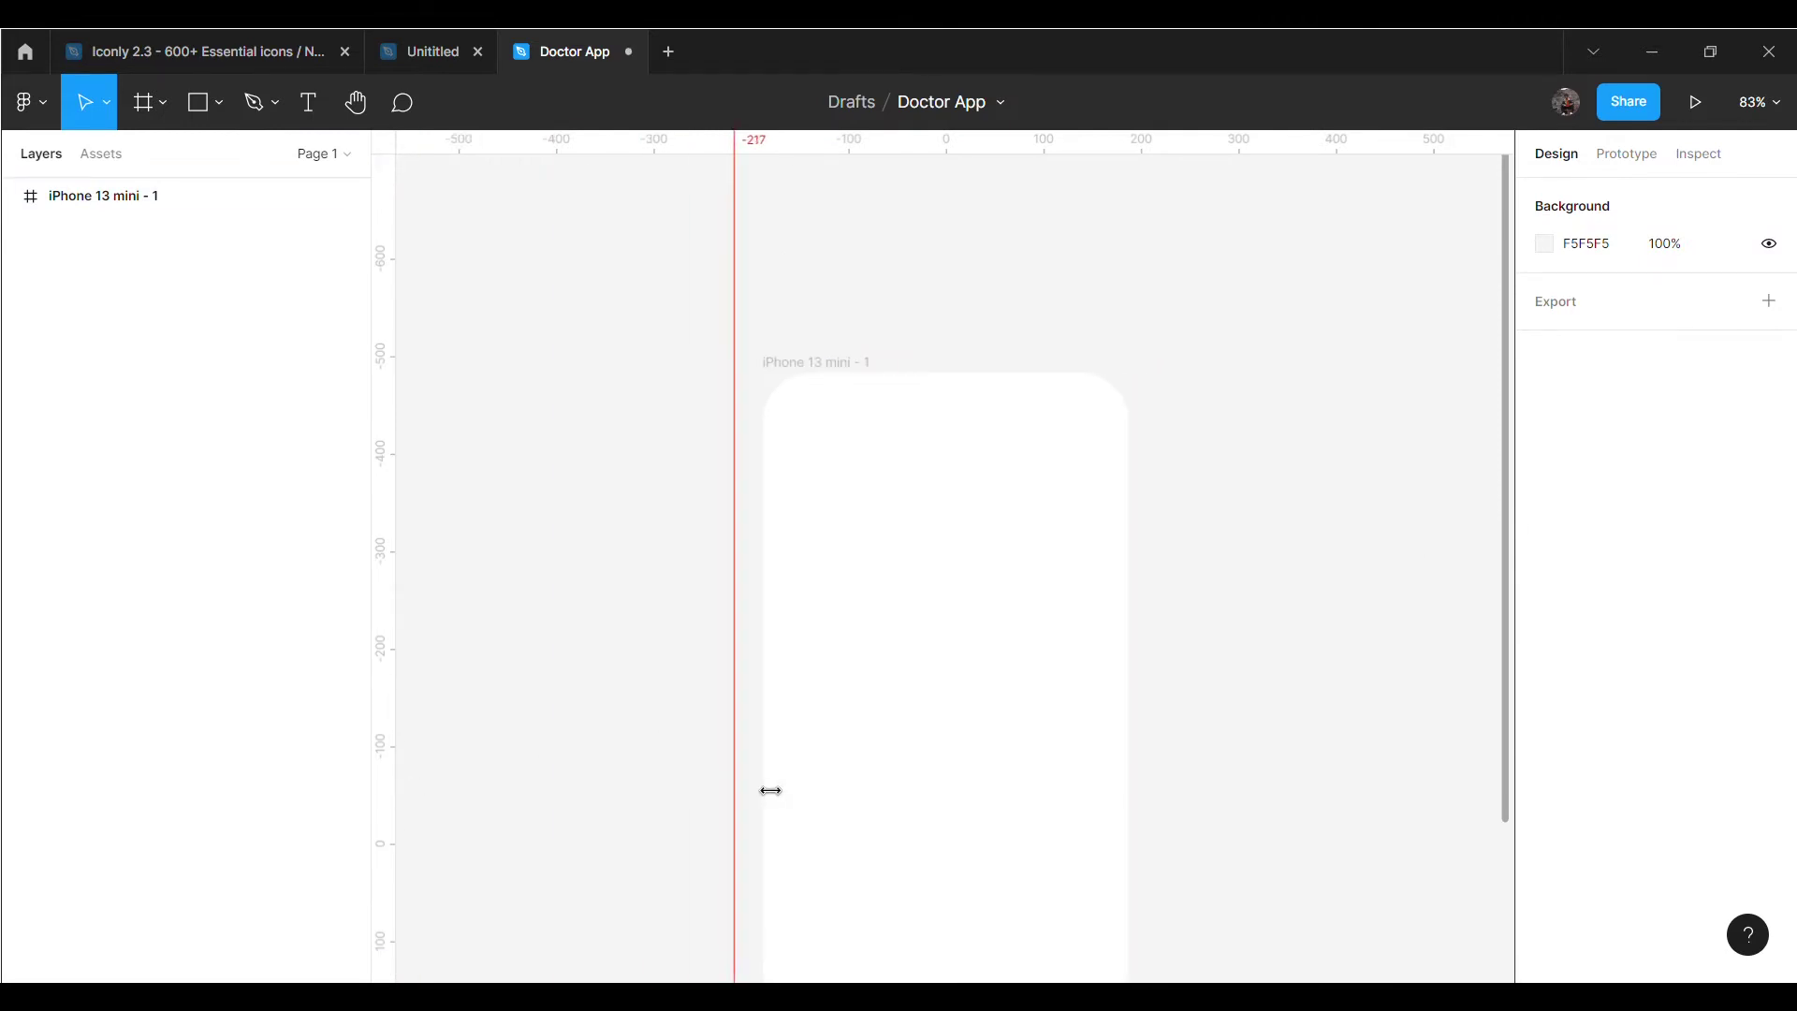
pyautogui.moveTo(384, 754); pyautogui.dragTo(1113, 771)
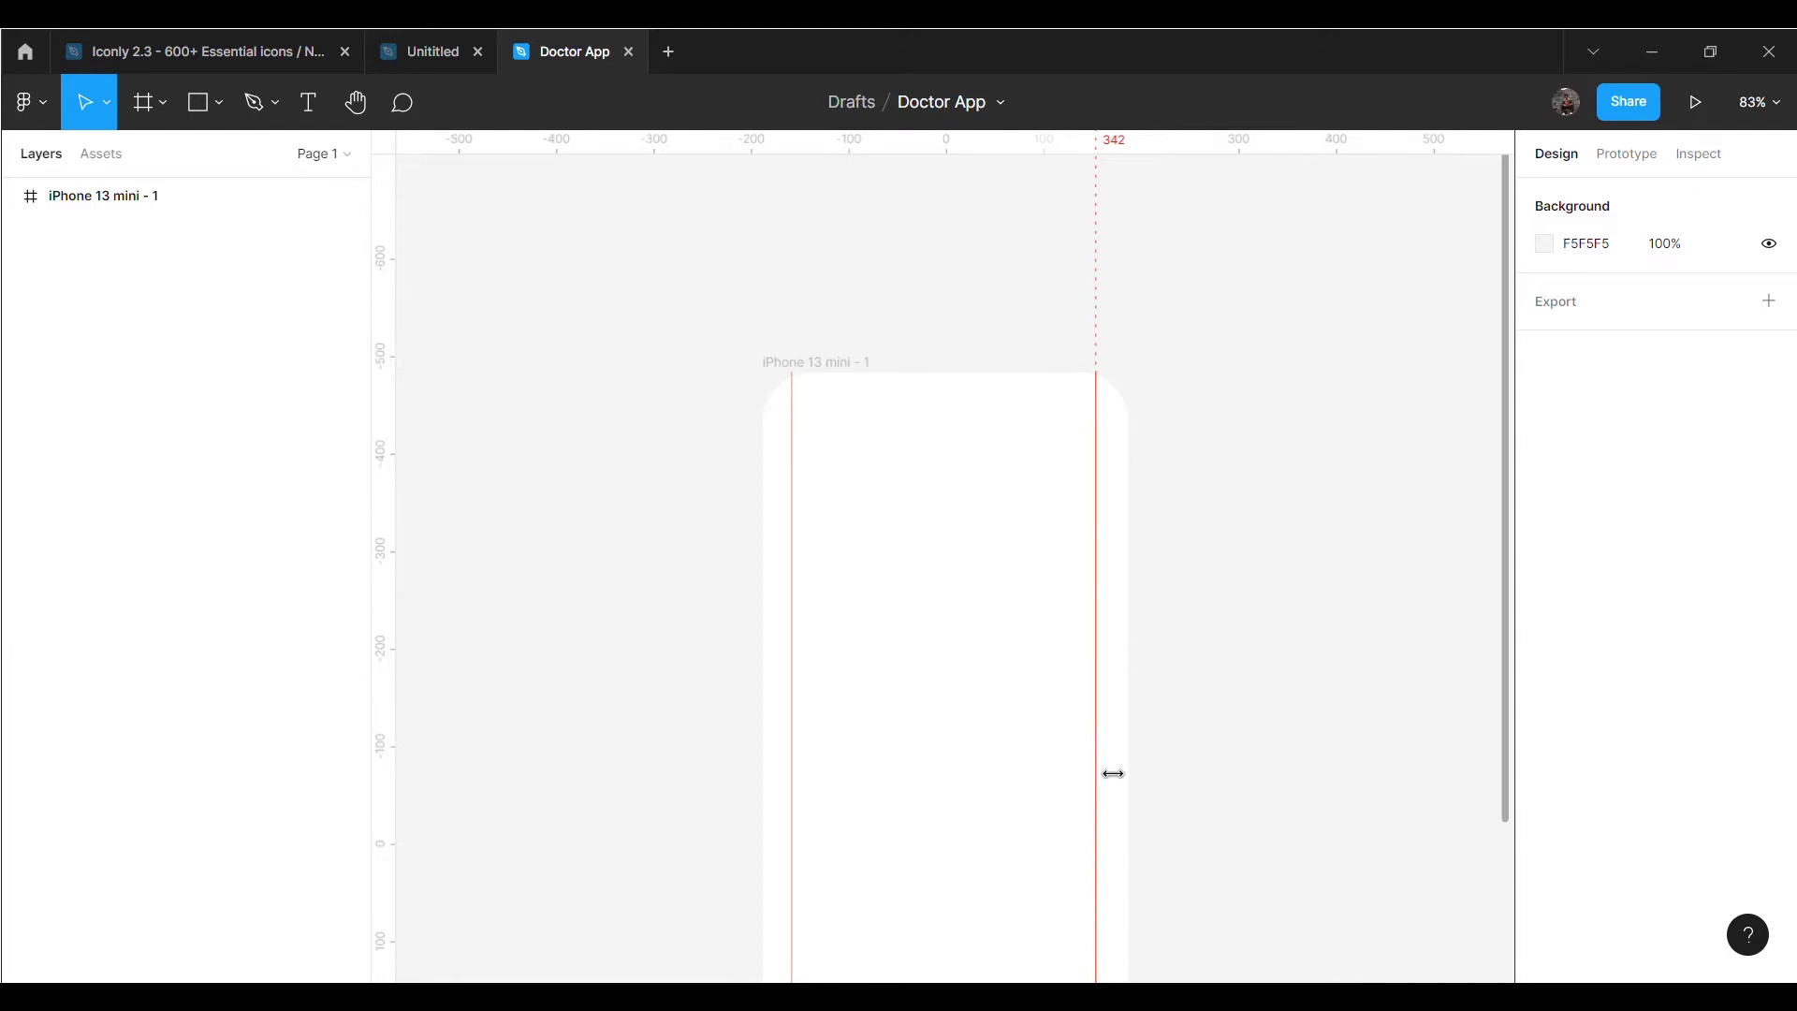
pyautogui.moveTo(1113, 770); pyautogui.dragTo(1117, 770)
pyautogui.scroll(-4, 1252, 726)
pyautogui.scroll(5, 1256, 721)
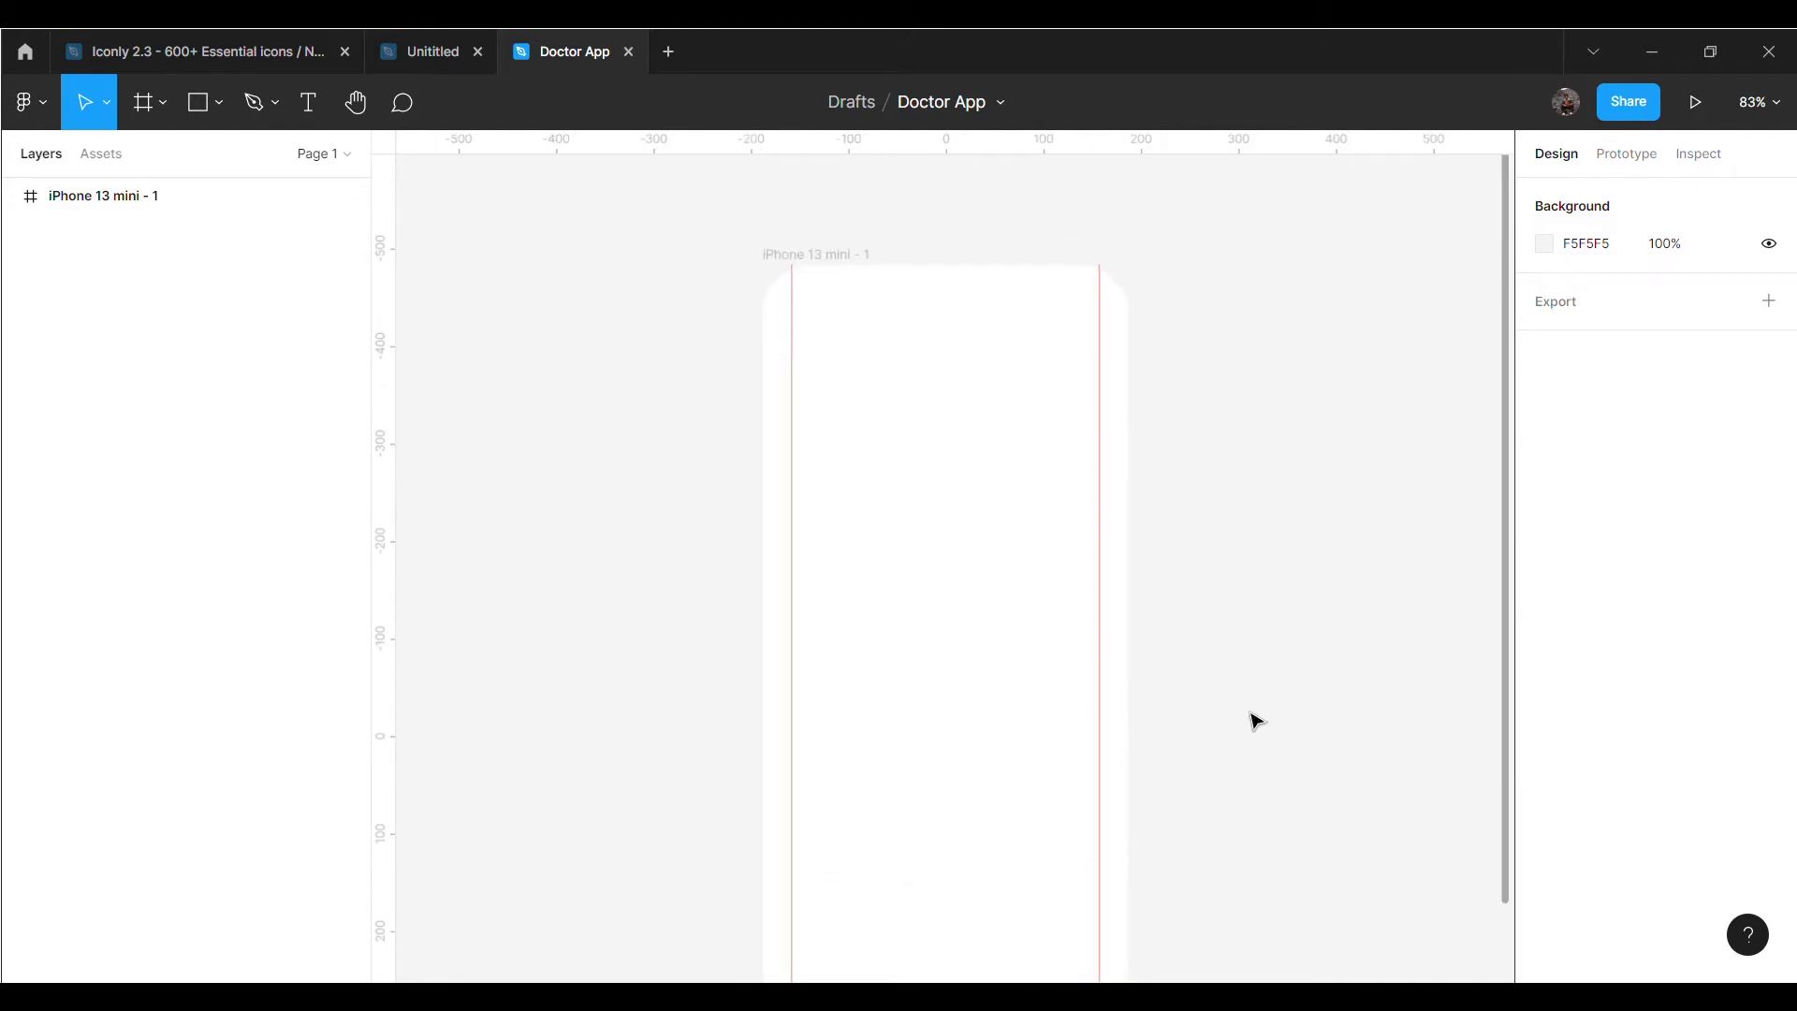
pyautogui.click(1120, 537)
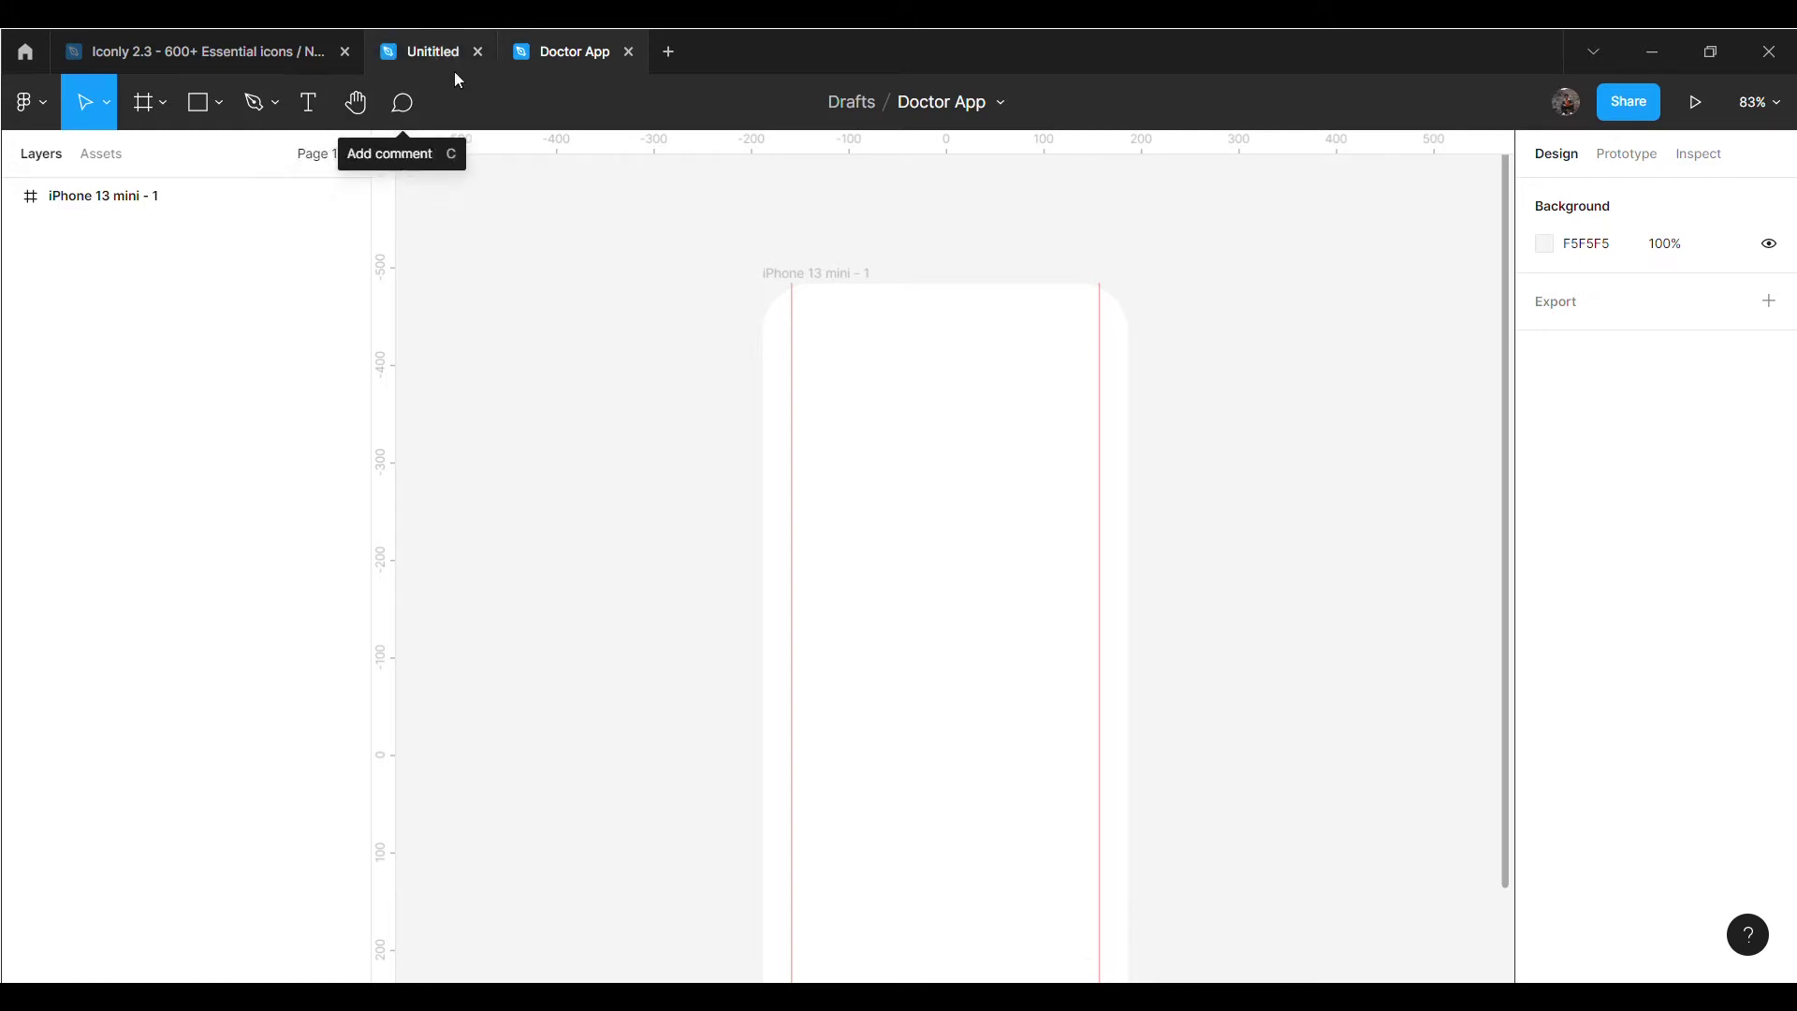
# - Create the heading 'Let's consult the best doctor.' and place it at the frame's top
pyautogui.click(311, 111)
pyautogui.click(535, 428)
pyautogui.write("Let's consult the best doctor")
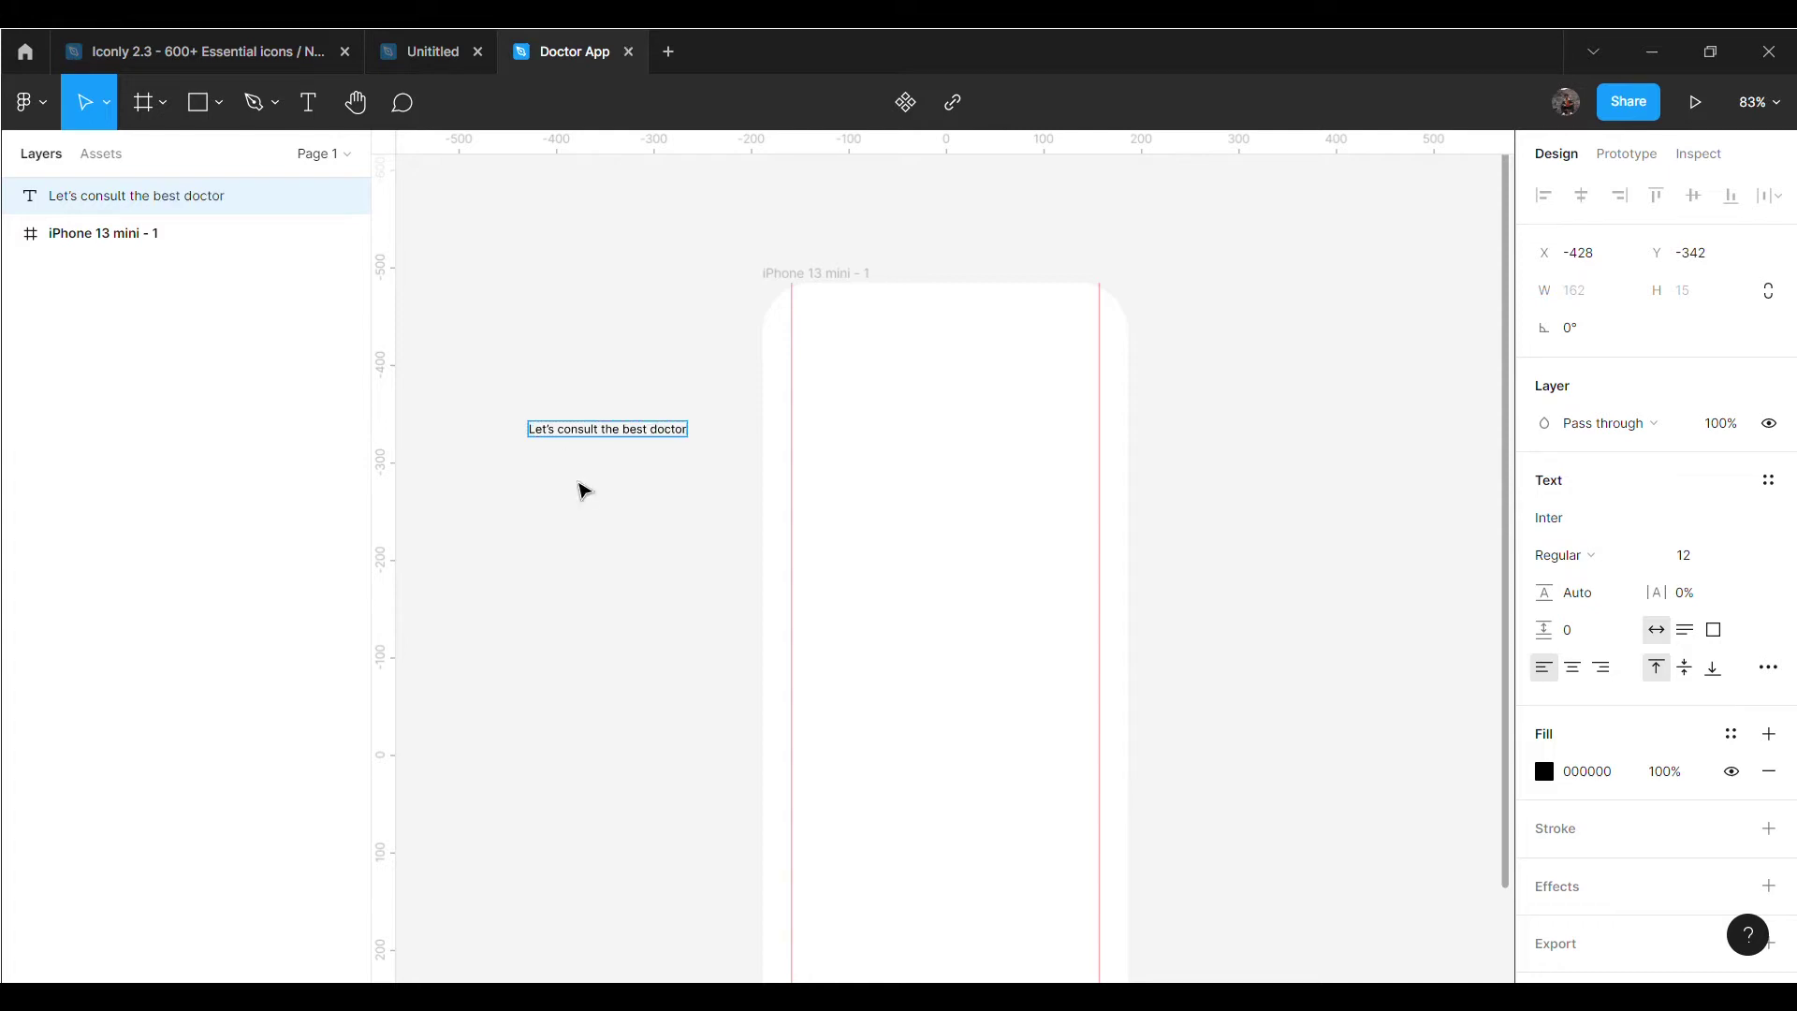
pyautogui.press('Escape')
pyautogui.click(1695, 562)
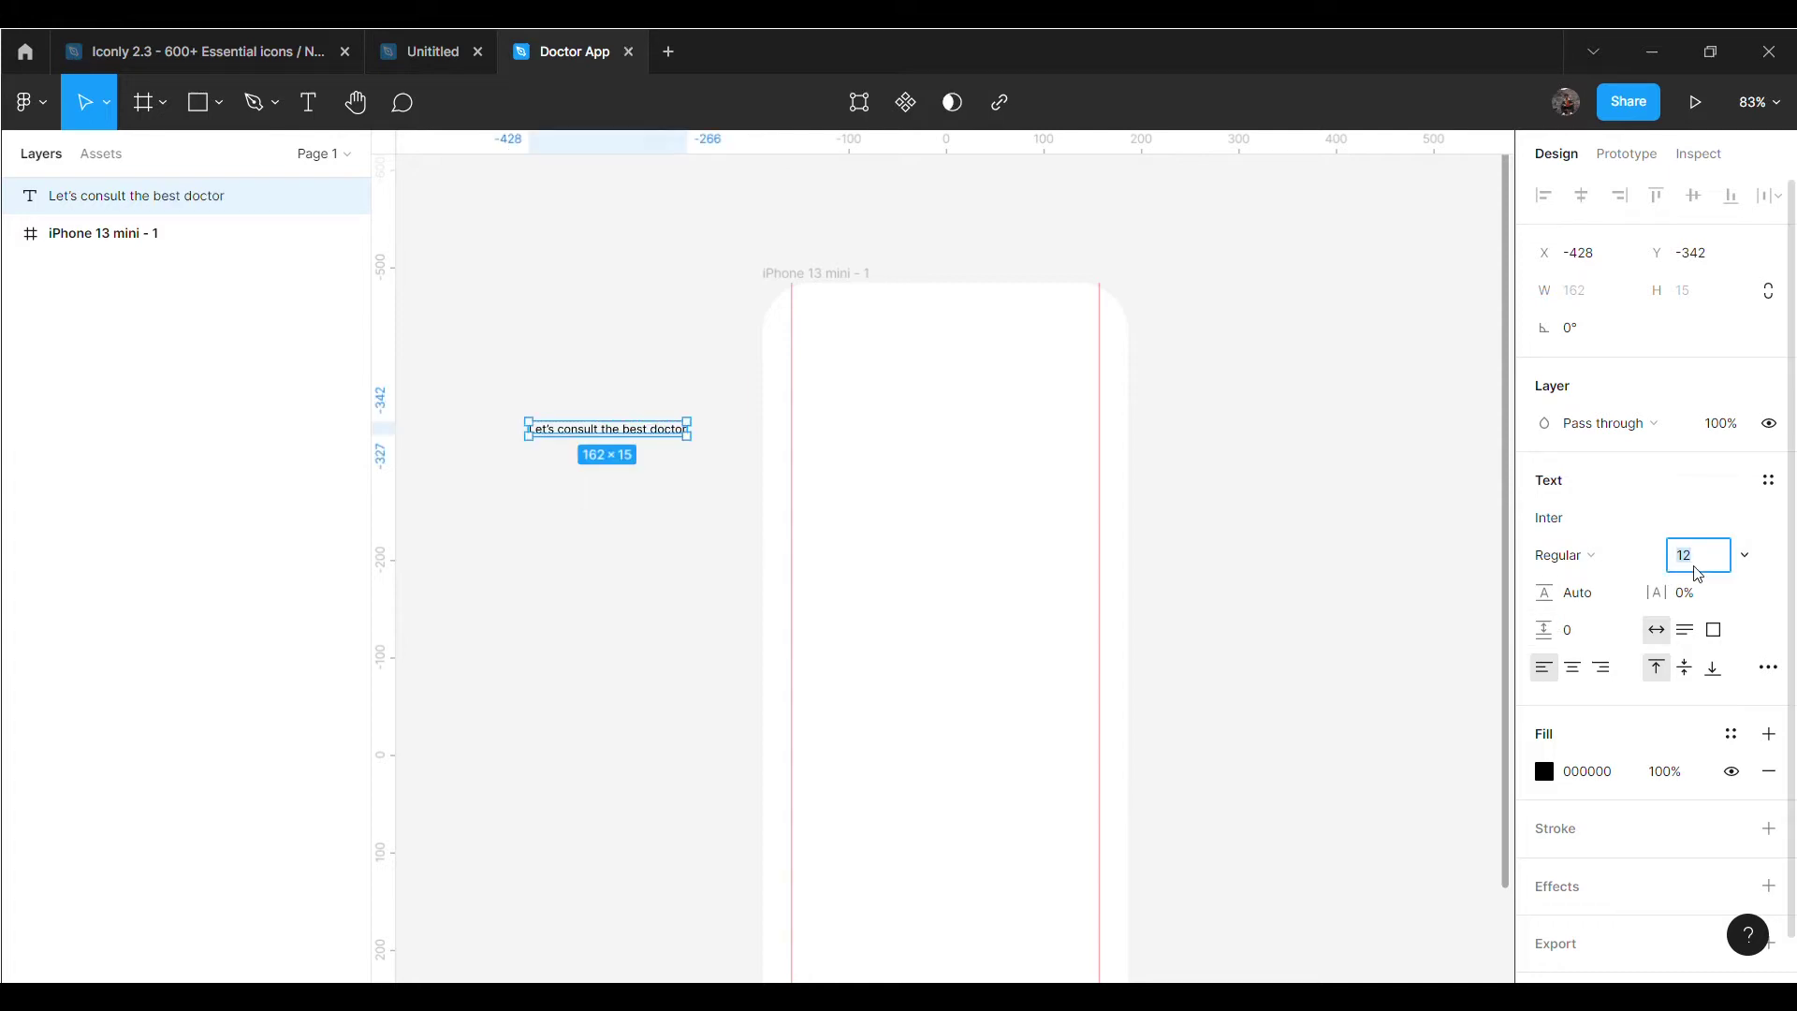
pyautogui.write('5')
pyautogui.press('Return')
pyautogui.moveTo(724, 440); pyautogui.dragTo(973, 416)
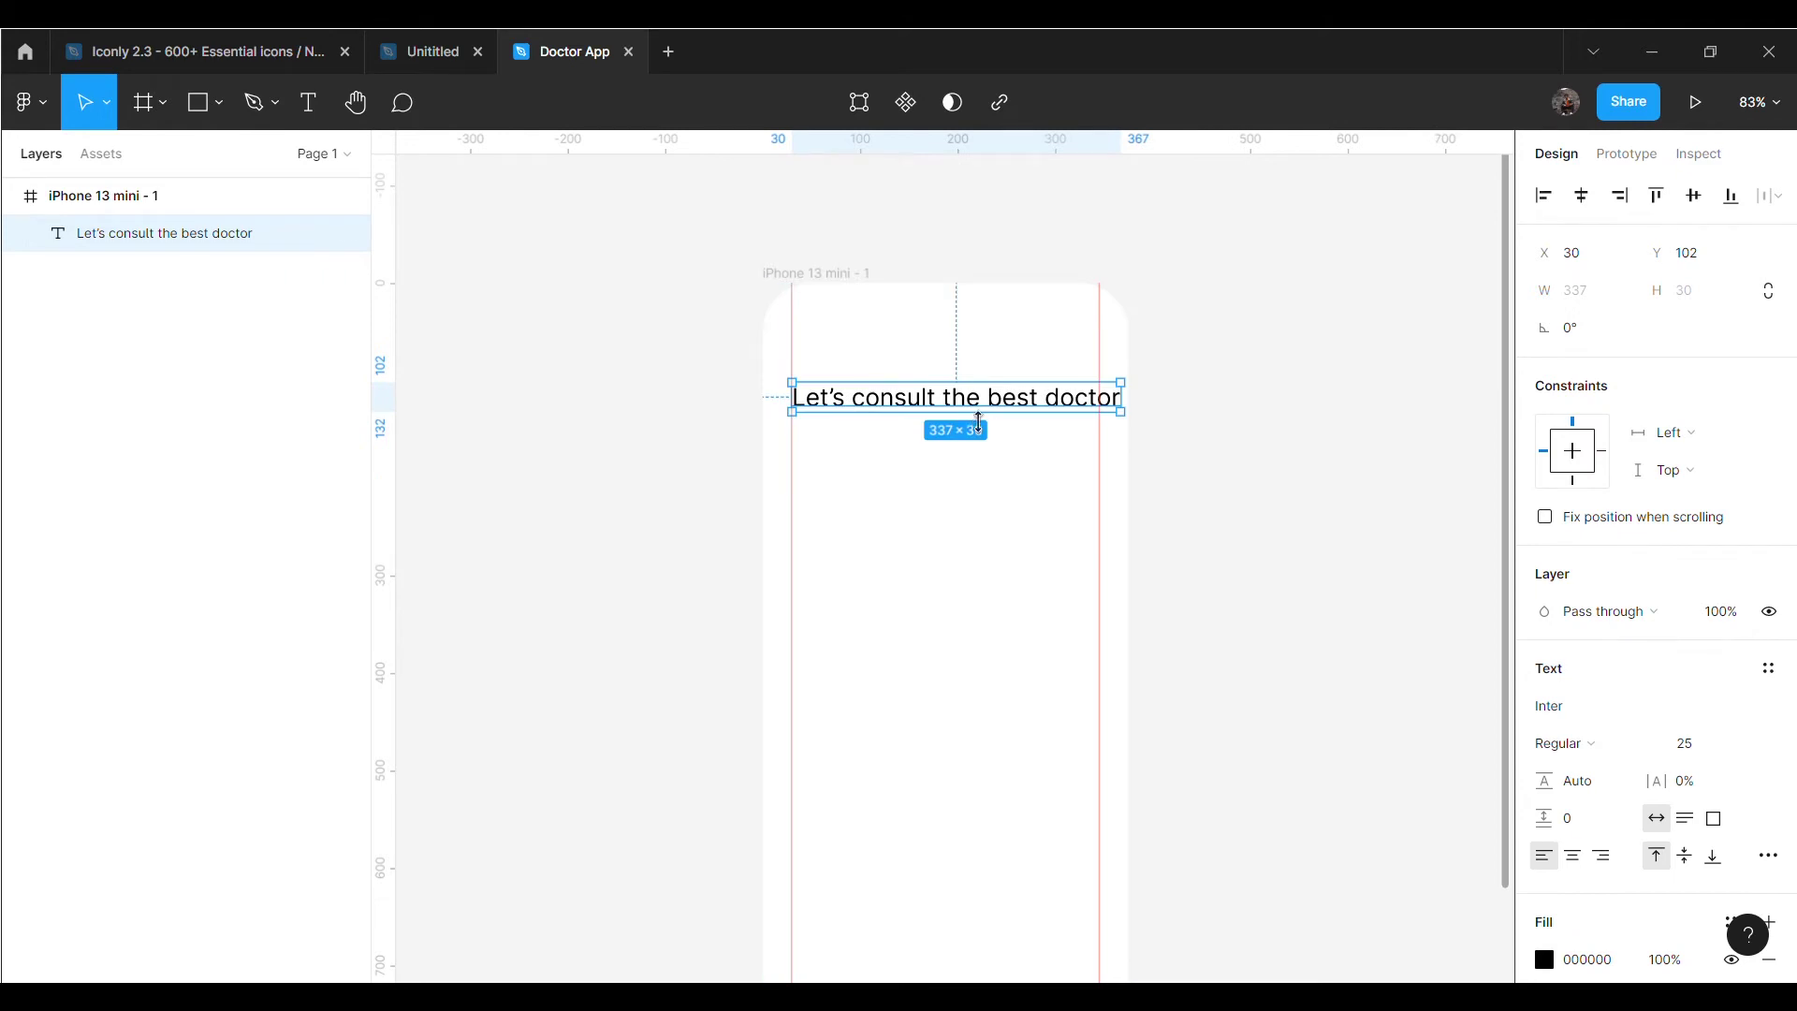
pyautogui.moveTo(1139, 417); pyautogui.dragTo(1045, 435)
pyautogui.doubleClick(937, 441)
pyautogui.click(937, 441)
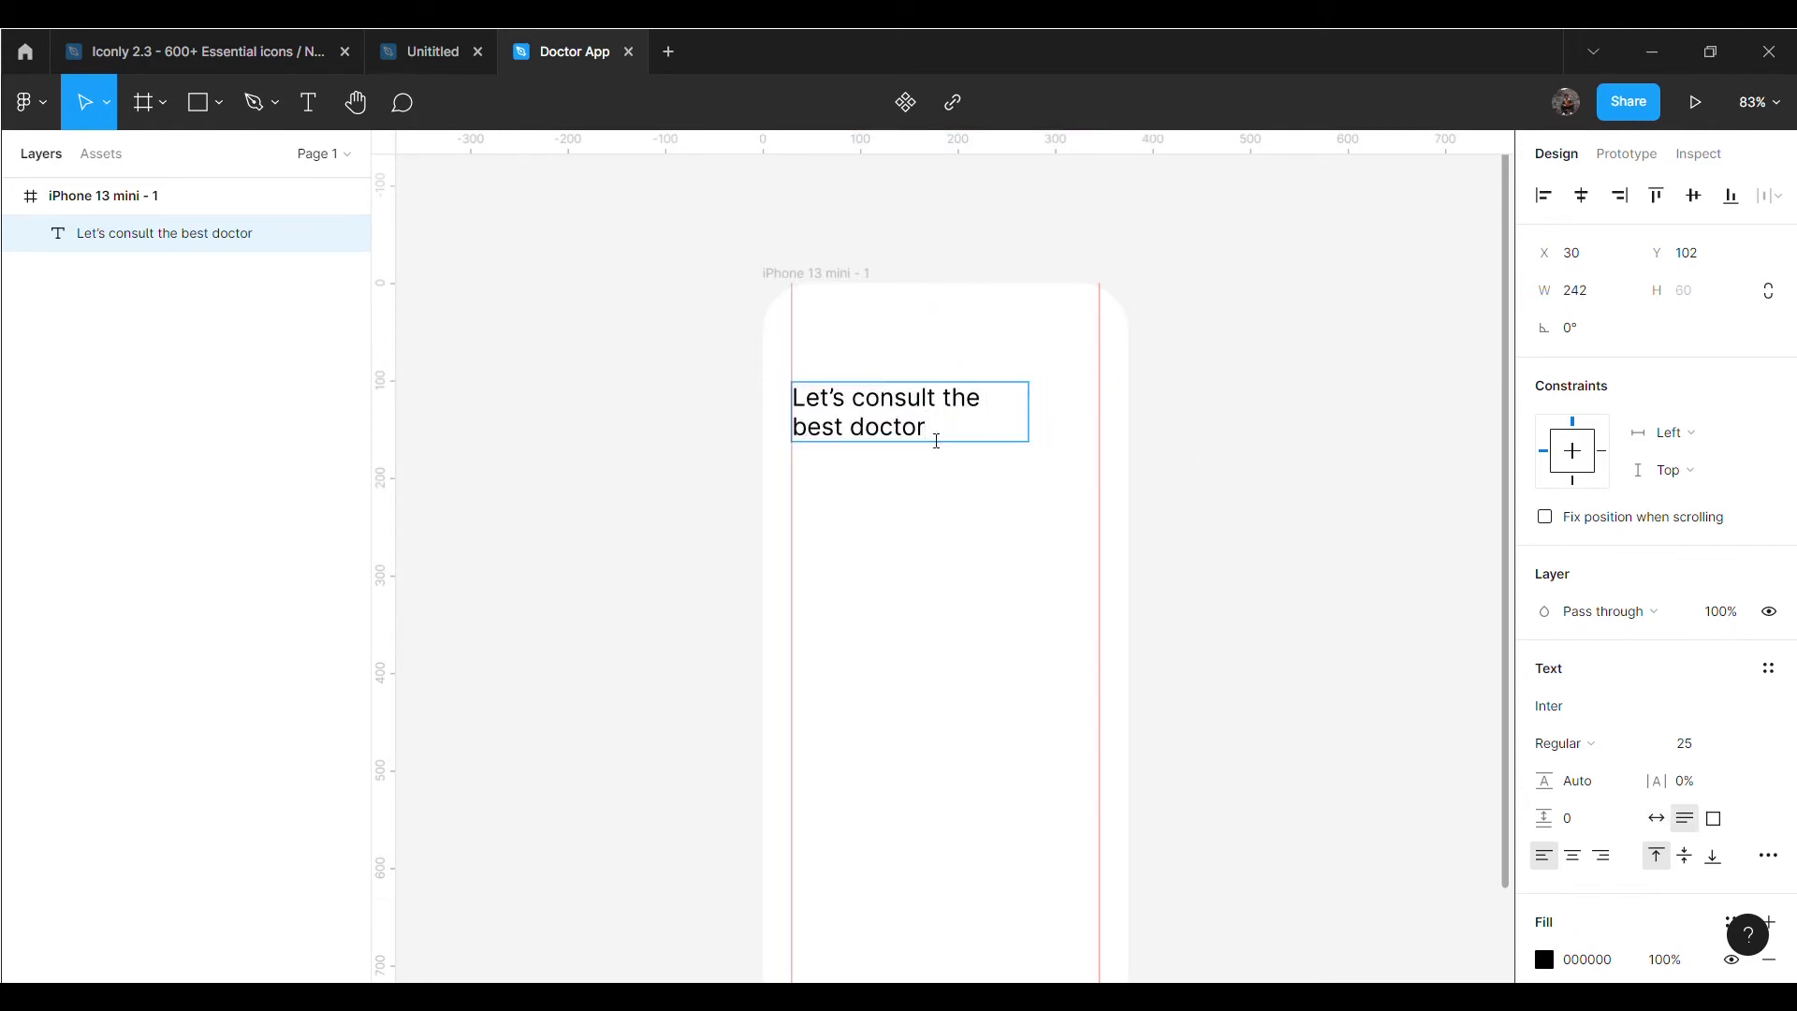
pyautogui.write('.')
pyautogui.press('Escape')
# - Set the heading to Gilroy-SemiBold, size 35, wrapped onto two lines
pyautogui.click(1576, 709)
pyautogui.write('Gilroy')
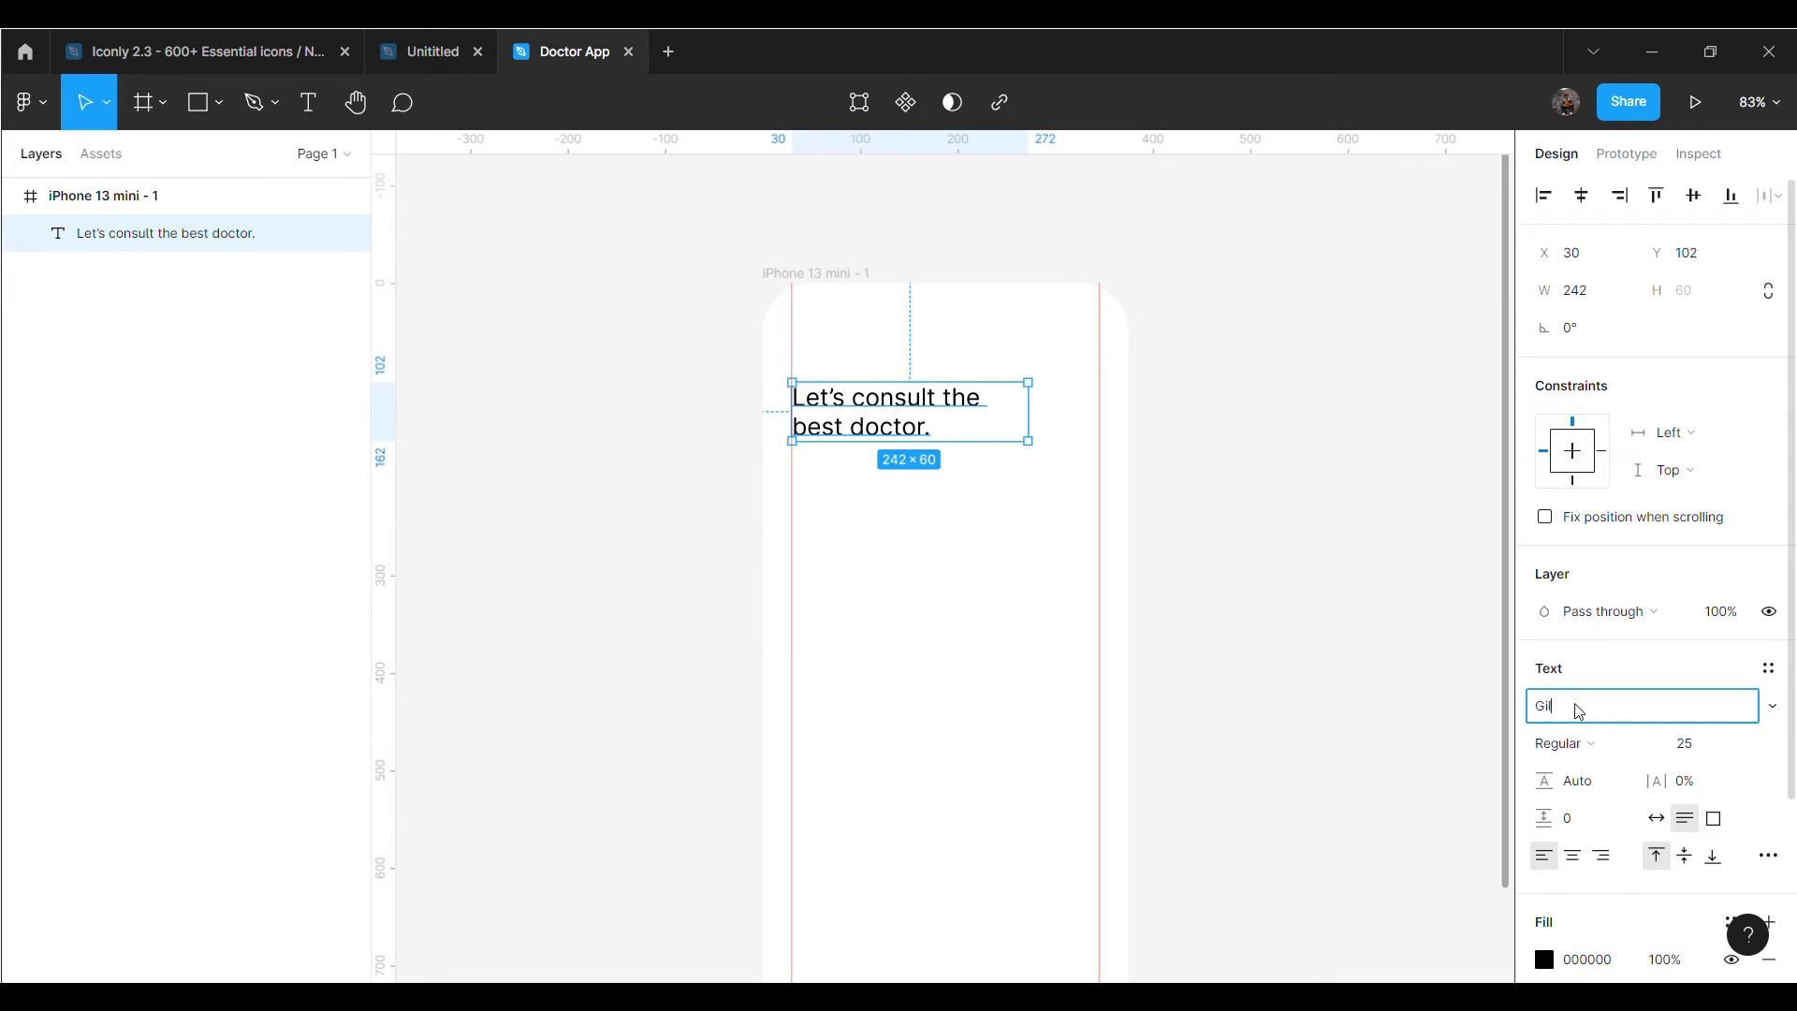
pyautogui.press('Return')
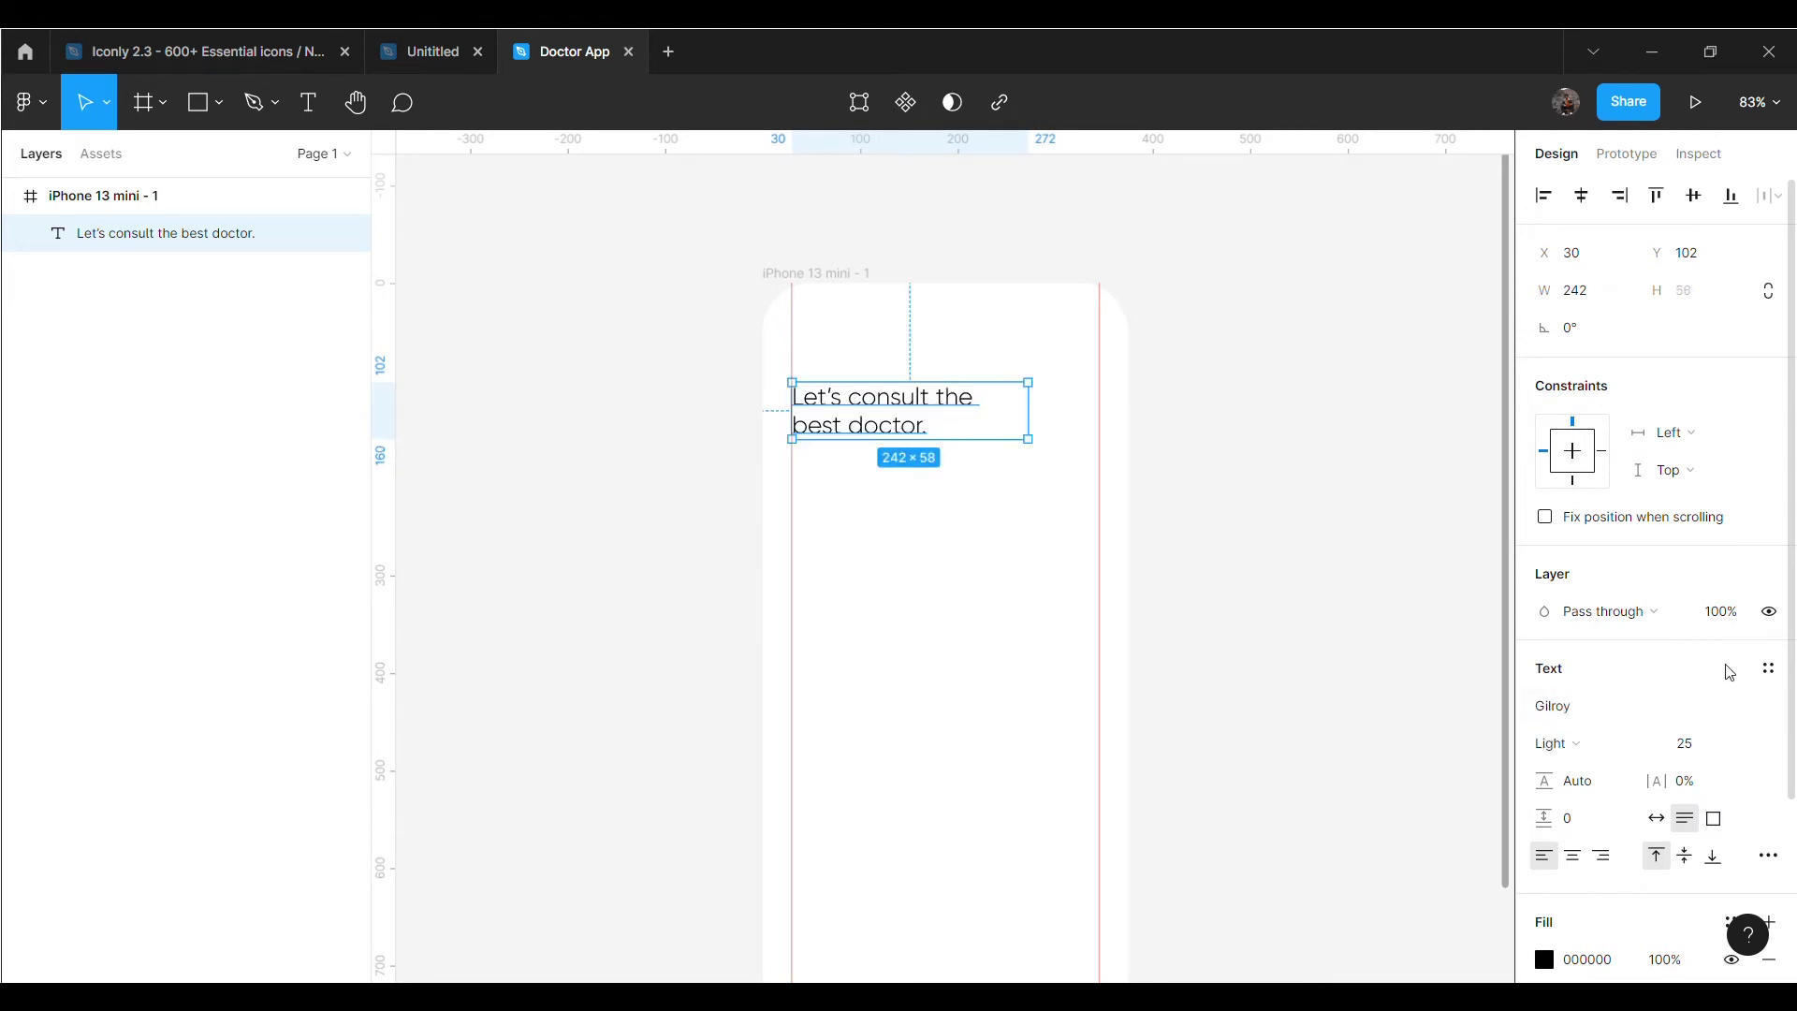
pyautogui.click(1771, 706)
pyautogui.click(1618, 842)
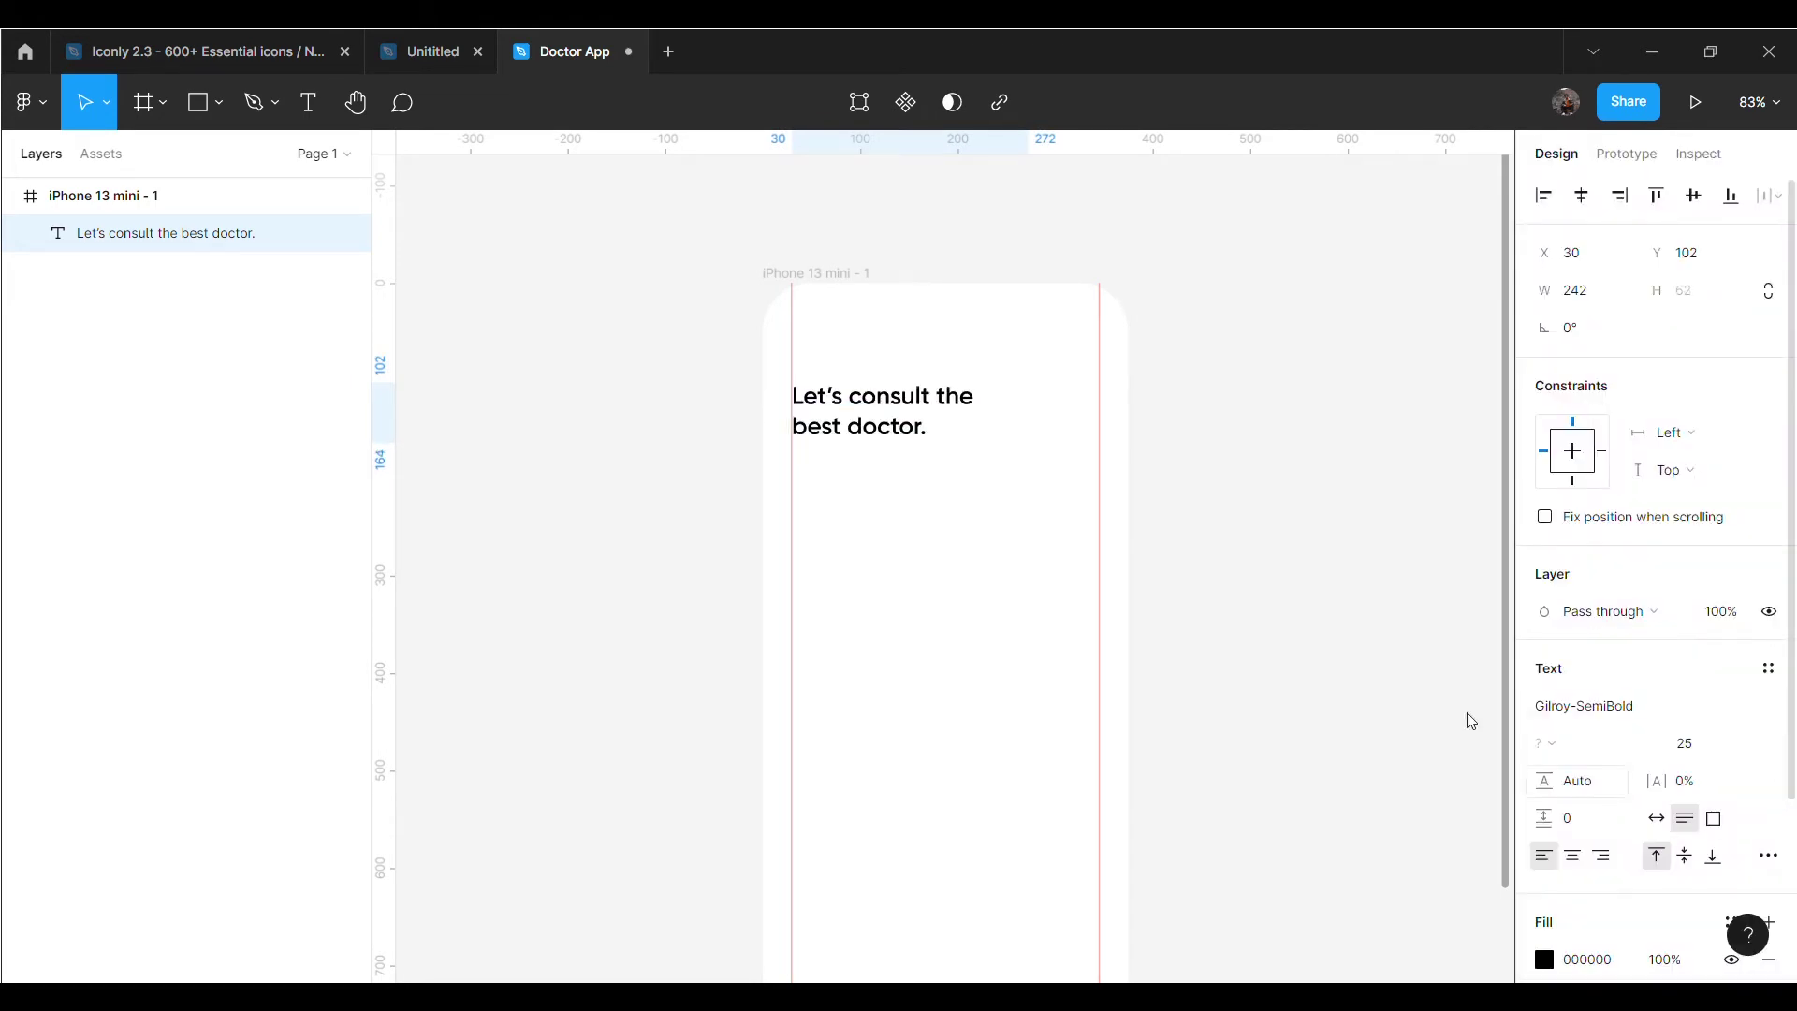
pyautogui.click(1684, 743)
pyautogui.write('35')
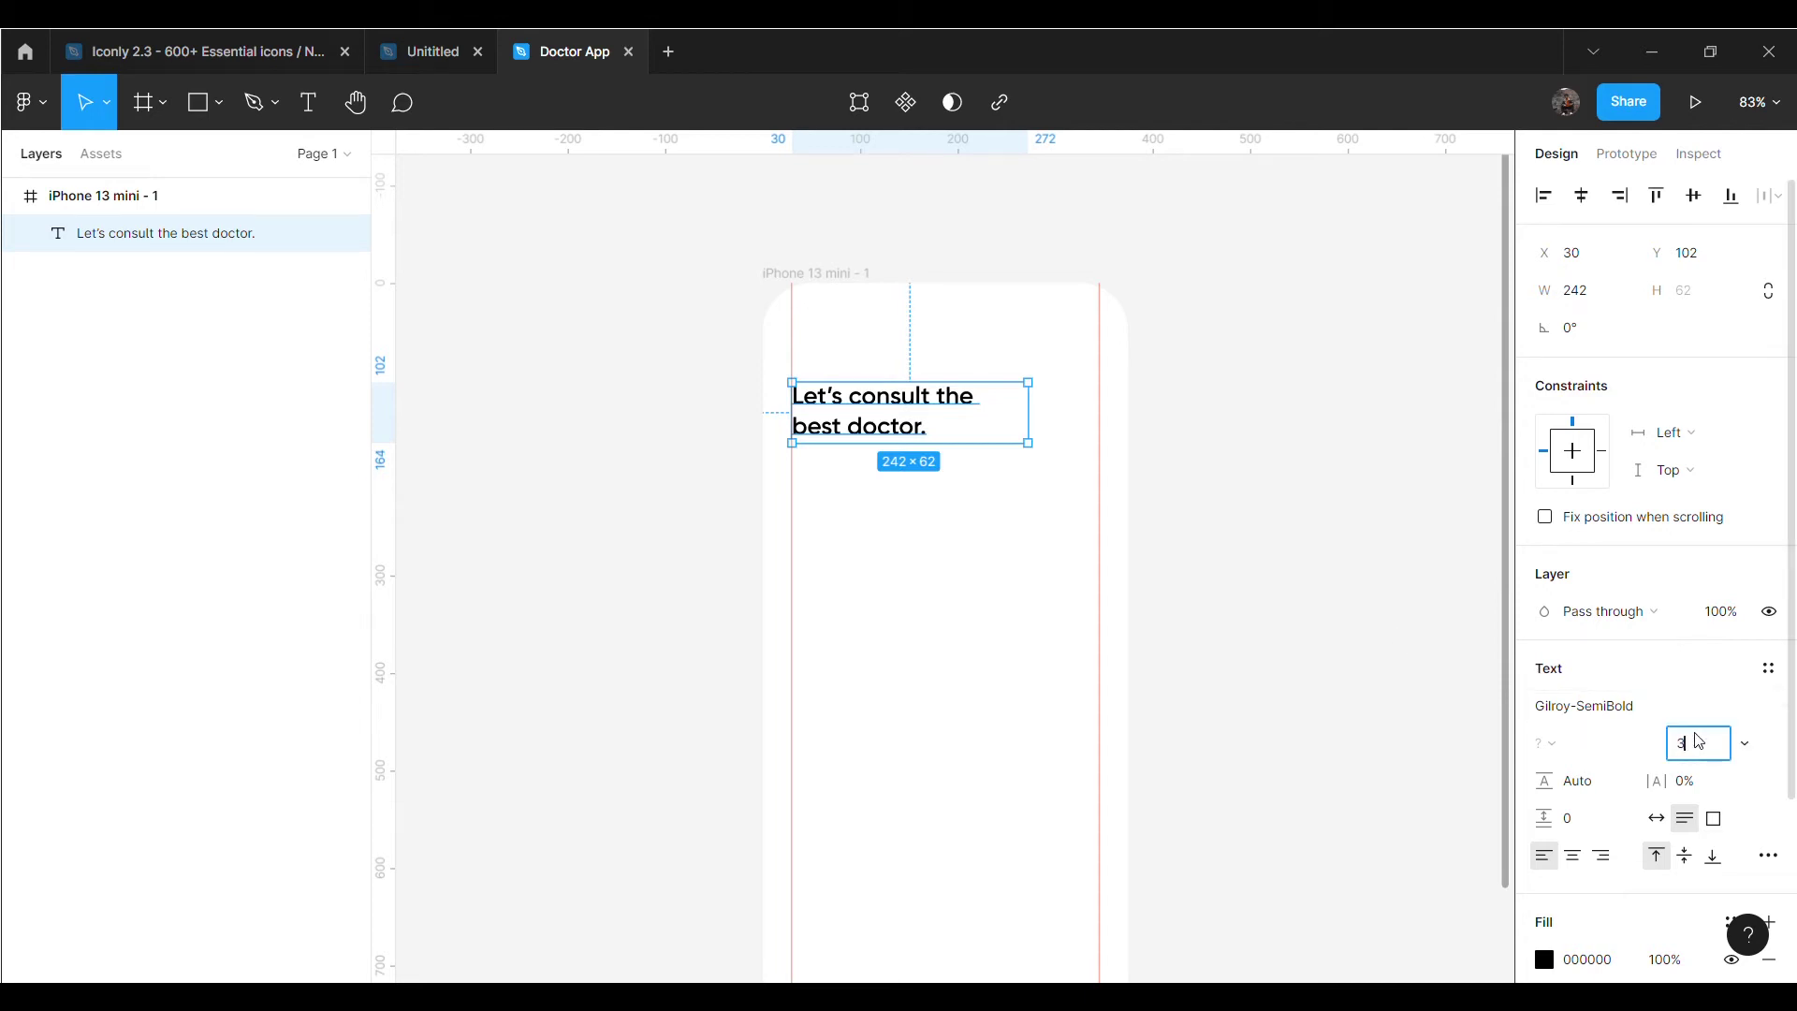
pyautogui.press('Return')
pyautogui.moveTo(1045, 472); pyautogui.dragTo(1086, 469)
pyautogui.click(1288, 537)
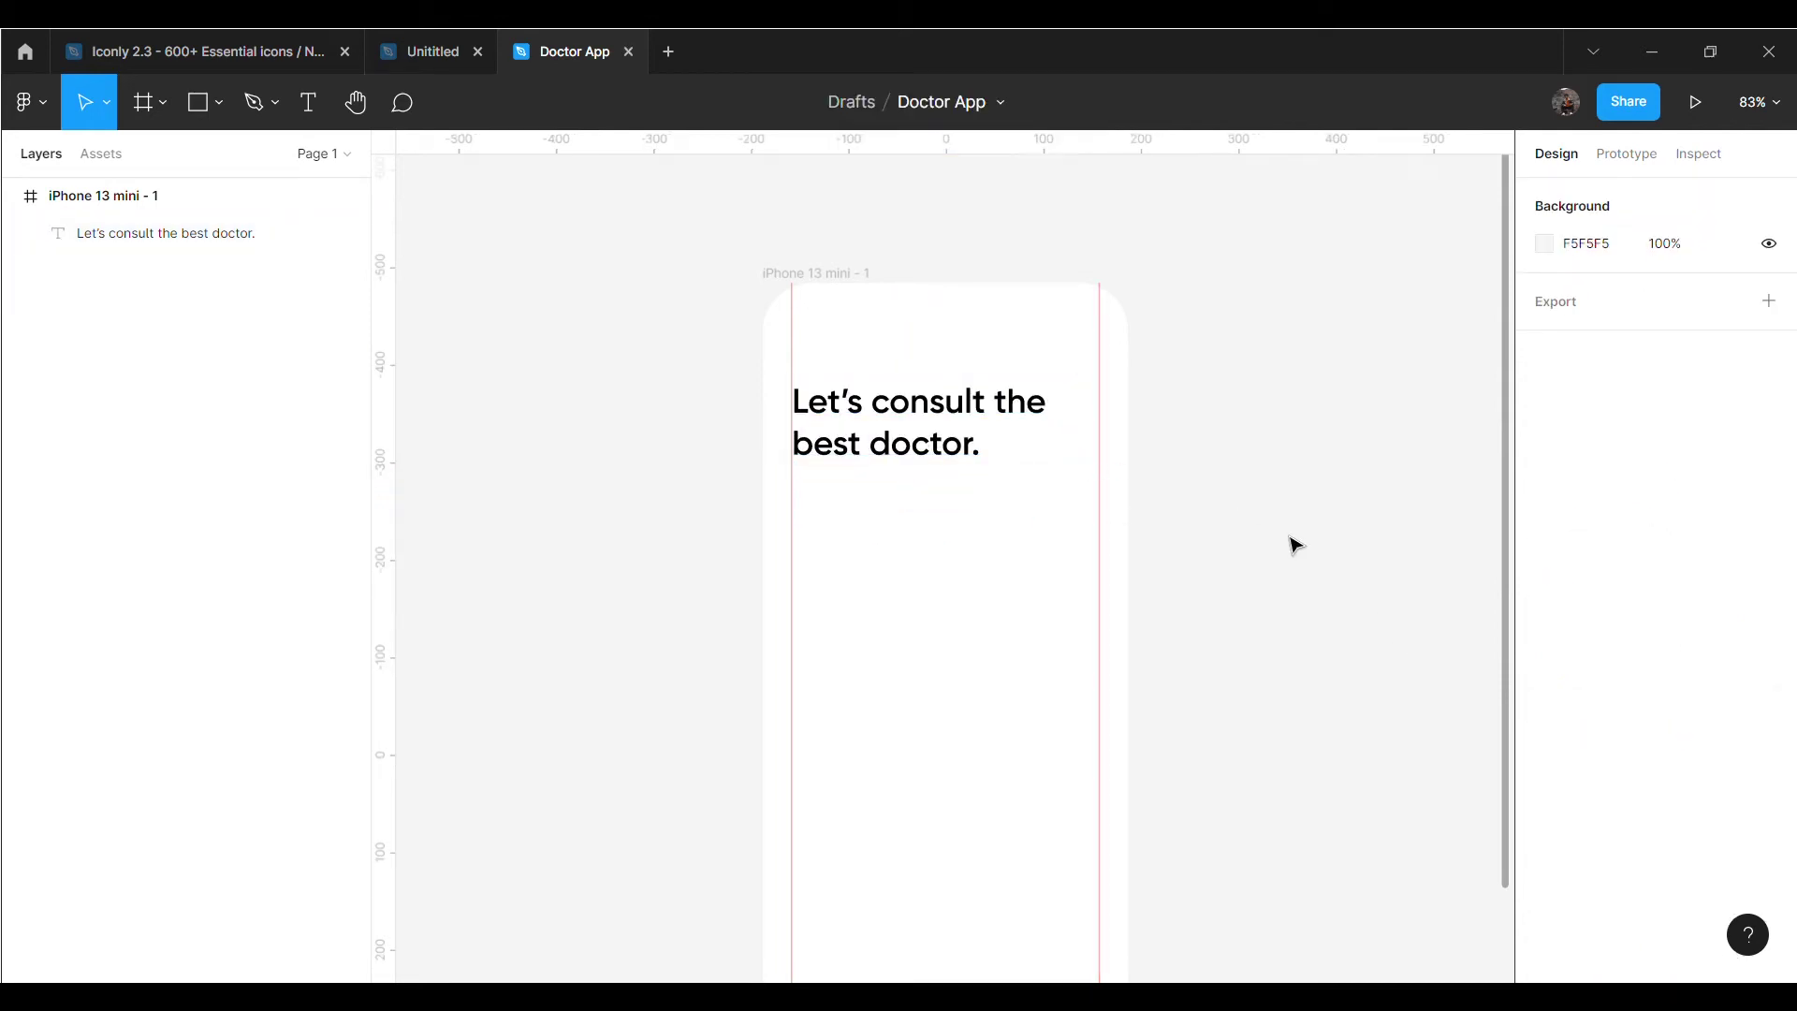
pyautogui.scroll(-1, 1276, 599)
# - Type the subtitle 'Find a doctor who will take the best care of you.' below the heading
pyautogui.press('t')
pyautogui.click(495, 417)
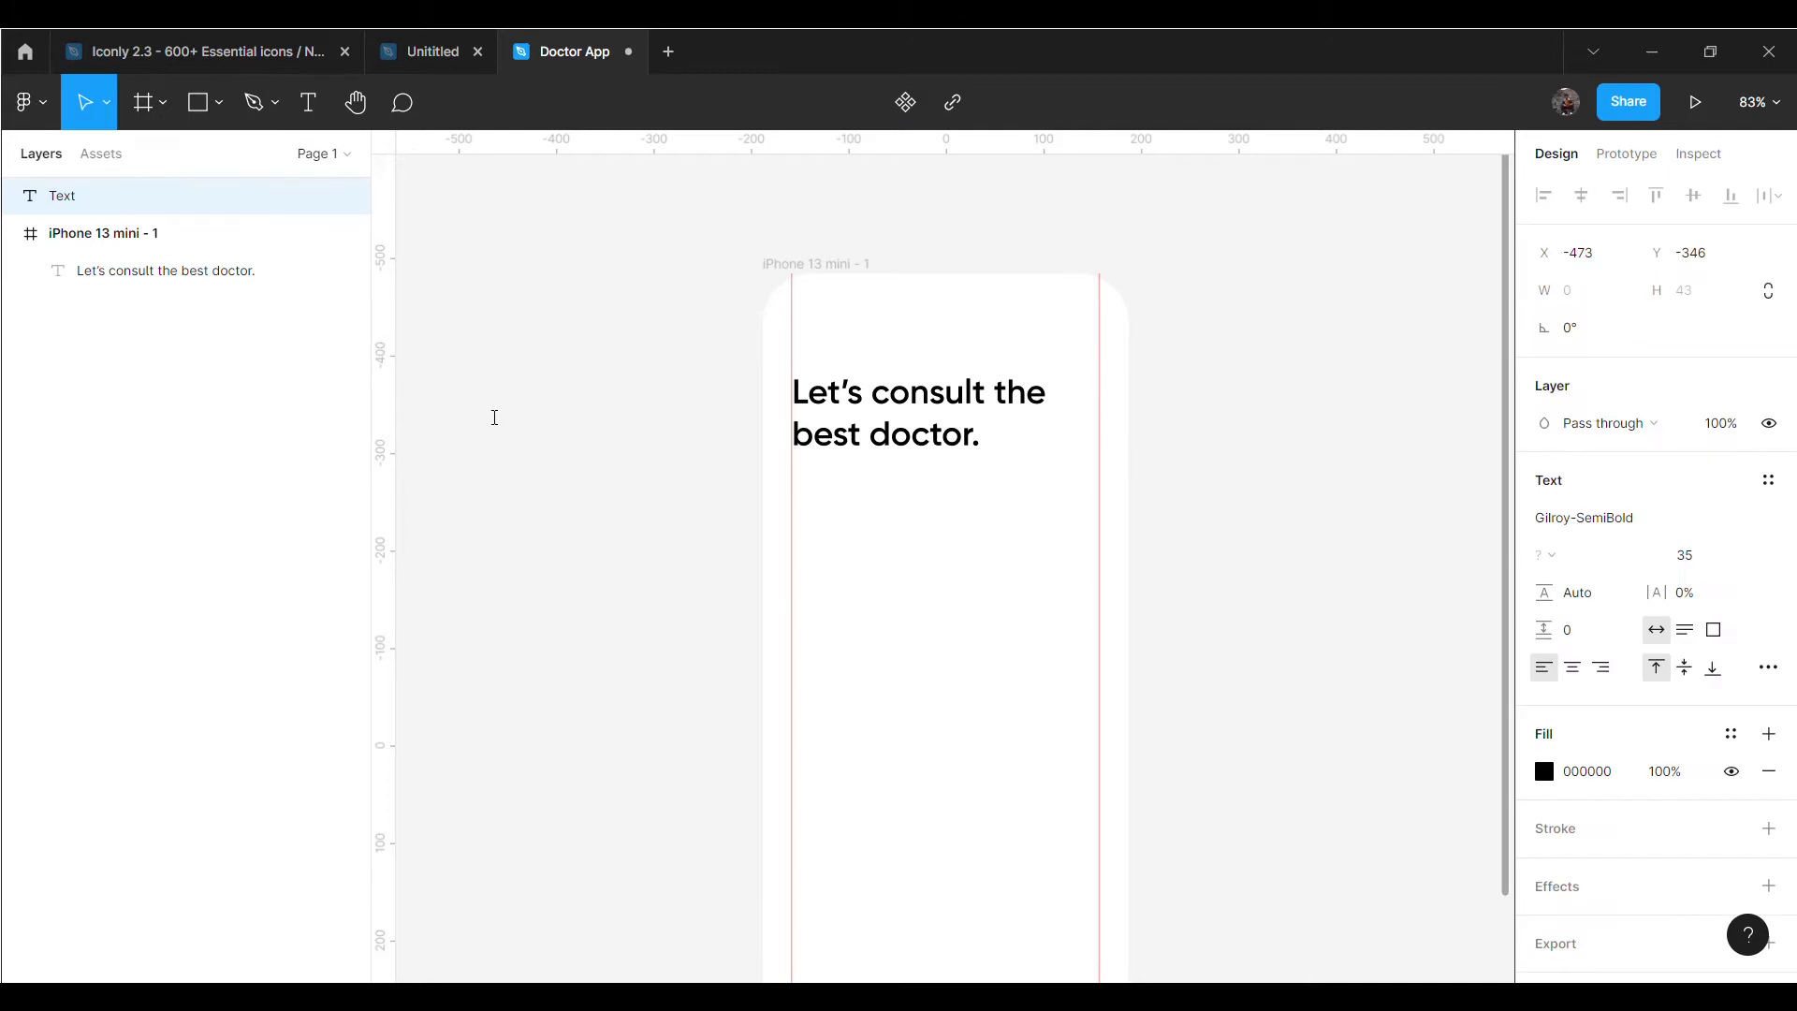
pyautogui.write('Find a doctor who will take')
pyautogui.press('BackSpace')
pyautogui.write('the')
pyautogui.press('Escape')
pyautogui.moveTo(690, 439); pyautogui.dragTo(690, 531)
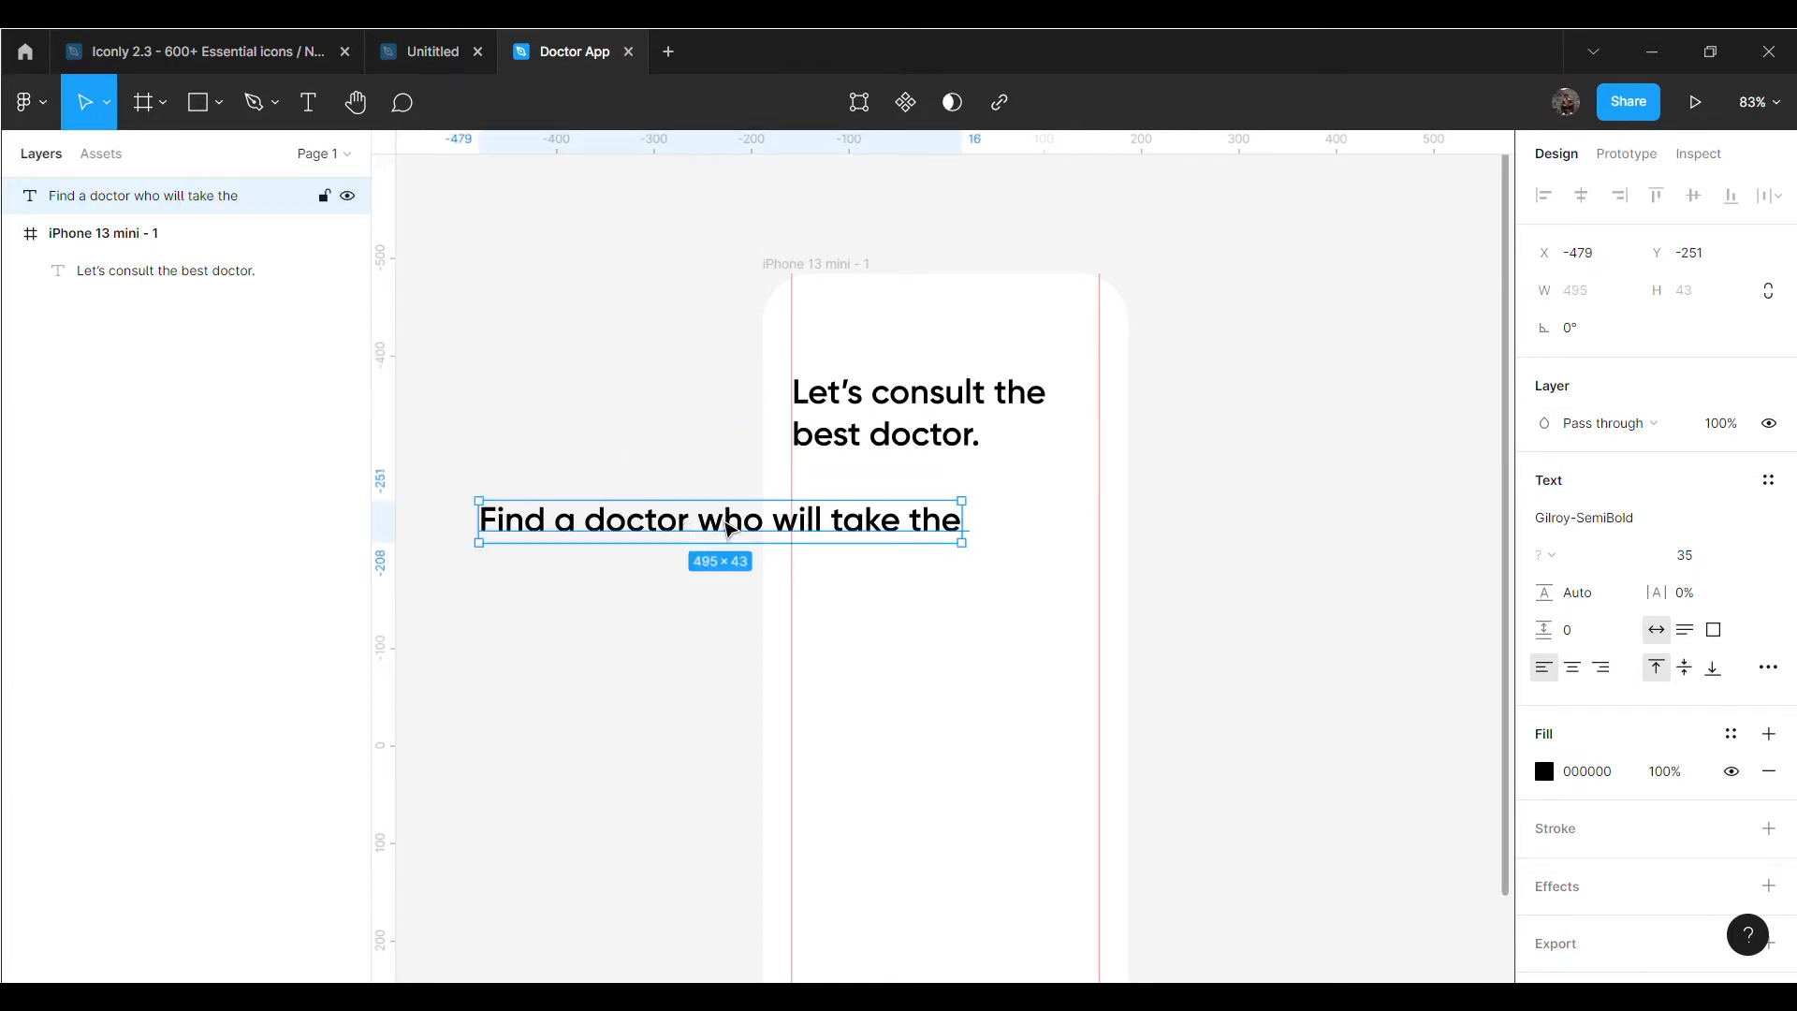
pyautogui.doubleClick(730, 530)
pyautogui.click(960, 545)
pyautogui.write('best care of you.')
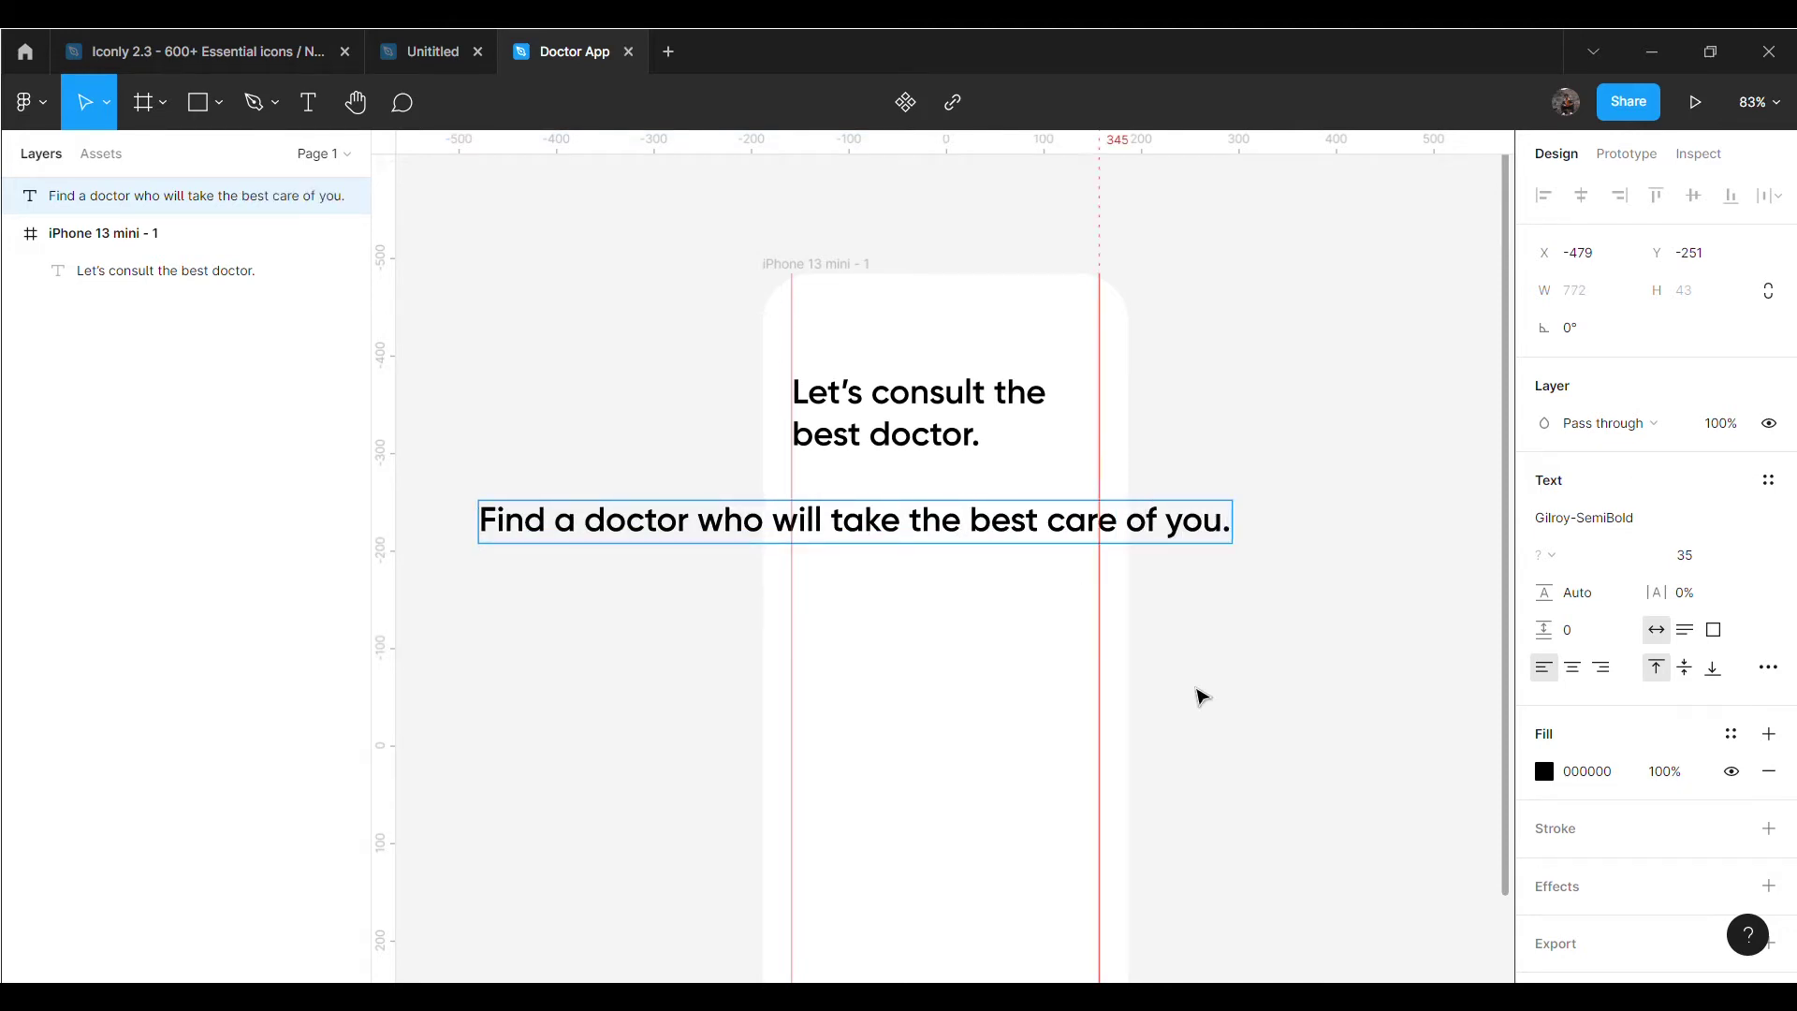
pyautogui.press('Escape')
# - Set the subtitle to size 20 and fit it within the margins under the heading
pyautogui.click(1685, 560)
pyautogui.write('20')
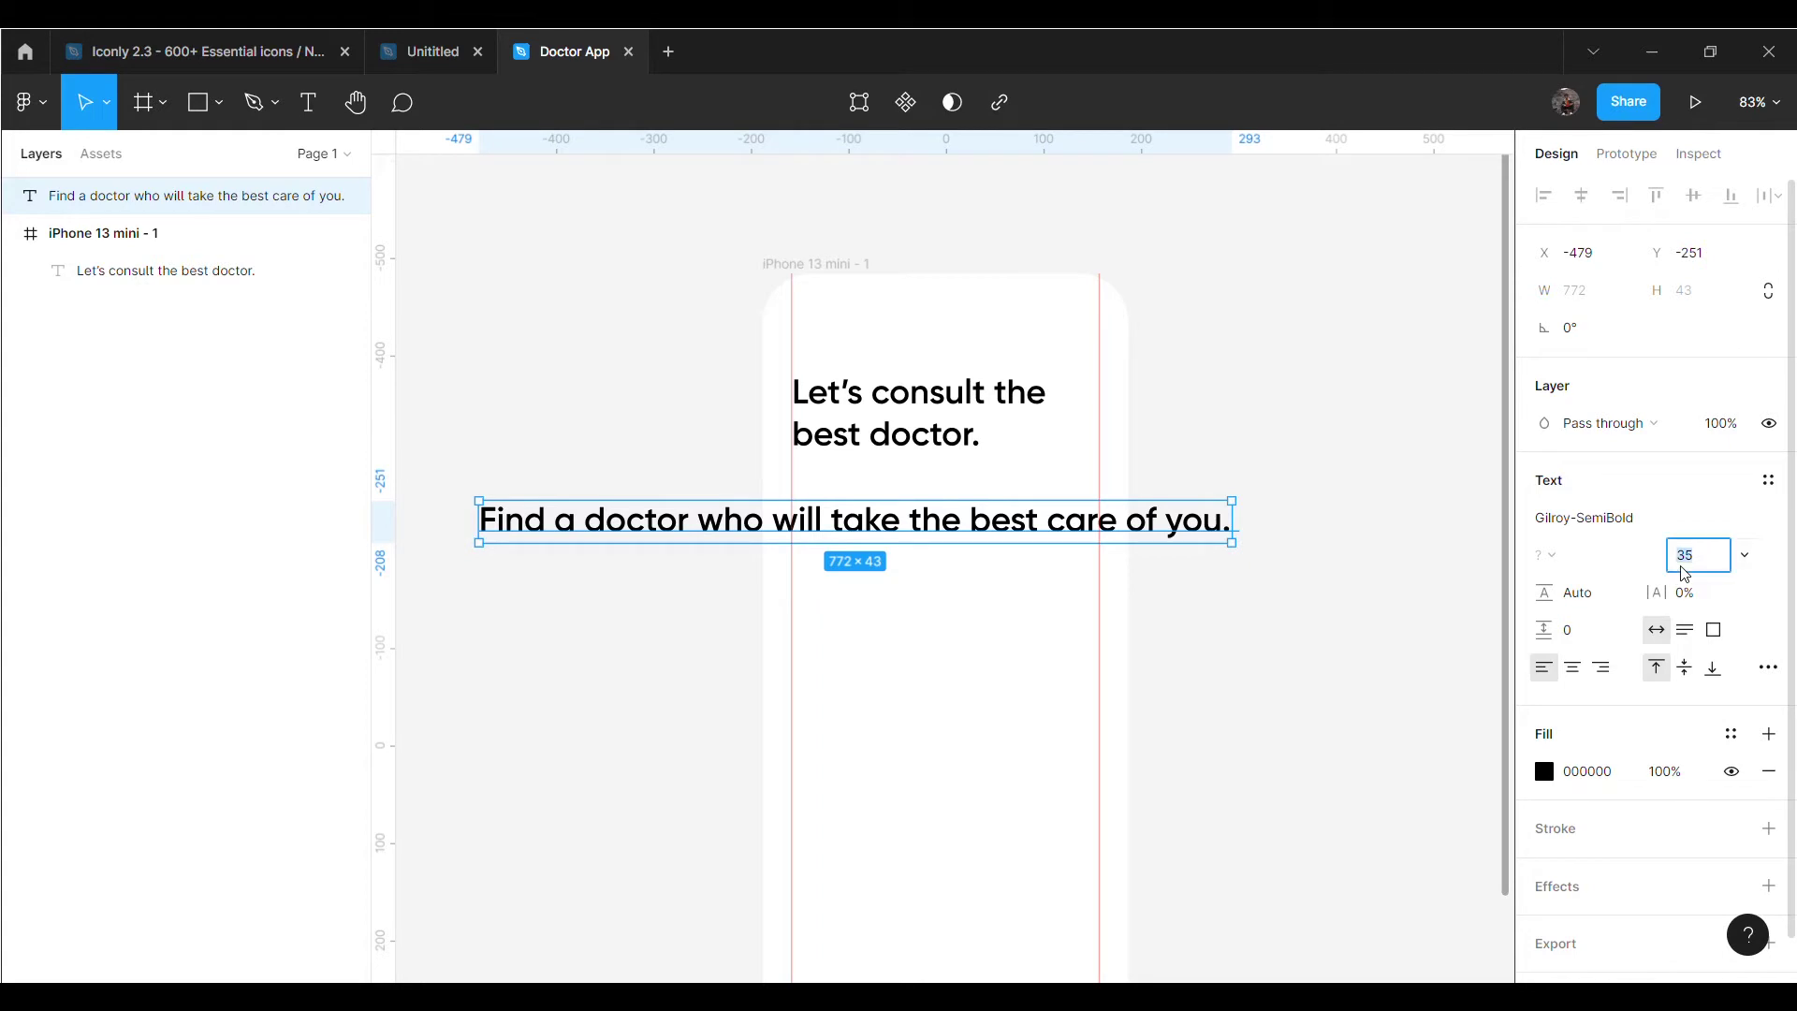
pyautogui.press('Return')
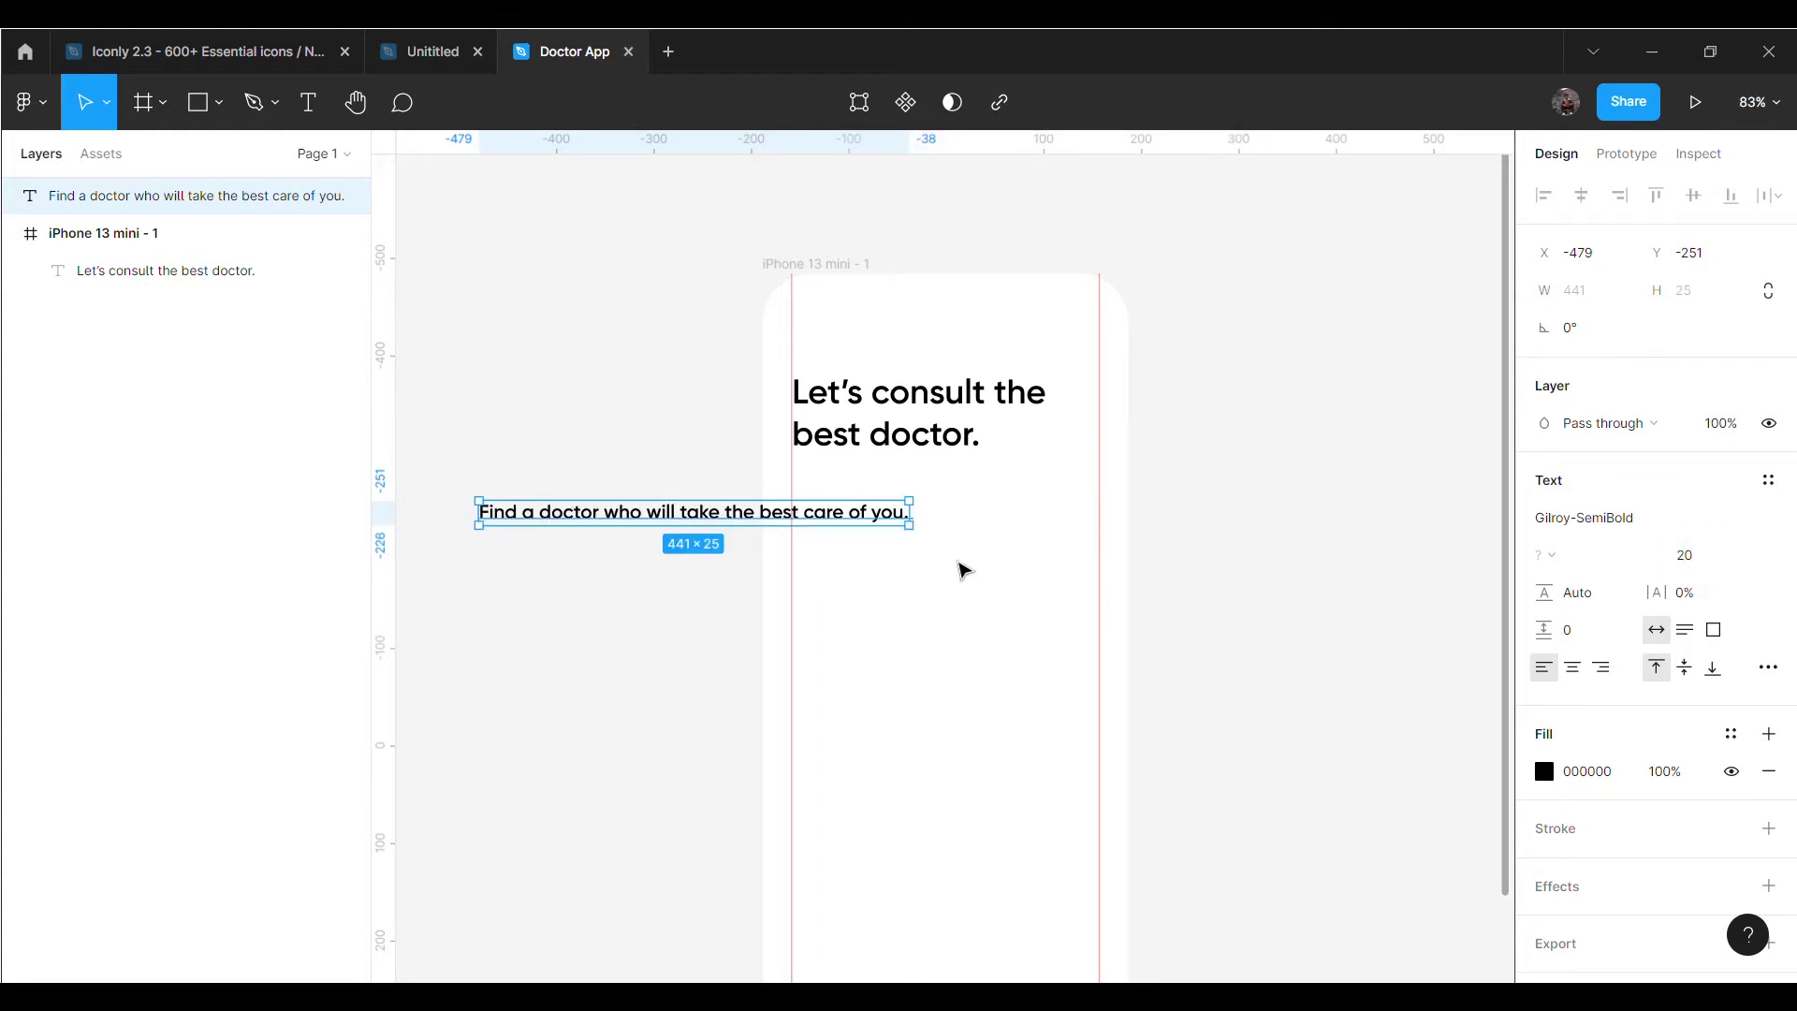
pyautogui.moveTo(919, 521)
pyautogui.mouseDown()
pyautogui.moveTo(690, 534)
pyautogui.moveTo(1055, 509)
pyautogui.moveTo(1048, 496)
pyautogui.mouseUp()
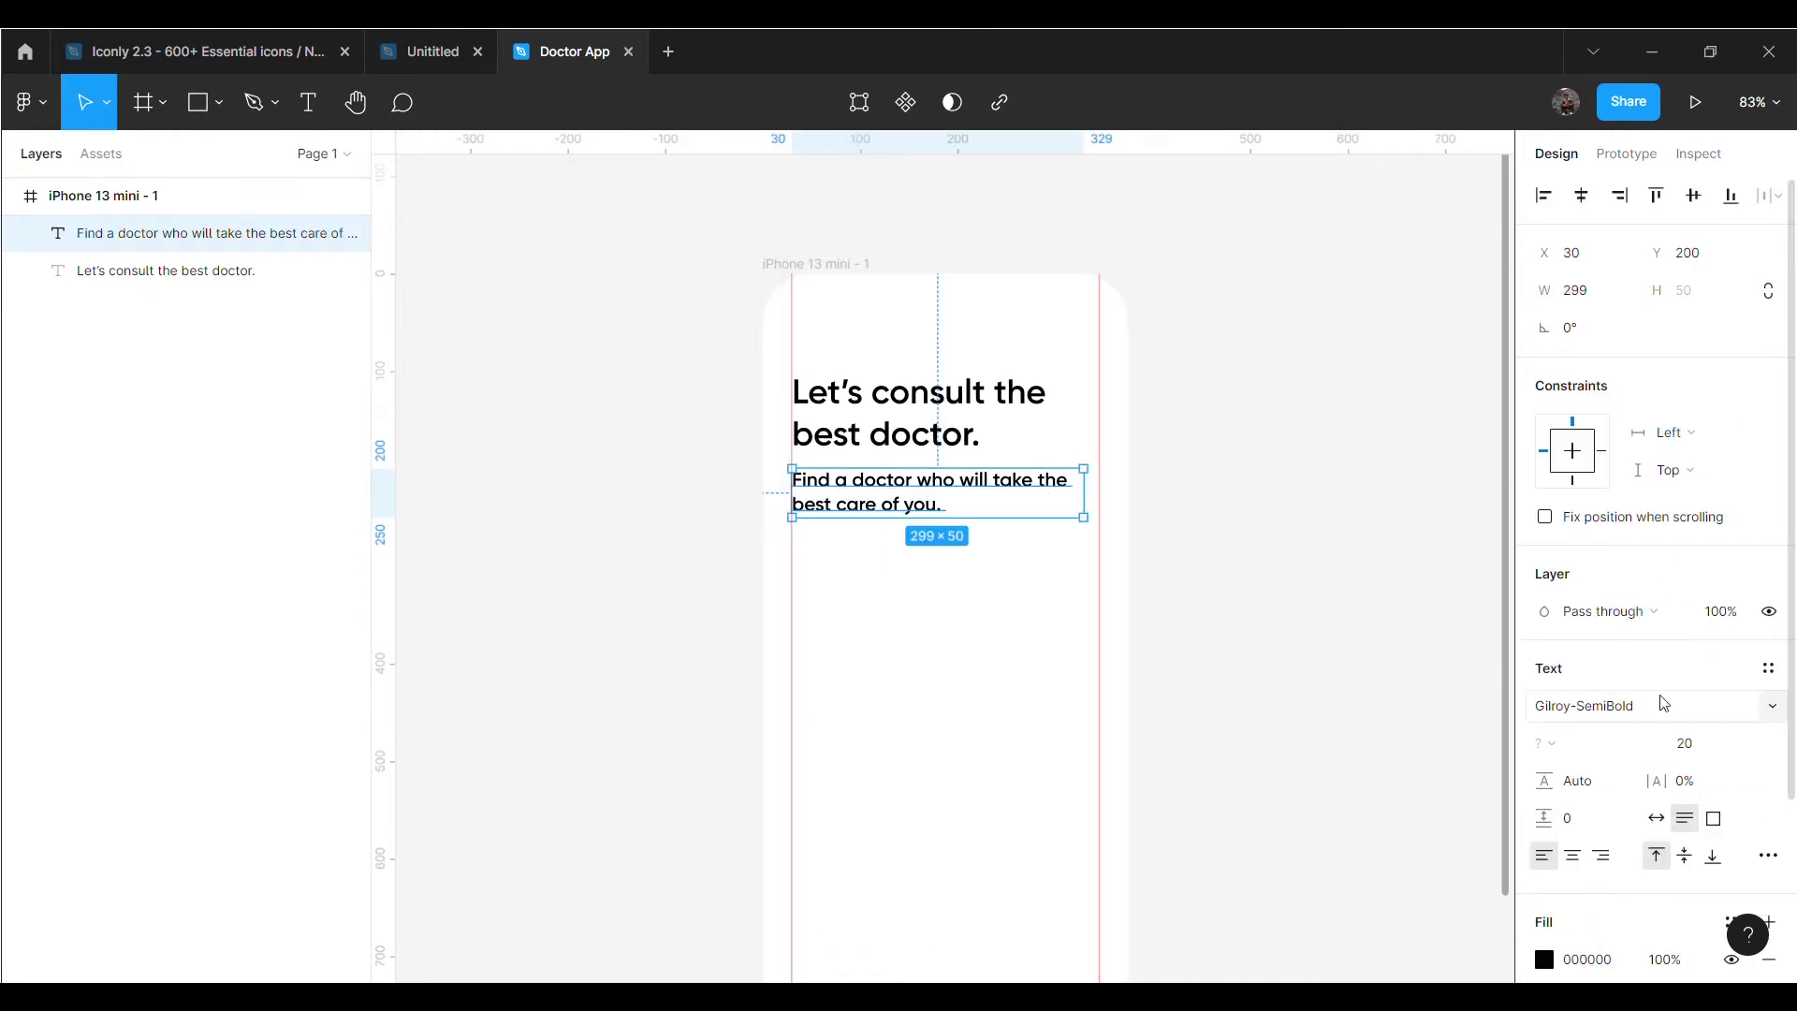
# - Give the subtitle a lighter Gilroy weight and align it with the heading
pyautogui.click(1603, 703)
pyautogui.click(1647, 655)
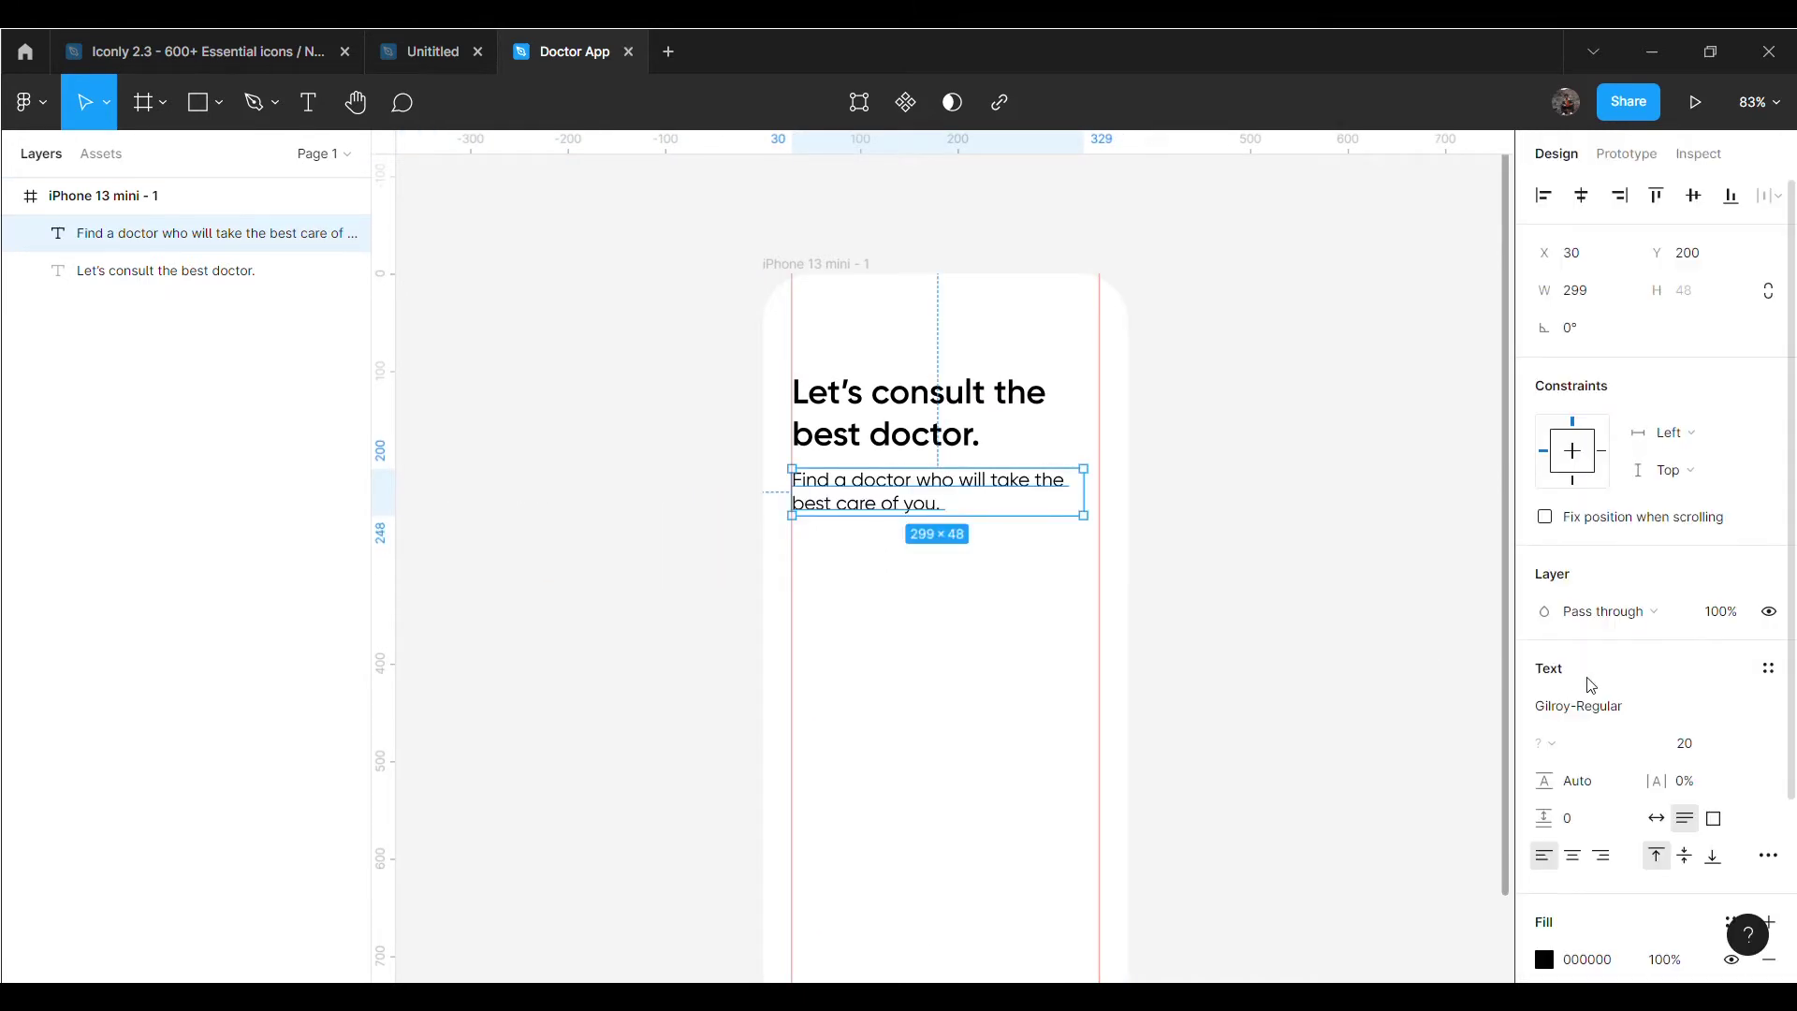
pyautogui.click(1764, 704)
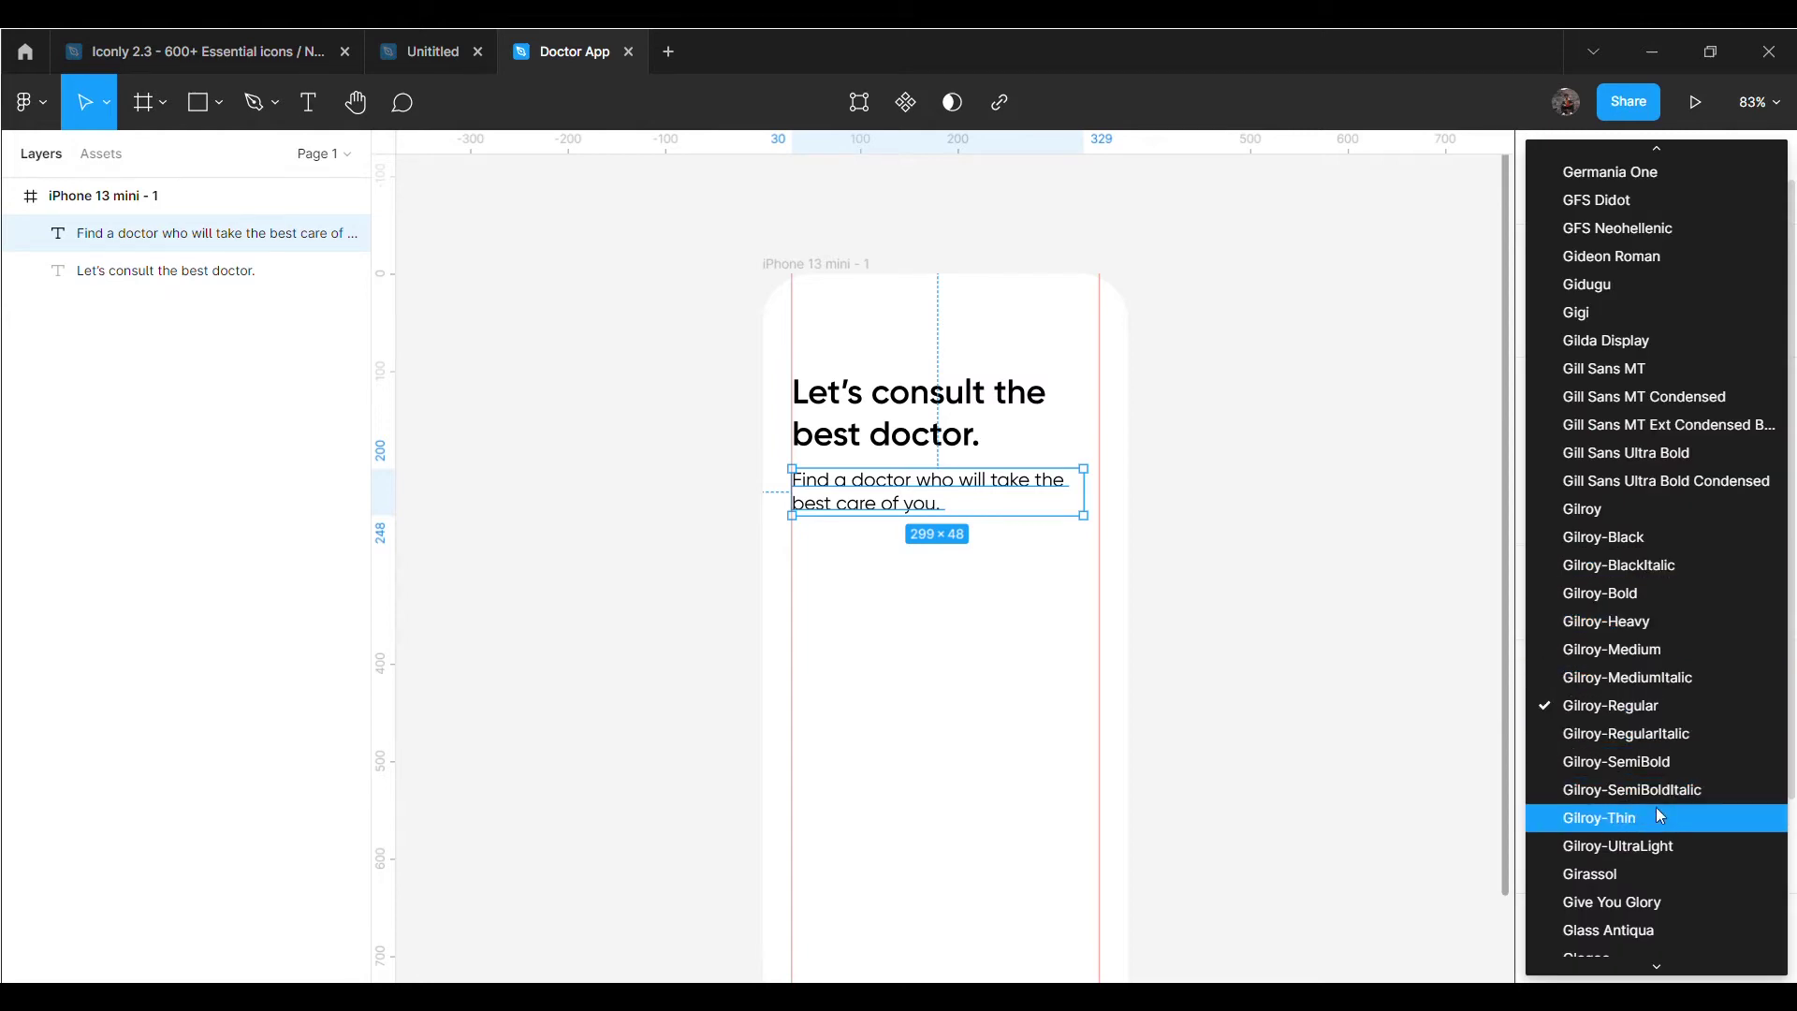
pyautogui.click(1633, 650)
pyautogui.click(1404, 648)
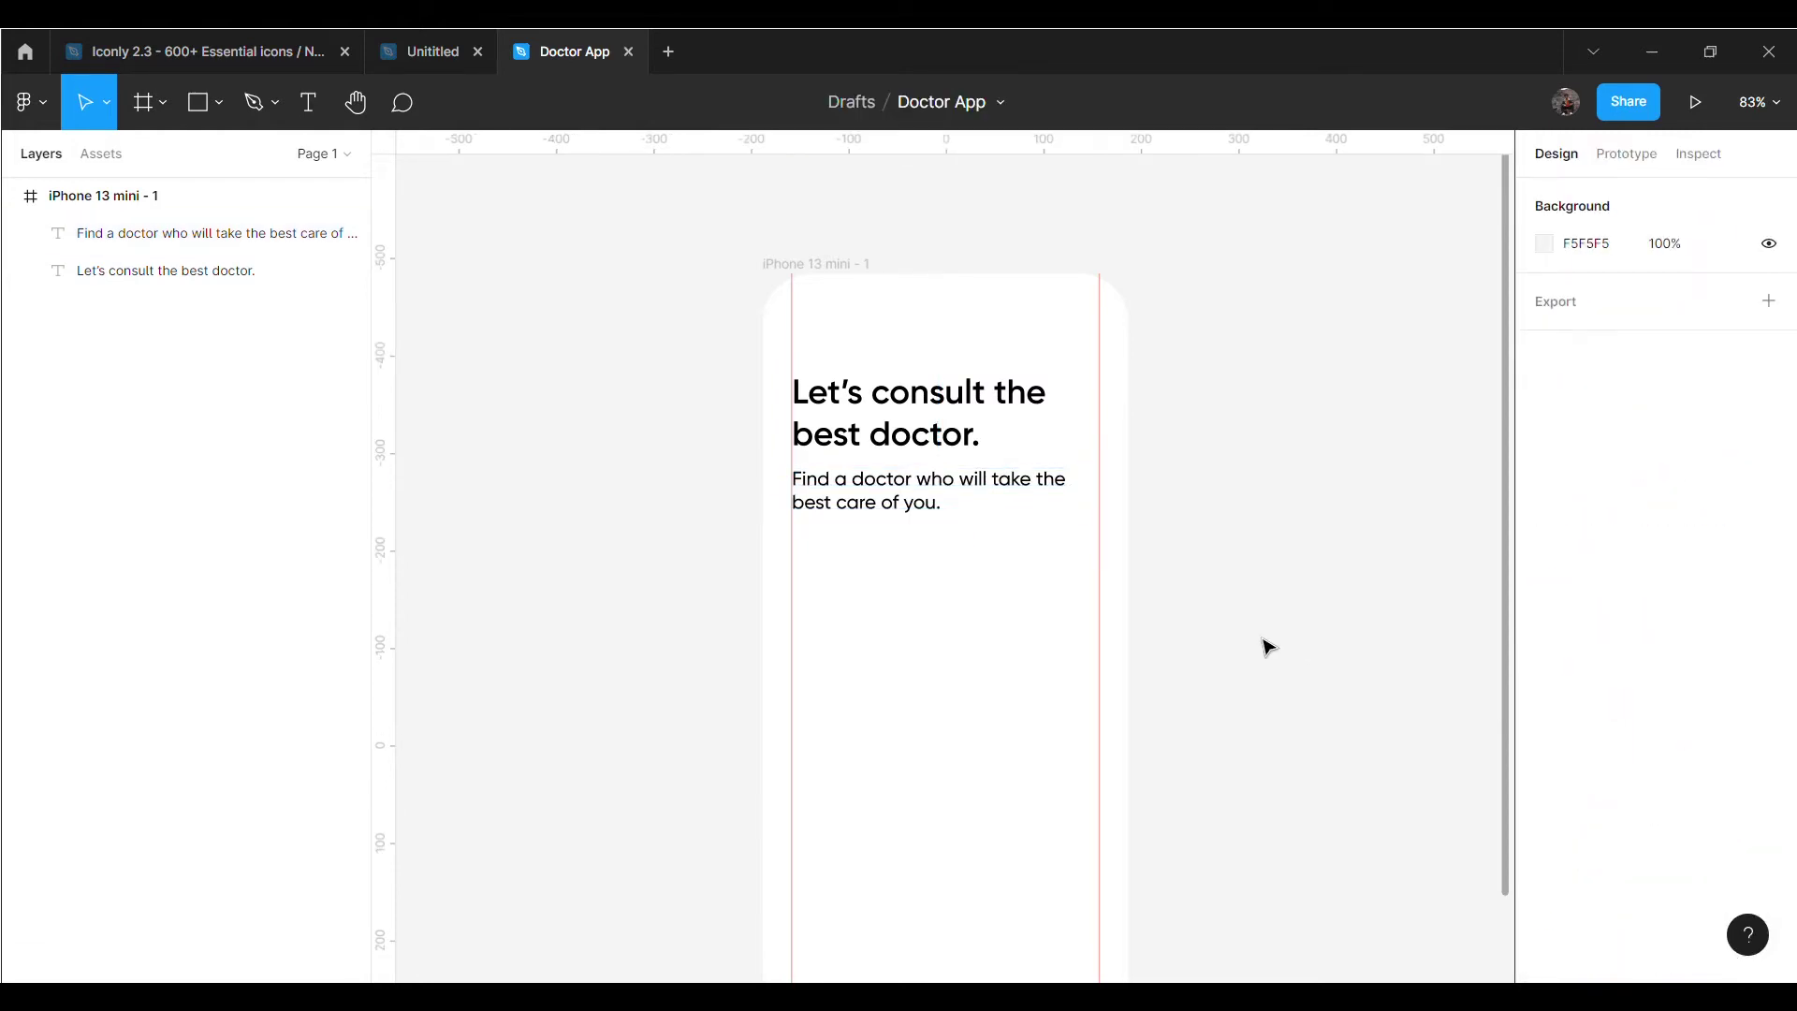
pyautogui.click(978, 501)
pyautogui.moveTo(891, 509); pyautogui.dragTo(894, 512)
# - Paste the pose_6 doctor illustration and position it at the bottom of the phone frame
pyautogui.click(1228, 613)
pyautogui.scroll(-4, 1228, 613)
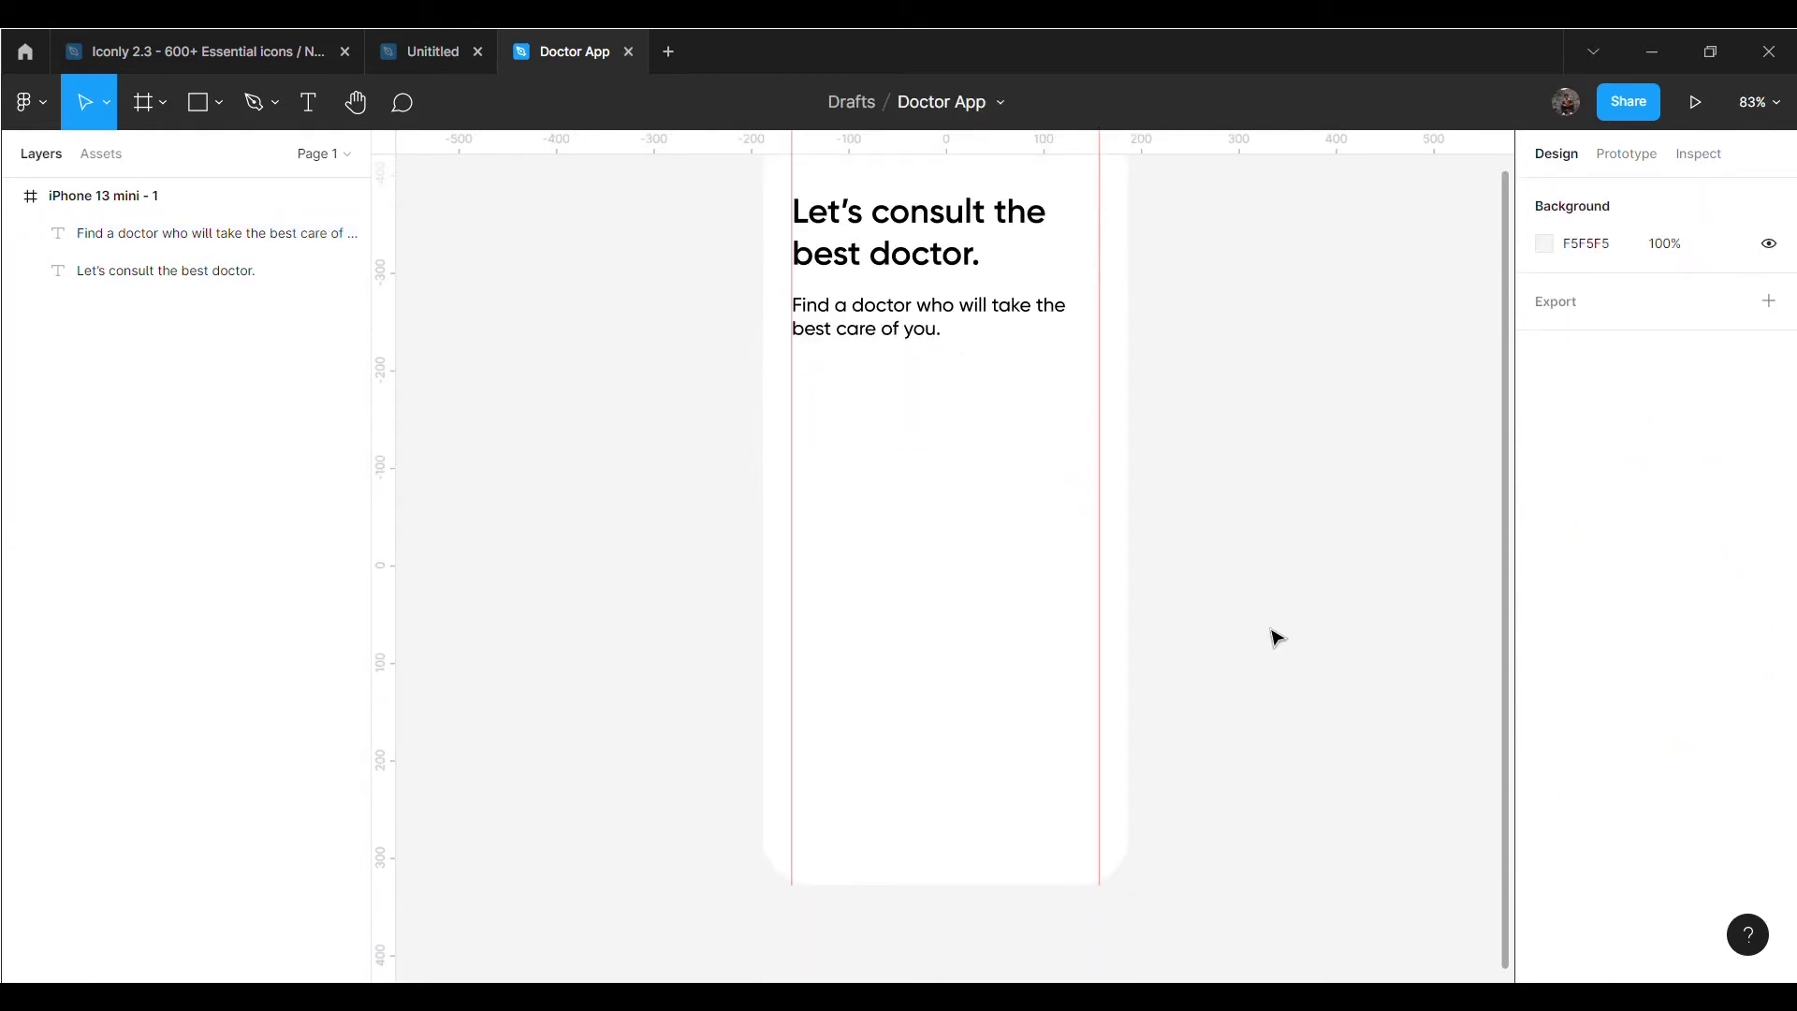
pyautogui.scroll(2, 1228, 613)
pyautogui.hotkey('ctrl', 'v')
pyautogui.moveTo(964, 599); pyautogui.dragTo(943, 803)
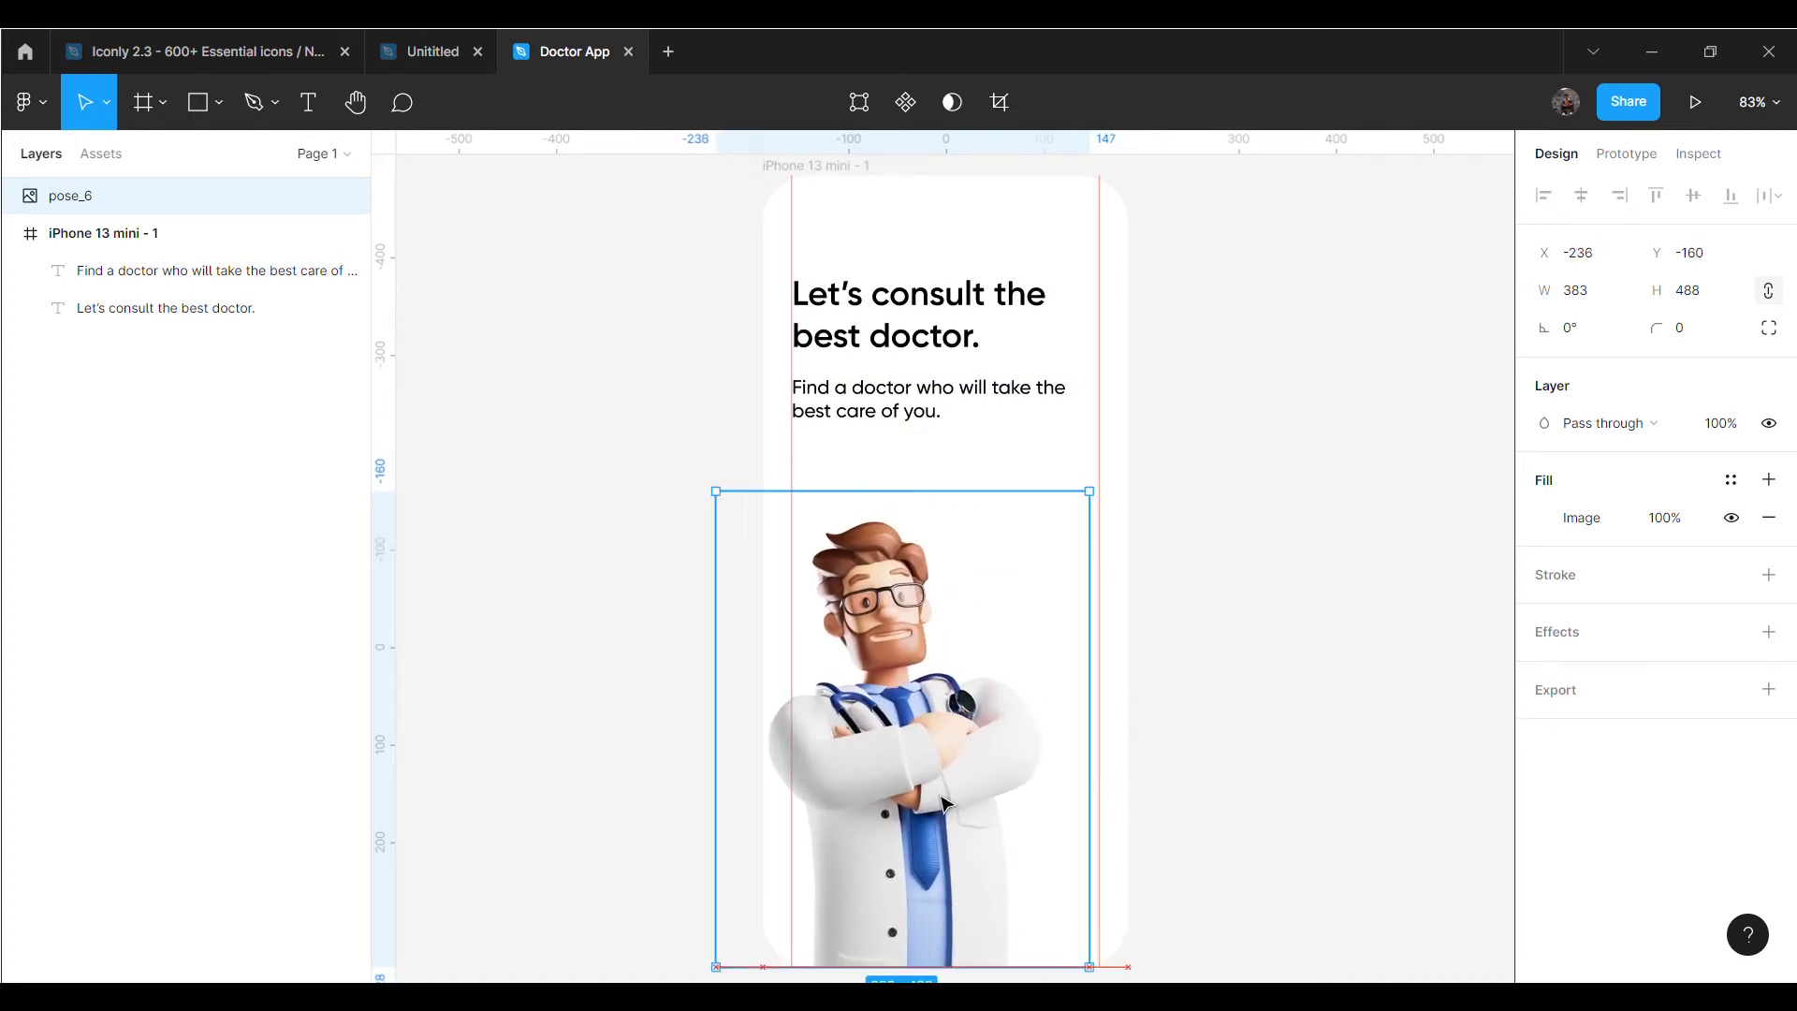
pyautogui.press('Right')
pyautogui.press('Right')
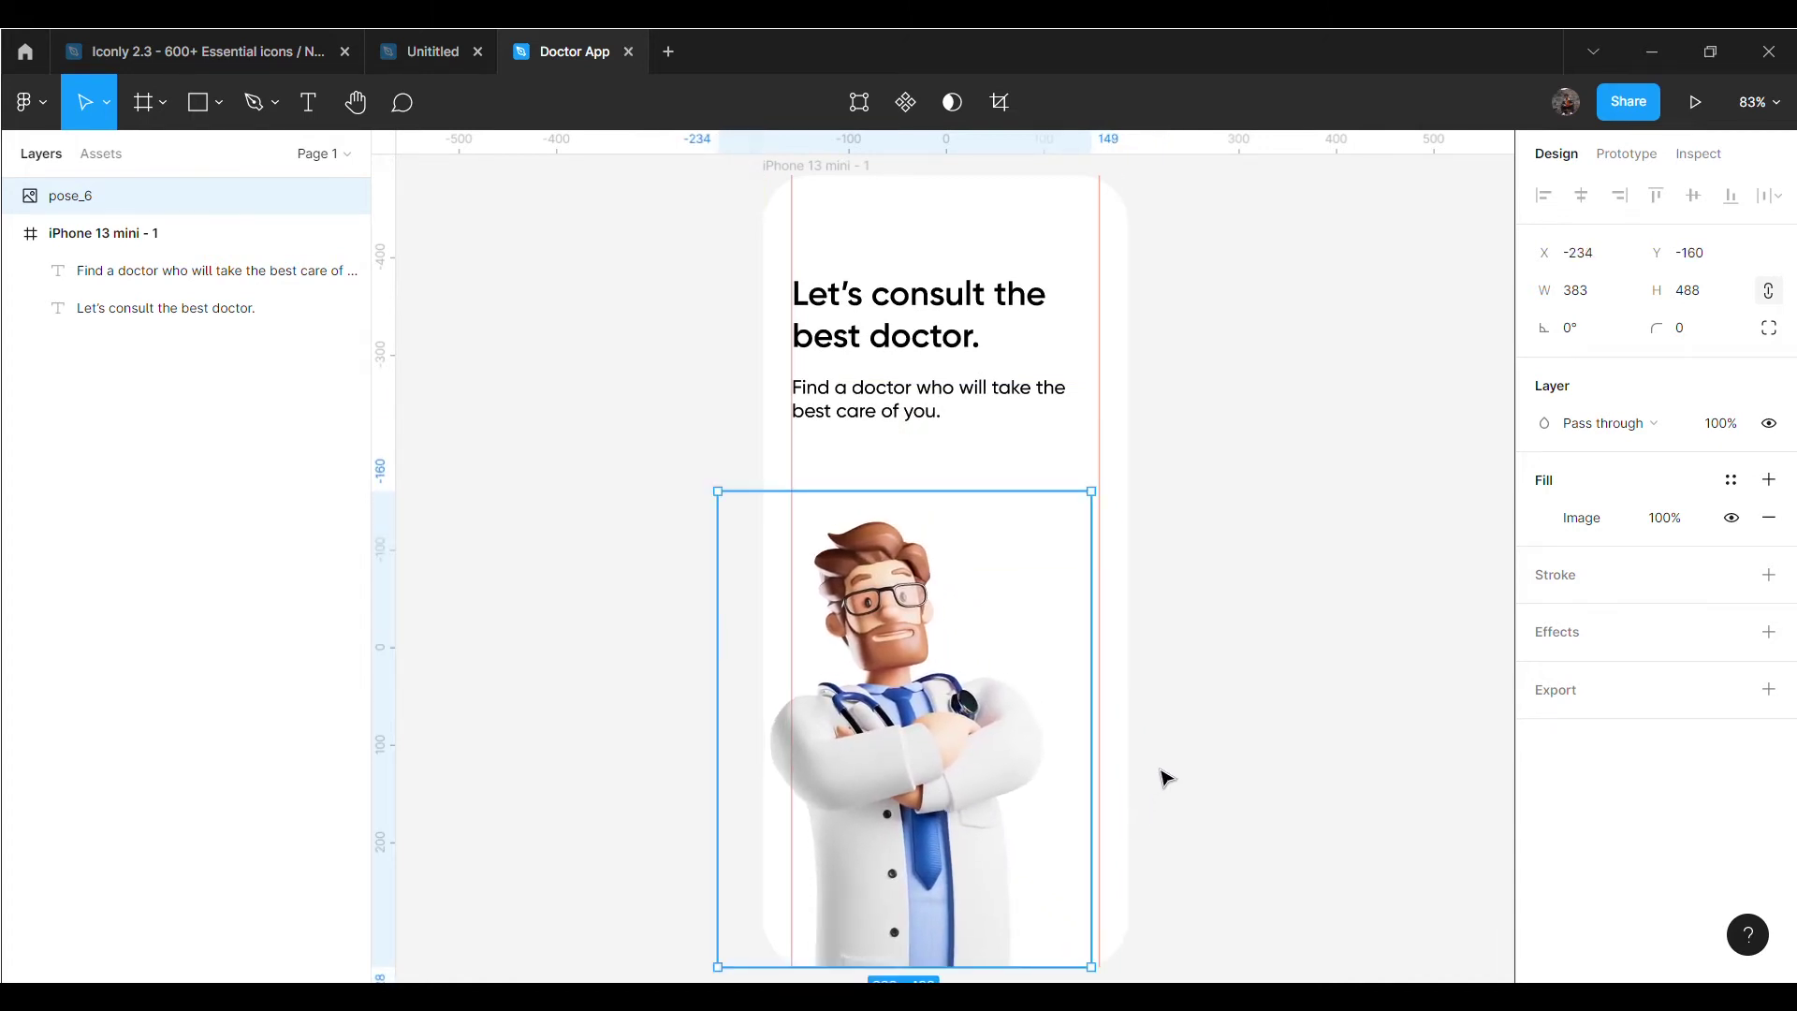
pyautogui.click(1288, 670)
pyautogui.scroll(-1, 1288, 671)
pyautogui.scroll(2, 1291, 669)
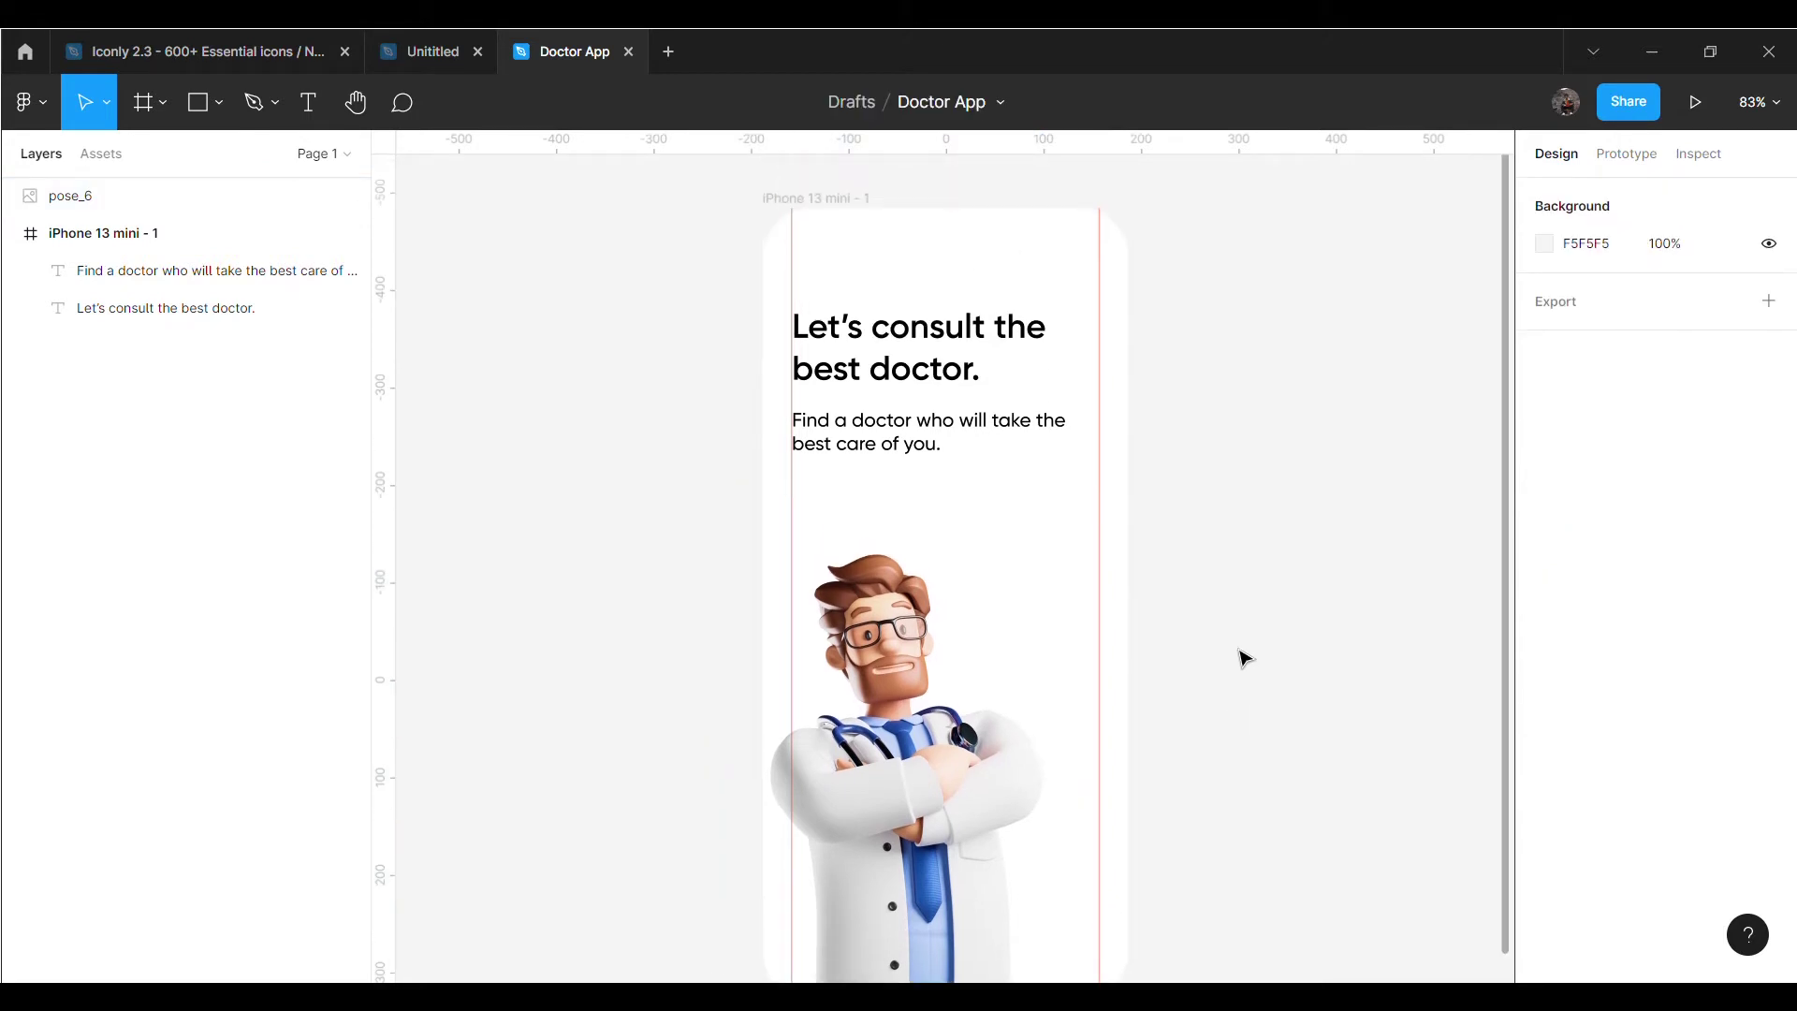
pyautogui.scroll(-4, 1226, 660)
pyautogui.click(218, 104)
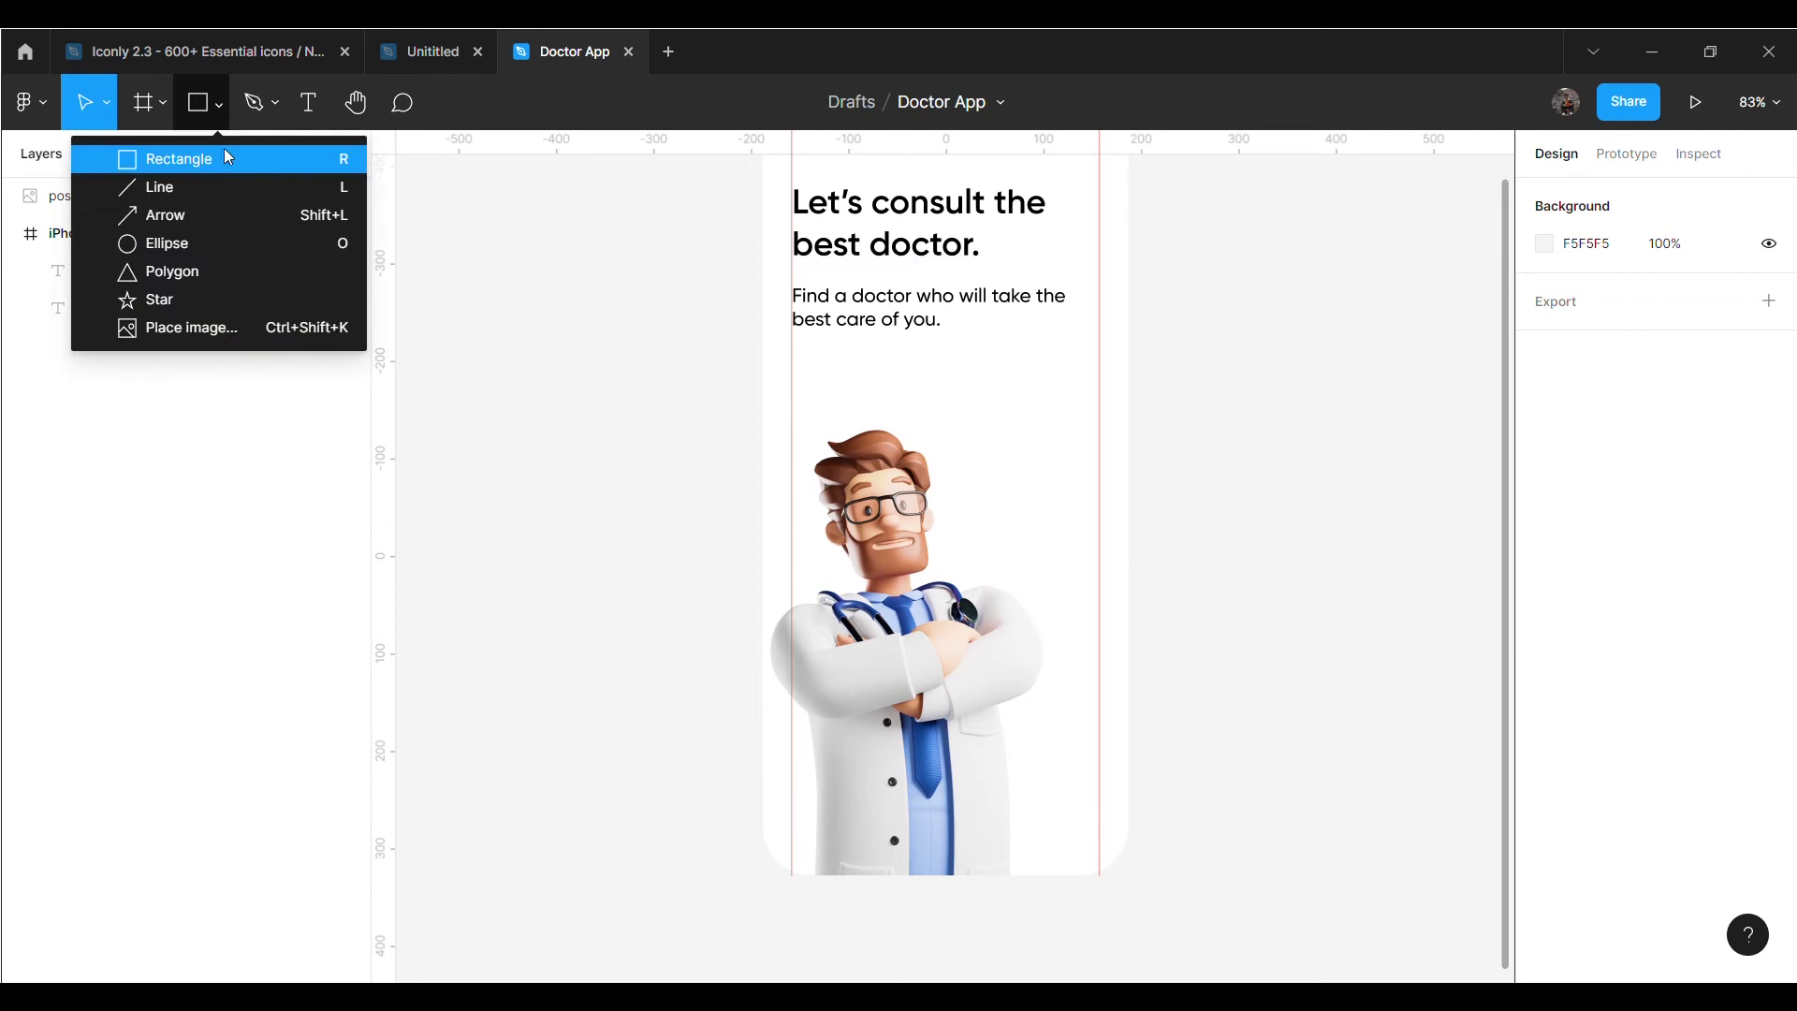
# - Draw a grey ellipse and tuck it into the frame's bottom-right corner, partly clipped
pyautogui.click(208, 244)
pyautogui.moveTo(1227, 575)
pyautogui.mouseDown()
pyautogui.moveTo(1339, 721)
pyautogui.moveTo(1131, 862)
pyautogui.moveTo(1093, 854)
pyautogui.mouseUp()
pyautogui.click(1380, 530)
pyautogui.click(1206, 730)
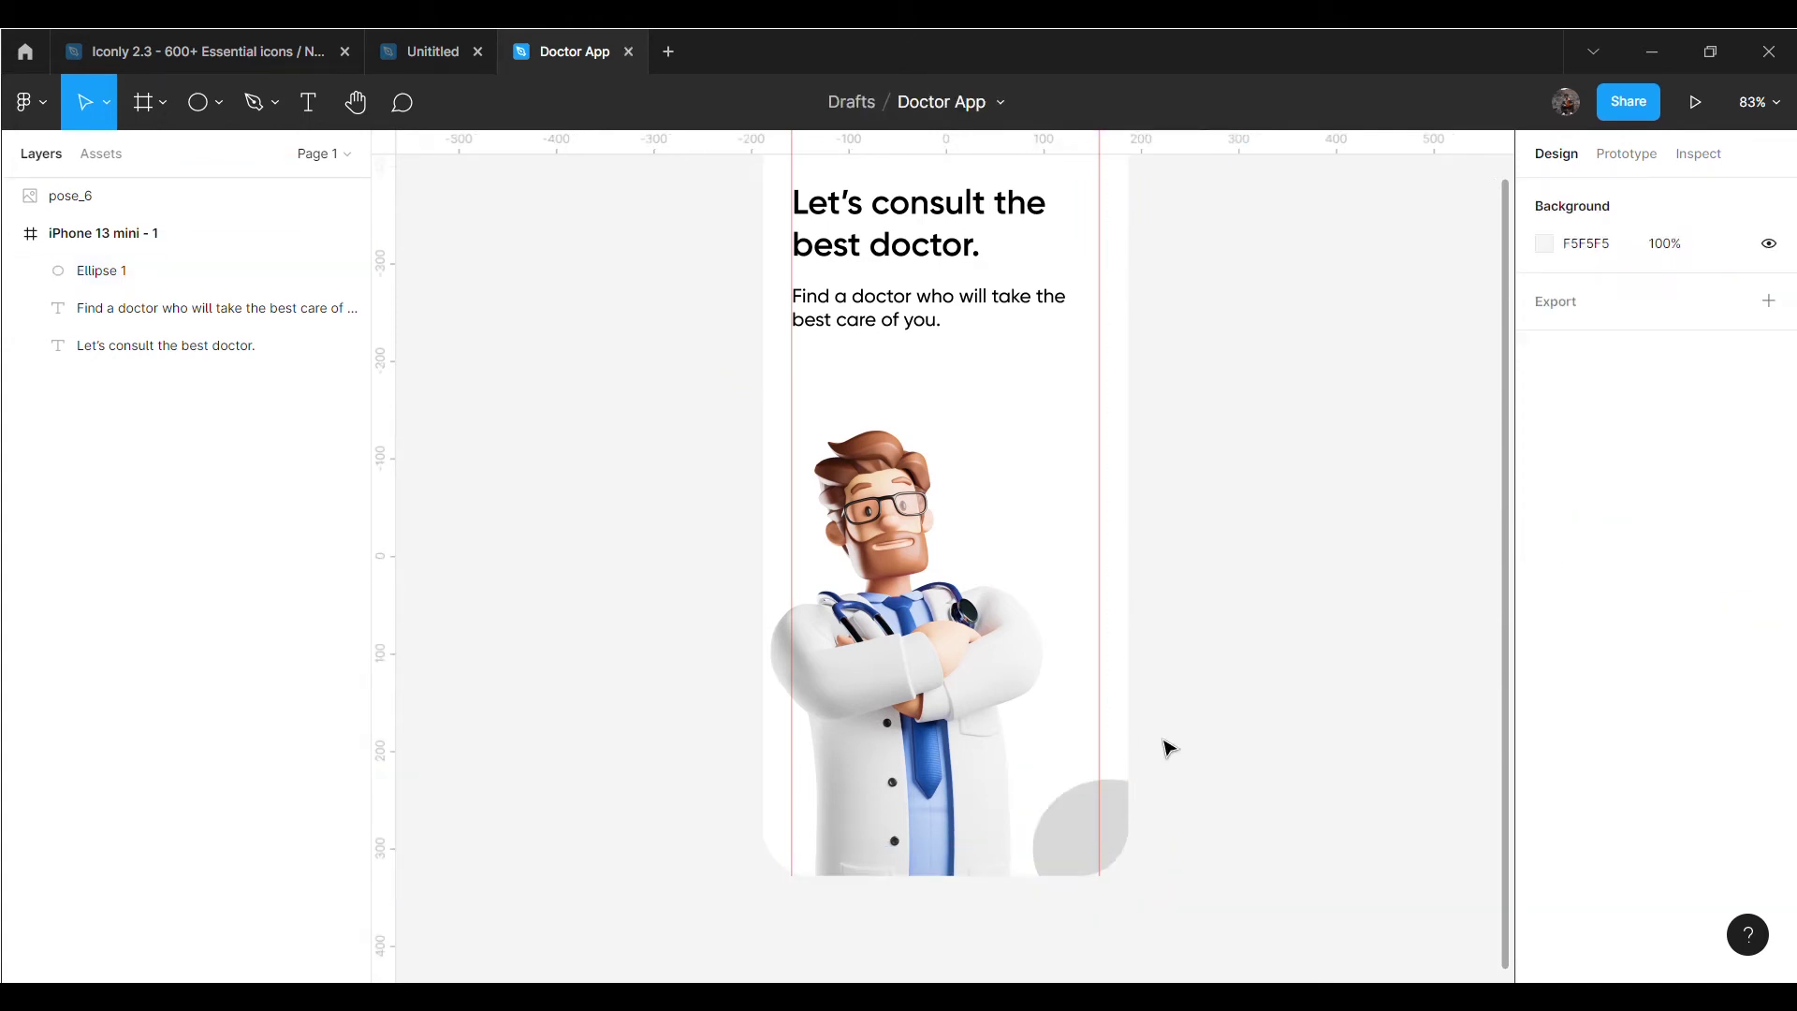
pyautogui.click(1122, 850)
pyautogui.moveTo(1135, 840); pyautogui.dragTo(1133, 839)
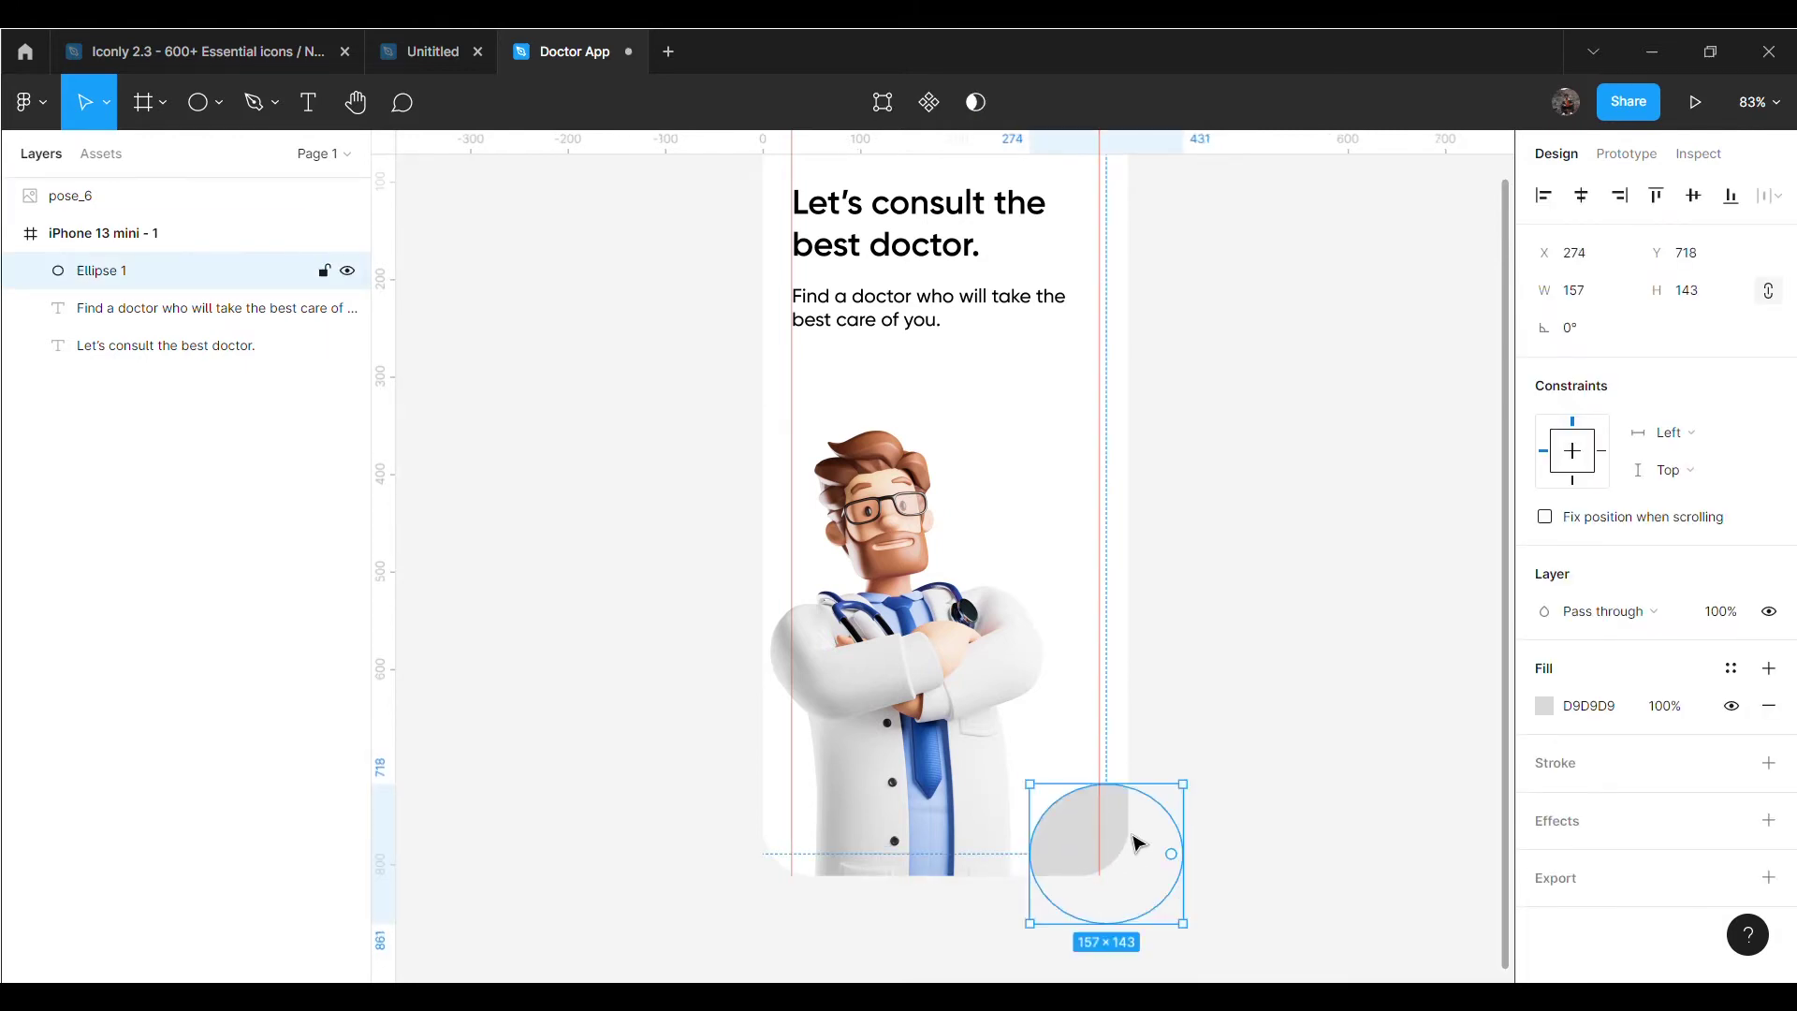
pyautogui.press('Down')
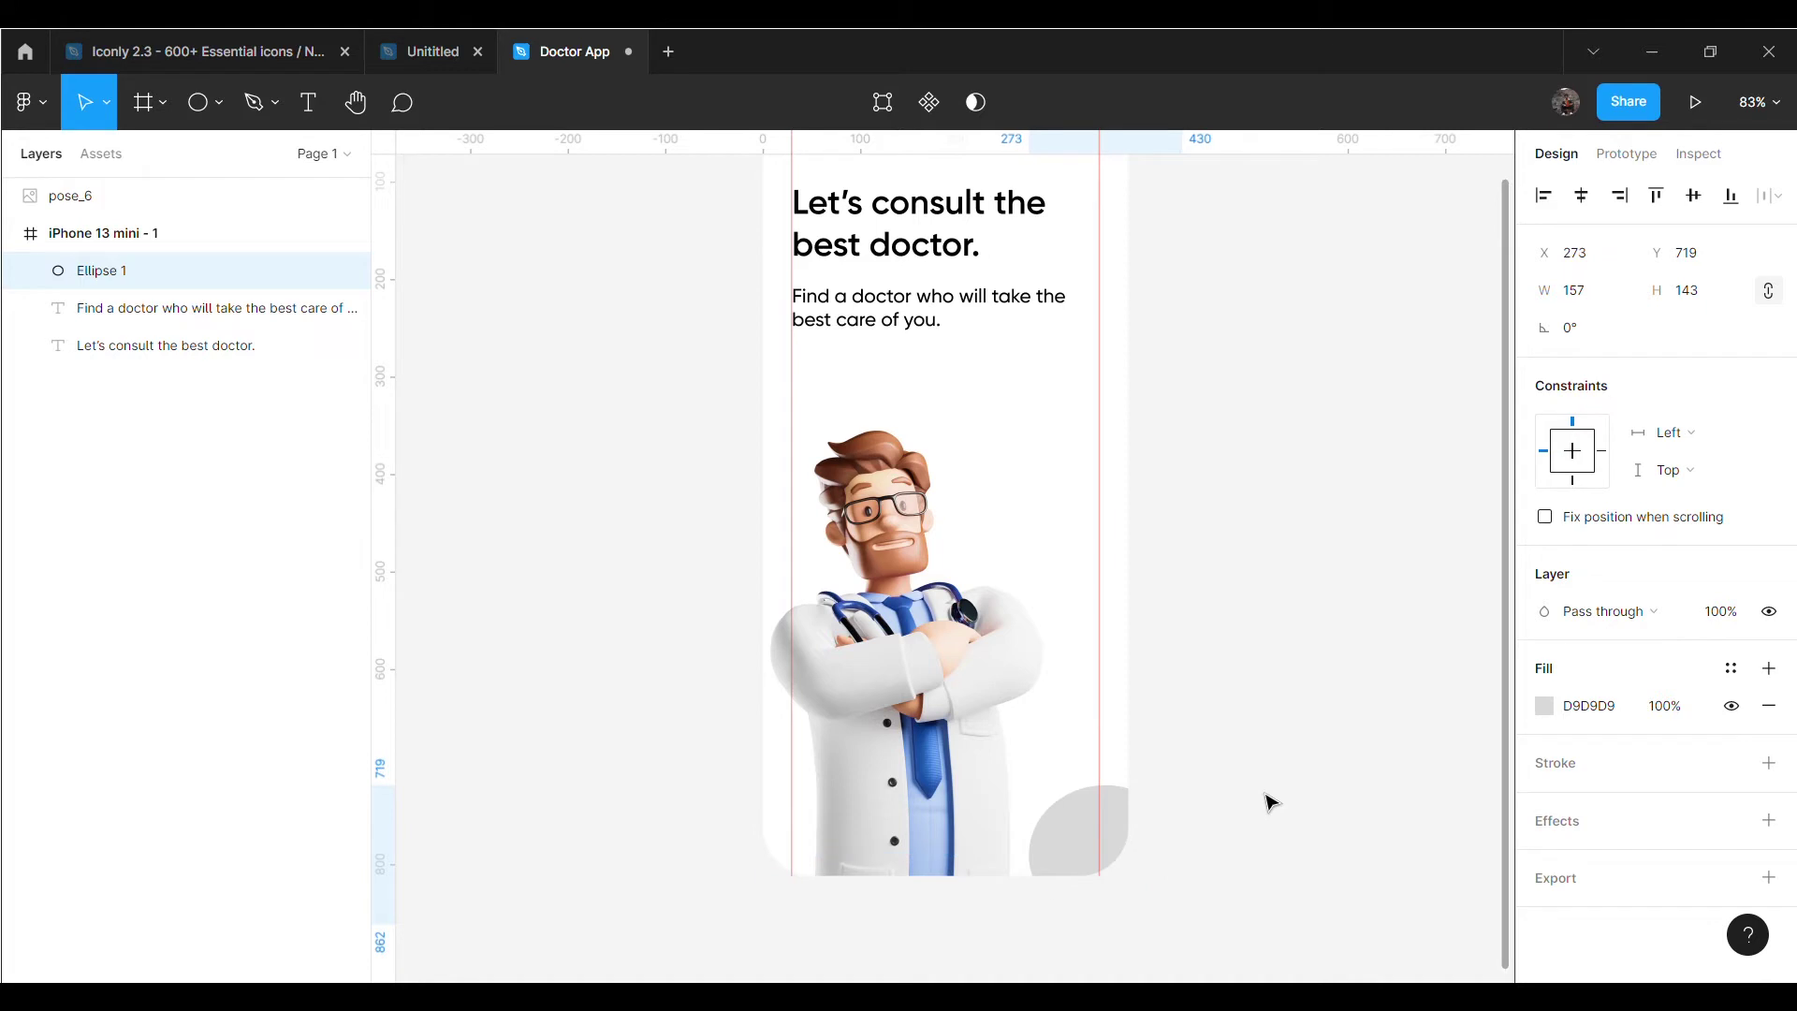
pyautogui.click(1283, 724)
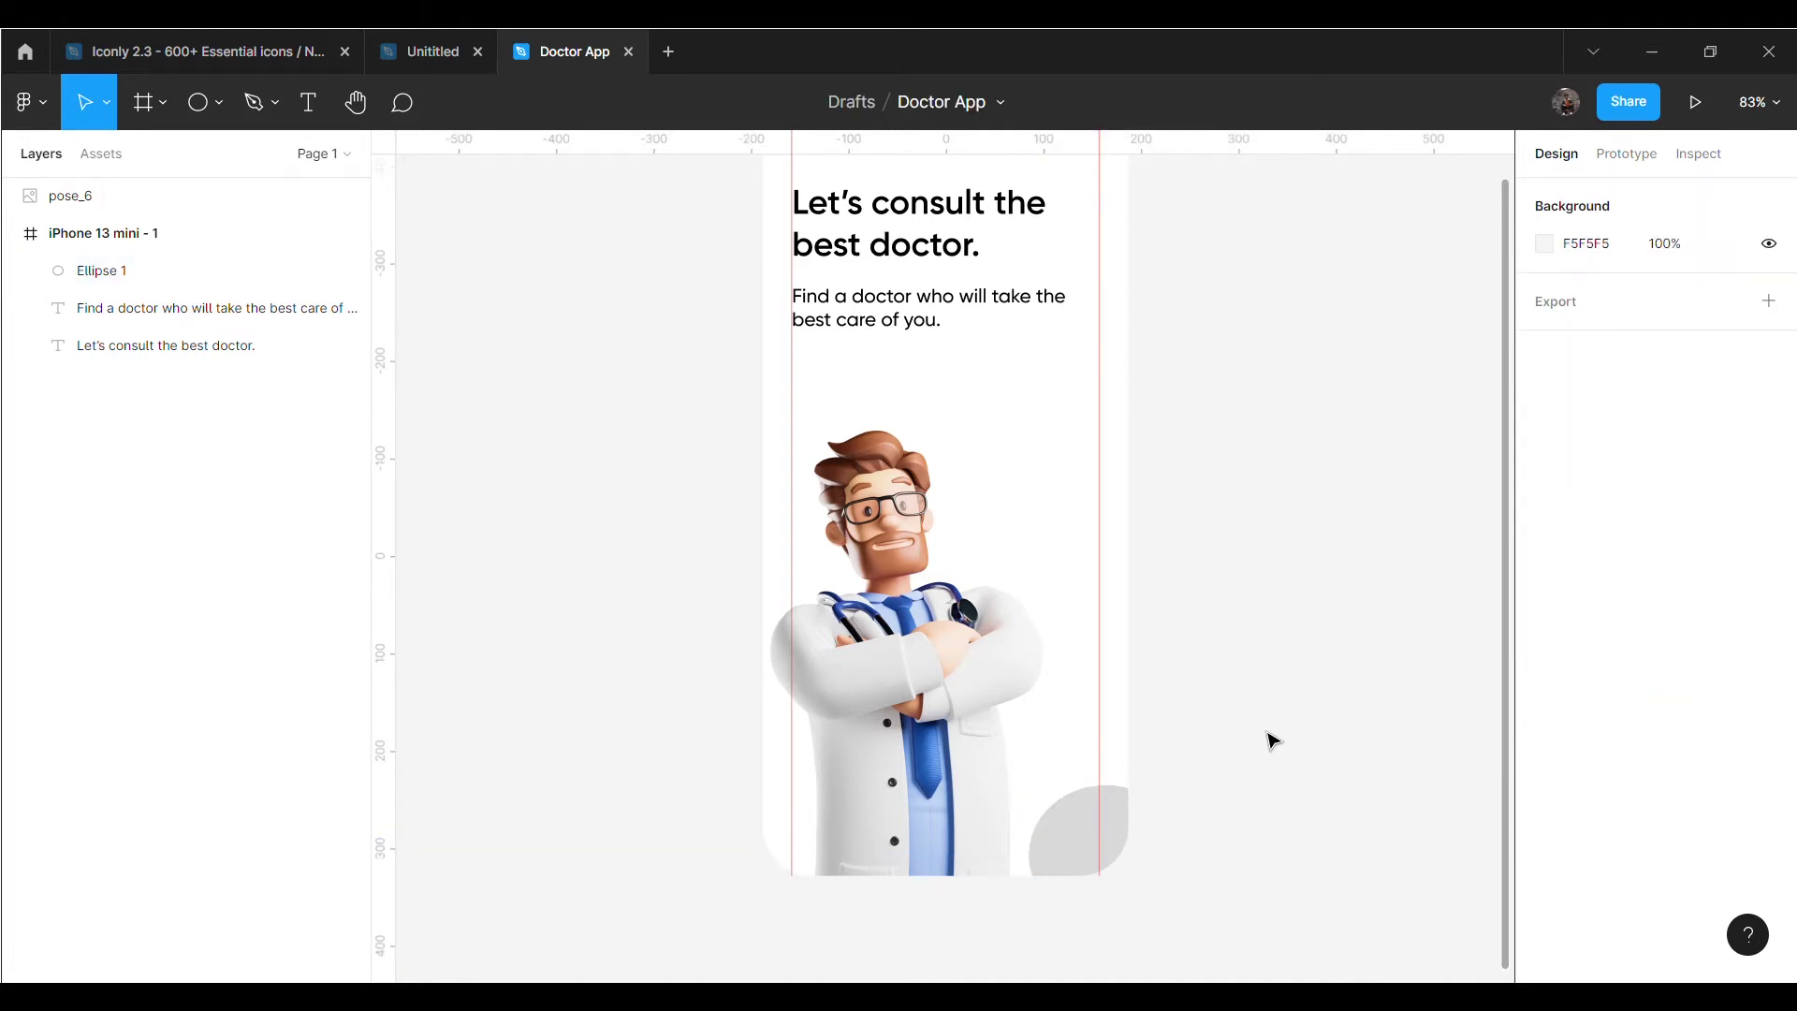
pyautogui.scroll(1, 1260, 739)
pyautogui.scroll(2, 1207, 688)
pyautogui.scroll(-3, 1157, 639)
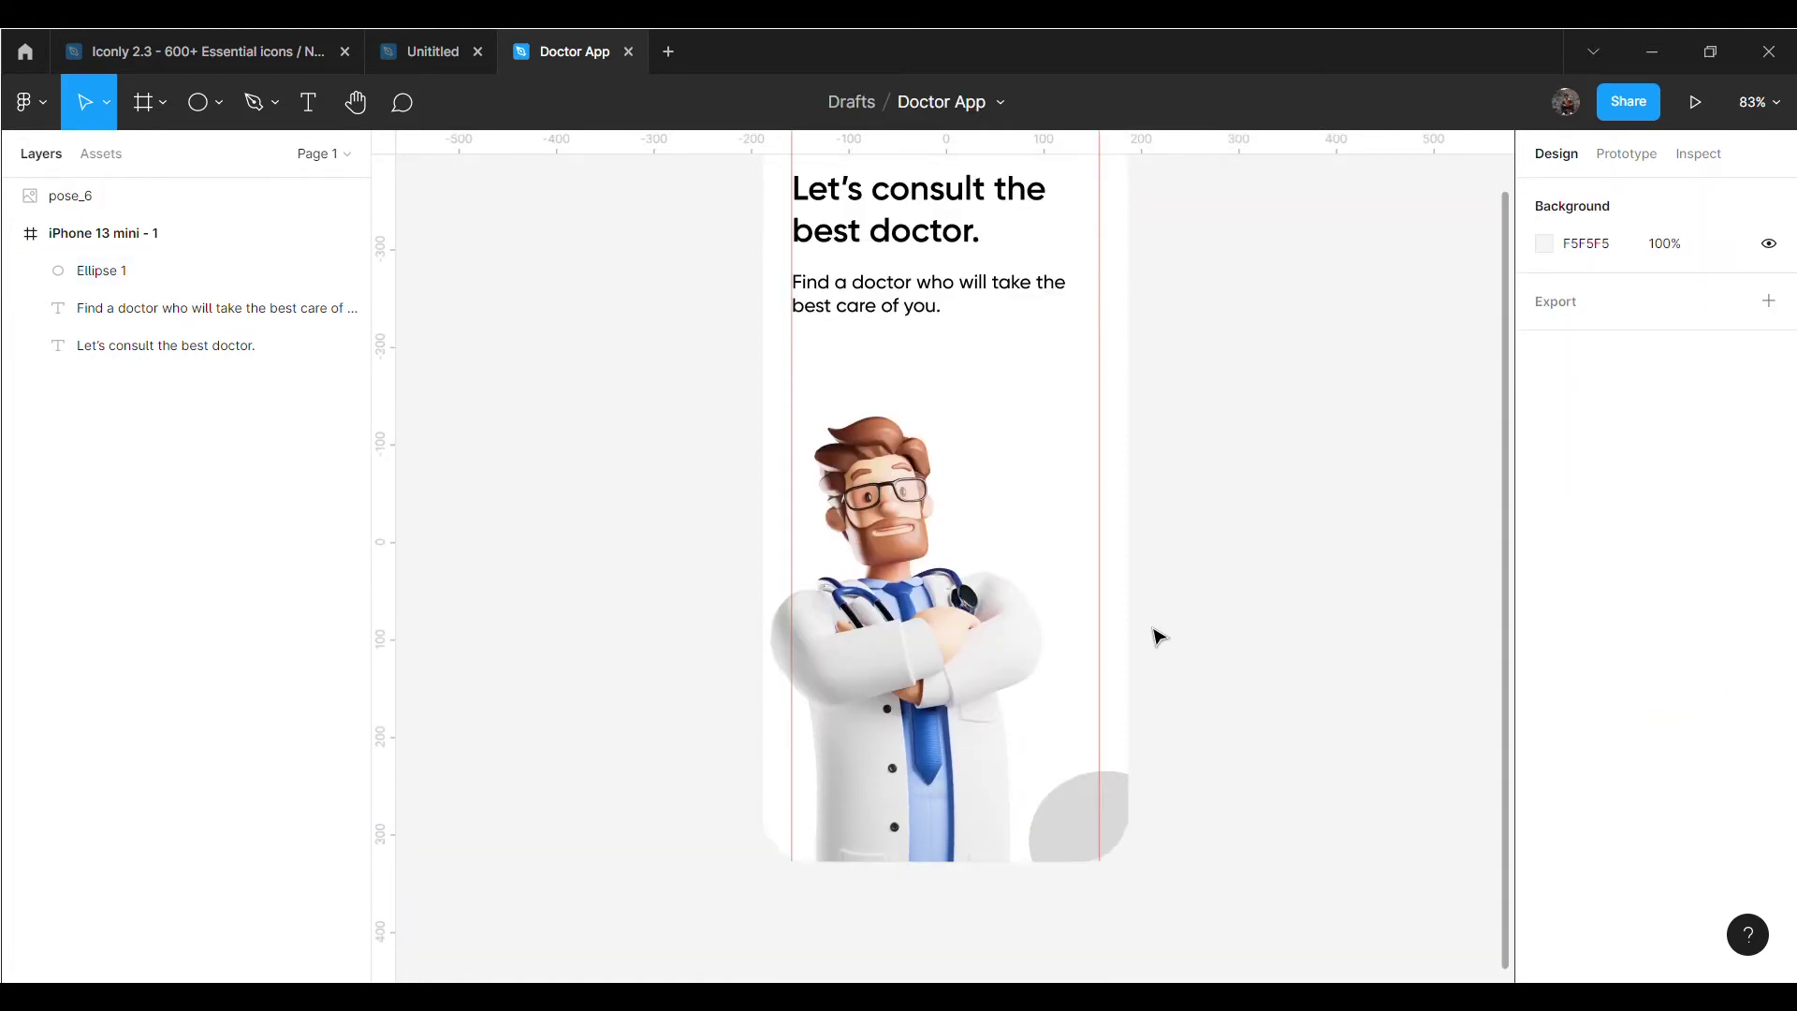
pyautogui.rightClick(1209, 555)
pyautogui.moveTo(1334, 752)
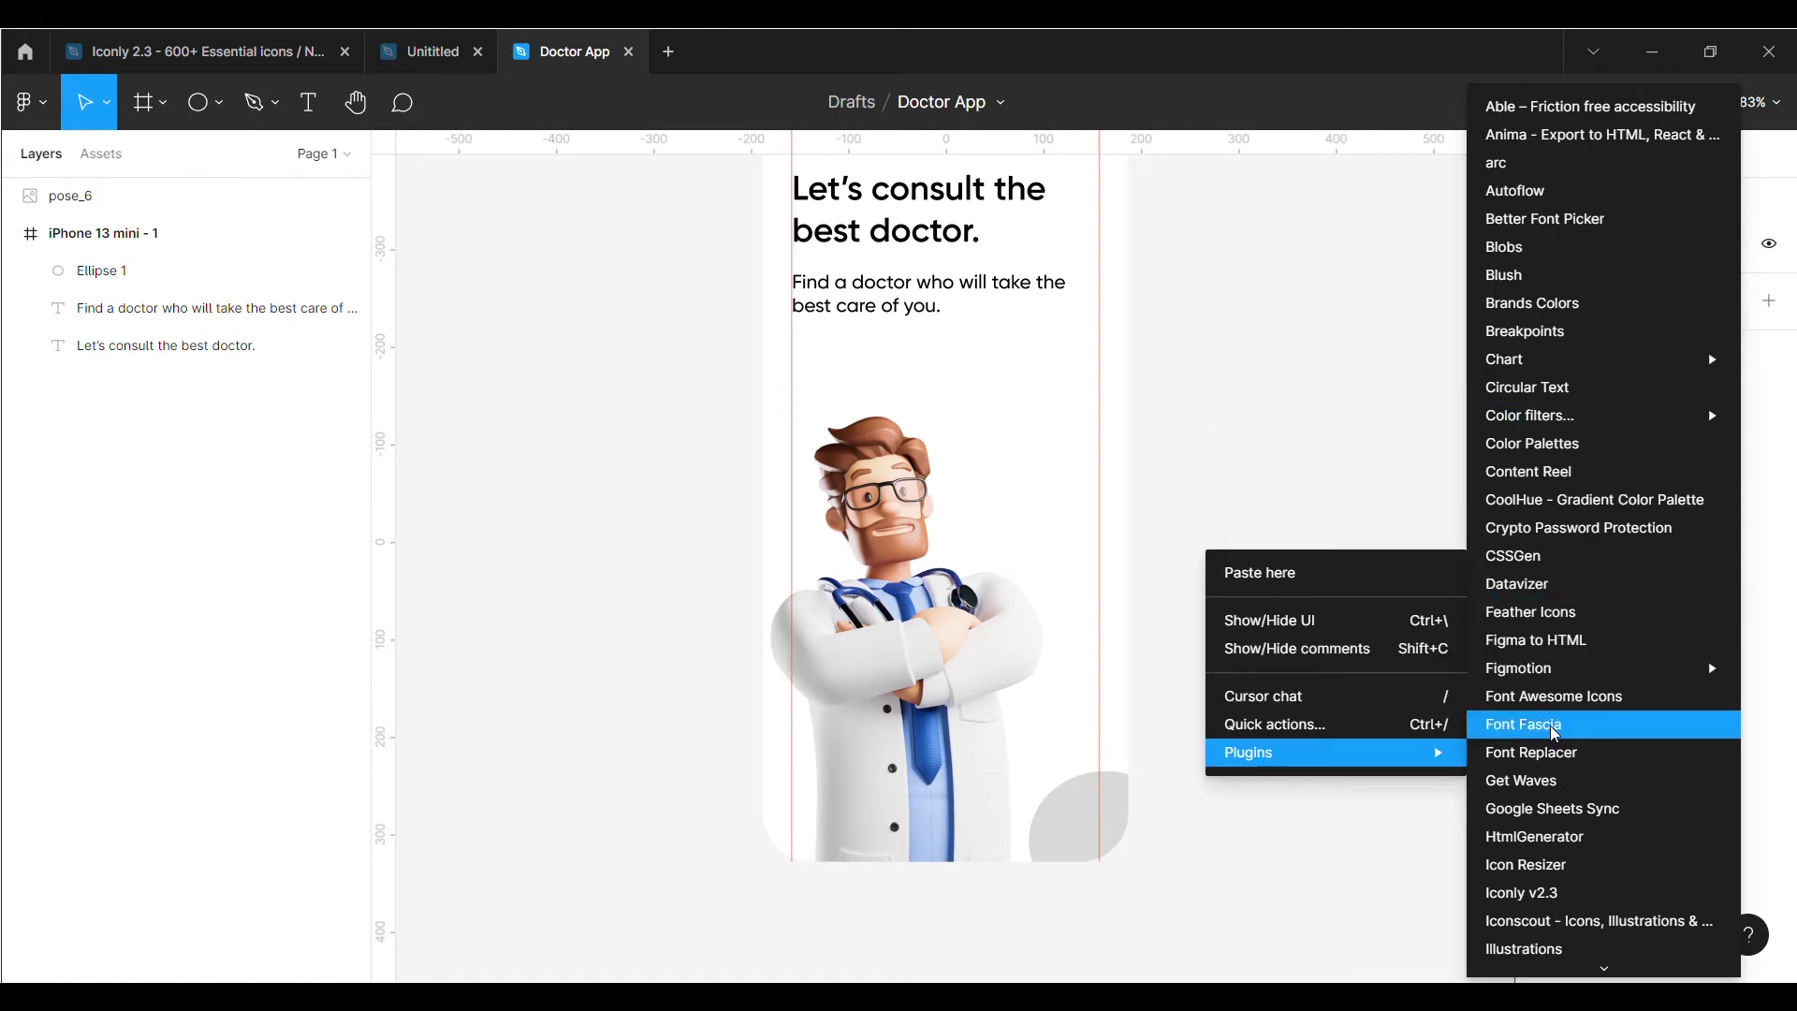
# - Insert the Iconly Arrow-Right icon and place it inside the bottom-right grey circle
pyautogui.click(1541, 894)
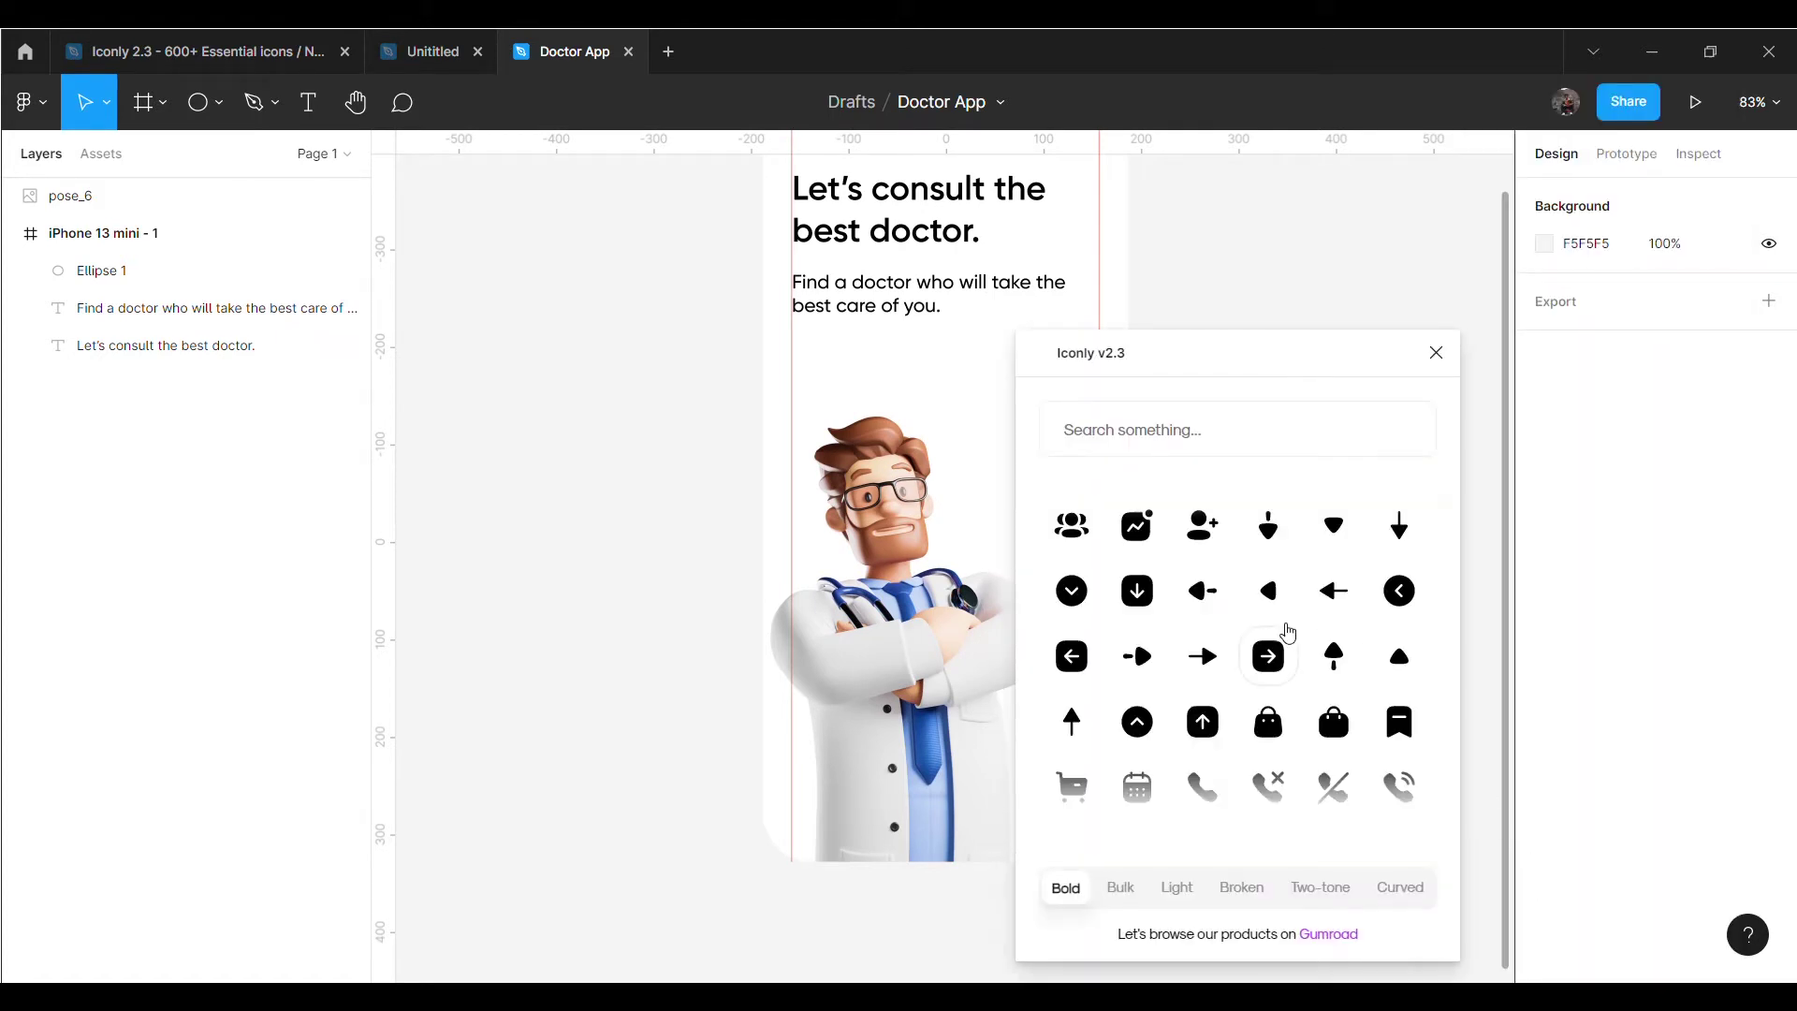
pyautogui.click(1161, 670)
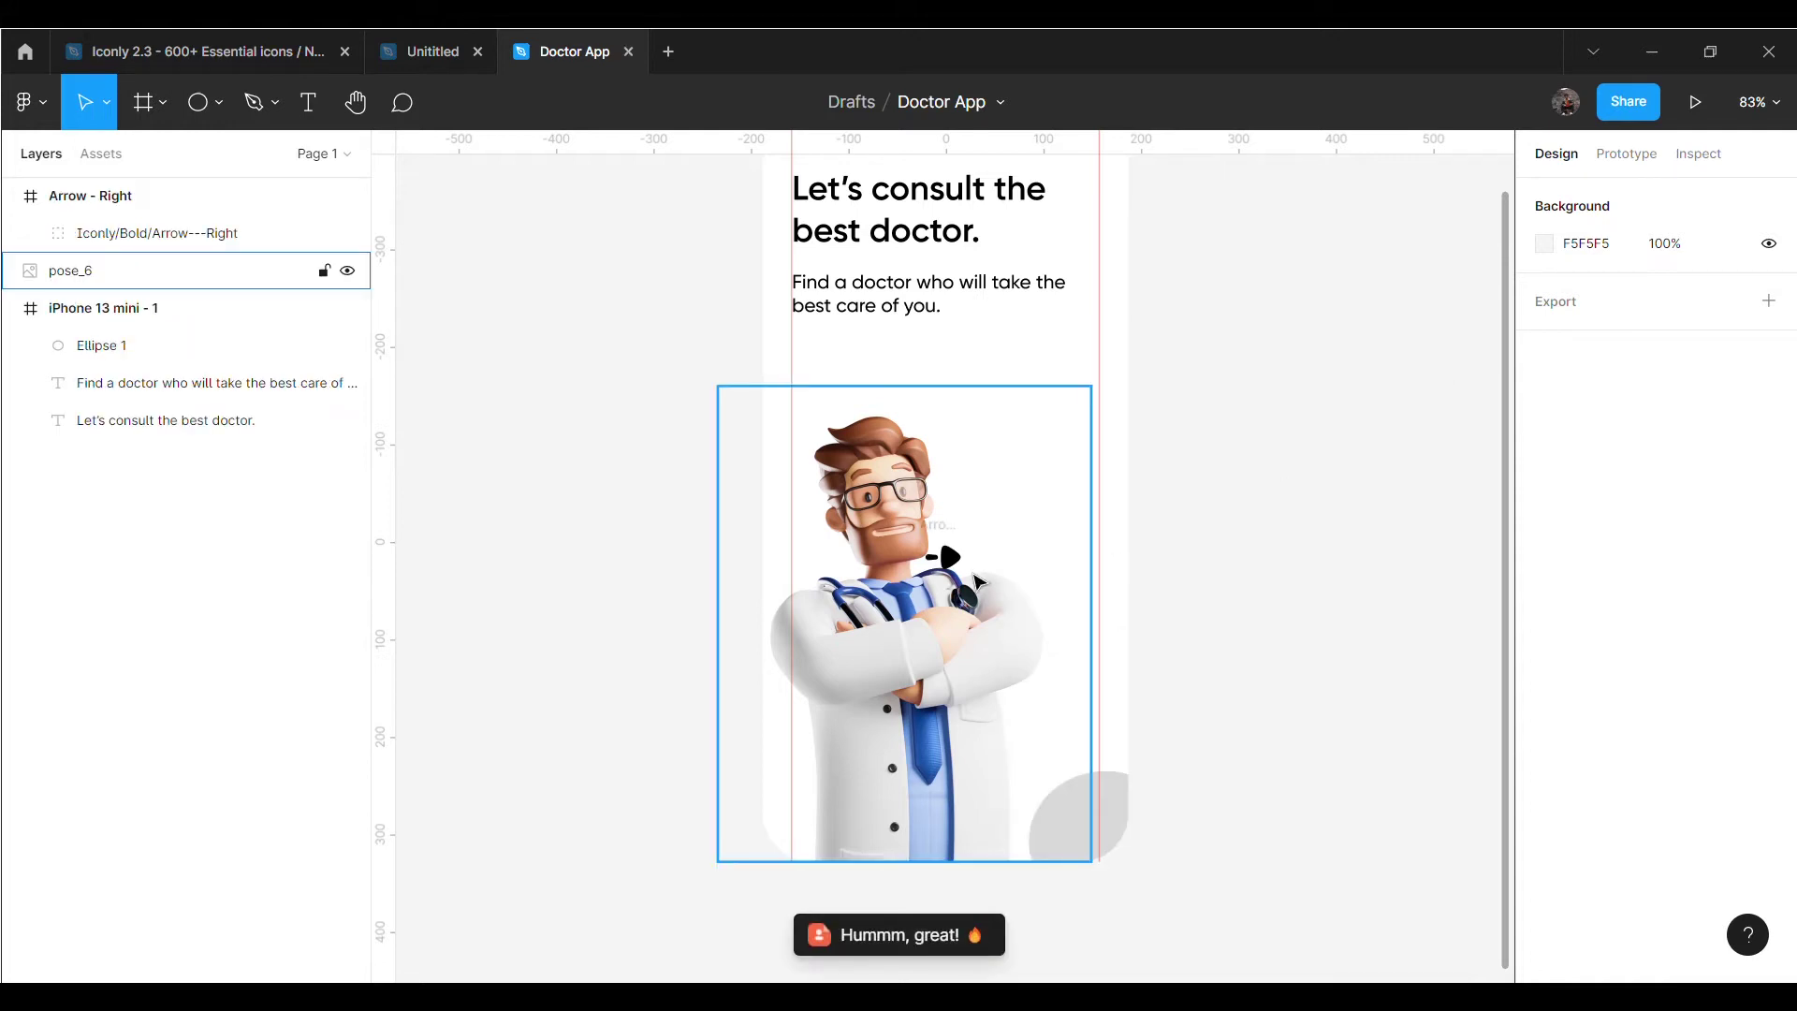
pyautogui.press('Delete')
pyautogui.moveTo(1241, 627); pyautogui.dragTo(1114, 833)
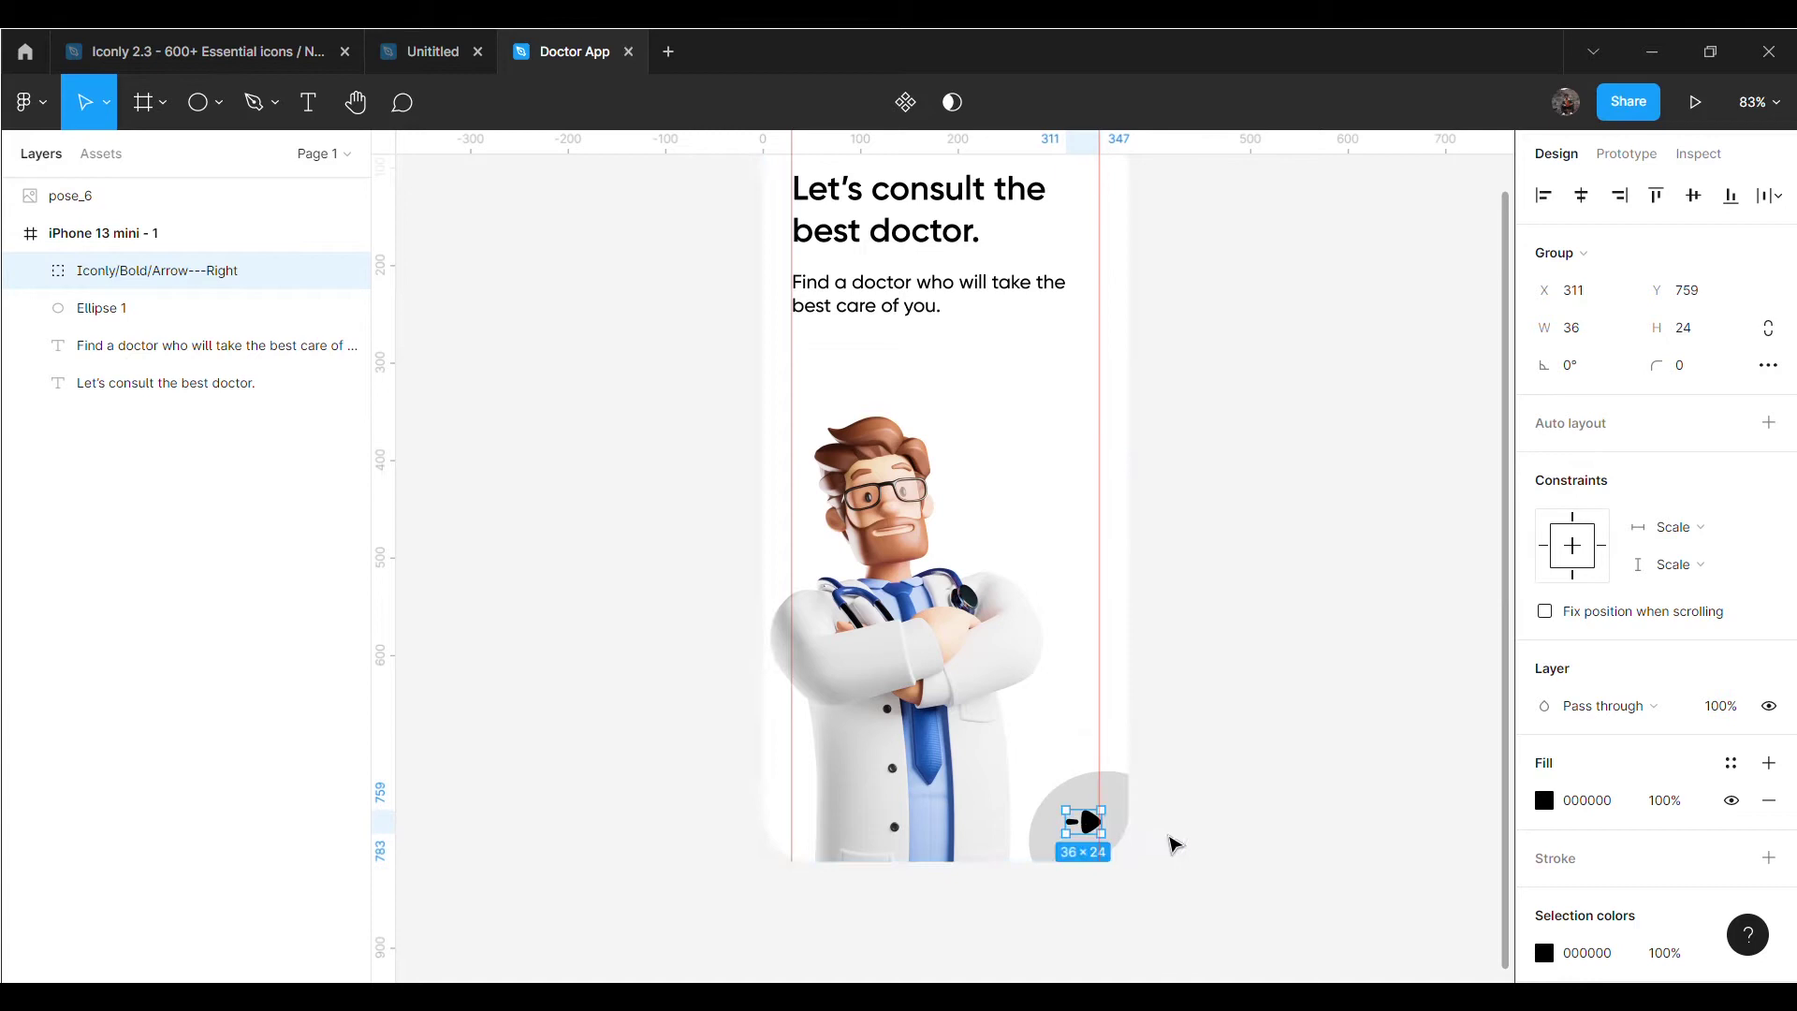
pyautogui.press('Left')
pyautogui.press('Left')
pyautogui.press('Left')
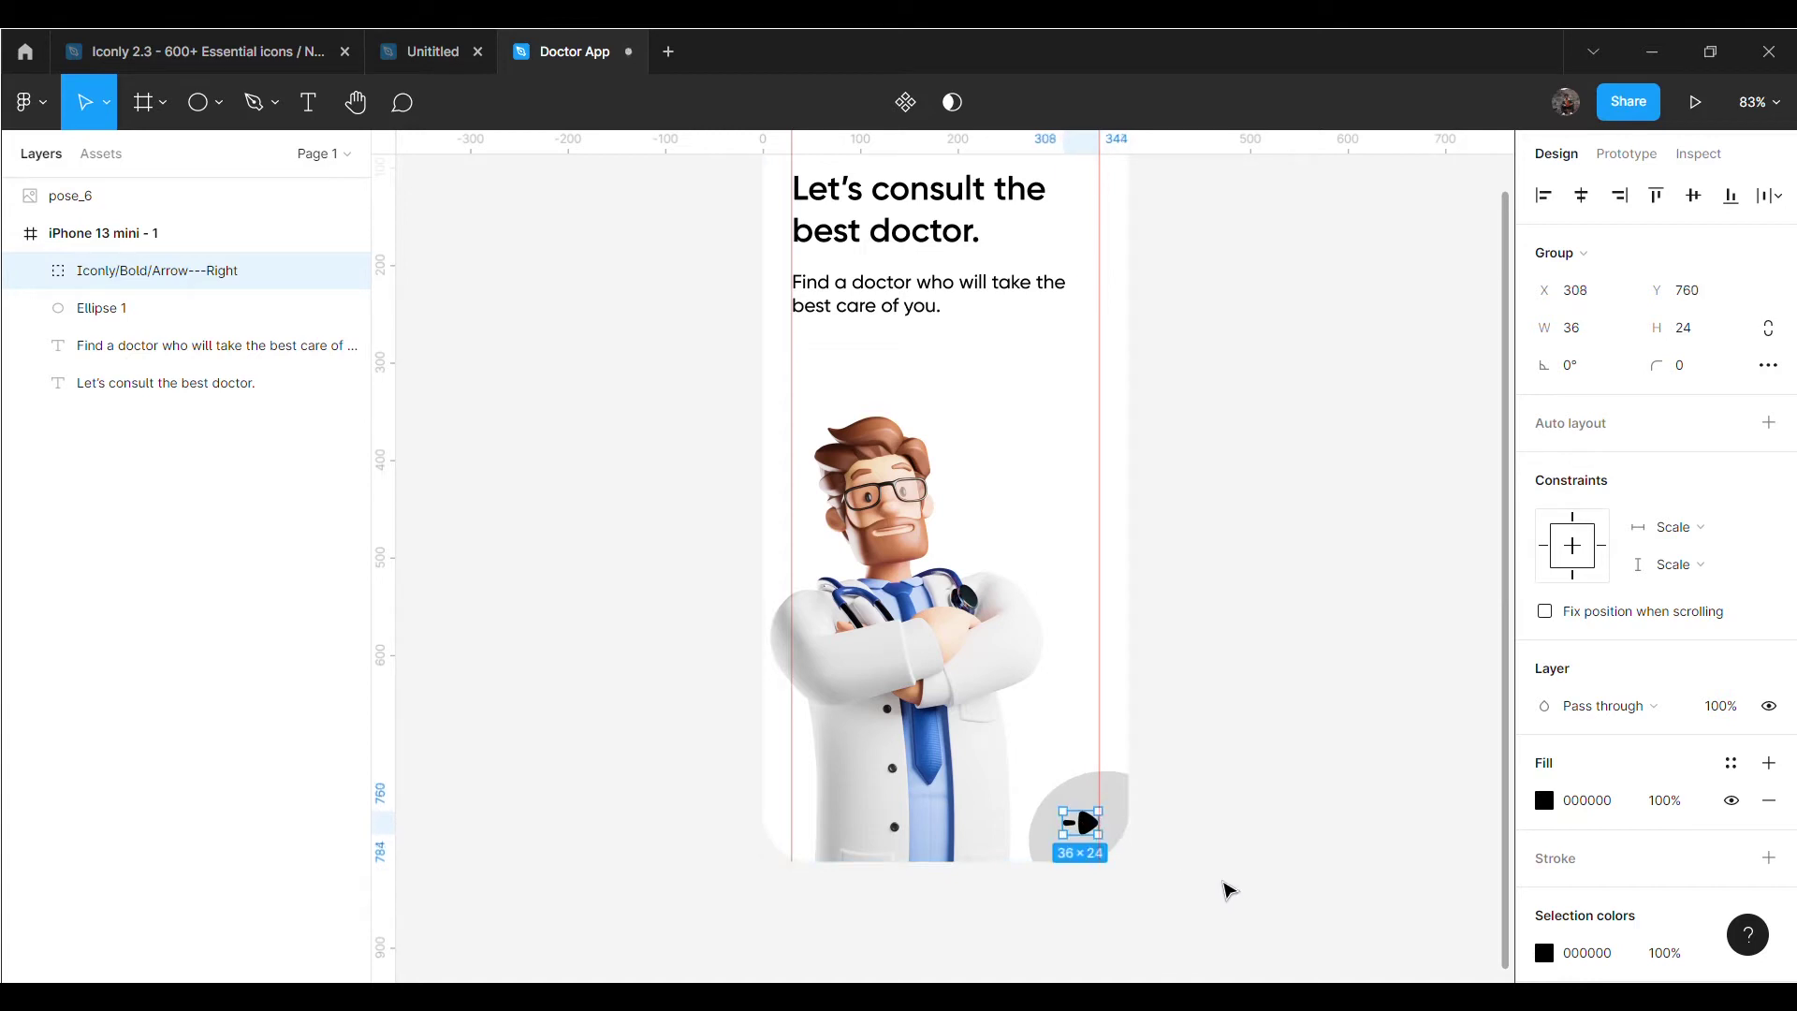
pyautogui.click(1240, 866)
pyautogui.scroll(3, 1291, 802)
pyautogui.scroll(-1, 1292, 802)
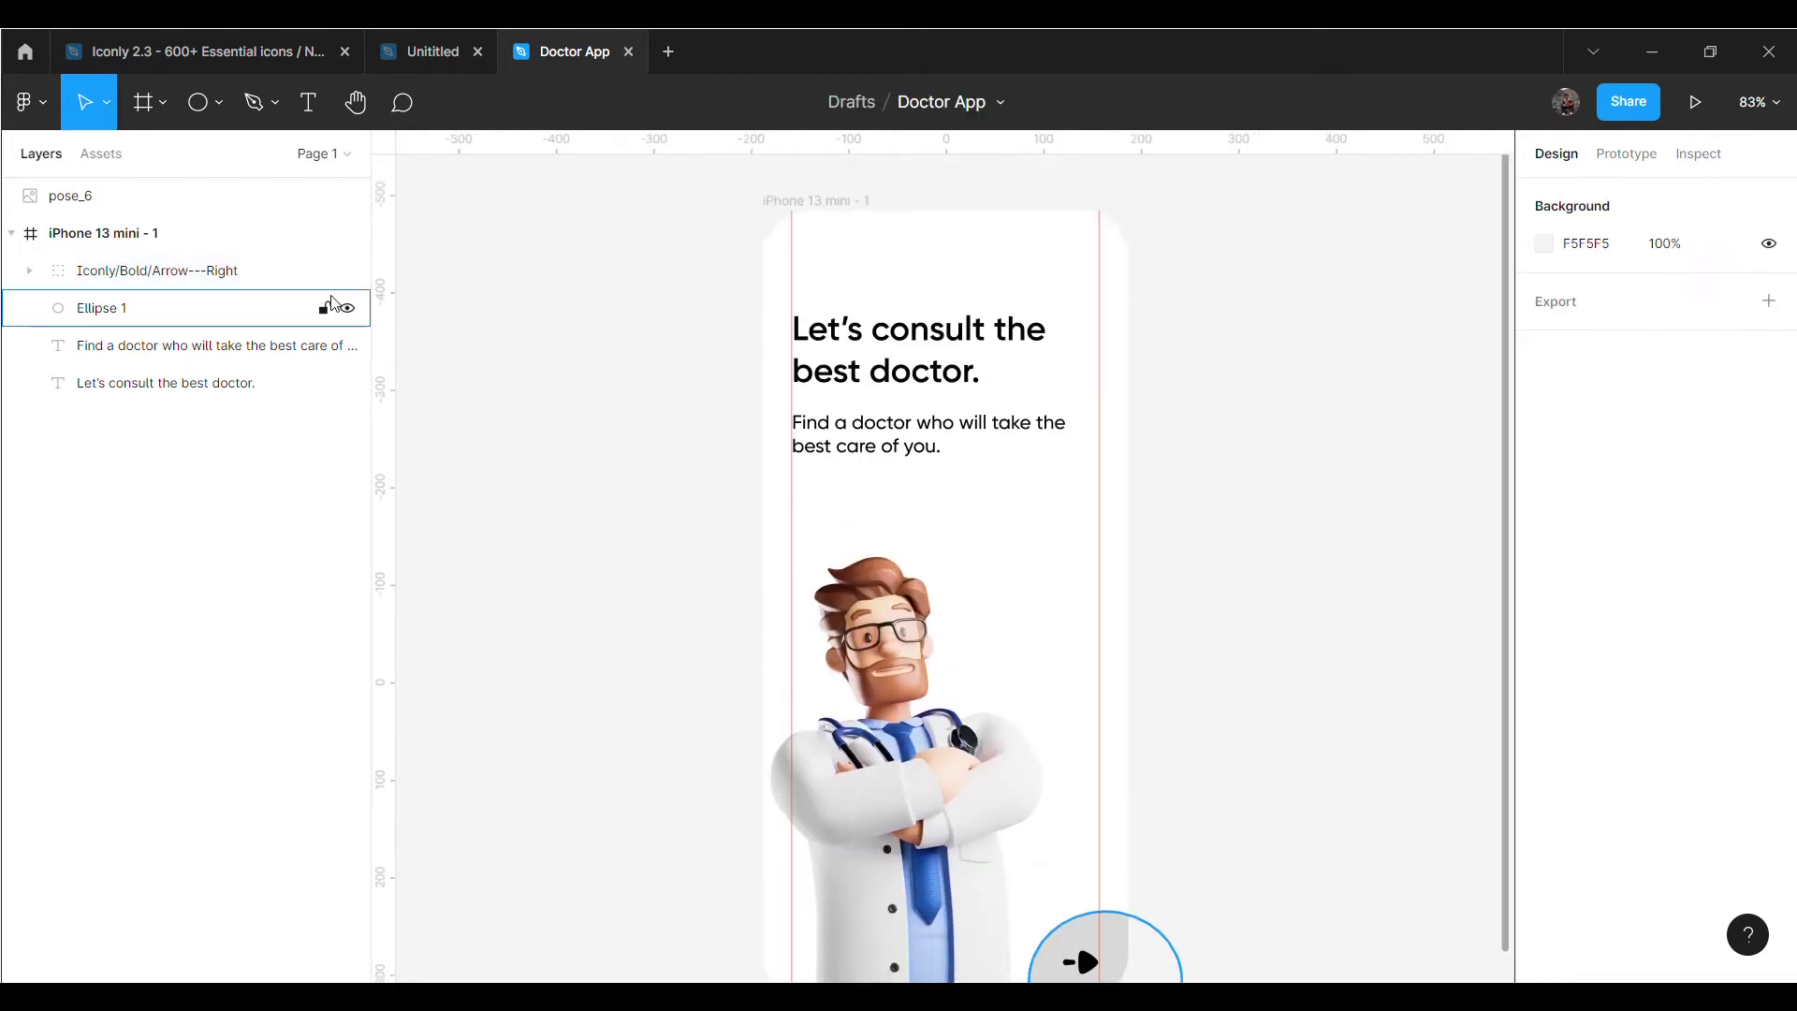
pyautogui.click(140, 233)
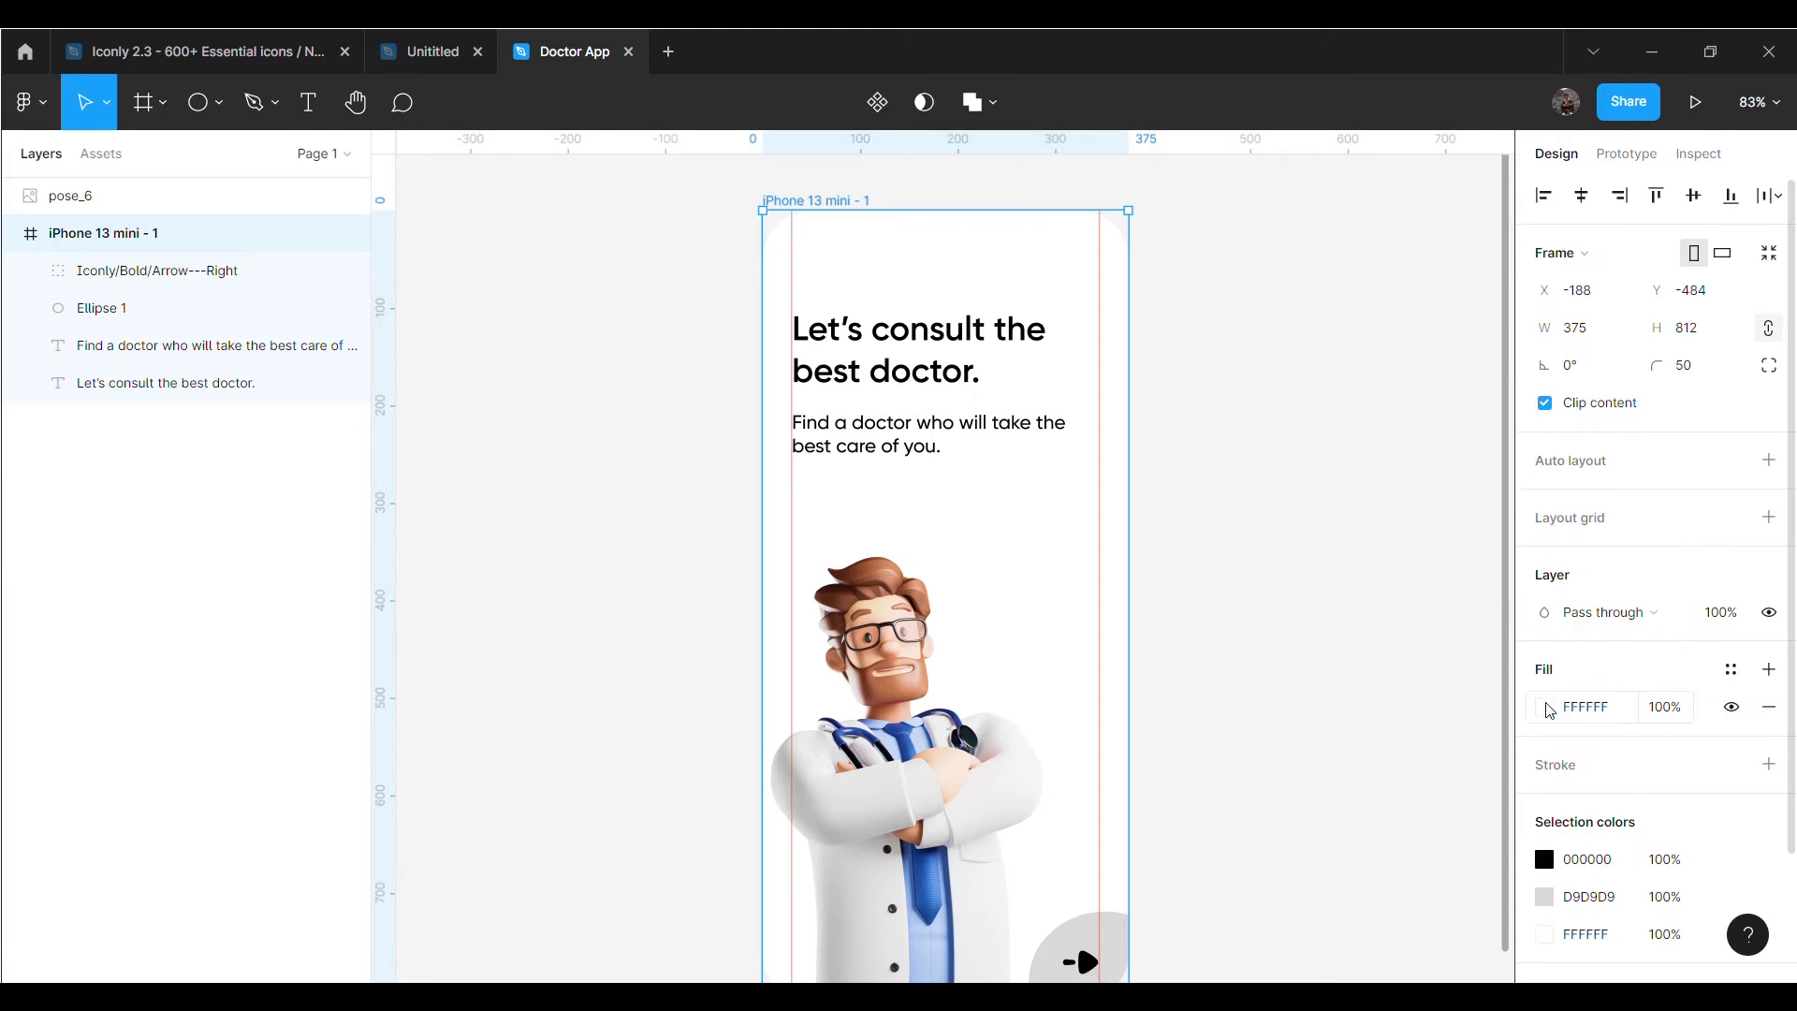
# - Give the frame a linear gradient fill starting at 56CCF2, spanning top-left to bottom-right
pyautogui.click(1545, 708)
pyautogui.click(1265, 369)
pyautogui.click(1304, 400)
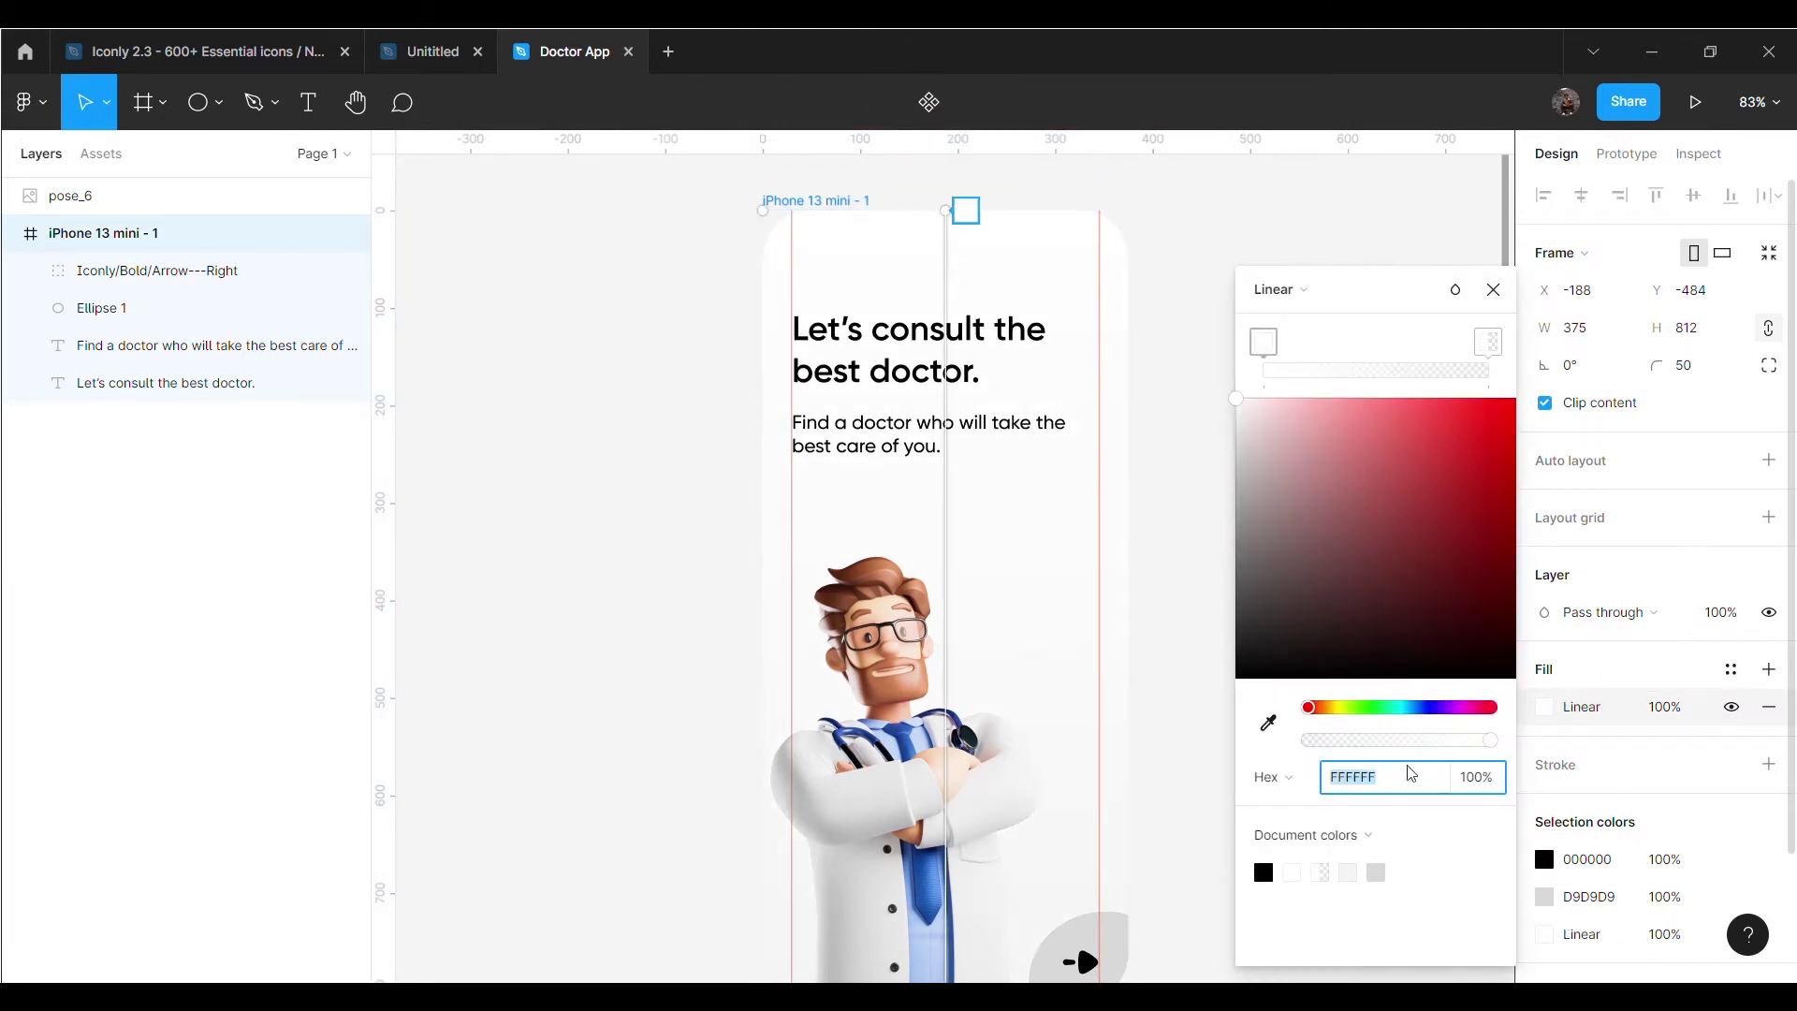
pyautogui.write('56CCF2')
pyautogui.press('Return')
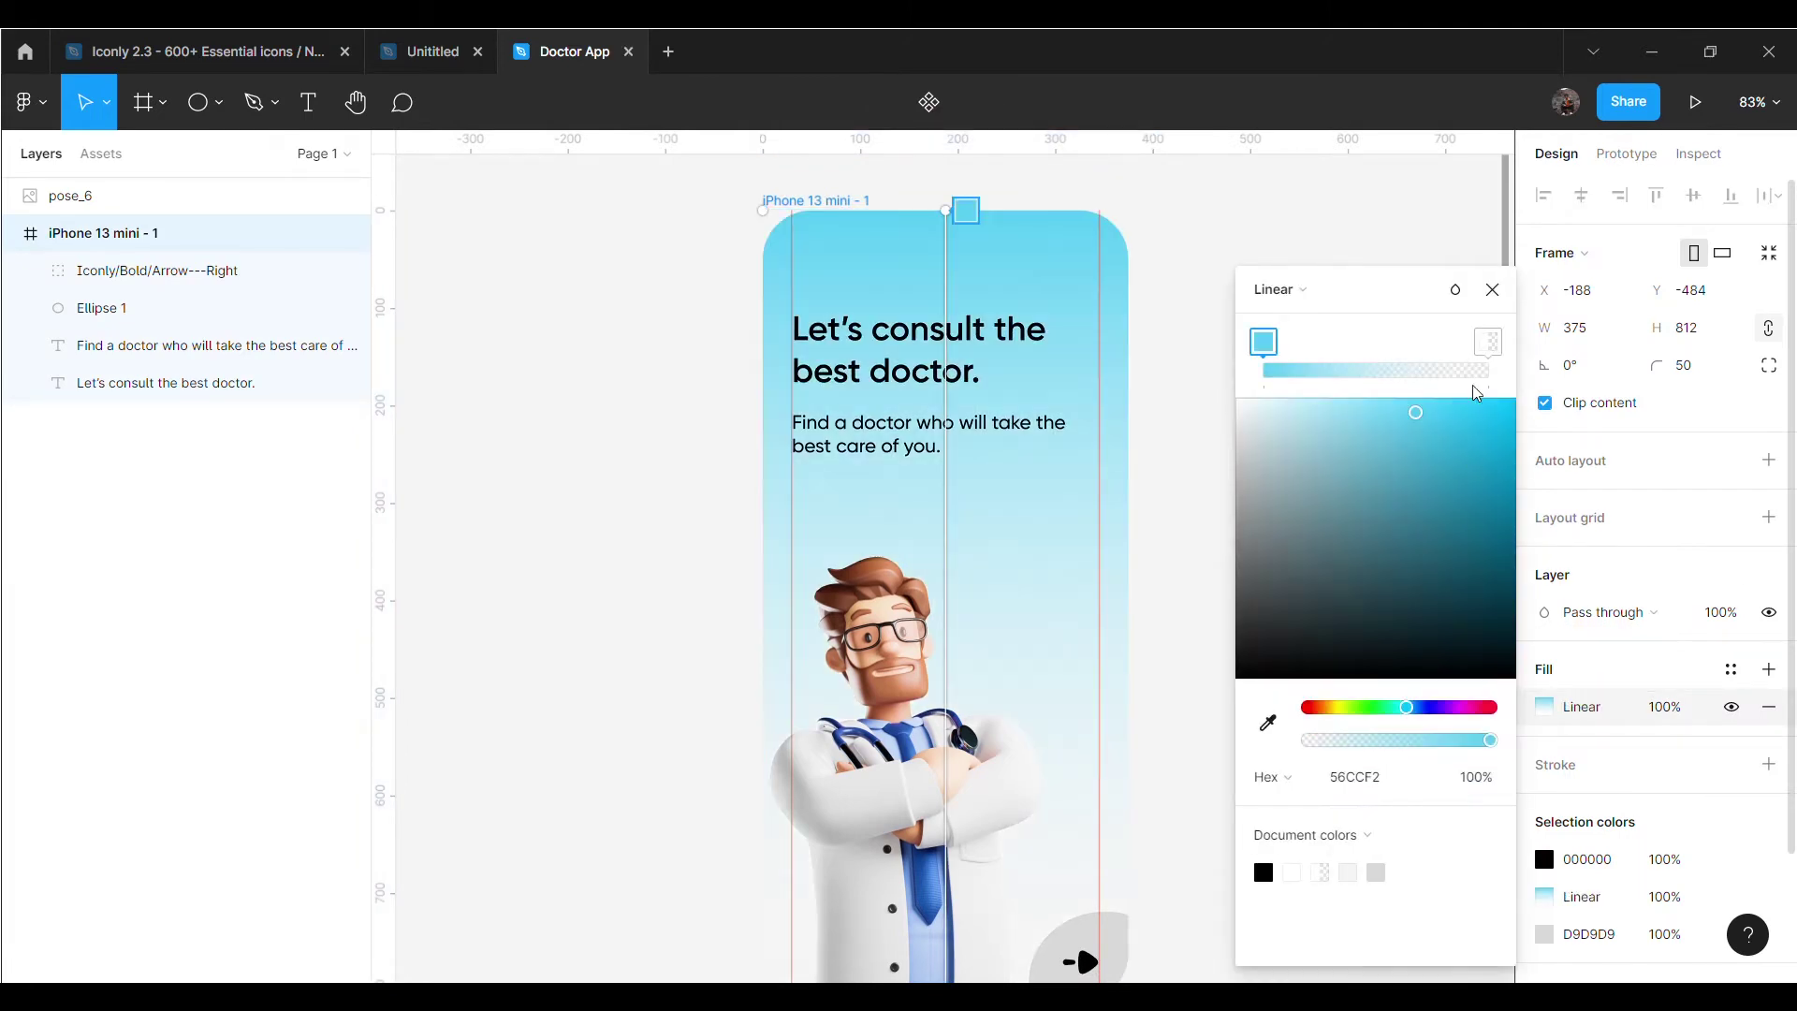
pyautogui.moveTo(964, 212); pyautogui.dragTo(802, 243)
pyautogui.scroll(-1, 924, 908)
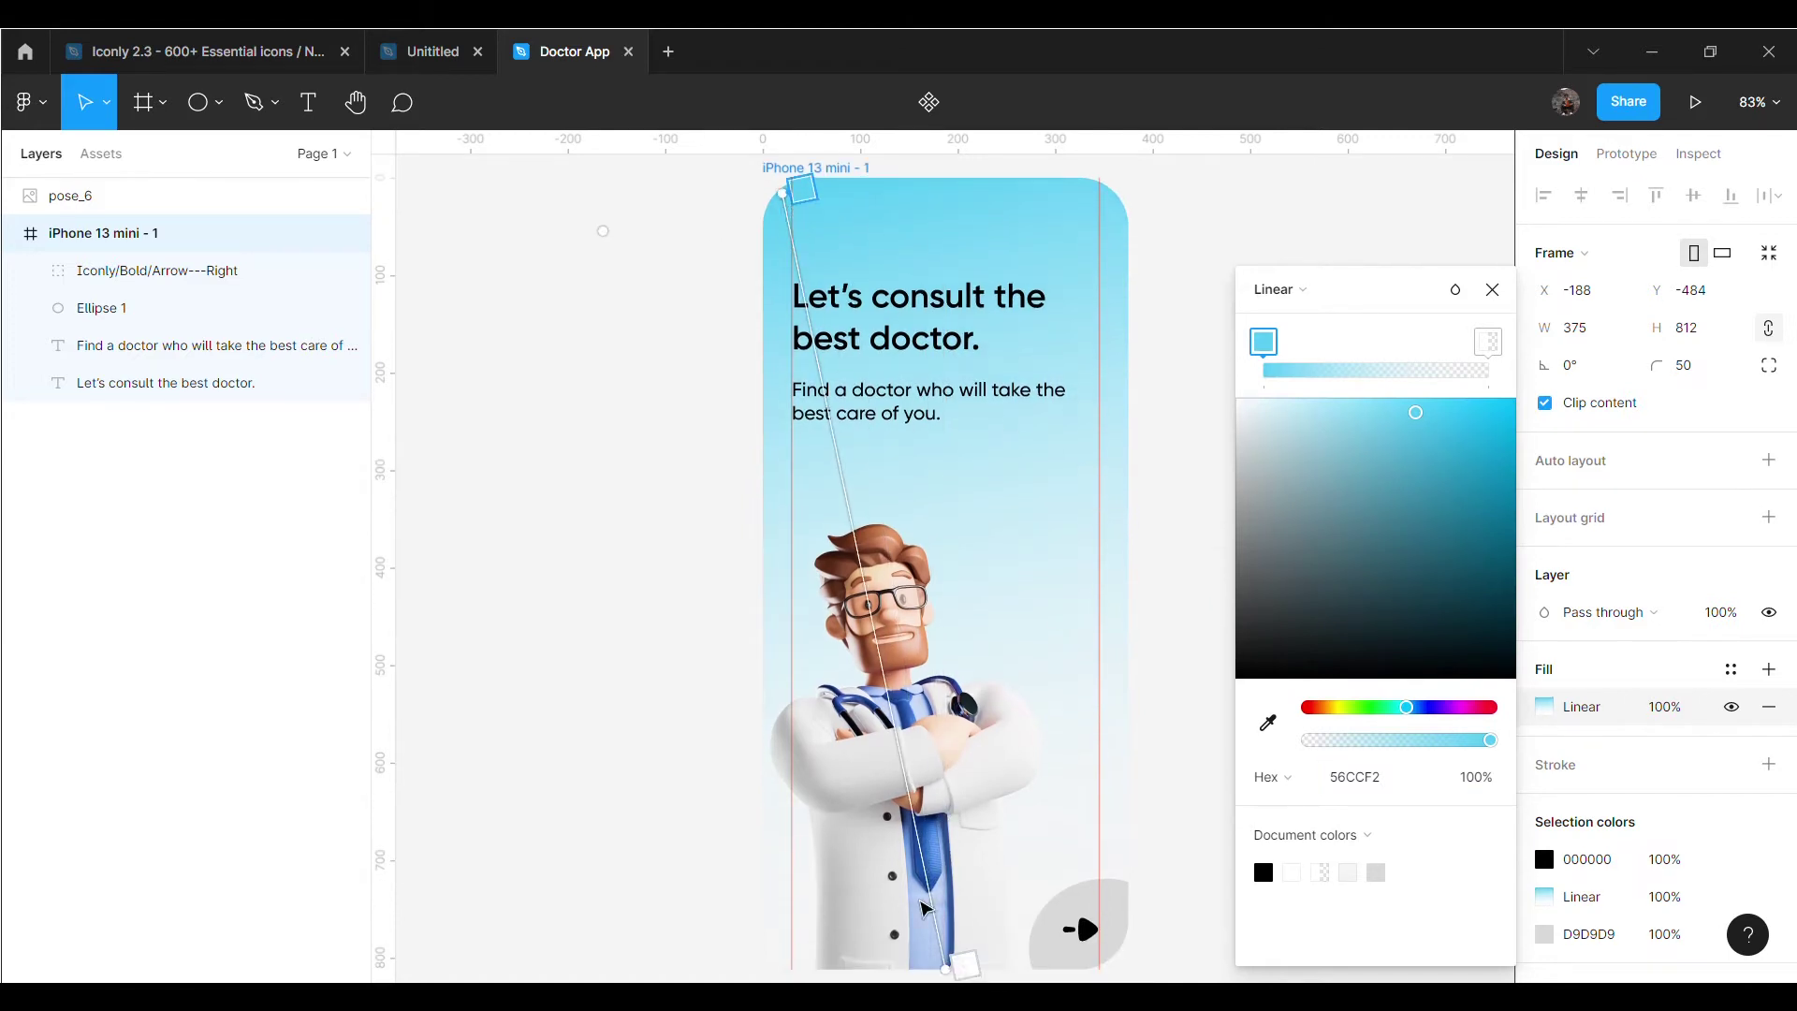
pyautogui.moveTo(961, 976); pyautogui.dragTo(1128, 961)
# - Set the gradient's end stop to 2F80ED at 100% opacity
pyautogui.click(1488, 342)
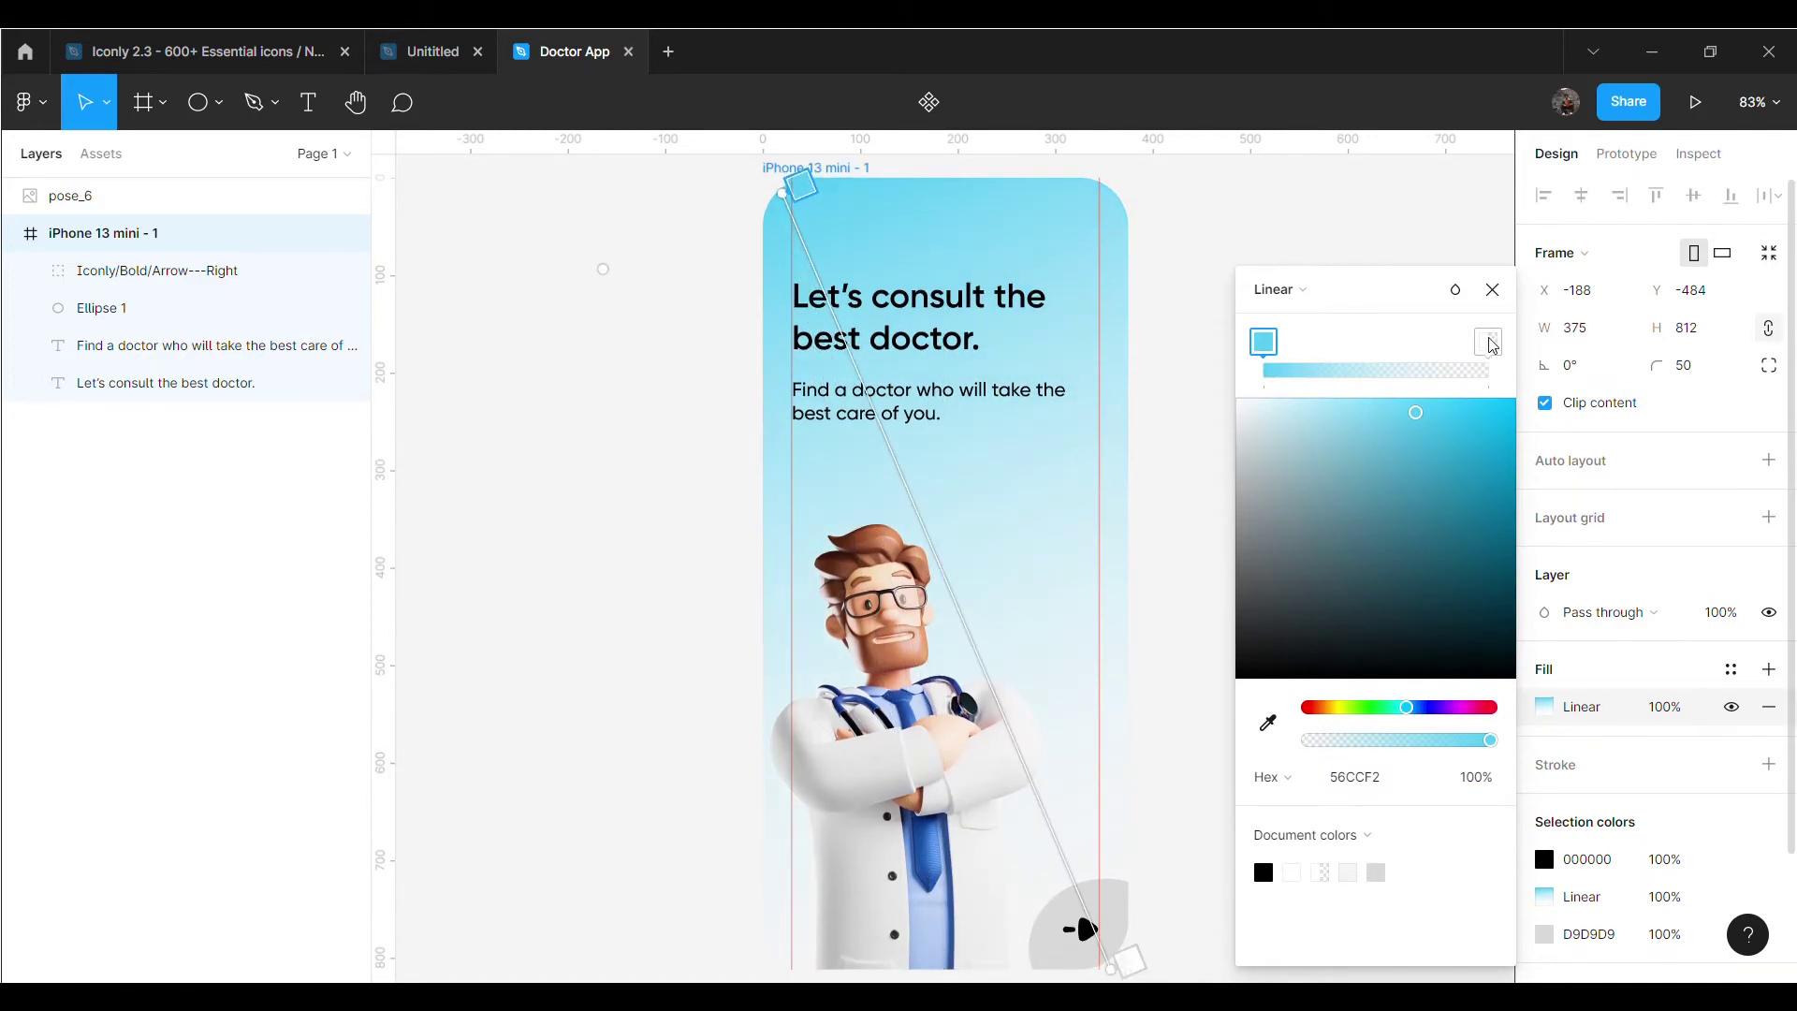
pyautogui.click(1266, 343)
pyautogui.click(1488, 342)
pyautogui.click(1392, 779)
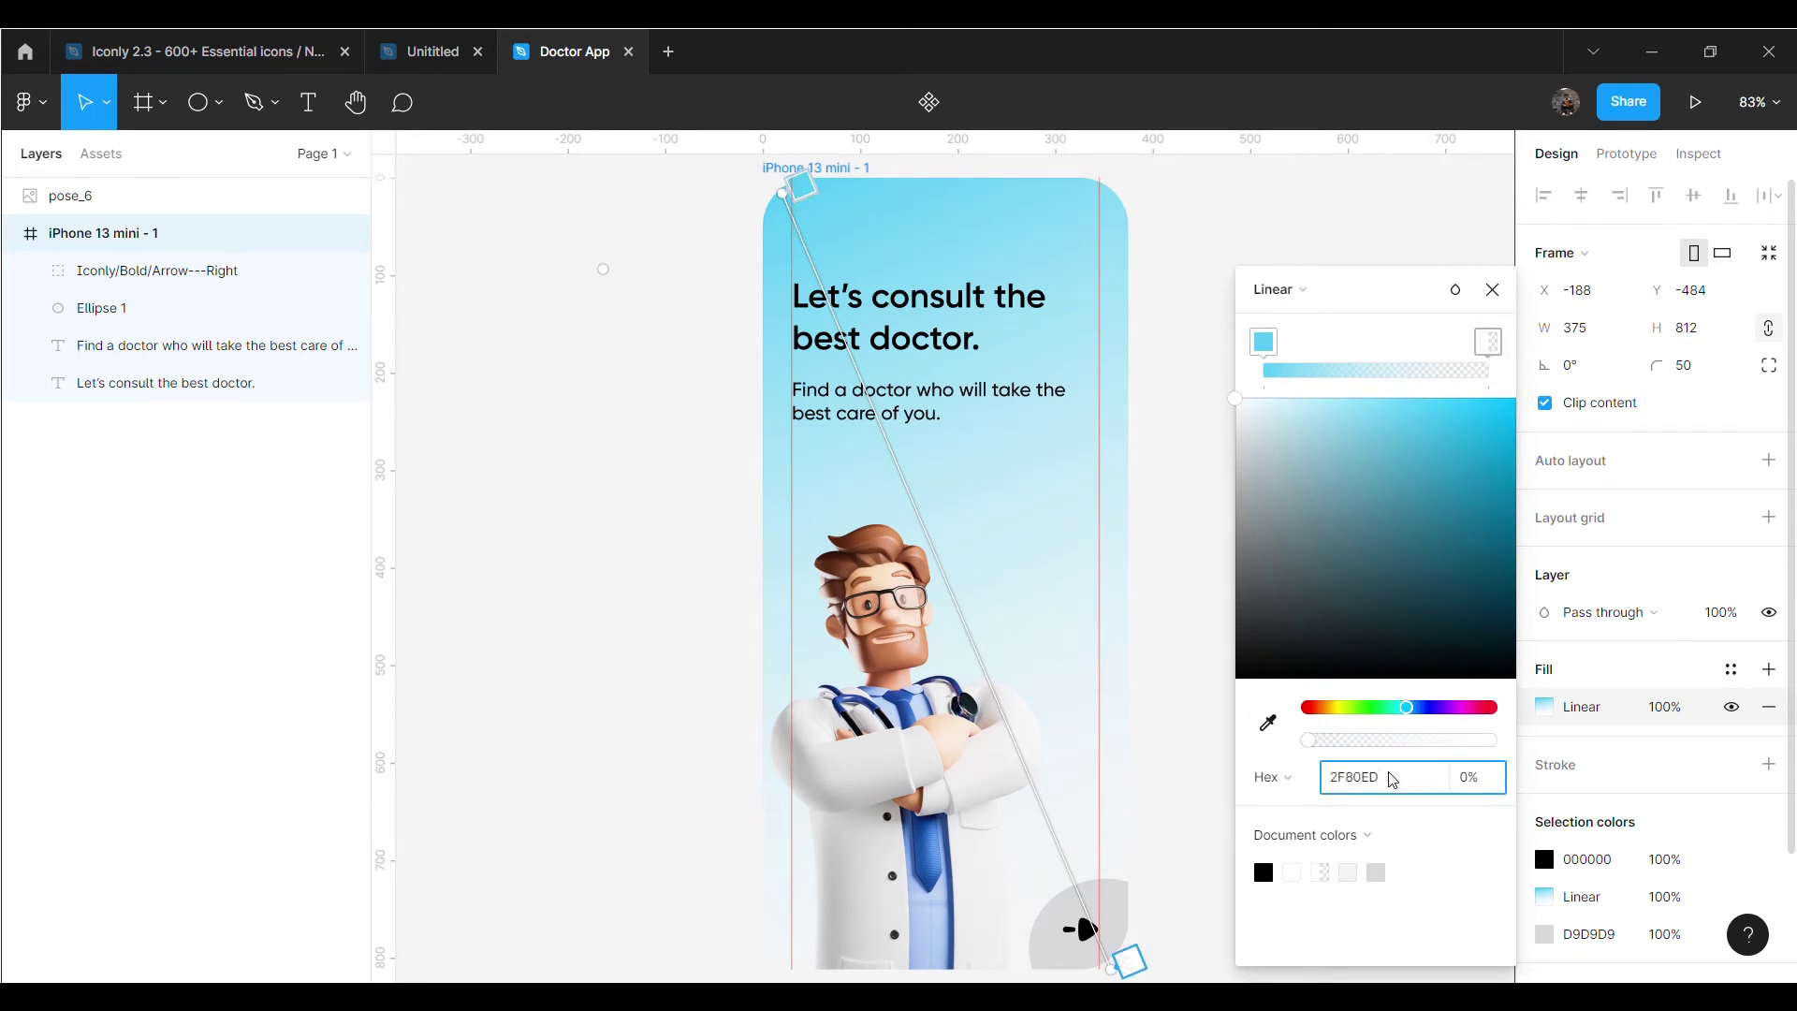
pyautogui.click(1477, 777)
pyautogui.write('100')
pyautogui.press('Return')
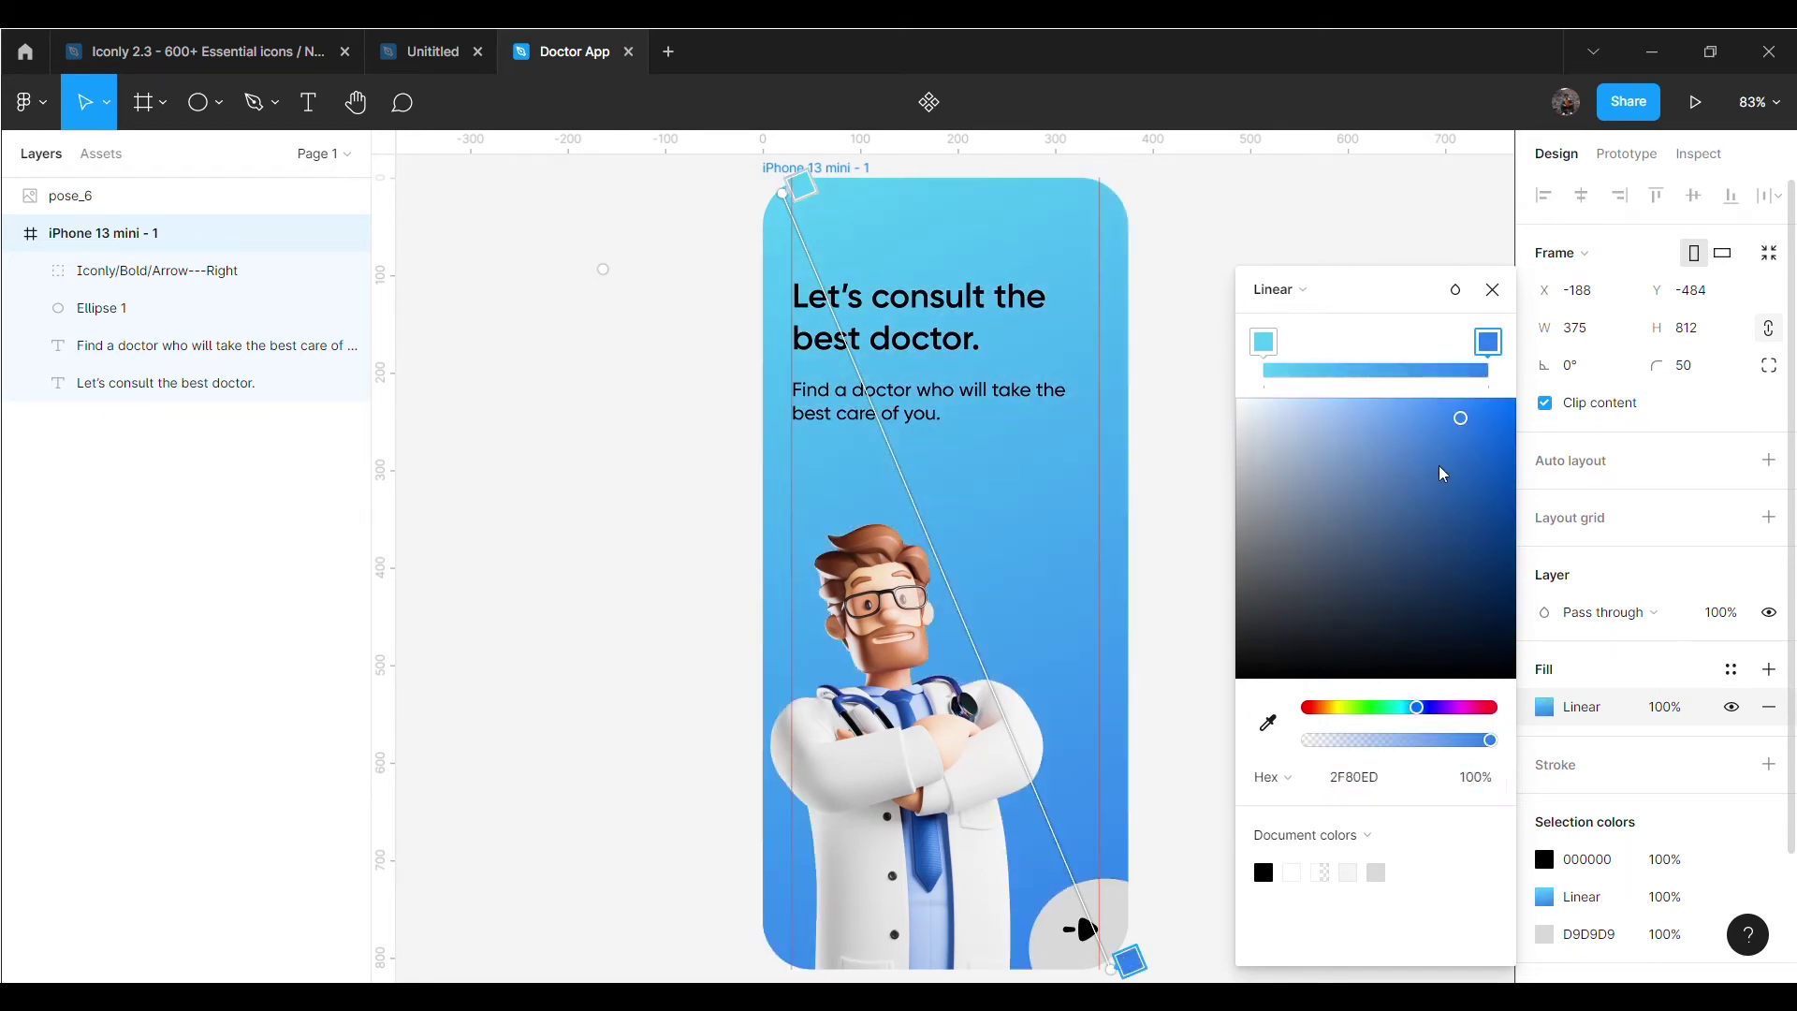
pyautogui.click(1492, 289)
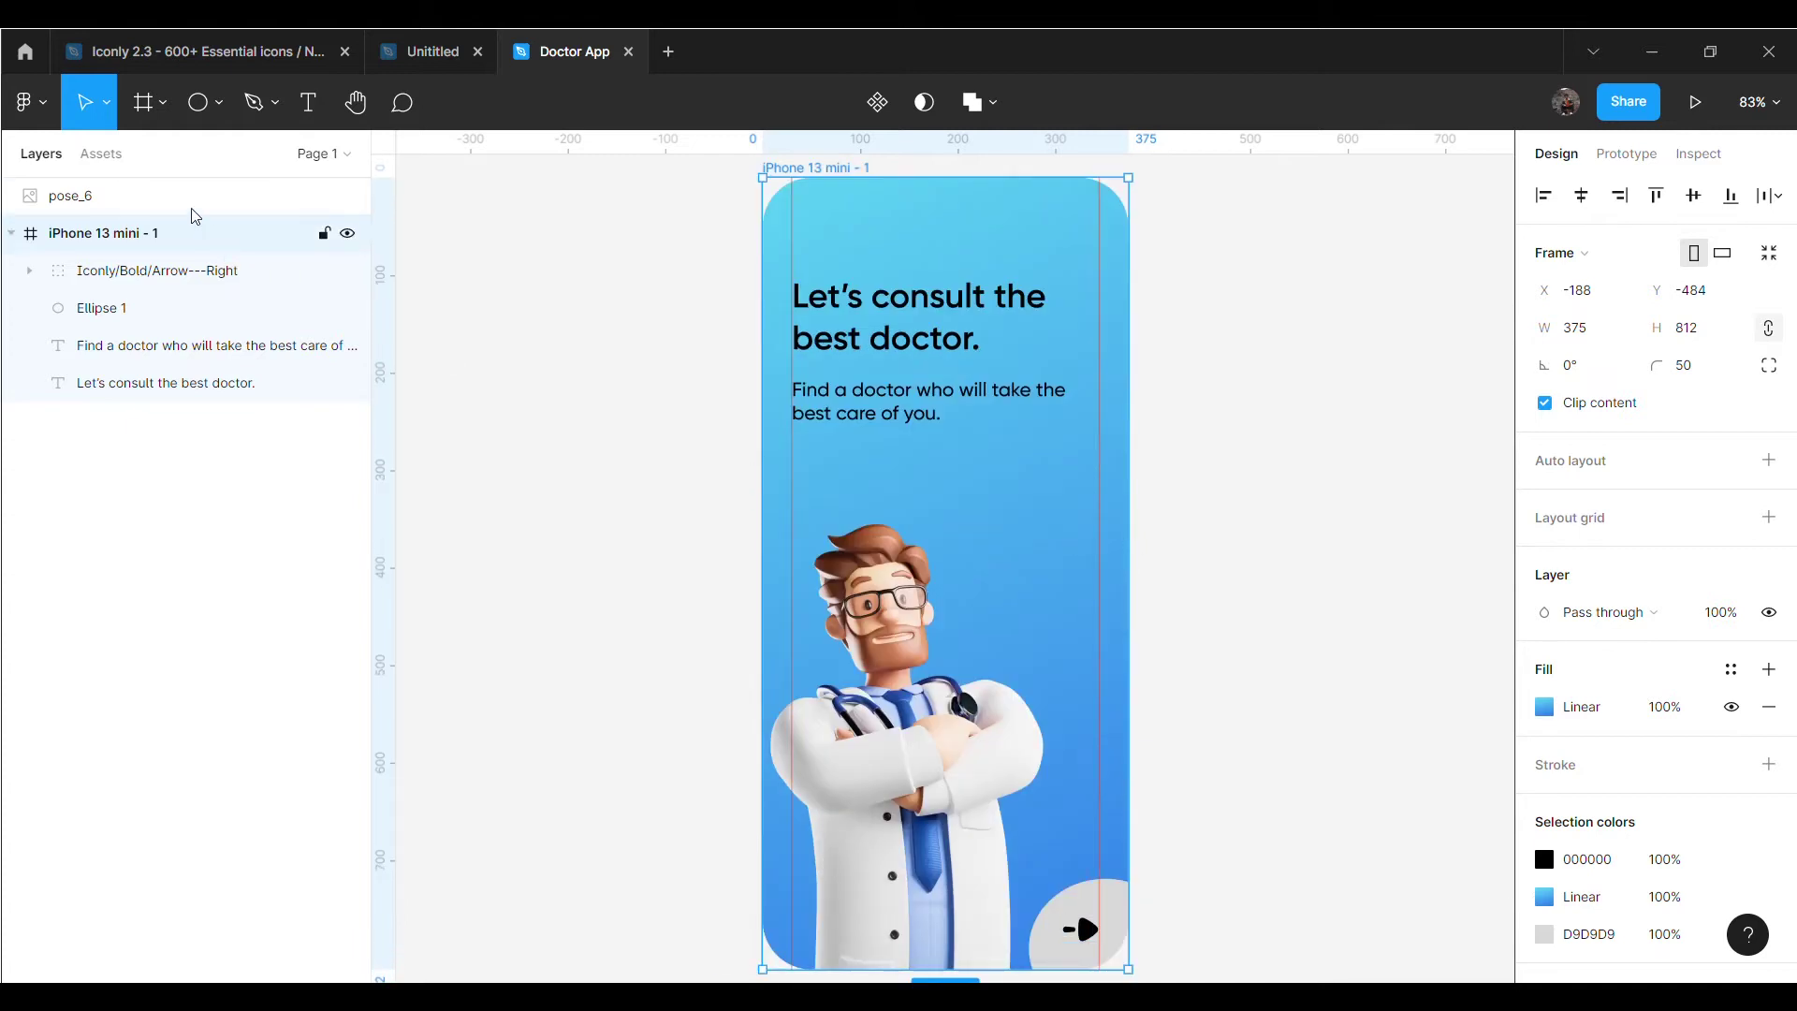
# - Move pose_6 inside the iPhone 13 mini frame and stretch the gradient start above the frame
pyautogui.moveTo(196, 199); pyautogui.dragTo(208, 263)
pyautogui.click(103, 196)
pyautogui.click(1544, 709)
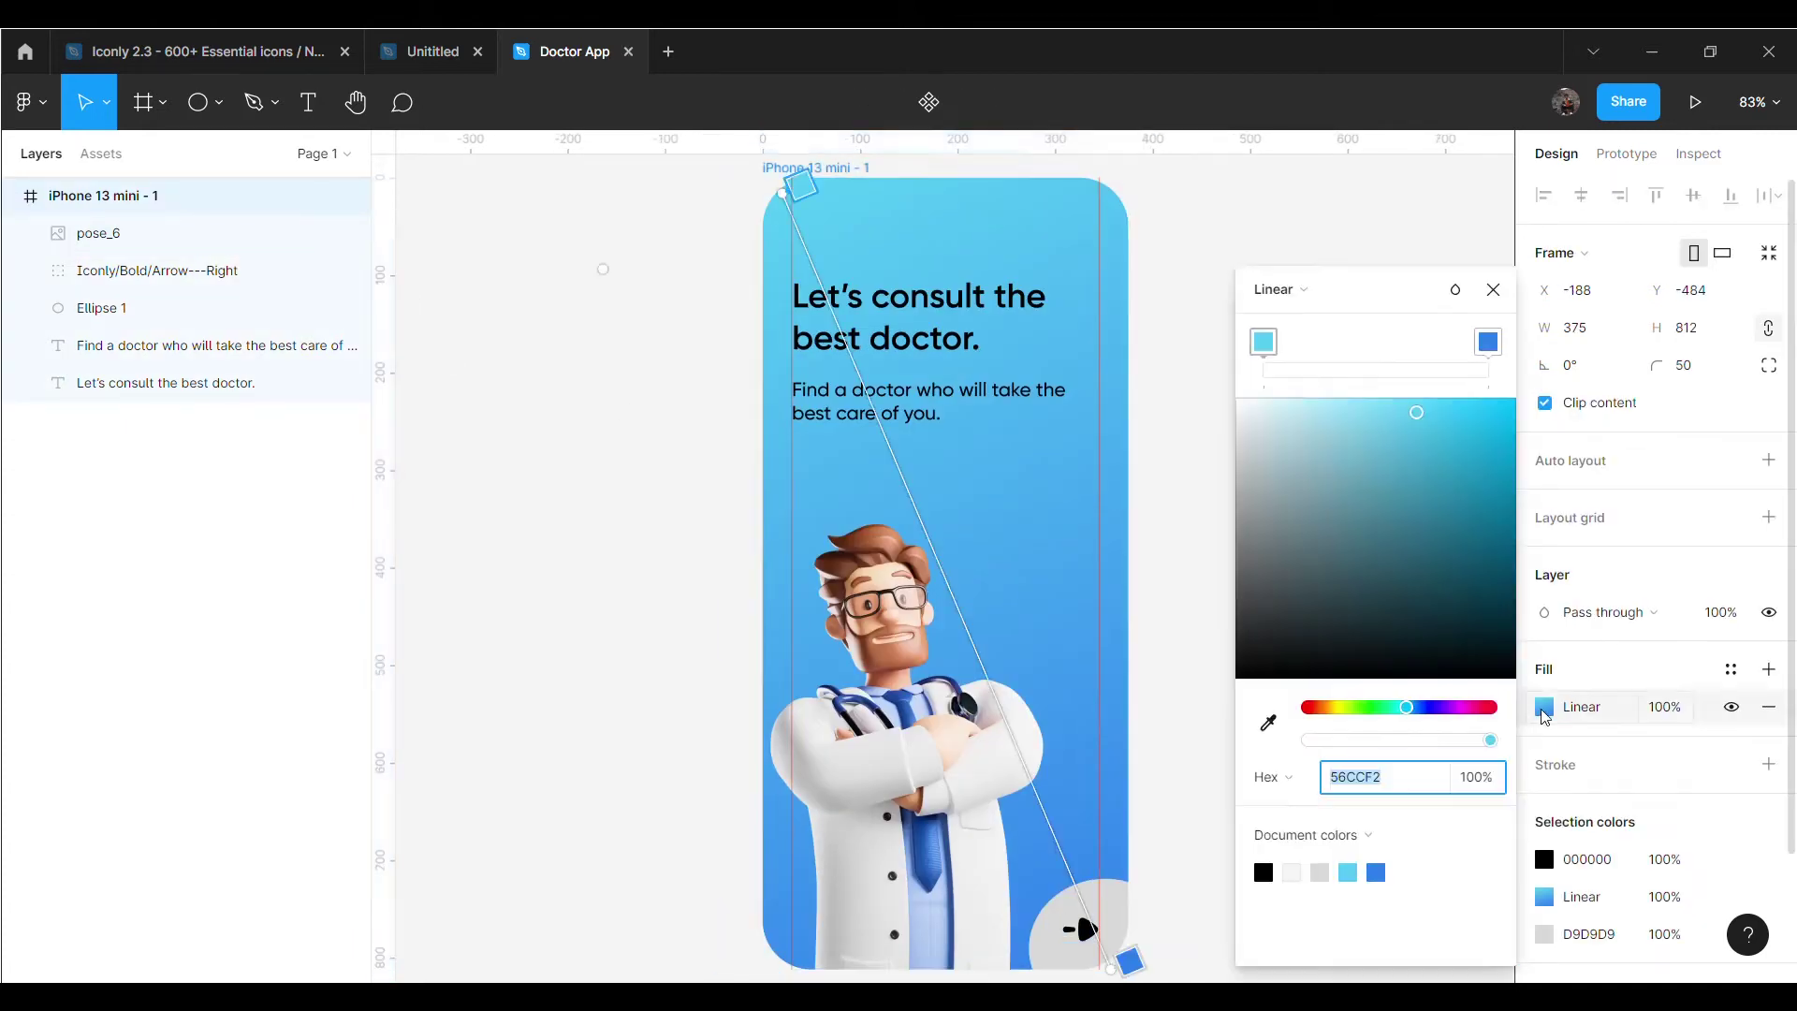
pyautogui.scroll(2, 802, 230)
pyautogui.moveTo(801, 237)
pyautogui.mouseDown()
pyautogui.moveTo(545, 248)
pyautogui.moveTo(649, 532)
pyautogui.mouseUp()
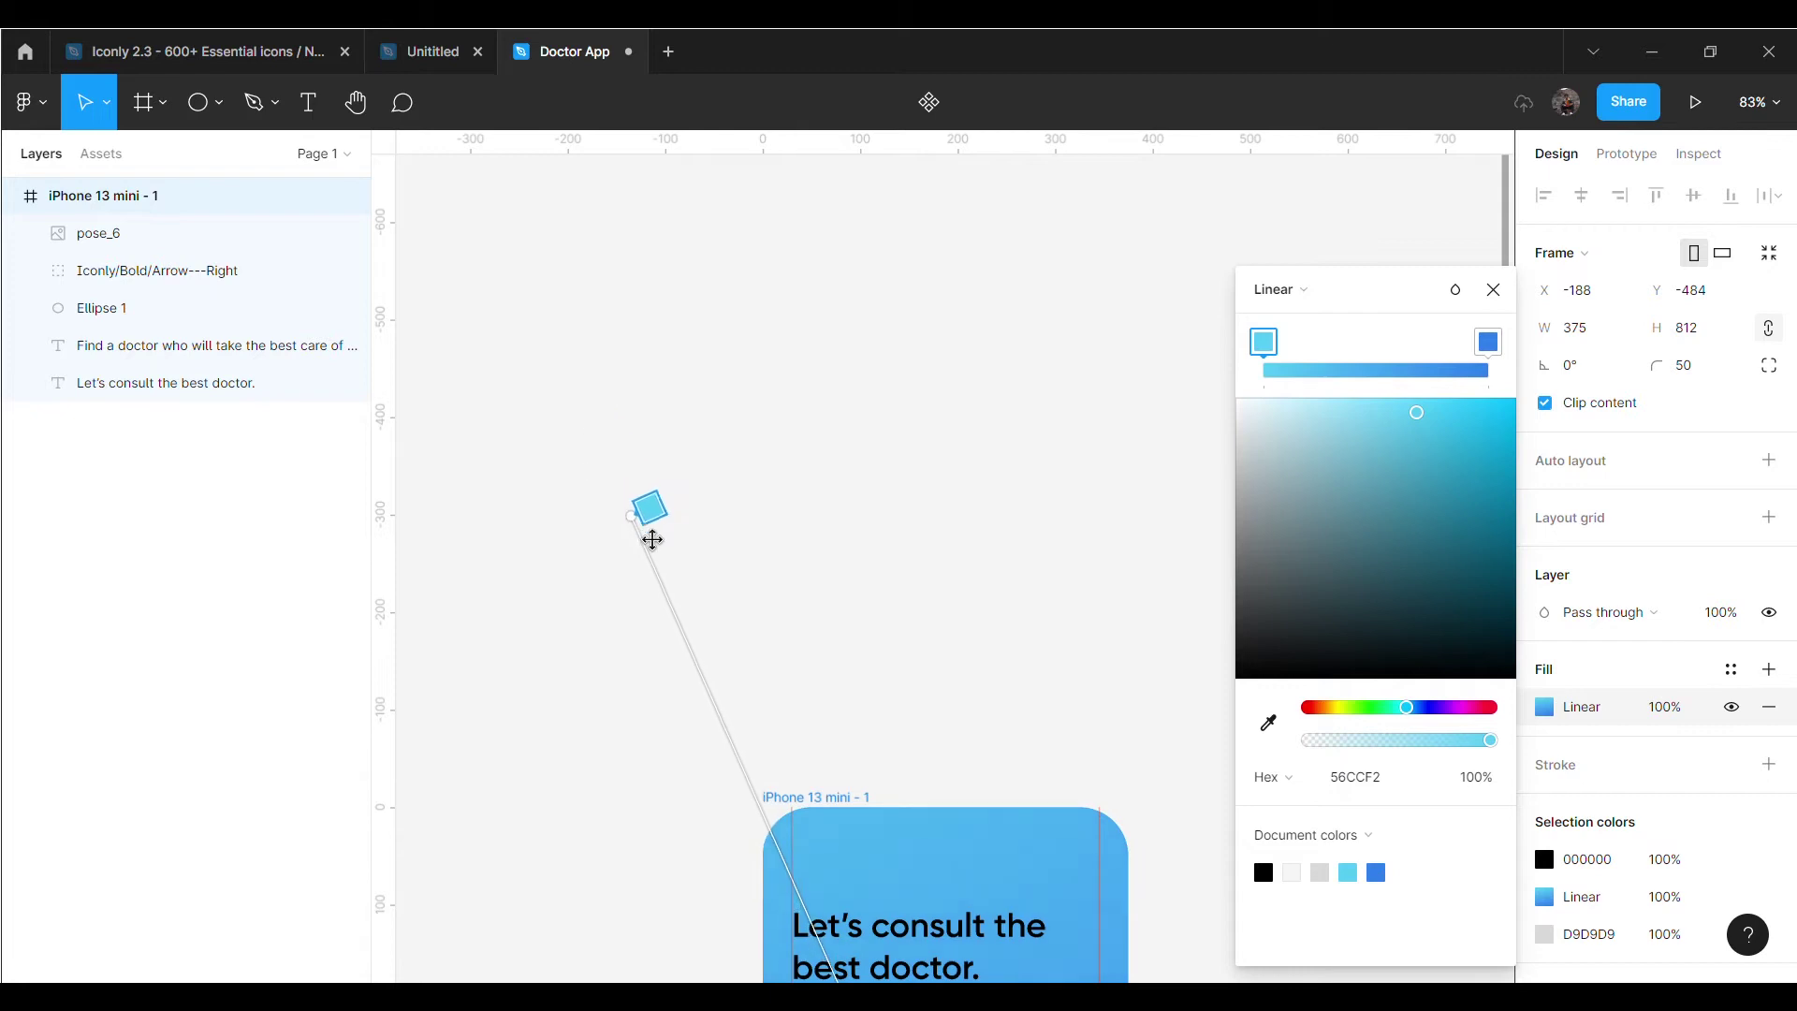
pyautogui.moveTo(648, 532); pyautogui.dragTo(697, 599)
pyautogui.scroll(-3, 993, 515)
pyautogui.scroll(-3, 991, 496)
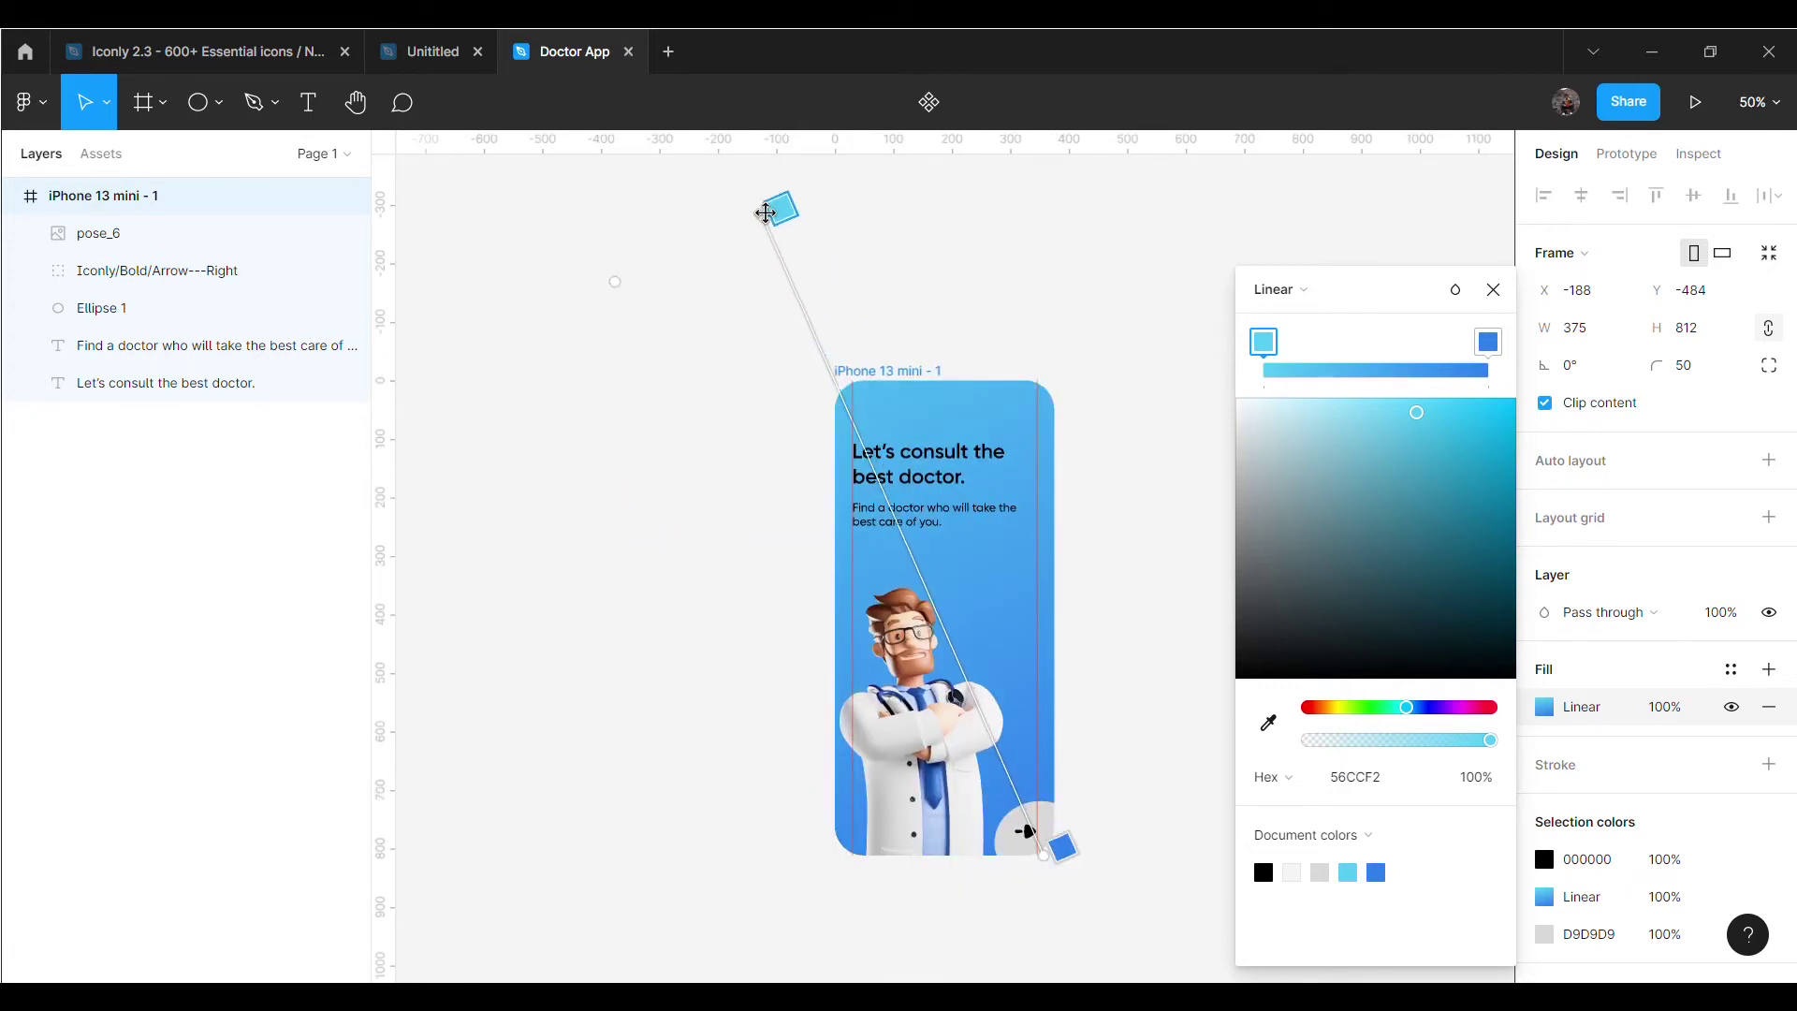
pyautogui.moveTo(799, 234); pyautogui.dragTo(588, 192)
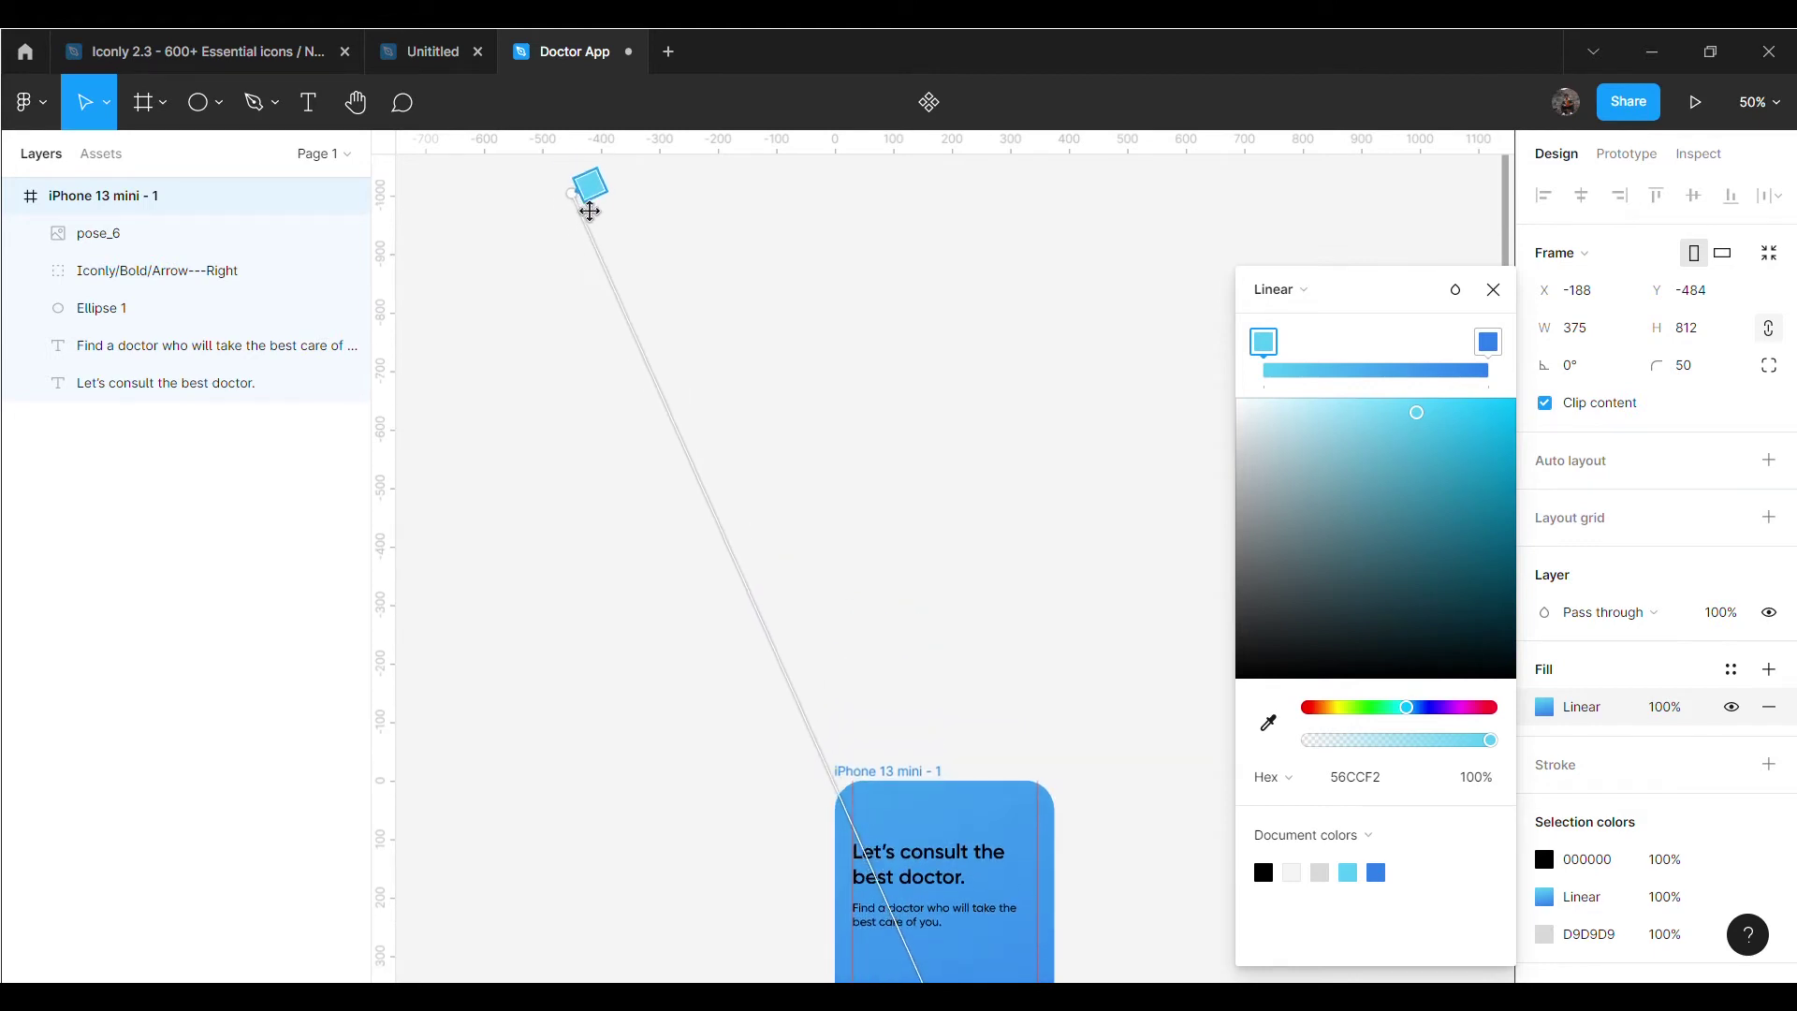
pyautogui.moveTo(589, 192); pyautogui.dragTo(662, 345)
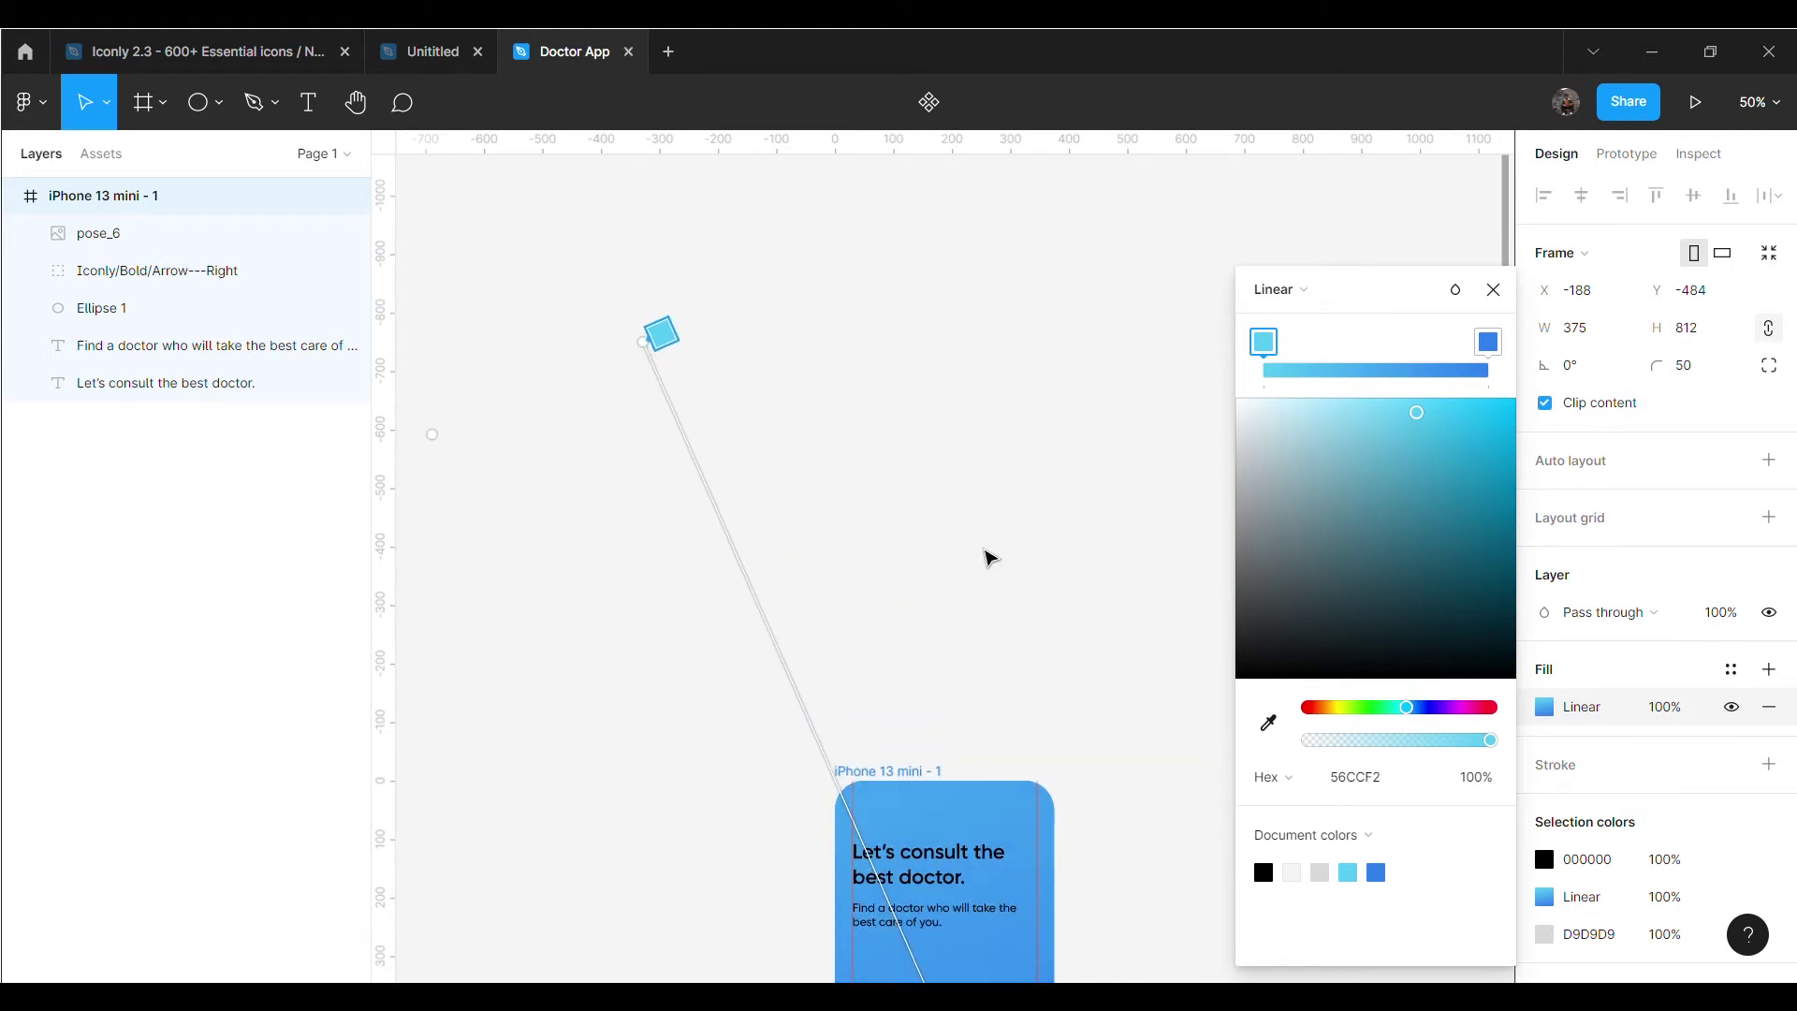
pyautogui.scroll(-3, 759, 465)
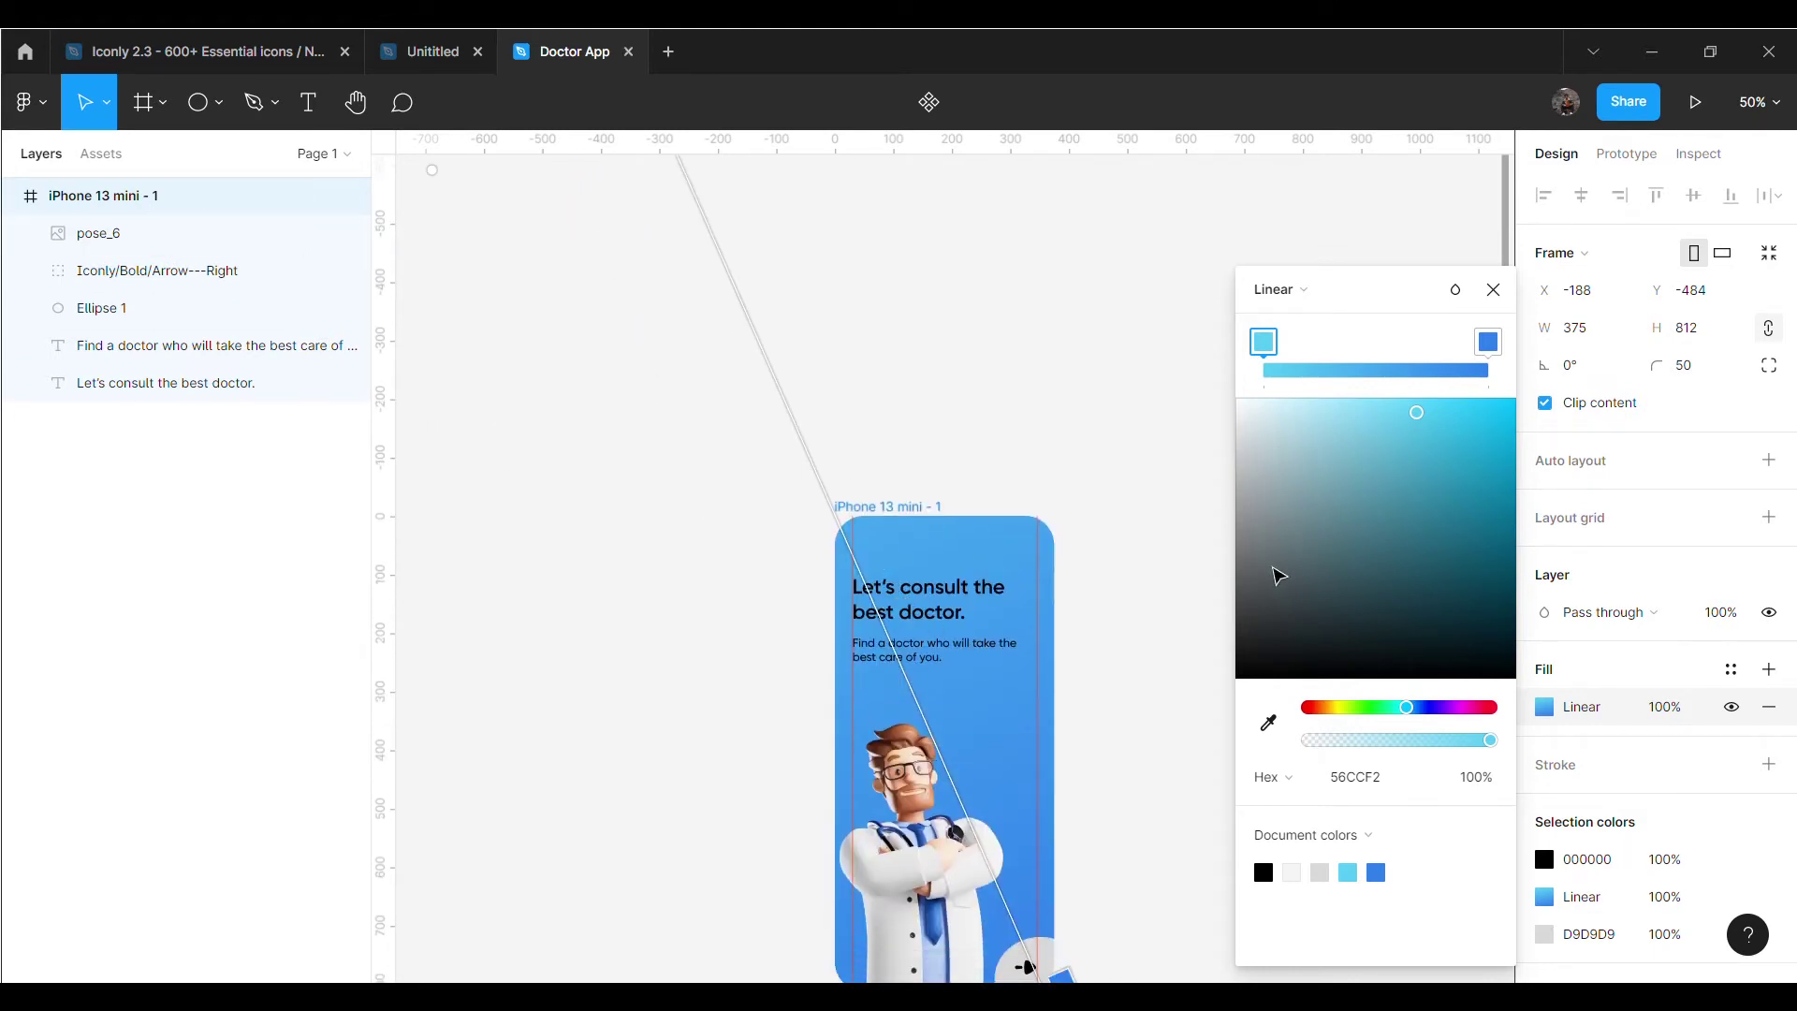
pyautogui.scroll(-2, 1573, 656)
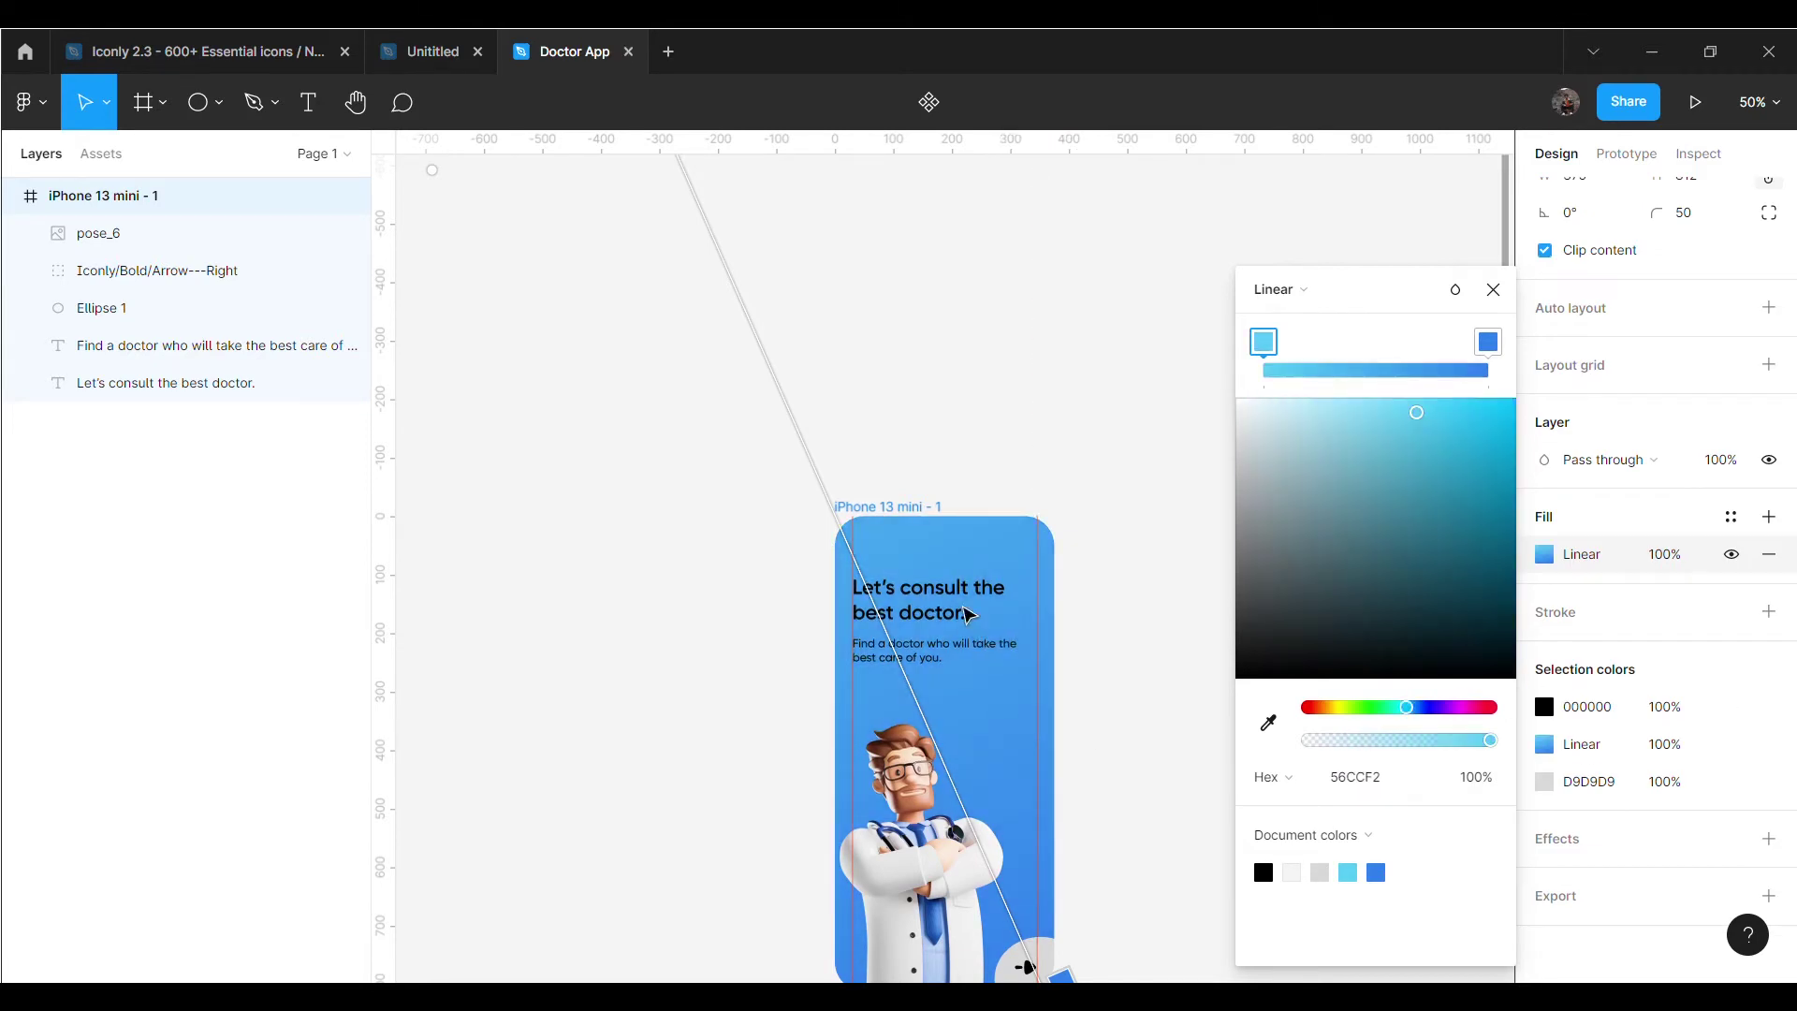
pyautogui.click(1055, 609)
# - Make the headline, the 'Find a doctor' body text and the subtitle white
pyautogui.click(1001, 601)
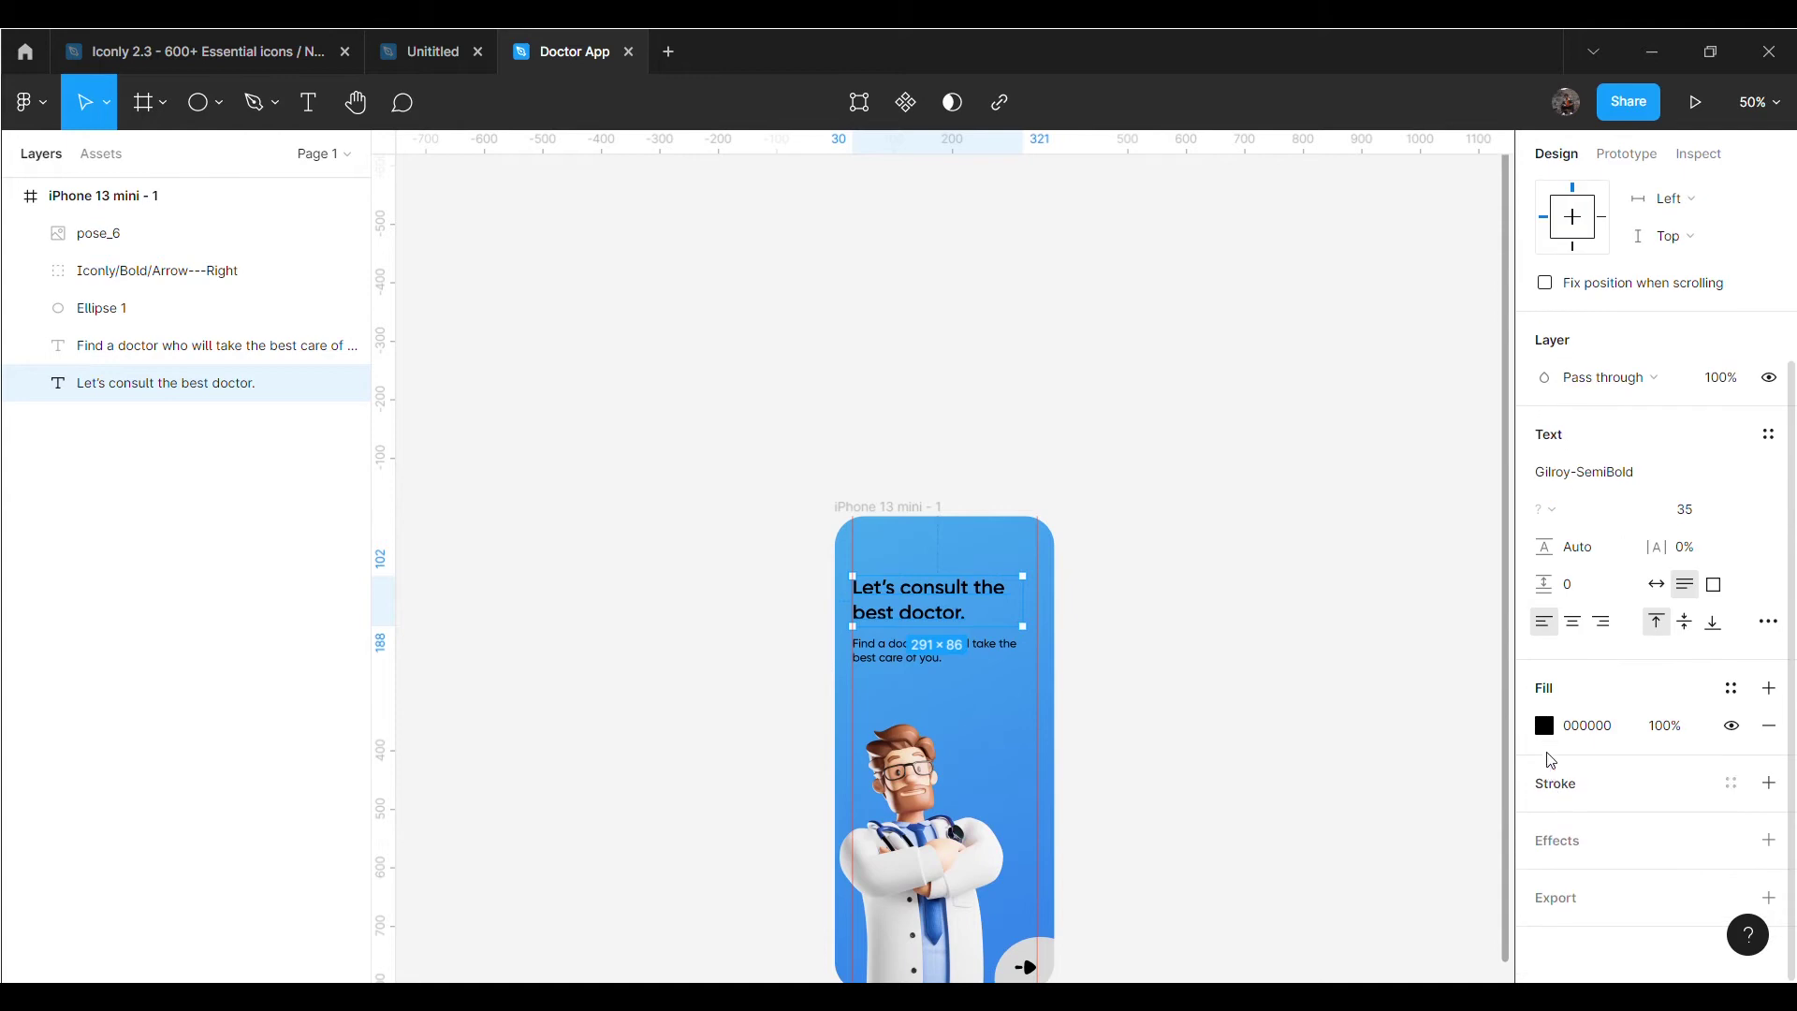
pyautogui.click(1544, 725)
pyautogui.moveTo(1304, 505); pyautogui.dragTo(1187, 344)
pyautogui.click(936, 650)
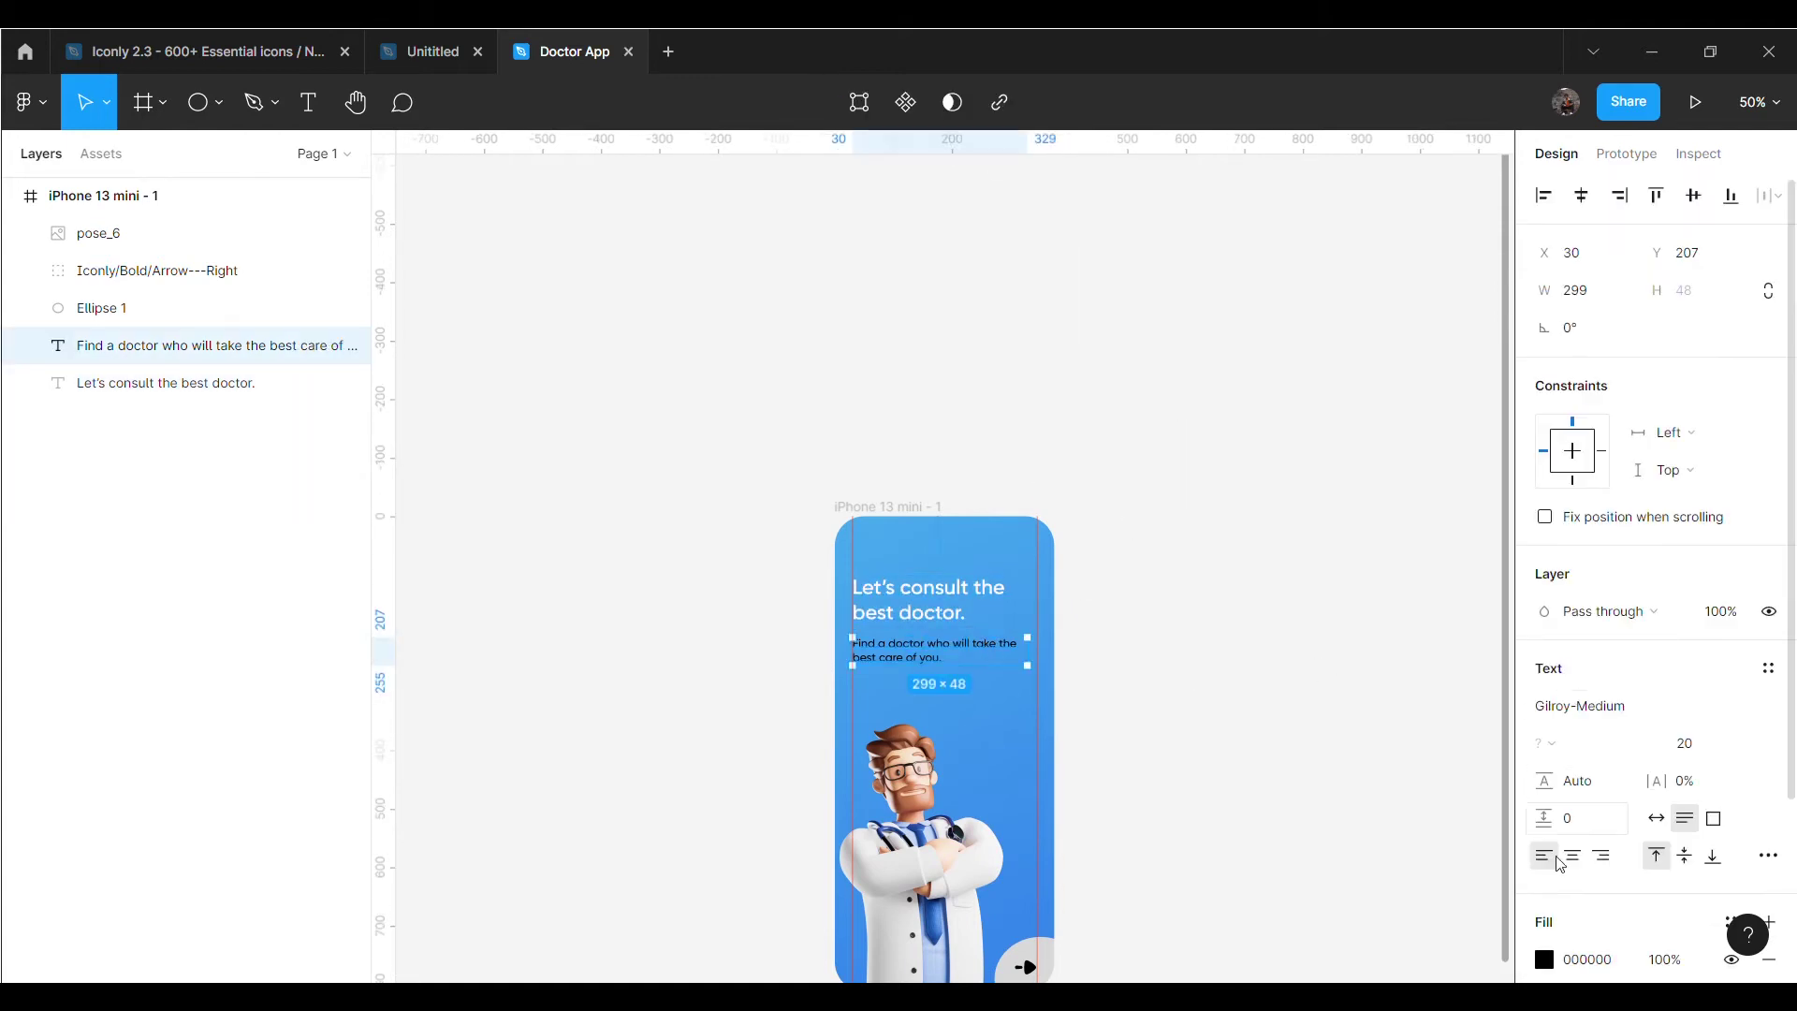
pyautogui.click(1544, 959)
pyautogui.write('FFFFFF')
pyautogui.press('Return')
pyautogui.click(1161, 403)
pyautogui.hotkey('shift', '0')
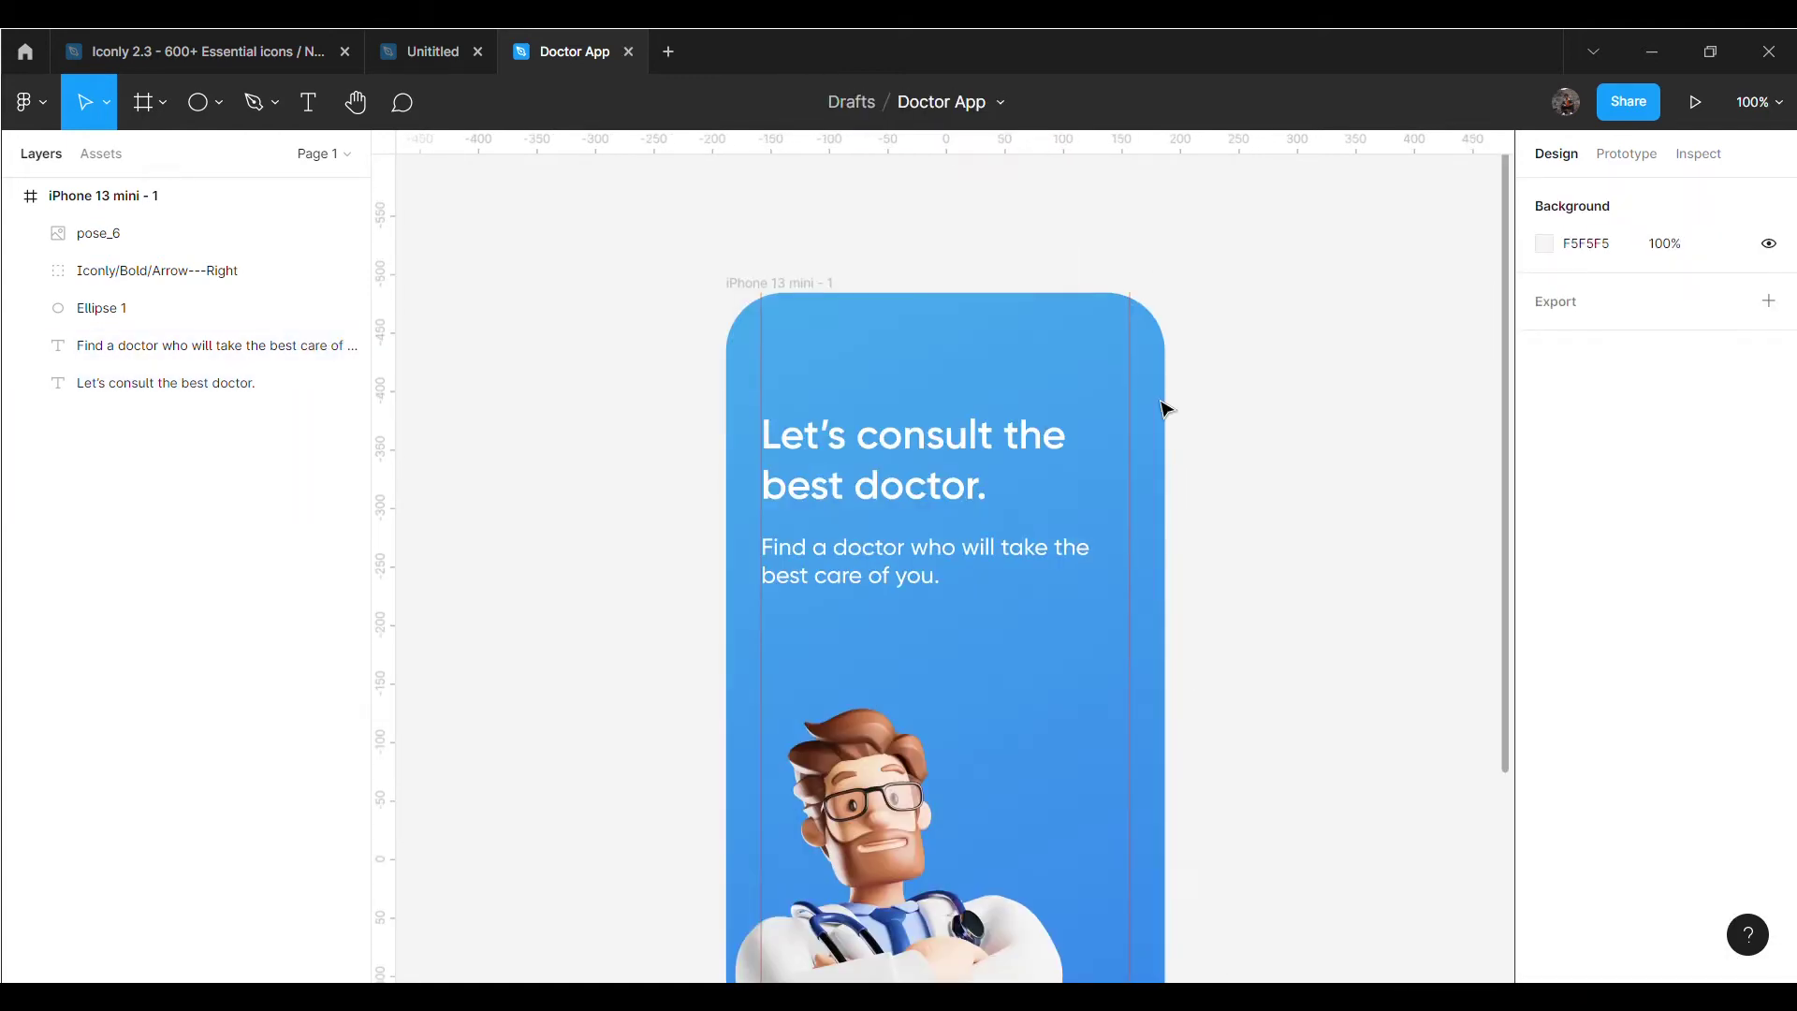
# - Inspect the doctor illustration's image fill settings, then clear the selection
pyautogui.scroll(-3, 1165, 409)
pyautogui.scroll(-5, 1247, 650)
pyautogui.click(1104, 744)
pyautogui.doubleClick(1104, 744)
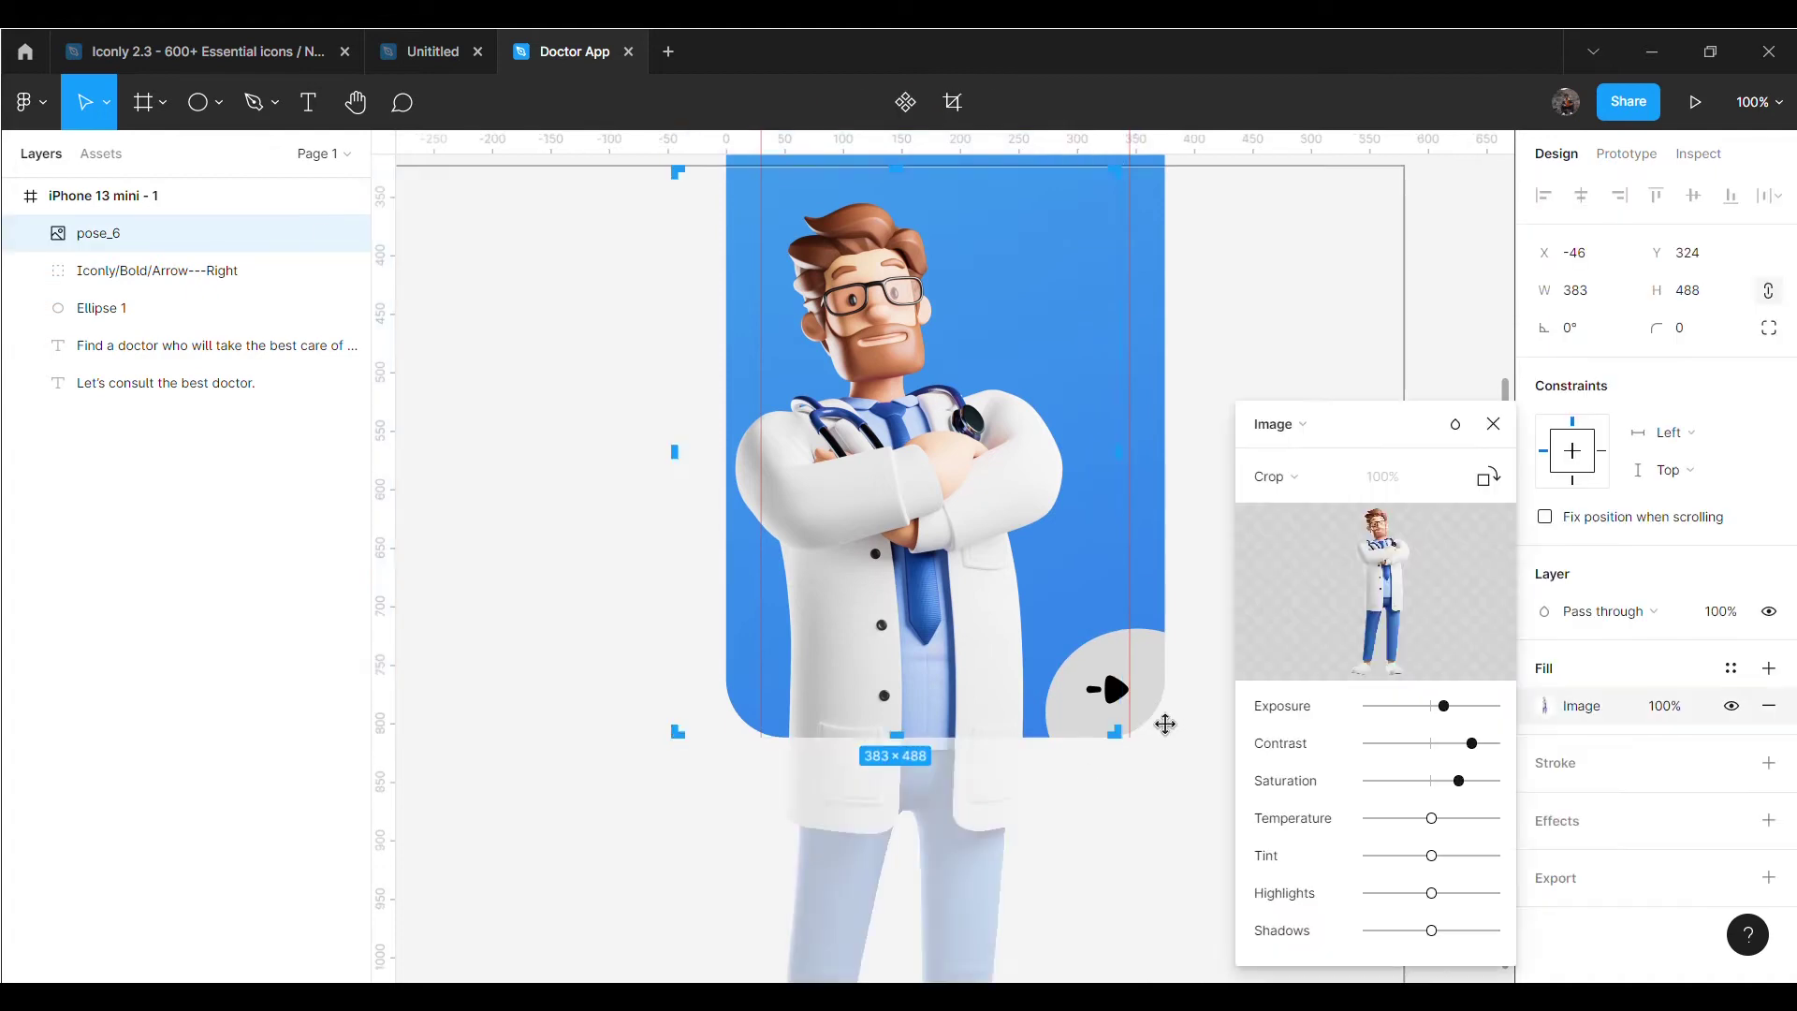
pyautogui.press('Escape')
pyautogui.press('Escape')
# - Set the Ellipse 1 fill behind the arrow to FFFFFF
pyautogui.click(1170, 670)
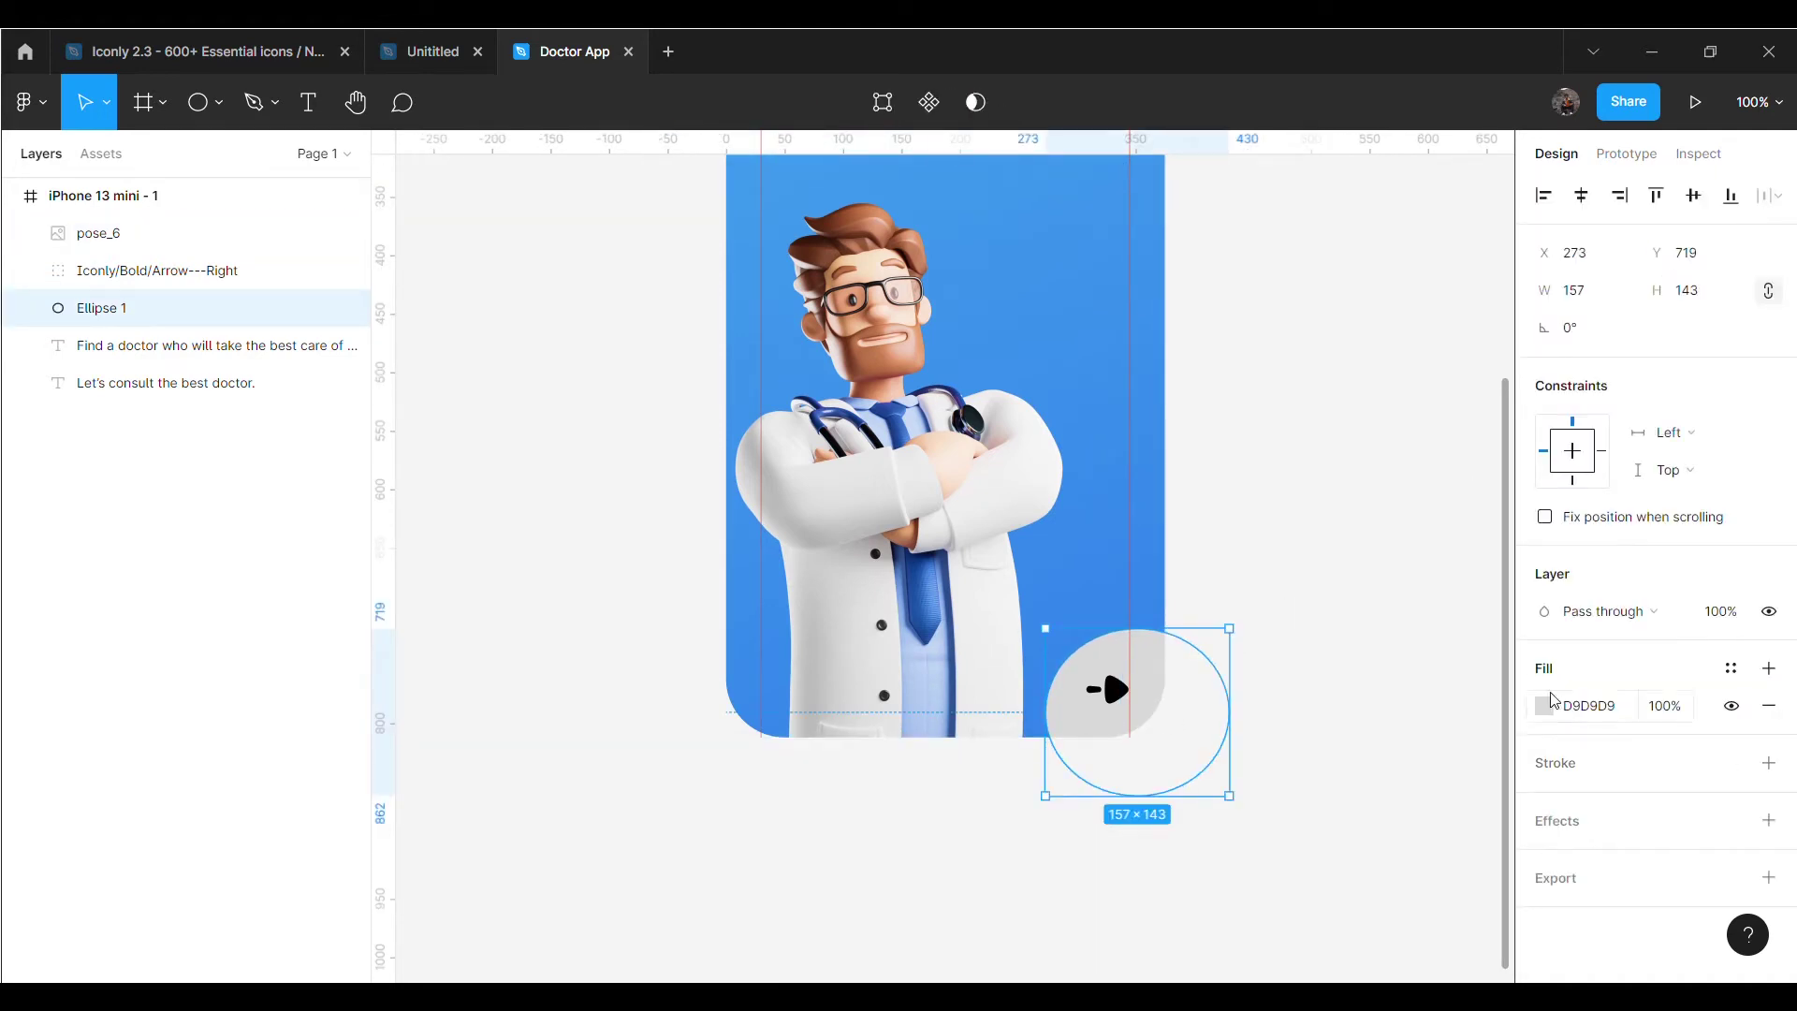
pyautogui.click(1546, 707)
pyautogui.write('FFFFFF')
pyautogui.press('Return')
pyautogui.click(1353, 640)
# - Set the subtitle to font size 18, narrow its box to 291 px, and zoom out
pyautogui.scroll(5, 1352, 640)
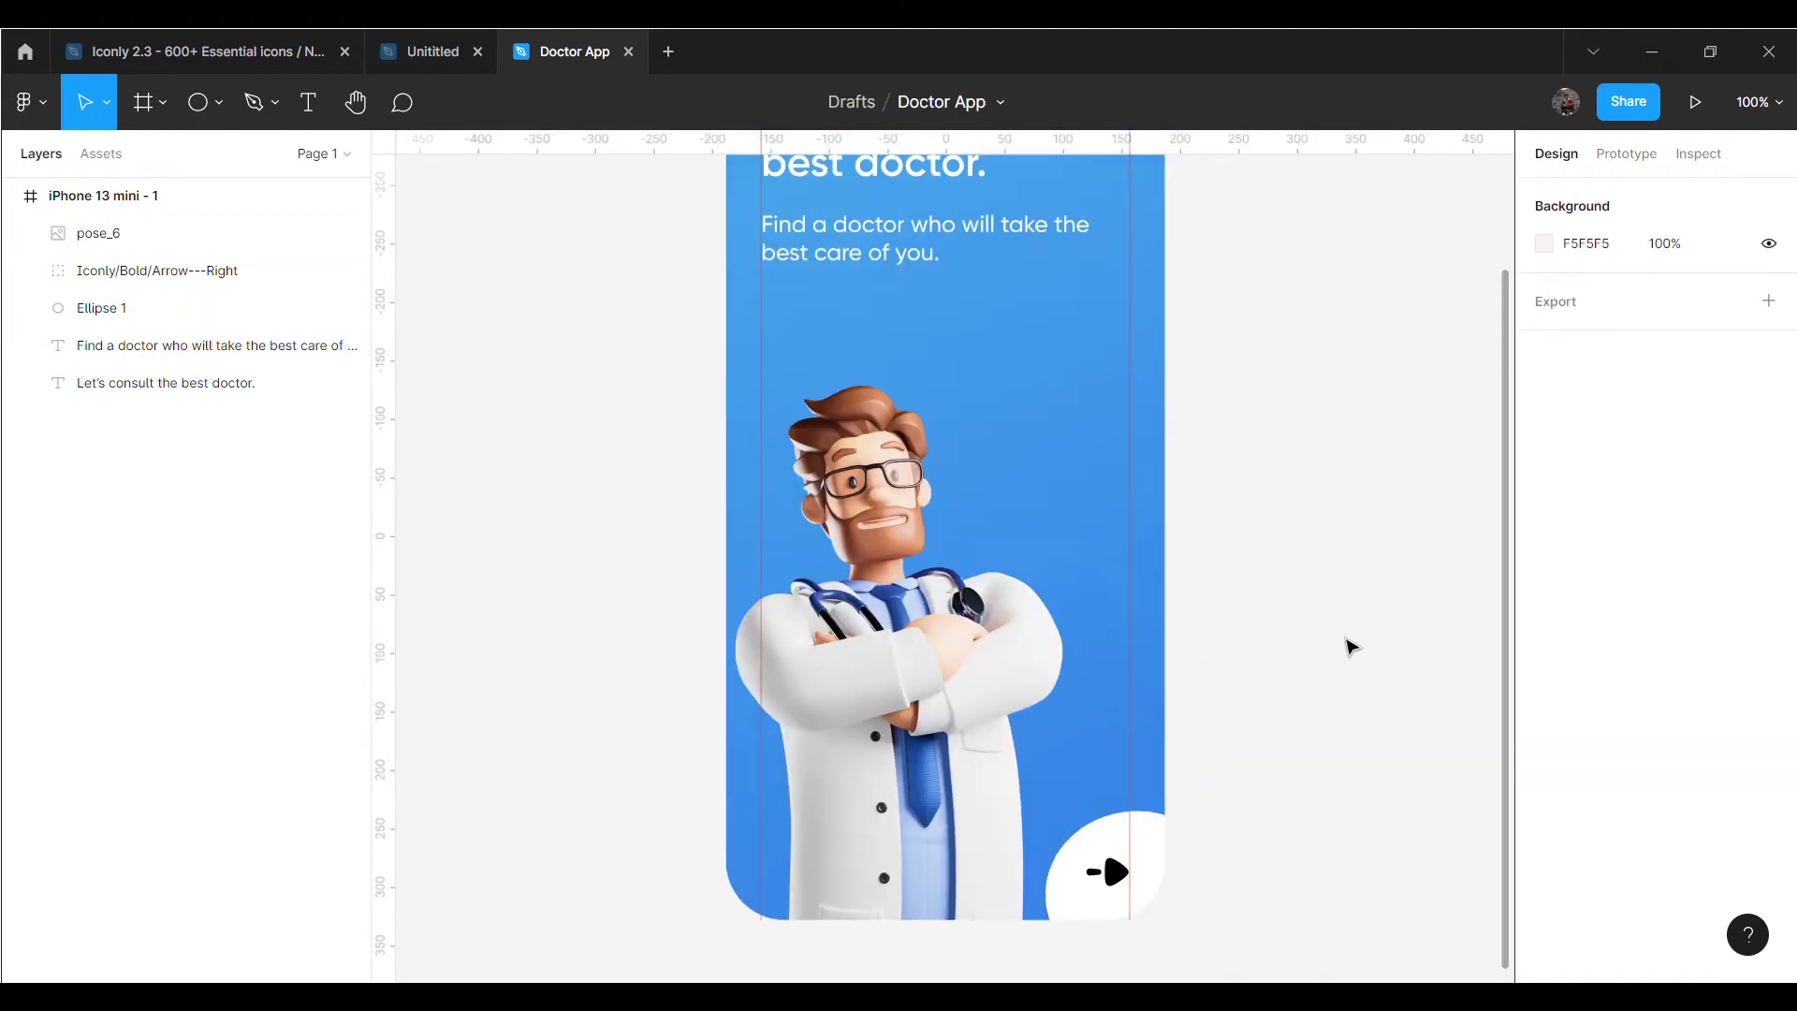
pyautogui.scroll(2, 1347, 640)
pyautogui.scroll(2, 1344, 642)
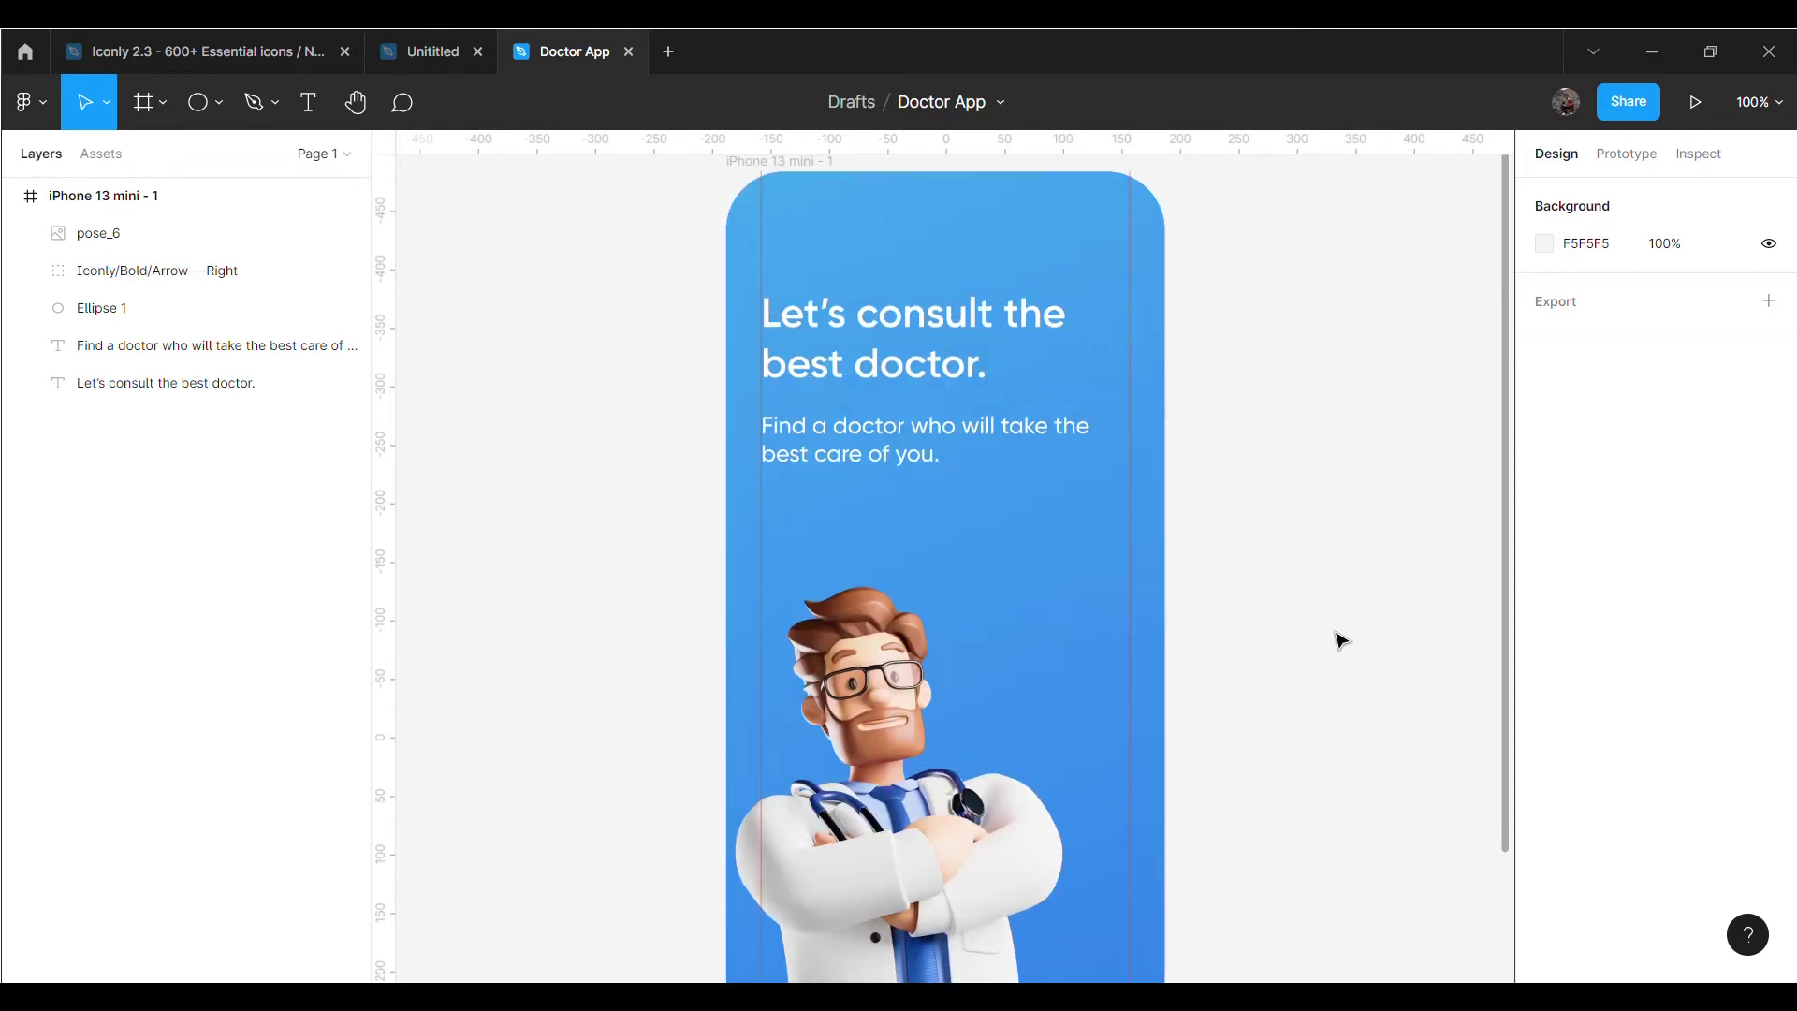
pyautogui.click(998, 441)
pyautogui.press('Return')
pyautogui.moveTo(1112, 468); pyautogui.dragTo(1102, 464)
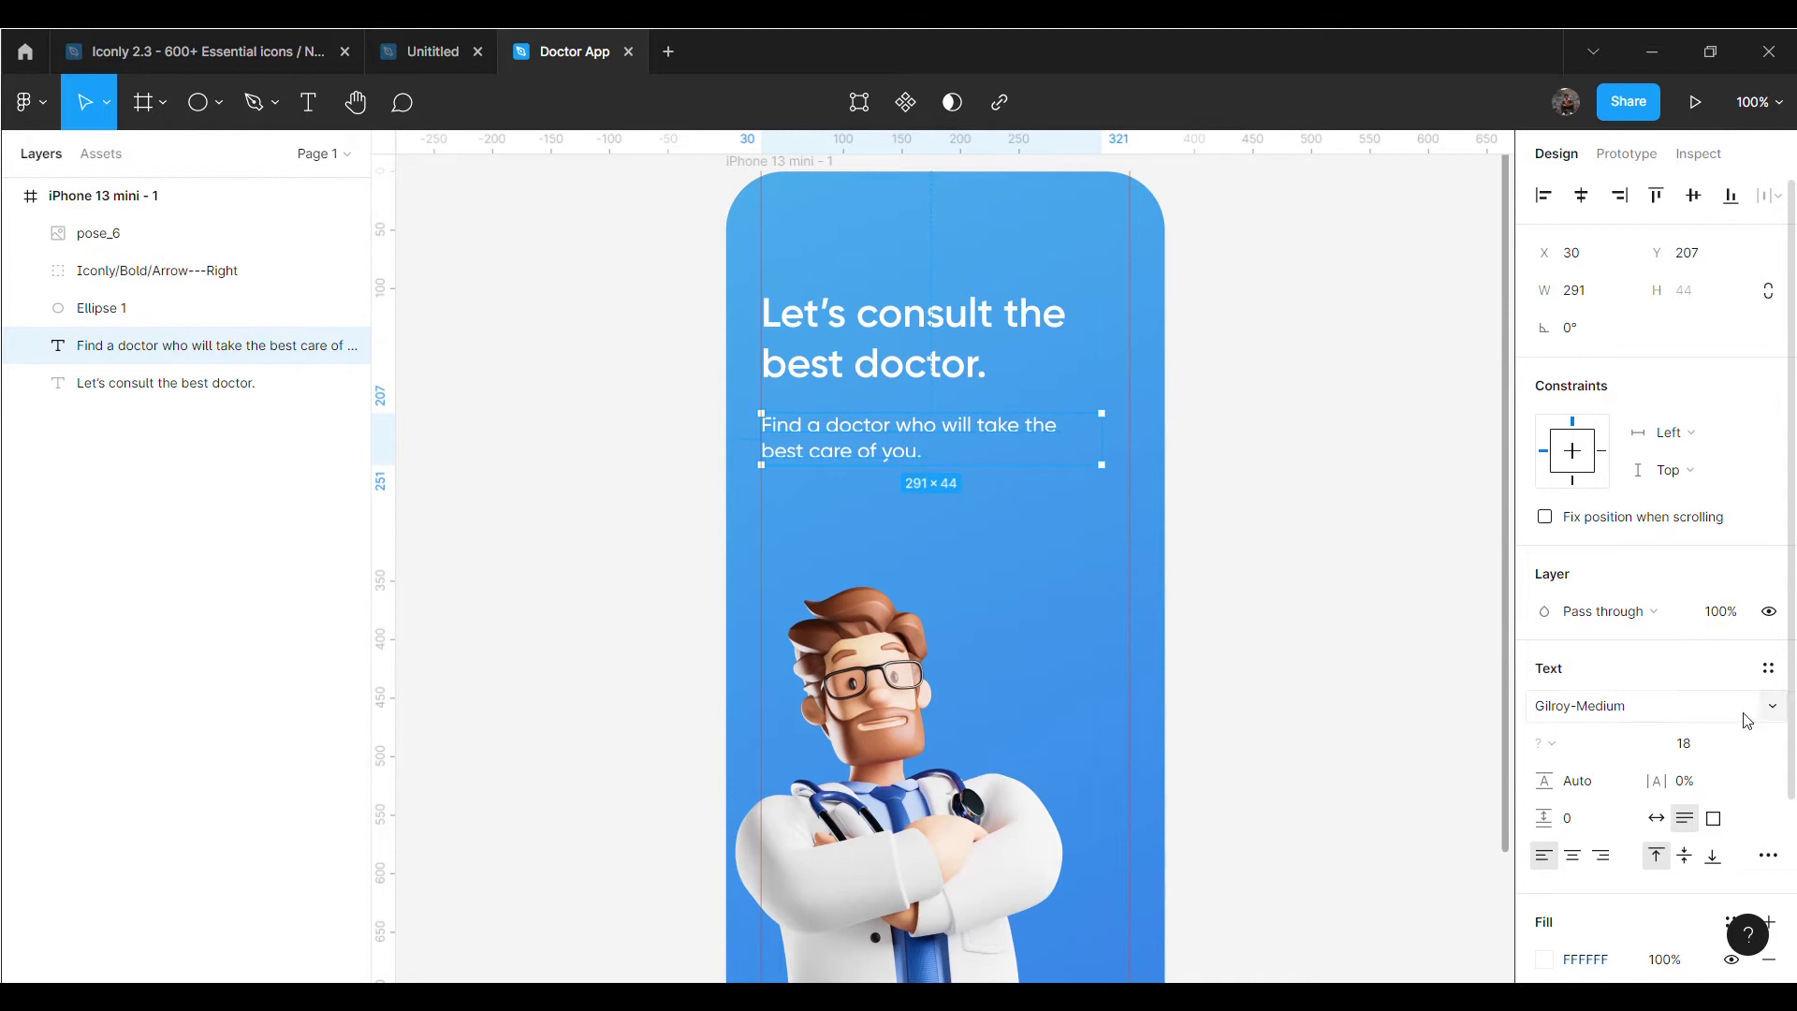
pyautogui.click(1748, 721)
pyautogui.click(1416, 734)
pyautogui.press('-')
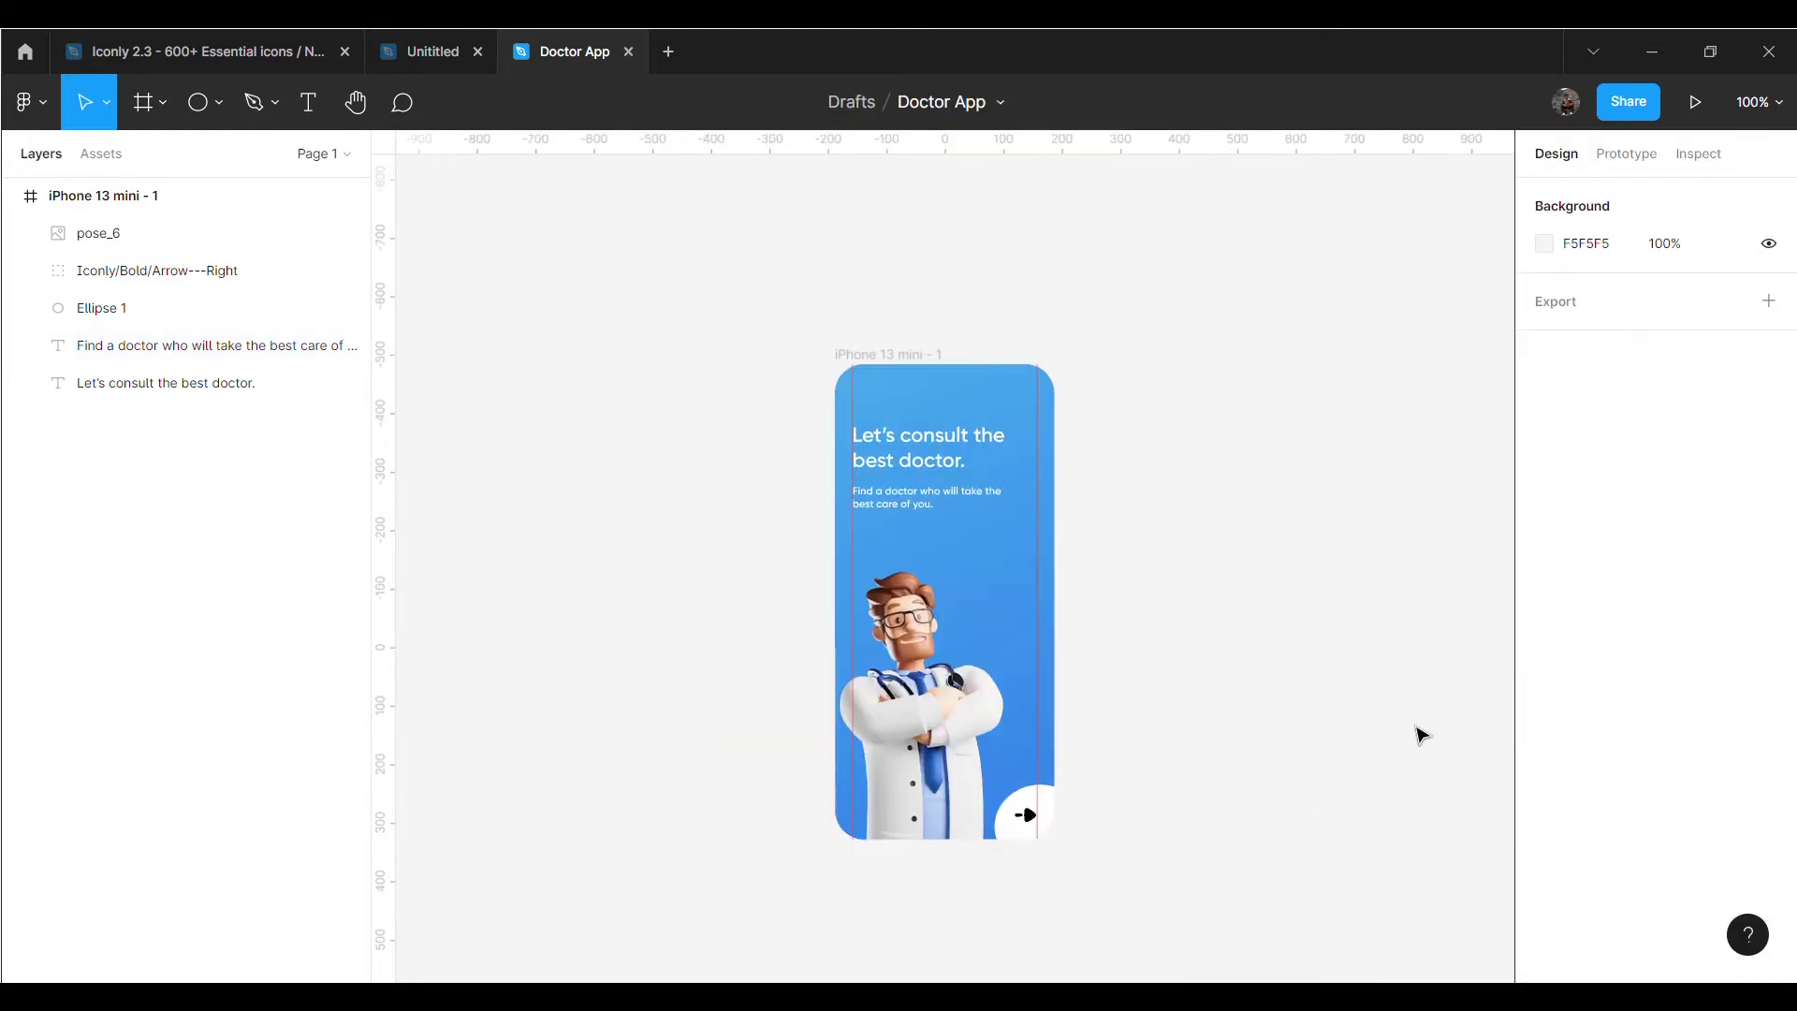
pyautogui.scroll(-1, 1364, 649)
# - Collapse the first frame's layers and place a new iPhone 13 mini frame beside it
pyautogui.hscroll(2, 1311, 664)
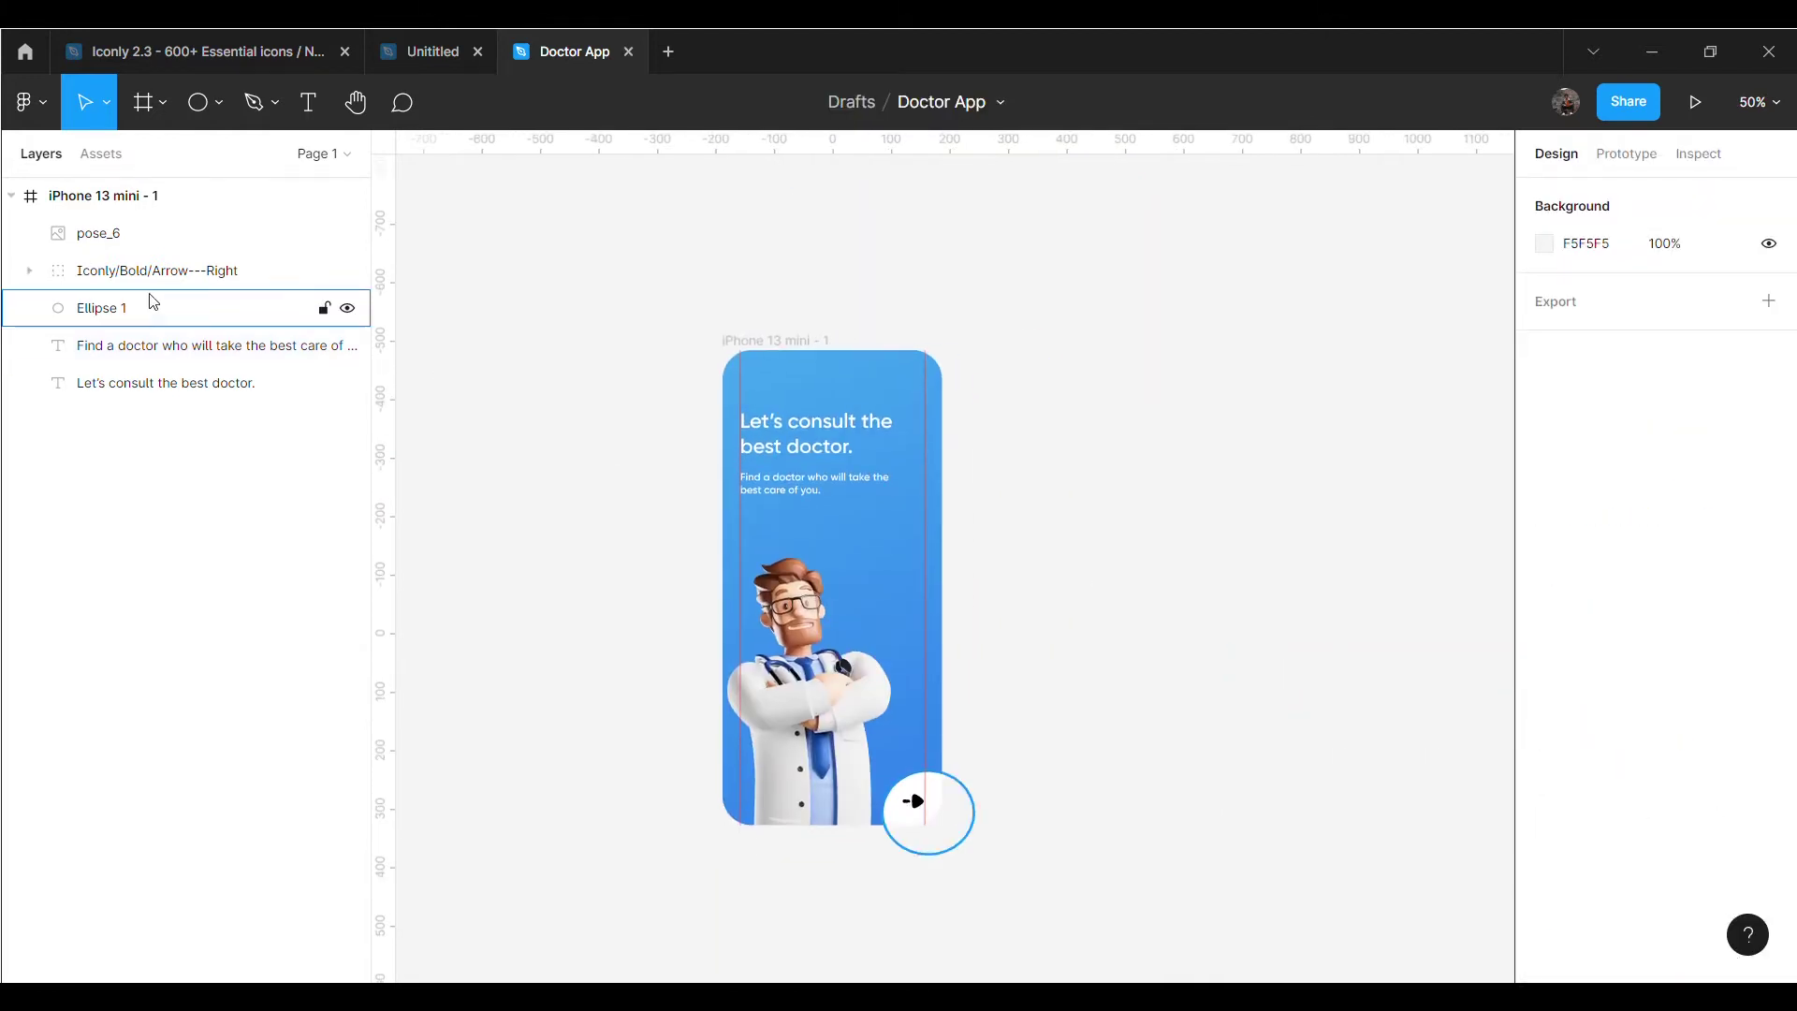
pyautogui.click(12, 195)
pyautogui.hotkey('ctrl', 'v')
pyautogui.moveTo(1087, 594); pyautogui.dragTo(1132, 622)
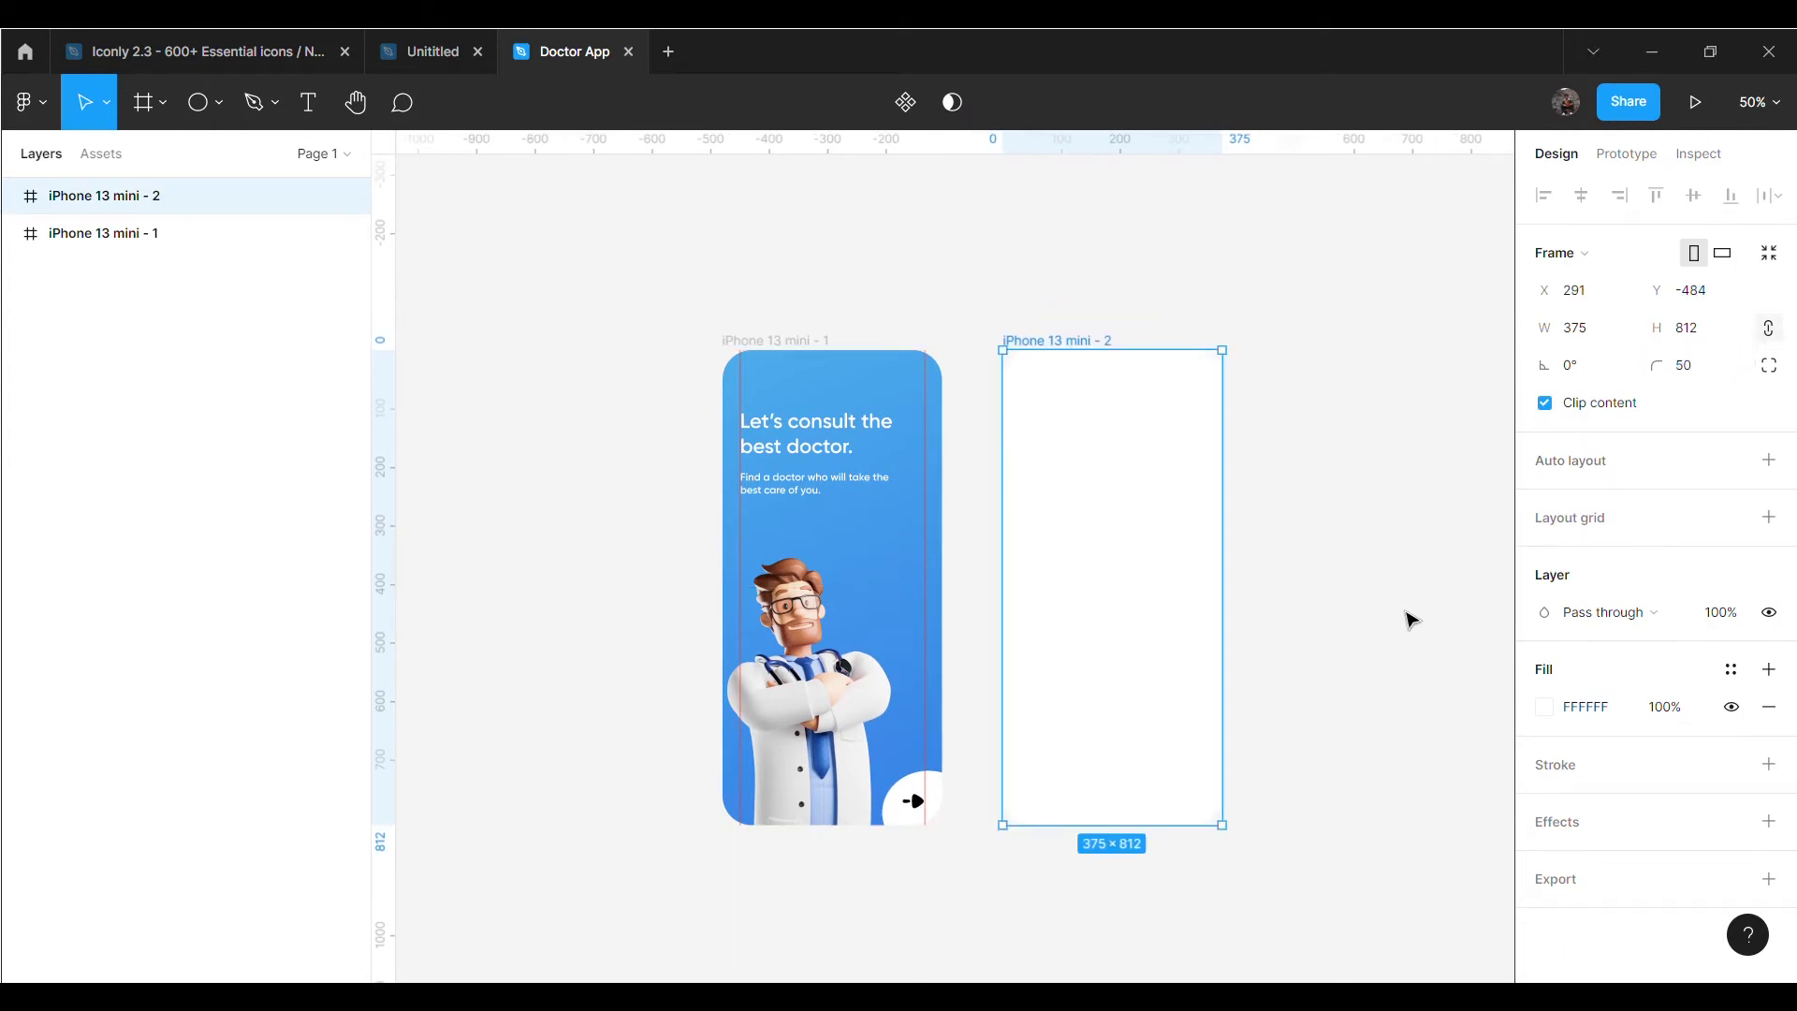
pyautogui.press('Escape')
# - Drag left and right vertical margin guides into the second frame
pyautogui.moveTo(384, 696); pyautogui.dragTo(1038, 691)
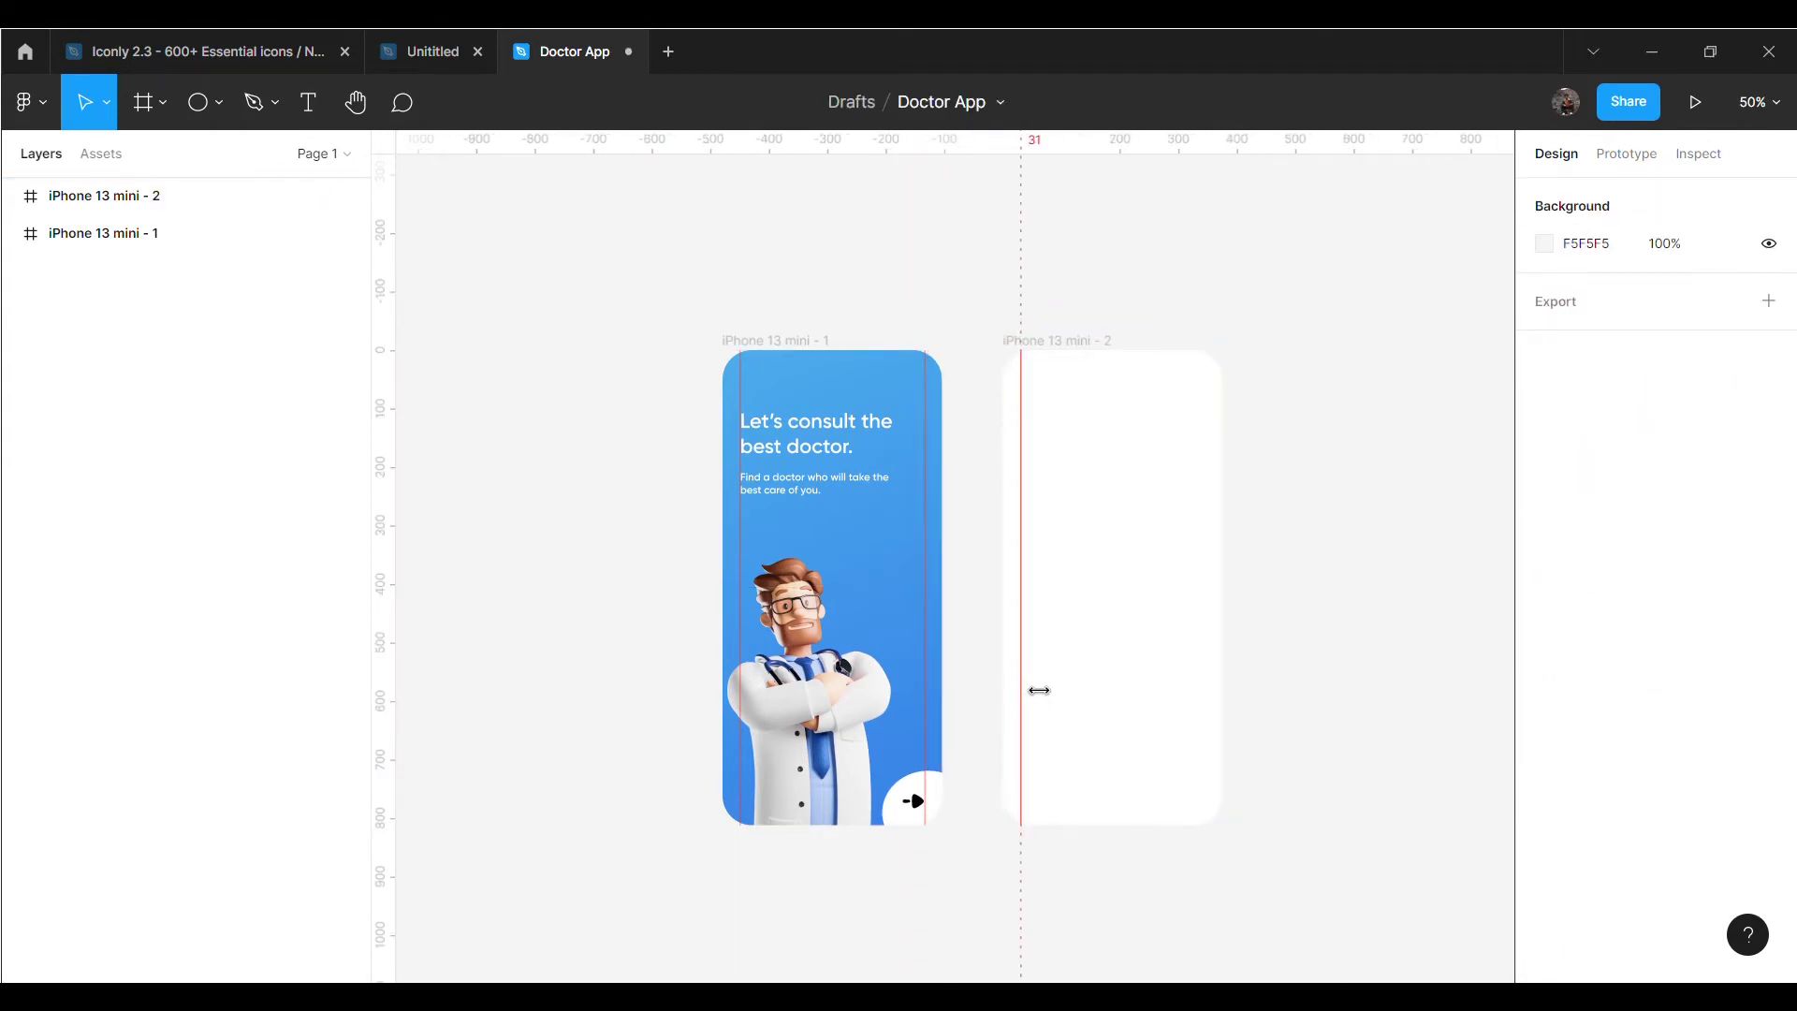
pyautogui.hotkey('ctrl', '+')
pyautogui.scroll(5, 1320, 425)
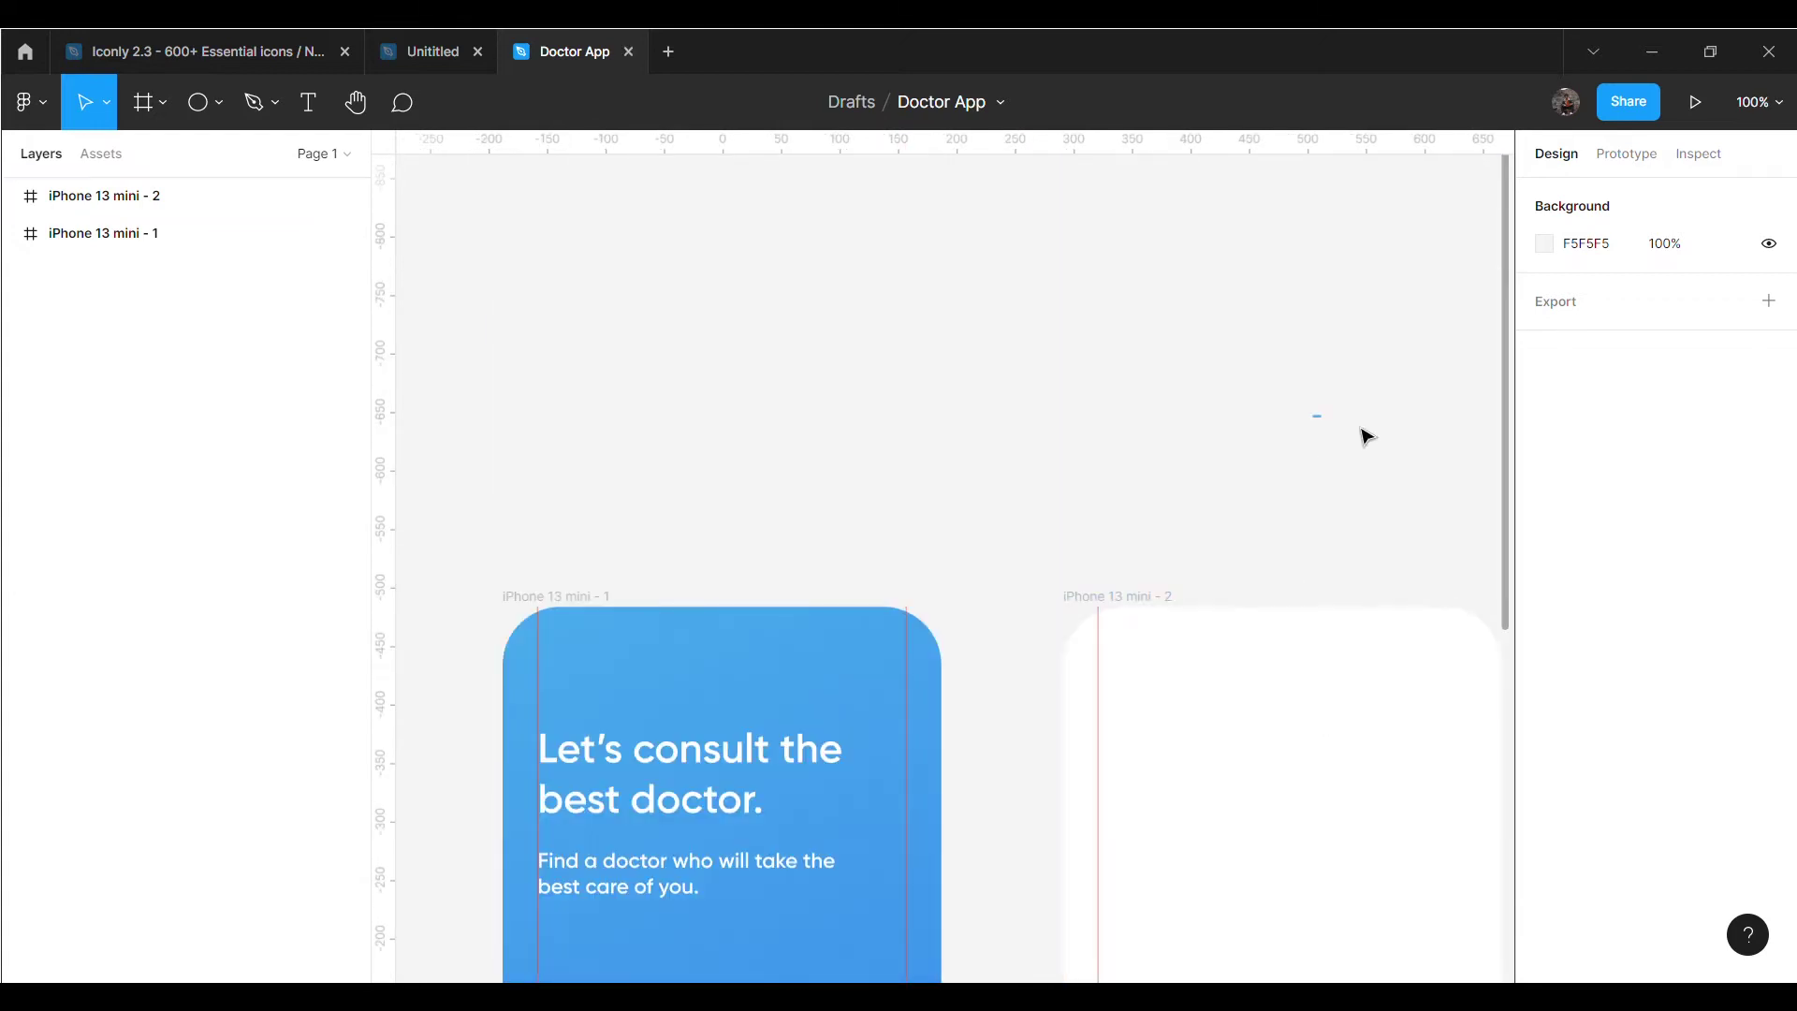
pyautogui.hscroll(4, 936, 561)
pyautogui.moveTo(412, 528); pyautogui.dragTo(1146, 682)
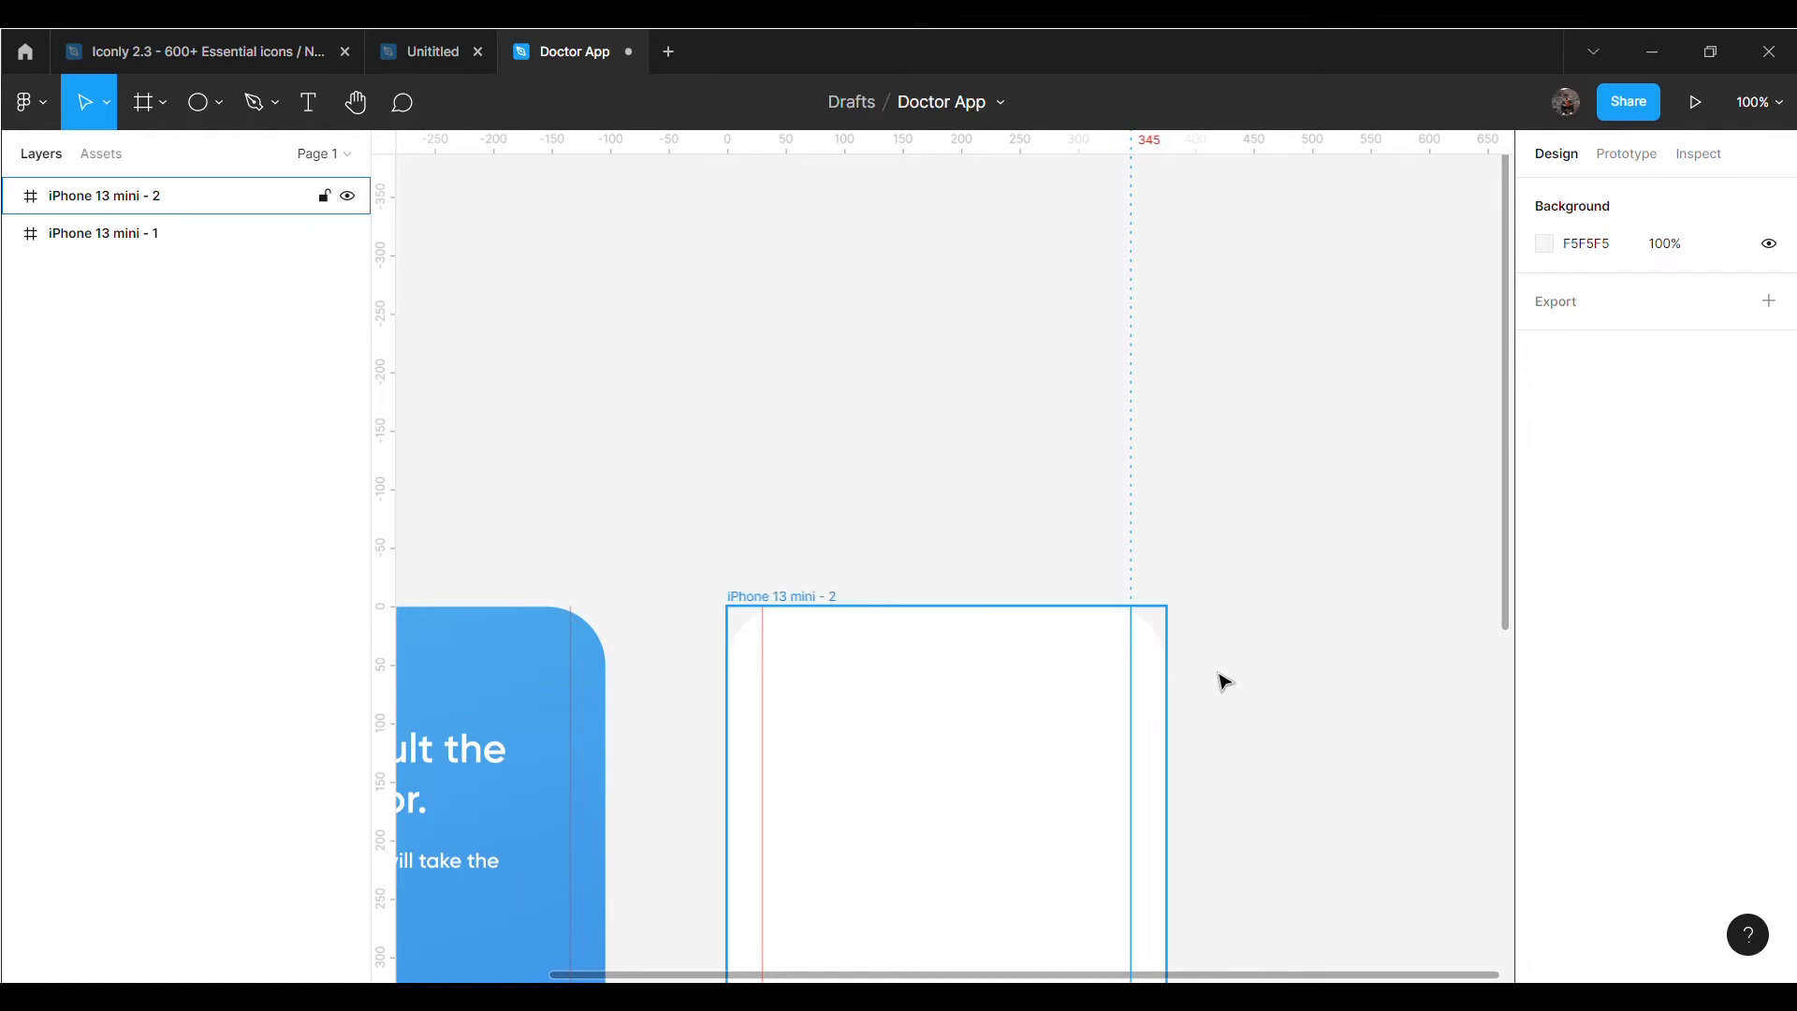
pyautogui.scroll(-3, 1285, 707)
pyautogui.scroll(-1, 1307, 606)
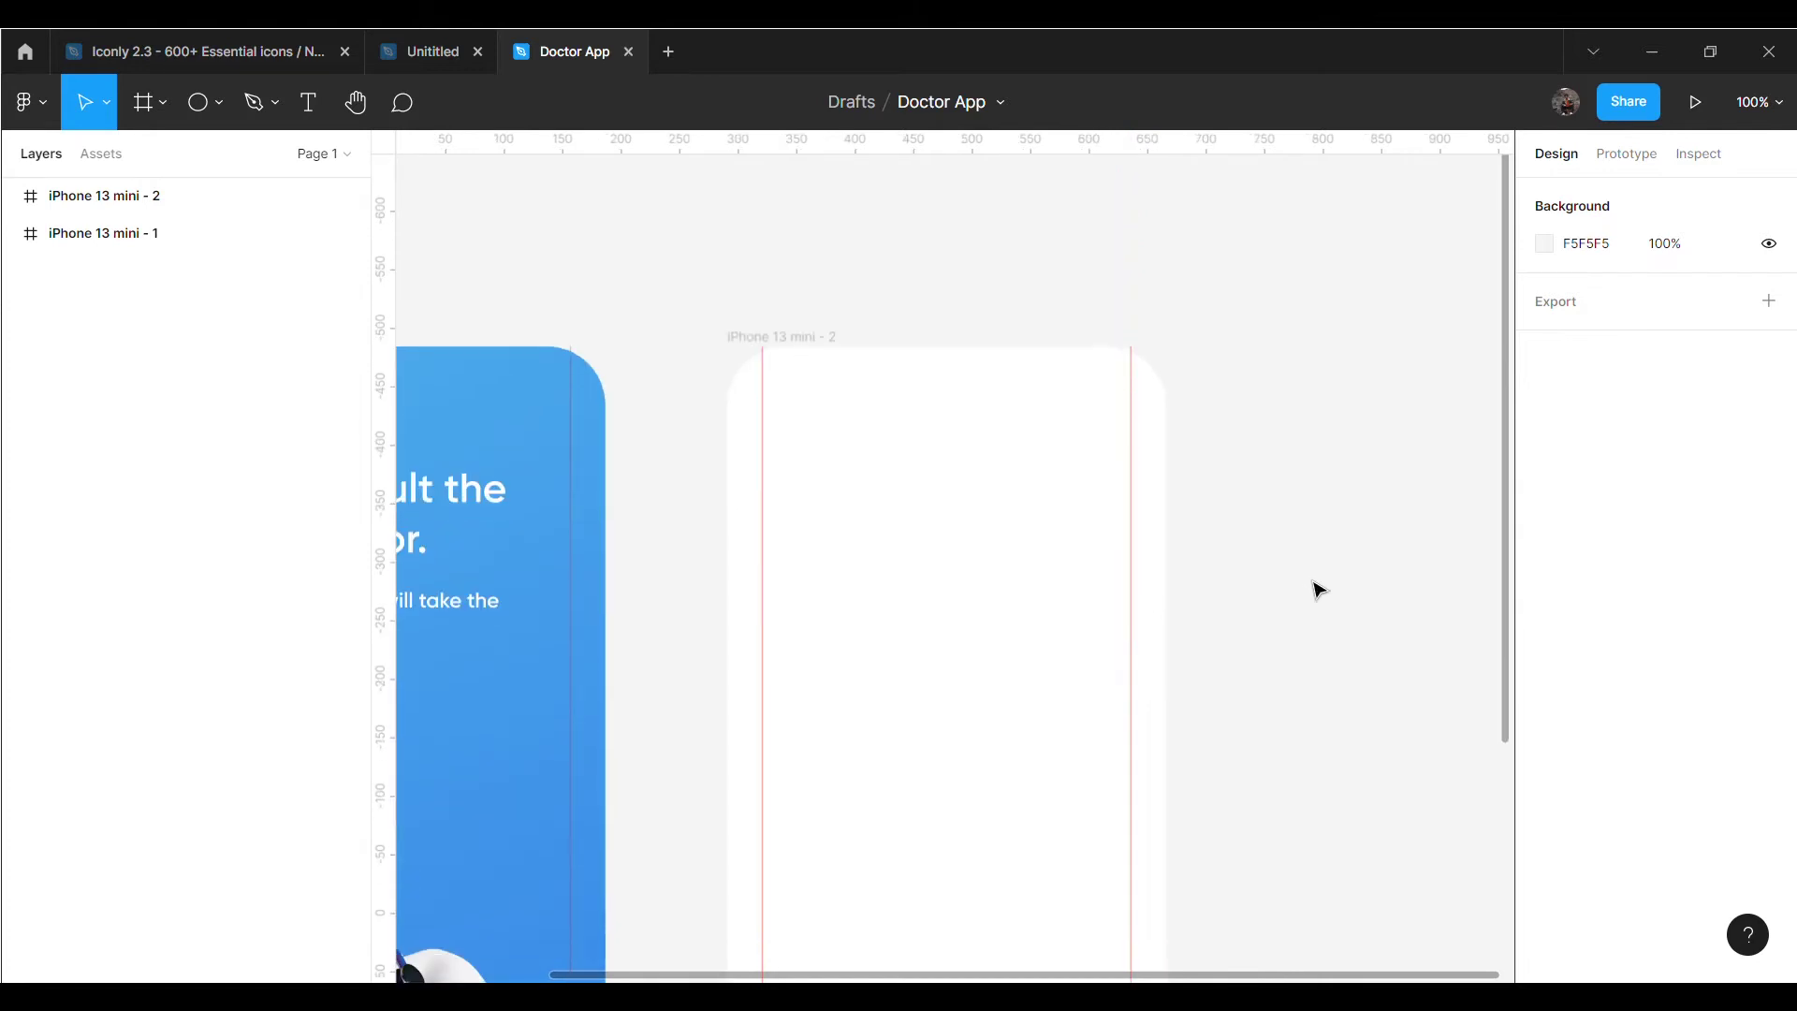
# - Launch the Feather Icons plugin and browse its icon list
pyautogui.rightClick(1243, 462)
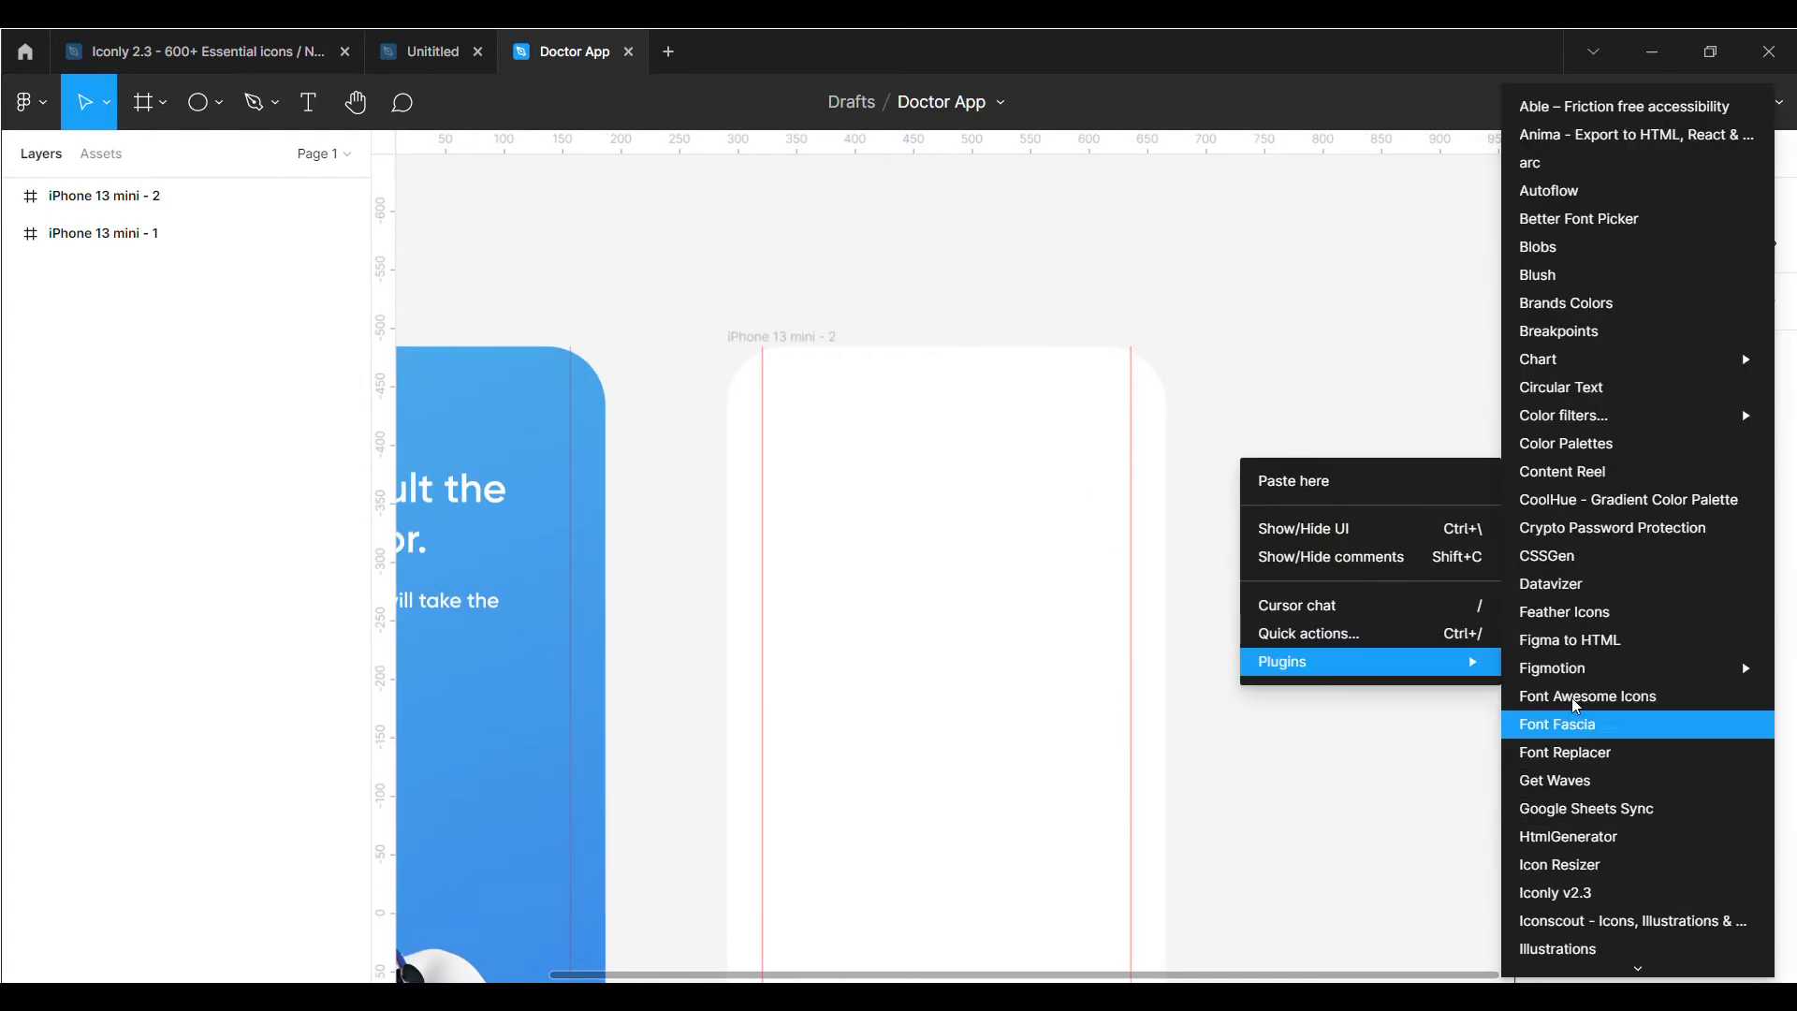
pyautogui.click(1348, 565)
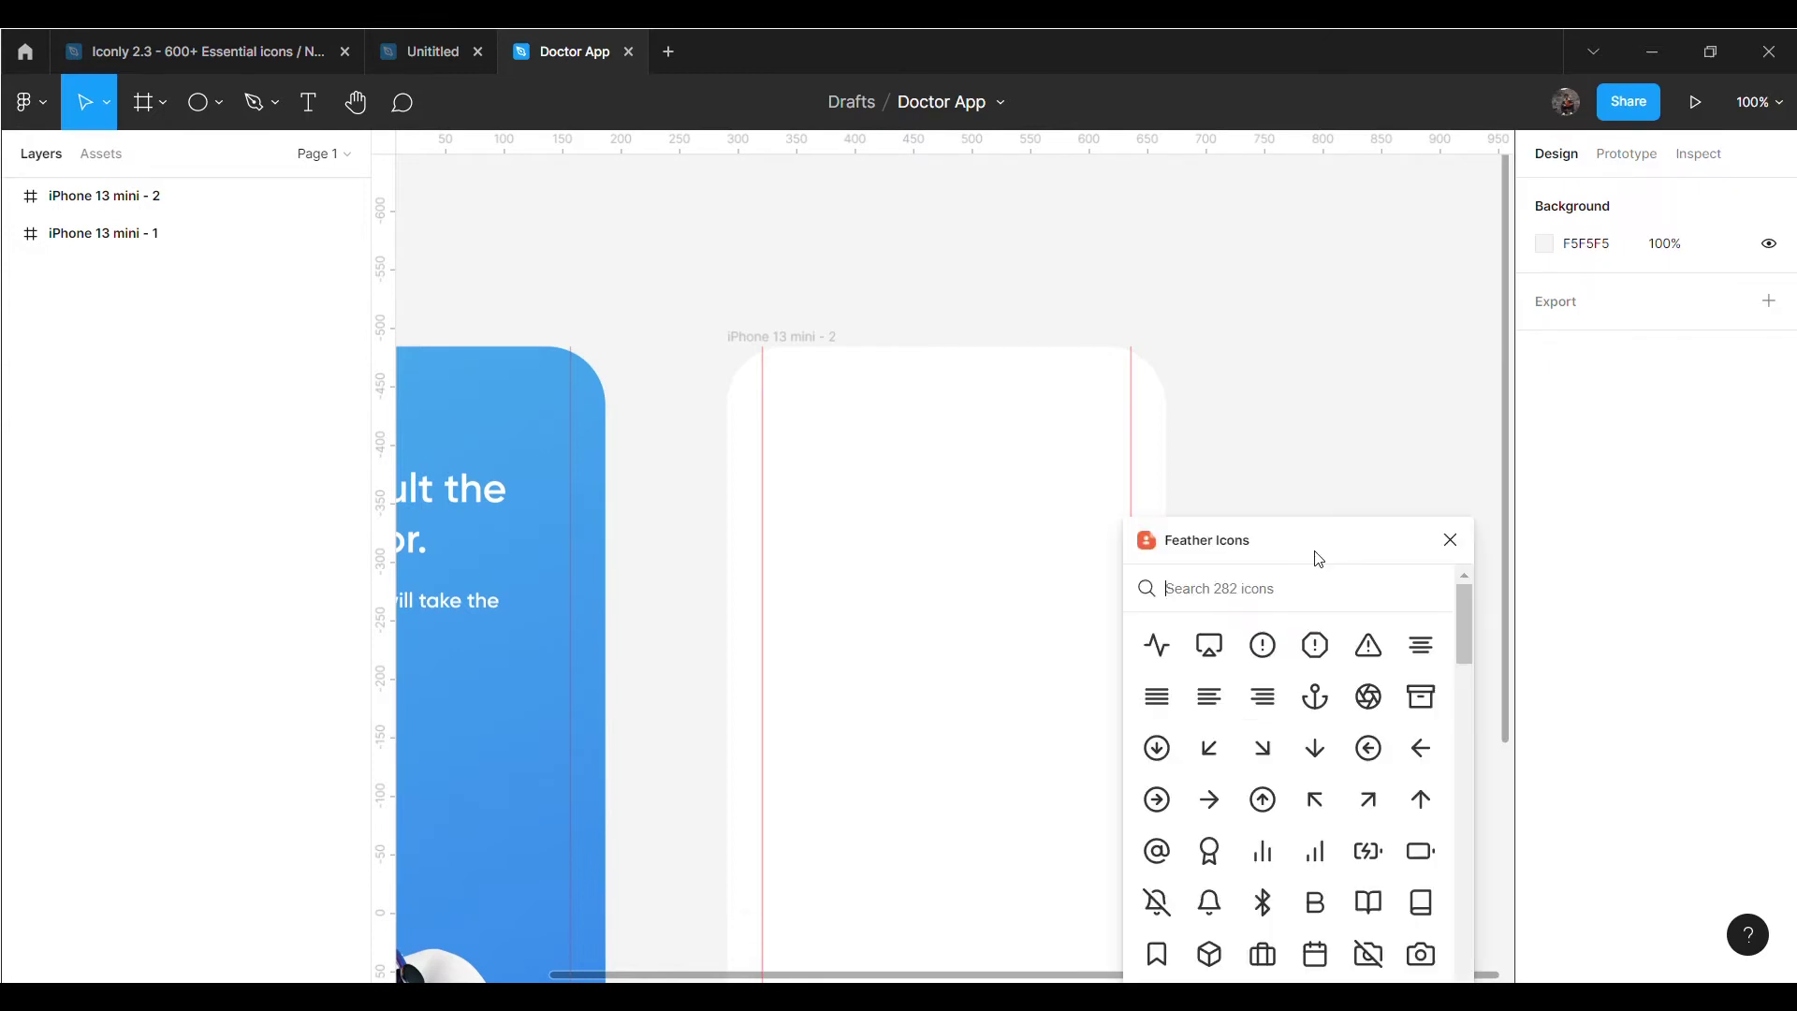
pyautogui.scroll(-2, 1289, 724)
pyautogui.scroll(-3, 1306, 753)
pyautogui.scroll(-4, 1300, 765)
pyautogui.scroll(-3, 1300, 764)
pyautogui.scroll(-3, 1300, 765)
pyautogui.scroll(-2, 1300, 765)
pyautogui.scroll(-4, 1300, 765)
pyautogui.scroll(-4, 1300, 764)
pyautogui.scroll(-2, 1300, 765)
pyautogui.scroll(-2, 1301, 765)
pyautogui.scroll(-4, 1301, 765)
pyautogui.scroll(-2, 1282, 655)
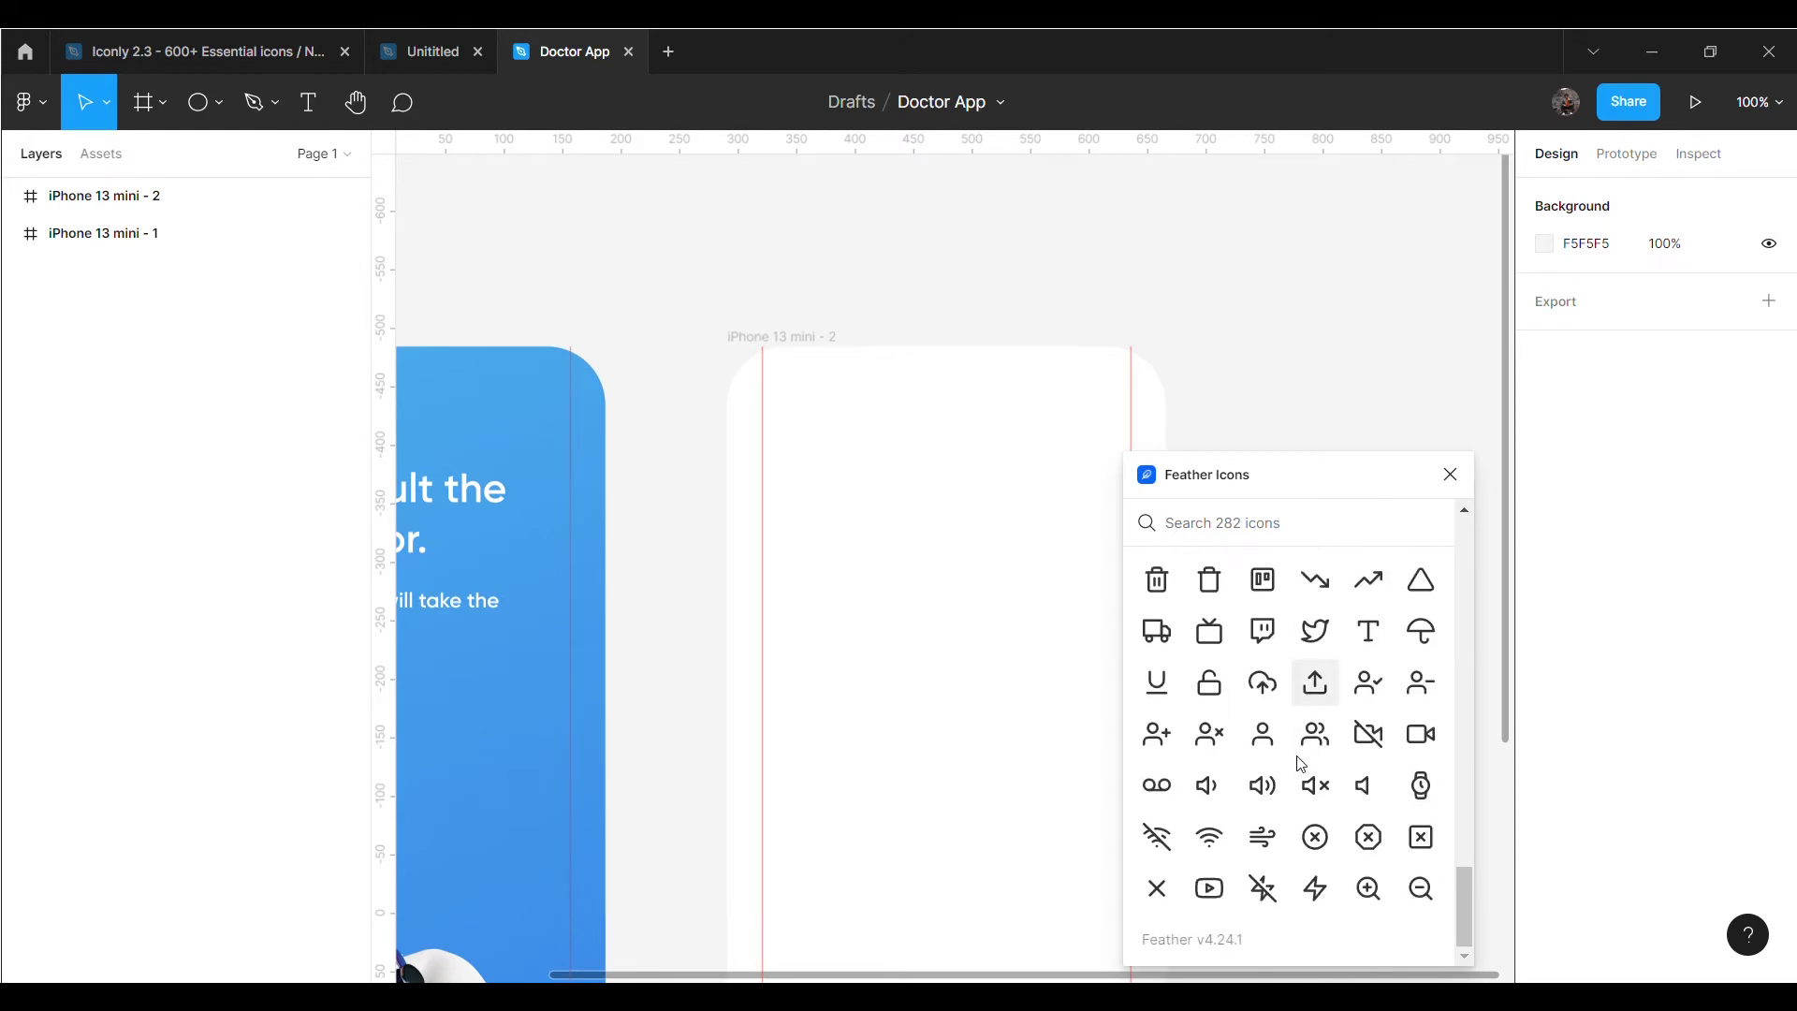
# - Find the Feather 'menu' icon and paste it at the second frame's top-left
pyautogui.click(1270, 535)
pyautogui.write('menu')
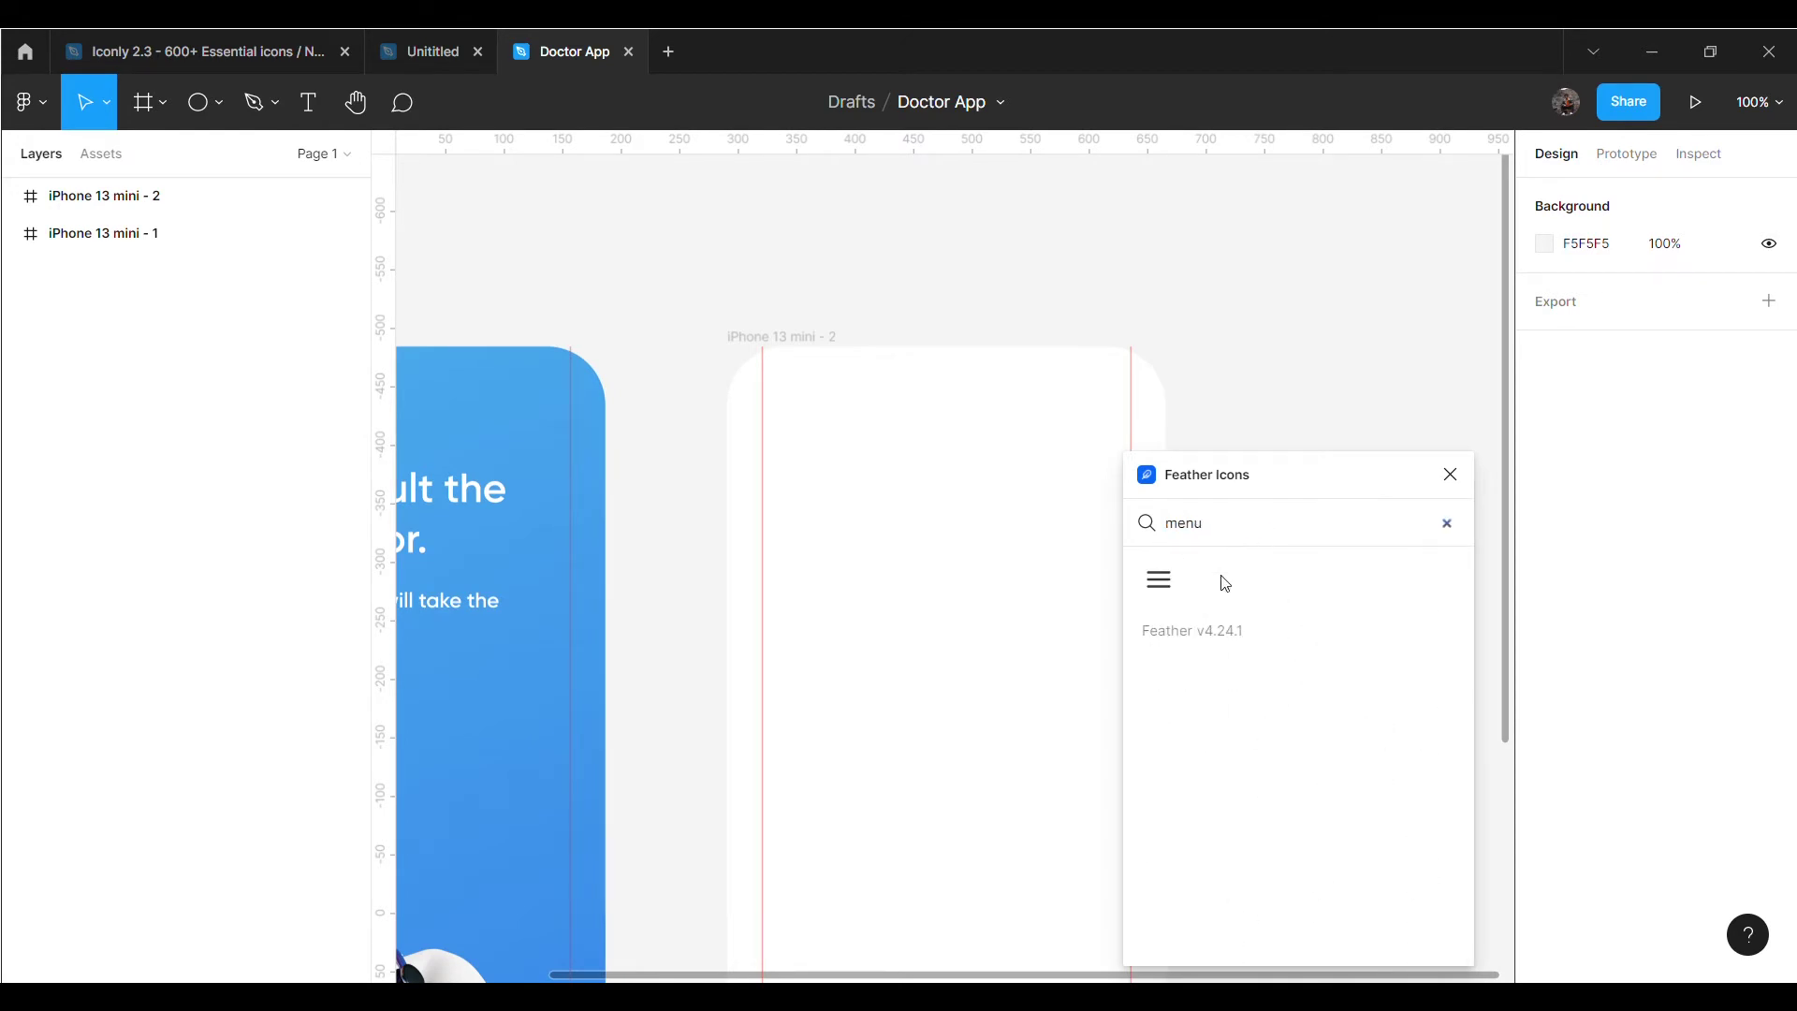
pyautogui.click(1450, 479)
pyautogui.hotkey('ctrl', 'v')
pyautogui.moveTo(955, 566); pyautogui.dragTo(788, 422)
pyautogui.click(412, 224)
# - Draw a 41×41 grey circle at the frame's top-right with the Ellipse tool
pyautogui.click(218, 102)
pyautogui.click(178, 159)
pyautogui.click(218, 102)
pyautogui.click(154, 244)
pyautogui.moveTo(1277, 432)
pyautogui.mouseDown()
pyautogui.moveTo(1337, 510)
pyautogui.moveTo(1107, 413)
pyautogui.mouseUp()
pyautogui.click(1121, 427)
pyautogui.click(1277, 596)
pyautogui.scroll(-1, 1282, 596)
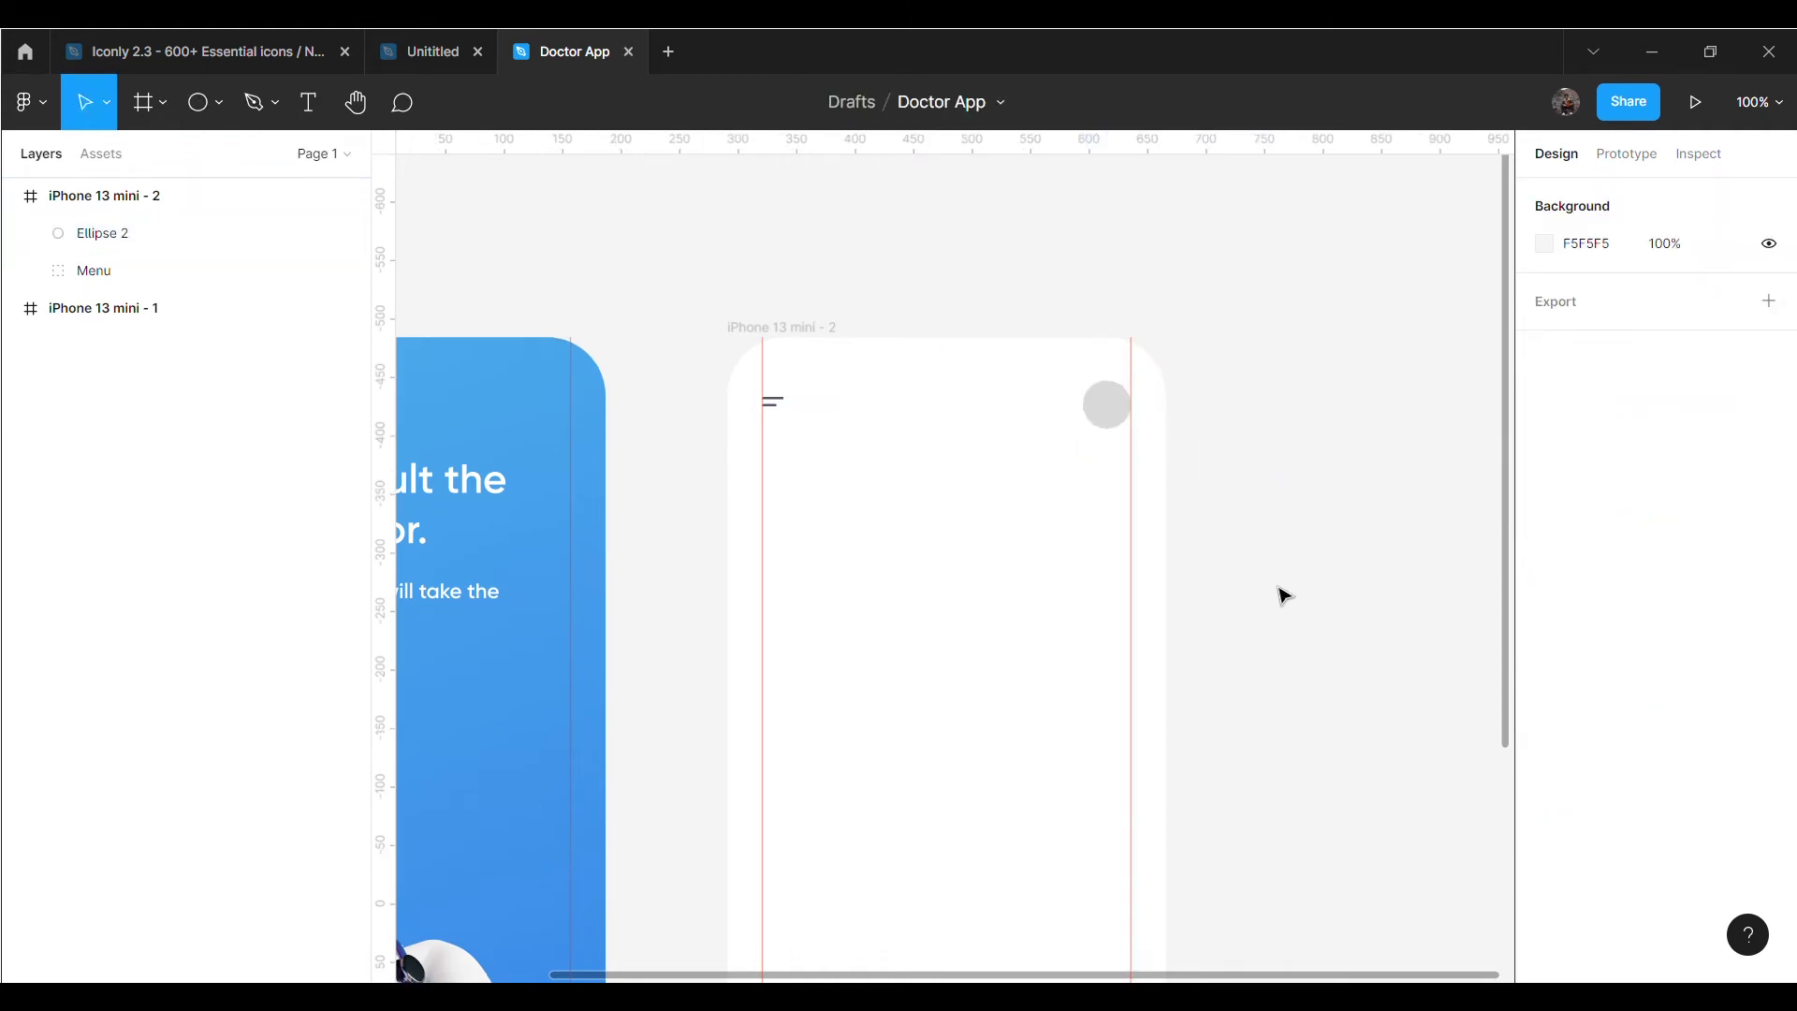
# - Add the heading 'Find your desired doctor' at size 25, narrowed to wrap onto two lines
pyautogui.press('t')
pyautogui.click(715, 265)
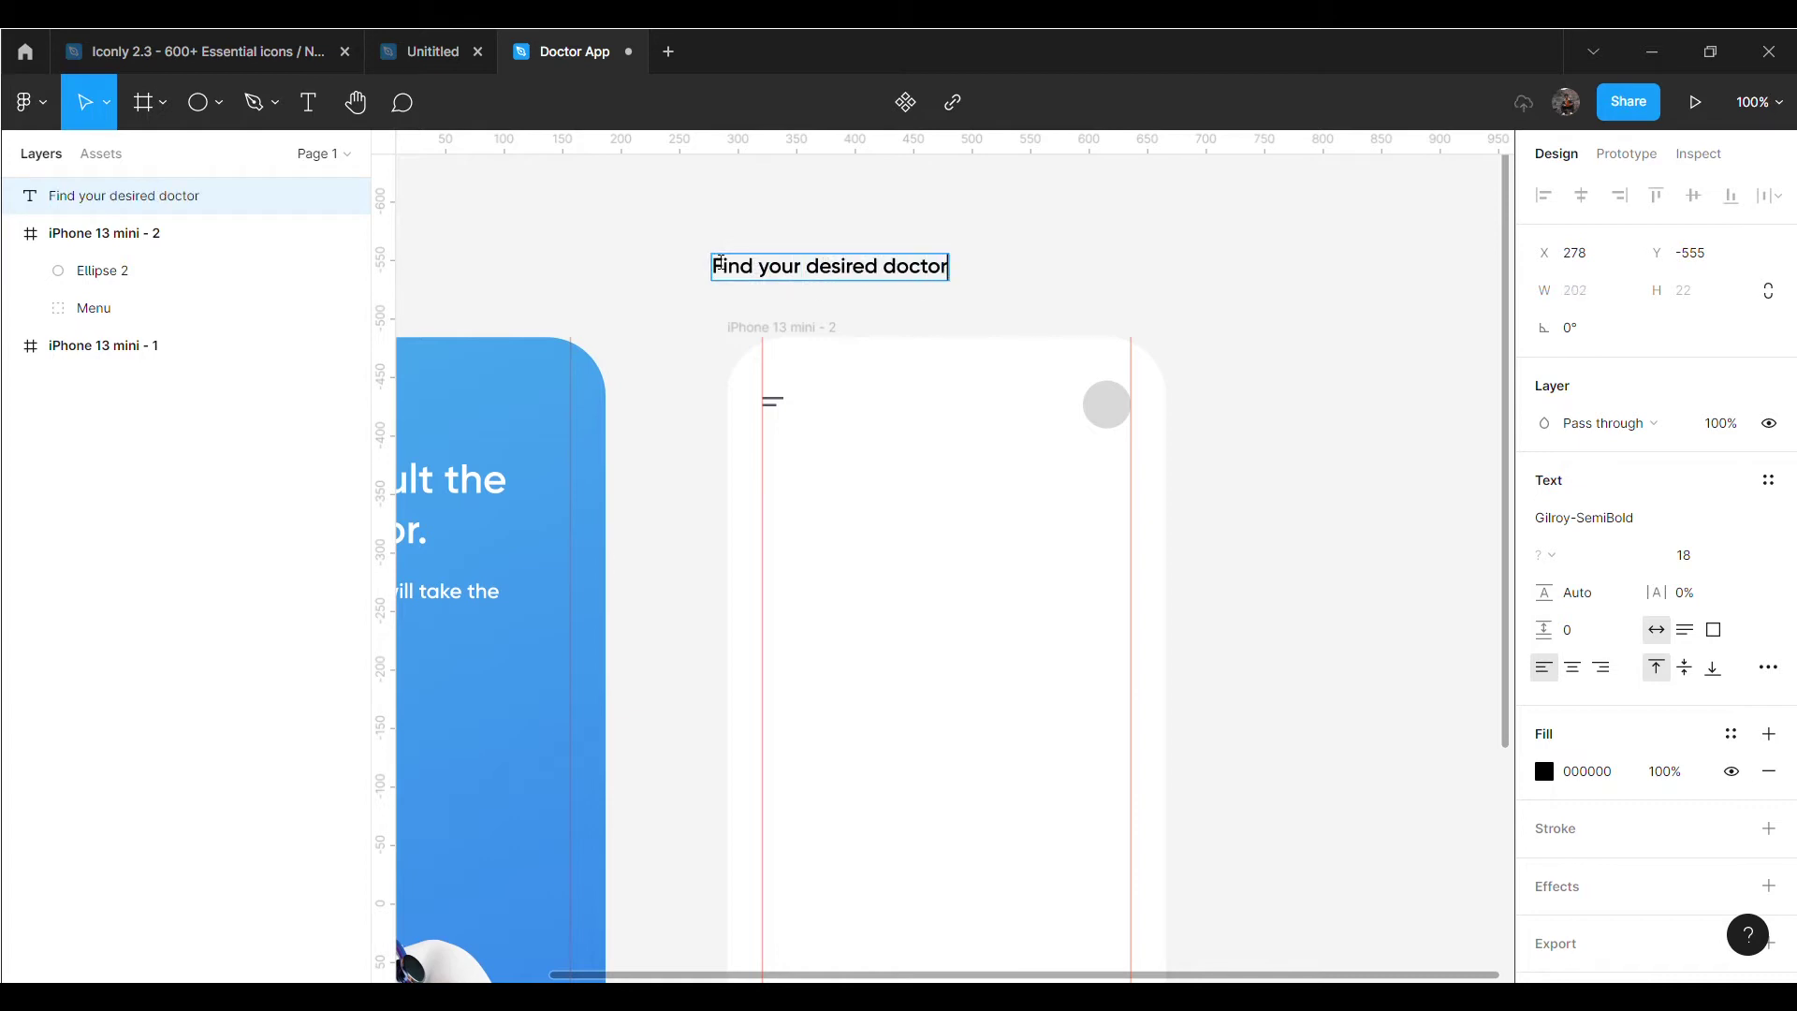
pyautogui.press('Escape')
pyautogui.write('25')
pyautogui.press('Return')
pyautogui.press('Escape')
pyautogui.click(1034, 286)
pyautogui.moveTo(1043, 286)
pyautogui.mouseDown()
pyautogui.moveTo(973, 290)
pyautogui.moveTo(954, 496)
pyautogui.mouseUp()
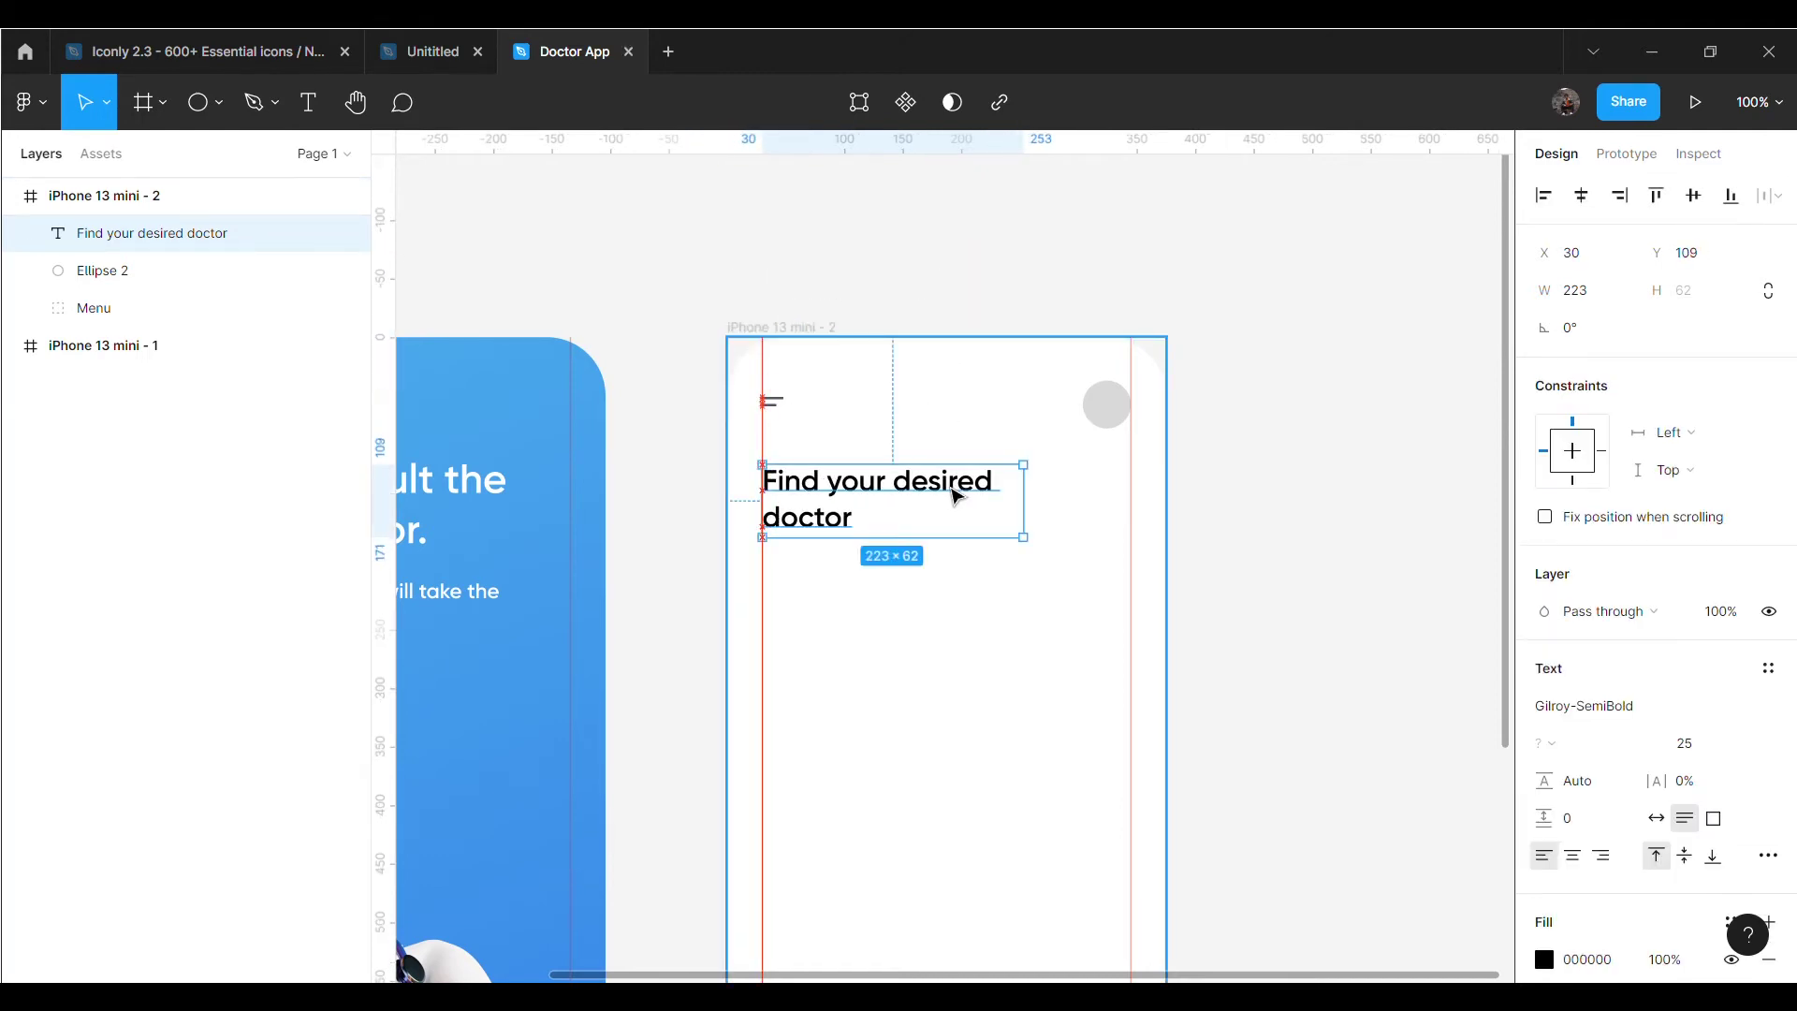
pyautogui.click(1395, 569)
pyautogui.scroll(-3, 1371, 571)
pyautogui.scroll(-1, 1265, 613)
# - Draw a 315×48 search bar with radius 15 and F5F5F5 fill below the heading
pyautogui.click(219, 103)
pyautogui.click(187, 156)
pyautogui.moveTo(772, 473)
pyautogui.mouseDown()
pyautogui.moveTo(803, 520)
pyautogui.moveTo(1133, 528)
pyautogui.mouseUp()
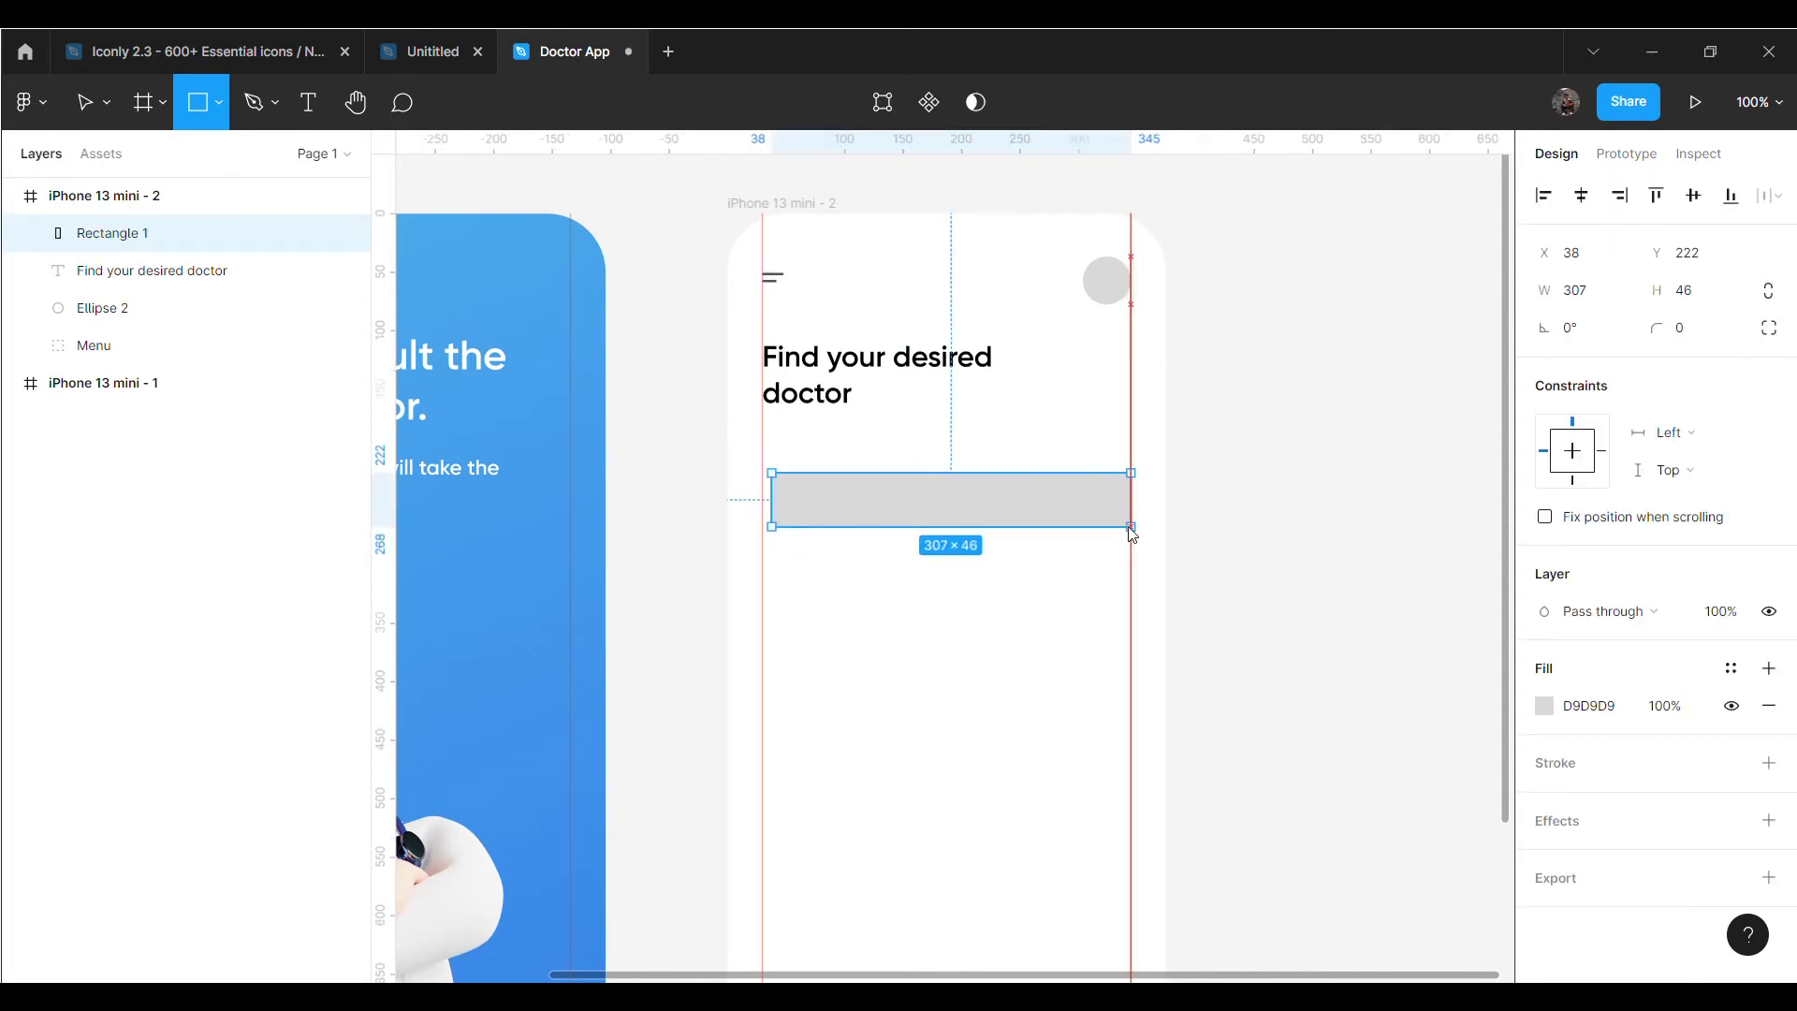
pyautogui.moveTo(868, 545); pyautogui.dragTo(769, 524)
pyautogui.click(1120, 542)
pyautogui.write('15')
pyautogui.press('Return')
pyautogui.click(1416, 590)
pyautogui.moveTo(1051, 501); pyautogui.dragTo(1052, 483)
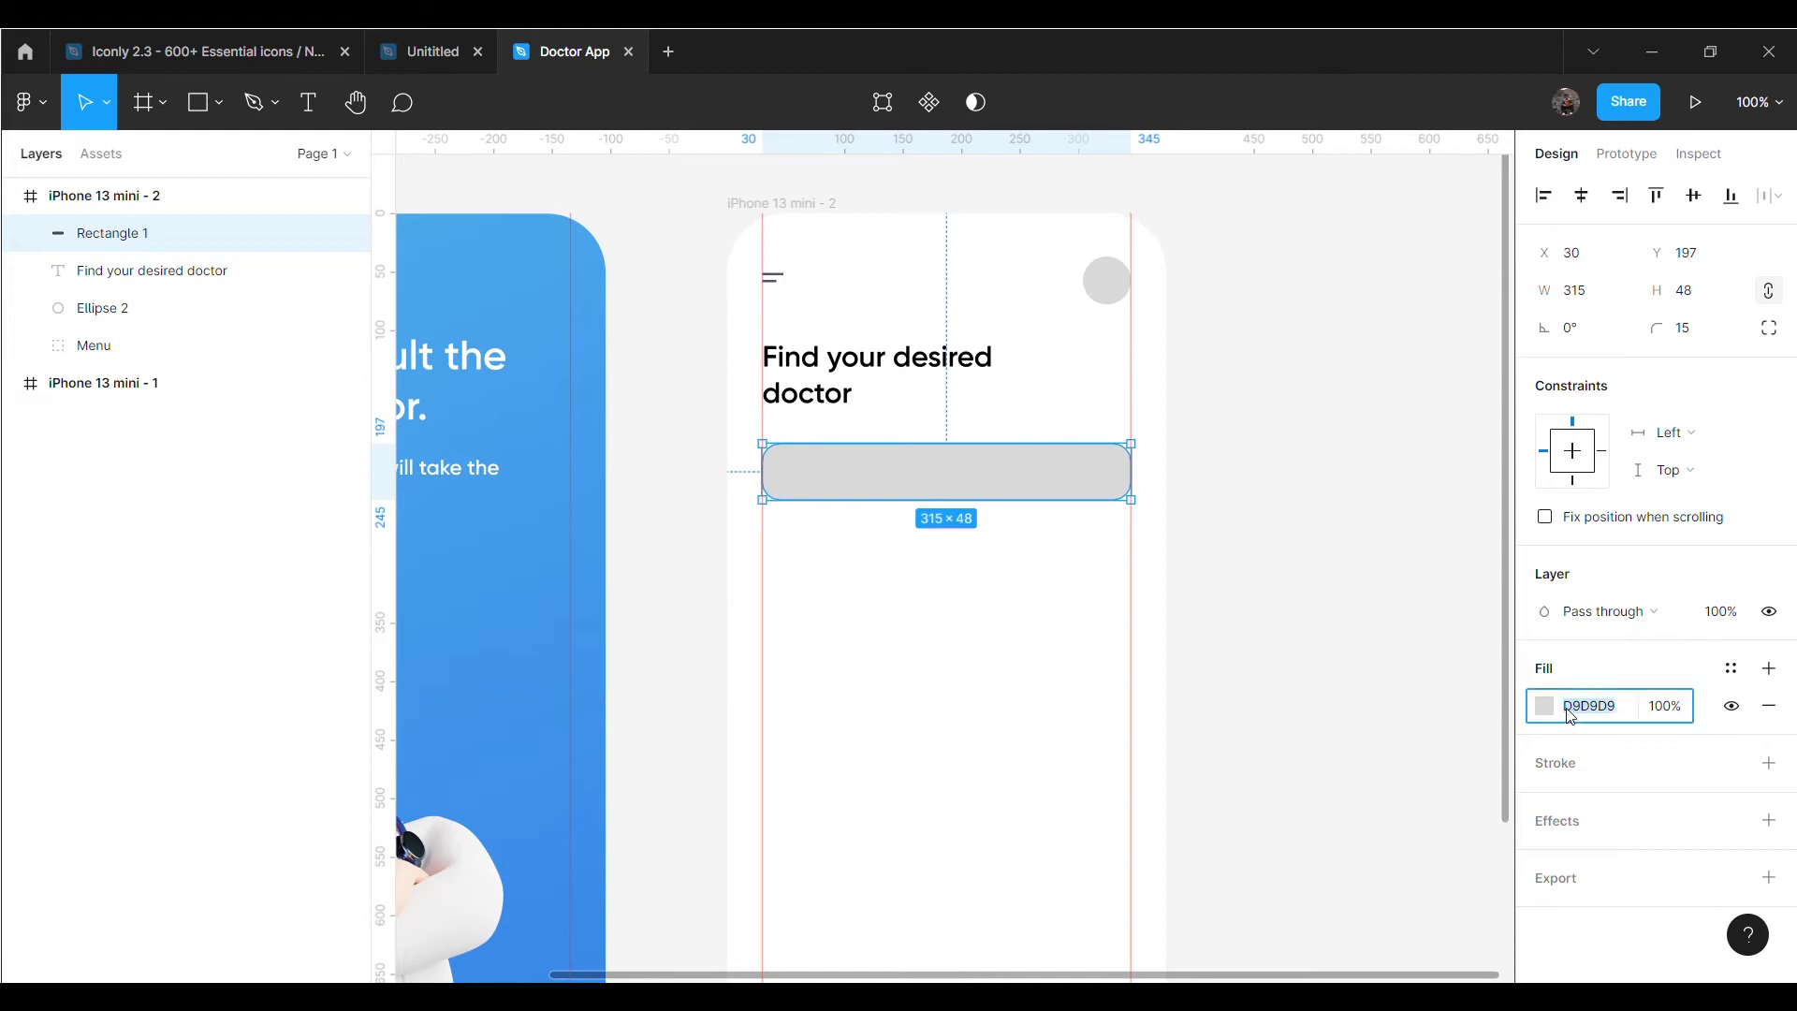
pyautogui.write('F5F5F5')
pyautogui.press('Return')
pyautogui.click(1306, 655)
pyautogui.rightClick(1251, 414)
pyautogui.moveTo(1320, 615)
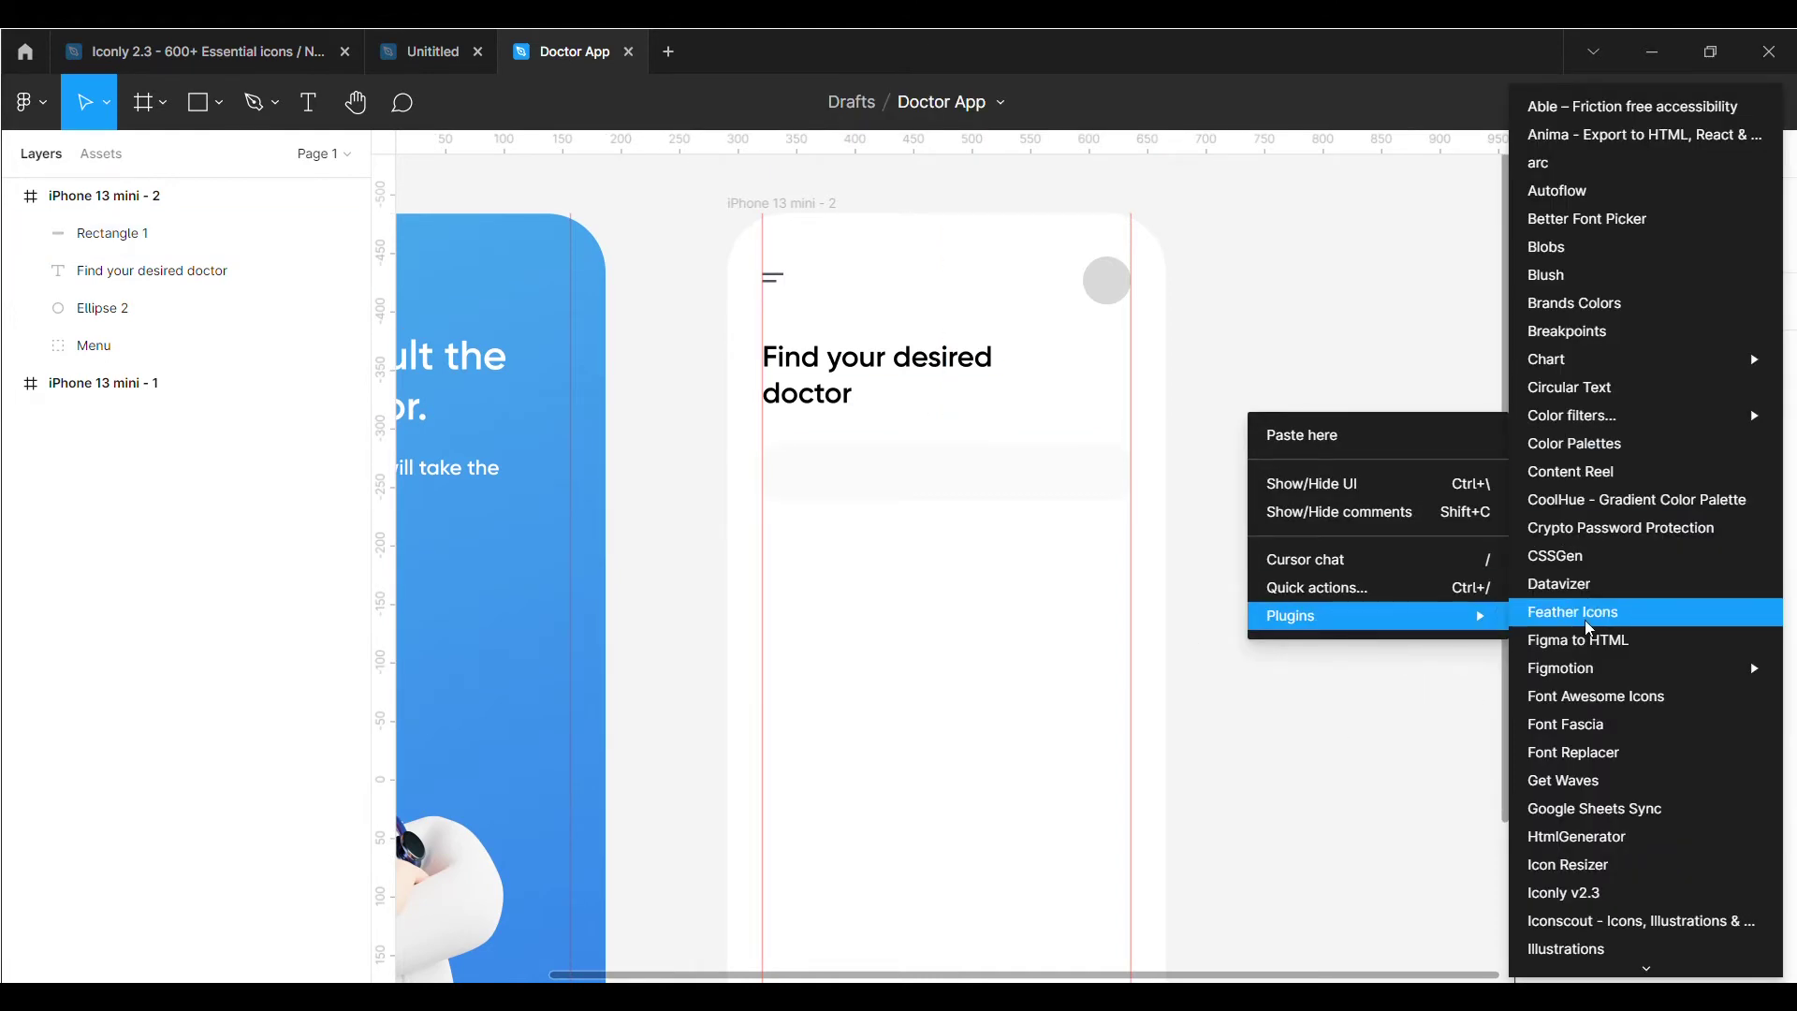
# - Switch to the Iconly 2.3 file and scroll to the Light search icons
pyautogui.click(216, 52)
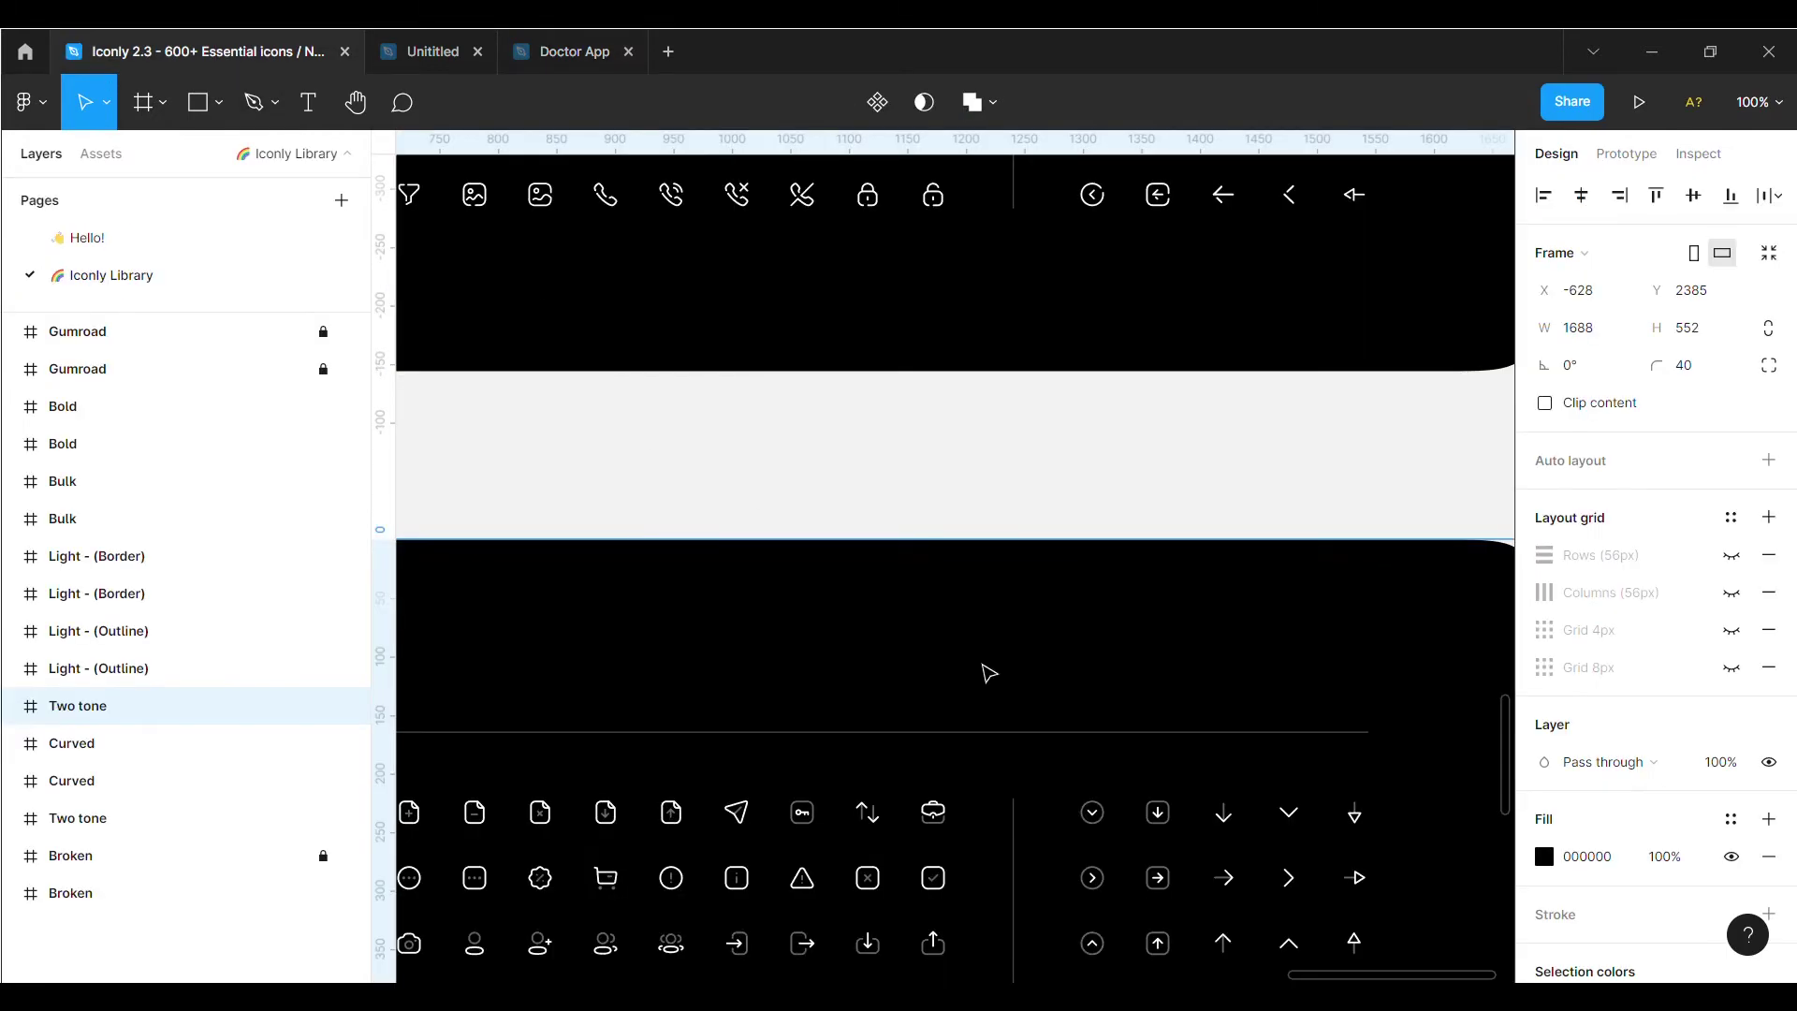
pyautogui.scroll(5, 790, 610)
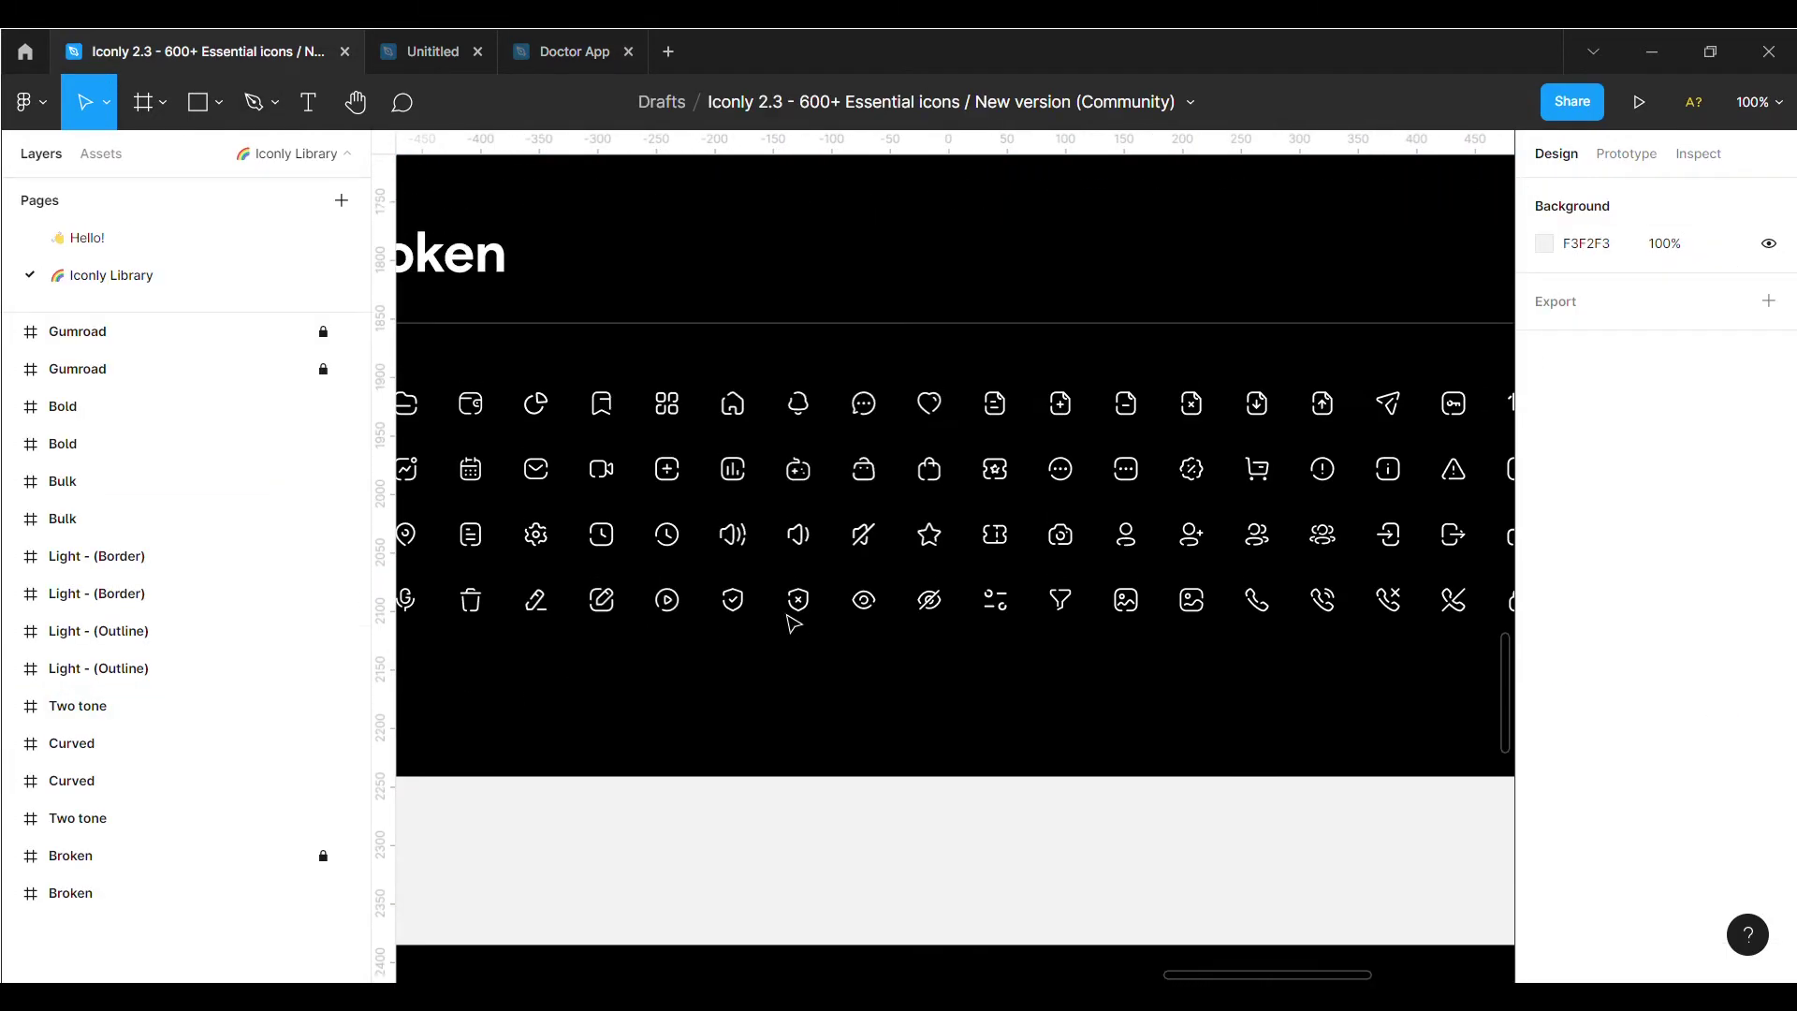
pyautogui.moveTo(1208, 977); pyautogui.dragTo(1146, 976)
pyautogui.scroll(4, 983, 735)
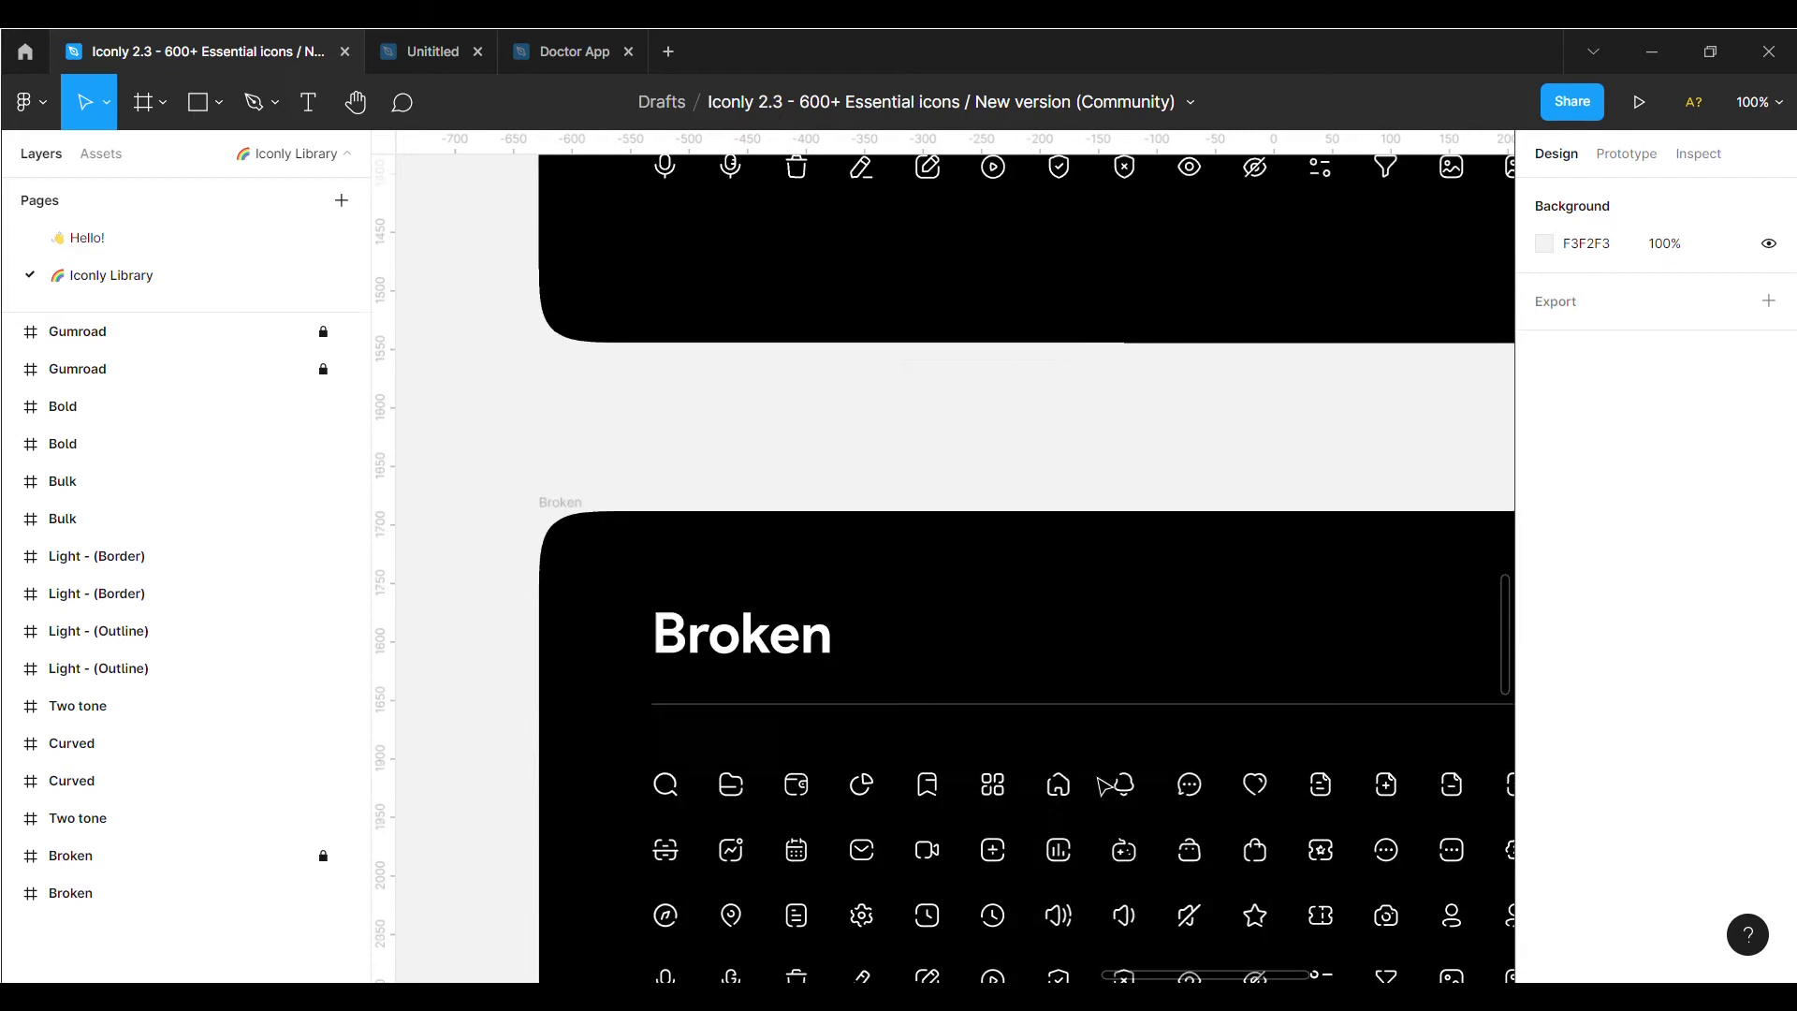
pyautogui.scroll(4, 983, 734)
pyautogui.scroll(3, 755, 604)
pyautogui.scroll(5, 749, 599)
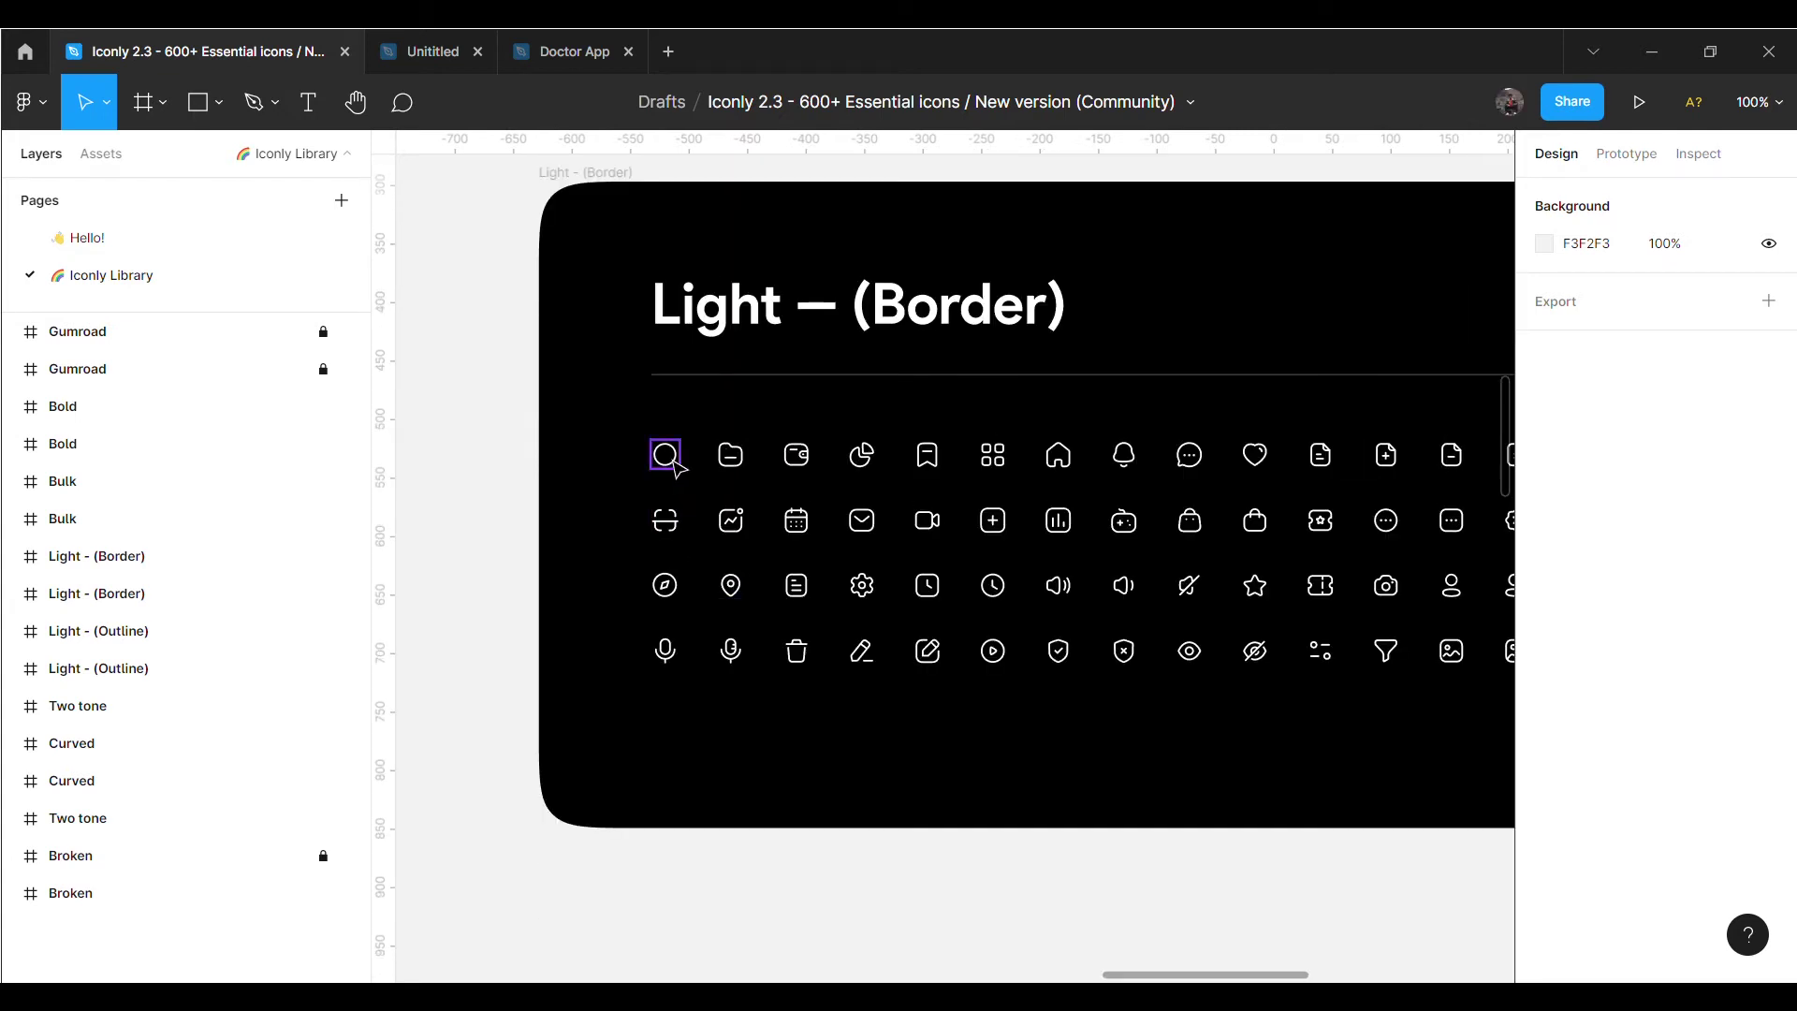
pyautogui.scroll(5, 675, 465)
pyautogui.scroll(5, 673, 497)
pyautogui.scroll(5, 723, 554)
pyautogui.scroll(5, 716, 541)
pyautogui.scroll(-5, 716, 541)
pyautogui.scroll(-5, 739, 599)
# - Copy the Iconly/Light/Search icon and paste it into the second Doctor App frame
pyautogui.click(668, 694)
pyautogui.hotkey('ctrl', 'c')
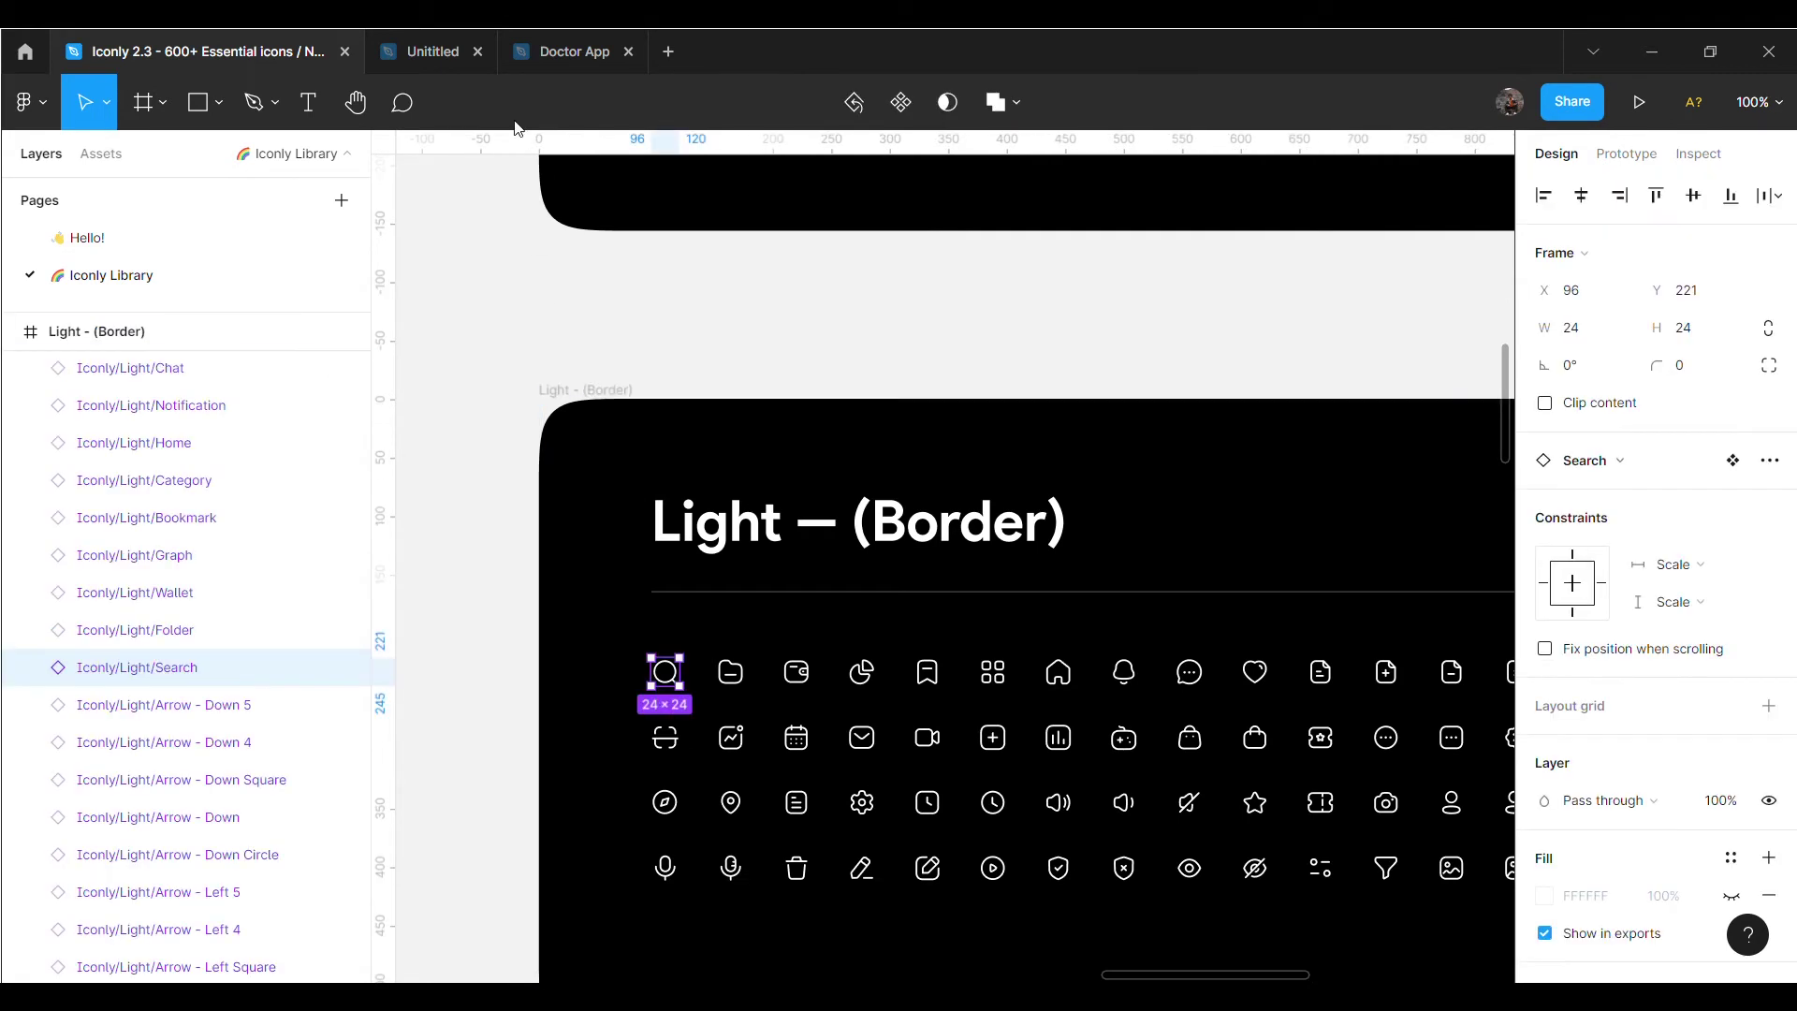
pyautogui.click(561, 51)
pyautogui.click(1303, 609)
pyautogui.hotkey('ctrl', 'v')
pyautogui.scroll(-3, 1615, 823)
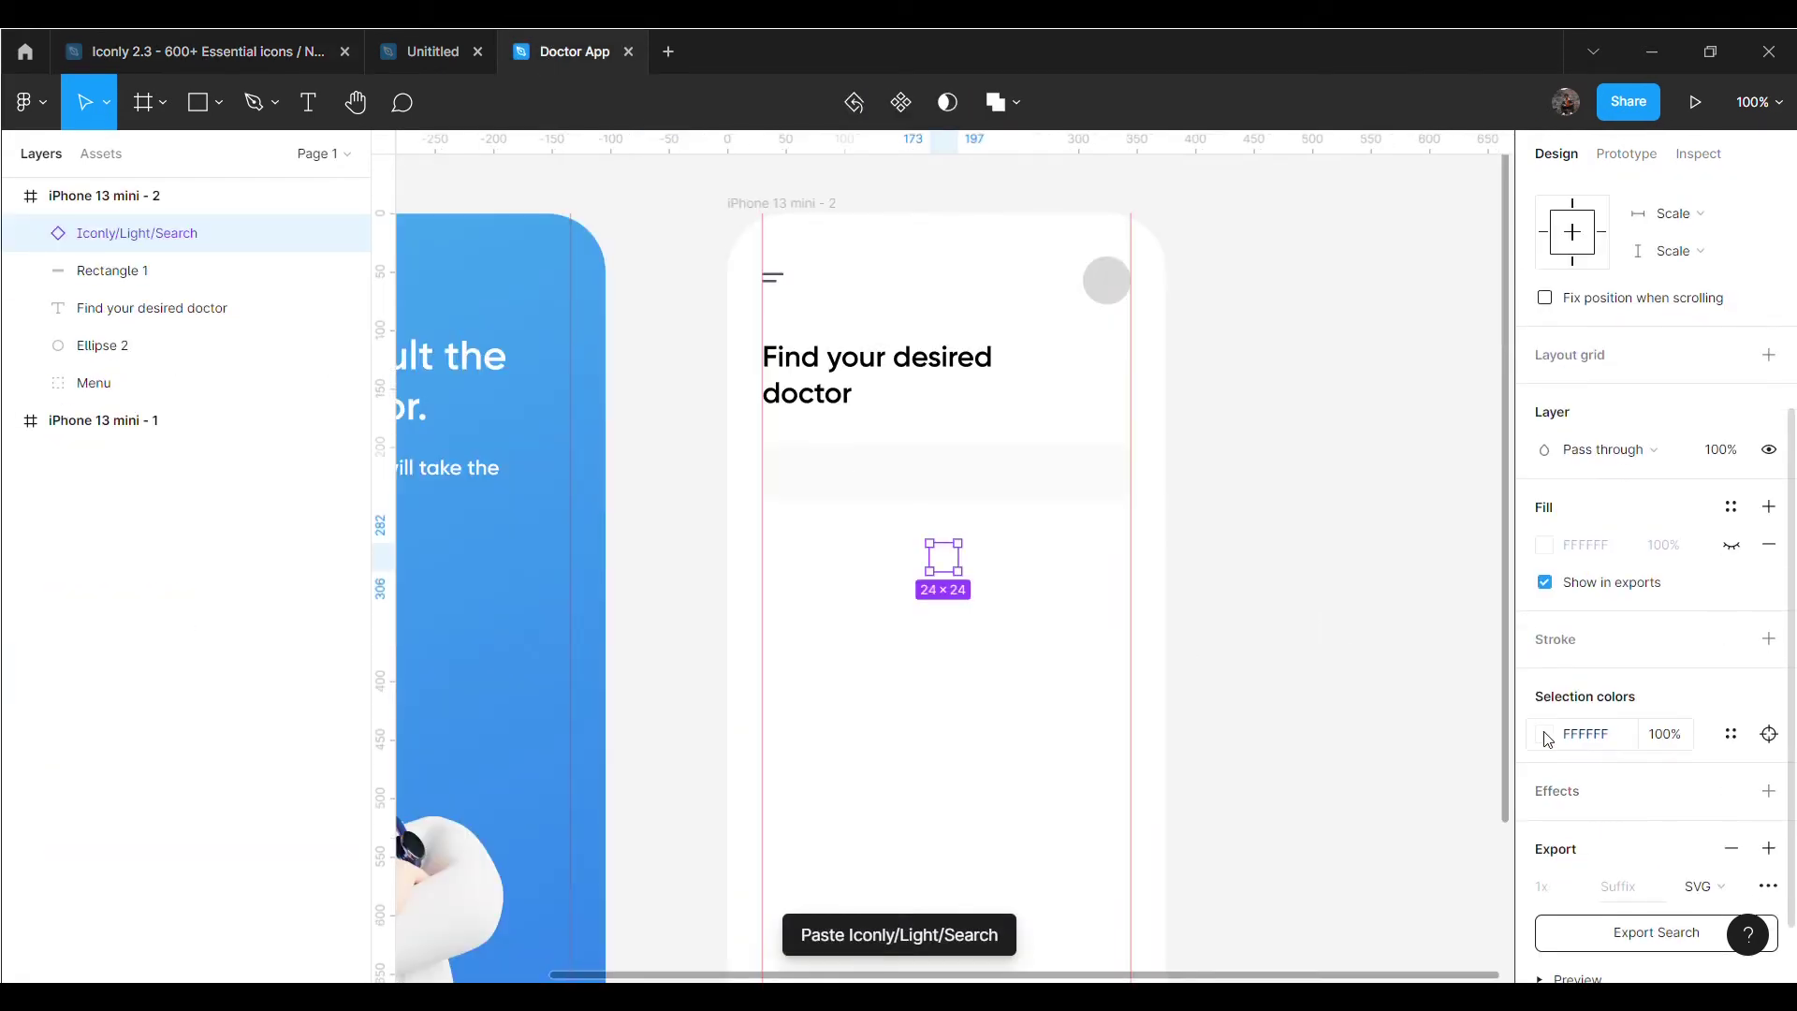
# - Move the search icon up-left toward the search bar
pyautogui.click(1545, 732)
pyautogui.click(954, 607)
pyautogui.moveTo(950, 565); pyautogui.dragTo(797, 479)
pyautogui.click(1239, 606)
# - Add a 'Search' text layer at size 18 and drag it into the search bar
pyautogui.click(310, 110)
pyautogui.click(1275, 484)
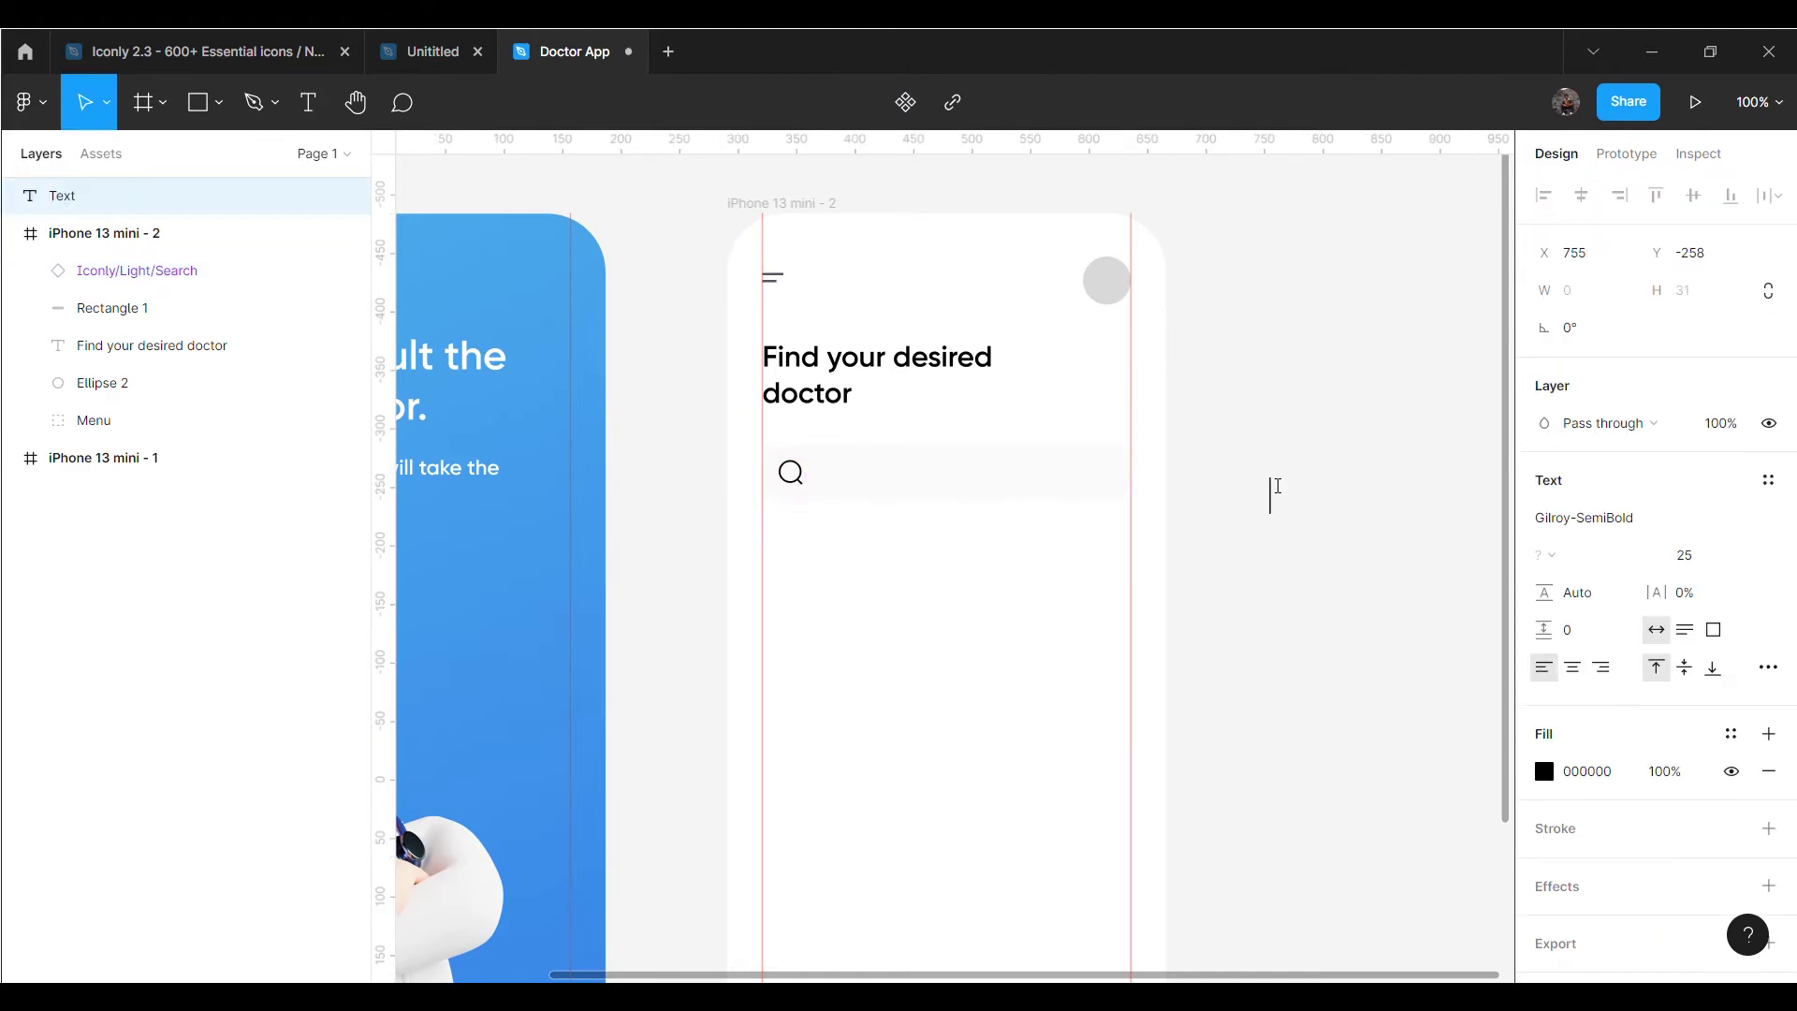
pyautogui.write('Search')
pyautogui.press('Escape')
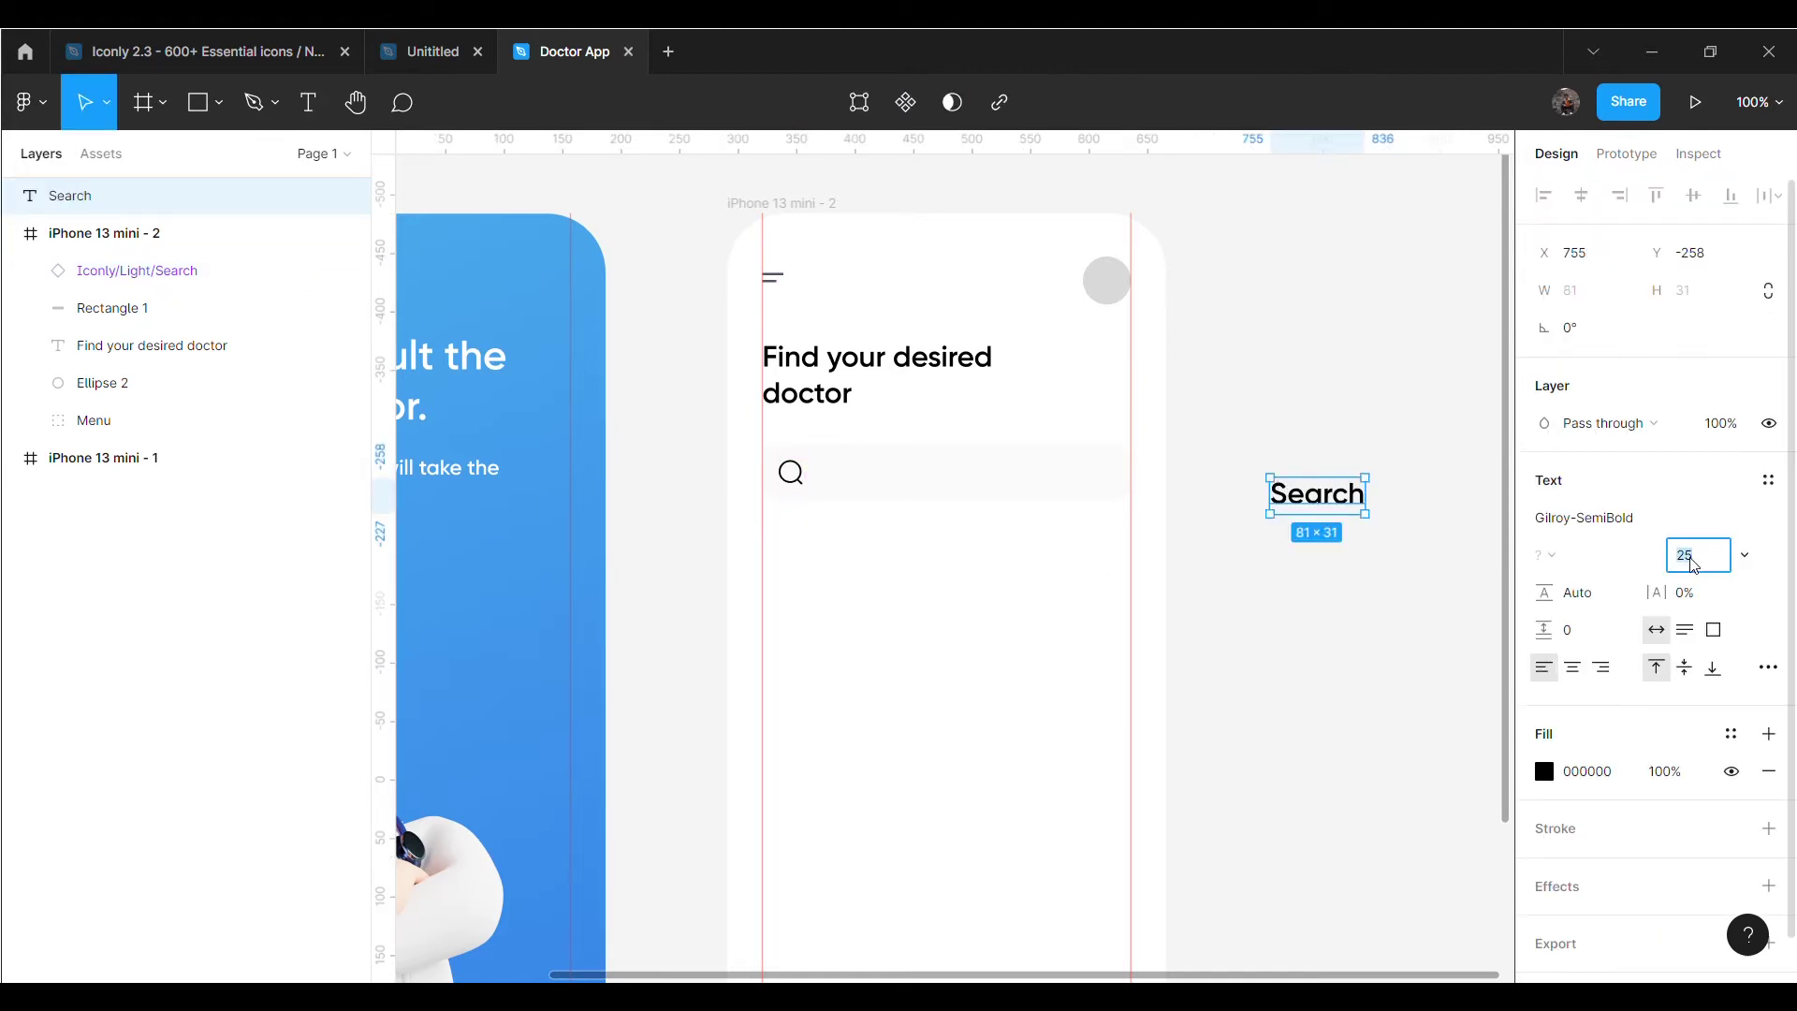
pyautogui.write('18')
pyautogui.press('Return')
pyautogui.click(1345, 529)
pyautogui.moveTo(1325, 510); pyautogui.dragTo(890, 482)
pyautogui.click(1311, 608)
# - Make the Search placeholder size 16 and grey A0A0A0
pyautogui.click(863, 464)
pyautogui.write('16')
pyautogui.press('Return')
pyautogui.click(1591, 959)
pyautogui.write('A0A0A0')
pyautogui.press('Return')
pyautogui.click(1316, 542)
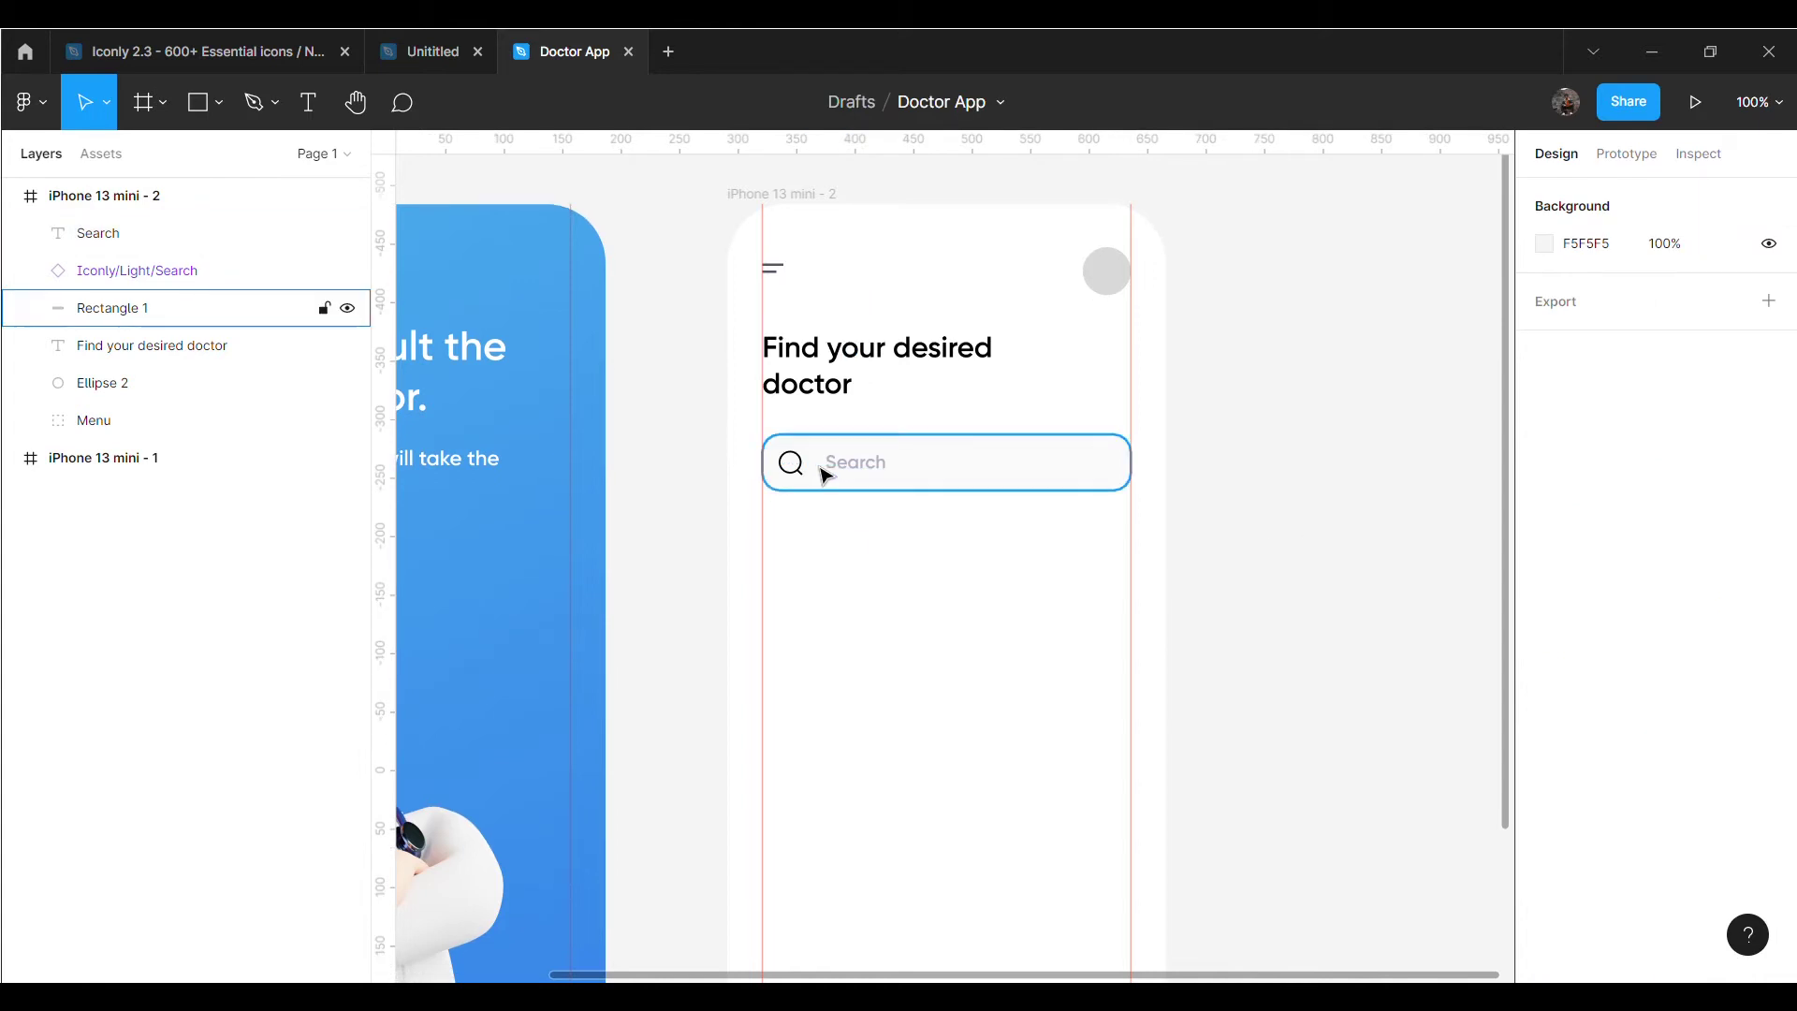
# - Recolour the magnifier icon grey A0A0A0, then darker 1C1A41
pyautogui.click(791, 462)
pyautogui.scroll(-5, 1605, 674)
pyautogui.click(1587, 667)
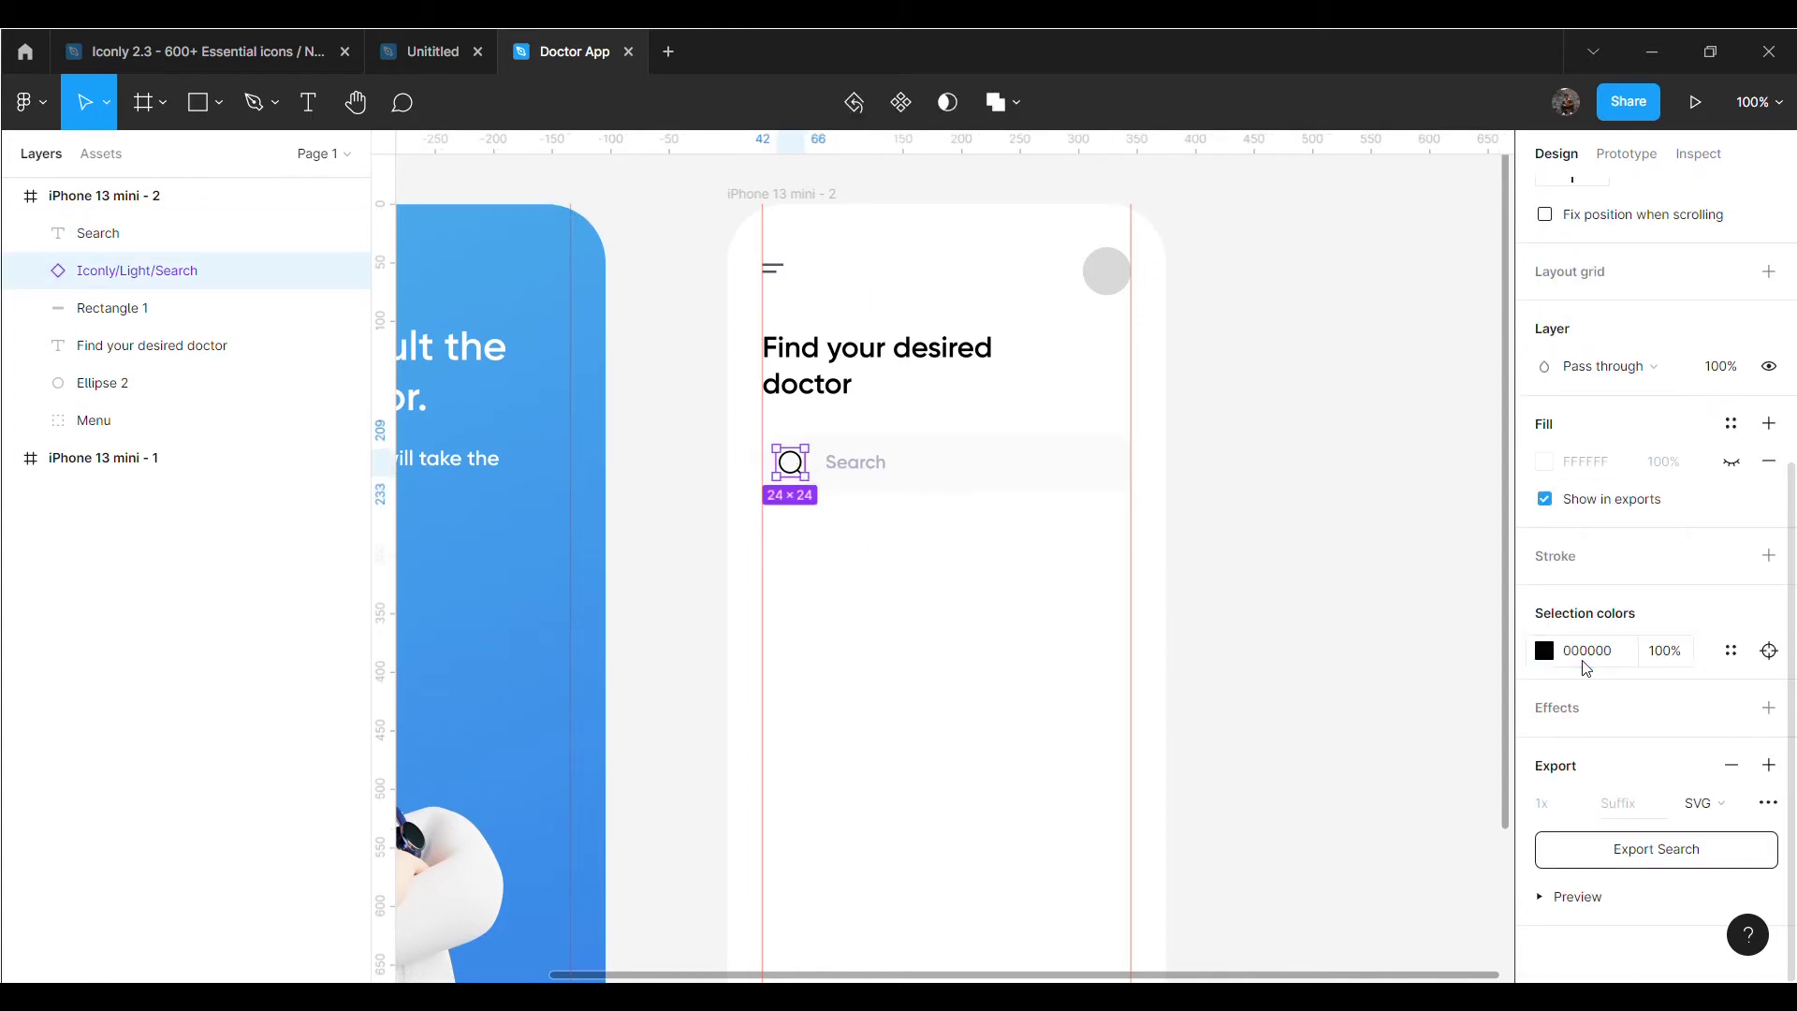
pyautogui.write('A0A0A0')
pyautogui.press('Return')
pyautogui.click(1364, 567)
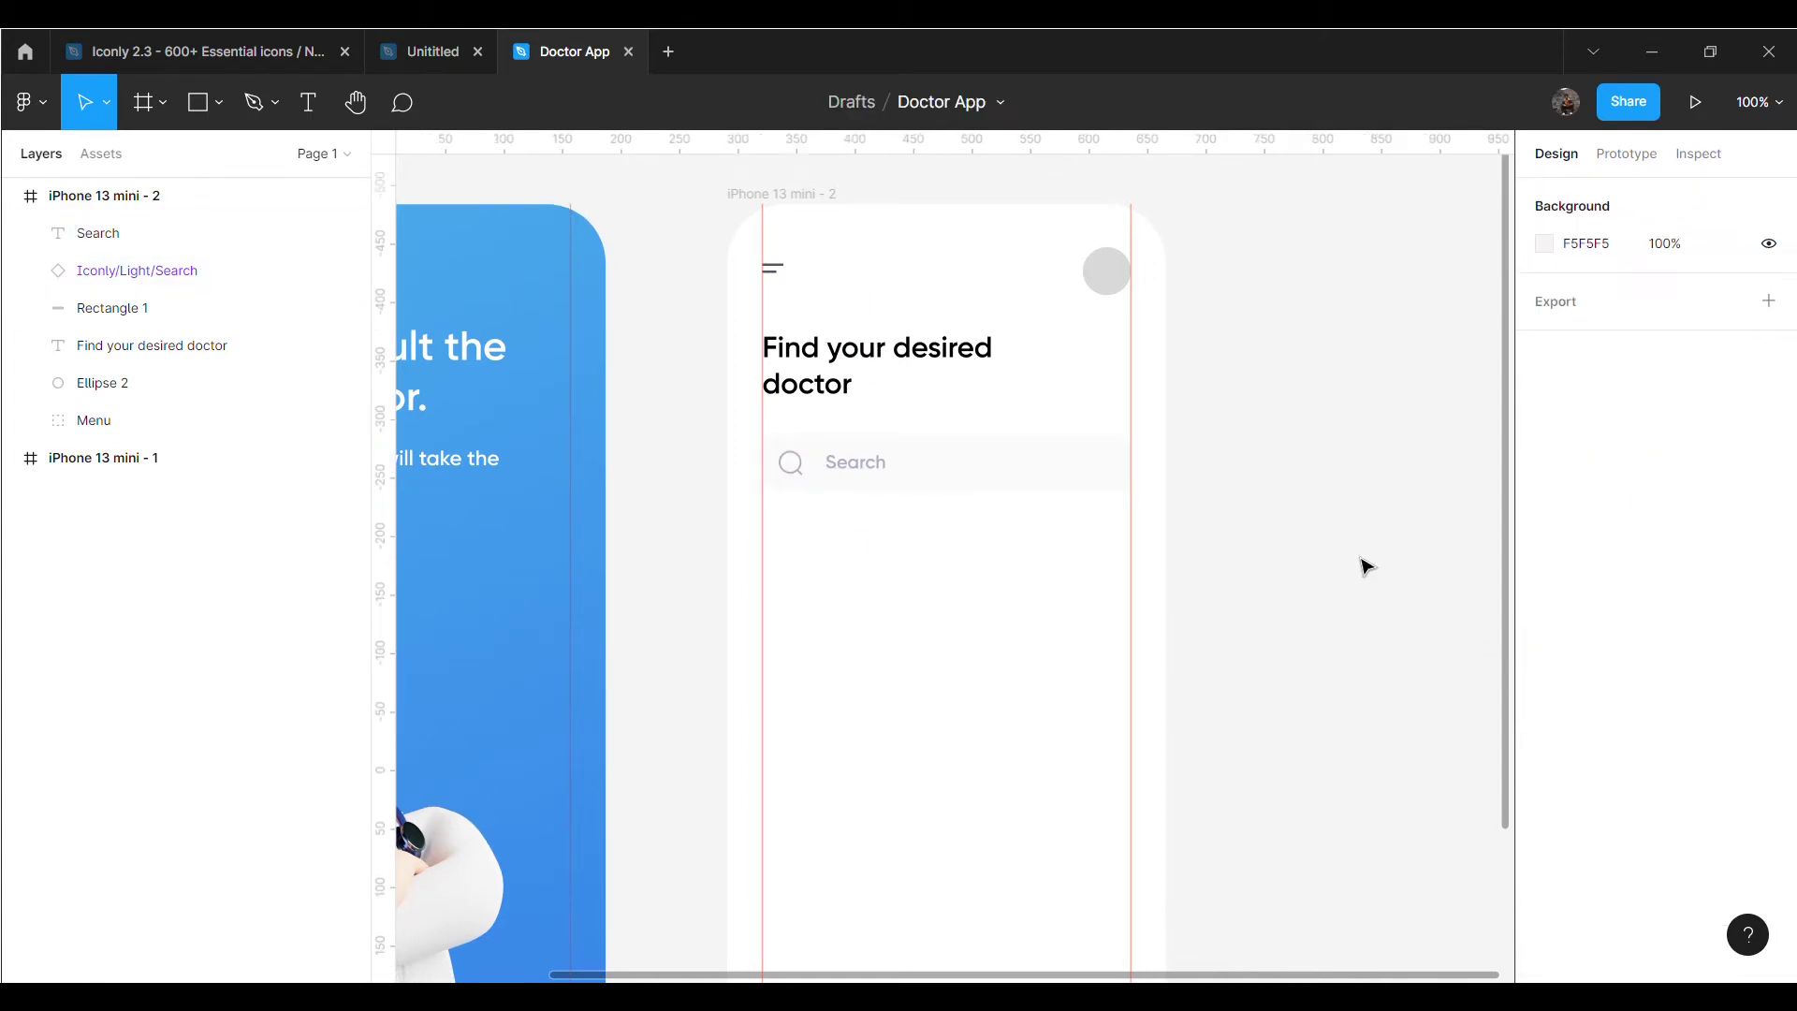
pyautogui.scroll(-1, 1380, 560)
pyautogui.click(791, 439)
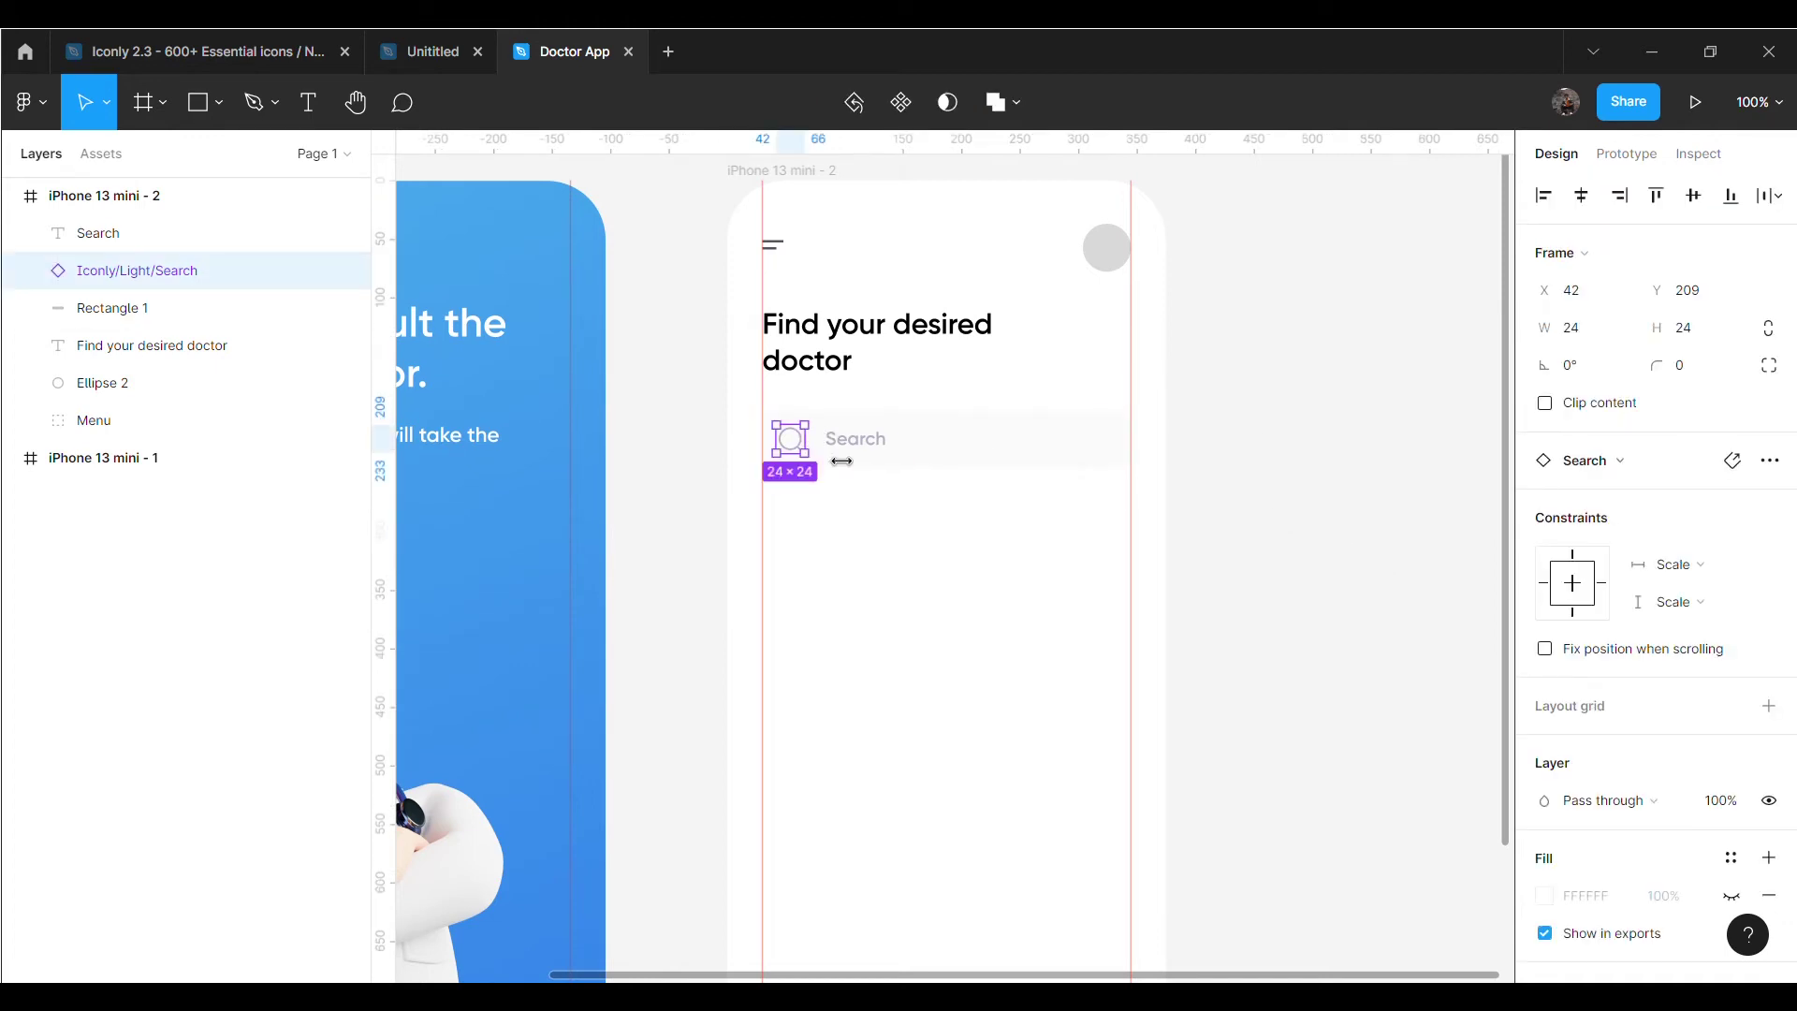
pyautogui.write('1C1A41')
pyautogui.press('Return')
pyautogui.click(1436, 590)
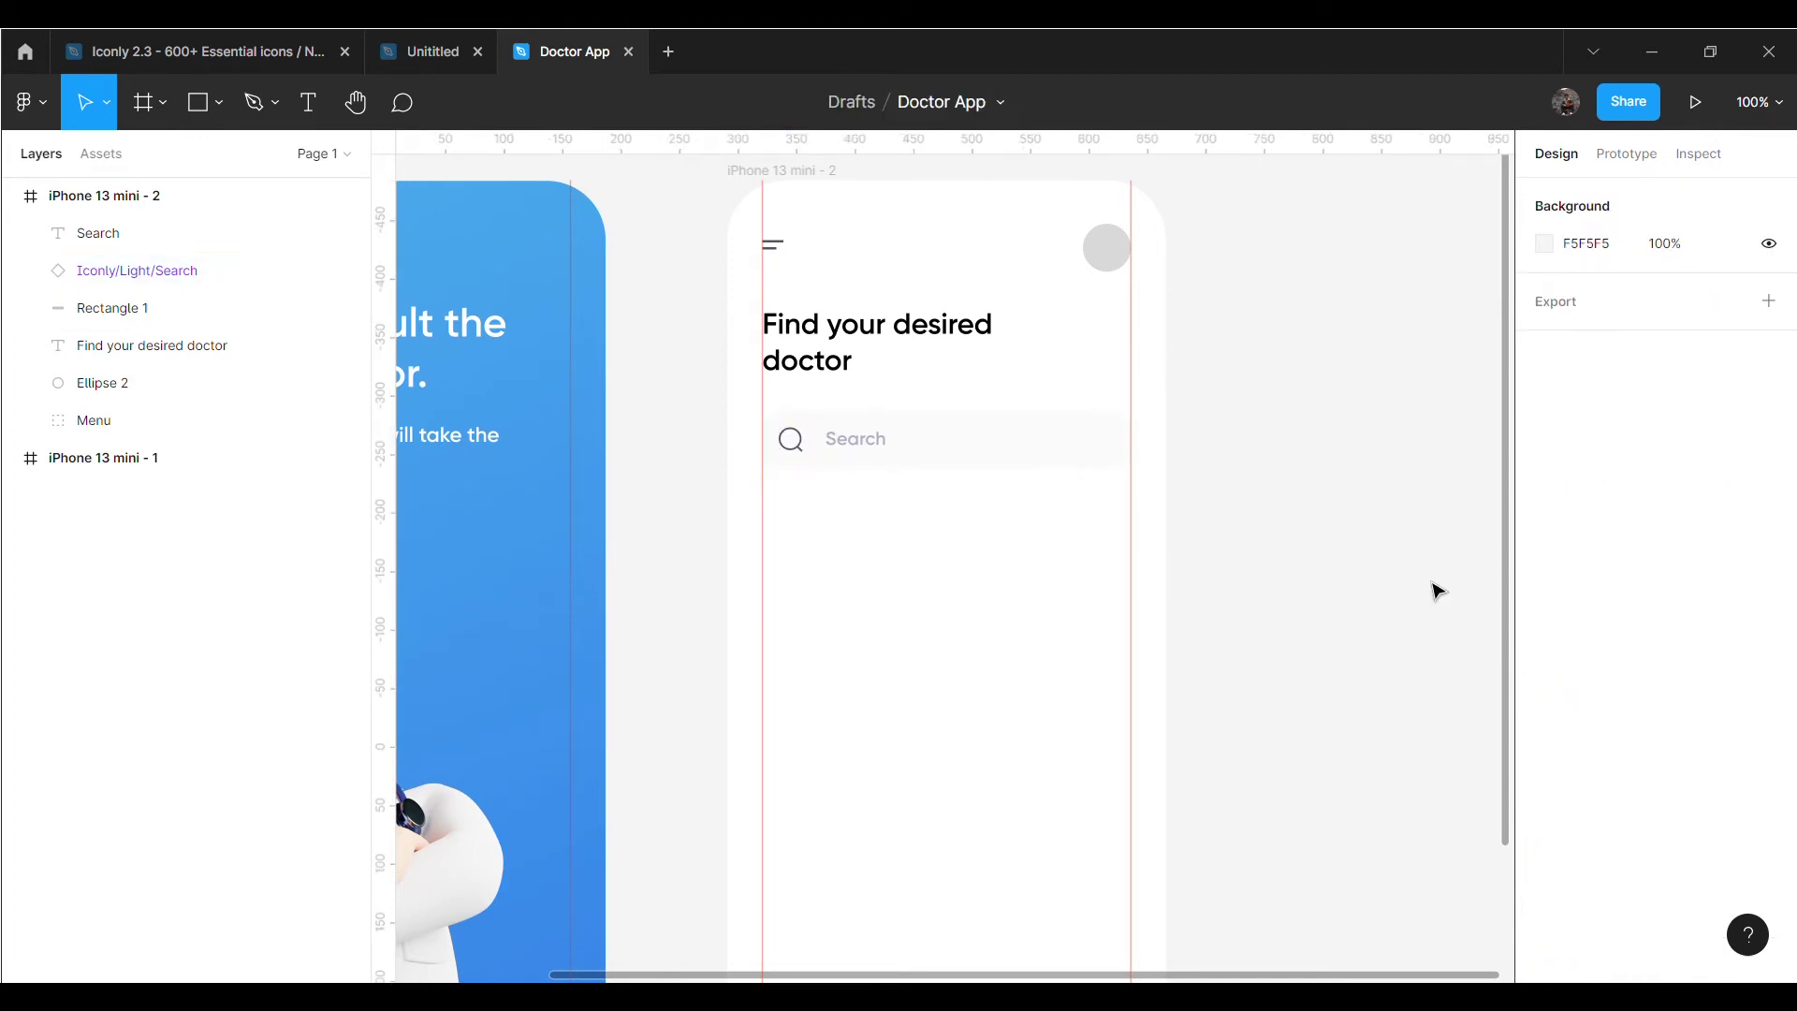
pyautogui.scroll(-1, 1256, 501)
# - Paste the Search_icon group at the left of the search field
pyautogui.click(855, 426)
pyautogui.hotkey('ctrl', 'v')
pyautogui.moveTo(950, 561); pyautogui.dragTo(805, 417)
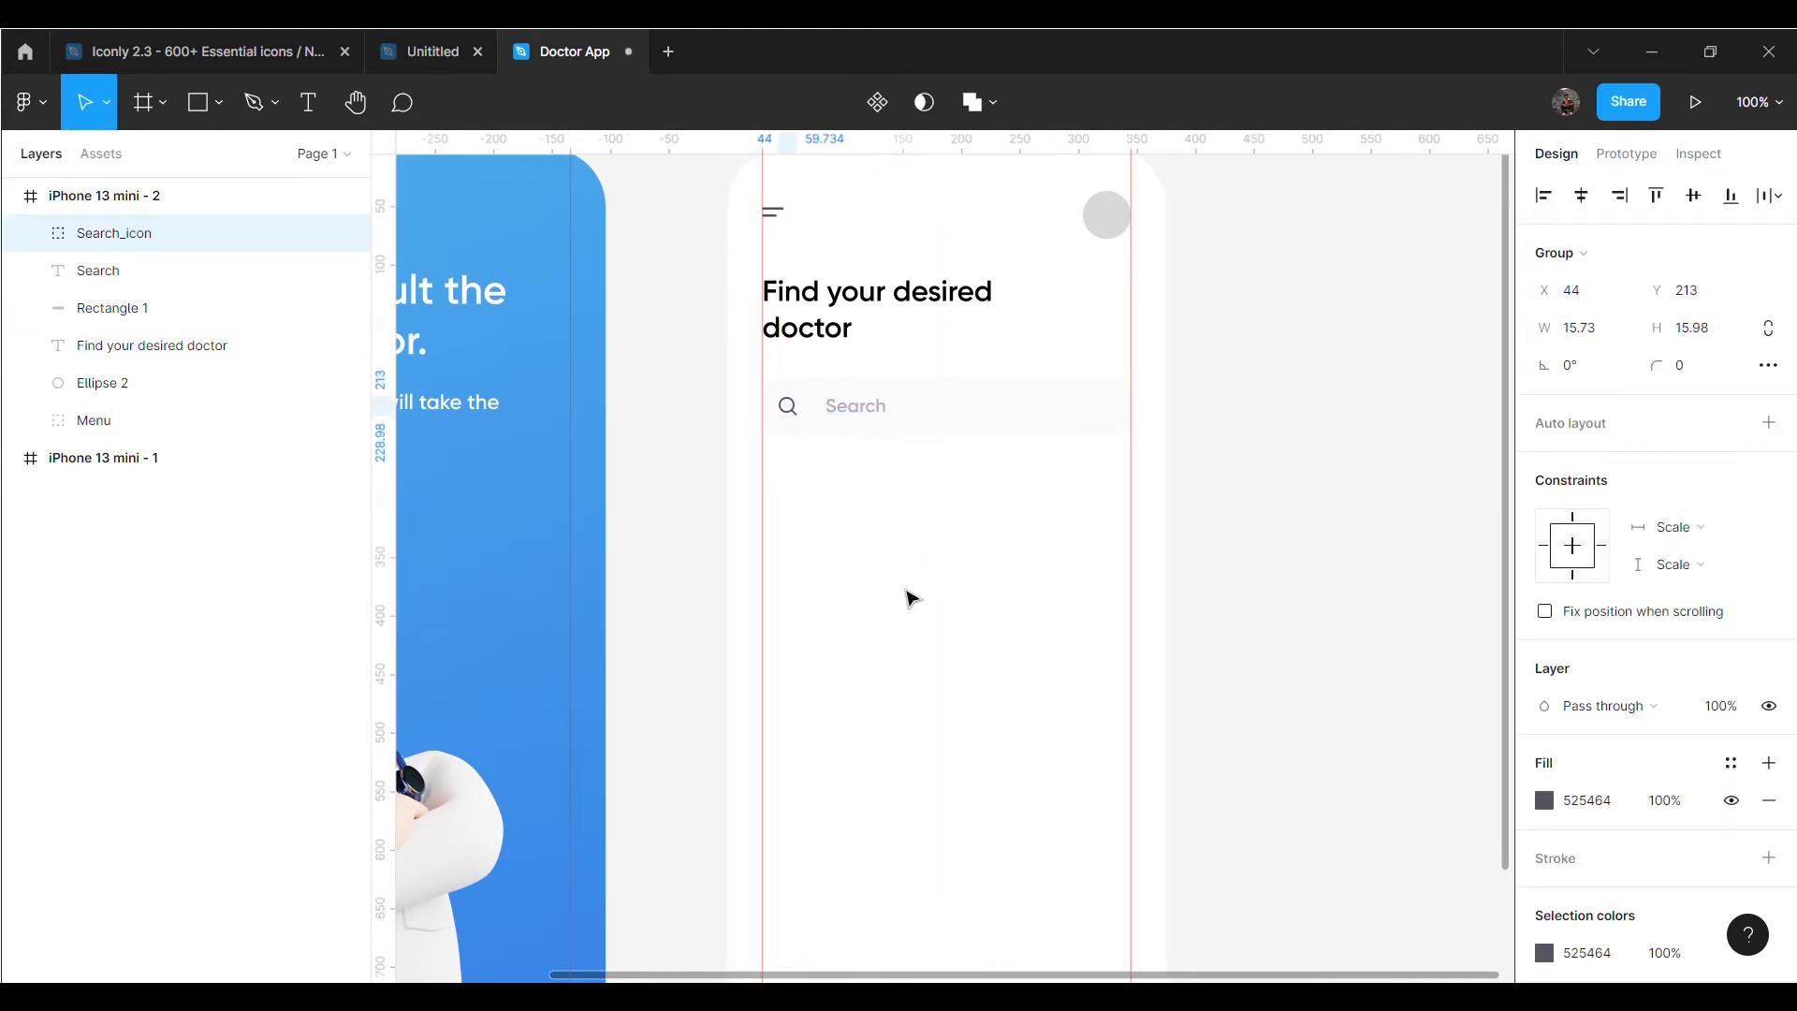
pyautogui.click(862, 412)
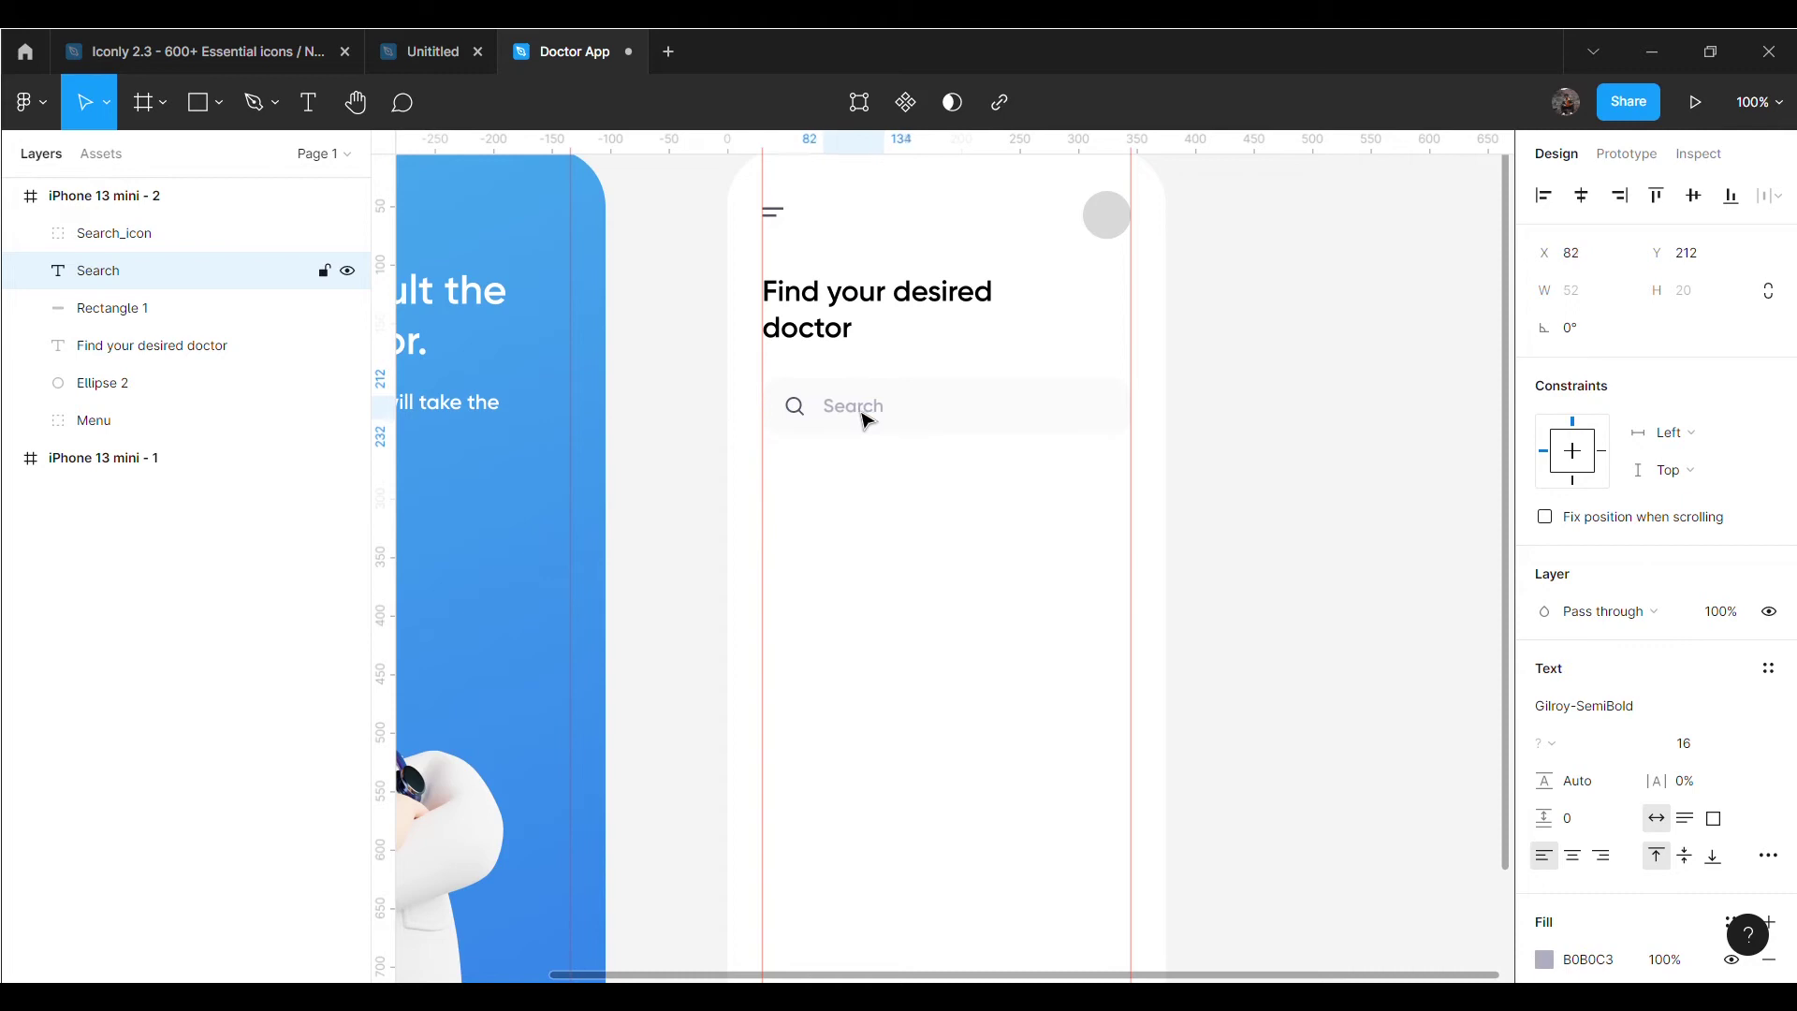
pyautogui.click(1196, 485)
pyautogui.scroll(1, 1248, 553)
pyautogui.click(215, 54)
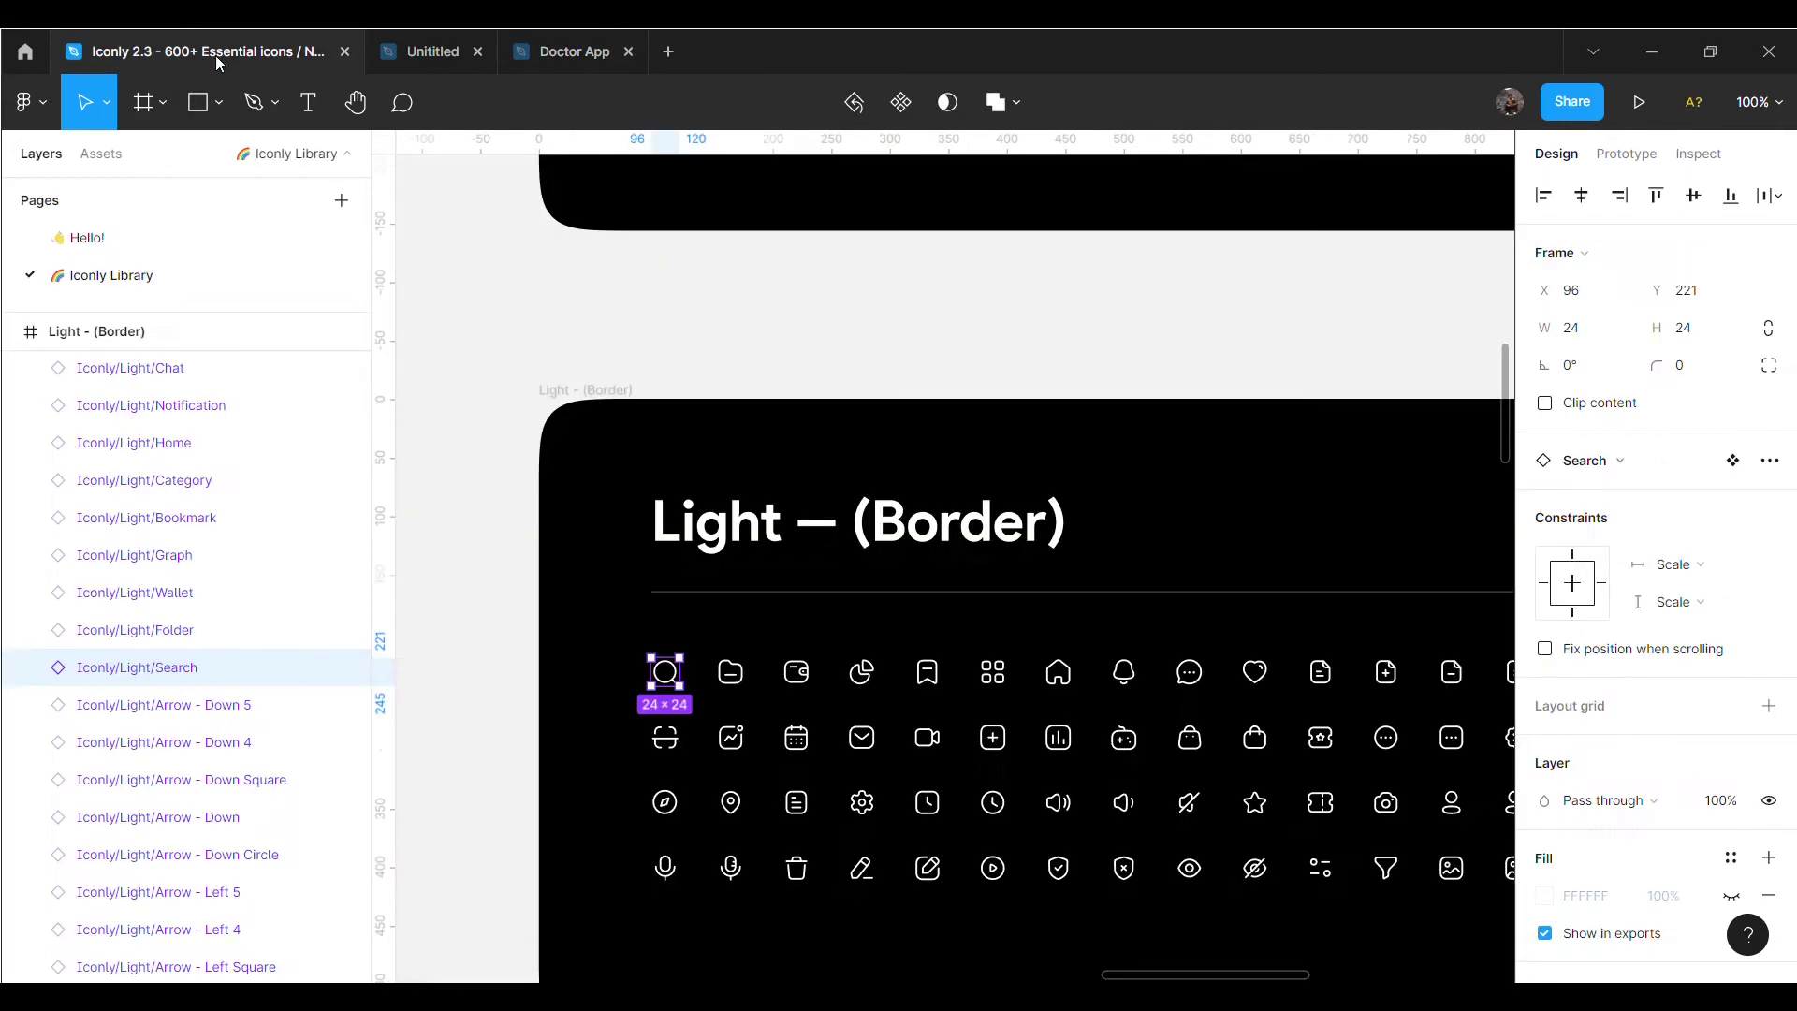
# - Copy the Iconly Light Filter icon and paste it into the Doctor App frame
pyautogui.moveTo(1136, 978); pyautogui.dragTo(1296, 977)
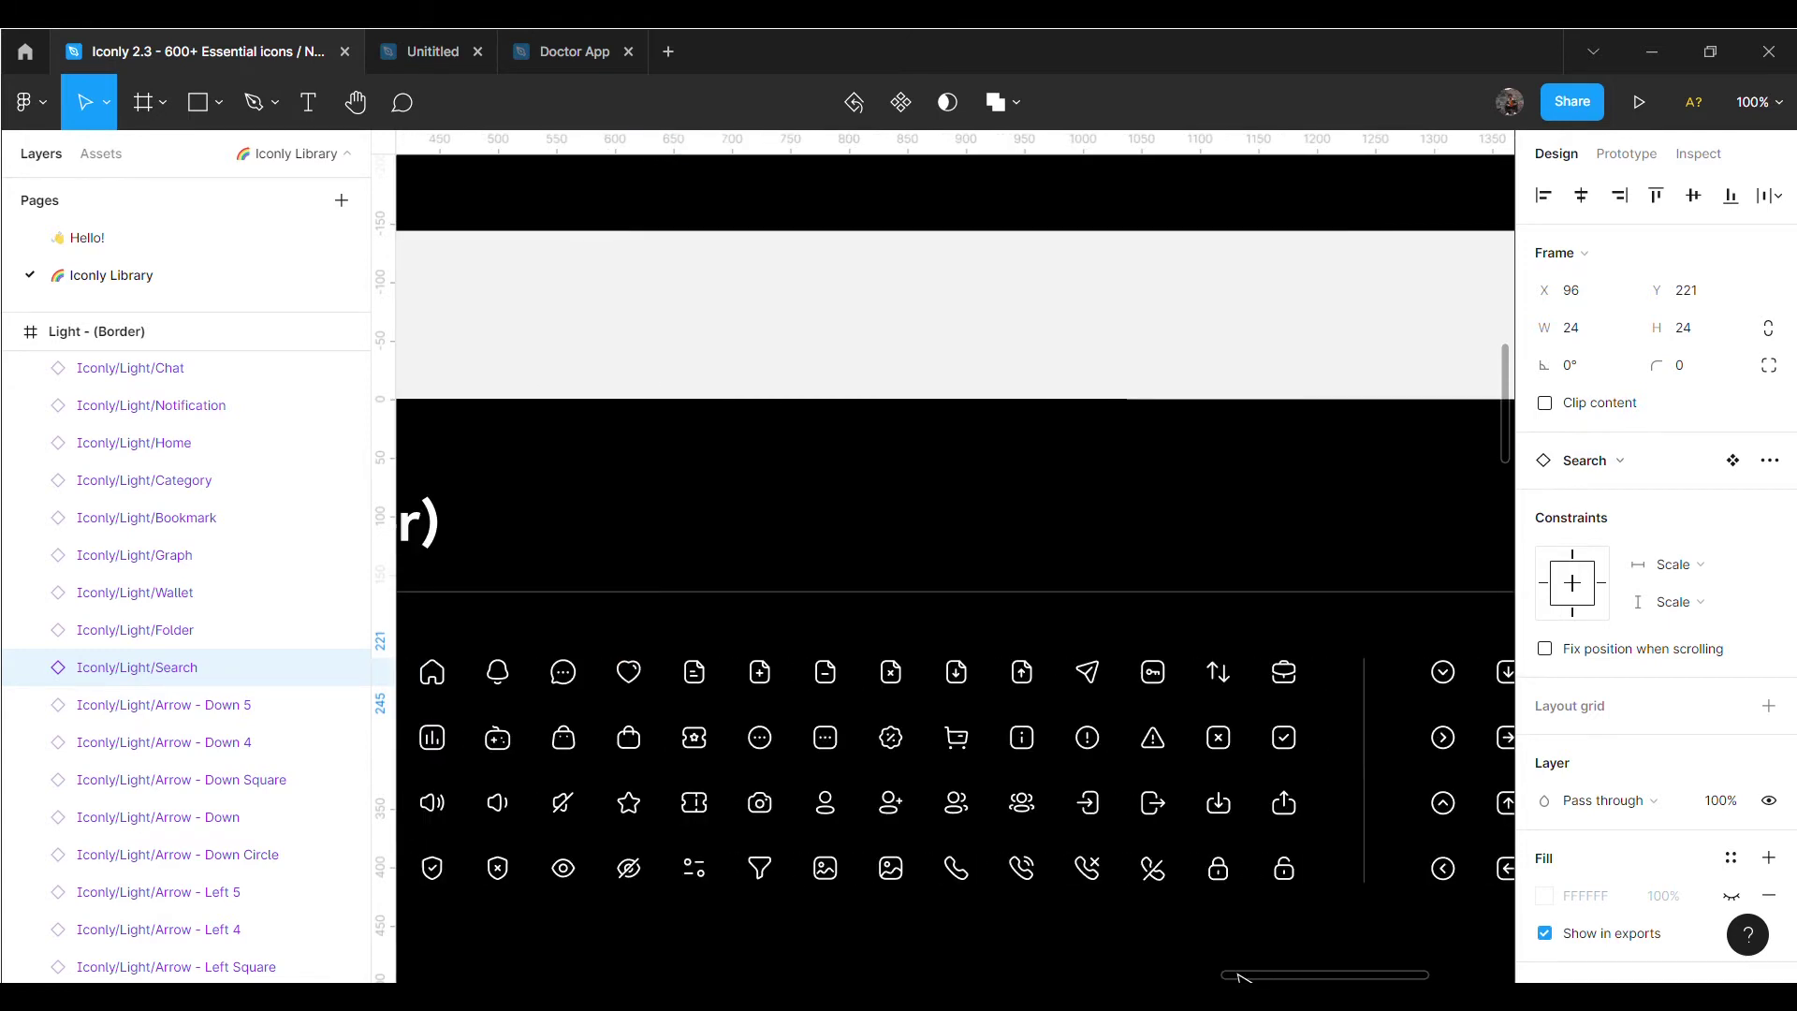
pyautogui.moveTo(1297, 977); pyautogui.dragTo(1231, 977)
pyautogui.click(841, 872)
pyautogui.hotkey('ctrl', 'c')
pyautogui.hotkey('ctrl', 'Tab')
pyautogui.hotkey('ctrl', 'Tab')
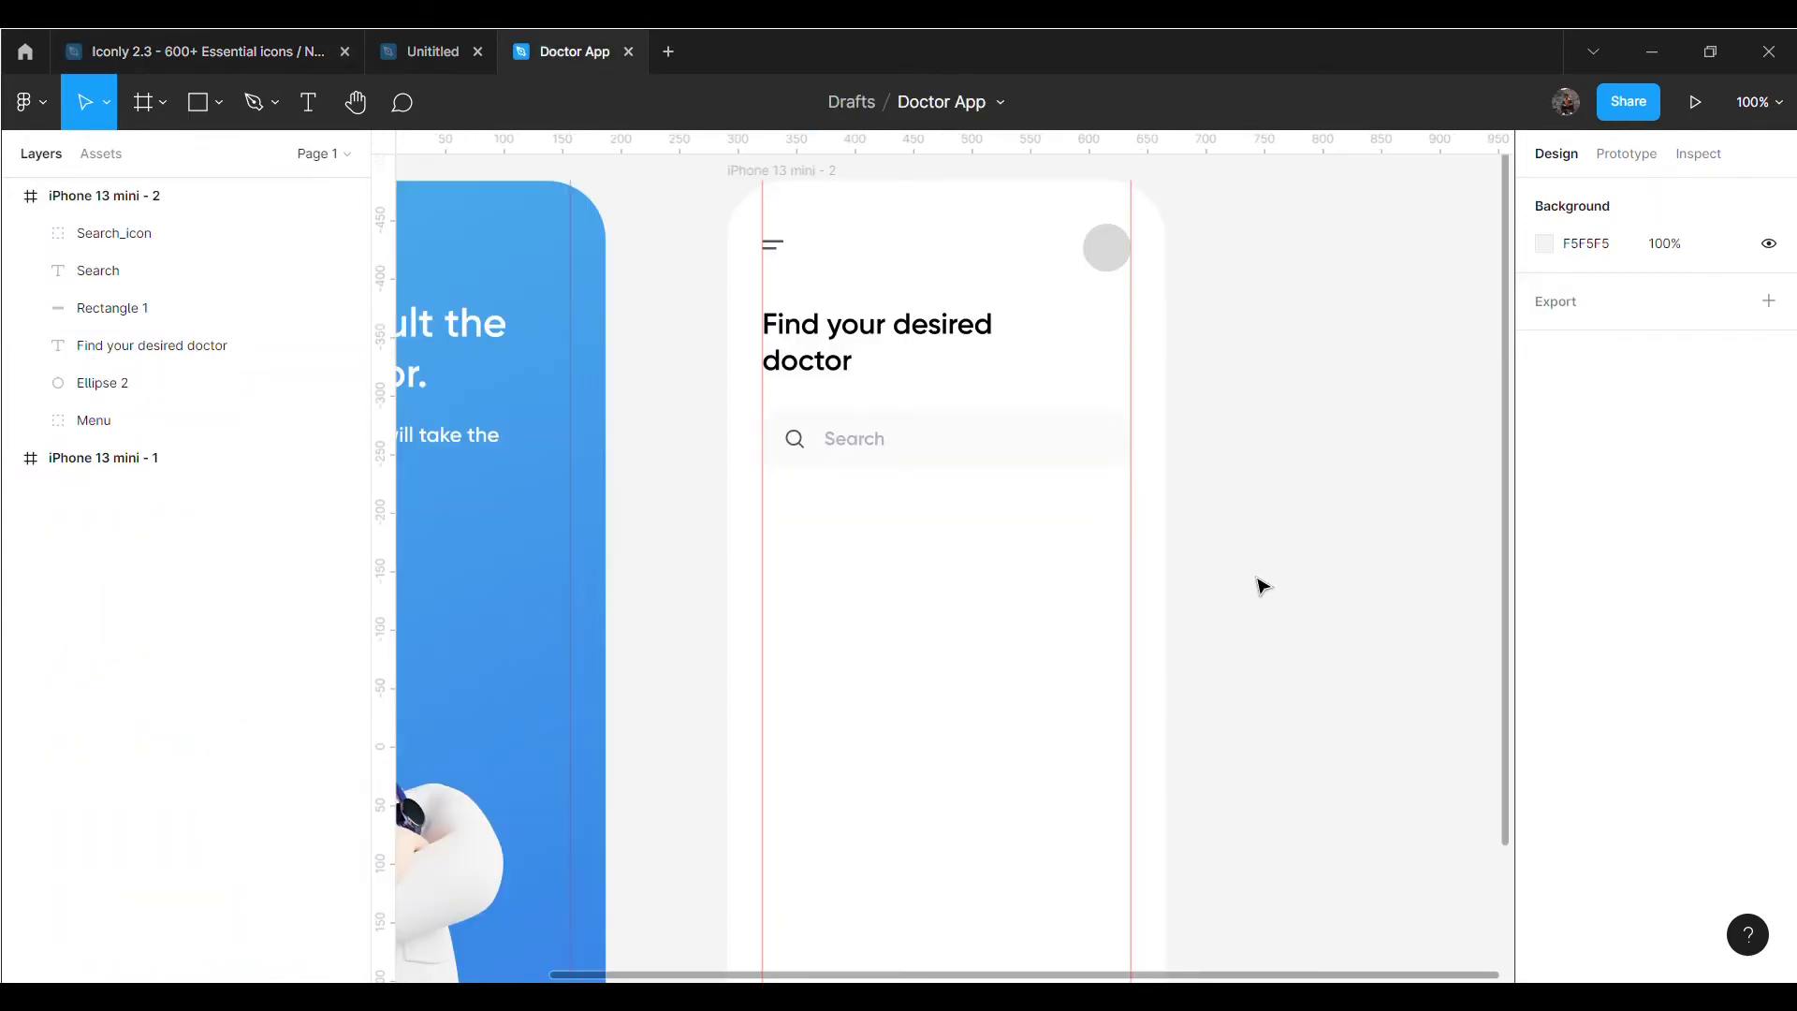
pyautogui.hotkey('ctrl', 'v')
# - Place the Filter icon at the search bar's right end and colour it 525454
pyautogui.scroll(-5, 1653, 857)
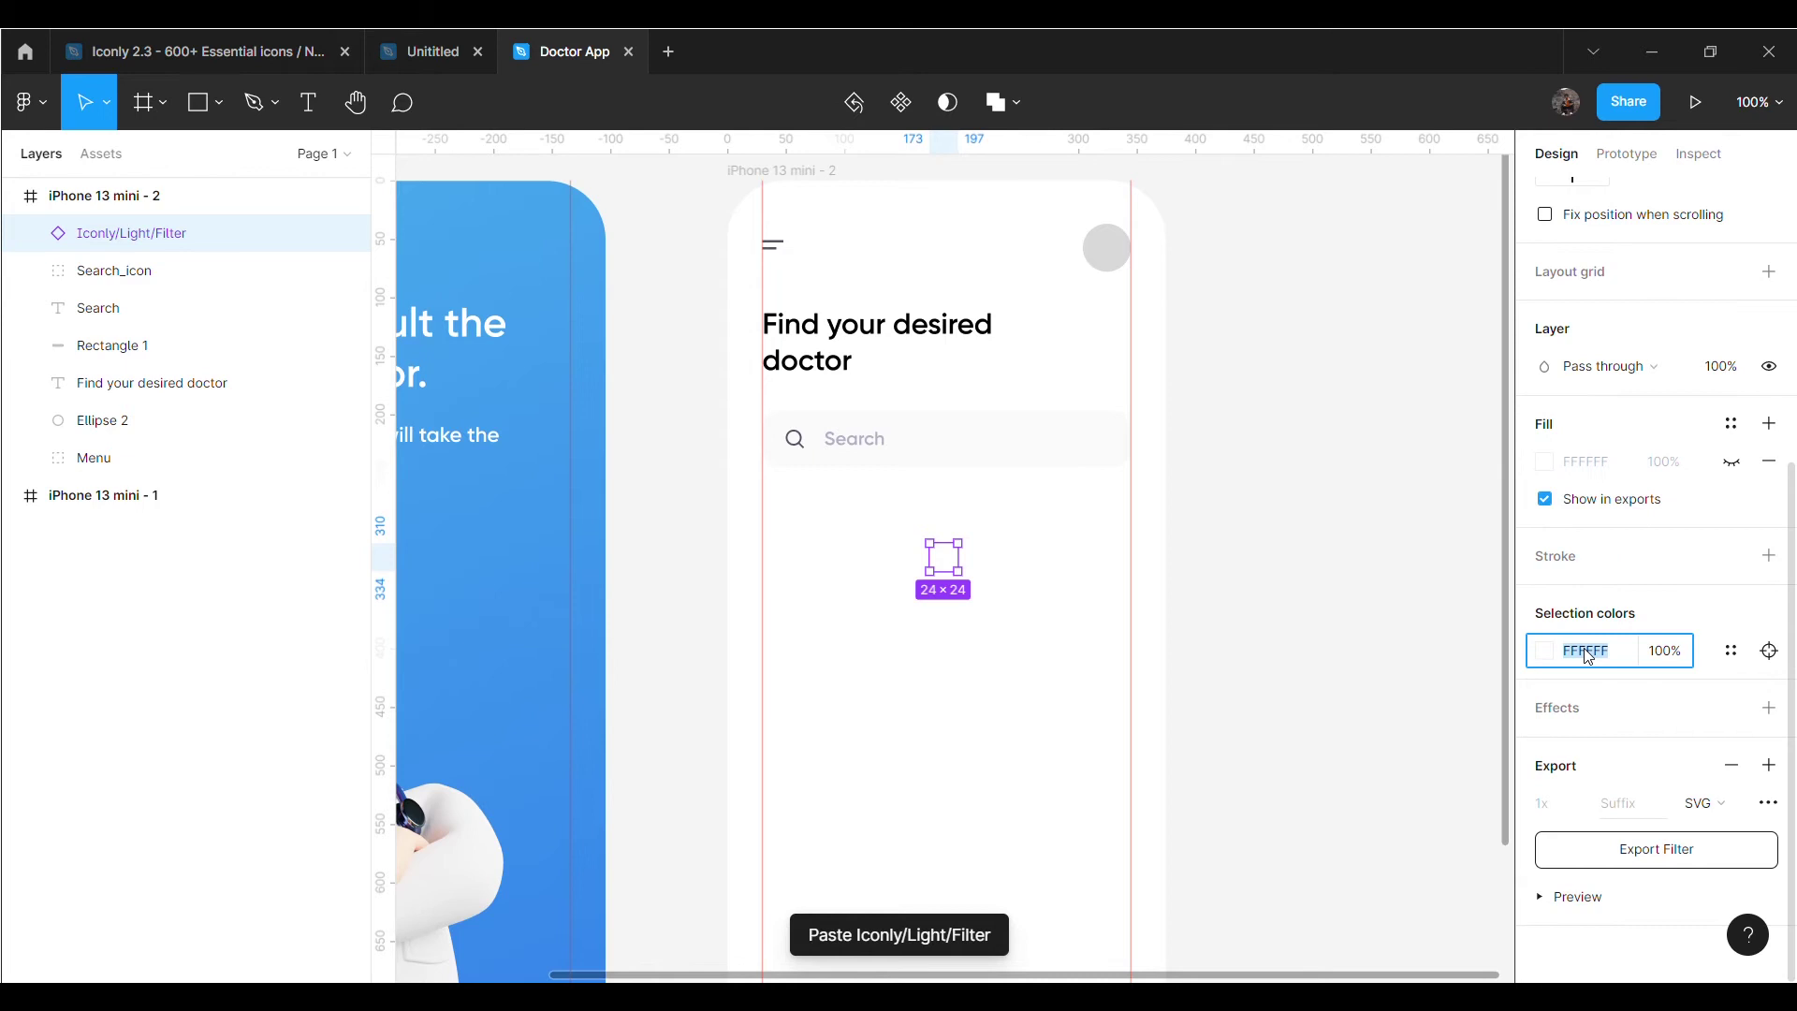
pyautogui.click(1429, 597)
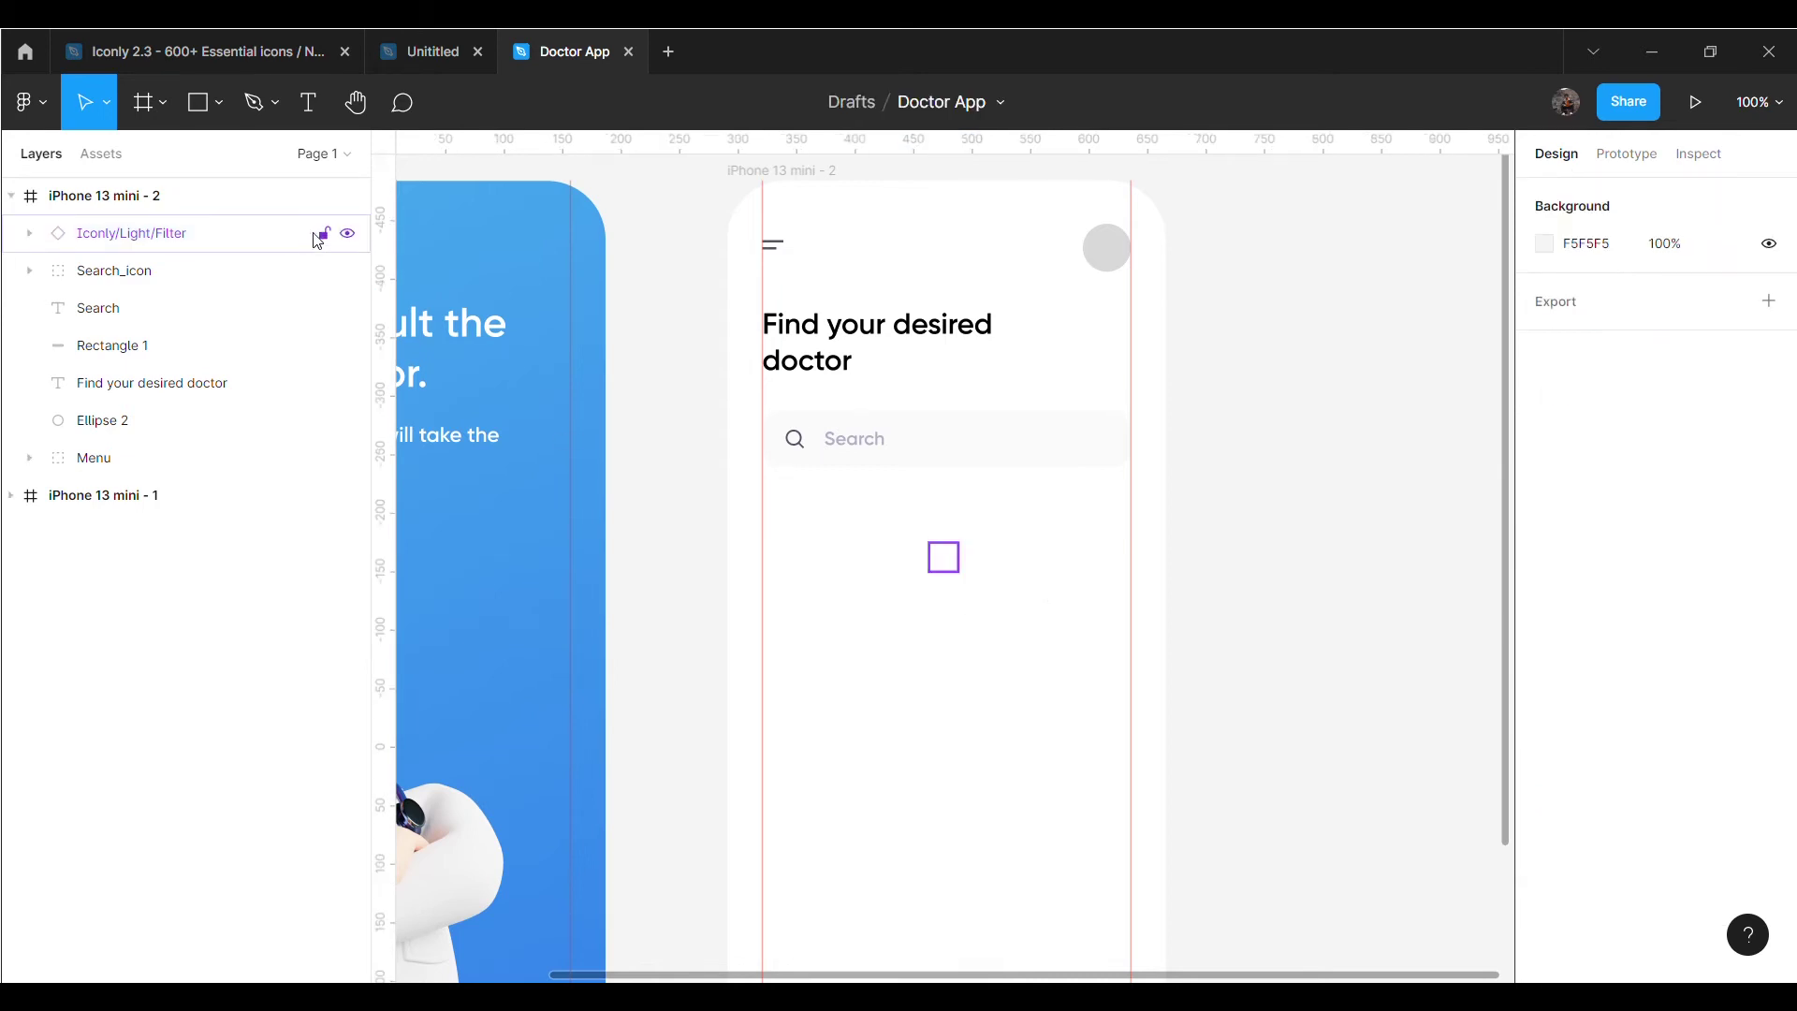
pyautogui.moveTo(945, 560); pyautogui.dragTo(1100, 453)
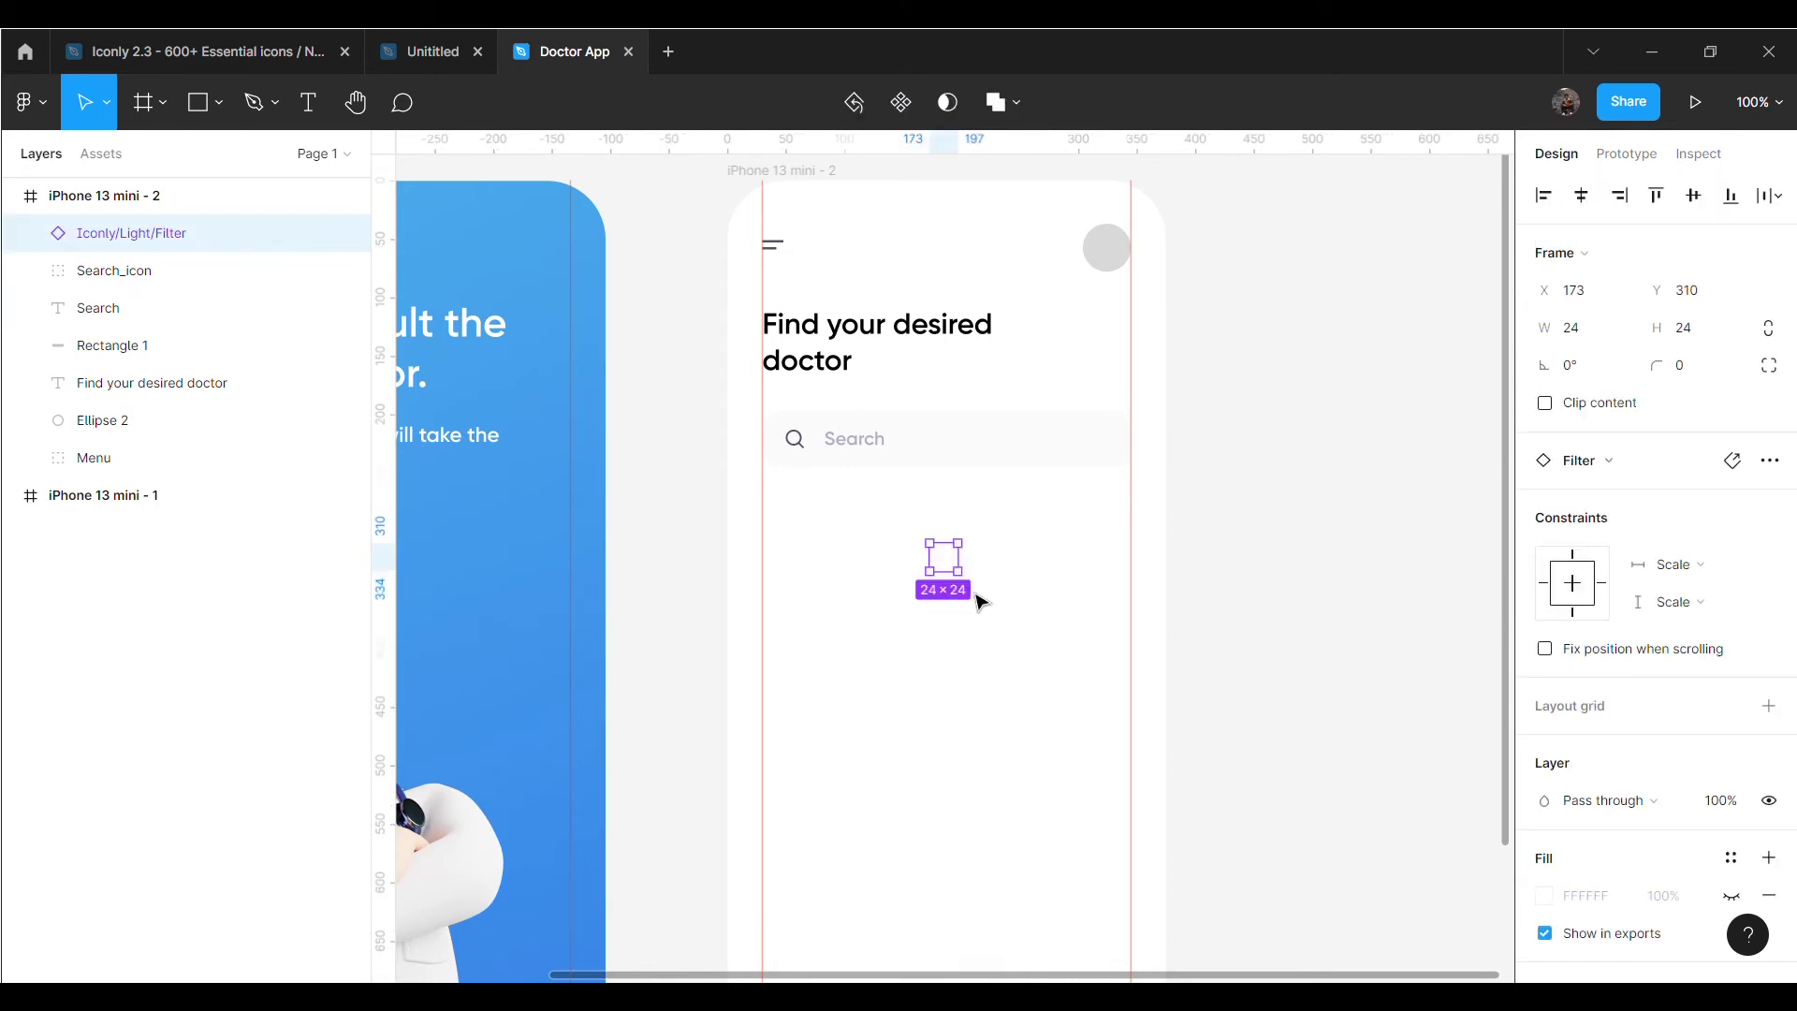
pyautogui.click(799, 445)
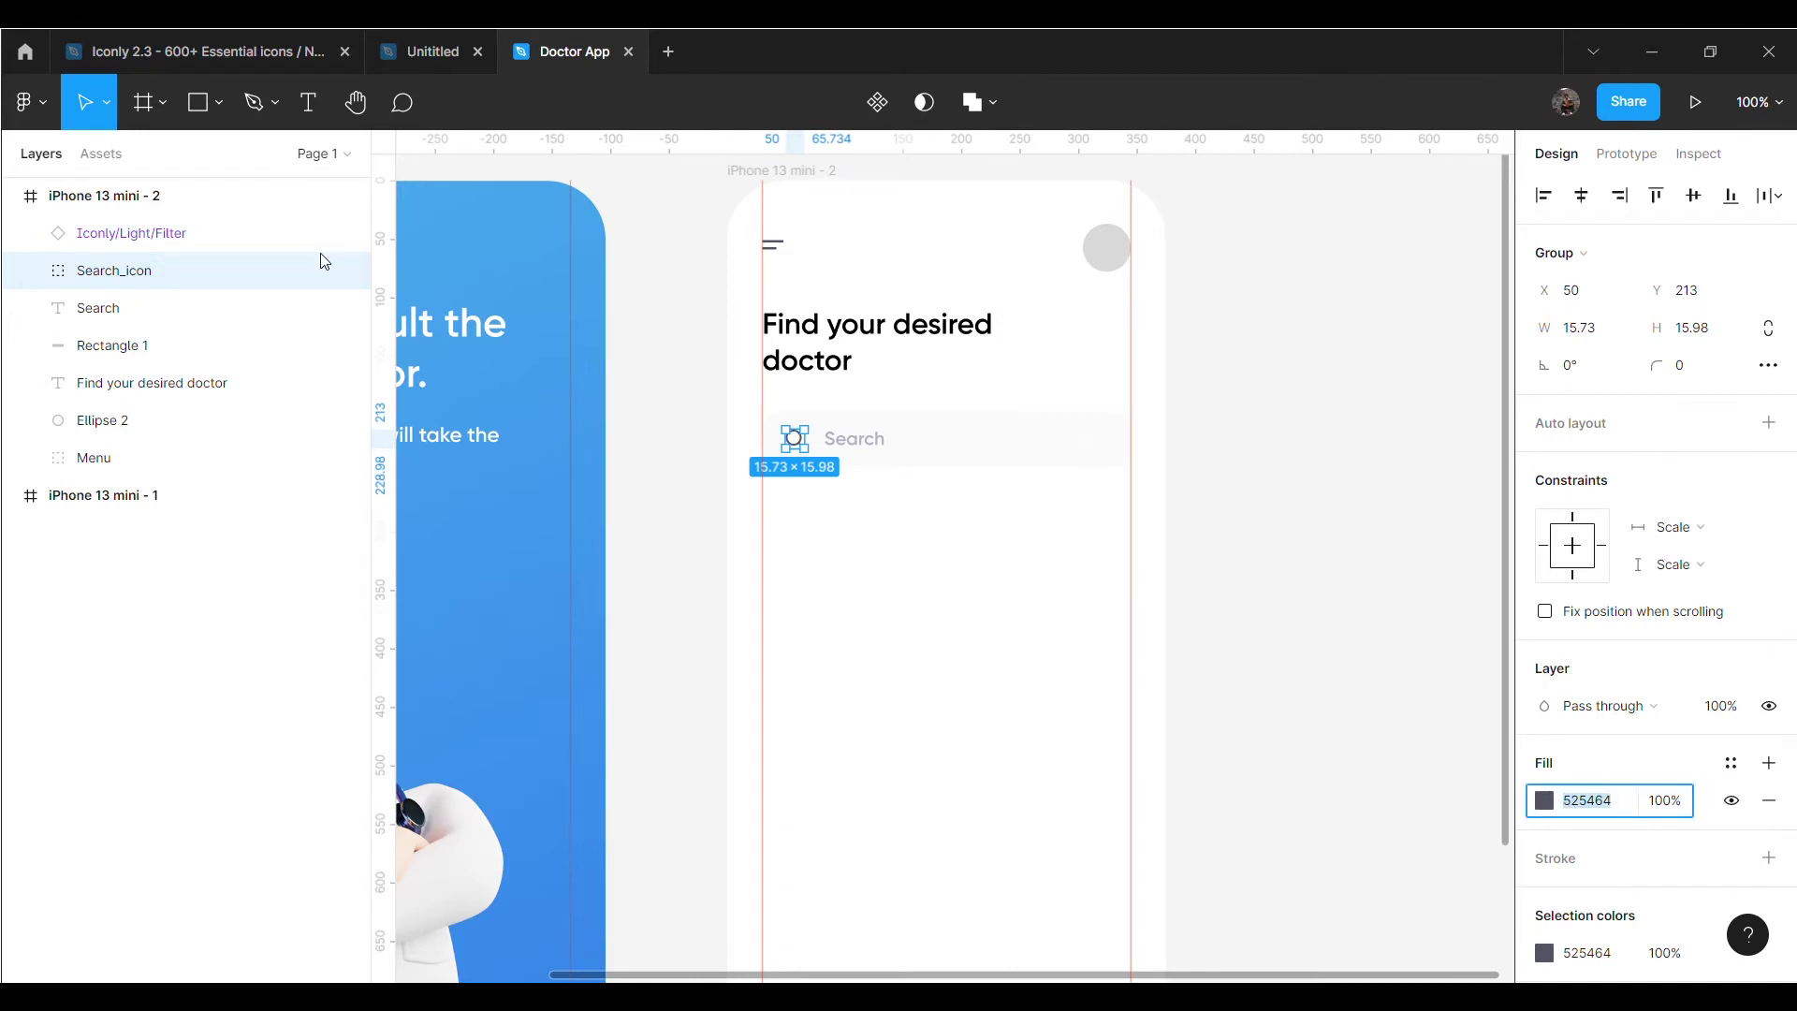
pyautogui.click(234, 231)
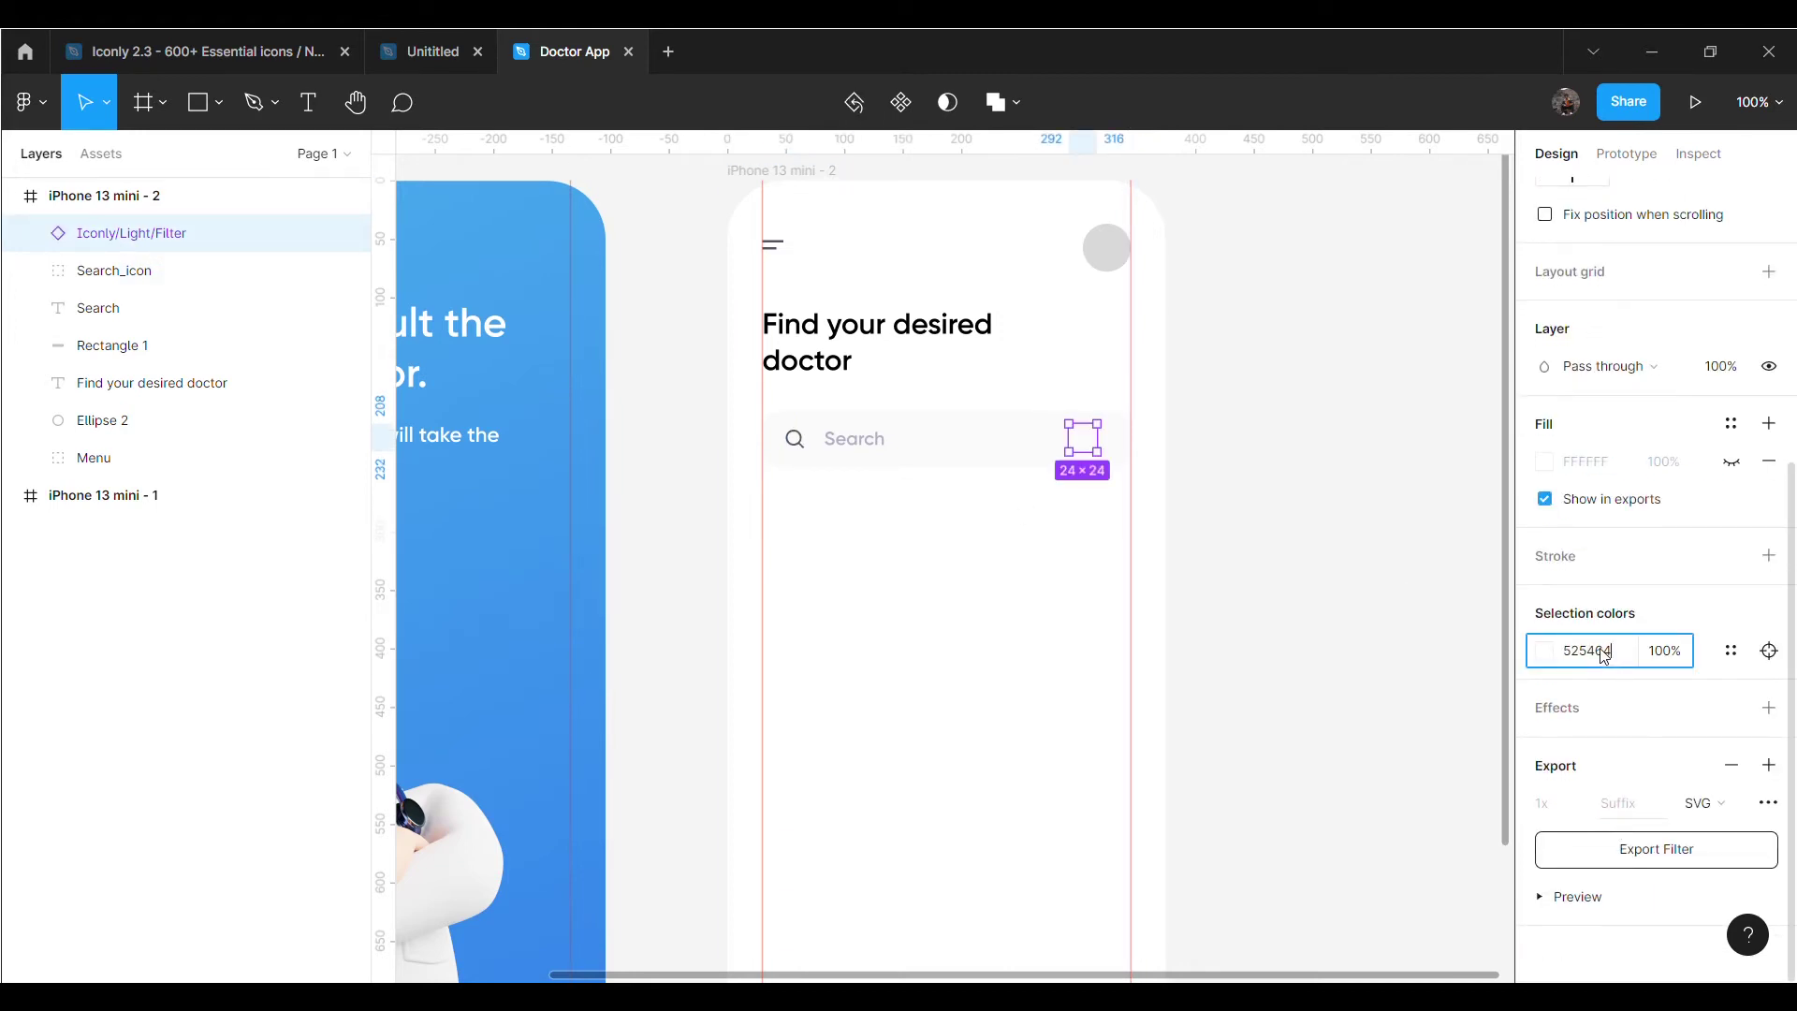
pyautogui.write('525454')
pyautogui.click(1311, 562)
pyautogui.moveTo(1107, 453); pyautogui.dragTo(1117, 459)
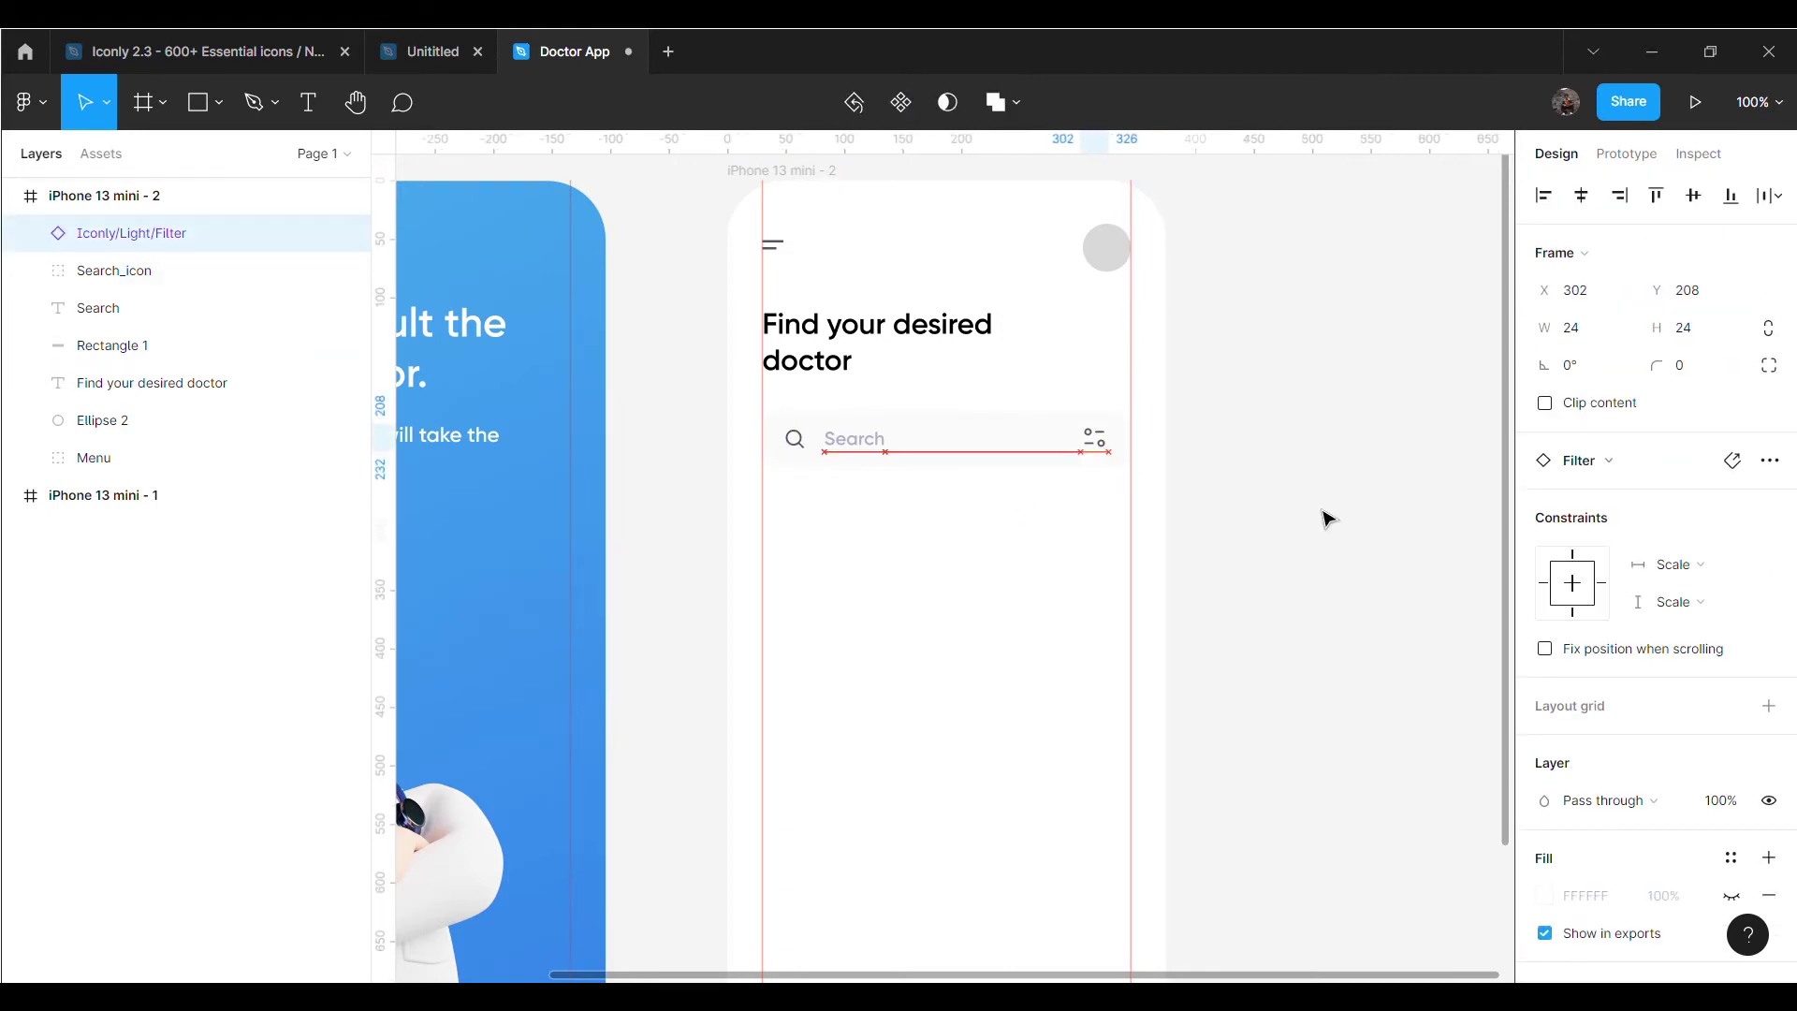
pyautogui.click(1315, 545)
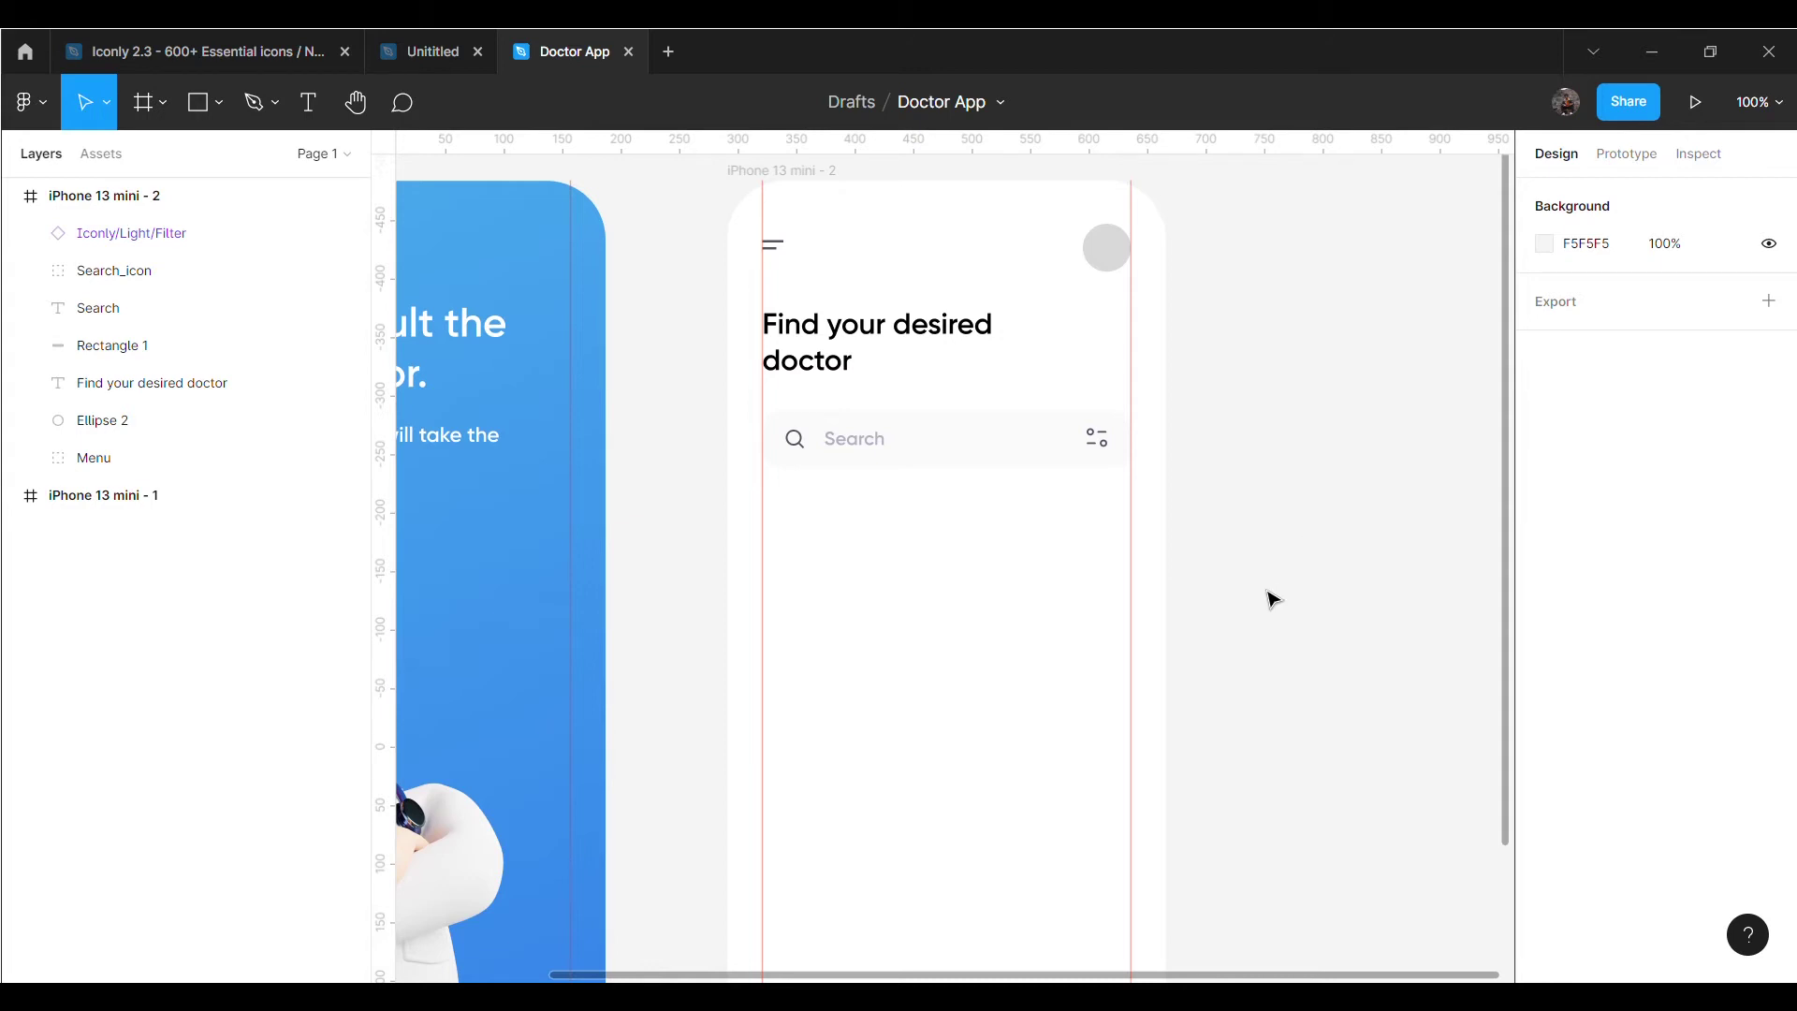
# - Draw a 124×138 rectangle below the search bar
pyautogui.click(225, 97)
pyautogui.click(141, 155)
pyautogui.moveTo(1226, 440)
pyautogui.mouseDown()
pyautogui.moveTo(1266, 541)
pyautogui.moveTo(1409, 657)
pyautogui.mouseUp()
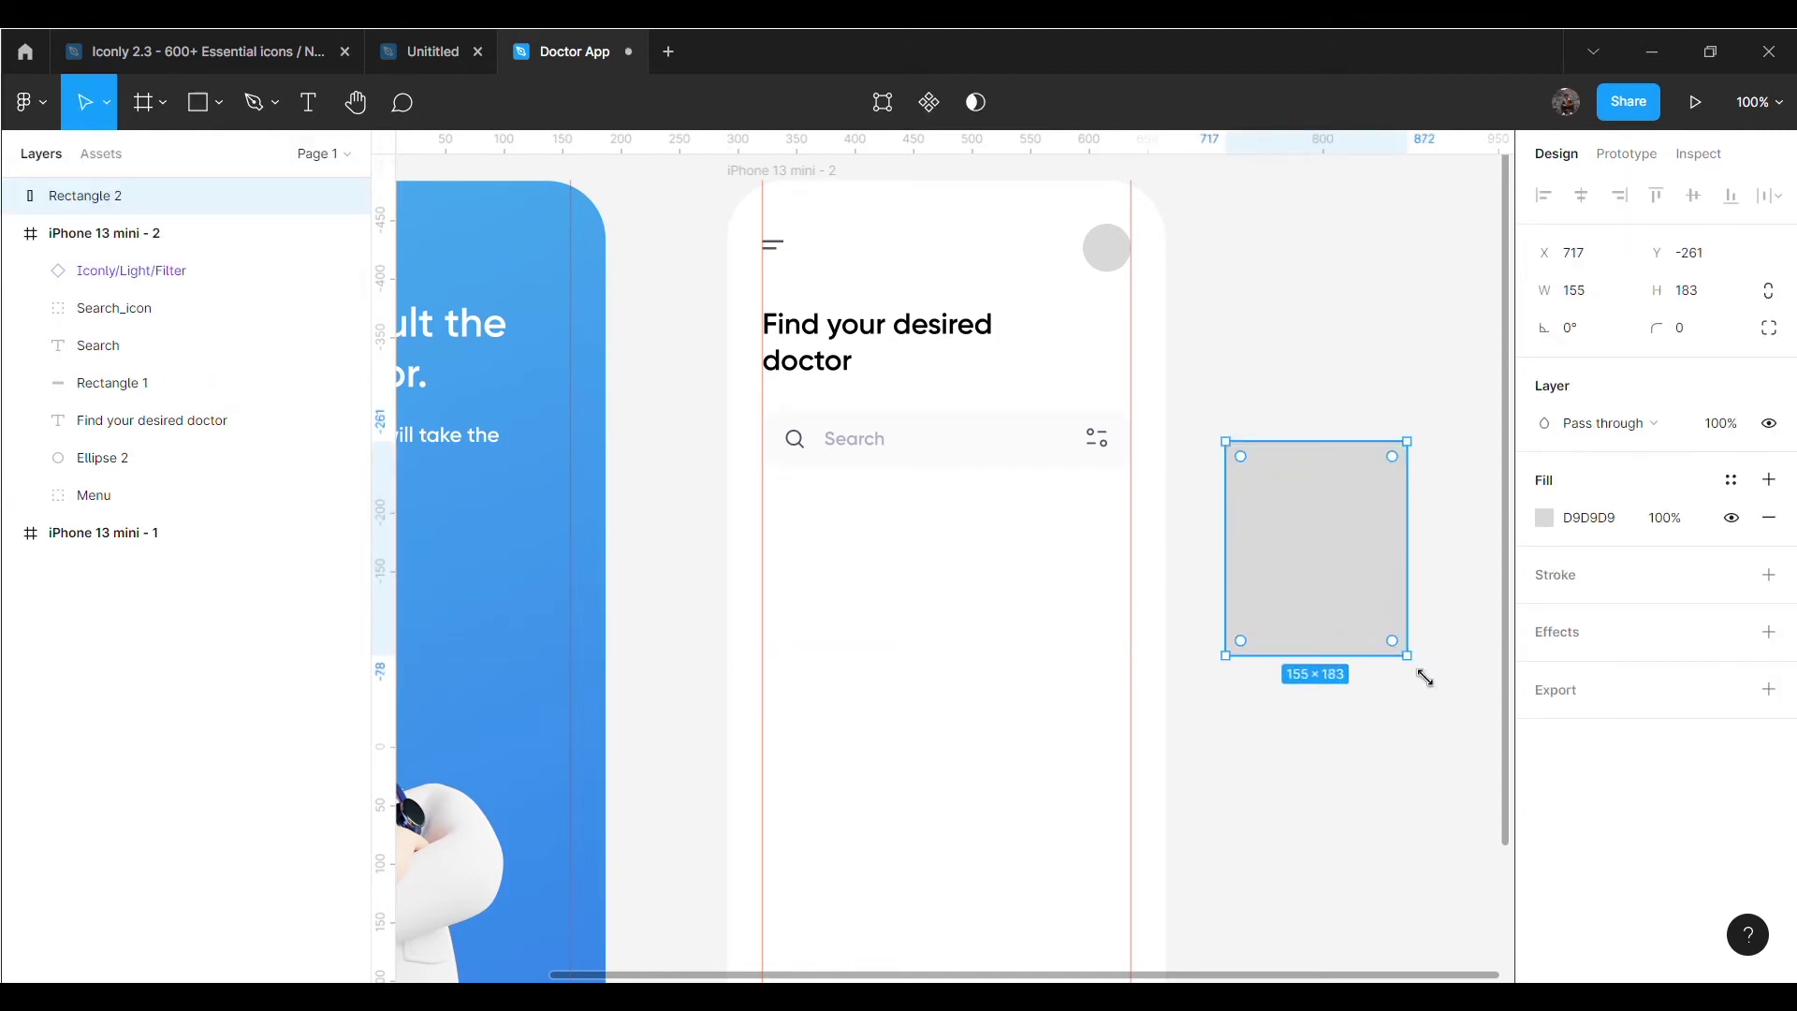
pyautogui.moveTo(1357, 555); pyautogui.dragTo(894, 632)
pyautogui.write('124')
pyautogui.press('Return')
pyautogui.click(1693, 307)
pyautogui.write('8')
pyautogui.press('Return')
# - Round the card's corners to 15 and nudge it into position
pyautogui.click(1680, 327)
pyautogui.write('15')
pyautogui.press('Return')
pyautogui.press('Escape')
pyautogui.moveTo(877, 663); pyautogui.dragTo(877, 672)
pyautogui.click(1217, 681)
pyautogui.click(890, 642)
pyautogui.click(1027, 654)
# - Give the card a linear gradient fill whose first stop is 56CCF2
pyautogui.moveTo(733, 978); pyautogui.dragTo(506, 976)
pyautogui.click(221, 532)
pyautogui.click(1545, 708)
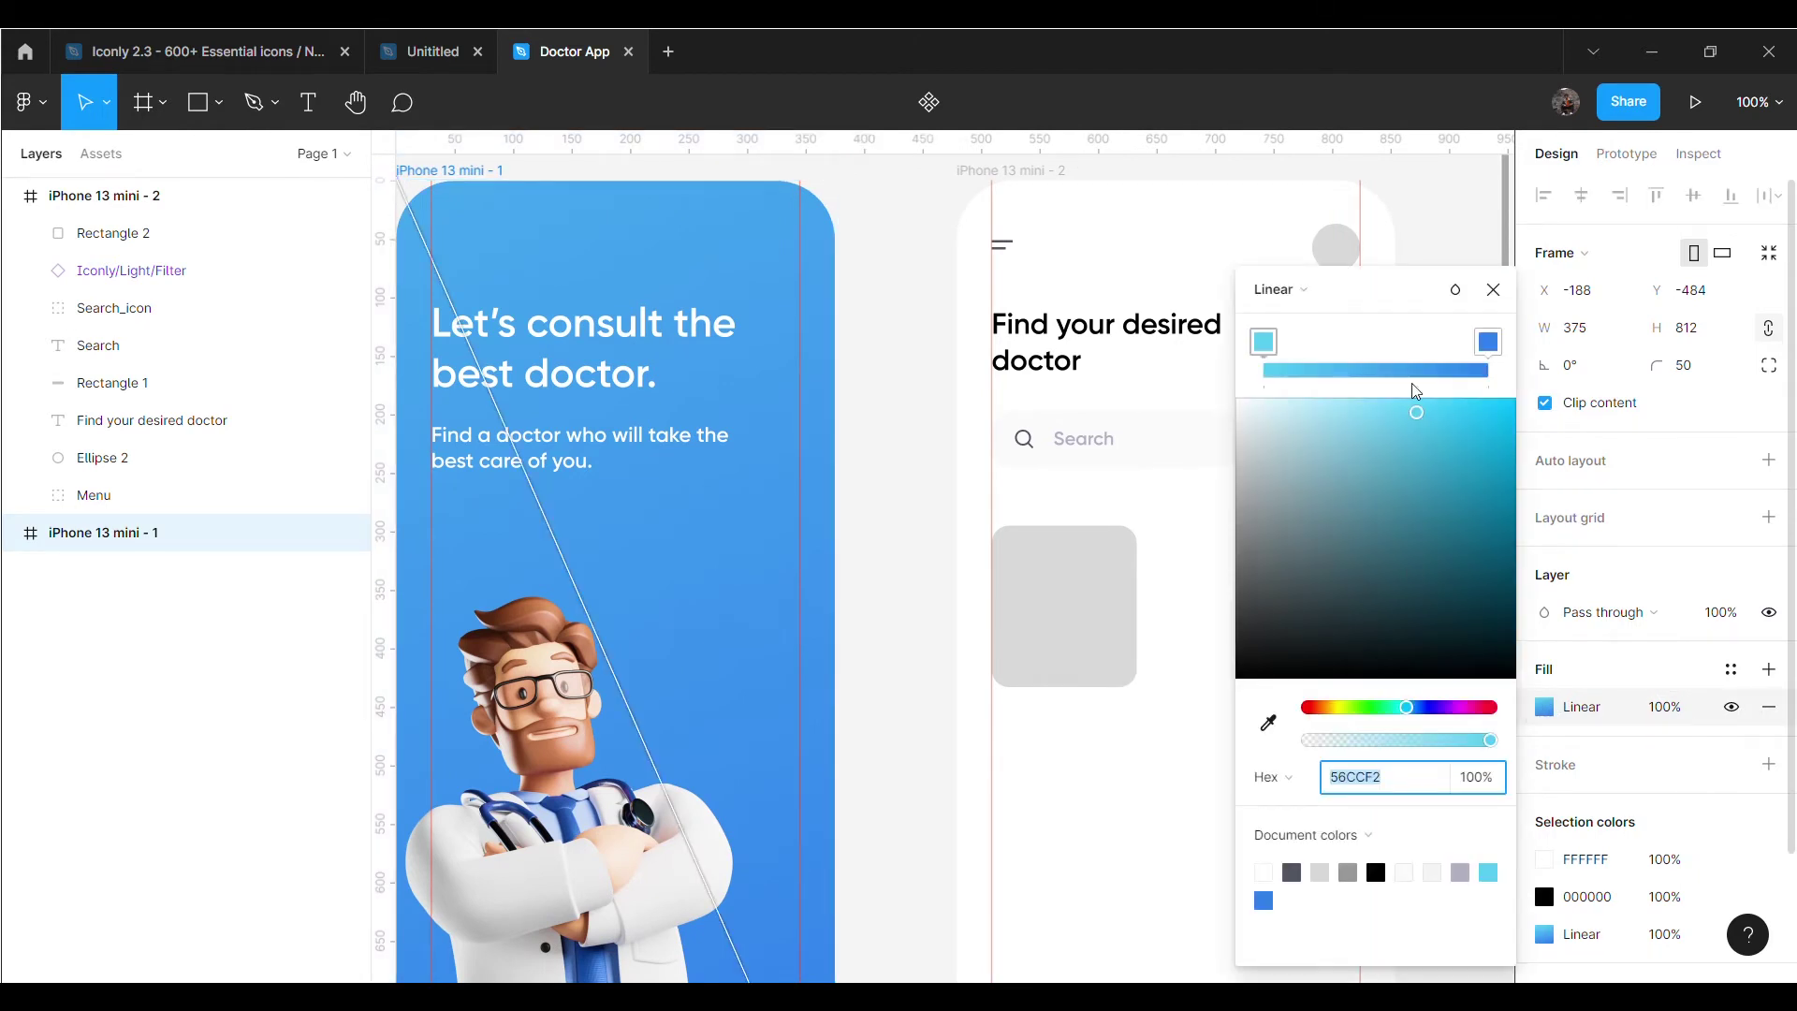
pyautogui.click(1493, 290)
pyautogui.click(1113, 650)
pyautogui.click(1546, 708)
pyautogui.click(1296, 369)
pyautogui.click(1287, 393)
pyautogui.write('56CCF2')
pyautogui.press('Return')
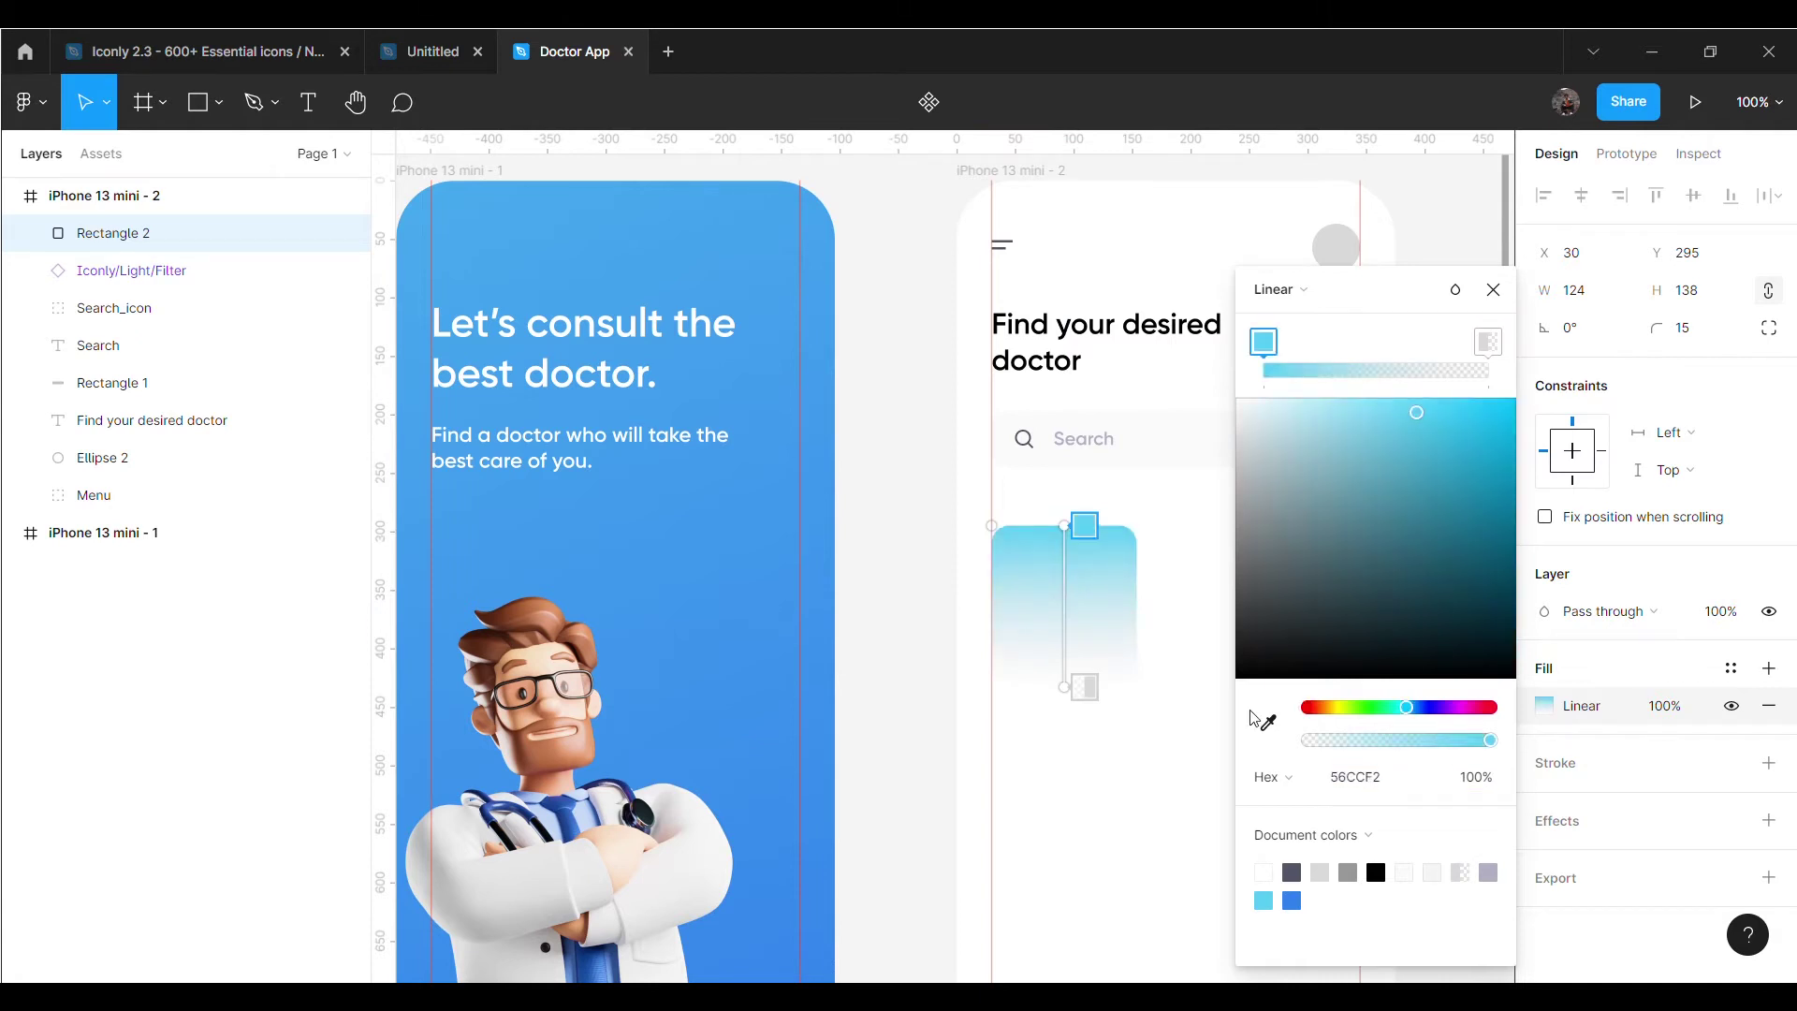
# - Take the darker blue 2F80ED from the first phone frame's gradient
pyautogui.click(103, 532)
pyautogui.click(1546, 707)
pyautogui.write('2F80ED')
pyautogui.press('Return')
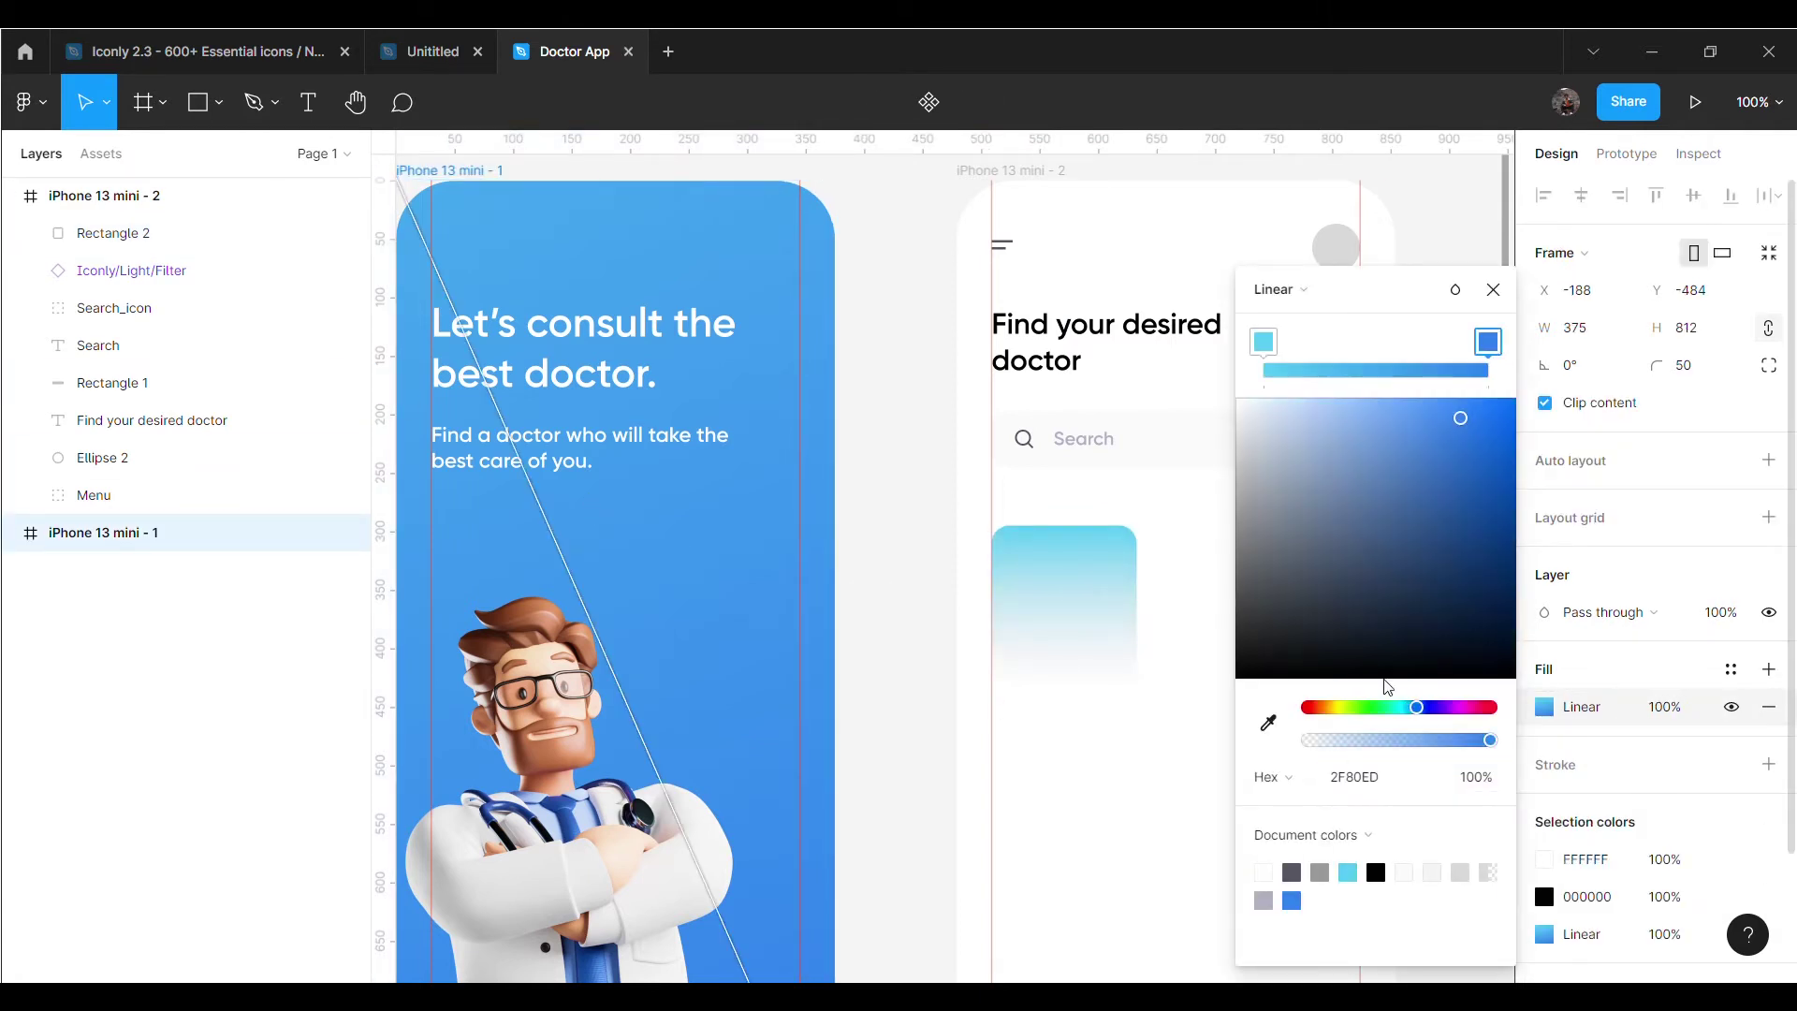
pyautogui.press('Escape')
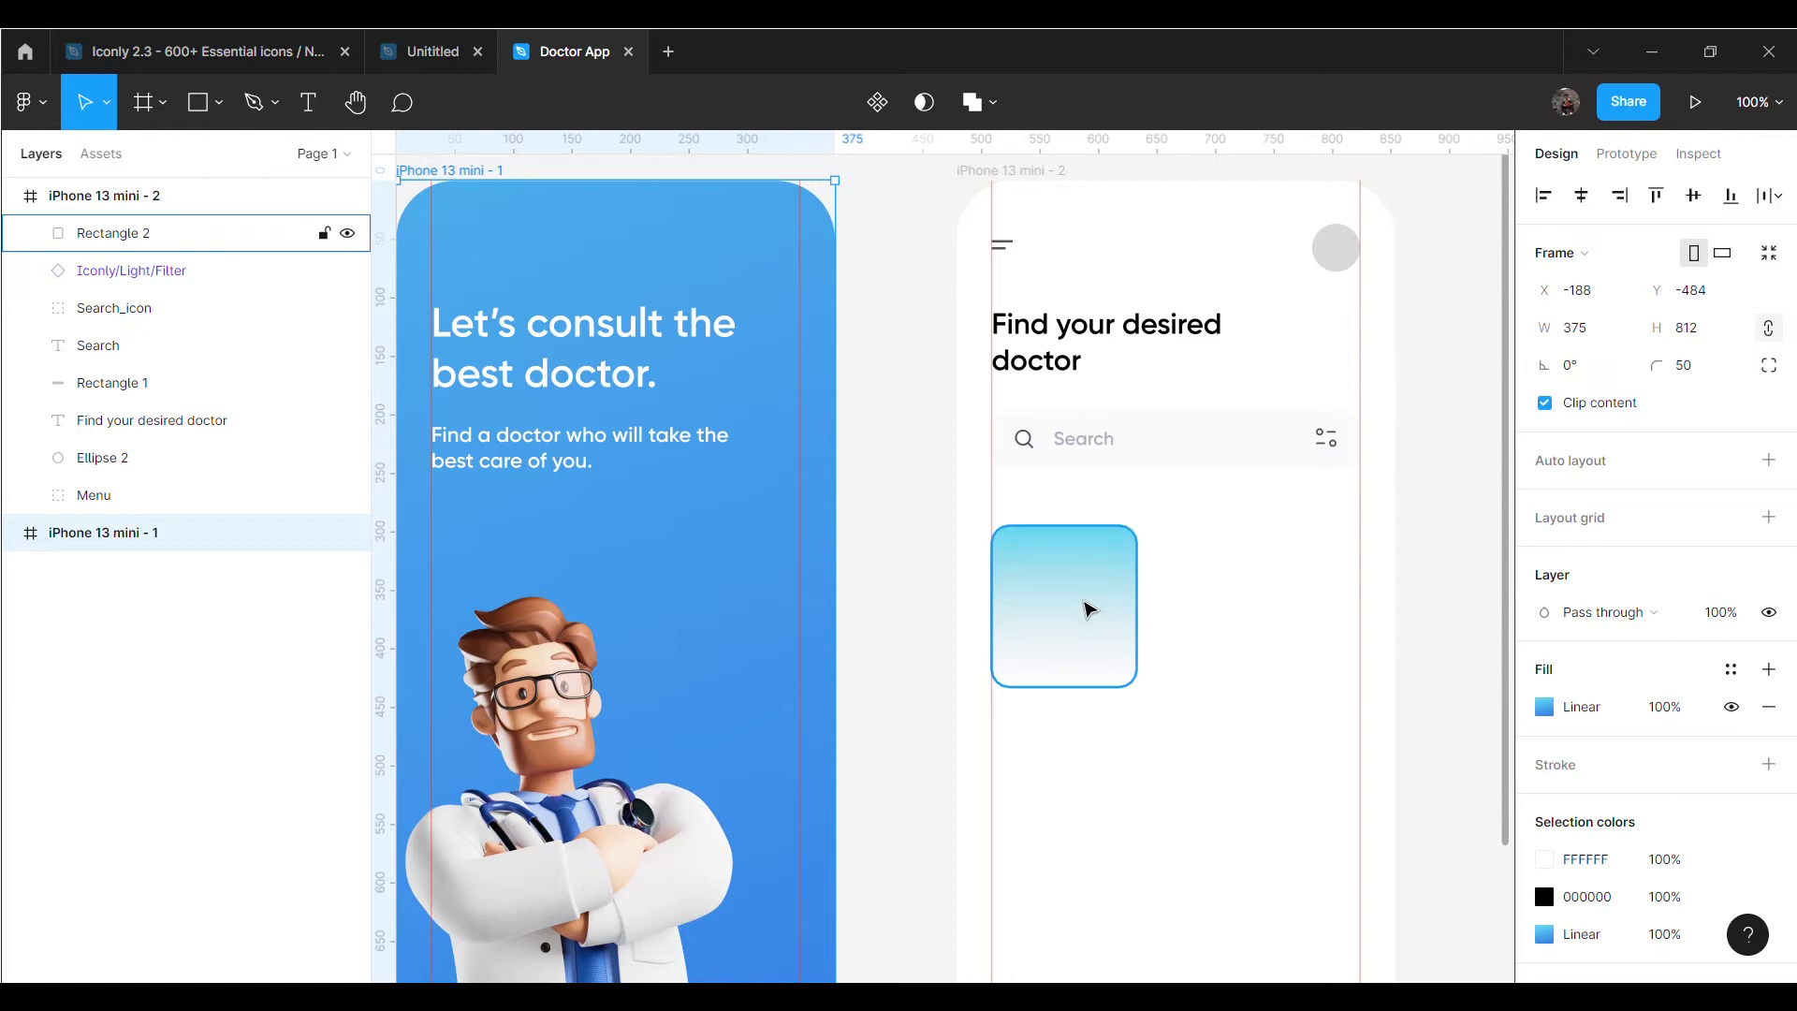
# - Set the card's second gradient stop to 2F80ED at 100% opacity
pyautogui.click(1114, 621)
pyautogui.click(1546, 706)
pyautogui.click(1488, 343)
pyautogui.click(1391, 778)
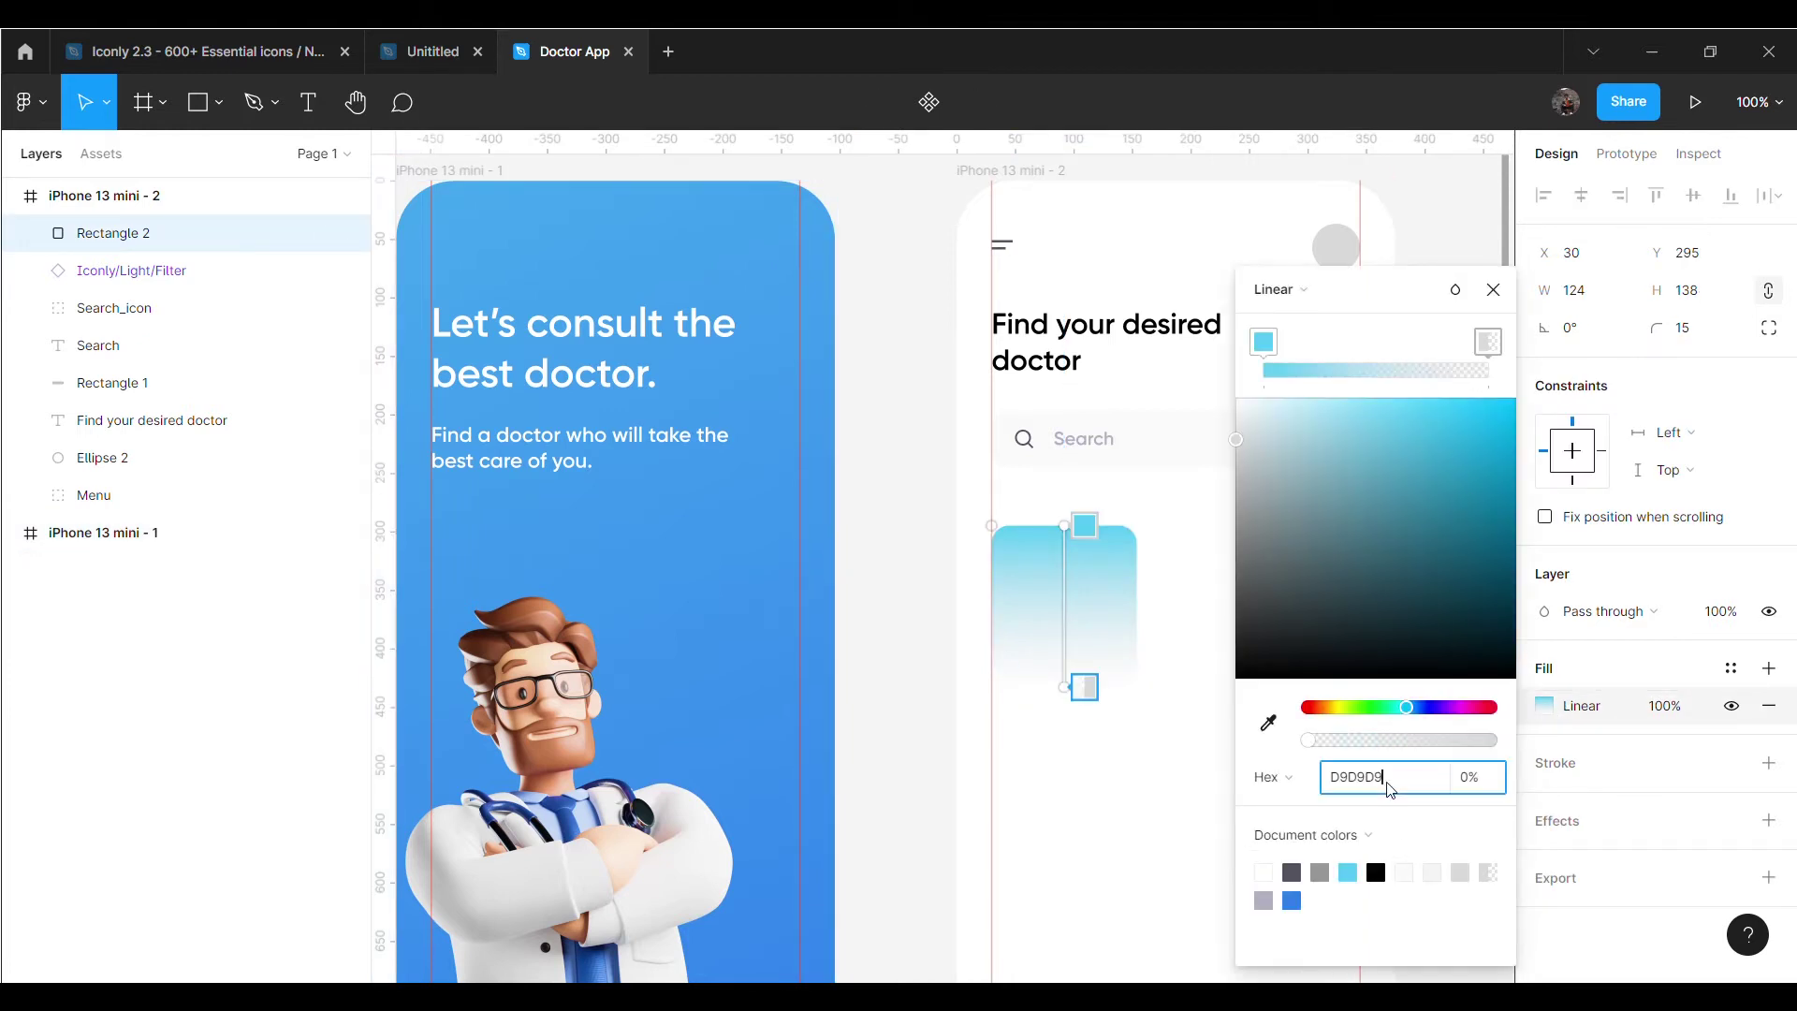
pyautogui.write('2F80ED')
pyautogui.press('Return')
pyautogui.write('100')
pyautogui.press('Return')
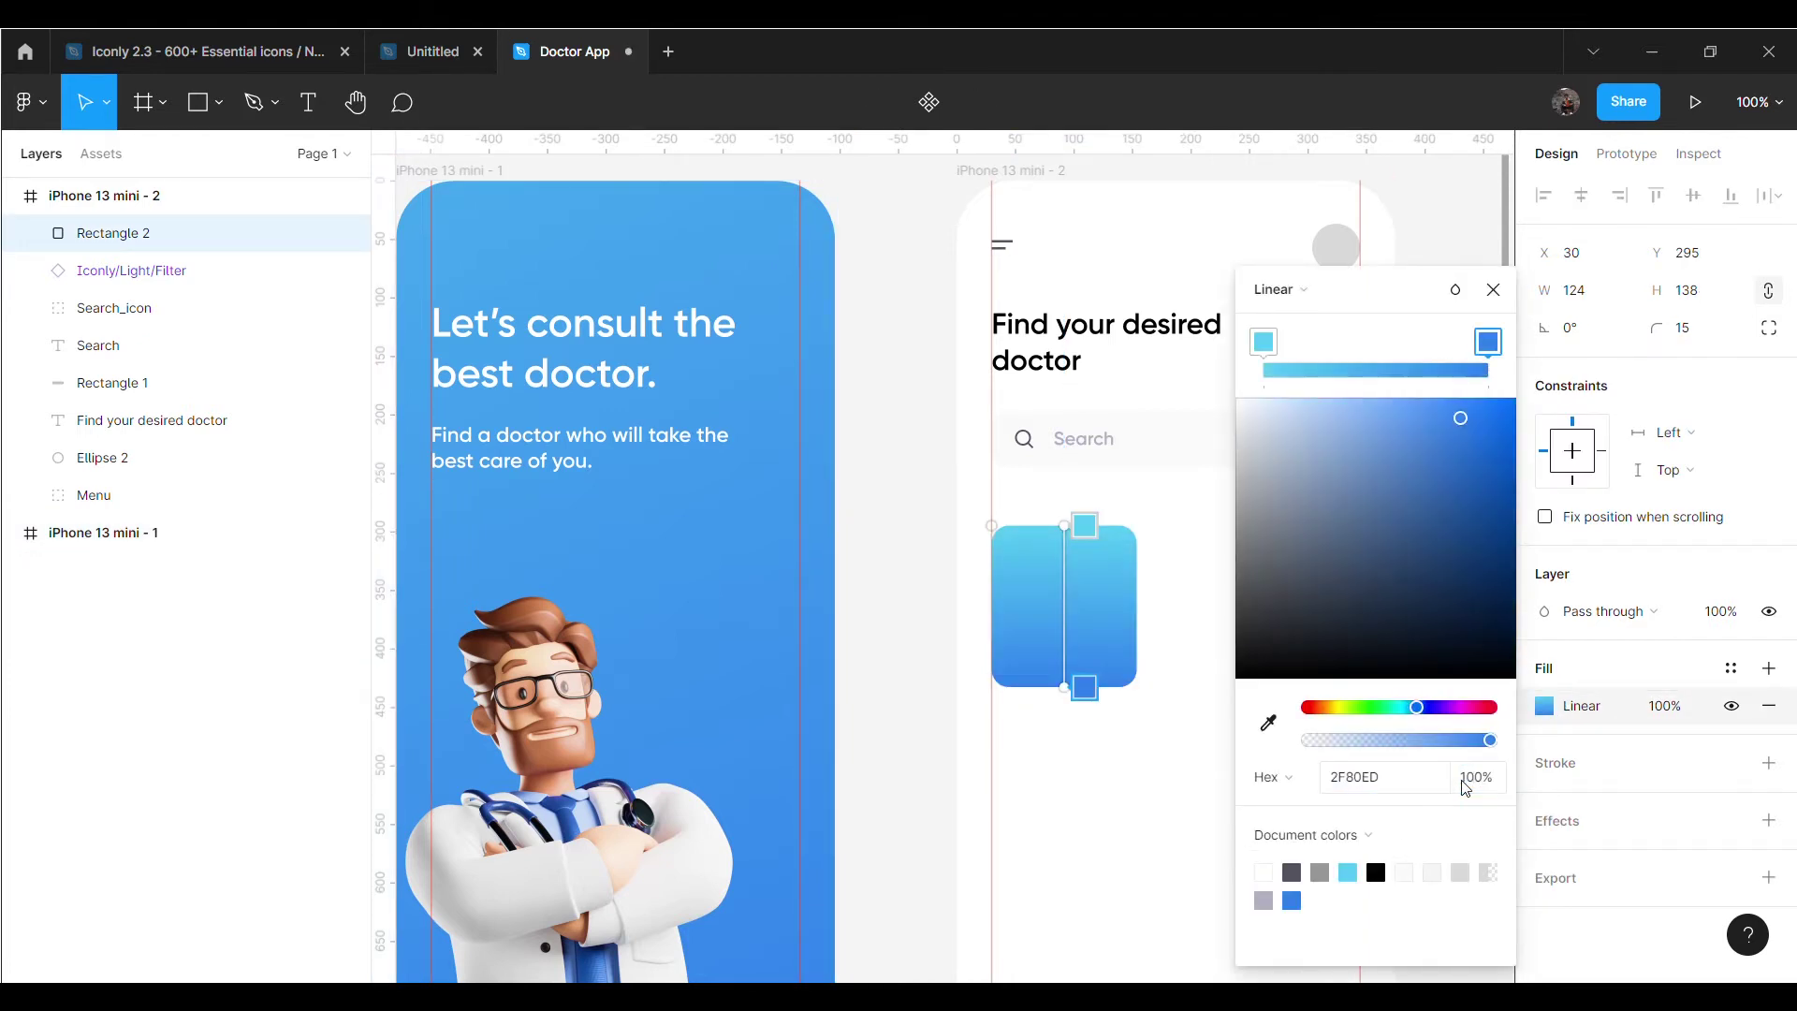
pyautogui.press('Escape')
# - Angle the card's gradient diagonally from top-left to bottom-right
pyautogui.click(1480, 622)
pyautogui.hscroll(5, 1482, 636)
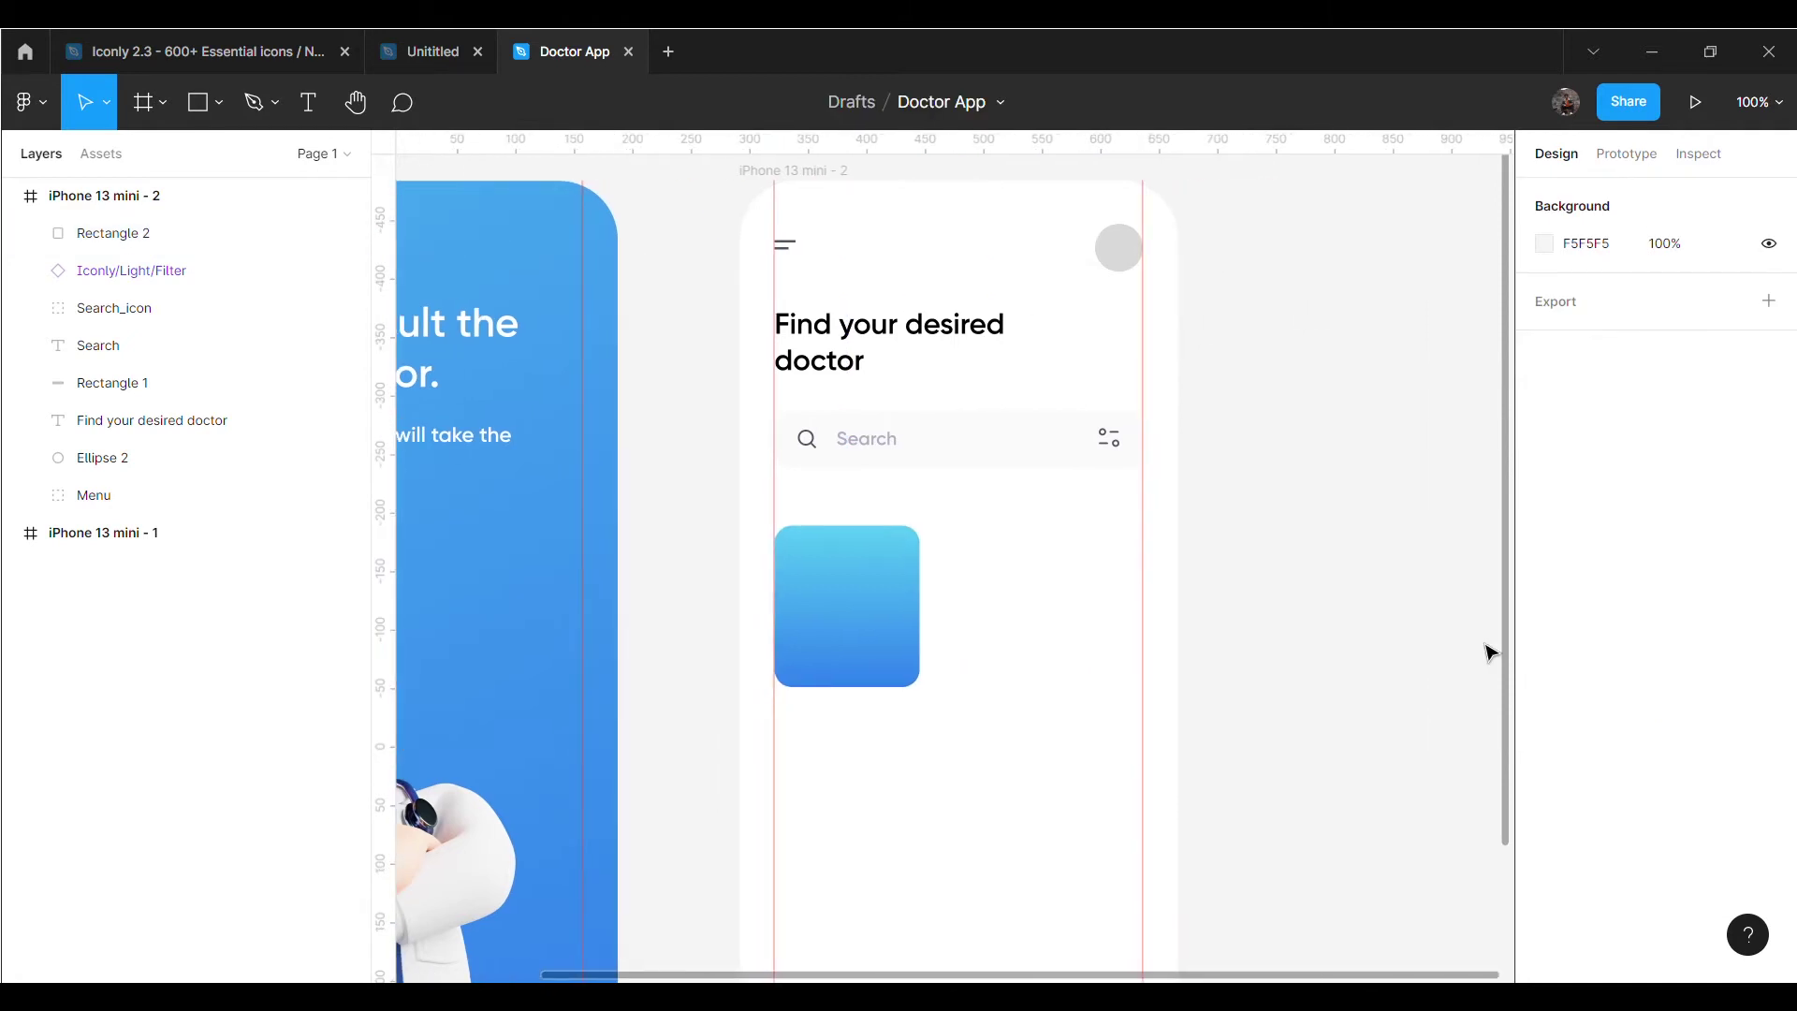
pyautogui.click(895, 684)
pyautogui.click(1544, 705)
pyautogui.moveTo(846, 551); pyautogui.dragTo(803, 559)
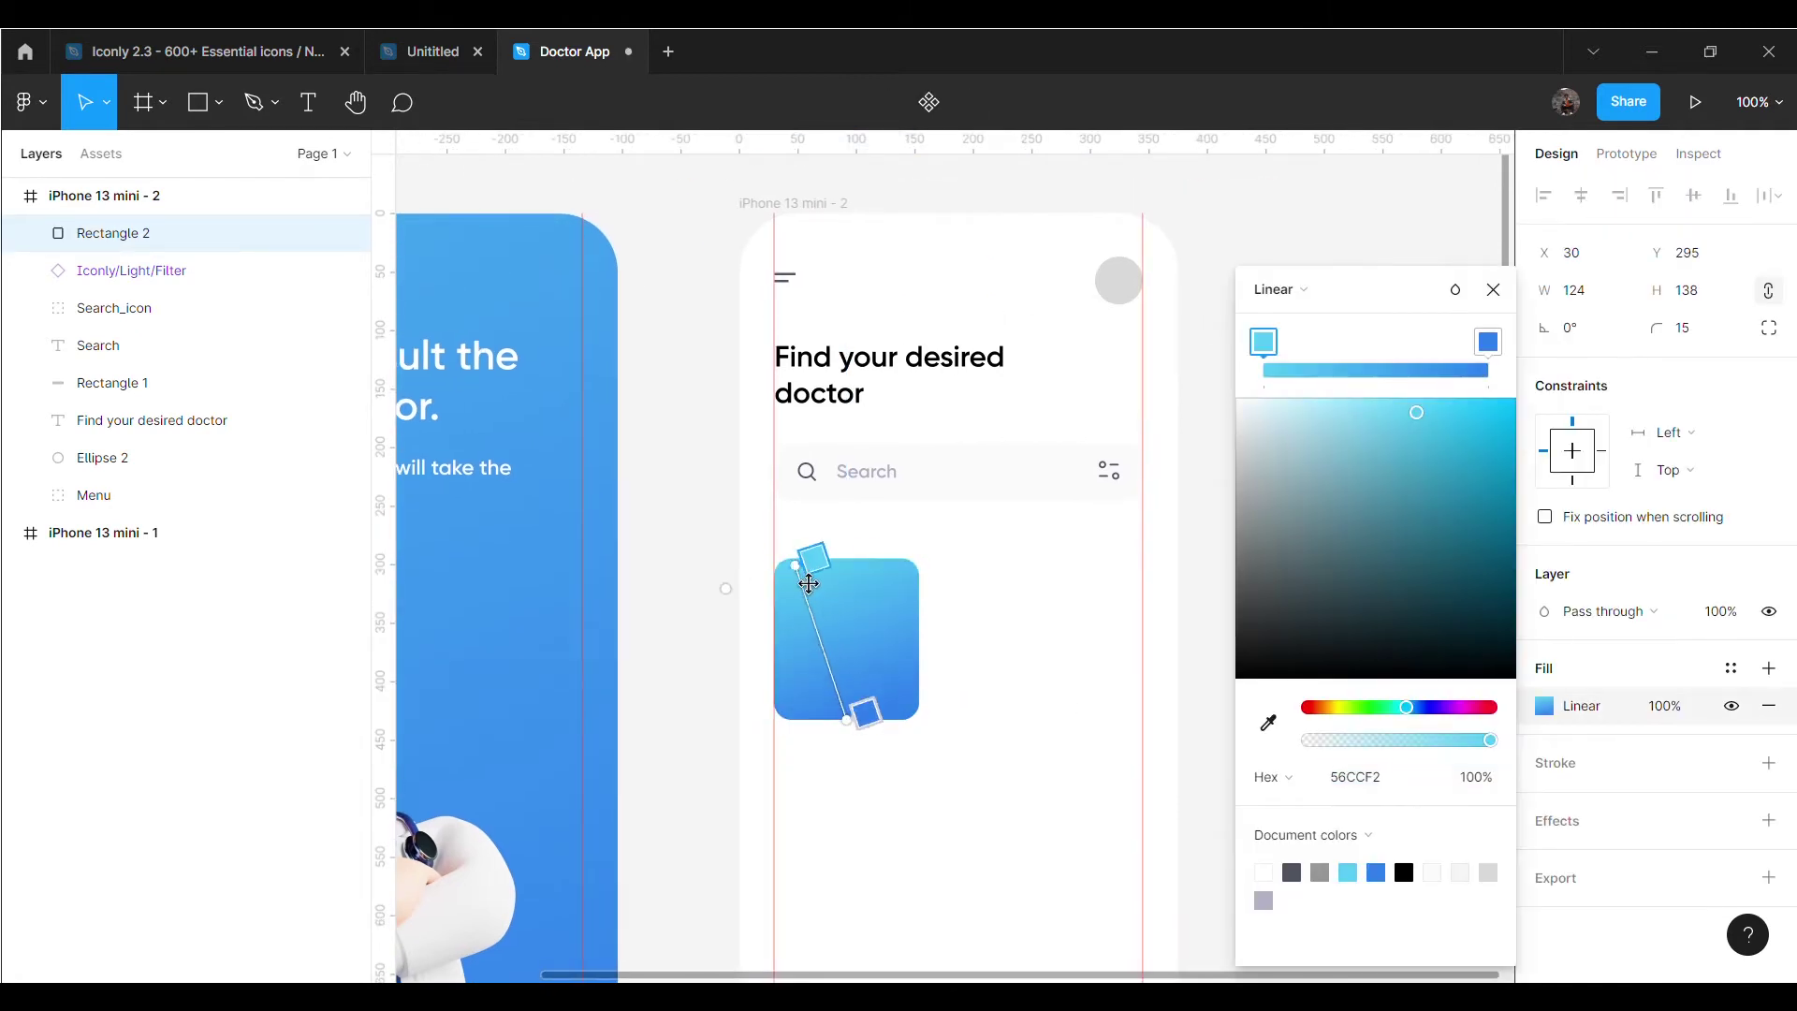
pyautogui.moveTo(877, 717); pyautogui.dragTo(928, 740)
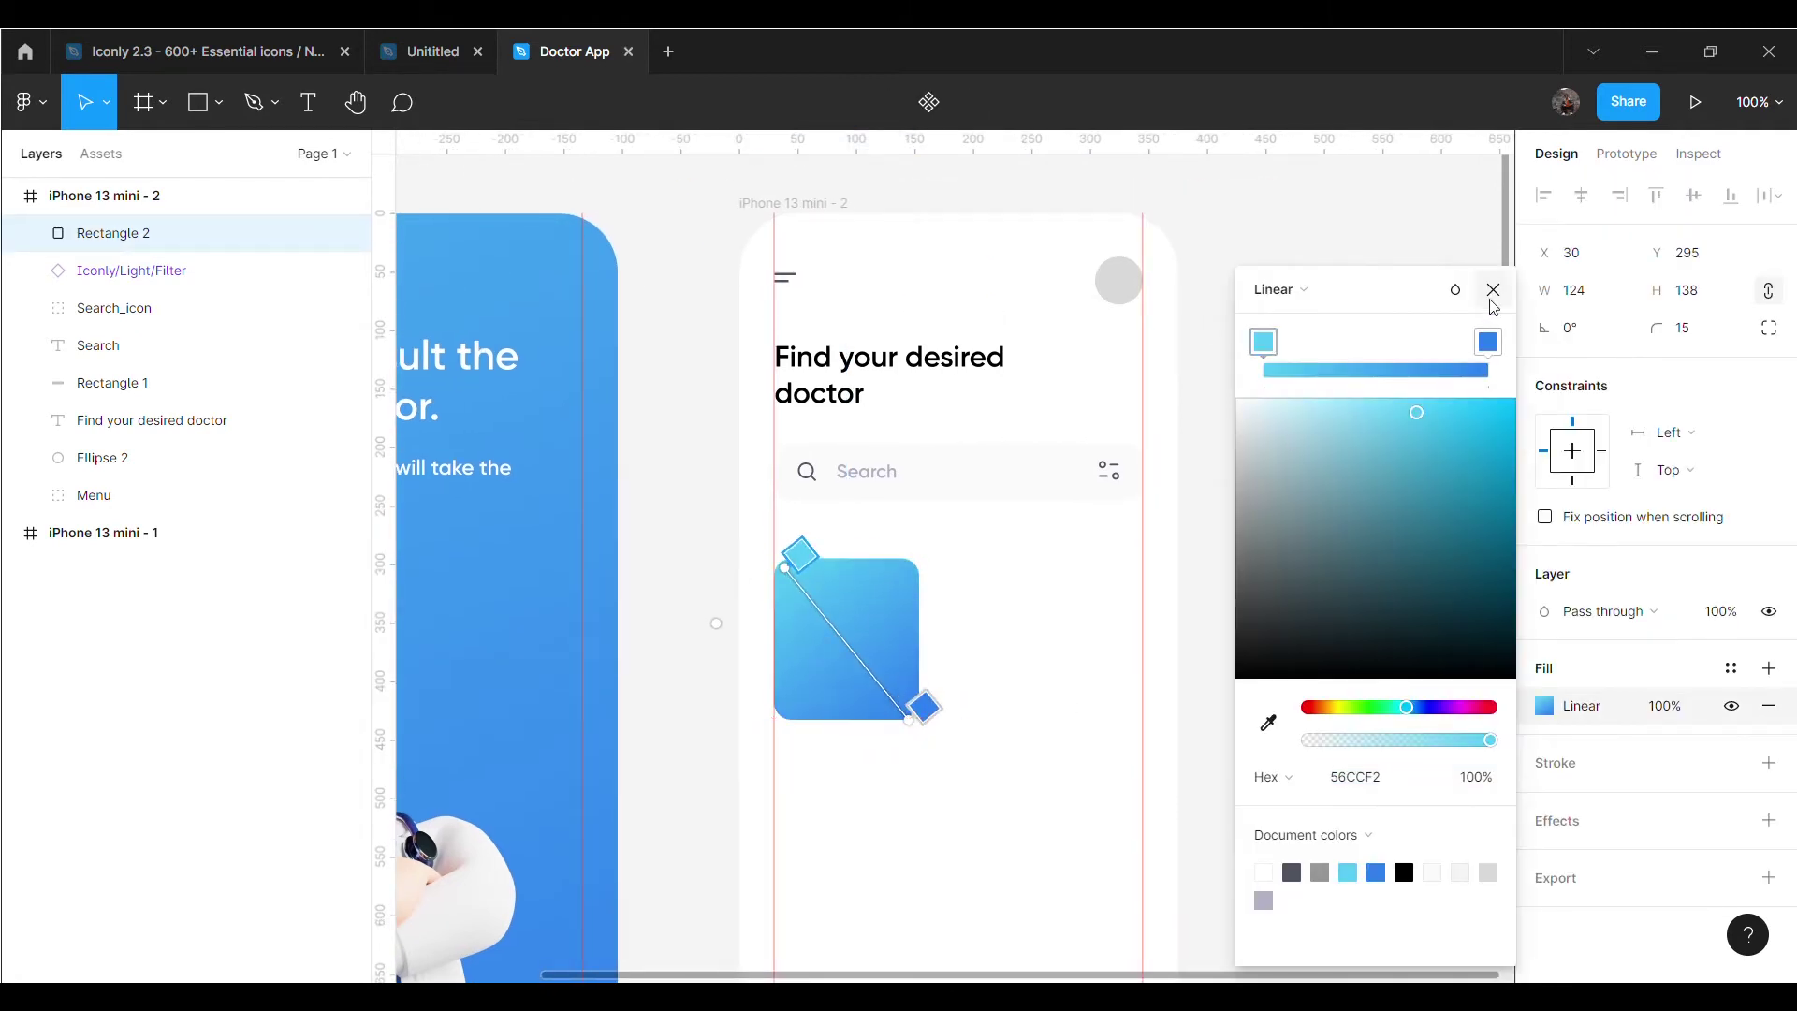
pyautogui.click(1494, 289)
pyautogui.click(1328, 574)
# - Duplicate the card and place the copy to its right
pyautogui.click(890, 694)
pyautogui.hotkey('ctrl', 'd')
pyautogui.moveTo(891, 689); pyautogui.dragTo(1051, 674)
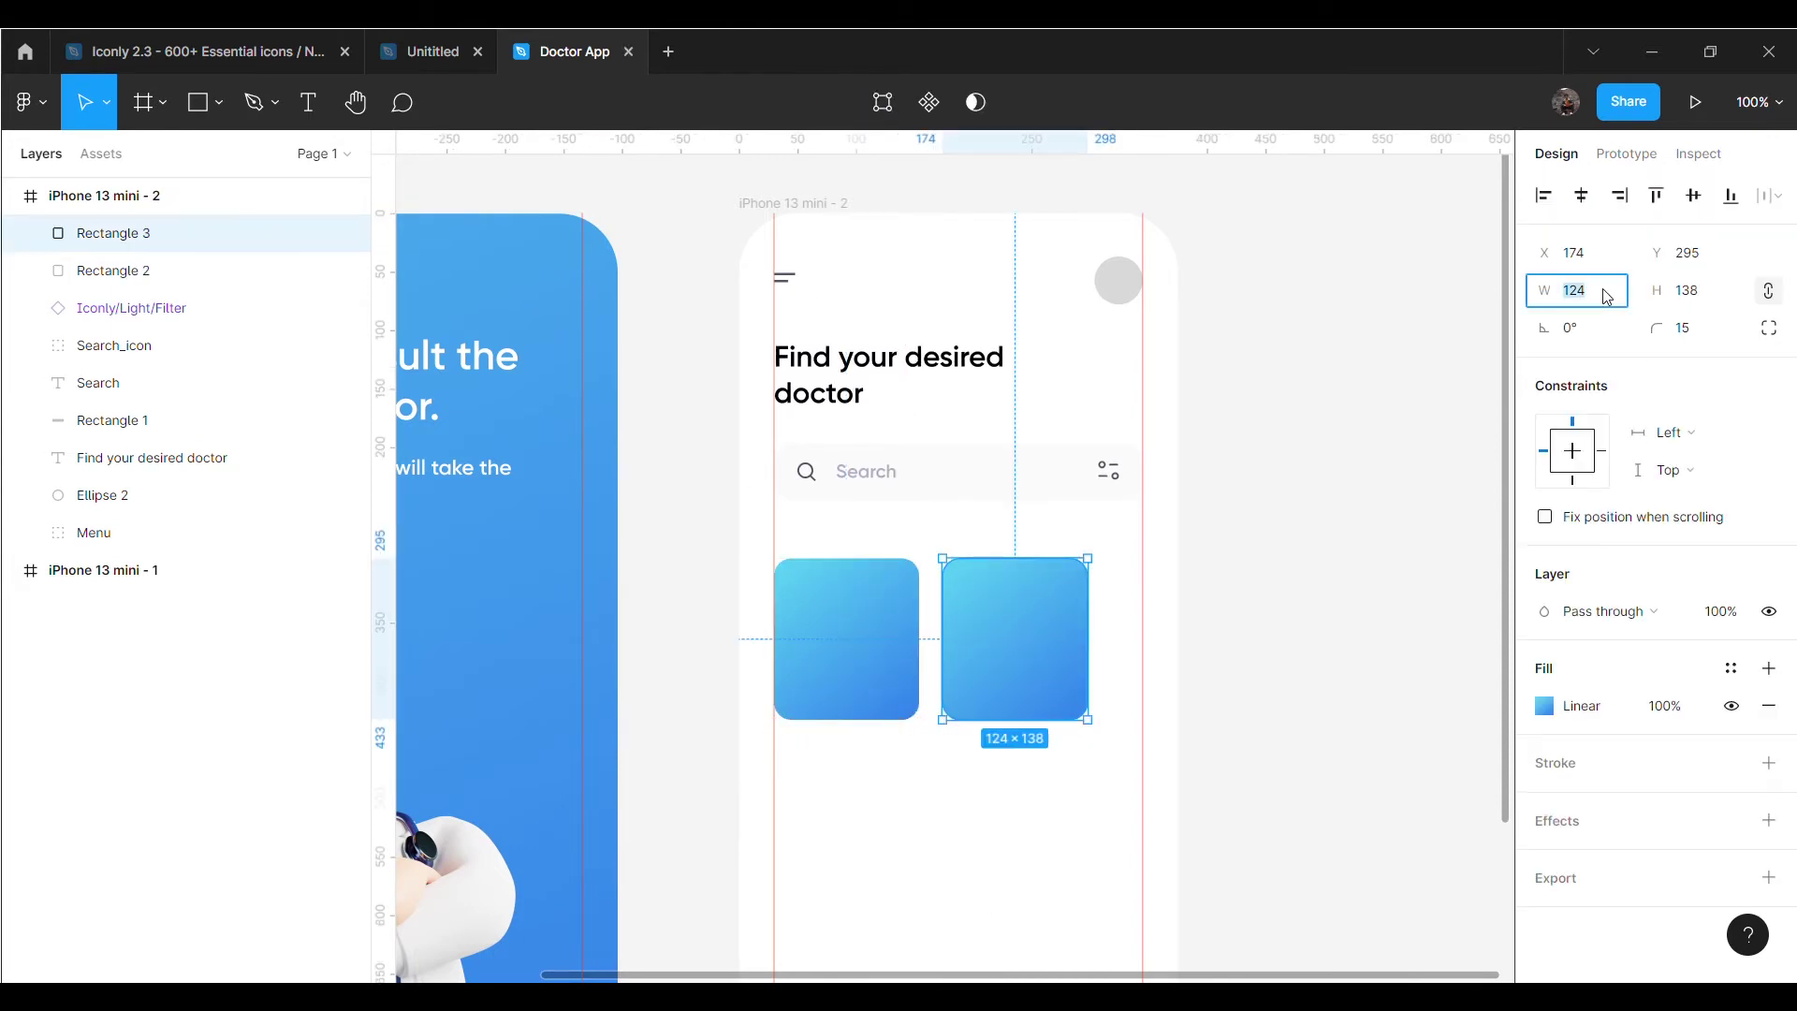
# - Resize the middle tile to 90×138 and duplicate it to the right with even gaps
pyautogui.write('90')
pyautogui.press('Return')
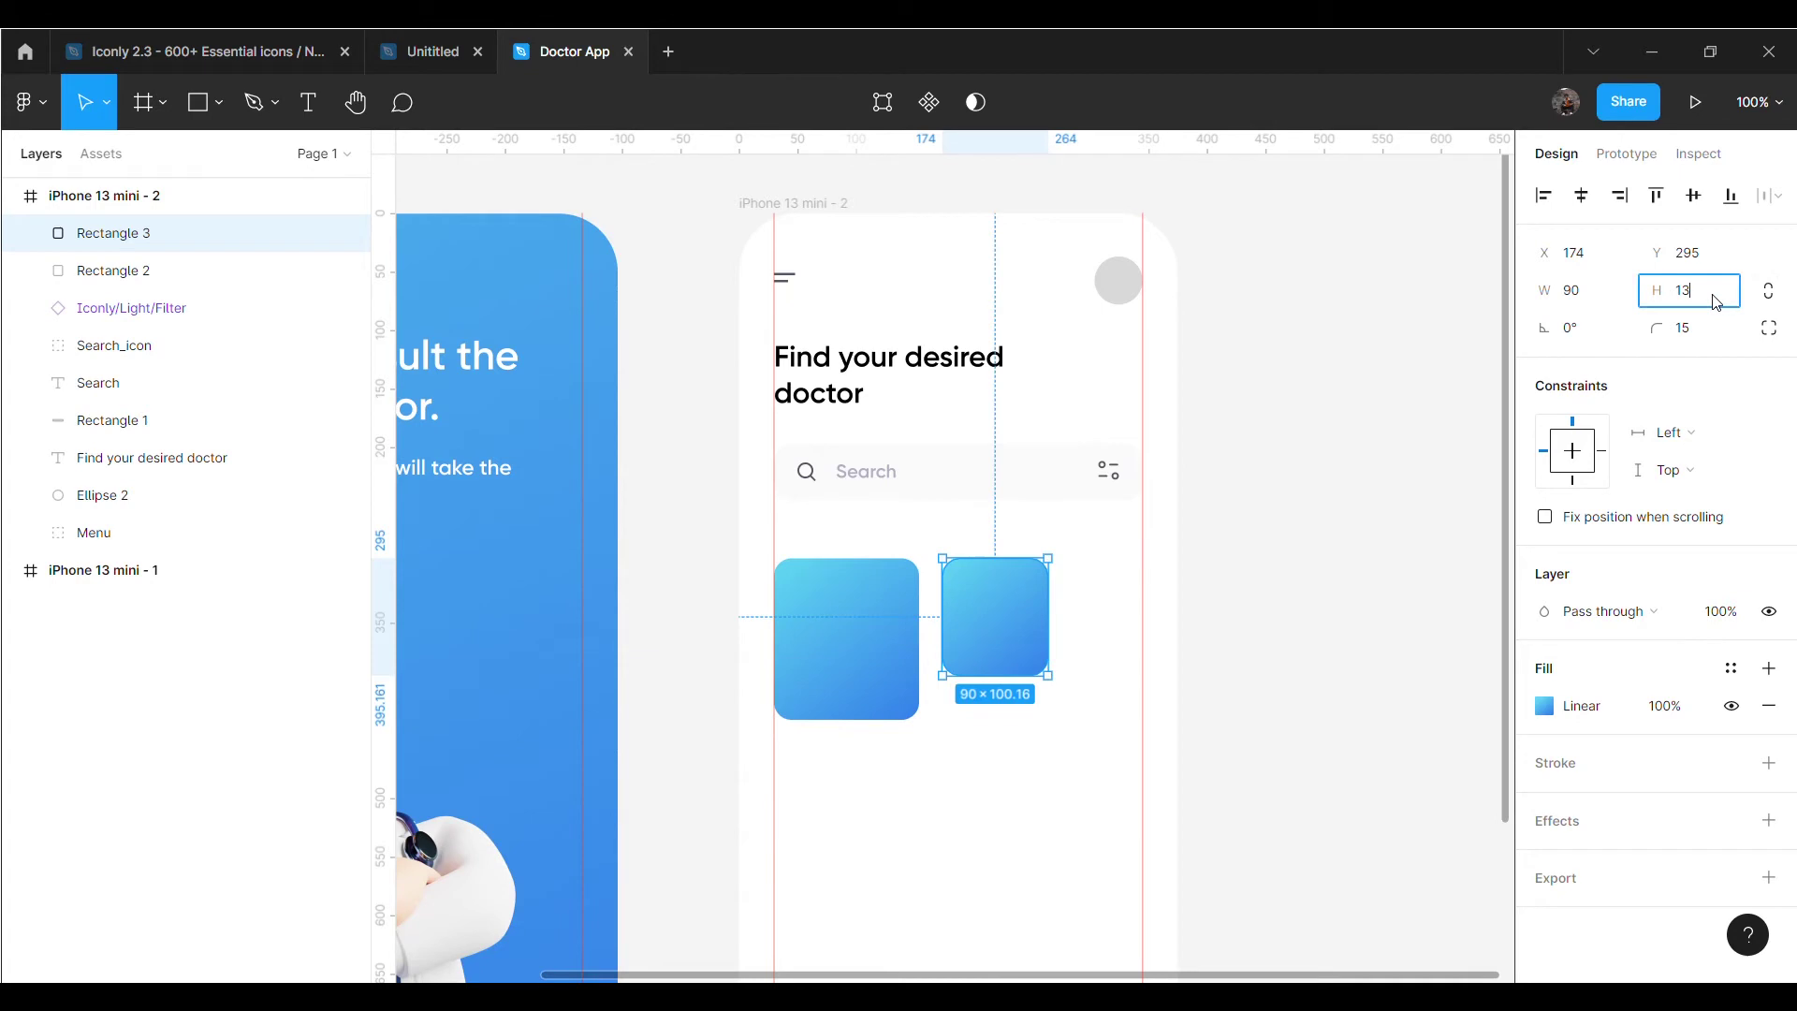
pyautogui.write('8')
pyautogui.press('Return')
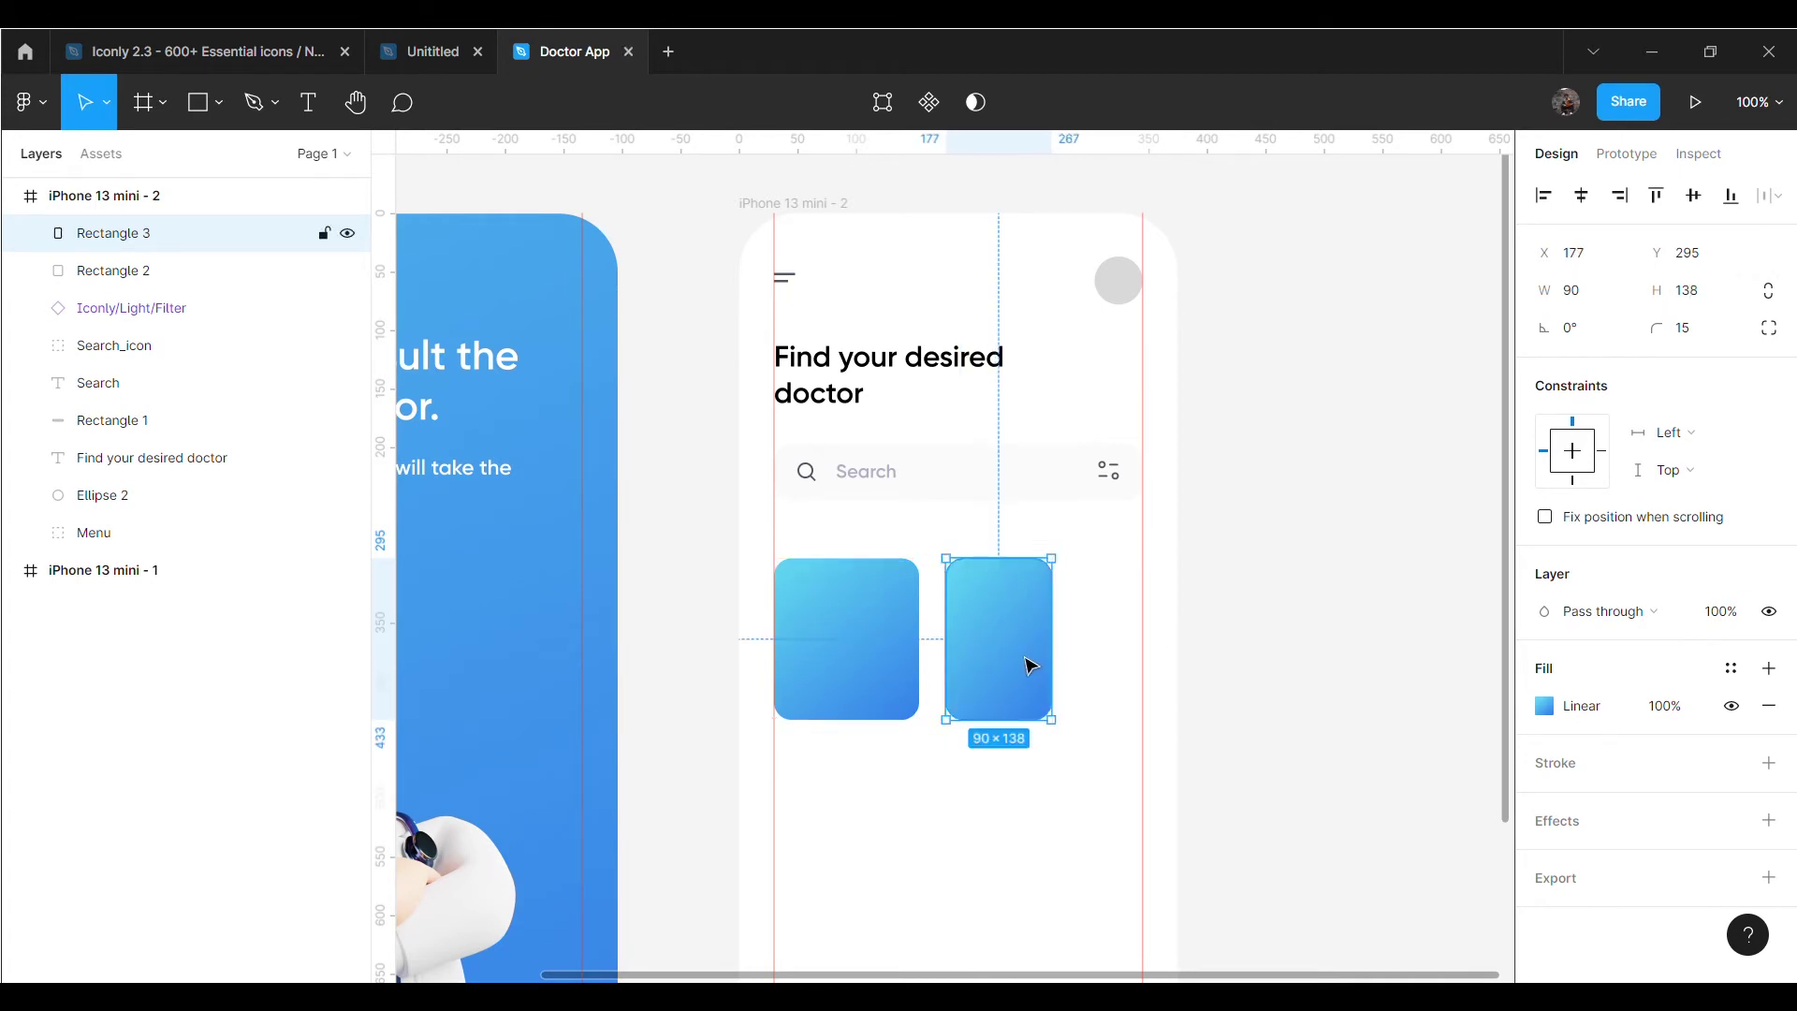
pyautogui.hotkey('ctrl', 'd')
pyautogui.moveTo(1024, 666); pyautogui.dragTo(1158, 665)
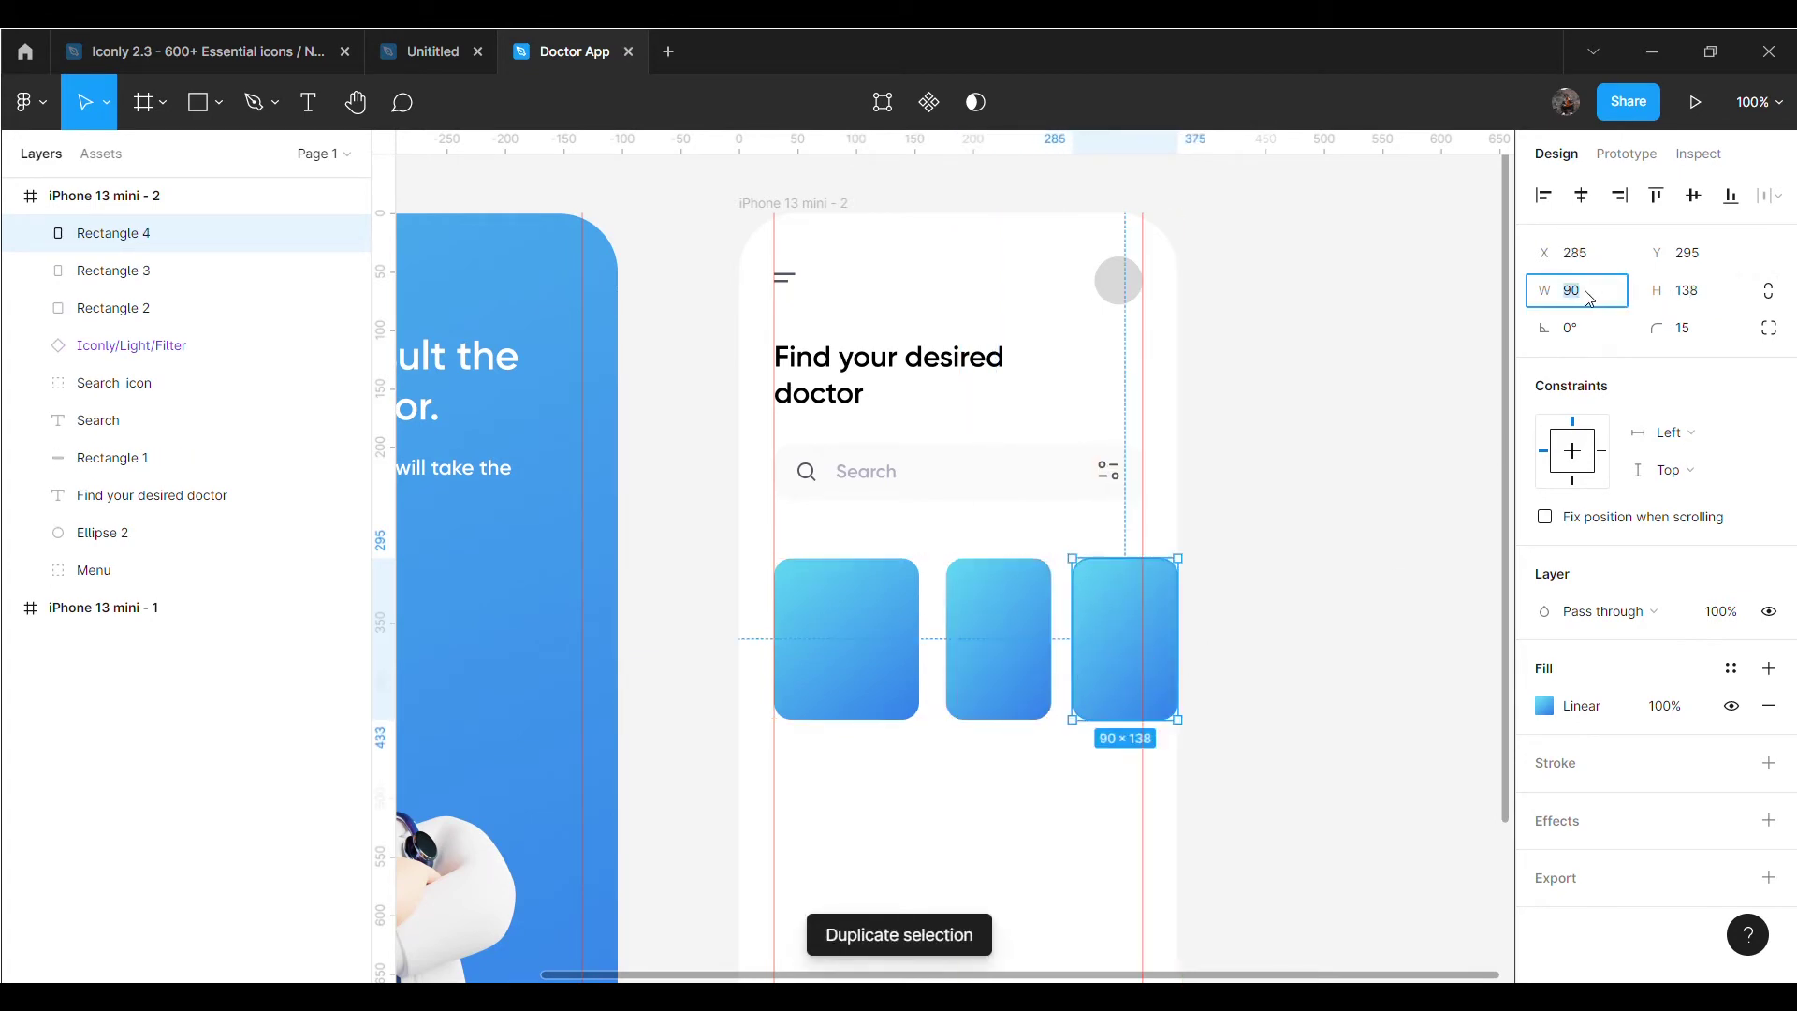
pyautogui.moveTo(1011, 642)
pyautogui.mouseDown()
pyautogui.moveTo(1086, 649)
pyautogui.moveTo(1020, 662)
pyautogui.mouseUp()
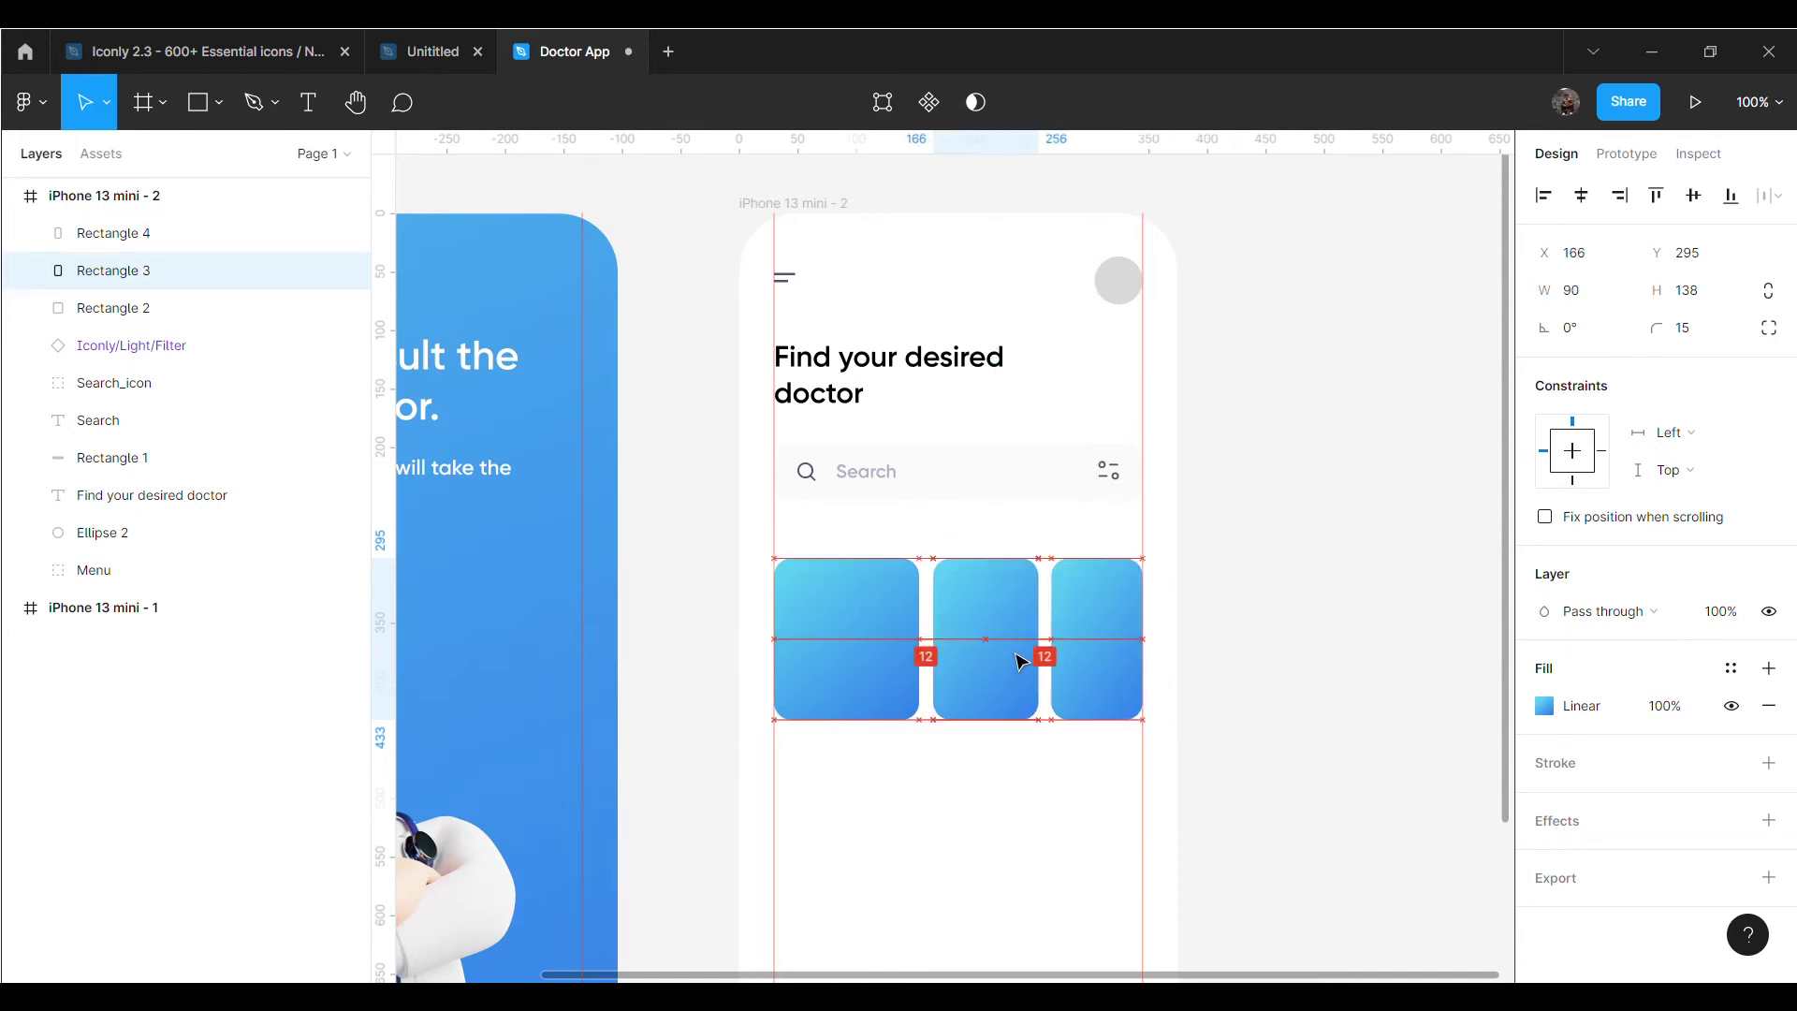
# - Narrow the right tile to 76 wide to line up with the guide
pyautogui.click(1312, 610)
pyautogui.click(1090, 631)
pyautogui.write('76')
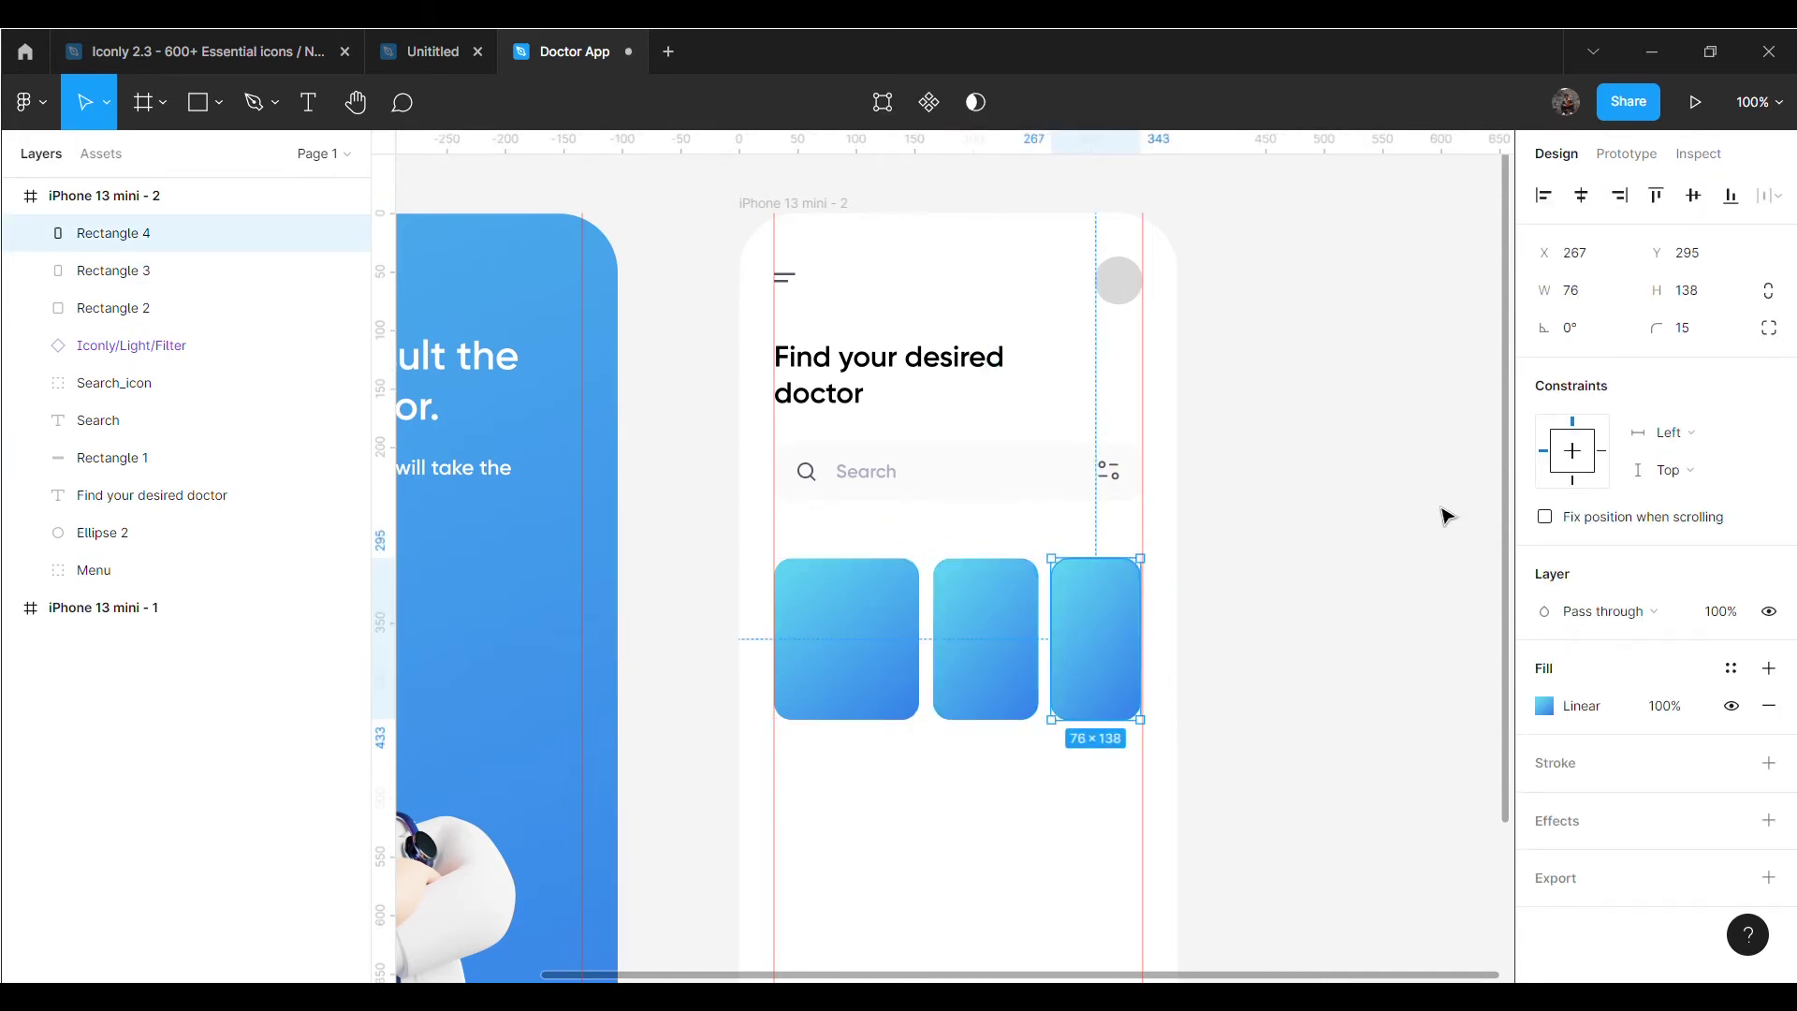
pyautogui.click(1446, 516)
pyautogui.click(1139, 610)
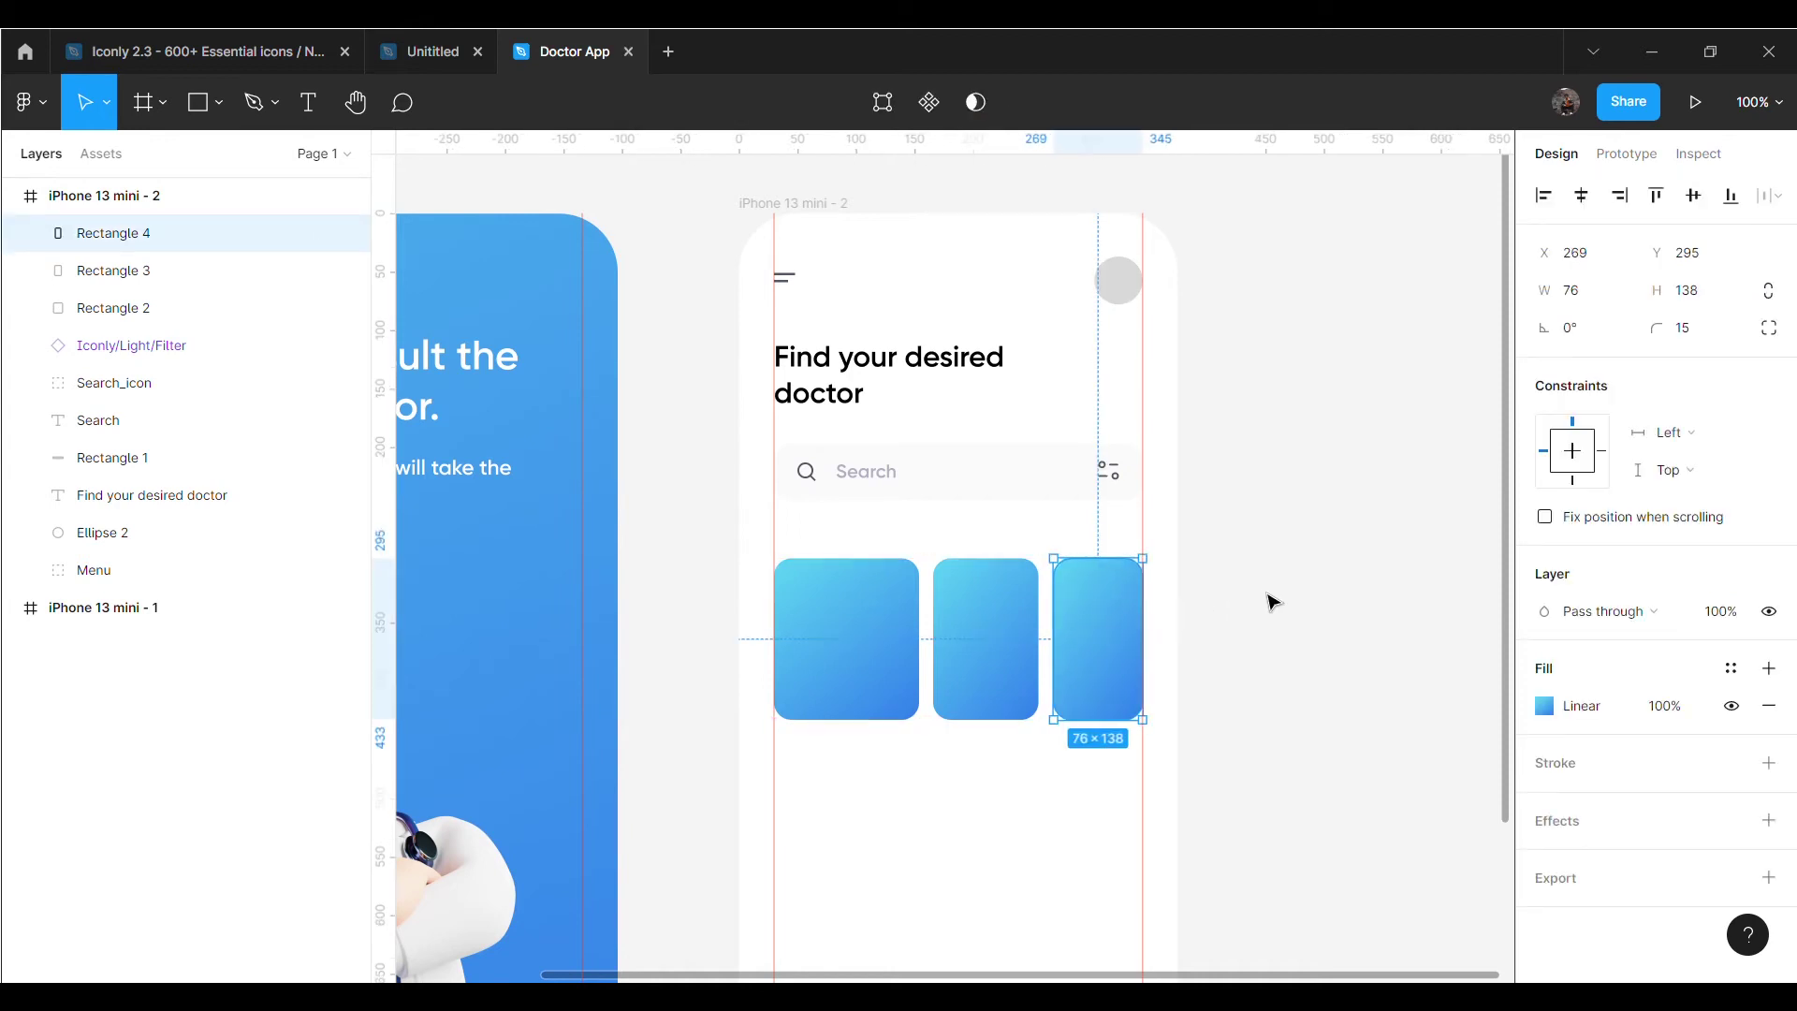
pyautogui.click(1344, 600)
pyautogui.click(990, 674)
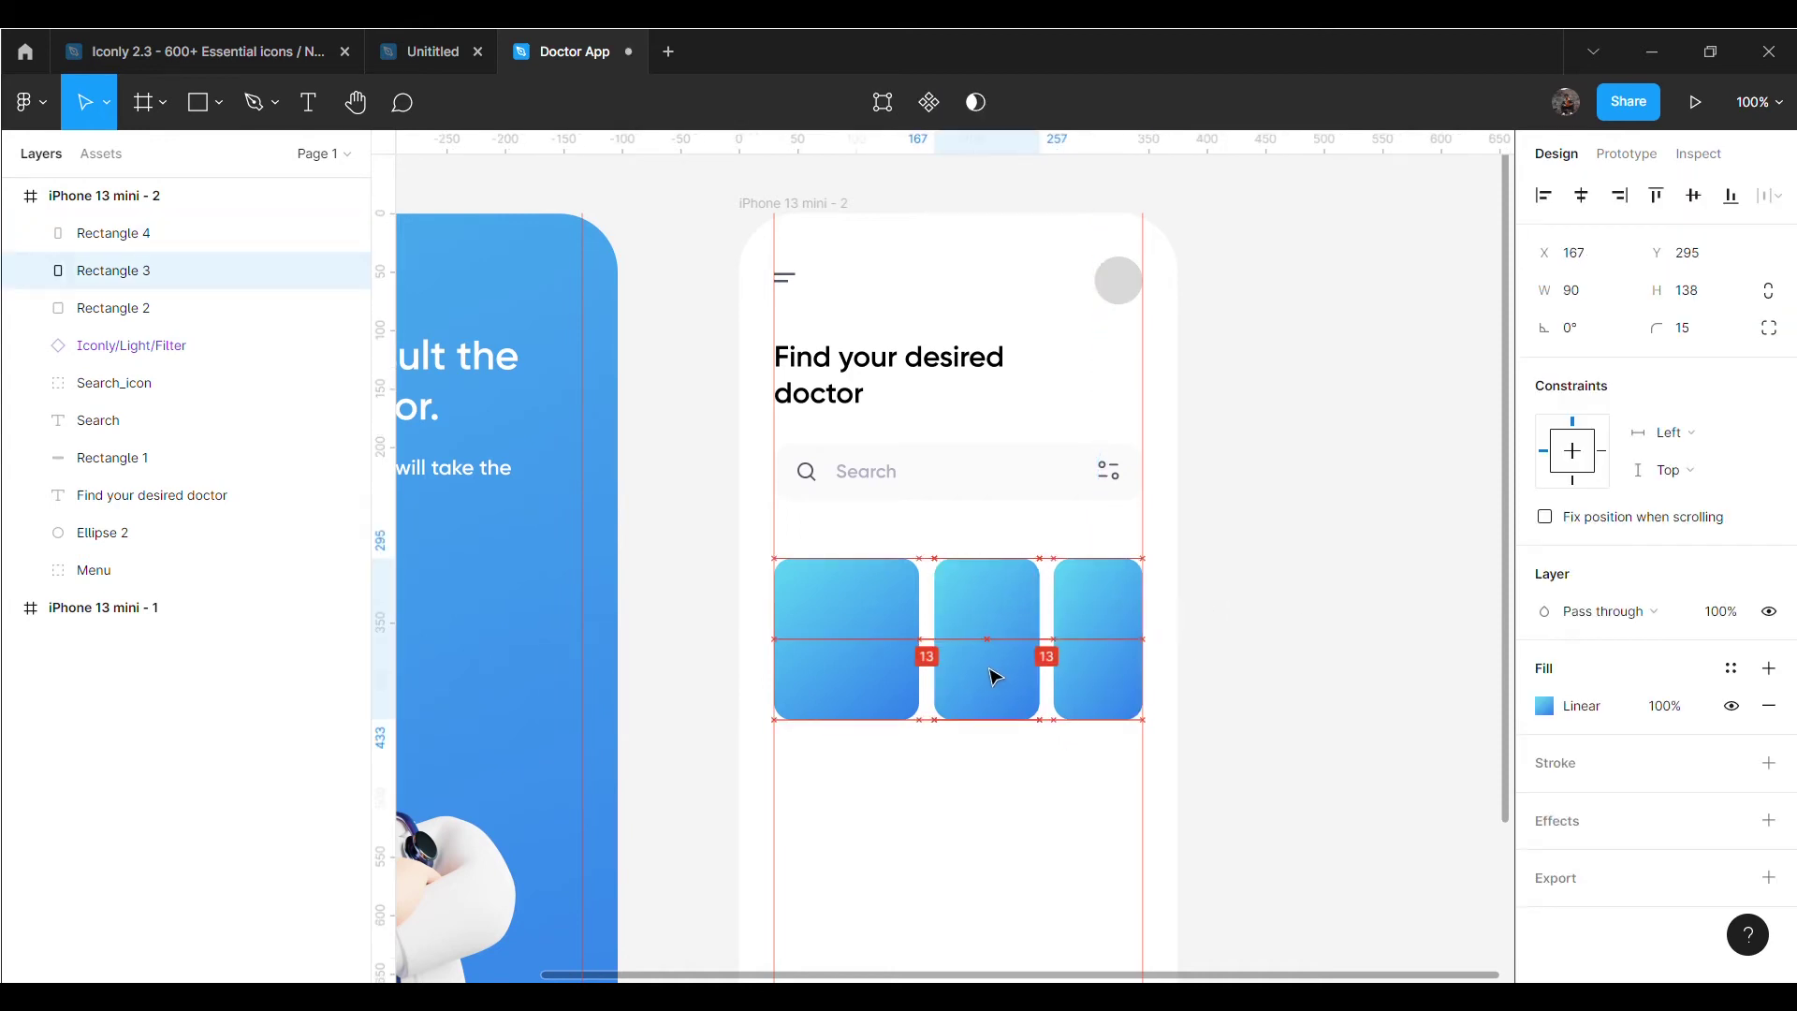
pyautogui.click(1320, 651)
pyautogui.scroll(-1, 1327, 646)
pyautogui.scroll(-1, 1327, 646)
pyautogui.click(218, 103)
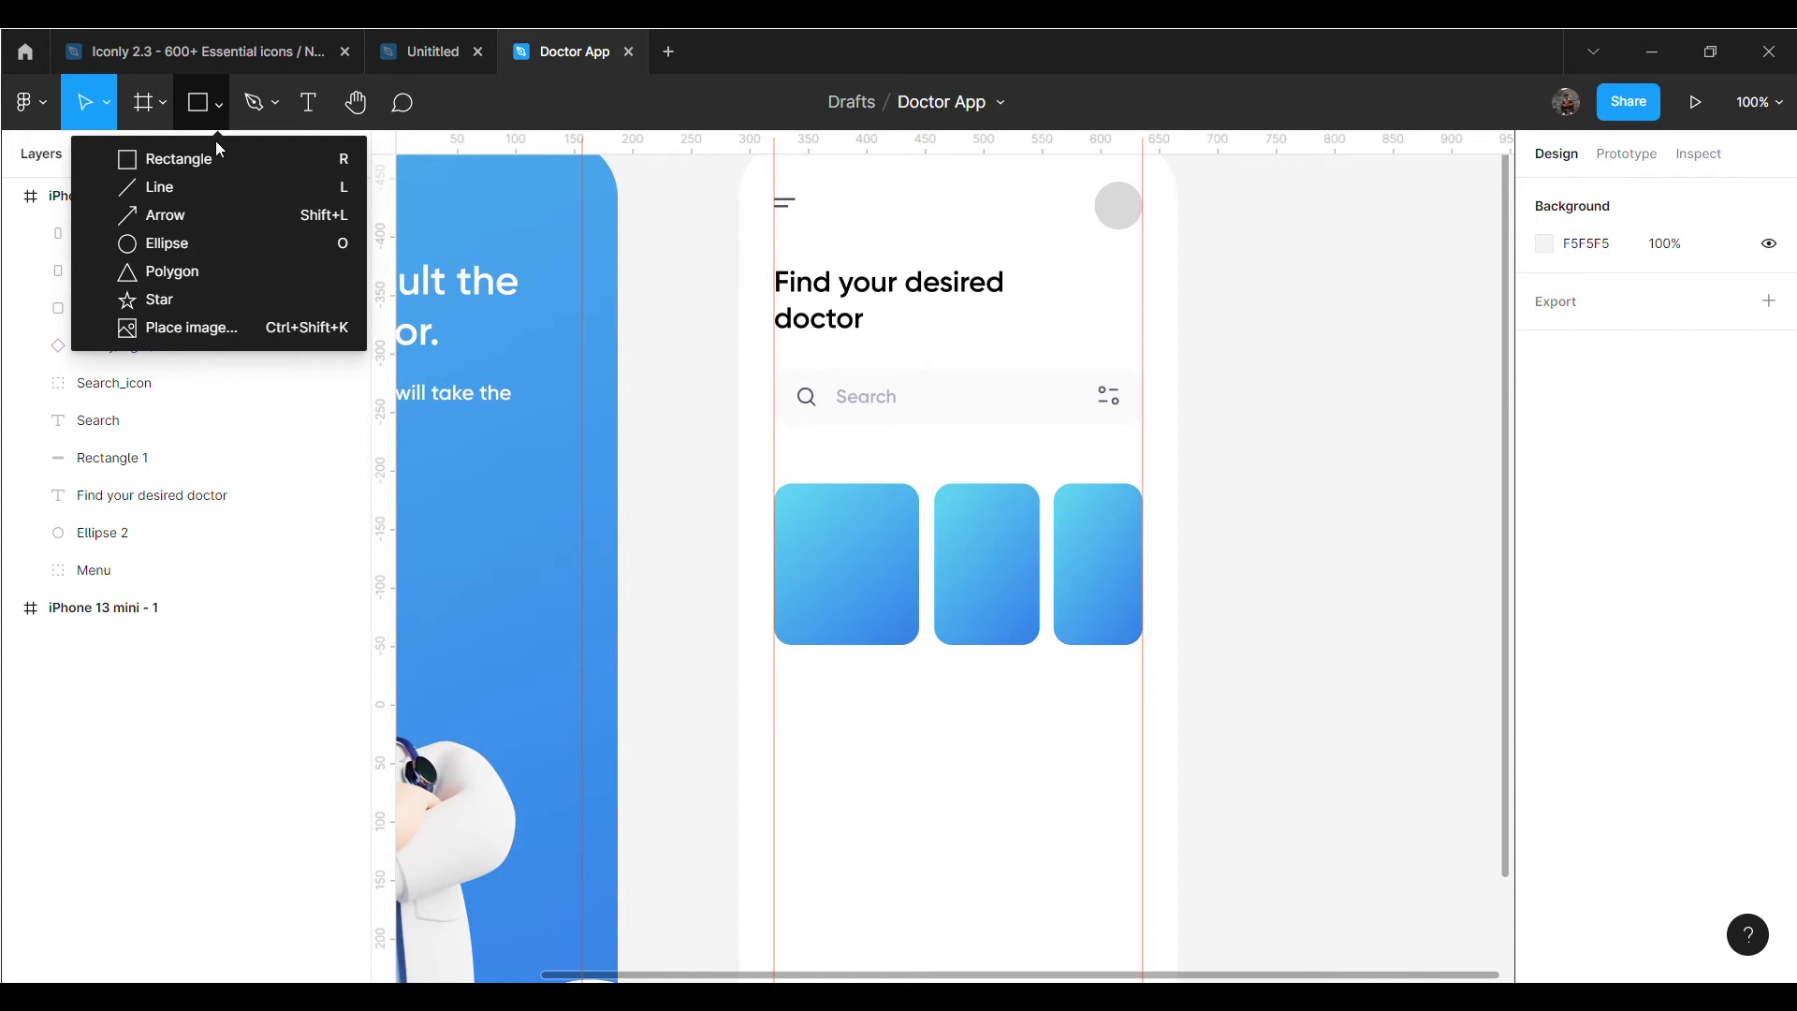
# - Draw a 50×50 white (FFFFFF) circle and move it into the first card
pyautogui.click(218, 242)
pyautogui.moveTo(1243, 496); pyautogui.dragTo(1296, 549)
pyautogui.click(1351, 565)
pyautogui.click(1269, 520)
pyautogui.write('50')
pyautogui.press('Return')
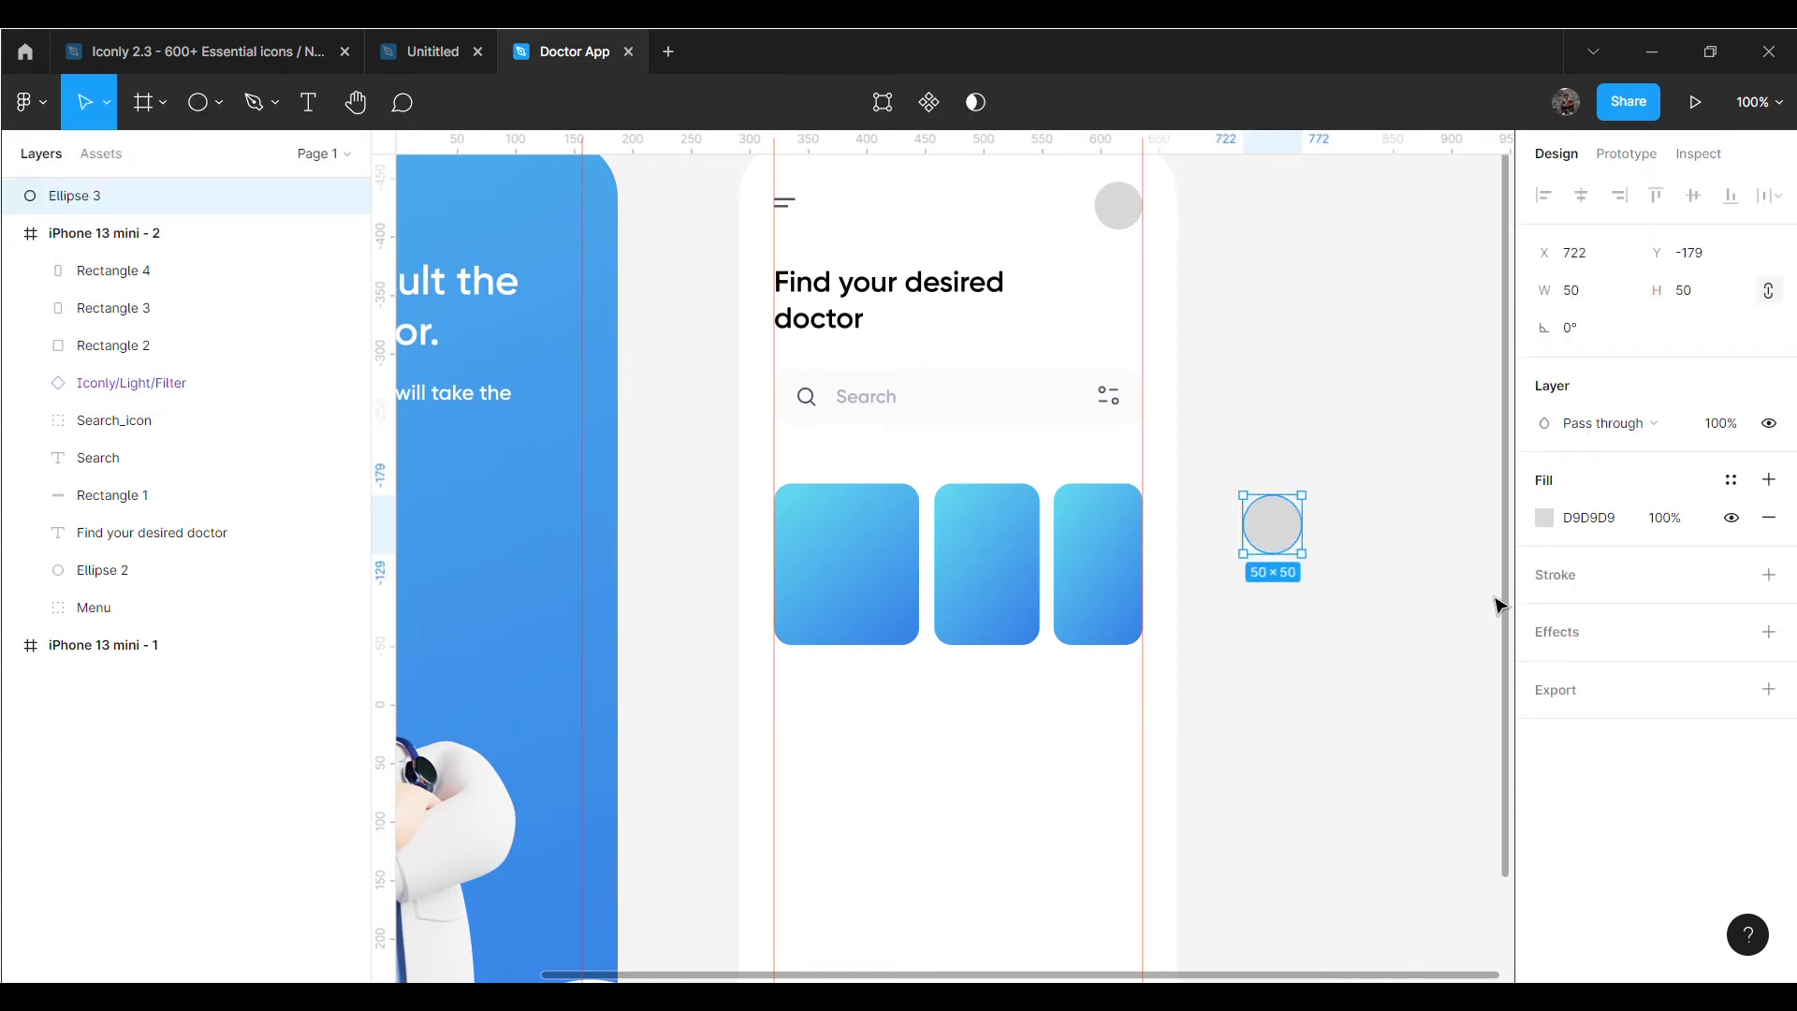
pyautogui.click(1545, 518)
pyautogui.write('FFFFFF')
pyautogui.click(1400, 292)
pyautogui.moveTo(1275, 532)
pyautogui.mouseDown()
pyautogui.moveTo(936, 579)
pyautogui.moveTo(854, 562)
pyautogui.moveTo(999, 570)
pyautogui.mouseUp()
# - Duplicate the white circle into the second and third cards
pyautogui.hotkey('ctrl', 'd')
pyautogui.hotkey('shift', 'Right')
pyautogui.hotkey('shift', 'Right')
pyautogui.hotkey('shift', 'Right')
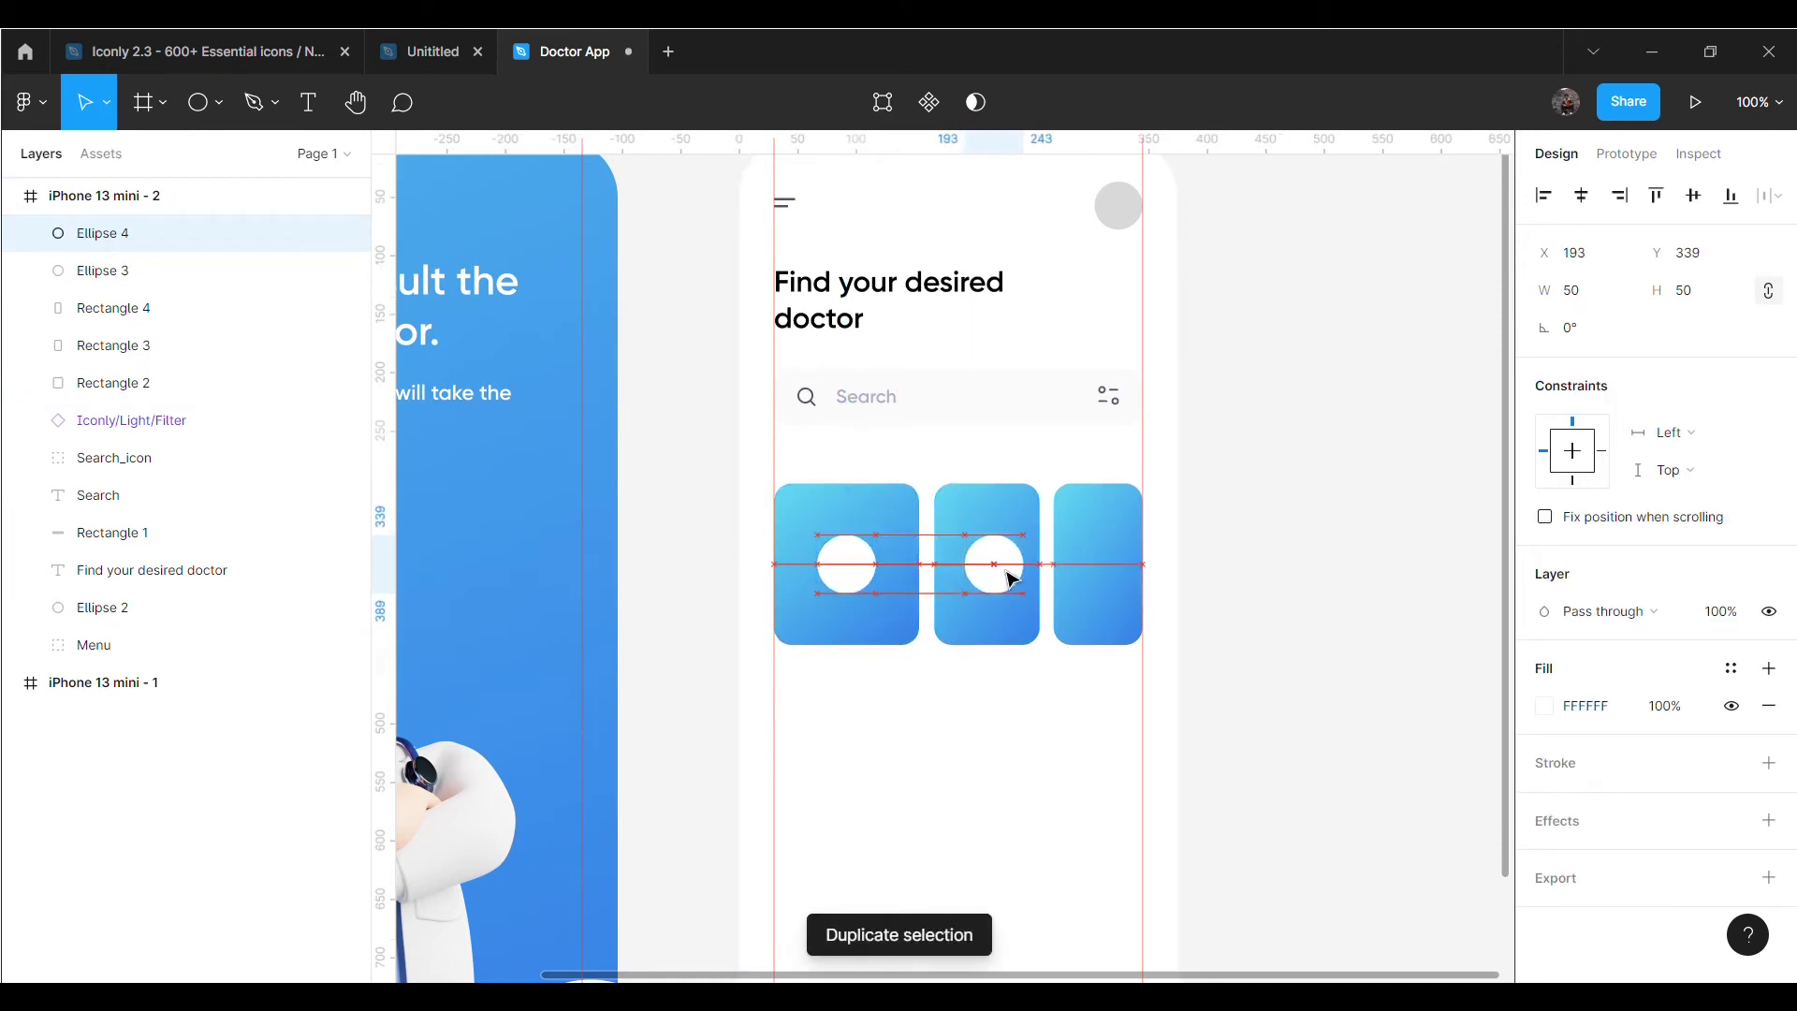
pyautogui.hotkey('ctrl', 'd')
pyautogui.moveTo(1176, 582); pyautogui.dragTo(1126, 583)
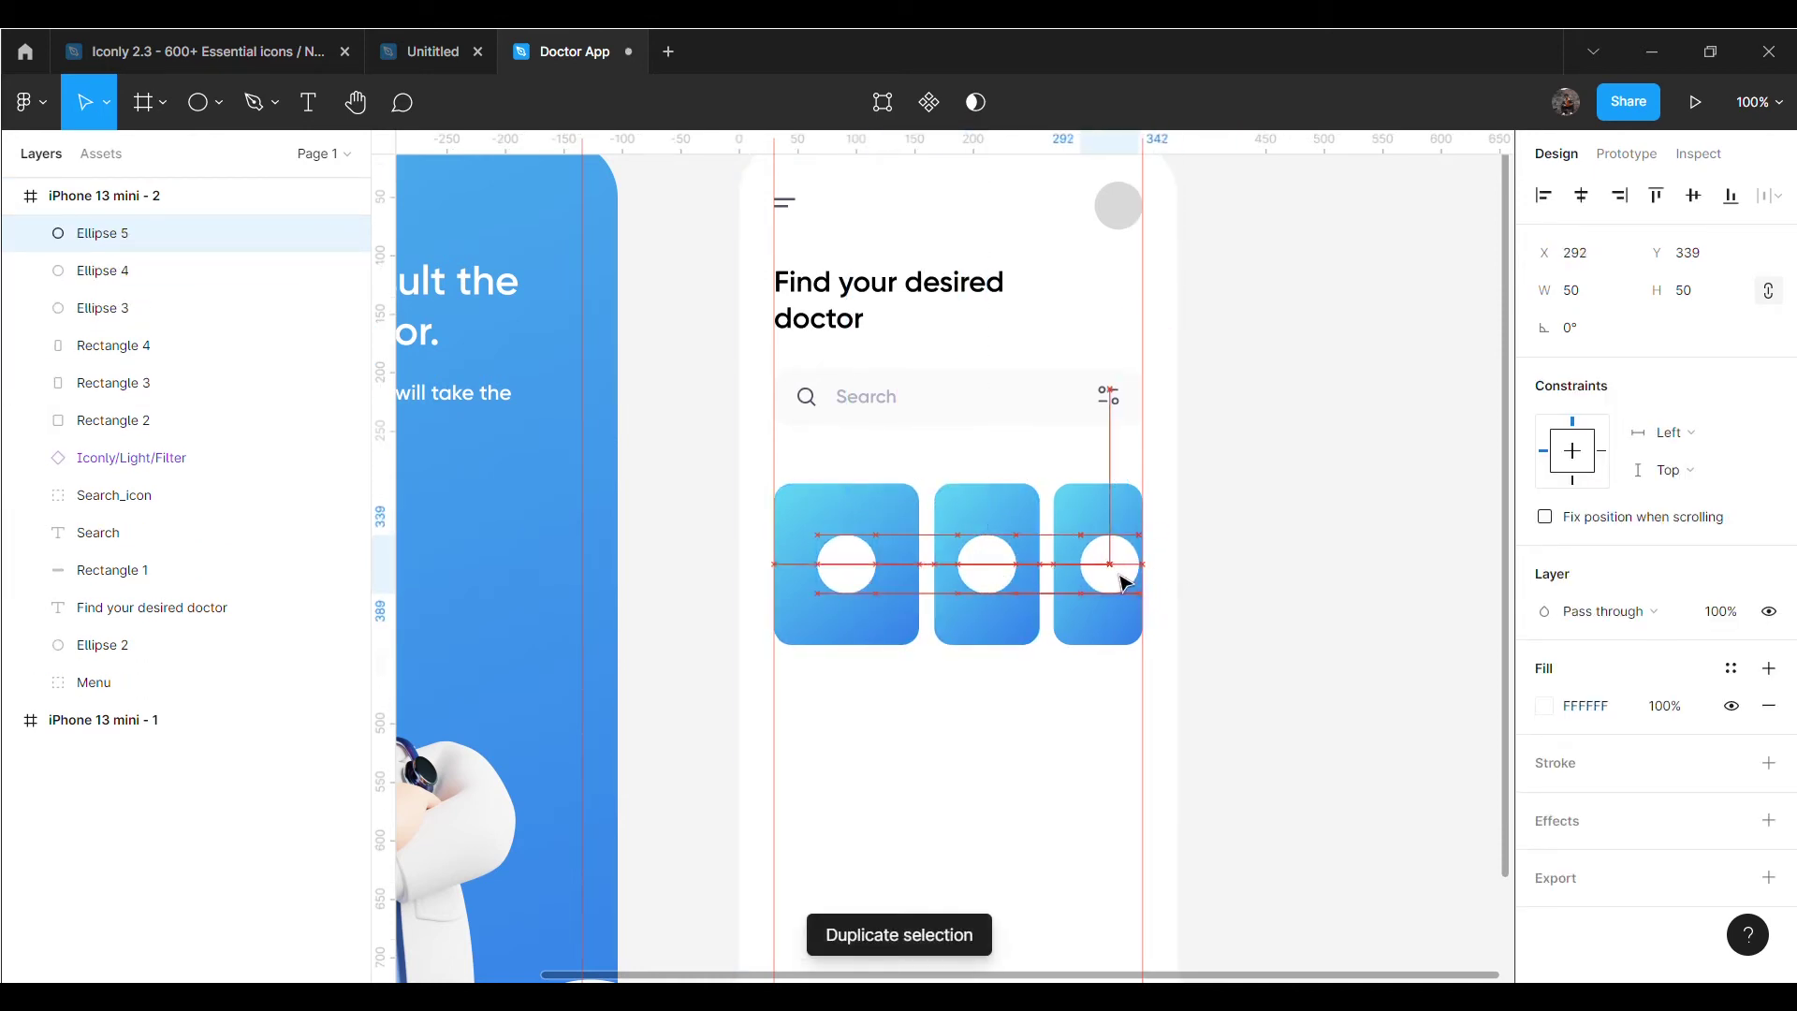
pyautogui.click(1288, 546)
pyautogui.scroll(-1, 1288, 553)
# - Add a 26×26 grey circle copy at 40% opacity in the first card's top right
pyautogui.click(866, 587)
pyautogui.hotkey('ctrl', 'd')
pyautogui.moveTo(866, 587); pyautogui.dragTo(1279, 551)
pyautogui.click(1561, 518)
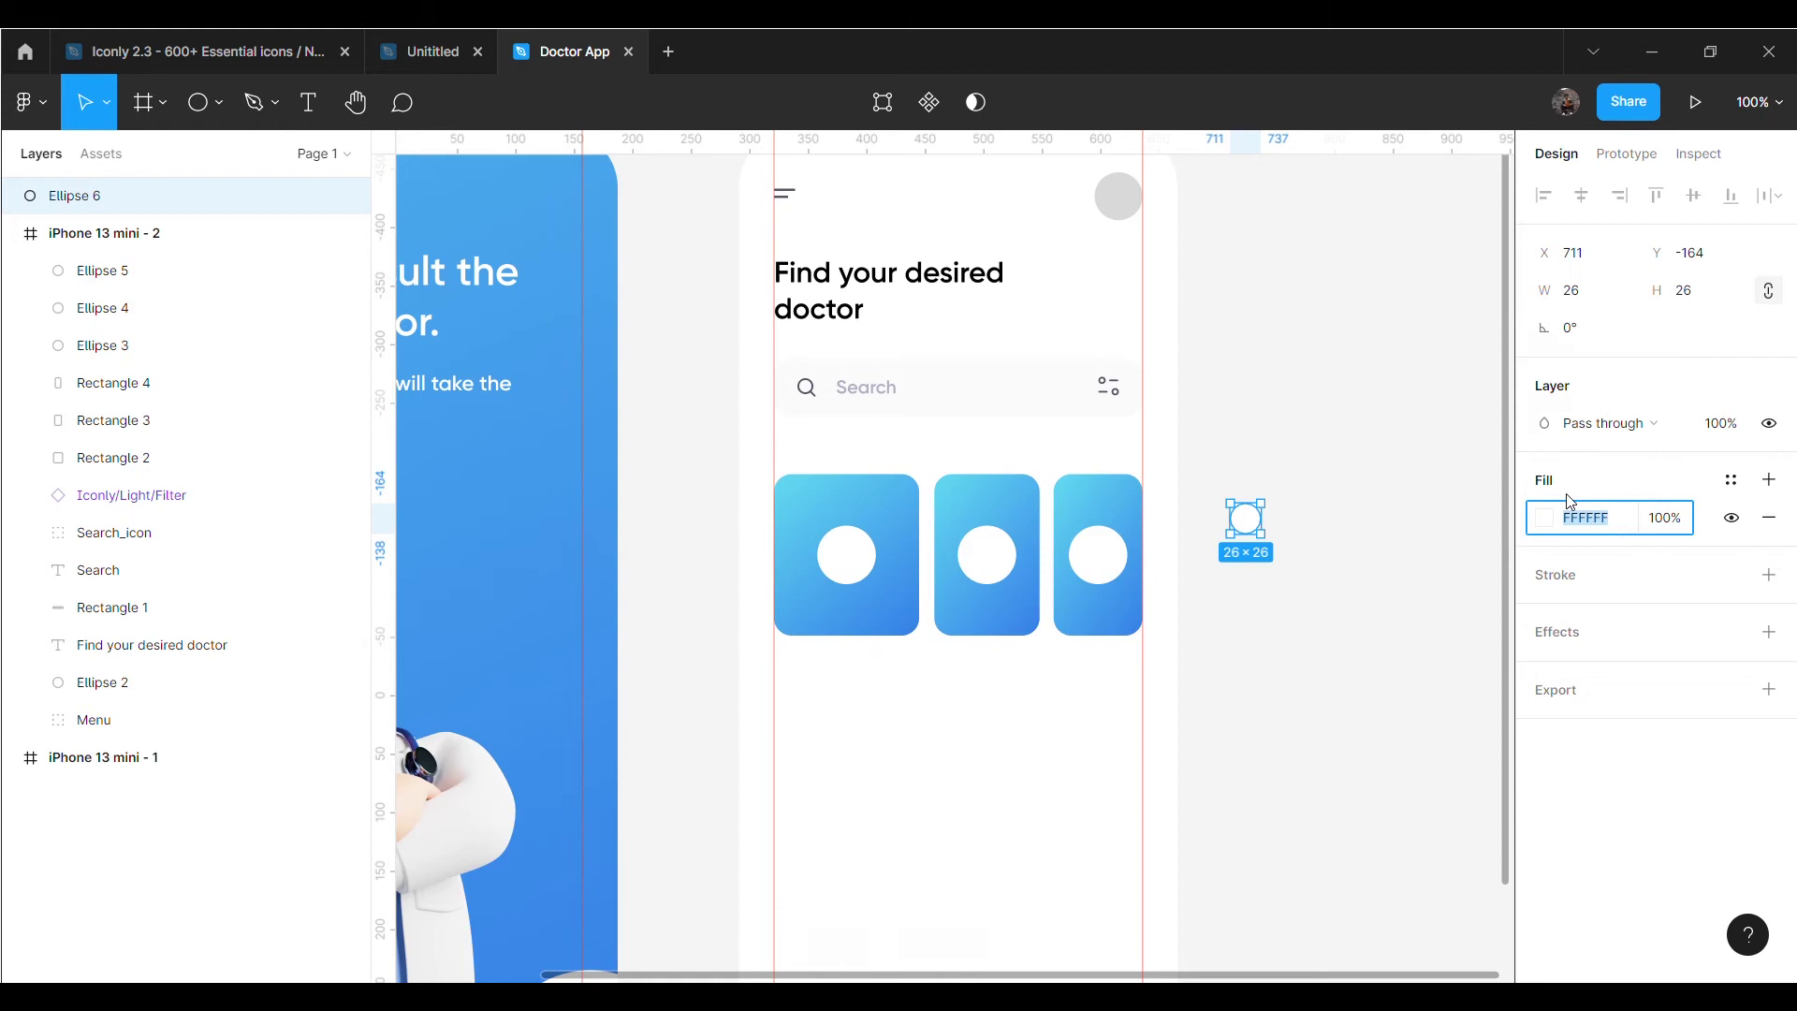
pyautogui.write('40')
pyautogui.press('Return')
pyautogui.click(1267, 589)
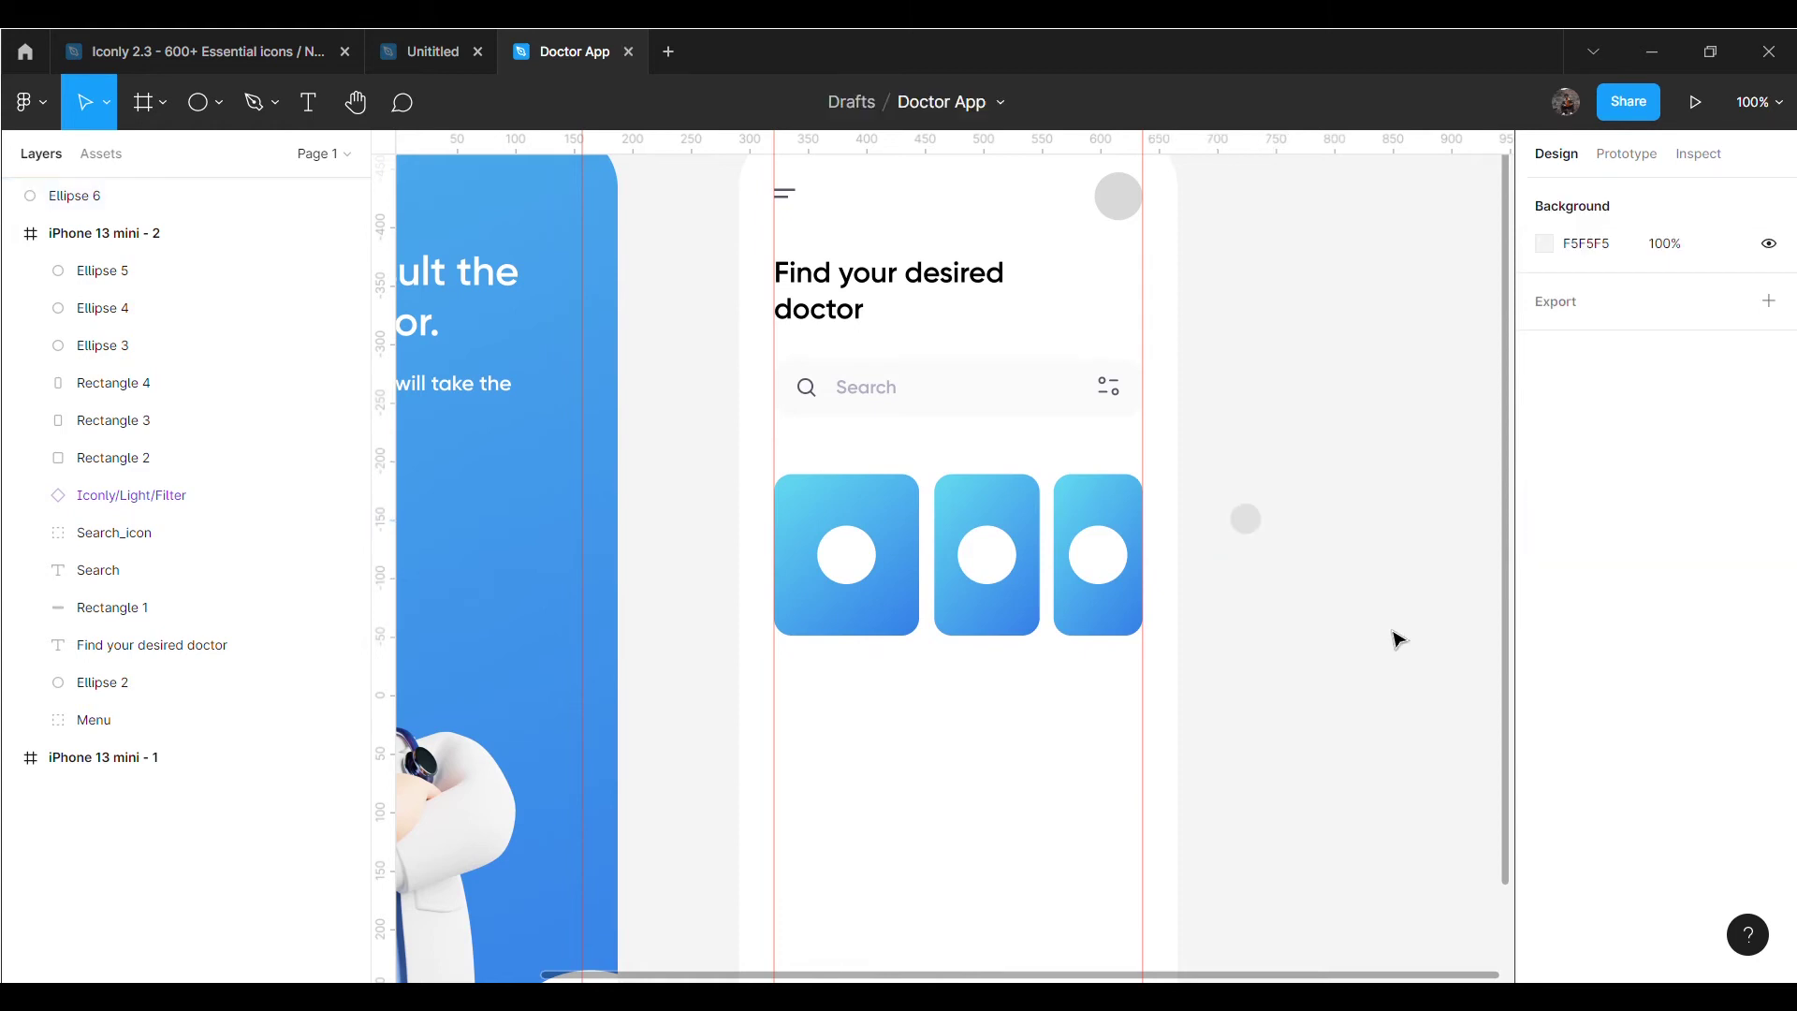
pyautogui.moveTo(1246, 518); pyautogui.dragTo(902, 518)
pyautogui.click(1284, 489)
pyautogui.click(894, 511)
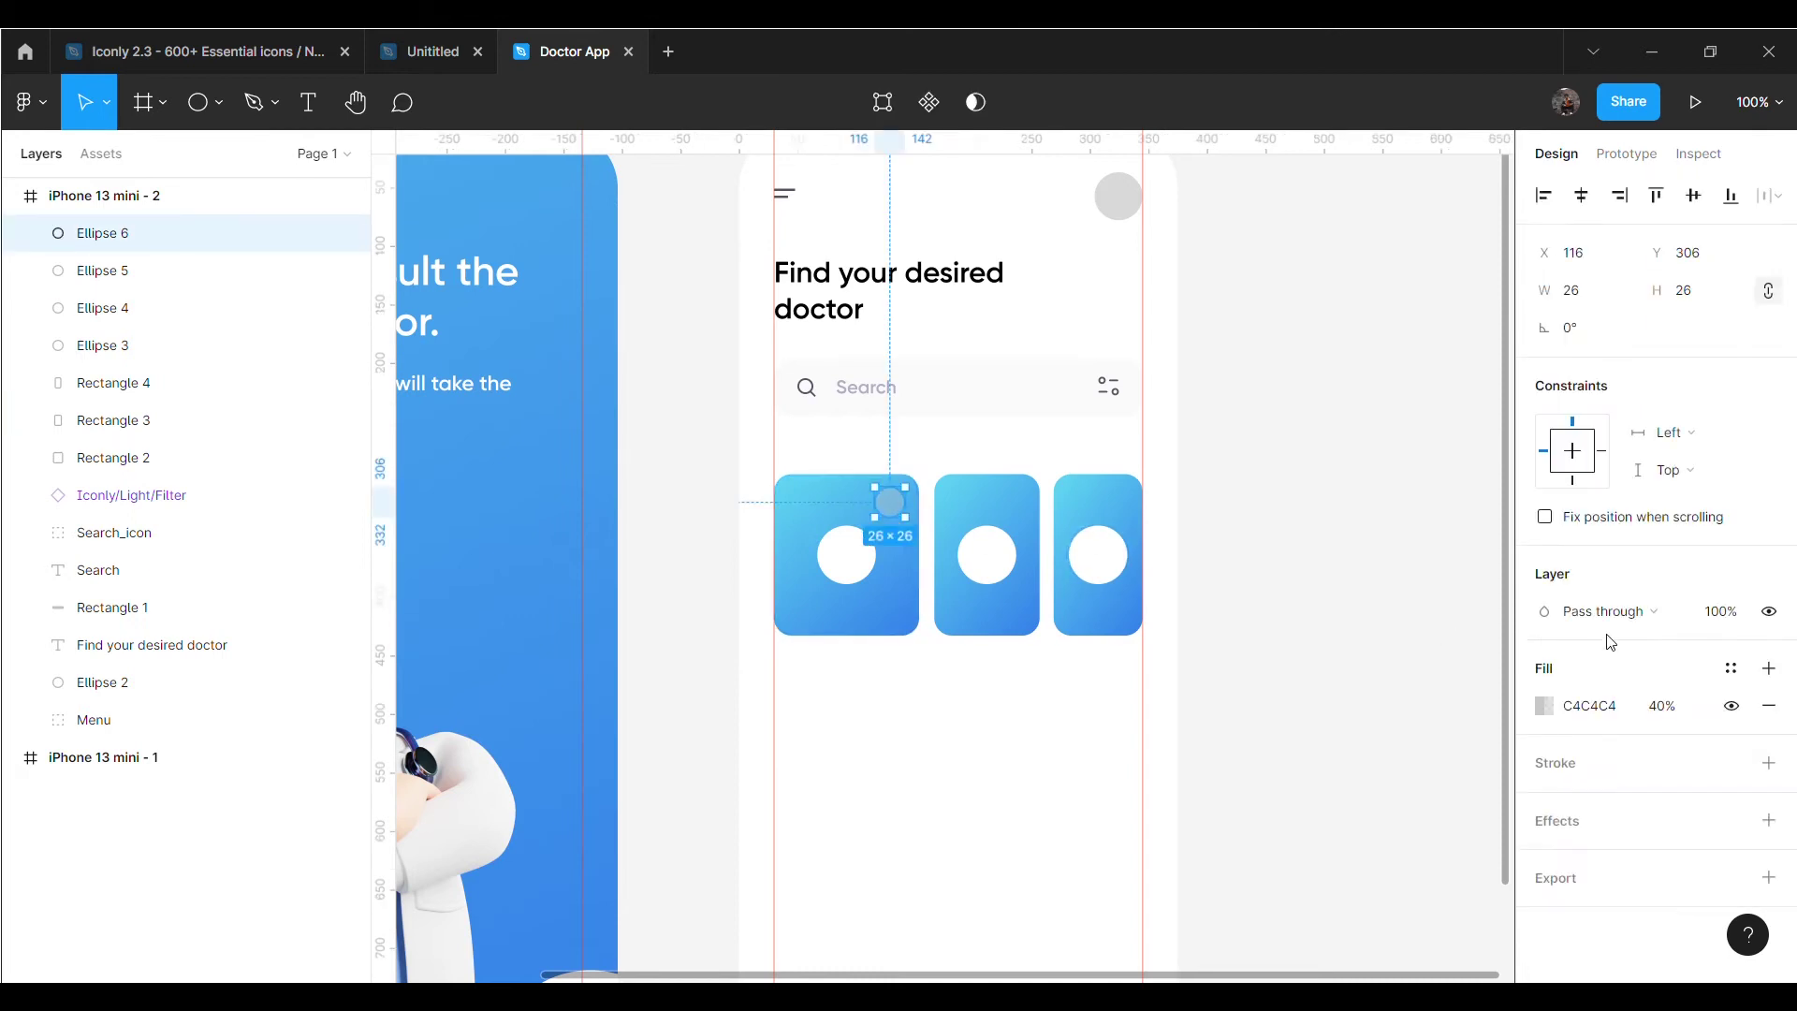
pyautogui.click(1395, 508)
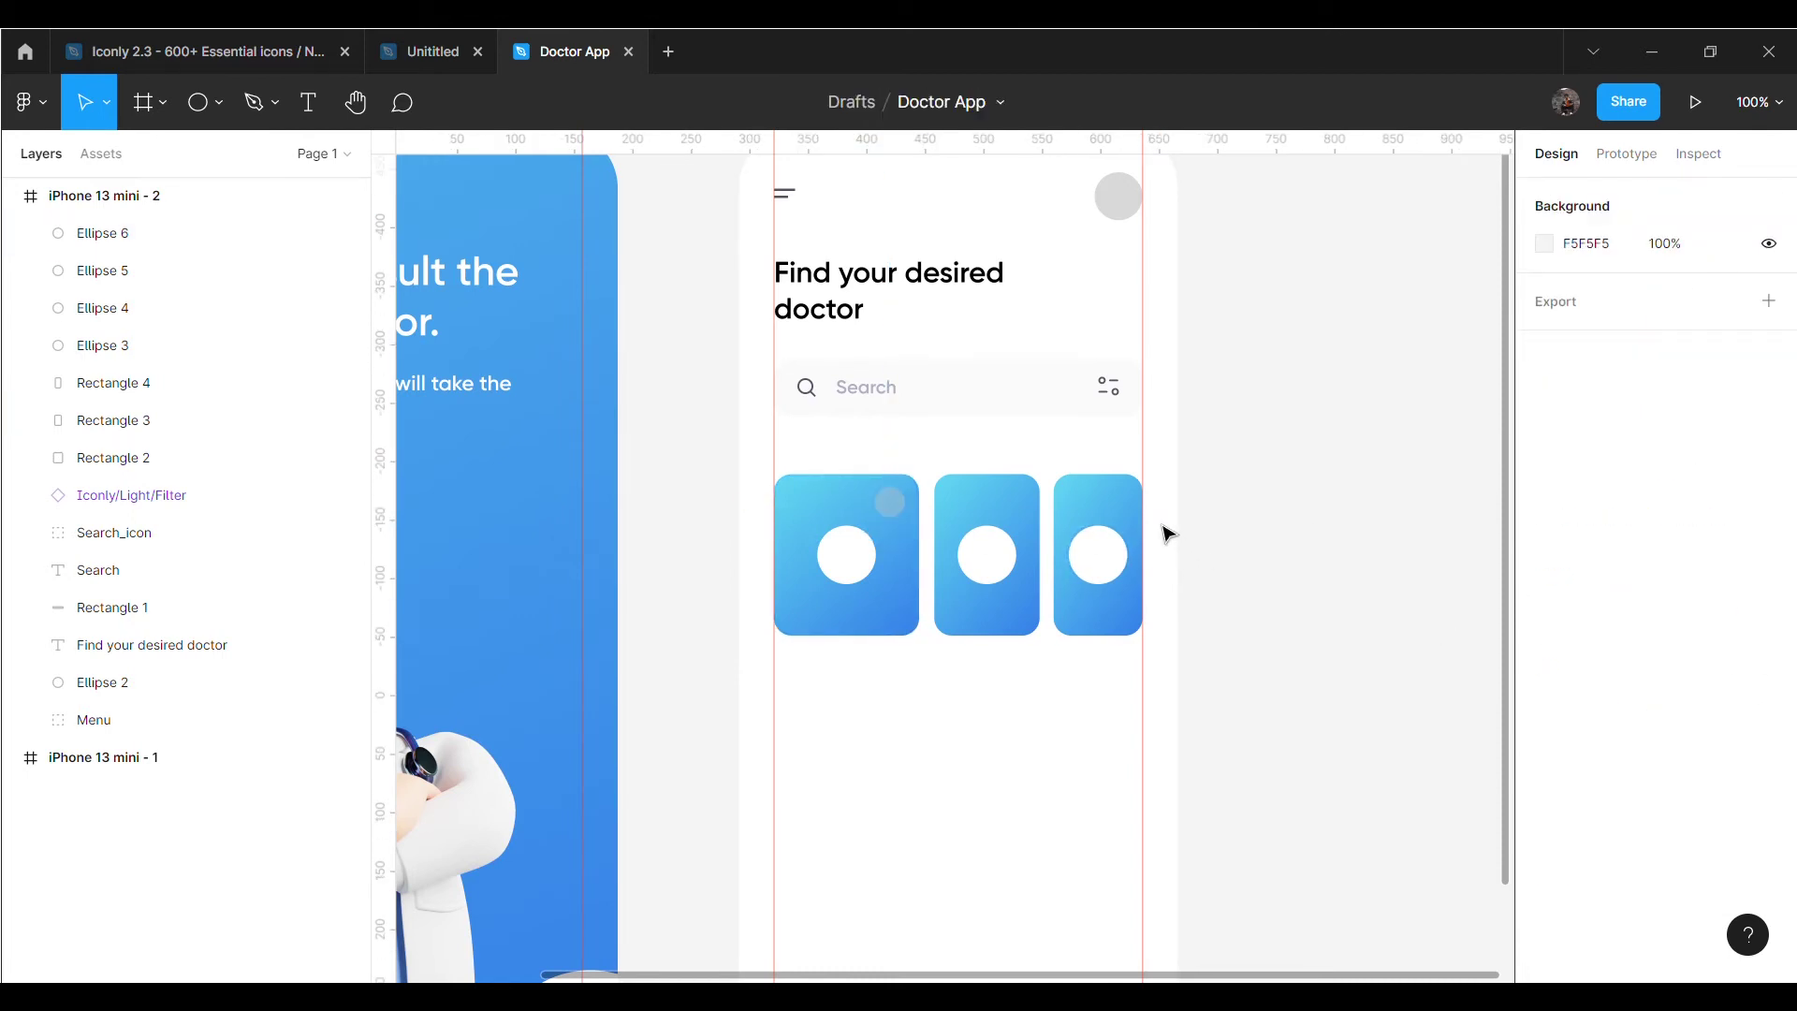
pyautogui.hotkey('ctrl', '+')
# - Copy the Arrow - Right icon from the Iconly library into the Doctor App file
pyautogui.scroll(3, 466, 200)
pyautogui.click(192, 54)
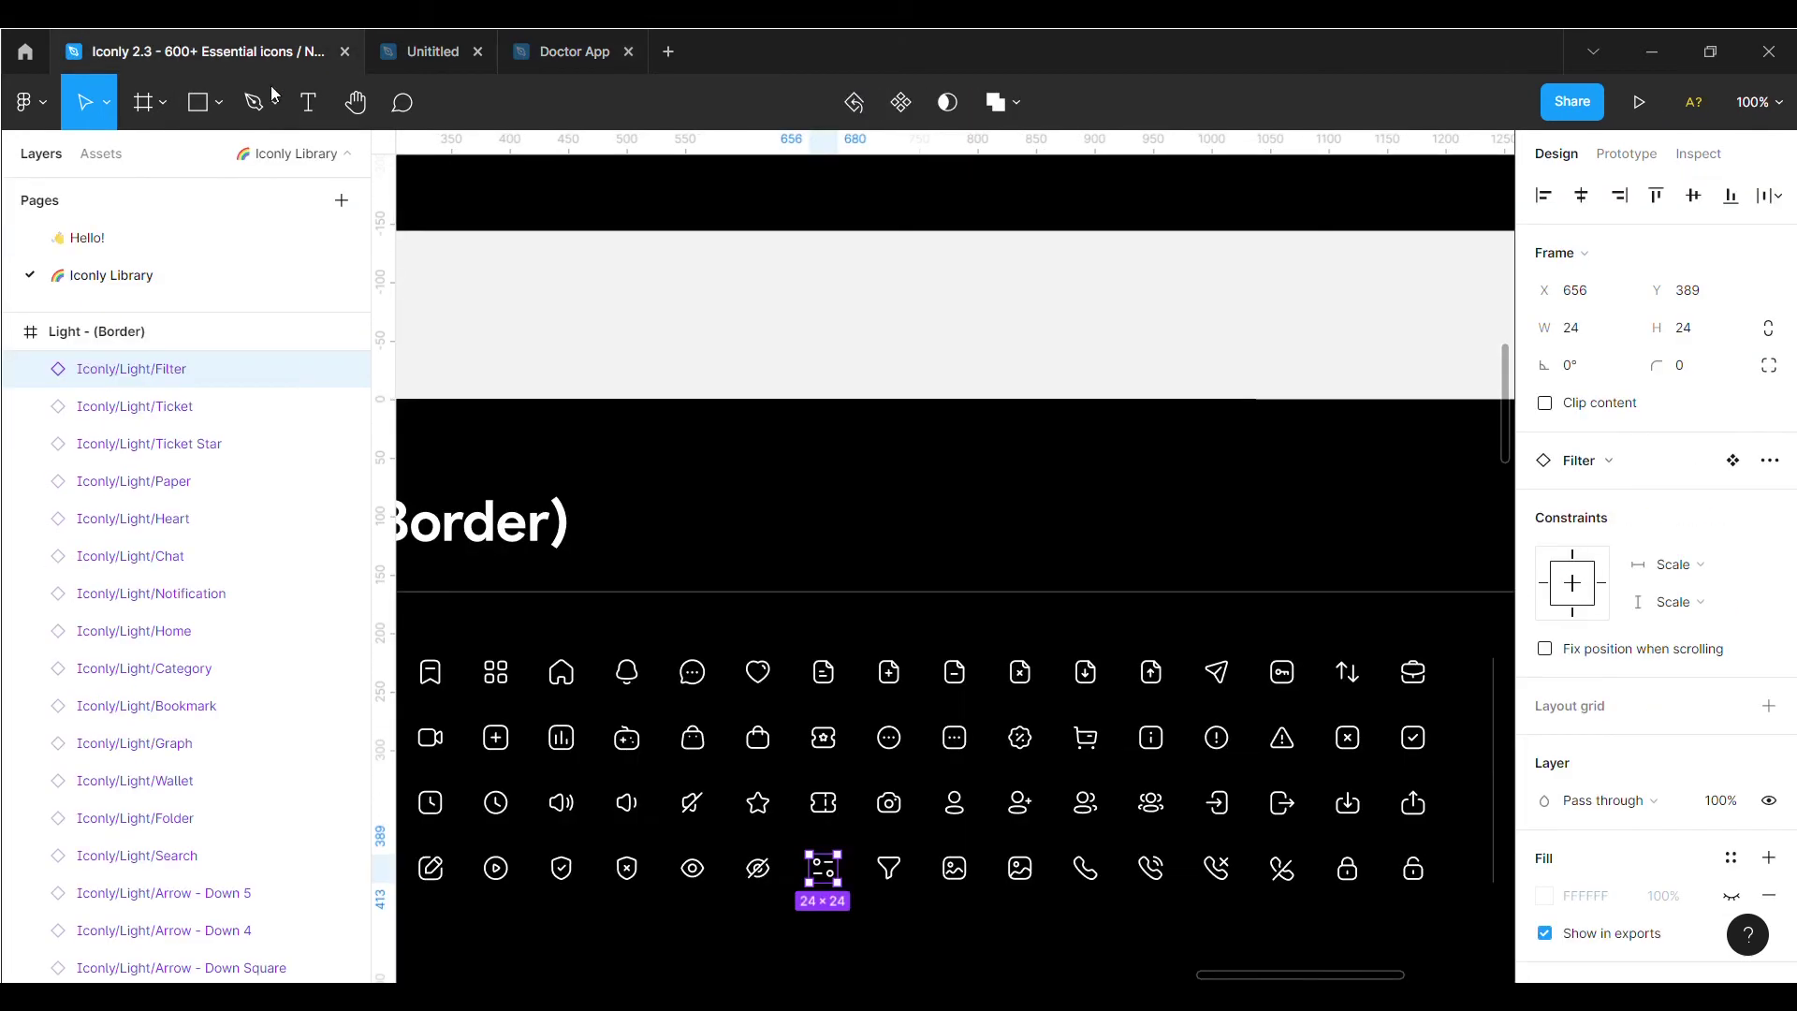
pyautogui.click(1190, 780)
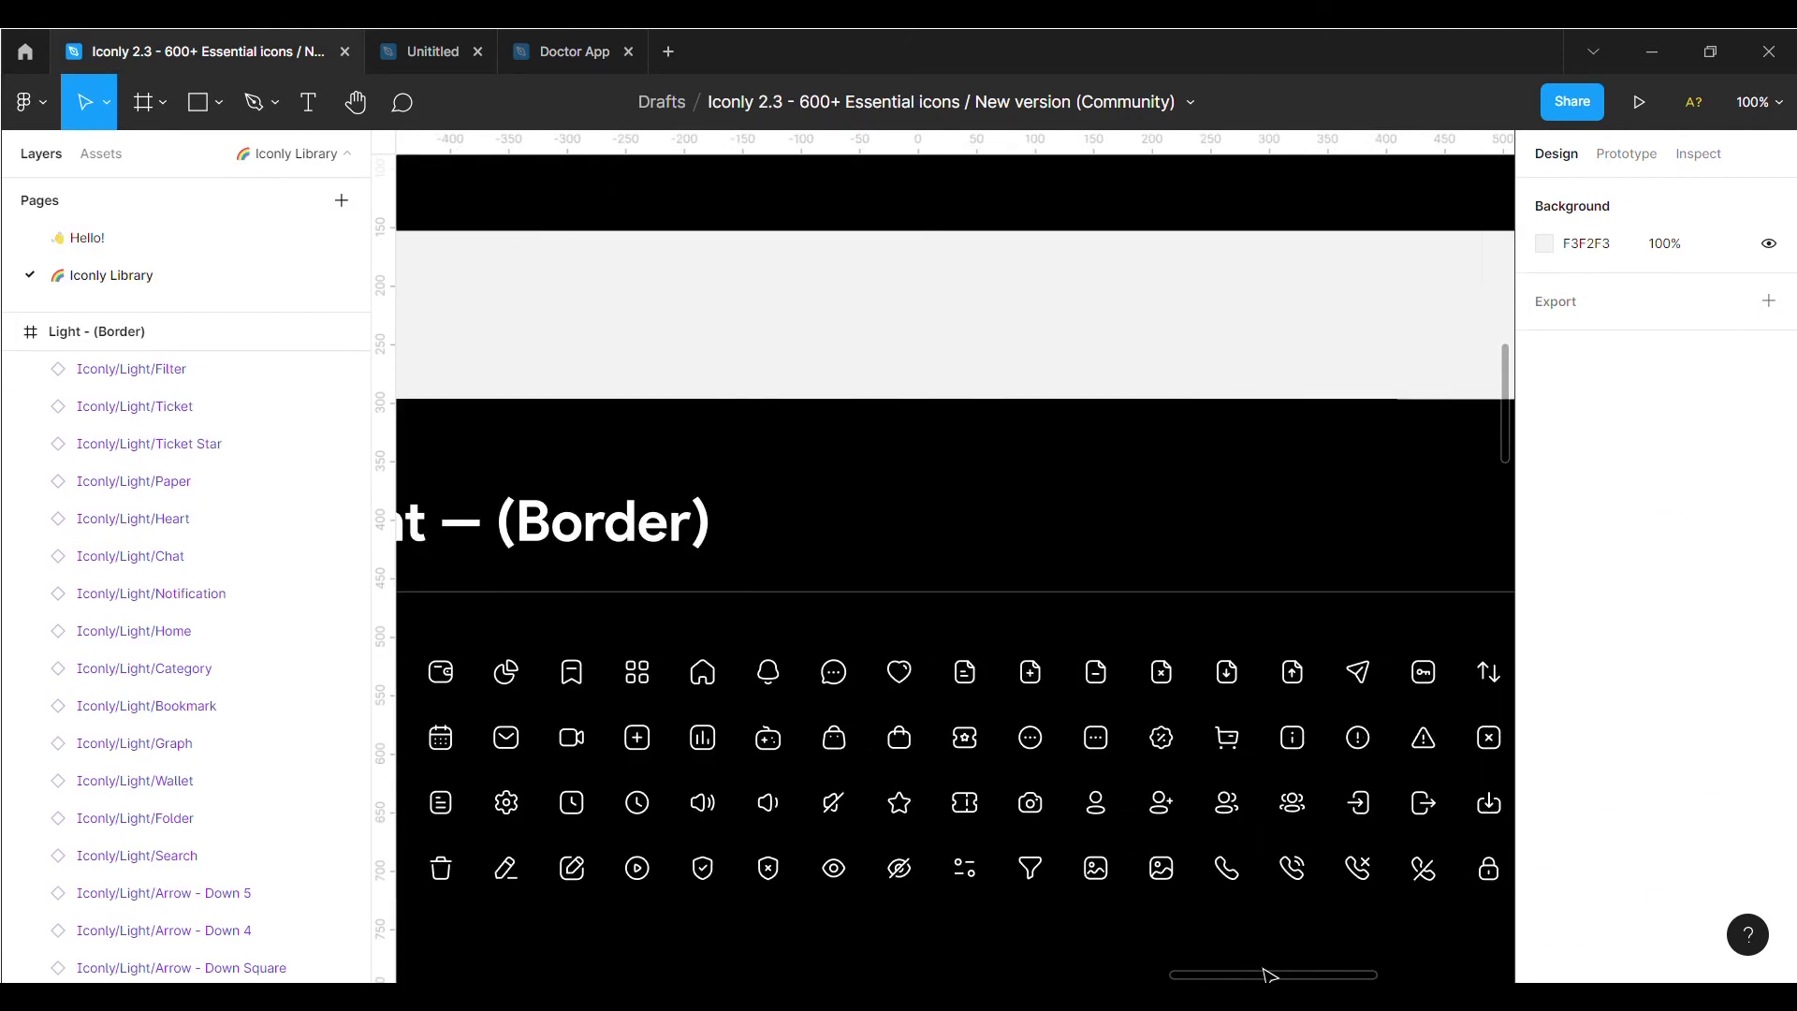
pyautogui.moveTo(1273, 974); pyautogui.dragTo(1360, 974)
pyautogui.click(1243, 738)
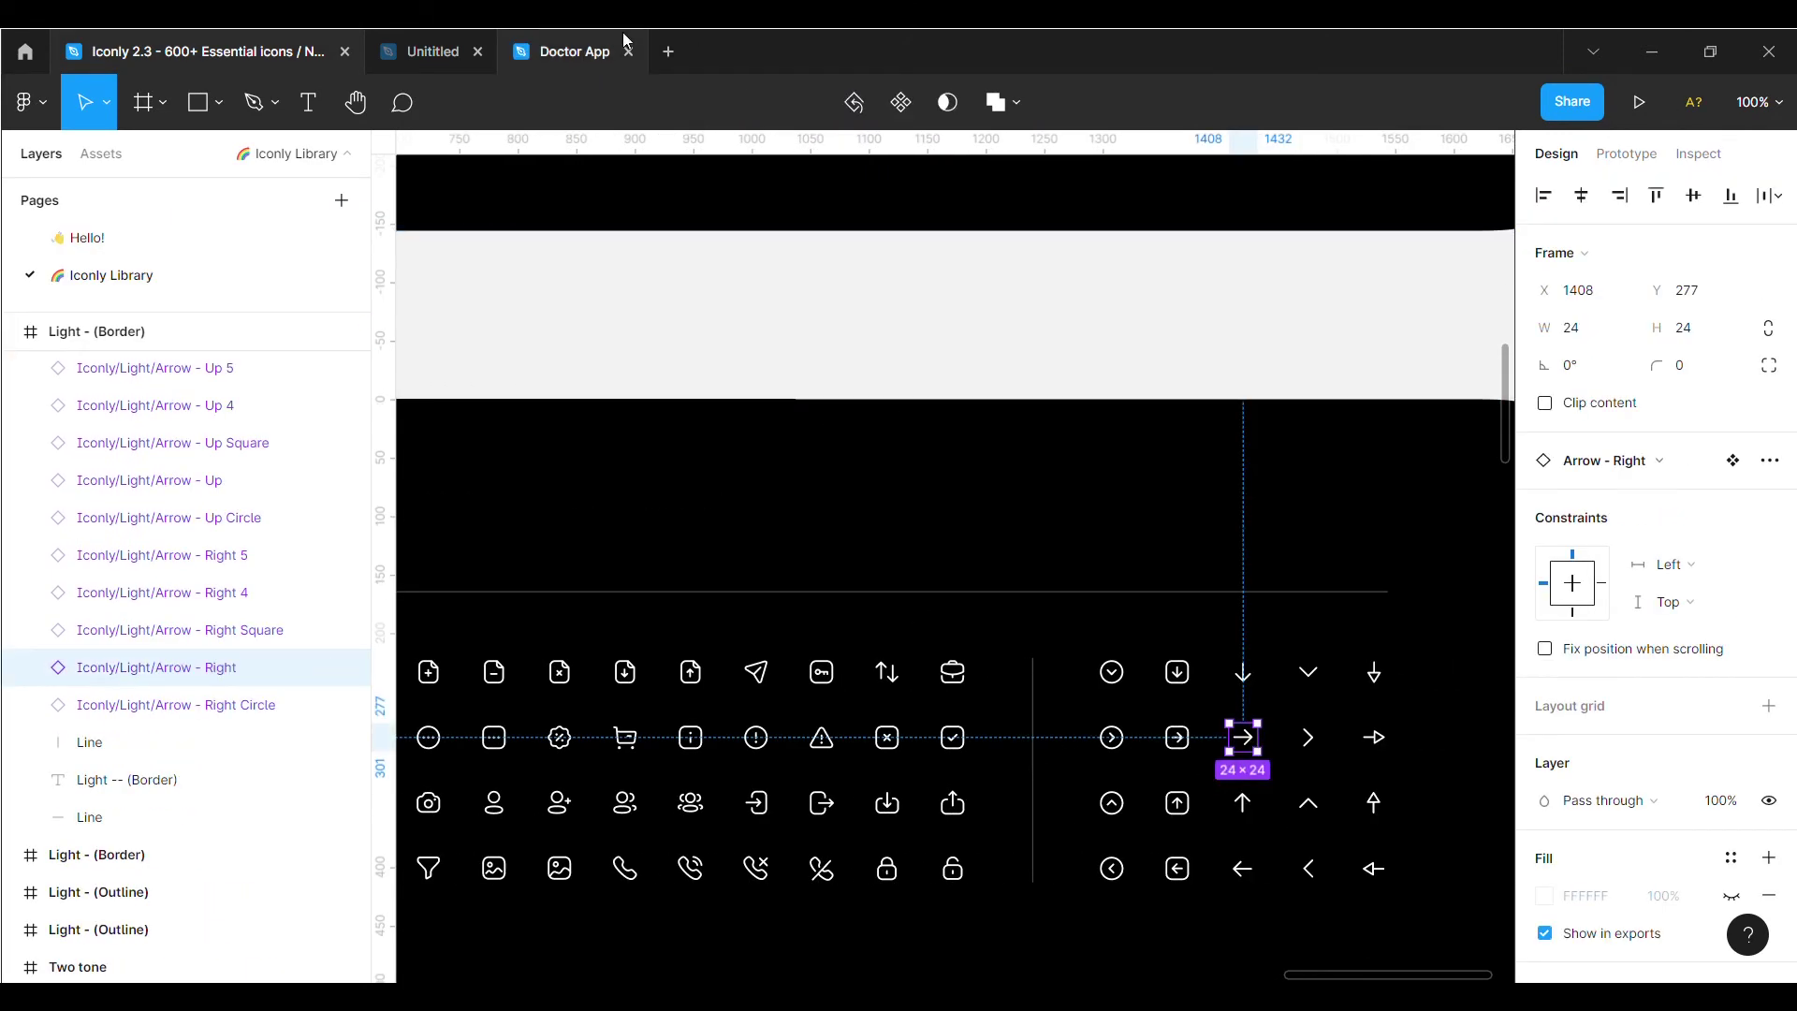
pyautogui.click(572, 51)
pyautogui.hotkey('ctrl', 'v')
# - Place the arrow on the first card's small circle and size it to 16×16
pyautogui.scroll(-5, 1648, 609)
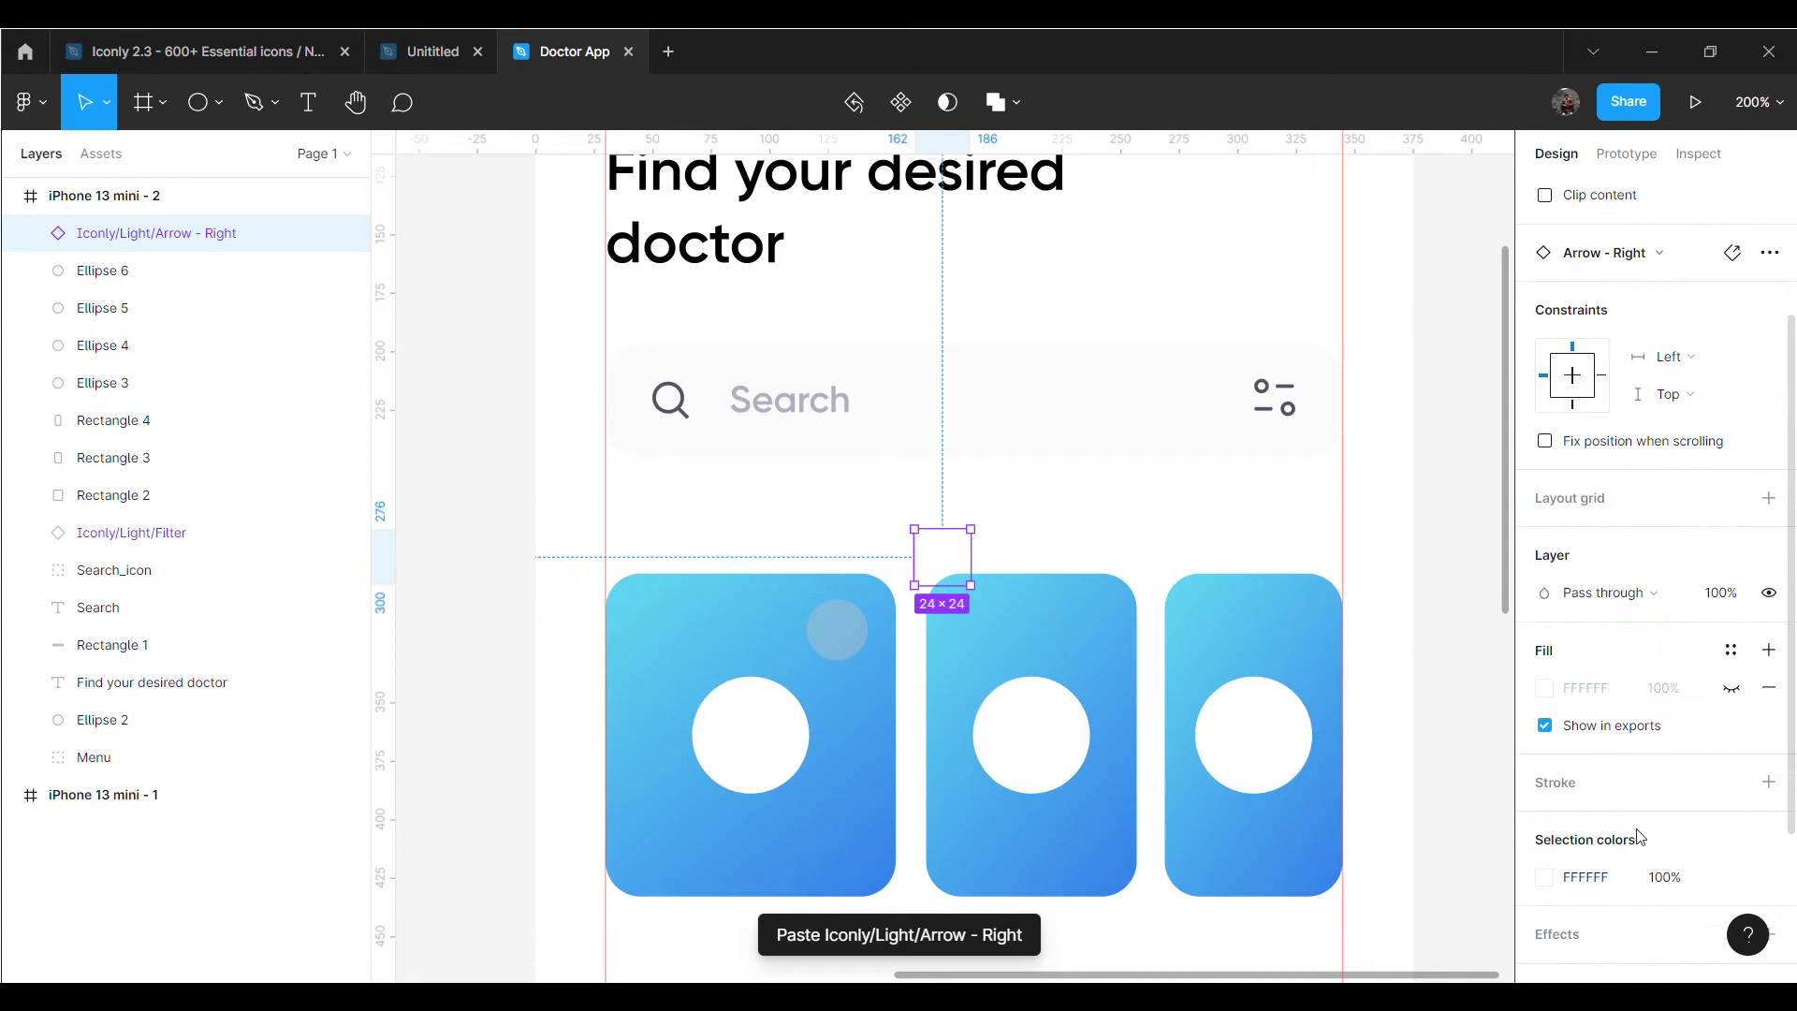
pyautogui.scroll(-5, 1647, 608)
pyautogui.click(1544, 651)
pyautogui.click(1412, 309)
pyautogui.moveTo(954, 565); pyautogui.dragTo(856, 645)
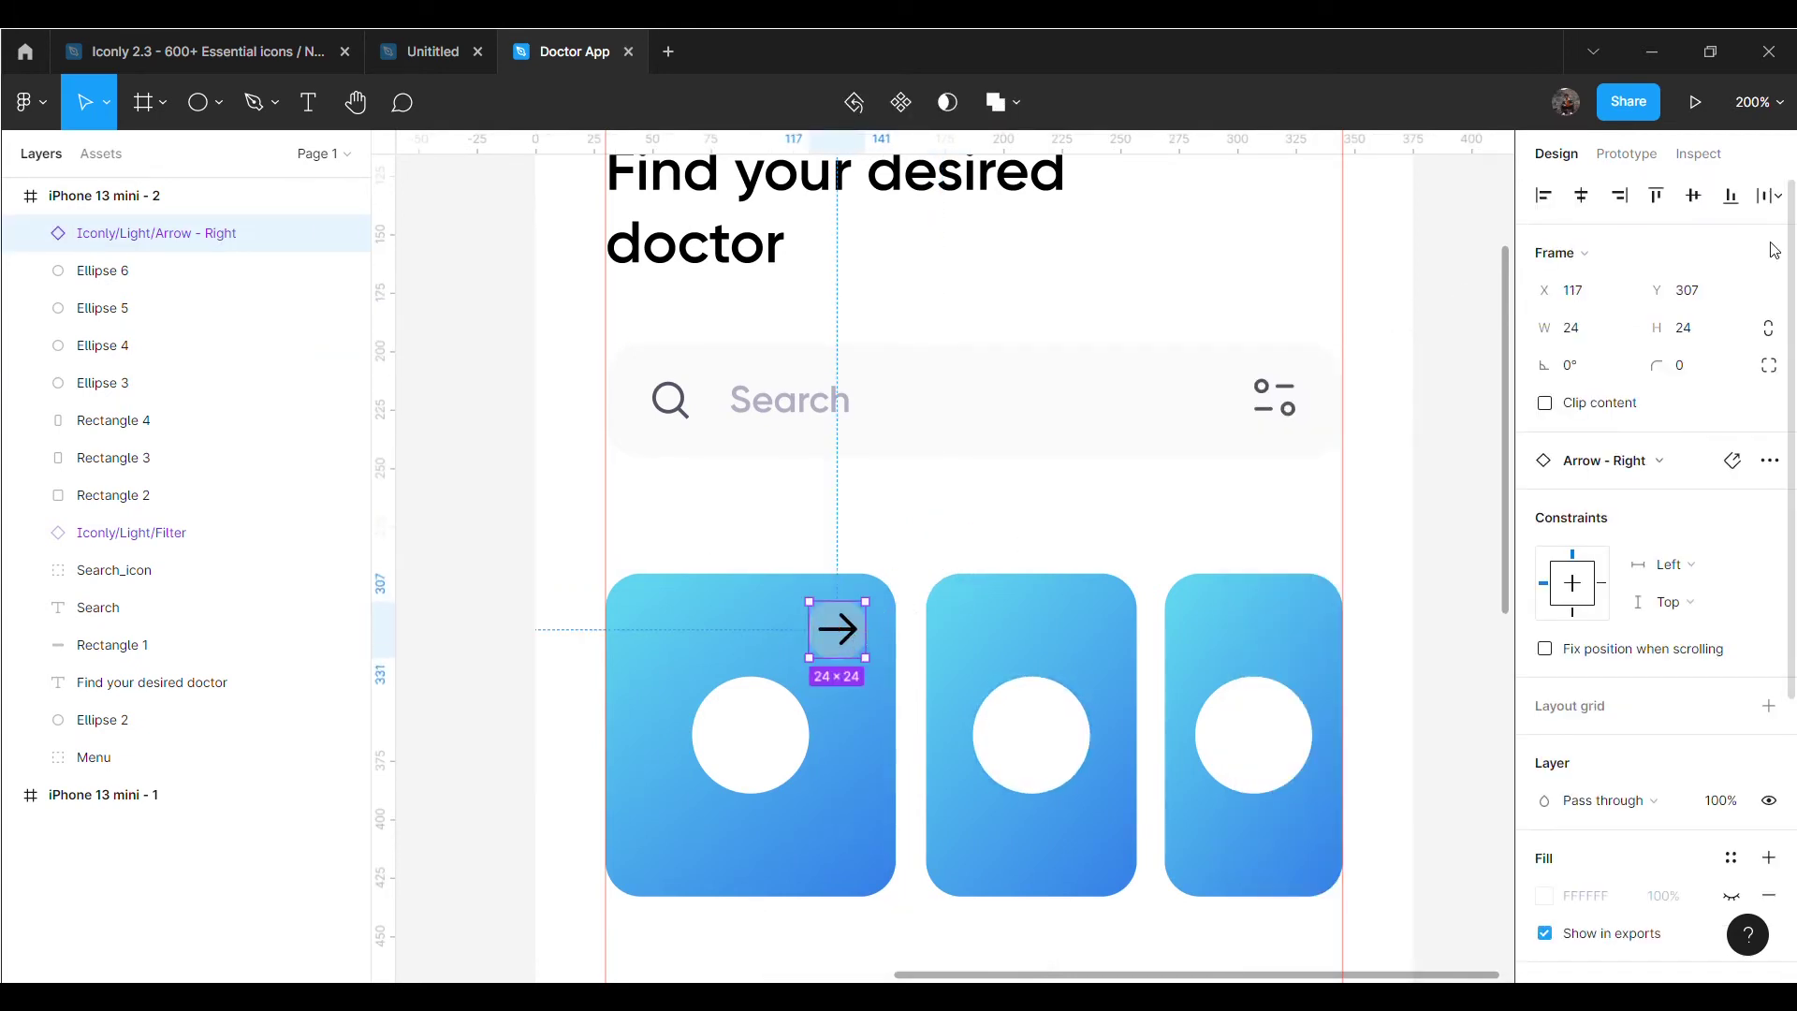
pyautogui.write('18')
pyautogui.press('Return')
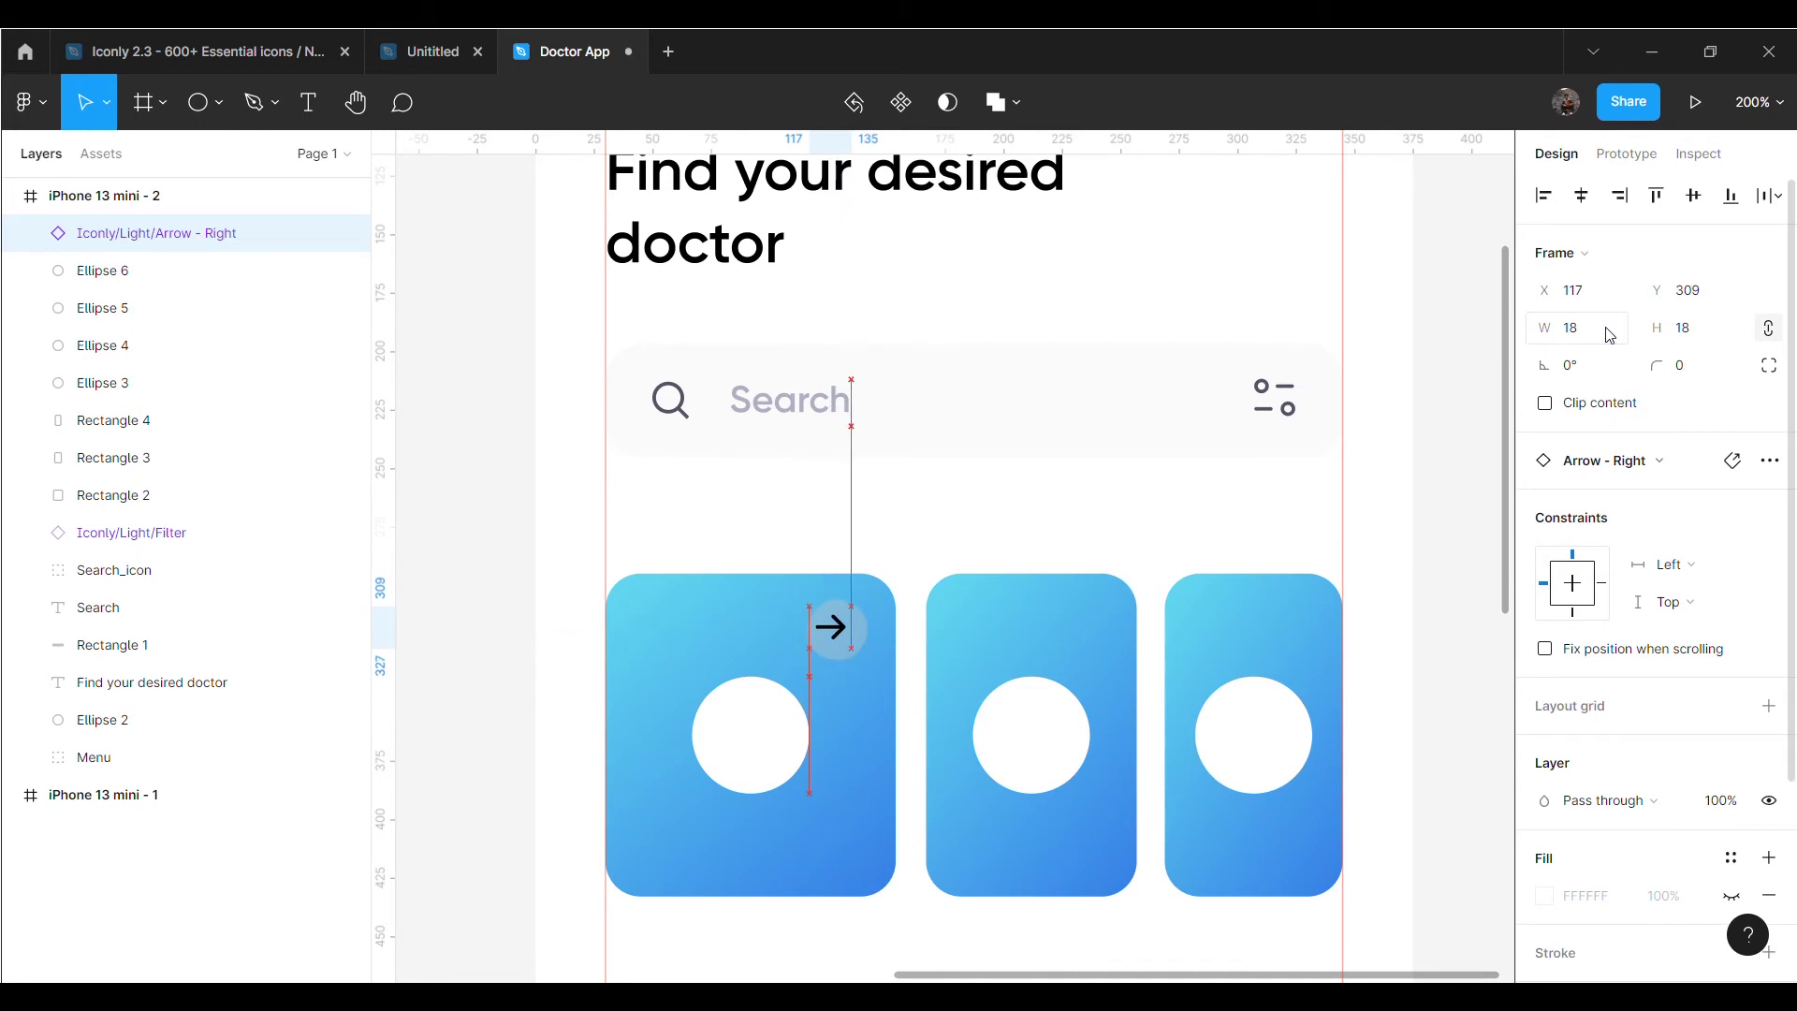
# - Try a different arrow colour, then undo it to keep the arrow white
pyautogui.scroll(-3, 1647, 561)
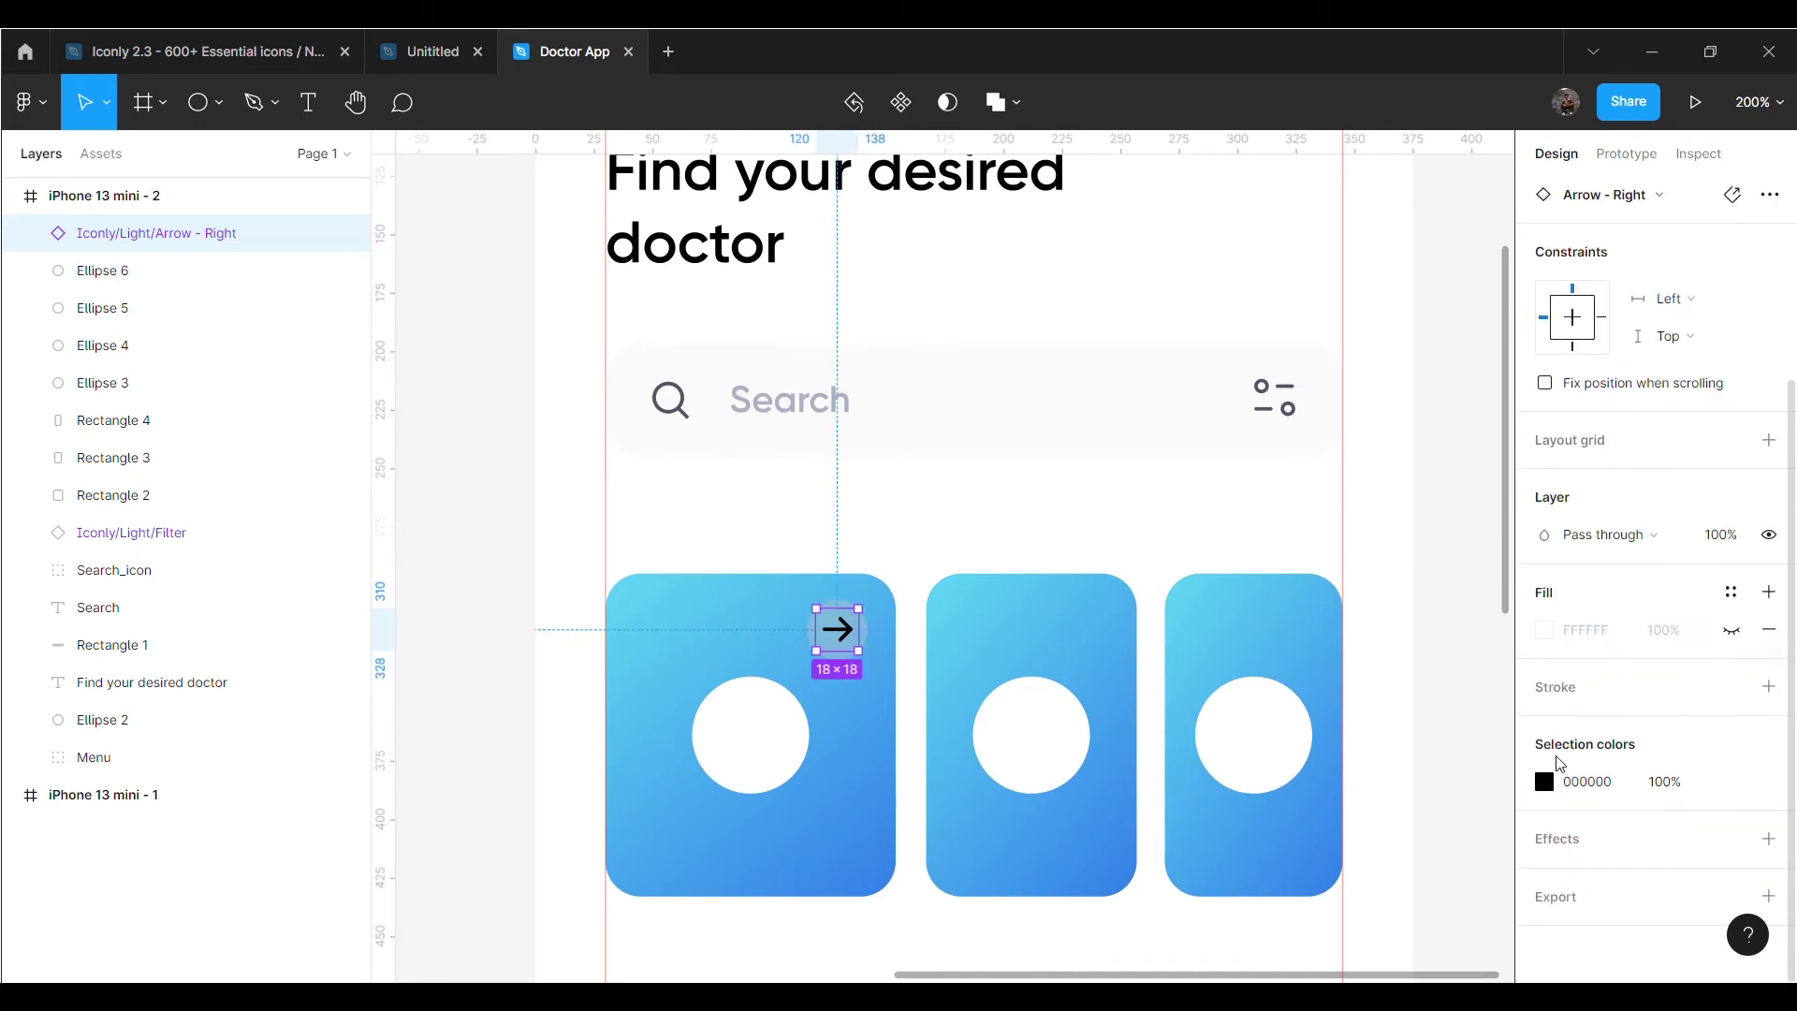
pyautogui.click(1545, 781)
pyautogui.click(1376, 549)
pyautogui.hotkey('ctrl', 'z')
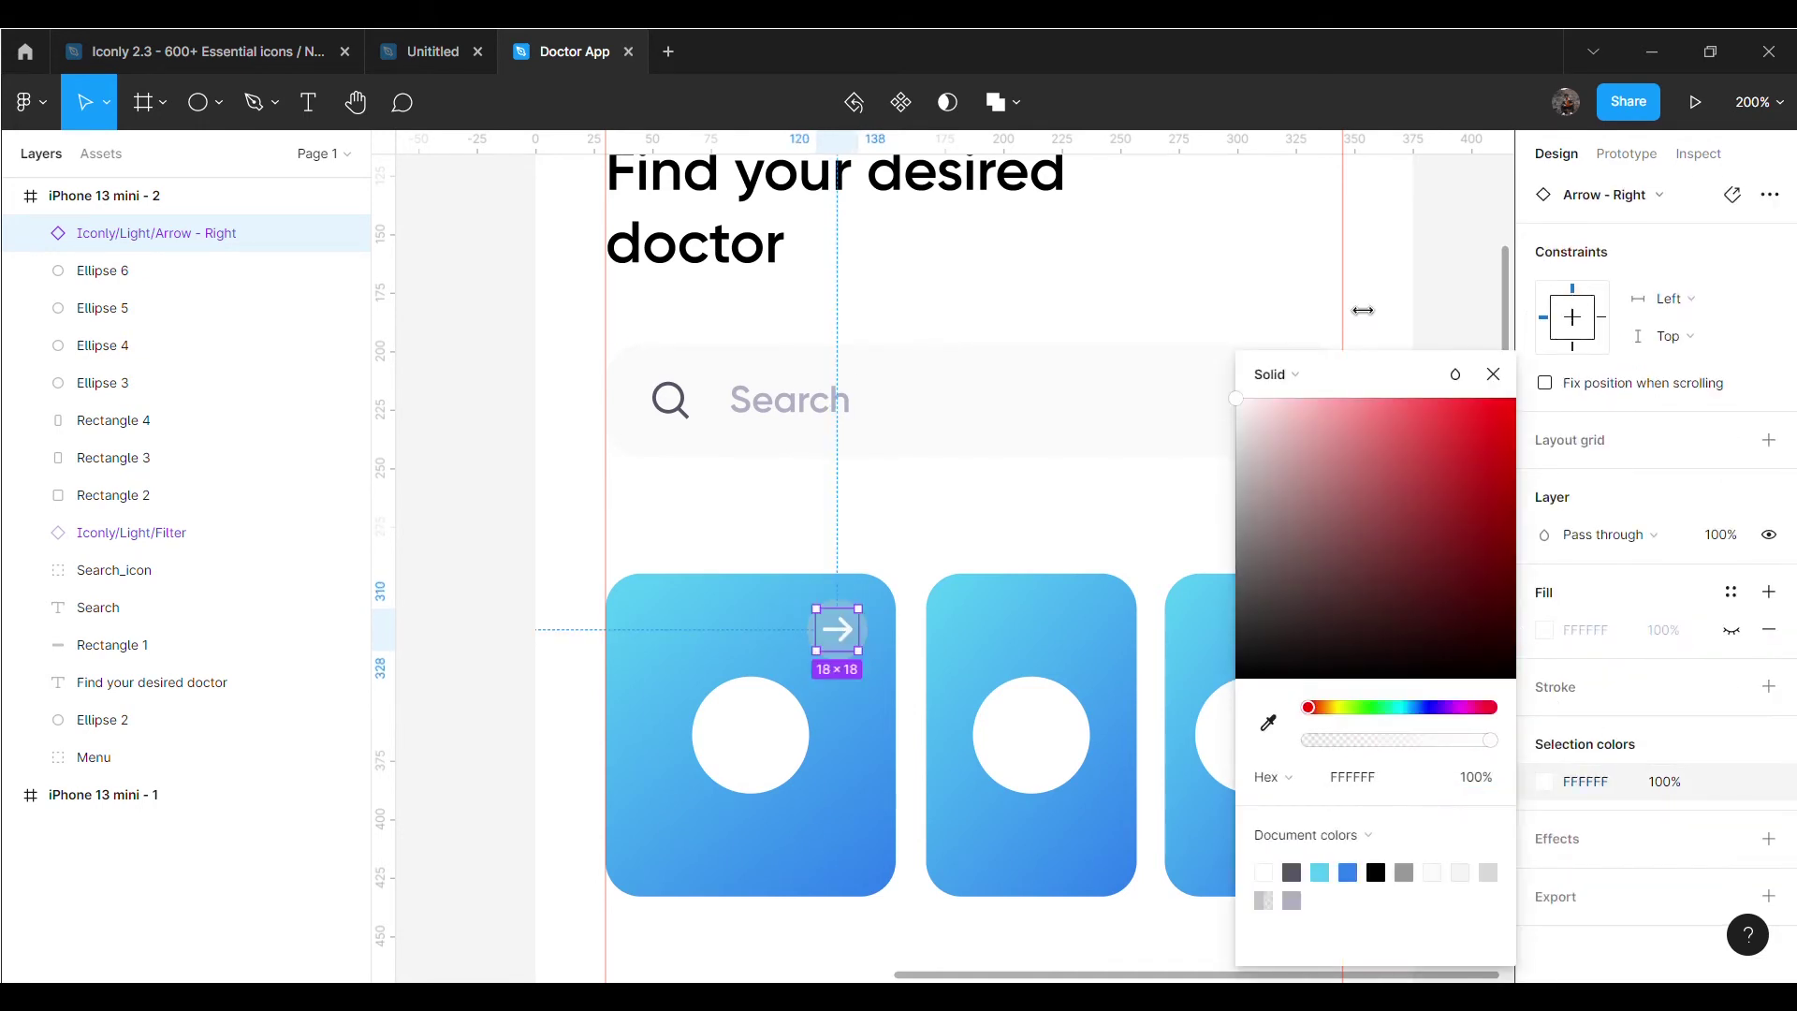
pyautogui.click(1465, 253)
pyautogui.hotkey('shift', '0')
pyautogui.hotkey('ctrl', 'z')
# - Nudge the arrow 1px right and 1px down to centre it on the grey dot
pyautogui.scroll(-3, 1576, 514)
pyautogui.scroll(3, 1592, 393)
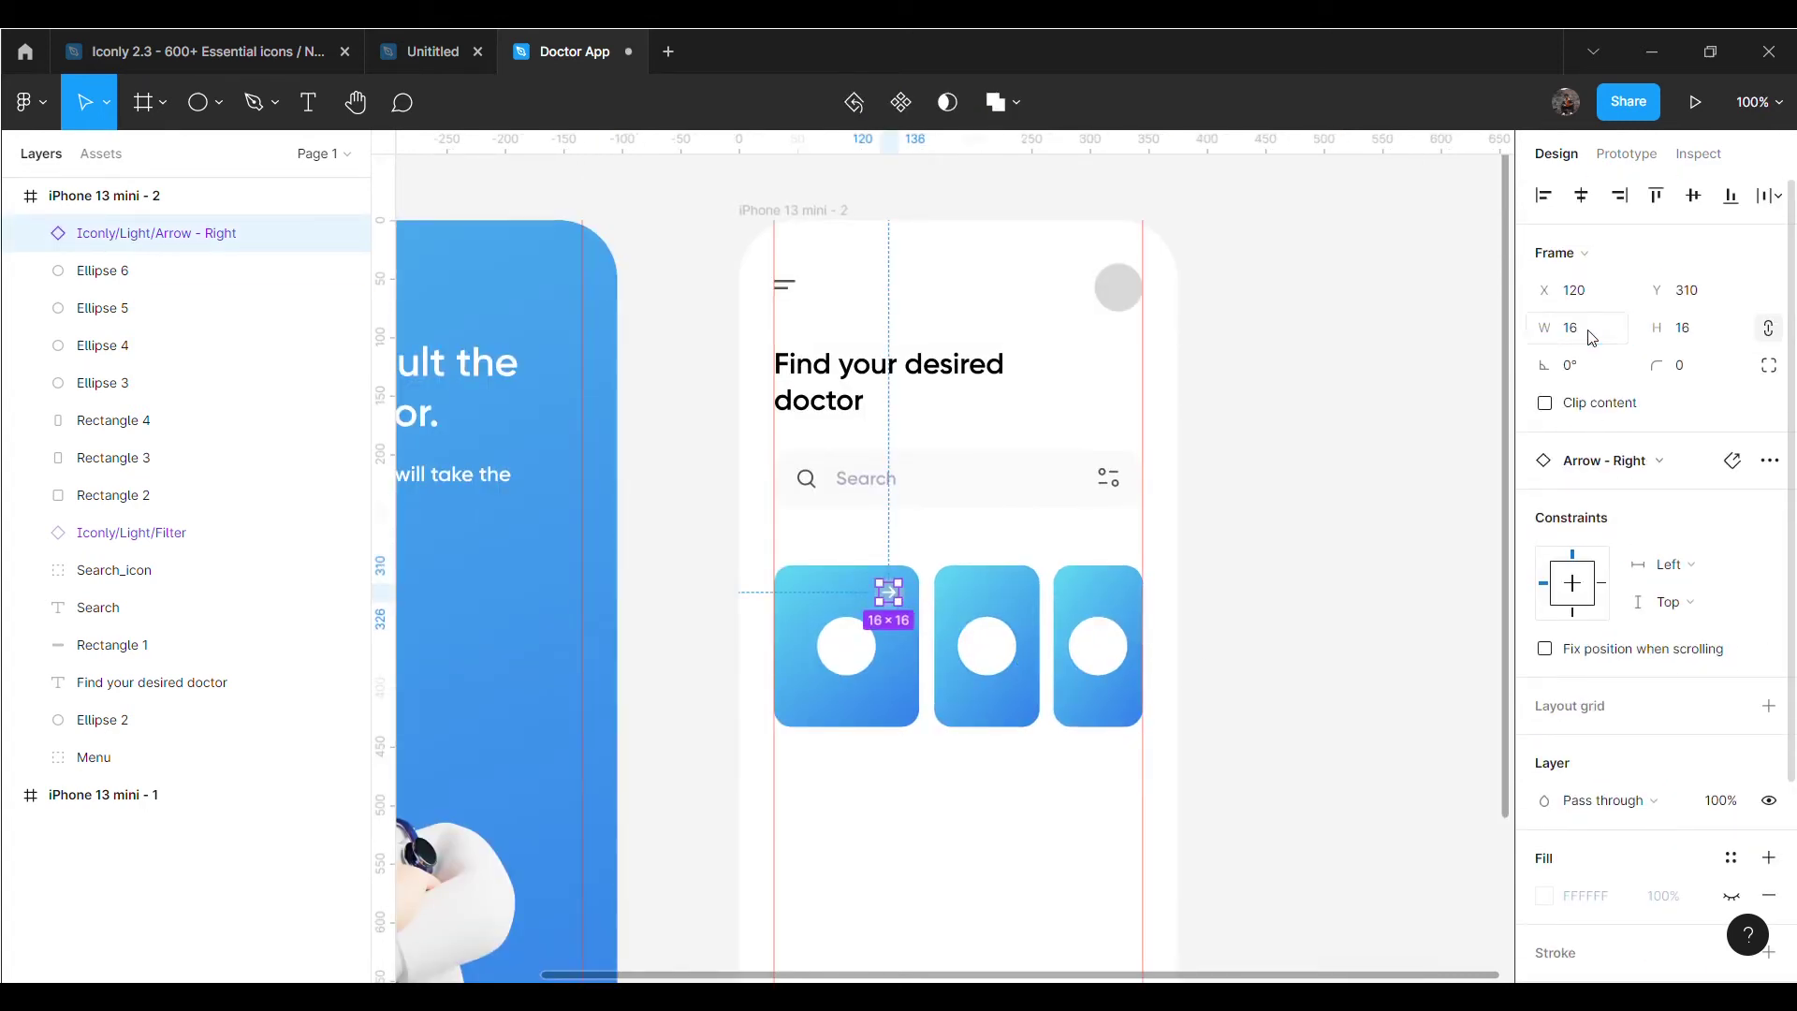
pyautogui.click(1312, 466)
pyautogui.click(887, 594)
pyautogui.press('Right')
pyautogui.press('Down')
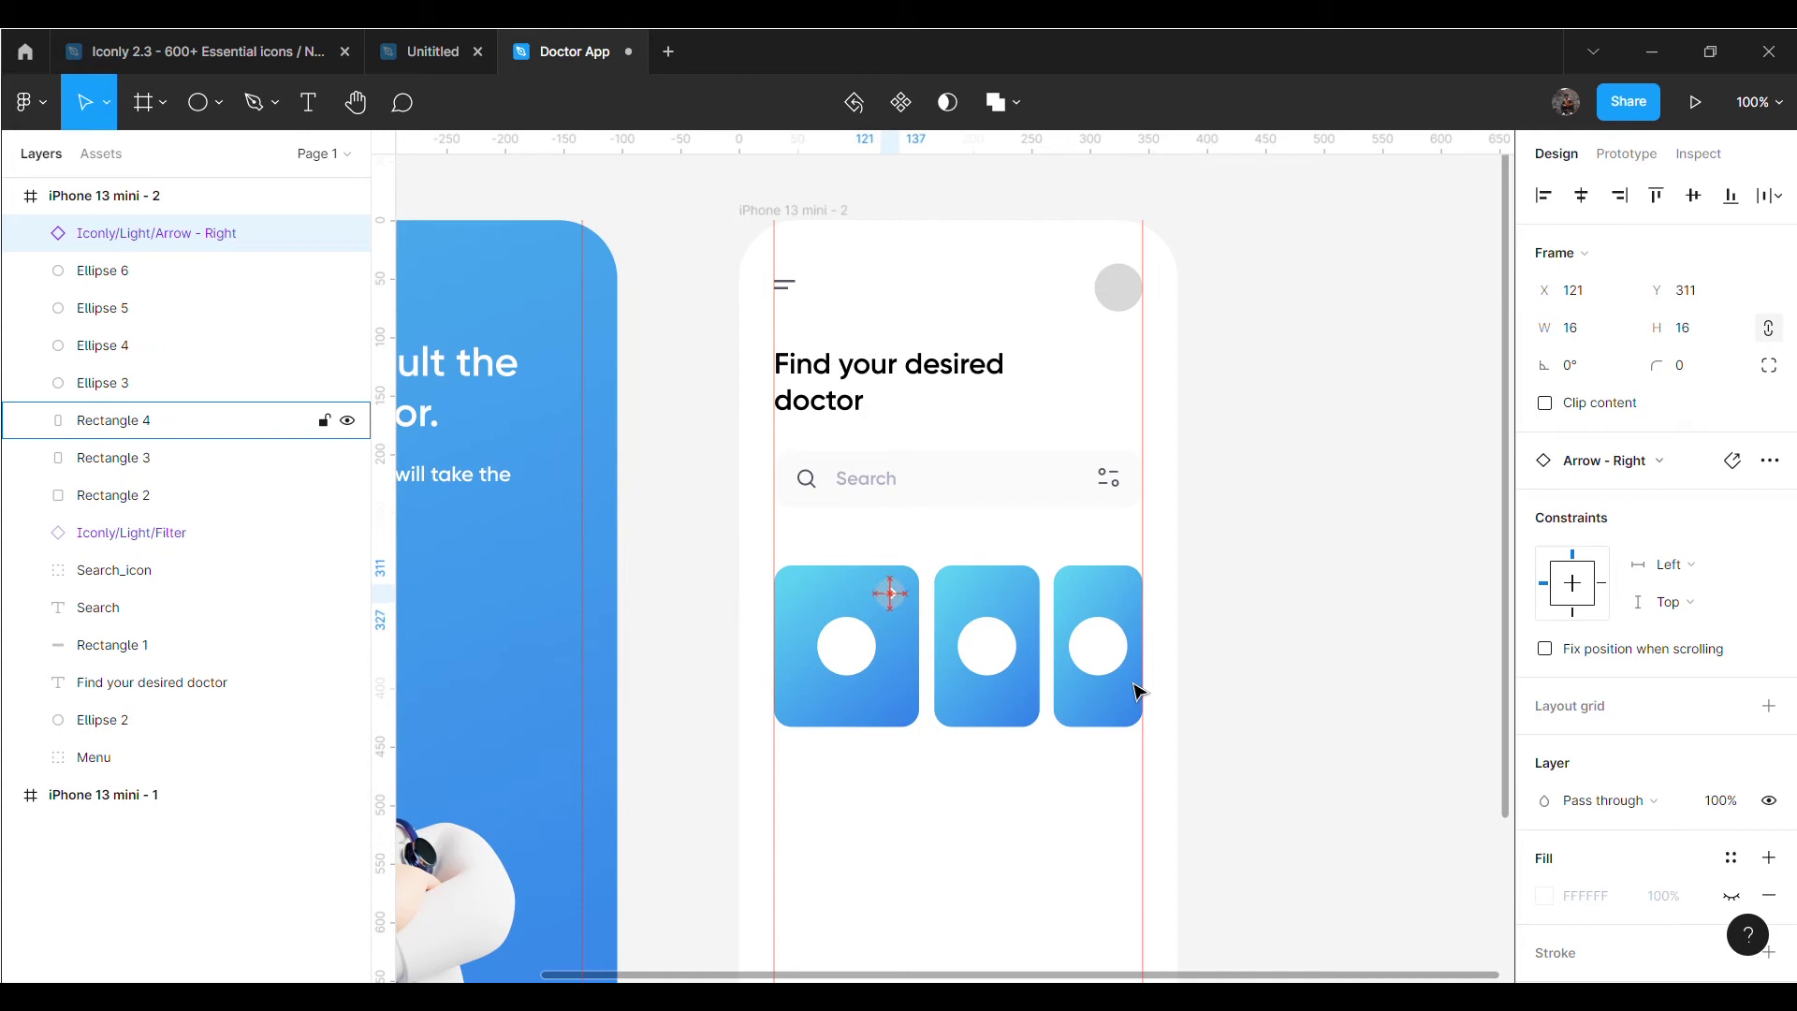
pyautogui.click(1263, 602)
pyautogui.hotkey('ctrl', 'v')
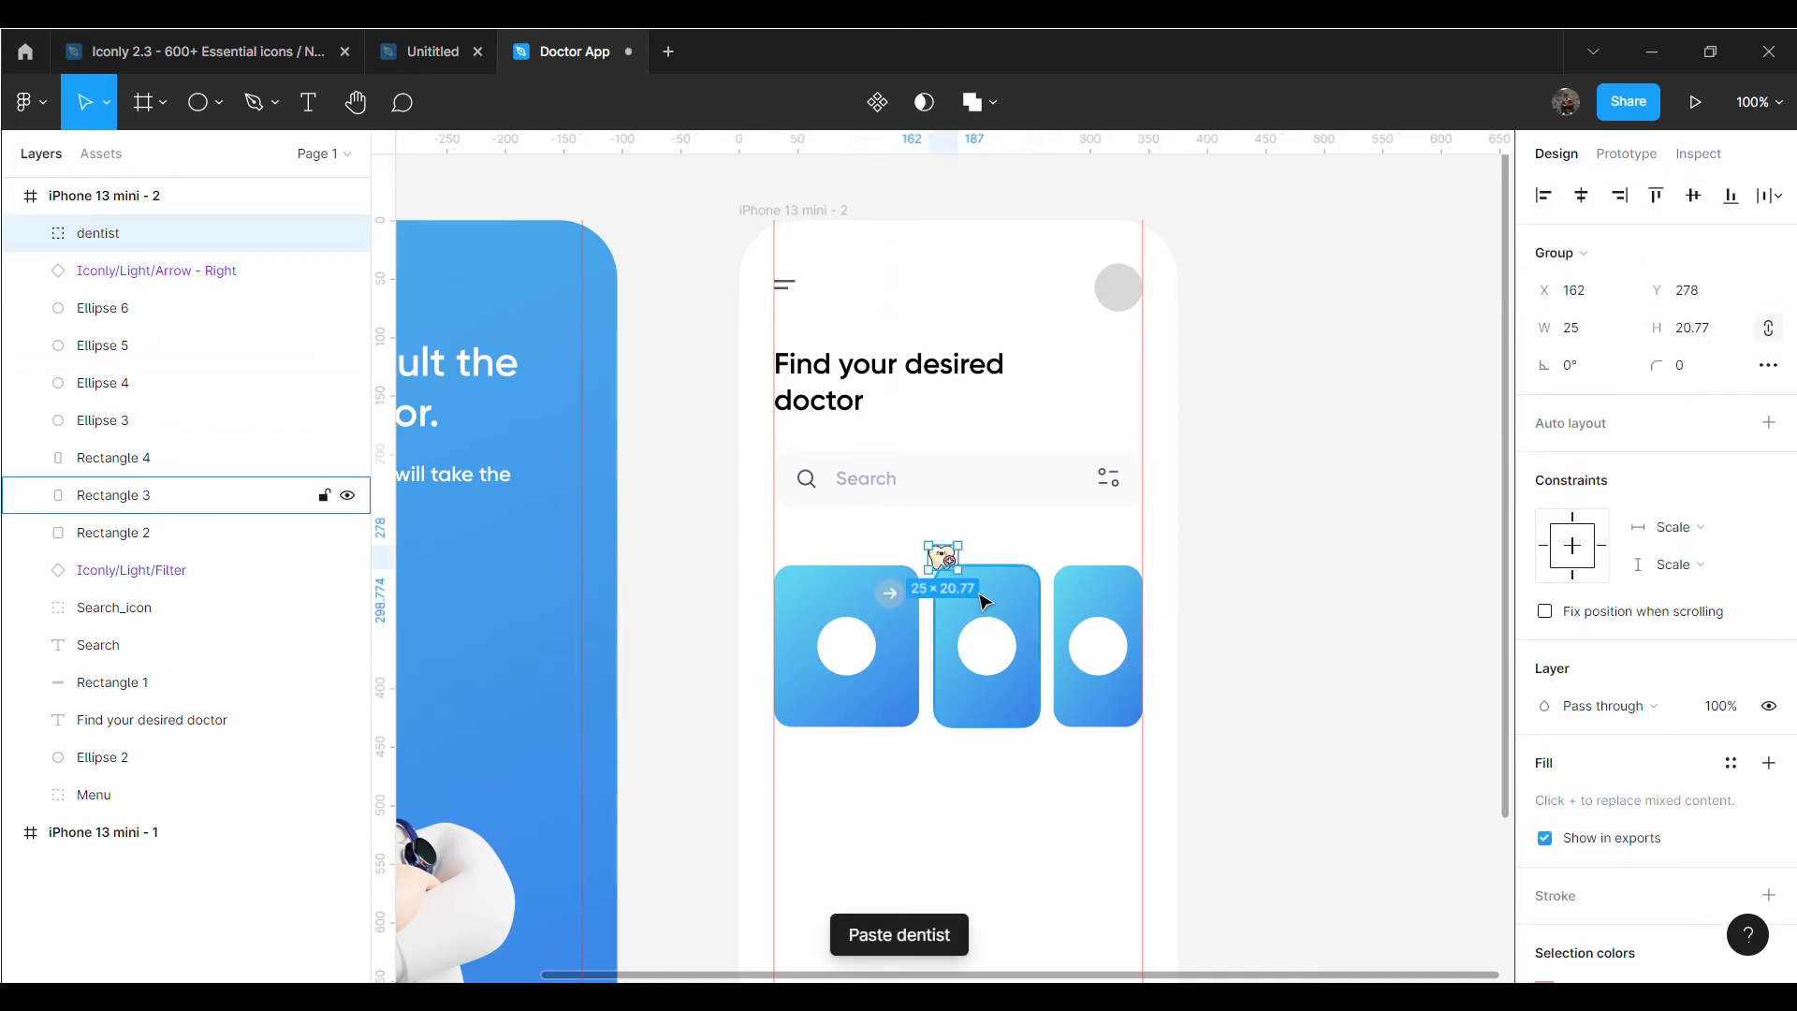
# - Place the dentist illustration in the first card's circle and group the arrow with its grey dot
pyautogui.moveTo(931, 571); pyautogui.dragTo(868, 663)
pyautogui.click(1386, 626)
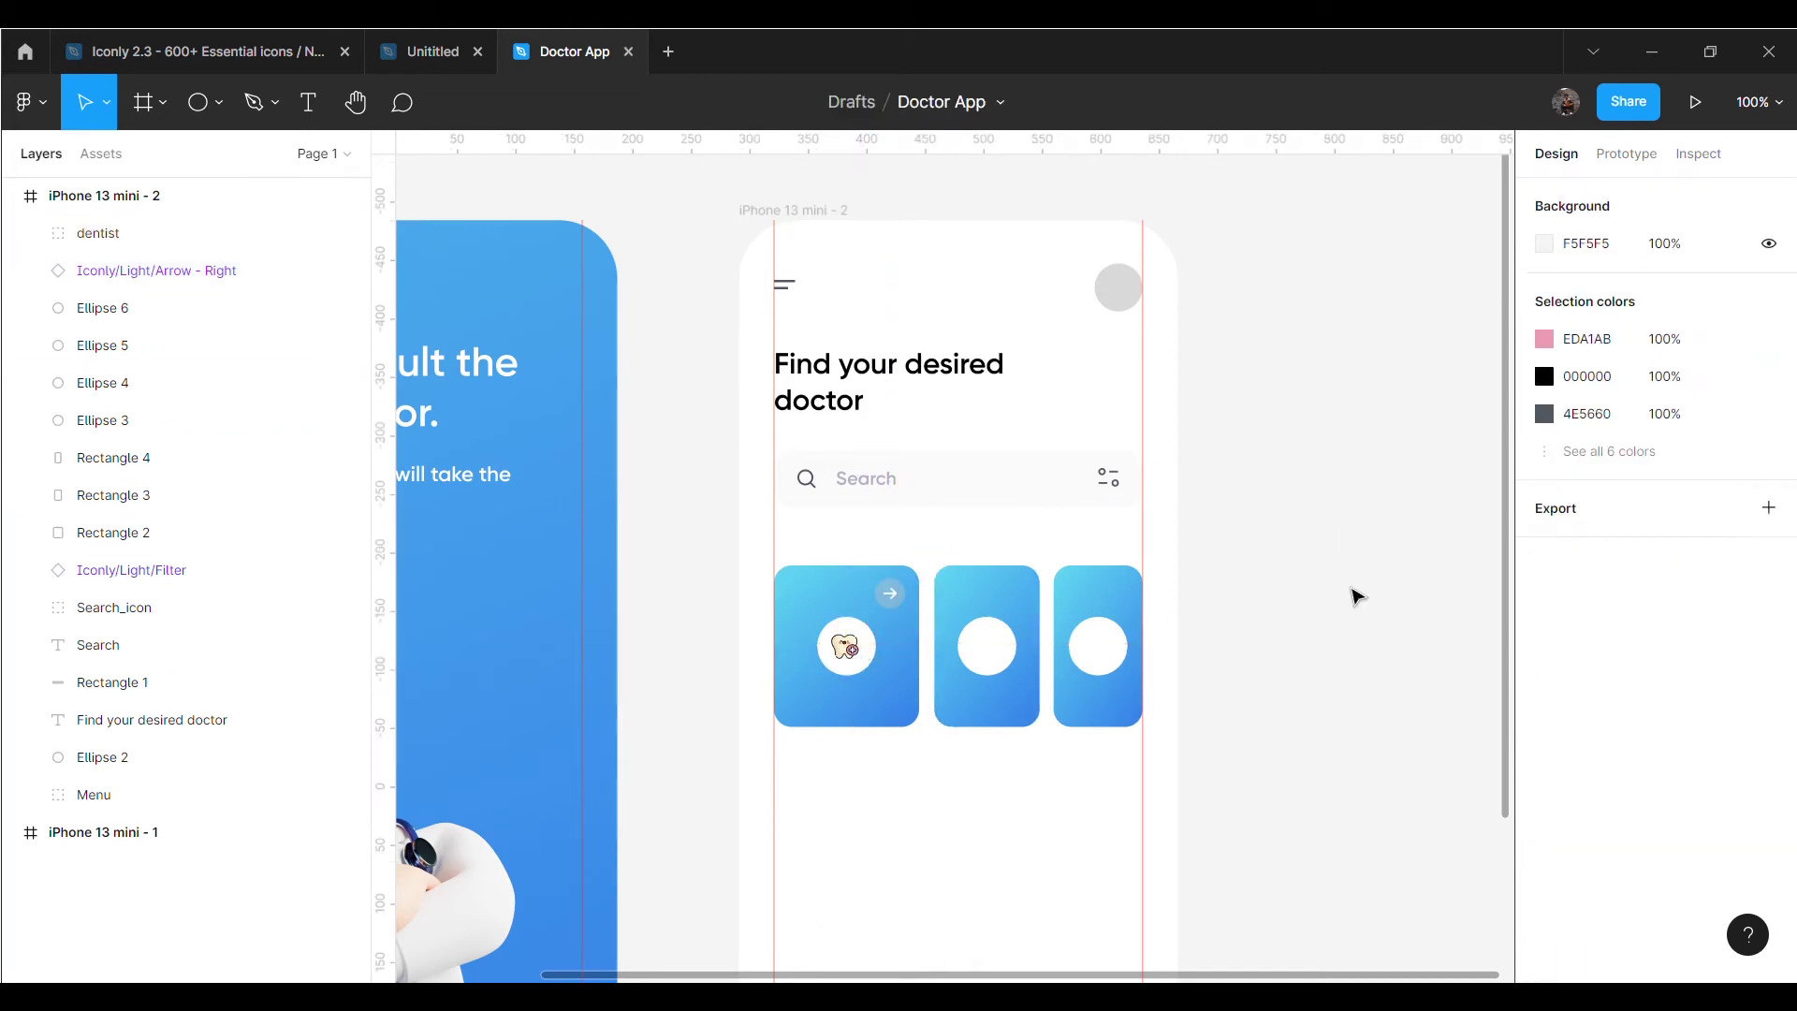
pyautogui.click(912, 609)
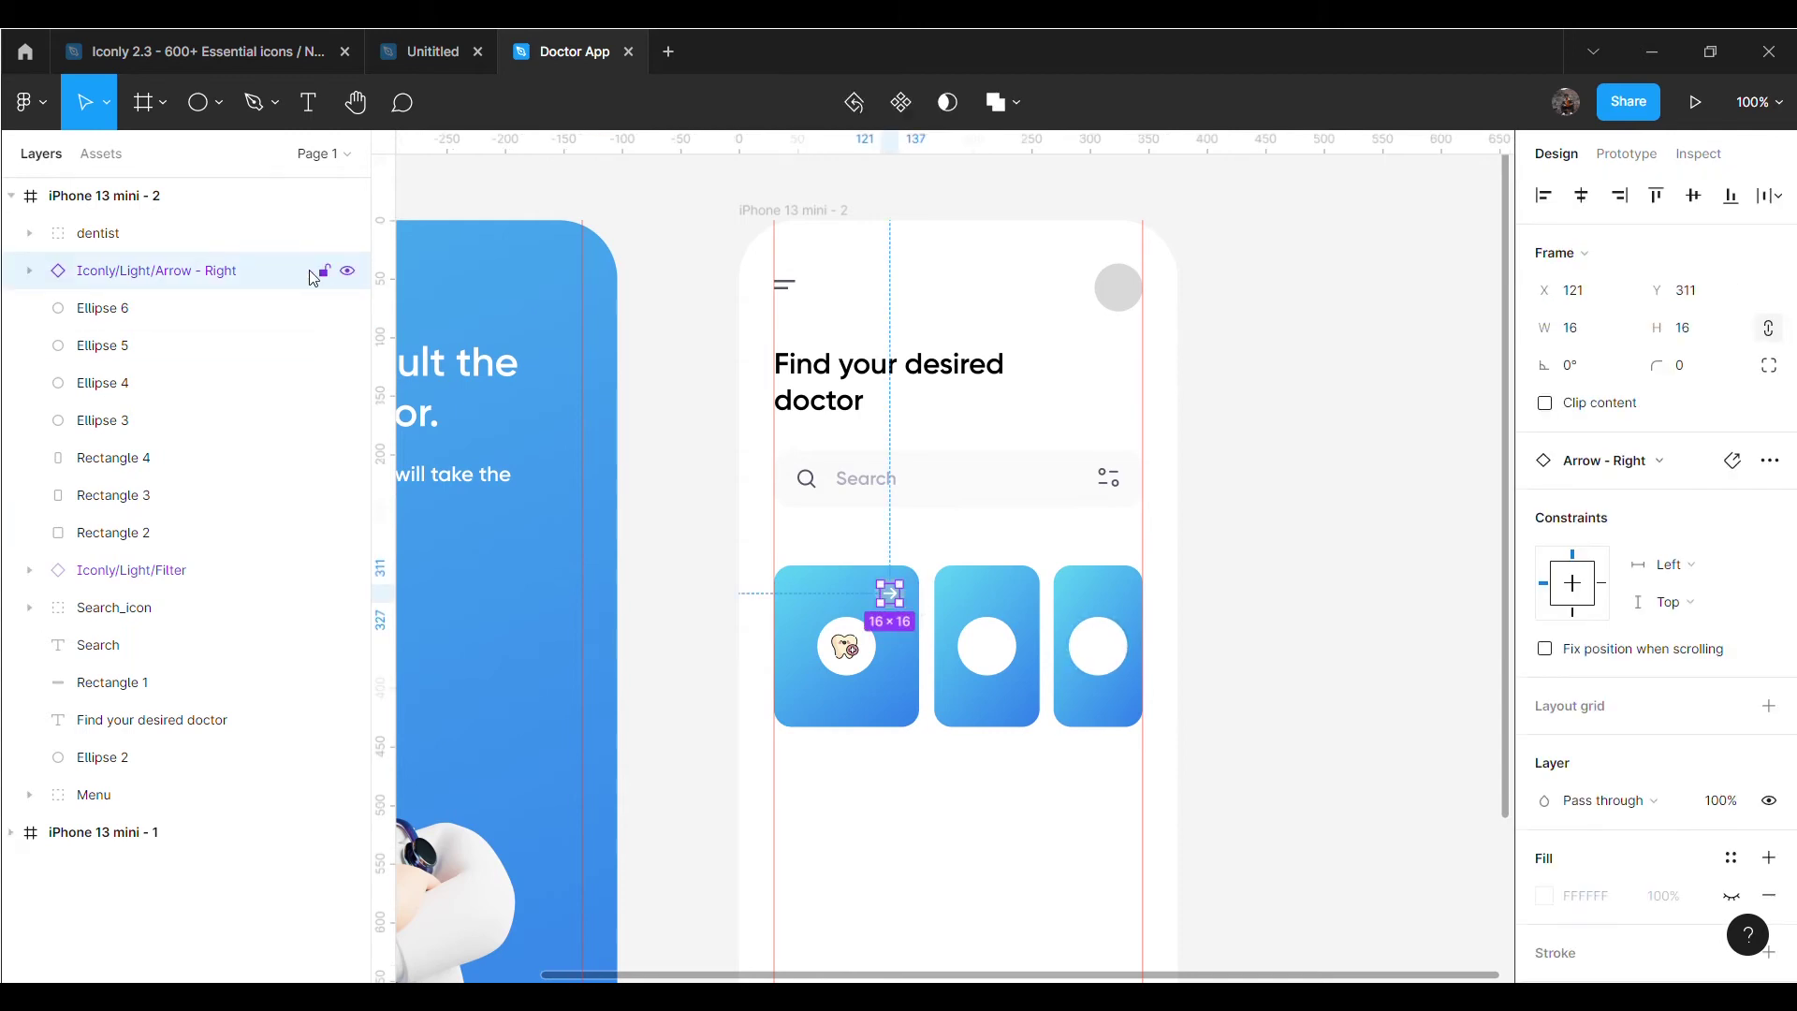
pyautogui.keyDown('shift'); pyautogui.click(248, 304); pyautogui.keyUp('shift')
pyautogui.hotkey('ctrl', 'g')
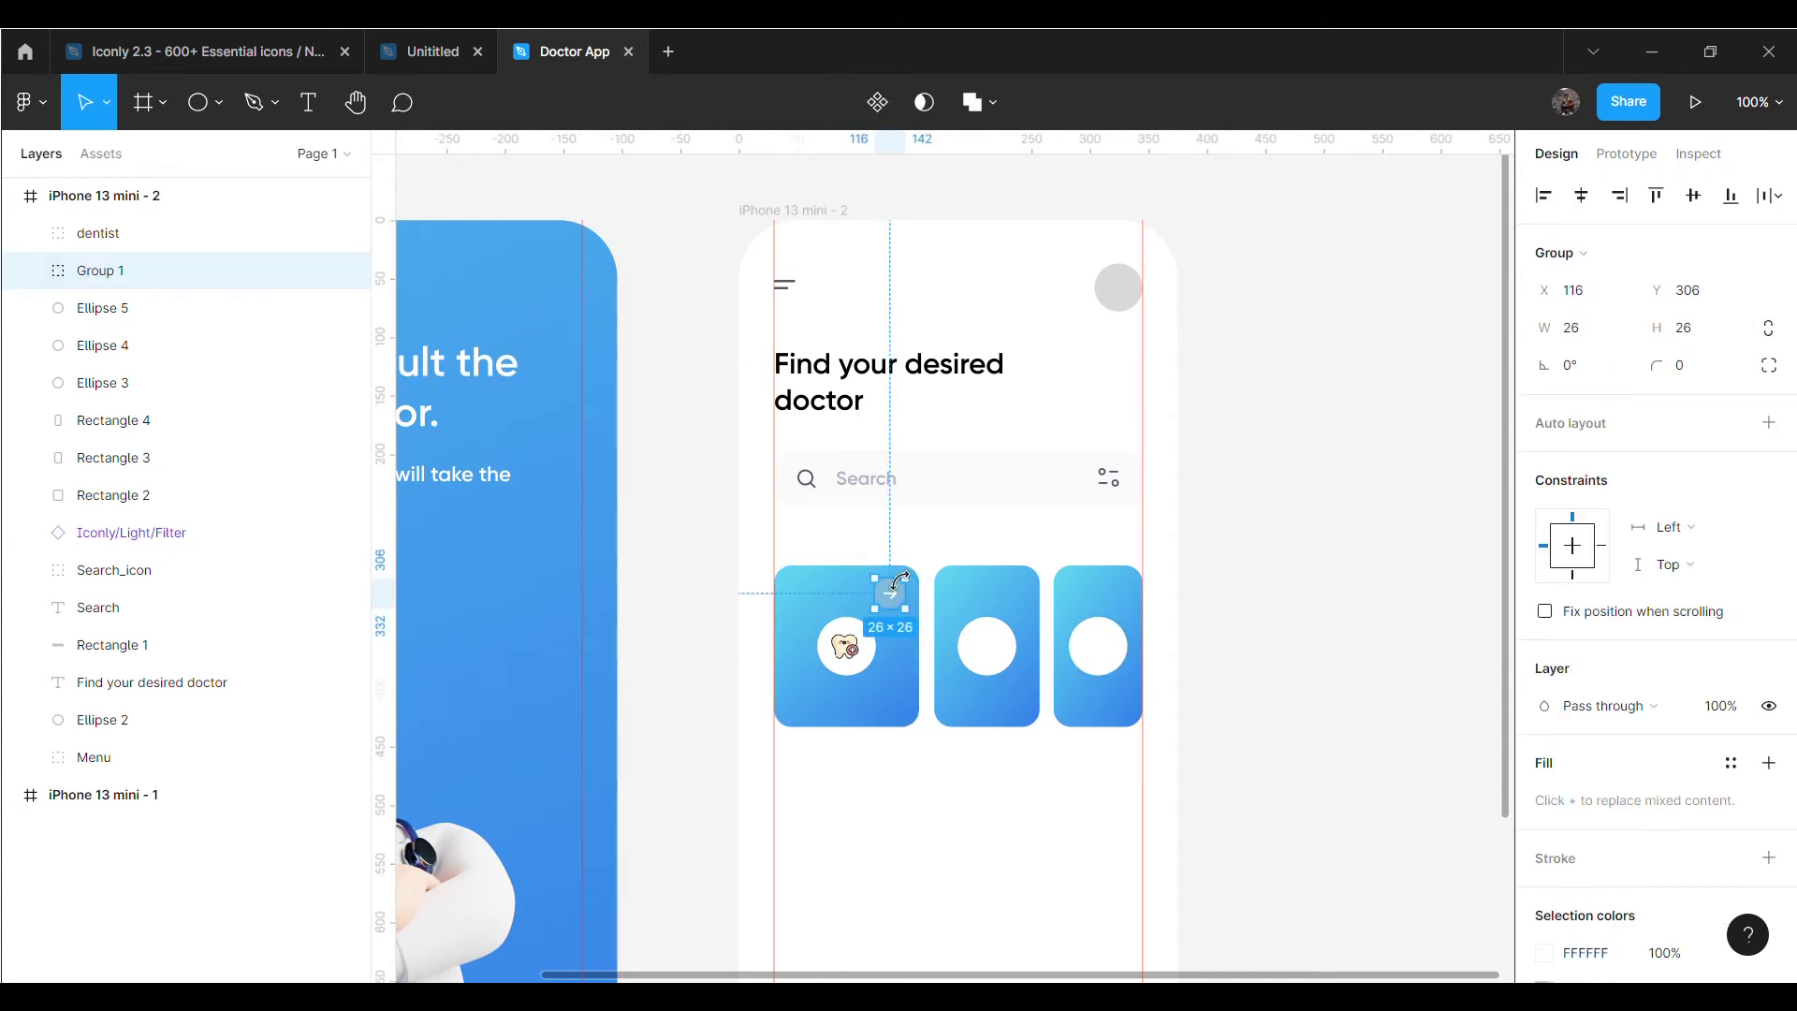
# - Duplicate the arrow badge onto the second and third cards, nudging each into position
pyautogui.hotkey('ctrl', 'd')
pyautogui.moveTo(899, 605); pyautogui.dragTo(1031, 602)
pyautogui.press('Right')
pyautogui.hotkey('ctrl', 'd')
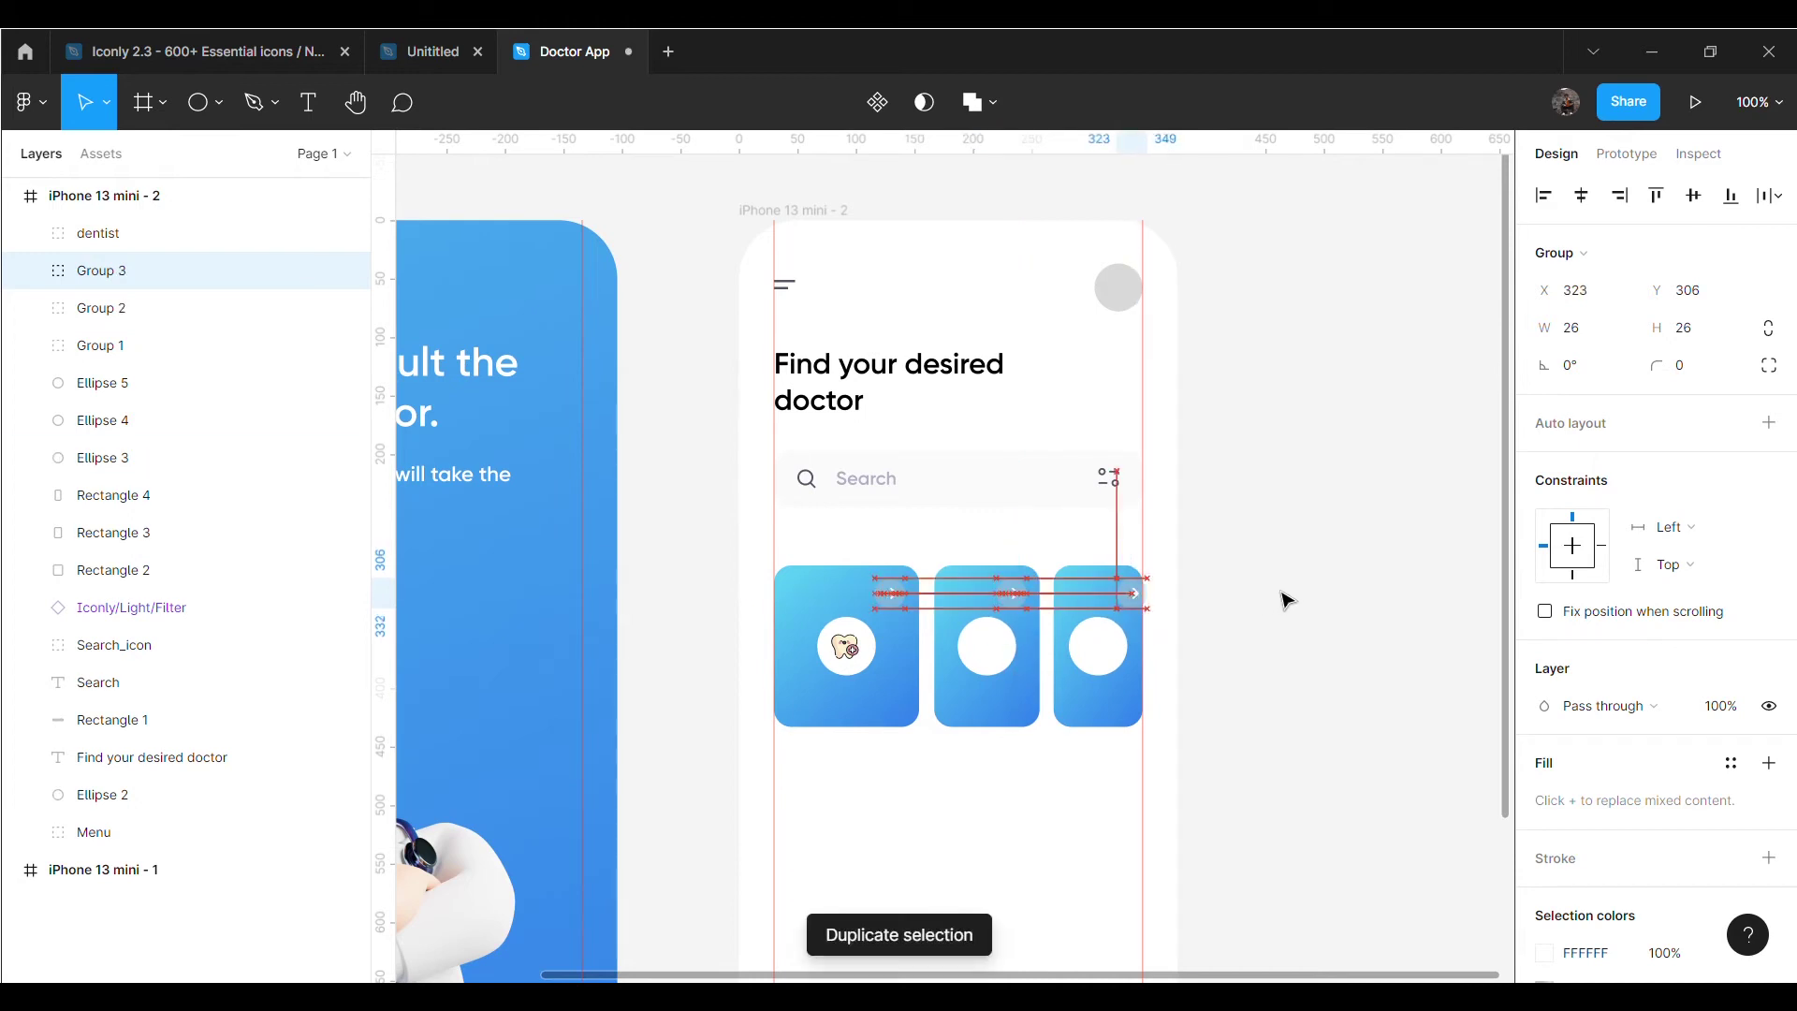
pyautogui.press('Right')
pyautogui.press('Right')
pyautogui.press('Right')
pyautogui.click(1293, 576)
pyautogui.scroll(-1, 1305, 541)
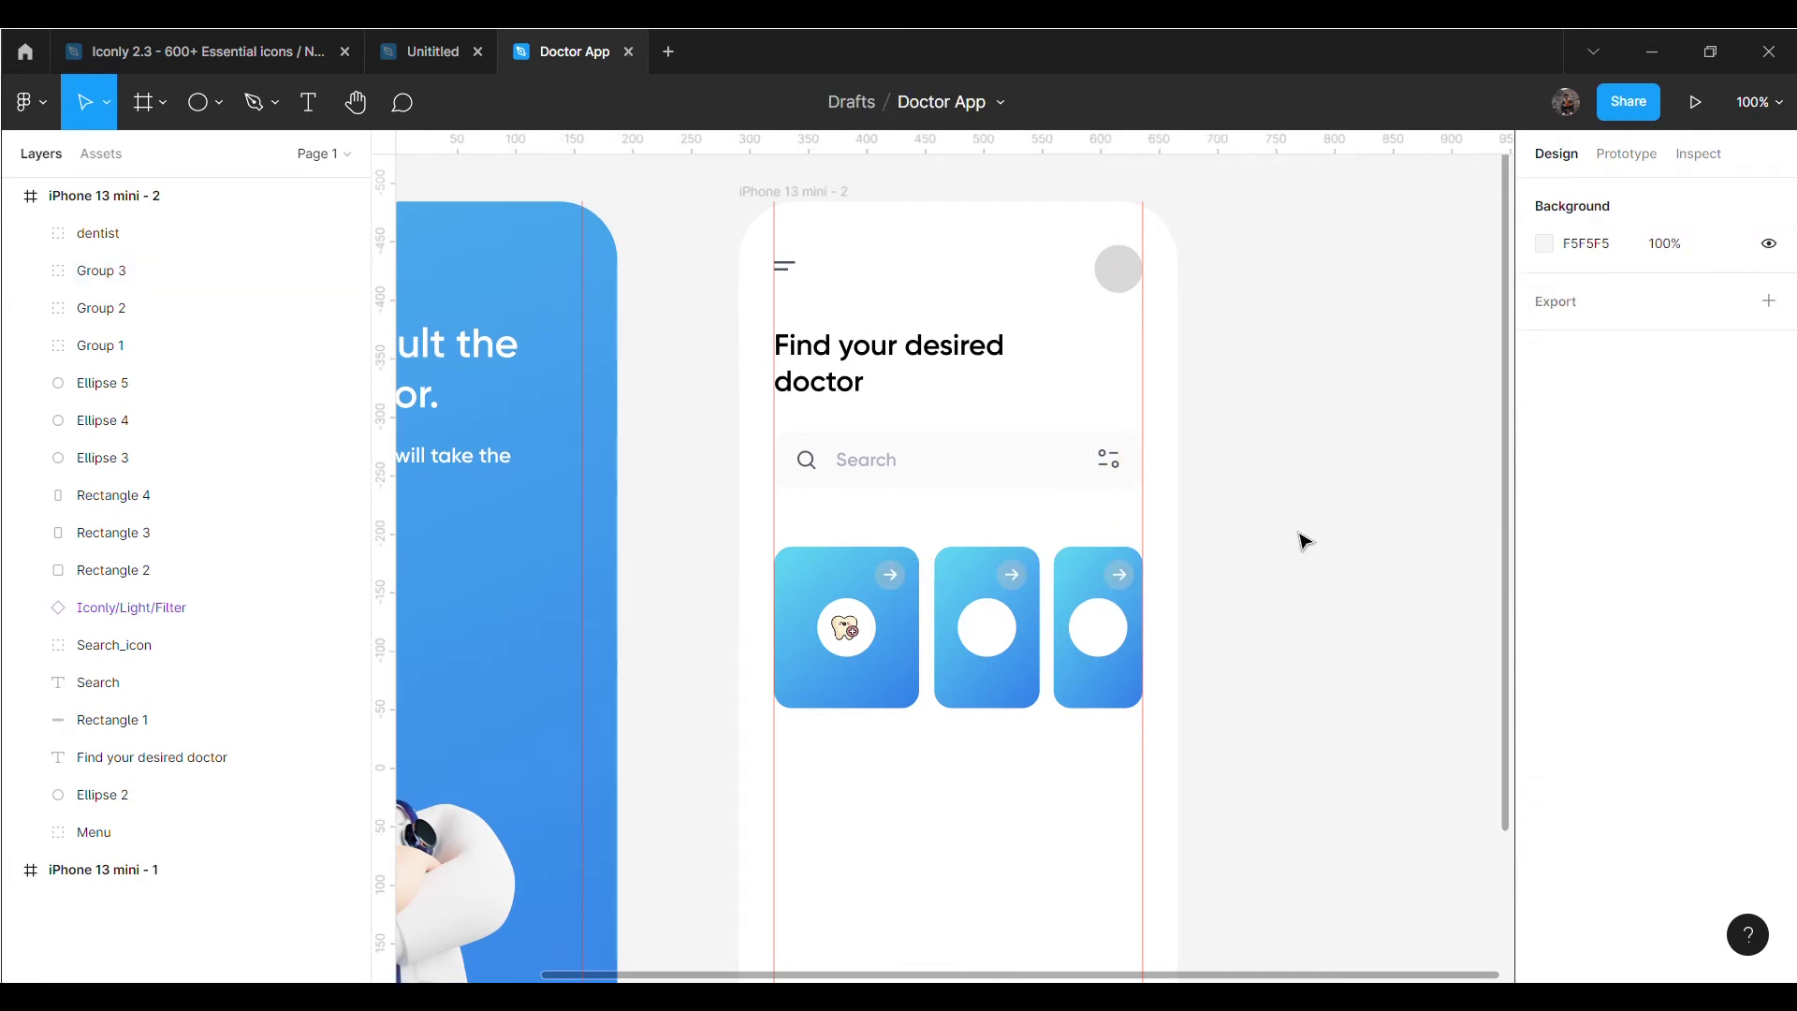
pyautogui.hotkey('ctrl', 'v')
# - Place the lungs icon inside the second card's white circle at 200% zoom
pyautogui.moveTo(941, 568); pyautogui.dragTo(1002, 639)
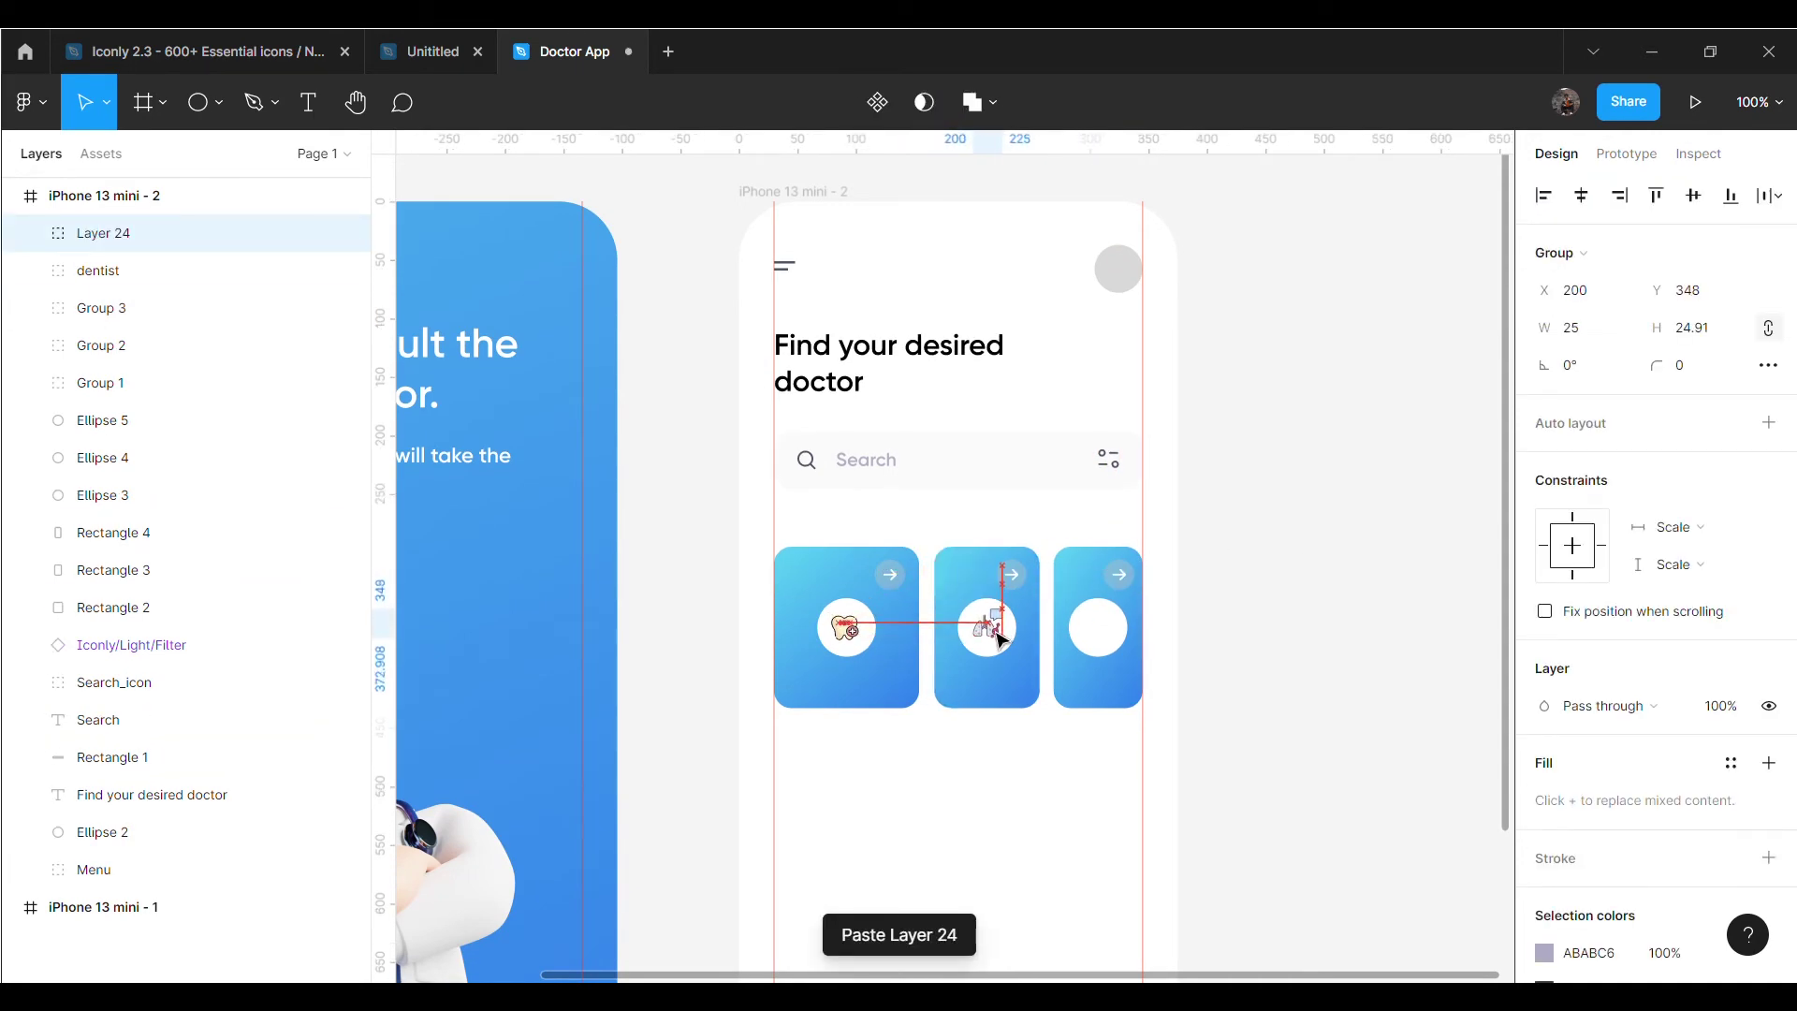
pyautogui.hotkey('ctrl', '=')
pyautogui.moveTo(1050, 711); pyautogui.dragTo(1052, 717)
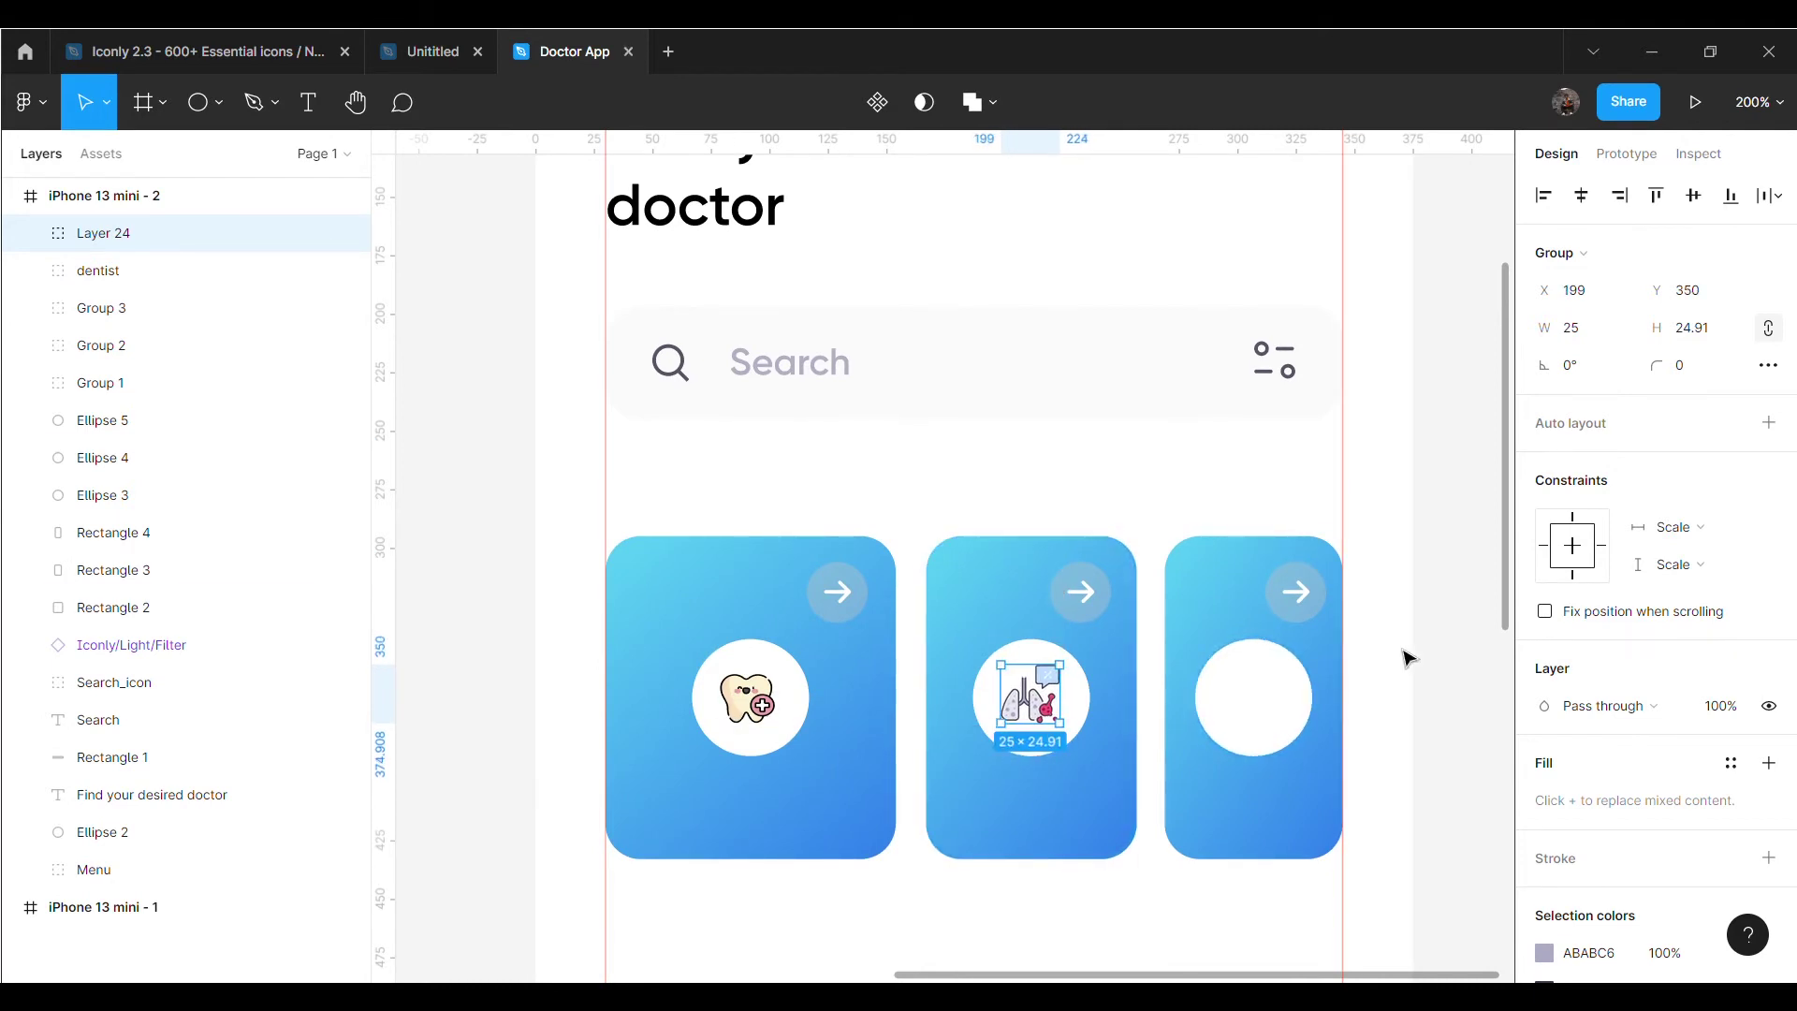
pyautogui.moveTo(1476, 688); pyautogui.dragTo(1513, 698)
# - Put the 15×21.12 DNA icon in the third card's circle, nudged up 1px
pyautogui.hotkey('ctrl', 'v')
pyautogui.moveTo(941, 552); pyautogui.dragTo(1122, 706)
pyautogui.click(1348, 721)
pyautogui.click(1142, 734)
pyautogui.press('Up')
pyautogui.click(1386, 763)
pyautogui.scroll(-2, 1364, 606)
# - Create a white (FFFFFF) 'Dentistry' text label and move it onto the first card
pyautogui.press('t')
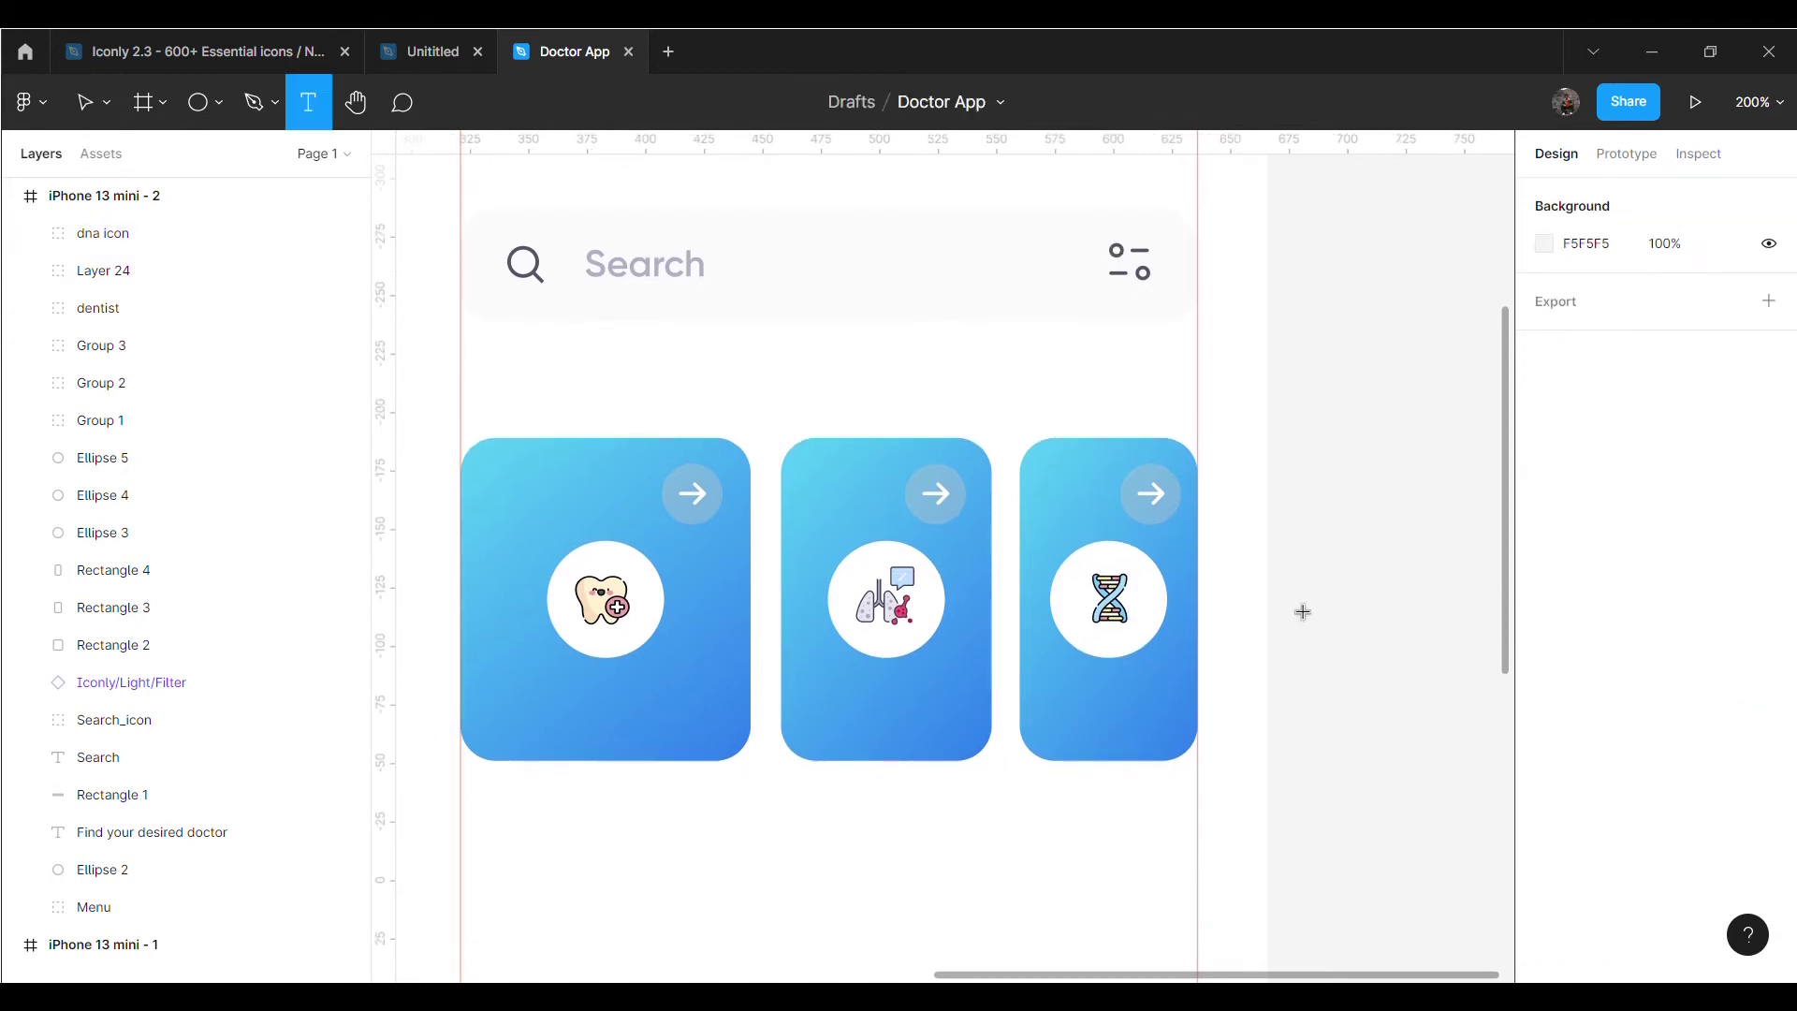
pyautogui.click(1293, 600)
pyautogui.write('Dentistry')
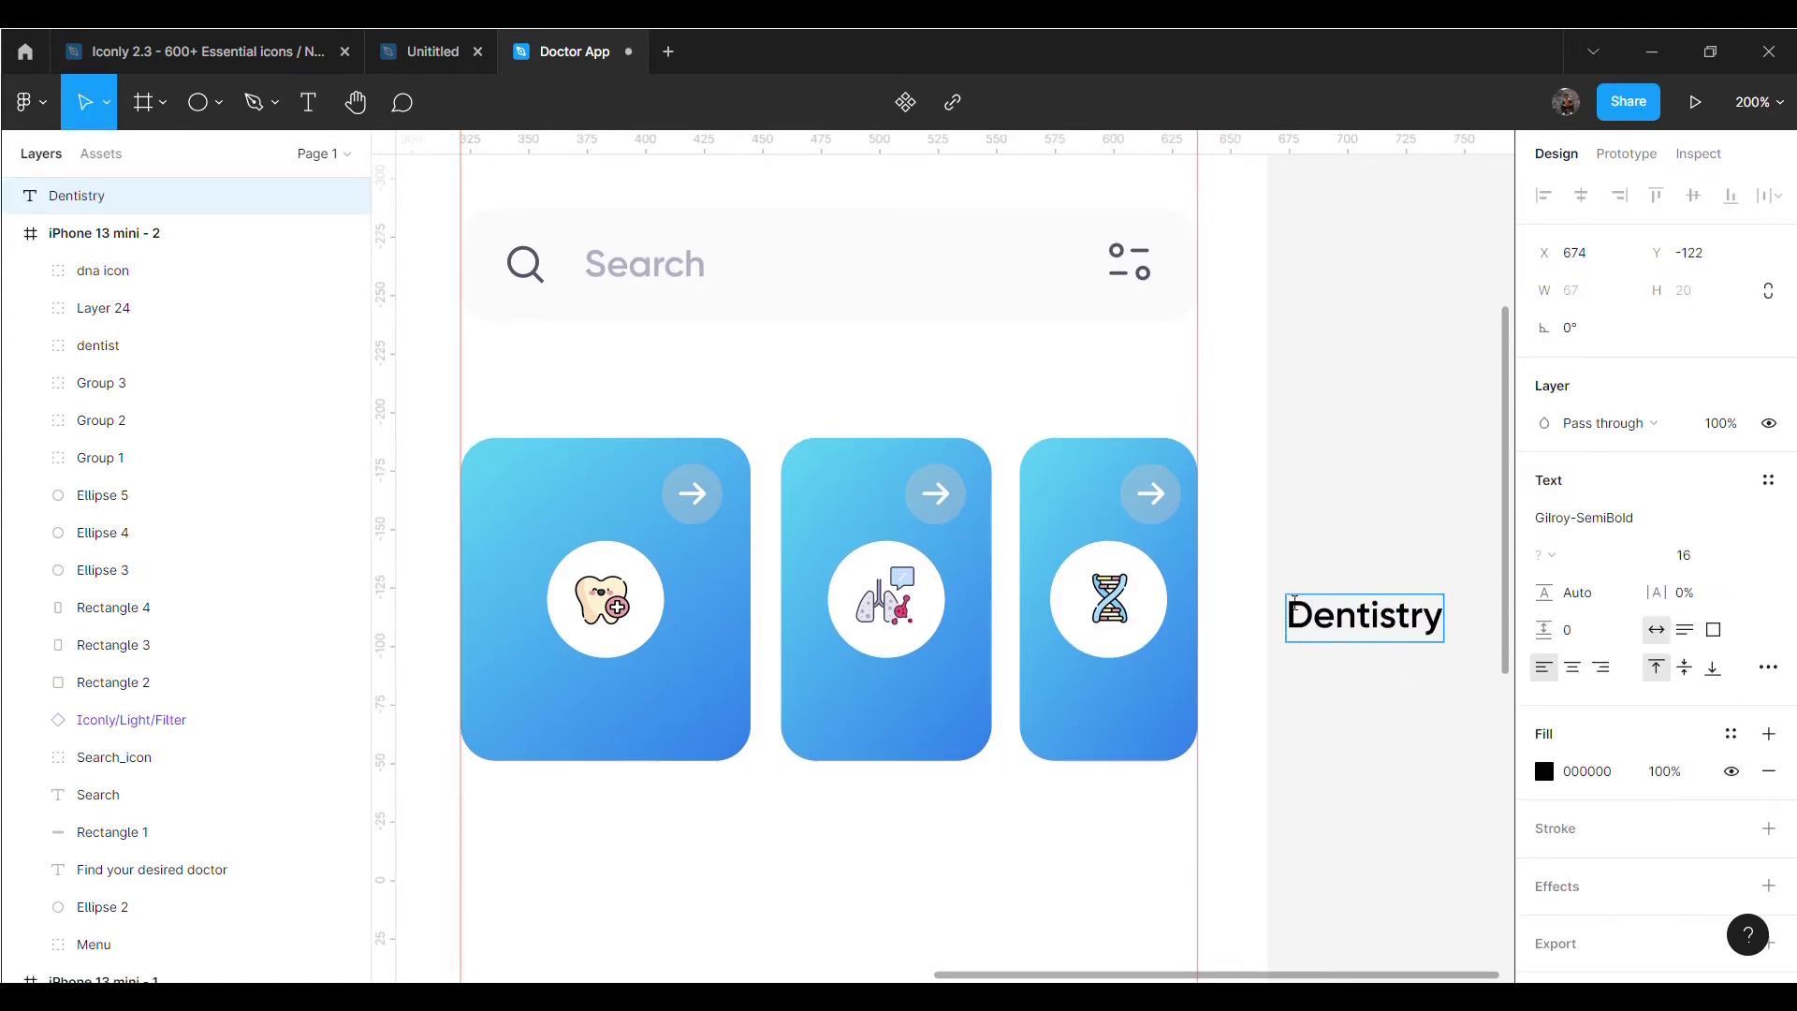
pyautogui.press('Escape')
pyautogui.click(1544, 772)
pyautogui.write('FFFFFF')
pyautogui.press('Escape')
pyautogui.press('Escape')
pyautogui.moveTo(1376, 625); pyautogui.dragTo(616, 706)
# - Set Dentistry to Ubuntu Medium 12 and centre it under the tooth icon
pyautogui.click(1388, 614)
pyautogui.click(1363, 569)
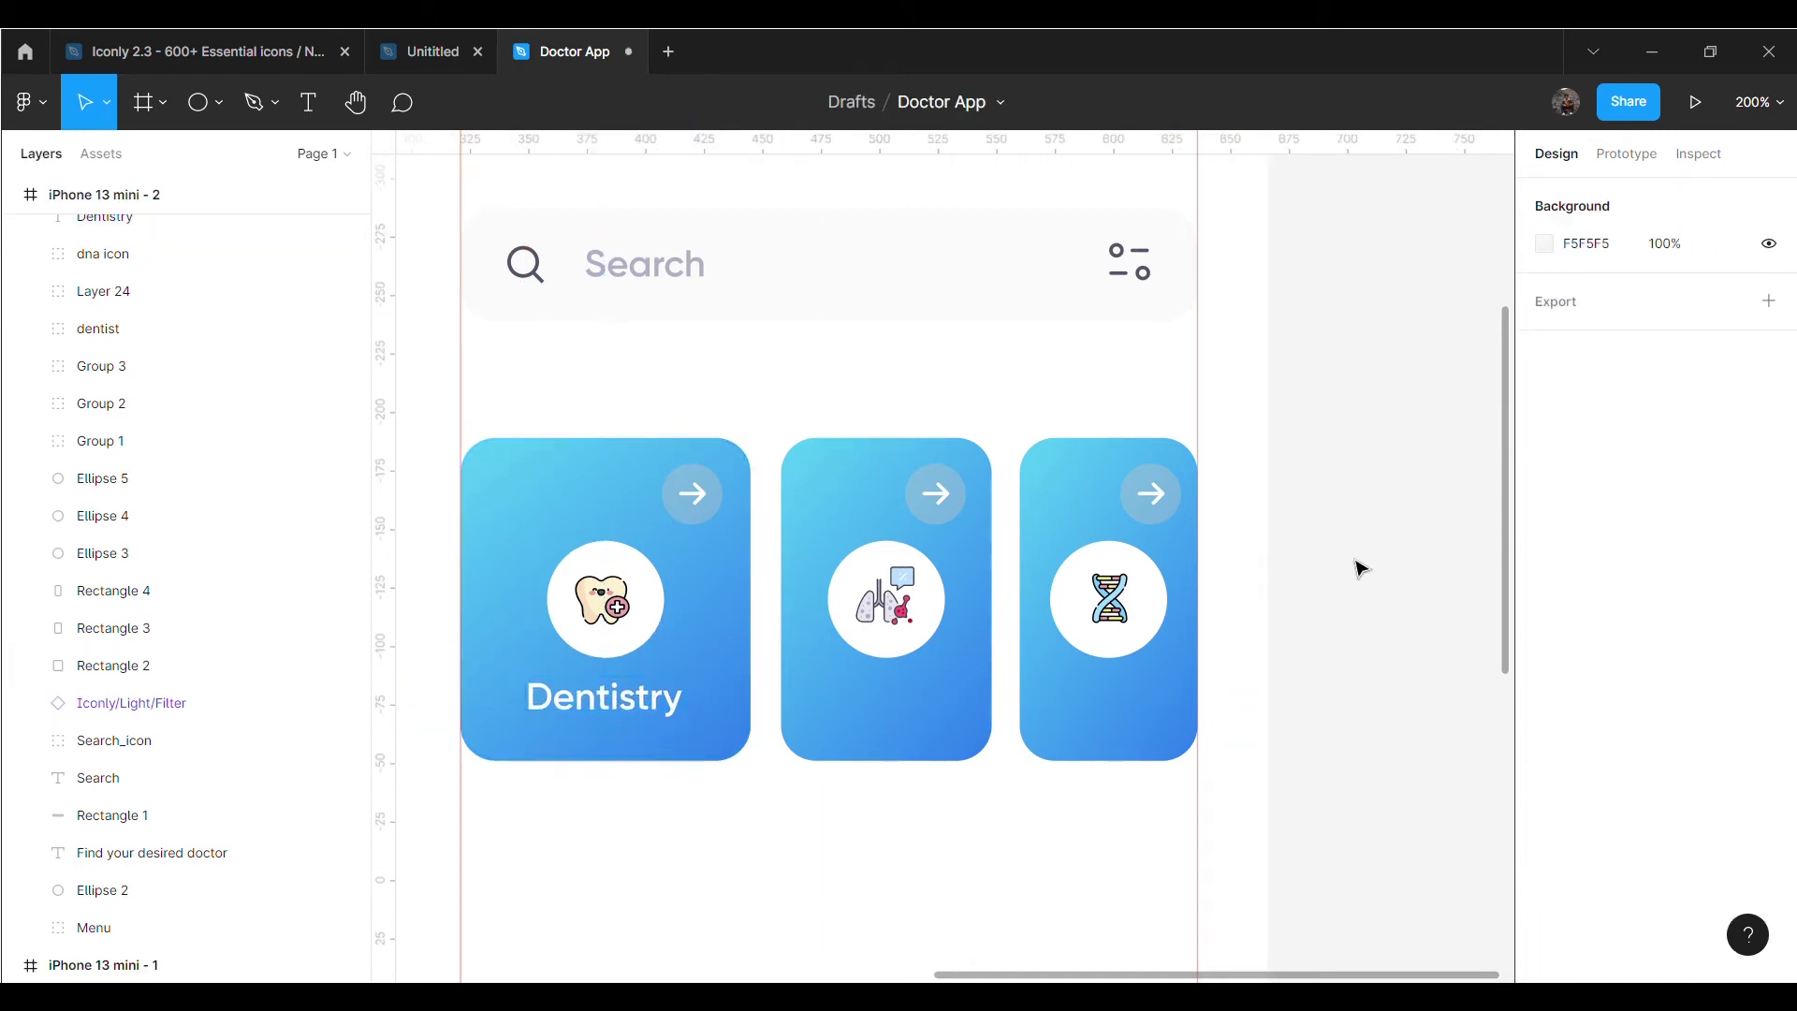
pyautogui.click(604, 697)
pyautogui.write('12')
pyautogui.press('Return')
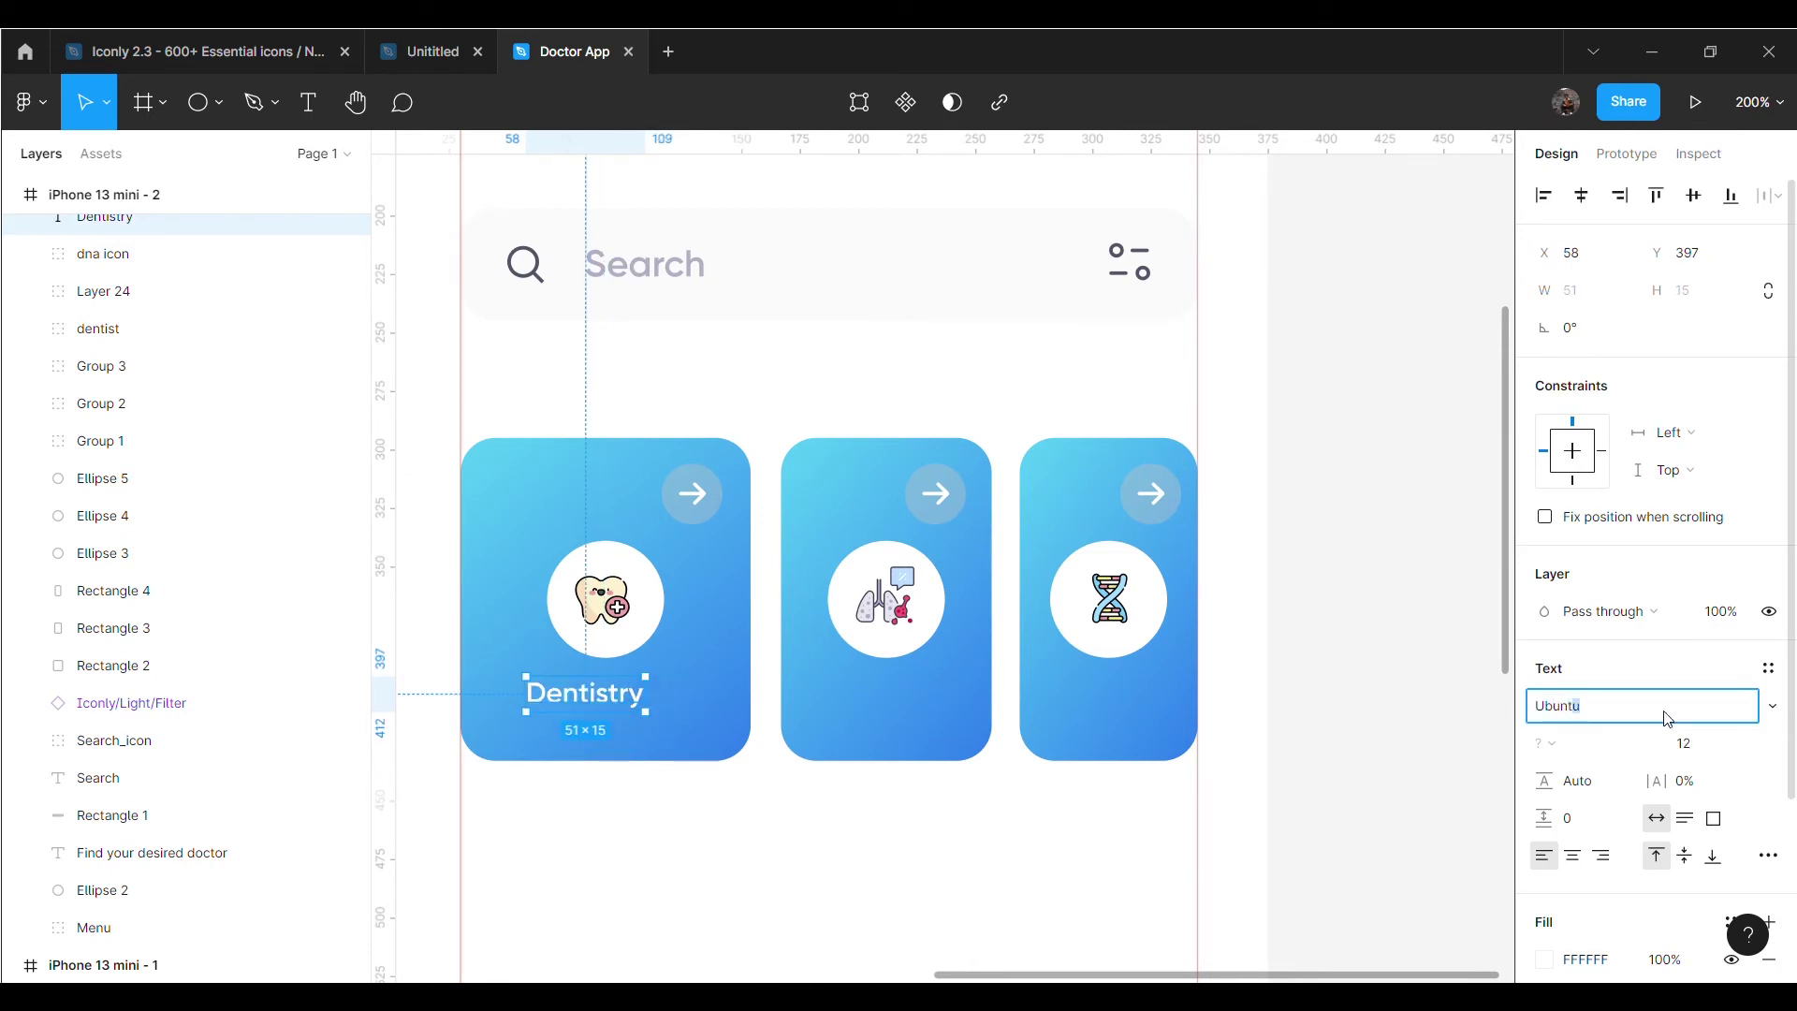
pyautogui.press('Return')
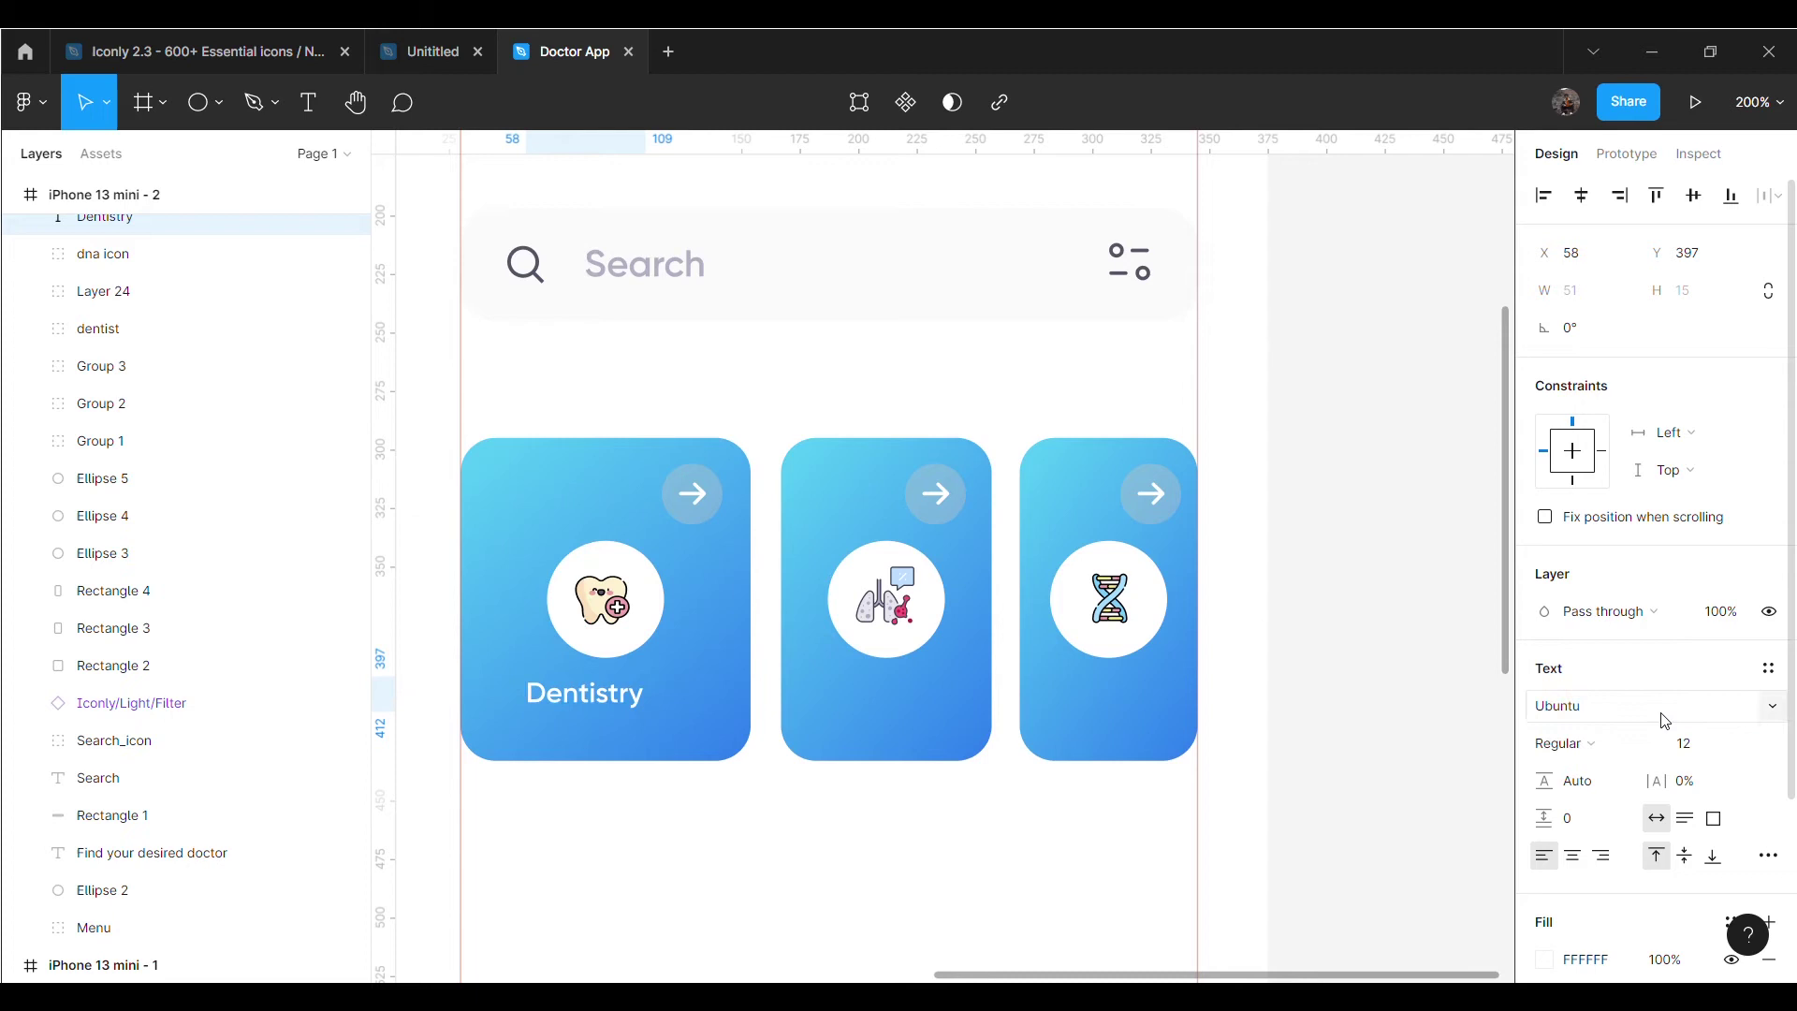
pyautogui.click(1565, 744)
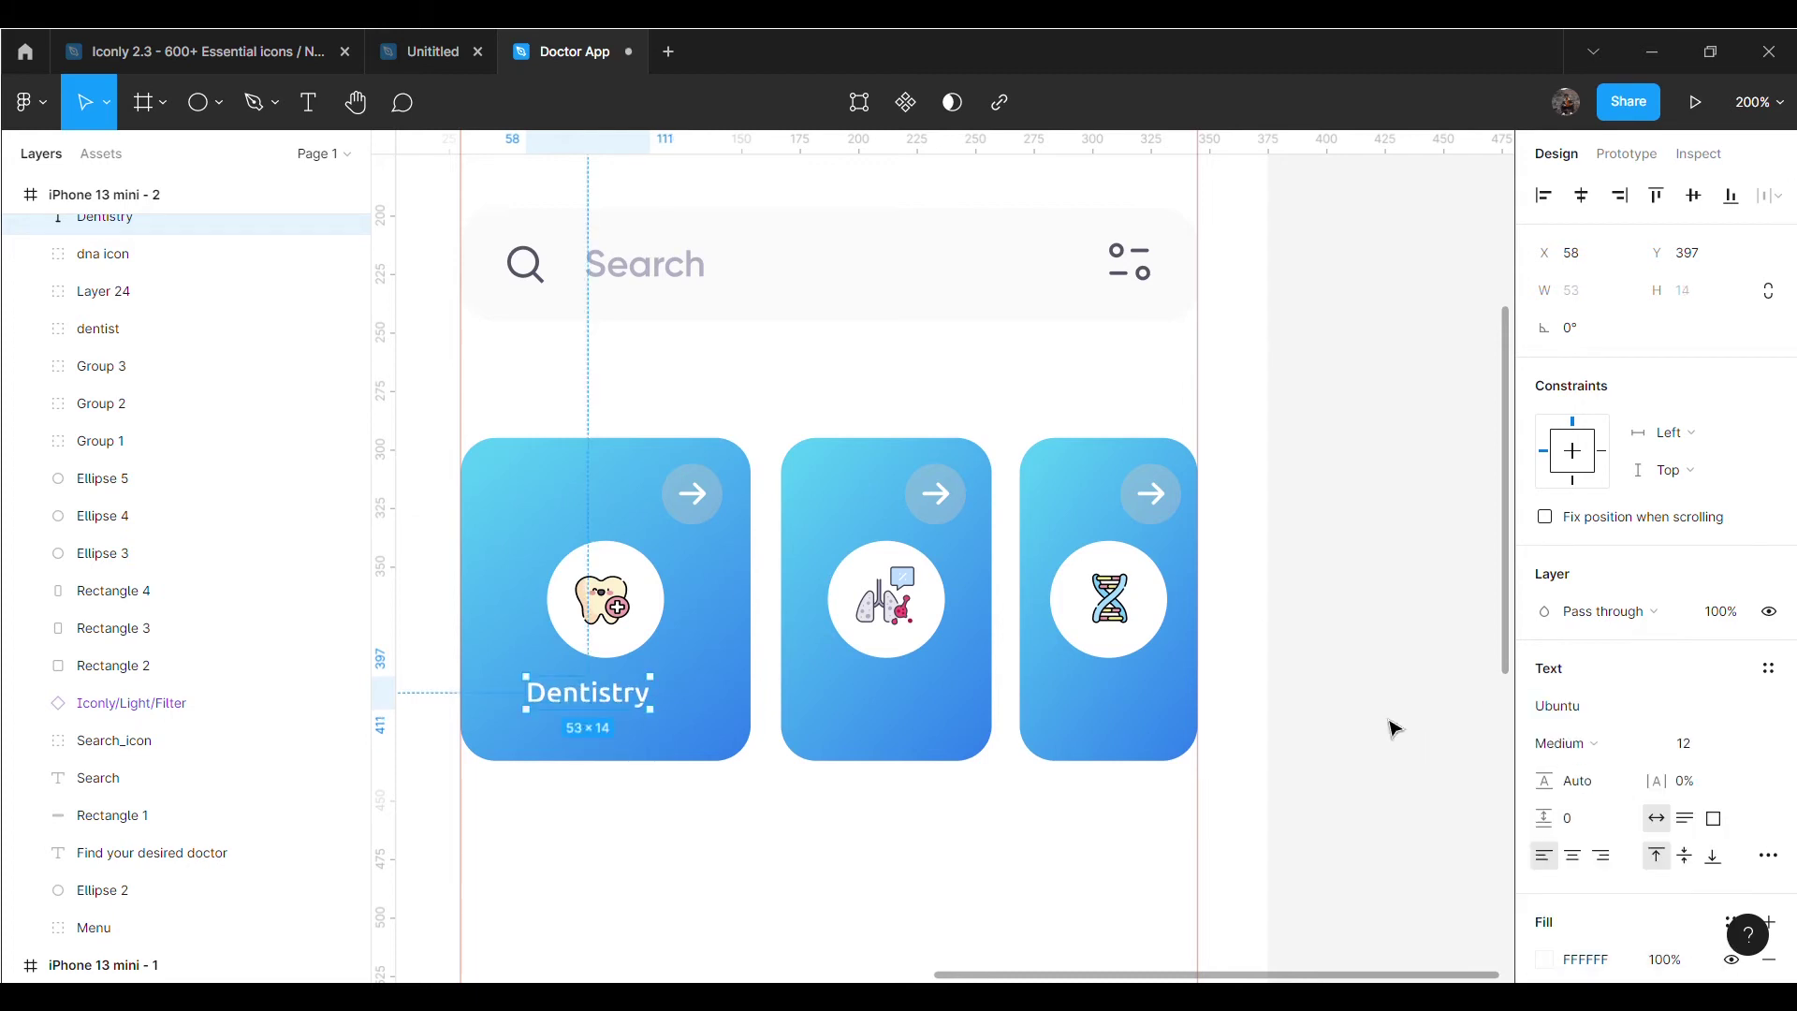
pyautogui.moveTo(583, 709); pyautogui.dragTo(600, 713)
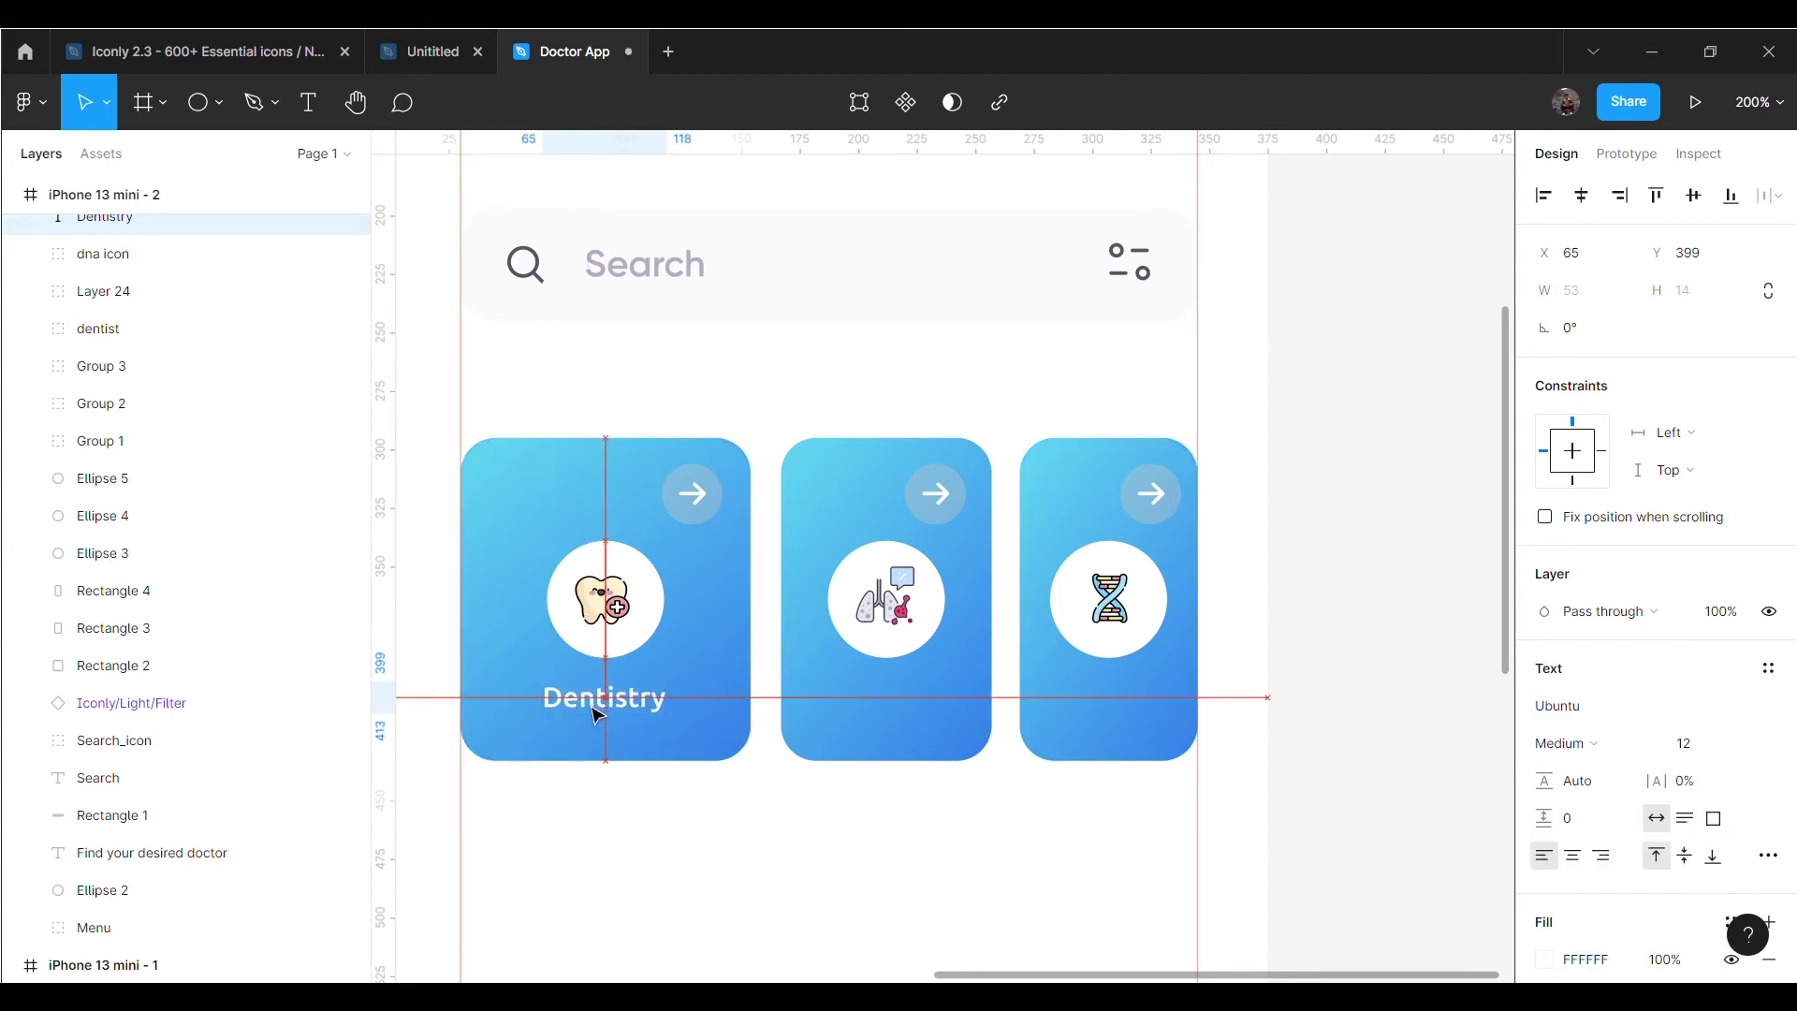
# - Duplicate the label as 'Lungs' and align it under the second card's lungs icon
pyautogui.hotkey('ctrl', 'd')
pyautogui.moveTo(667, 718); pyautogui.dragTo(898, 724)
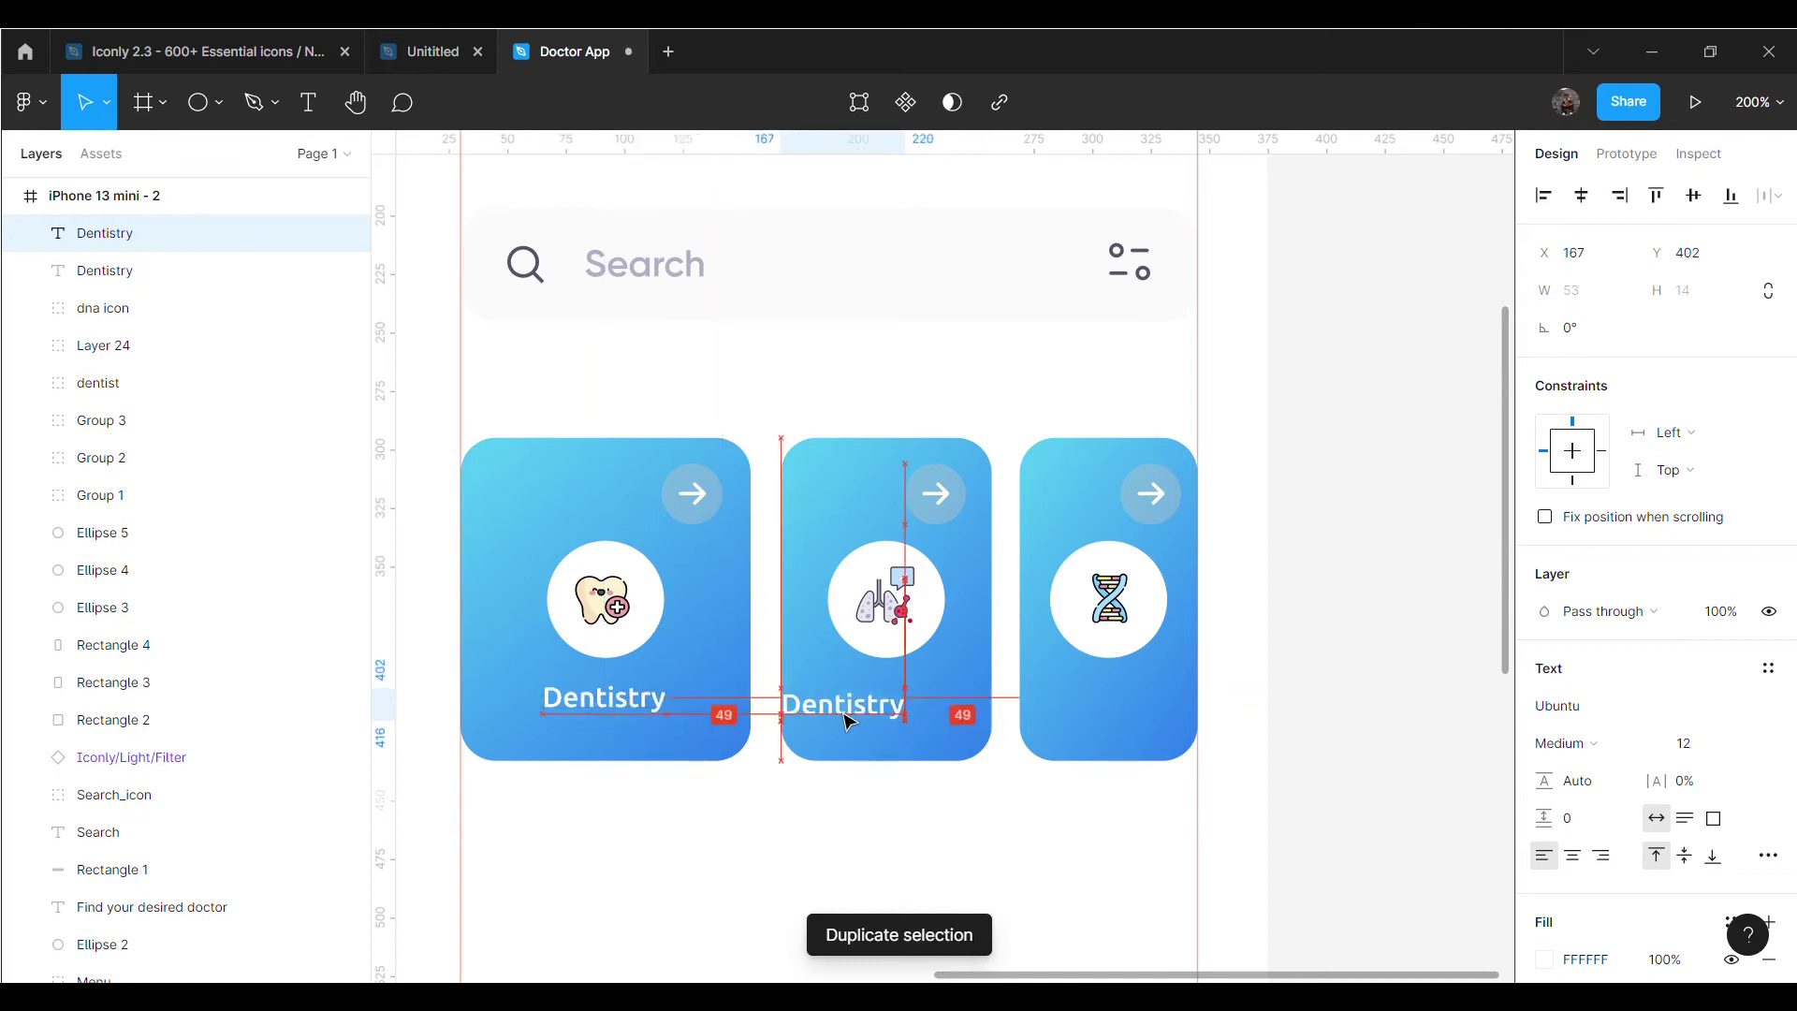
pyautogui.doubleClick(896, 718)
pyautogui.write('Lungs')
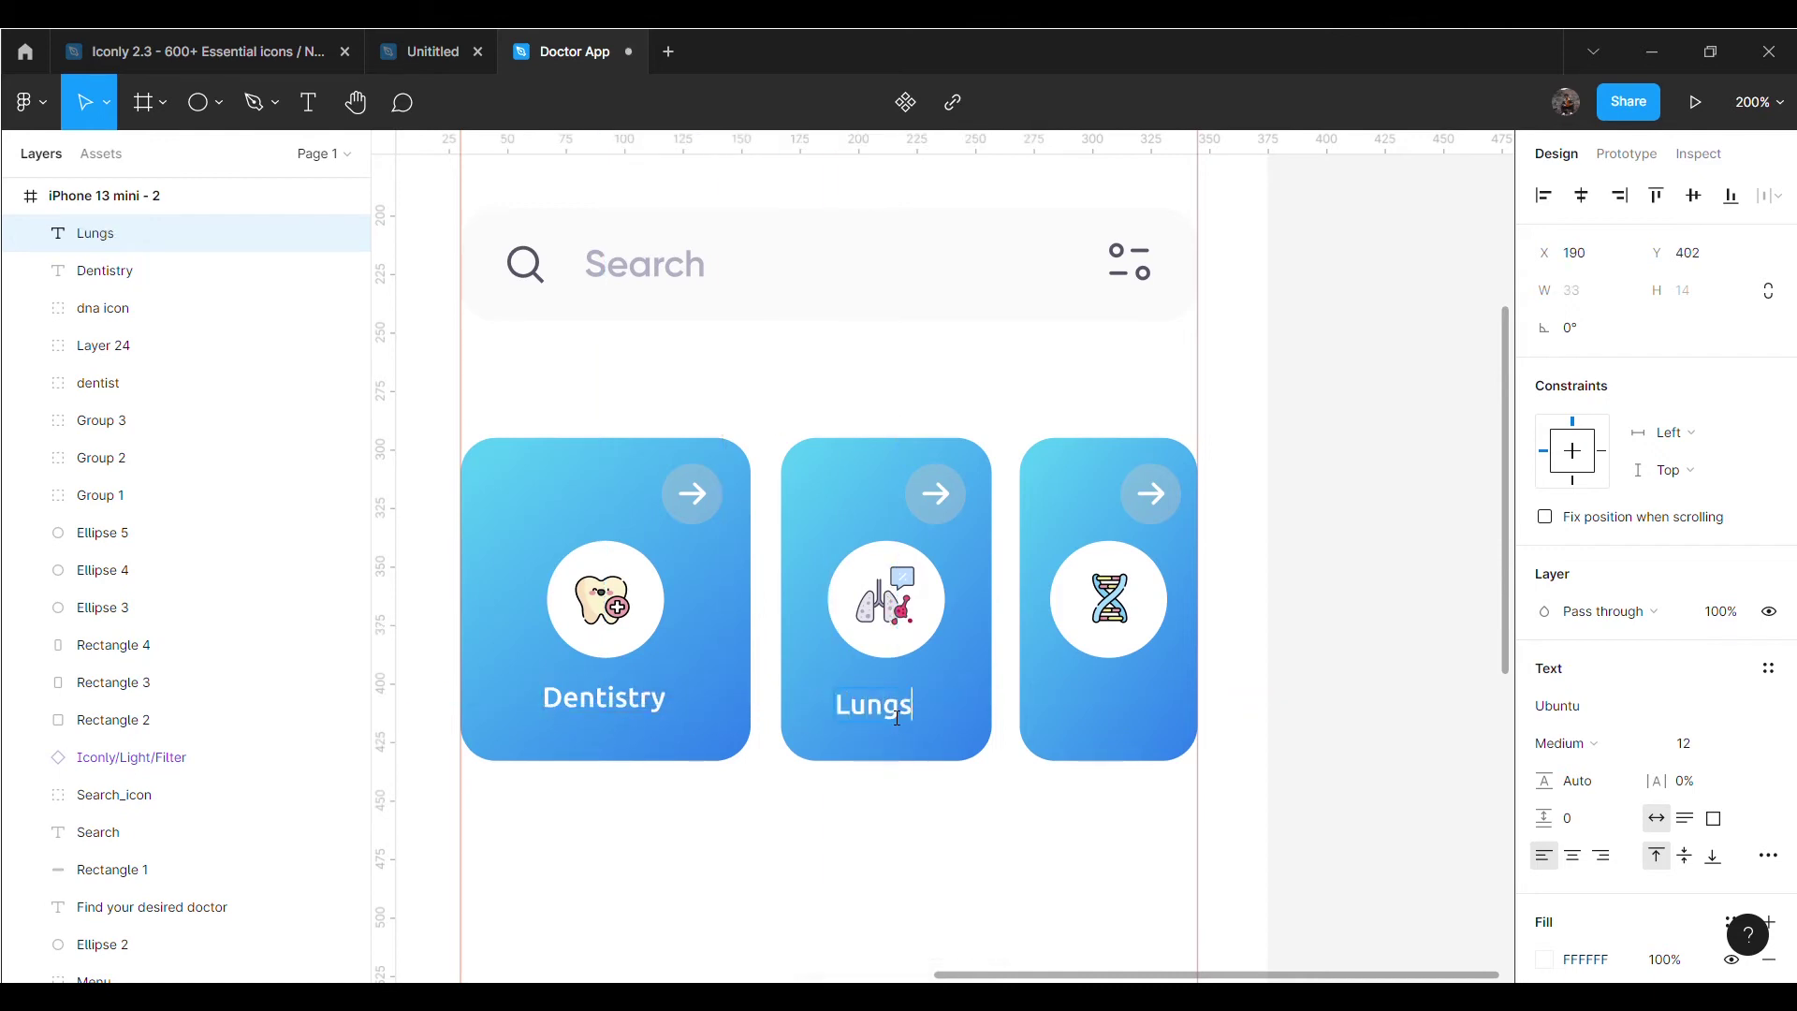
pyautogui.press('Escape')
pyautogui.moveTo(896, 722); pyautogui.dragTo(914, 727)
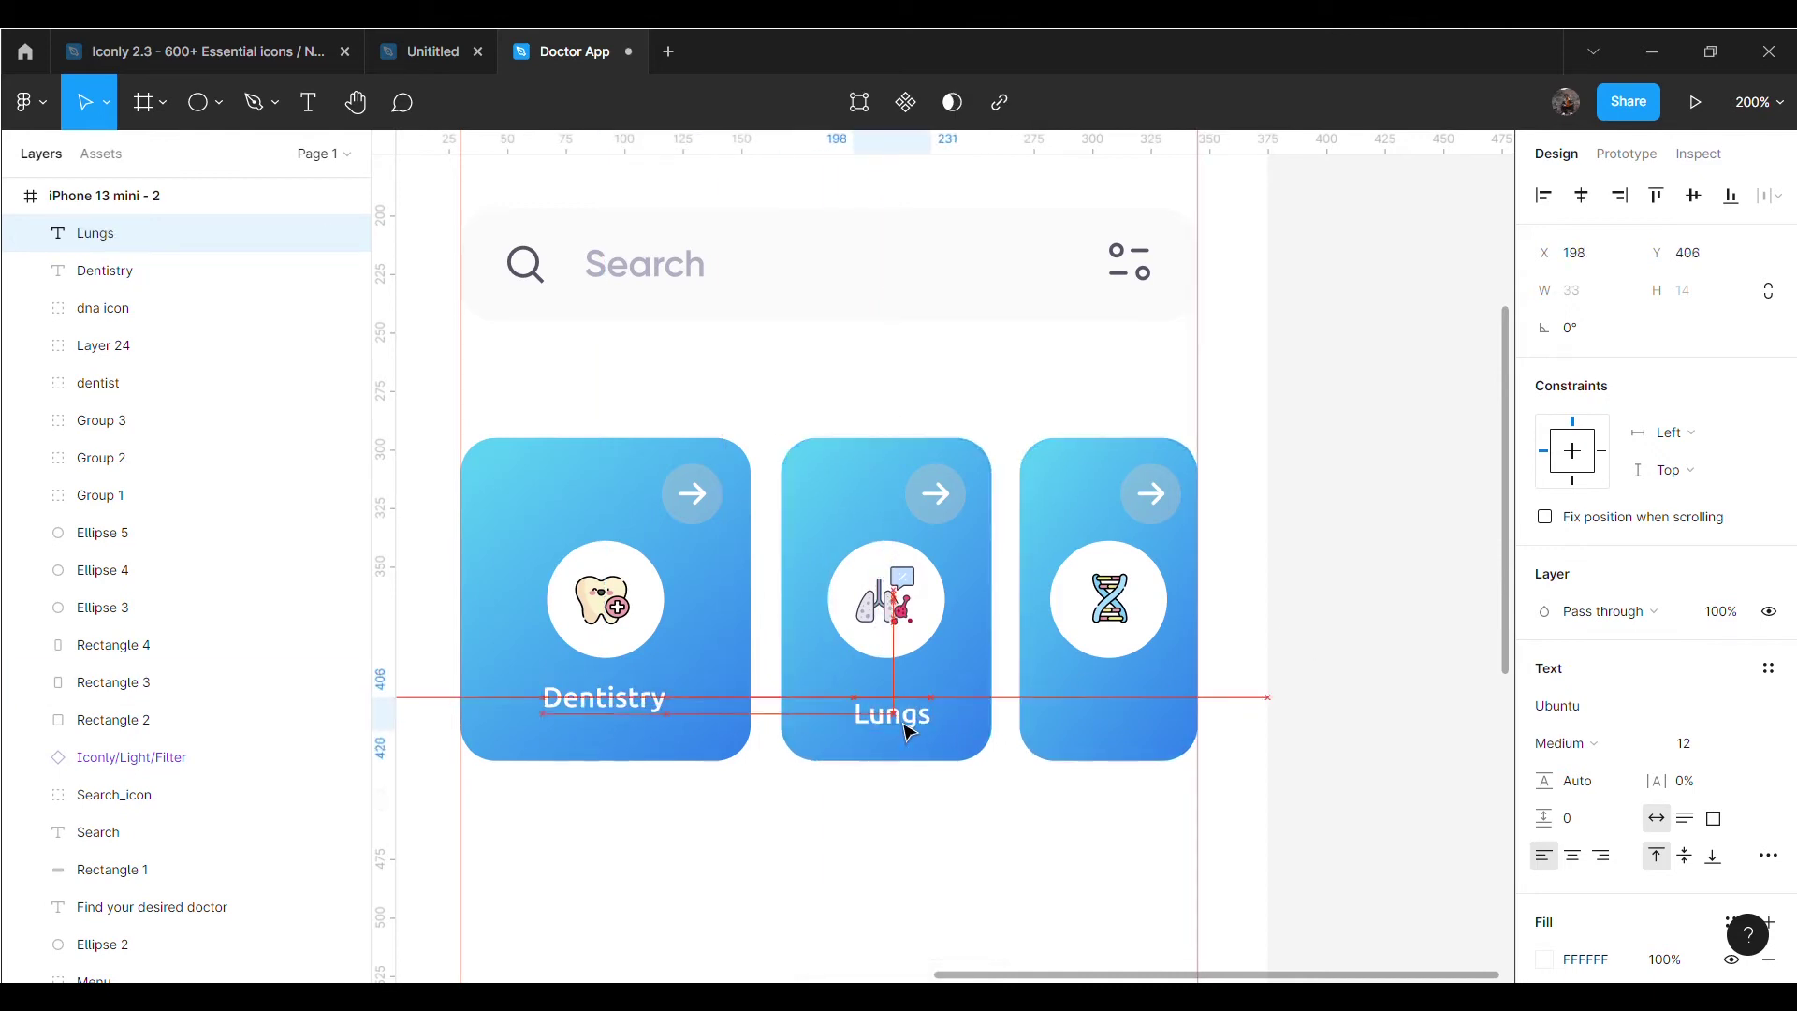
pyautogui.moveTo(904, 727); pyautogui.dragTo(903, 718)
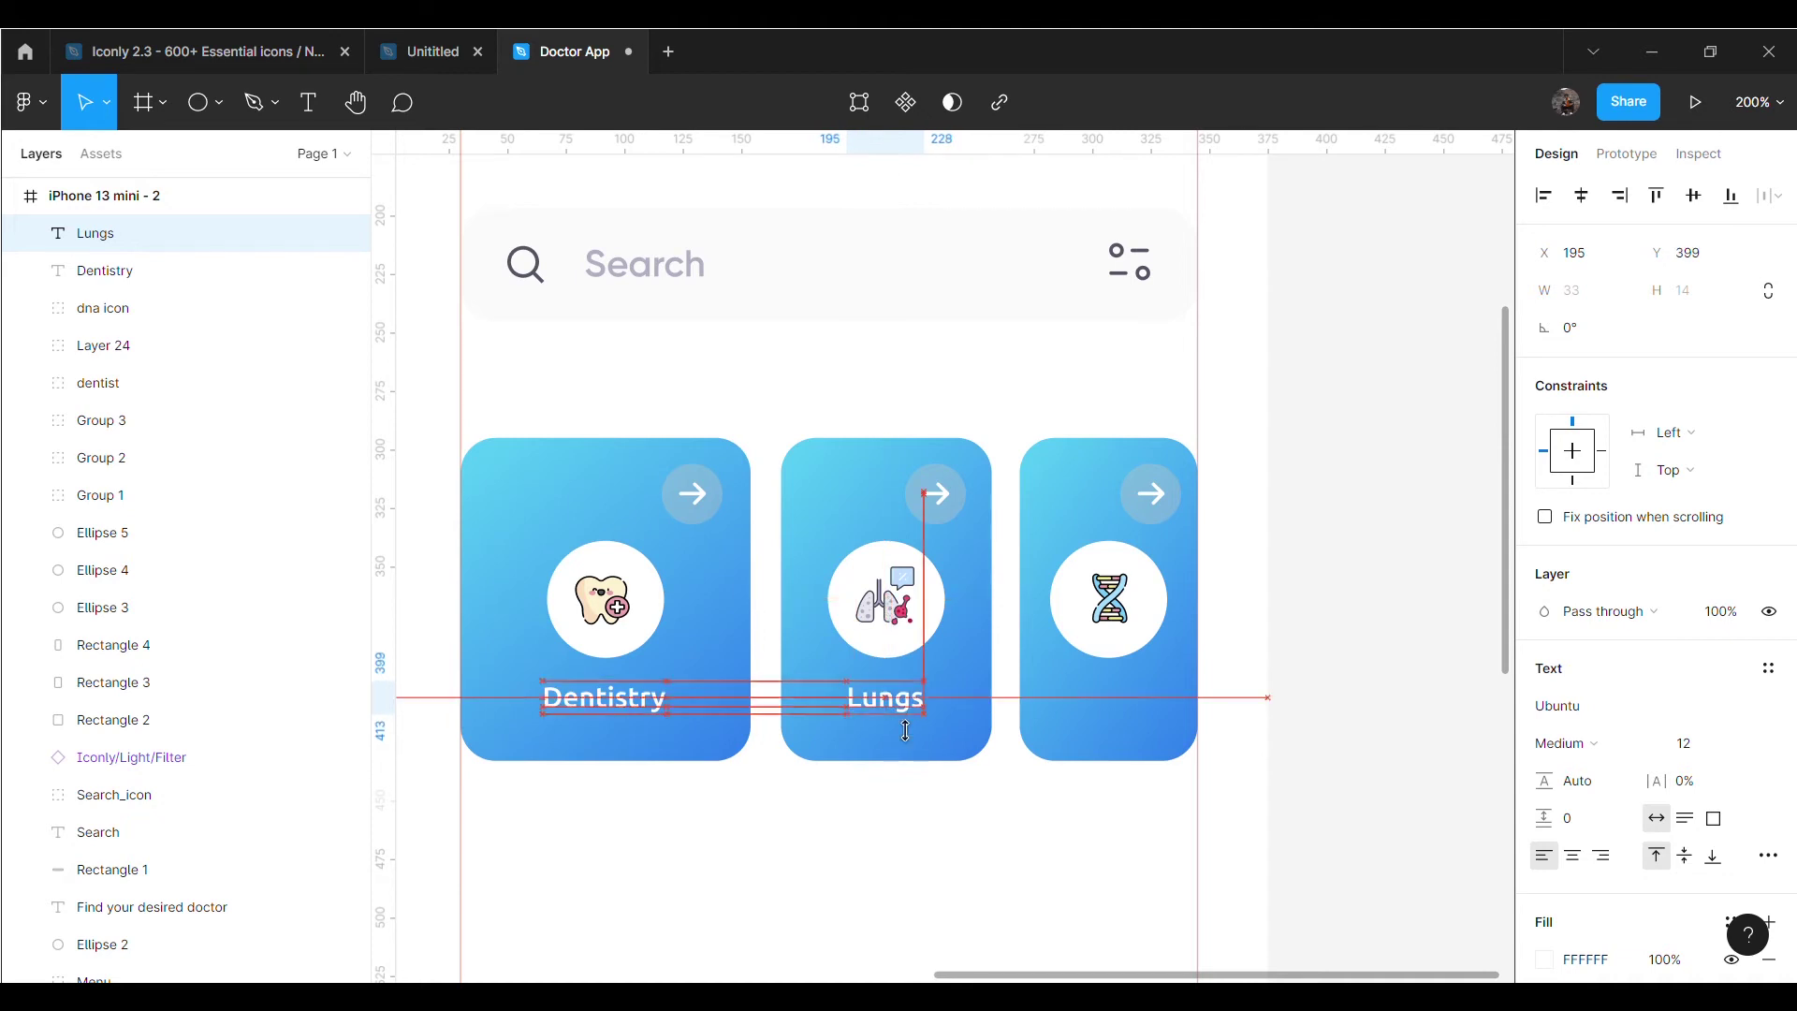
pyautogui.click(1357, 655)
pyautogui.click(920, 699)
# - Duplicate the label again as 'Genetics' and centre it under the DNA icon
pyautogui.hotkey('ctrl', 'd')
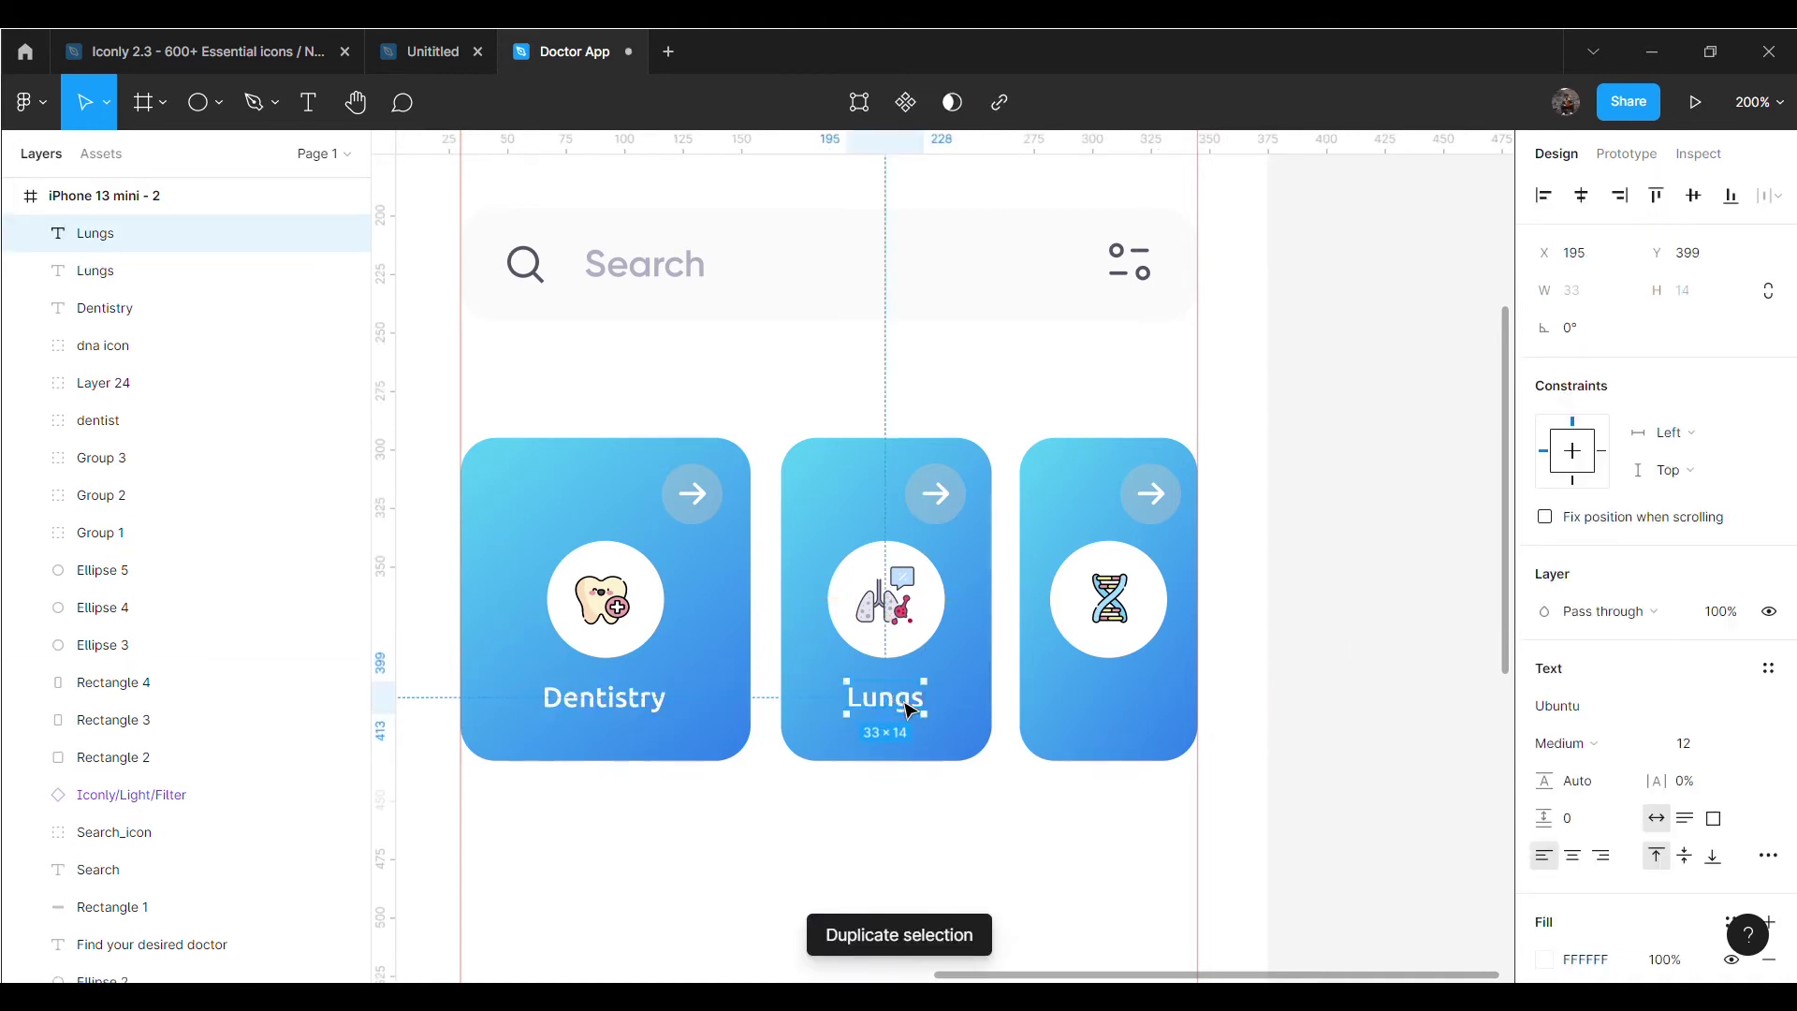
pyautogui.moveTo(906, 695); pyautogui.dragTo(1123, 711)
pyautogui.doubleClick(1139, 704)
pyautogui.write('Genetics')
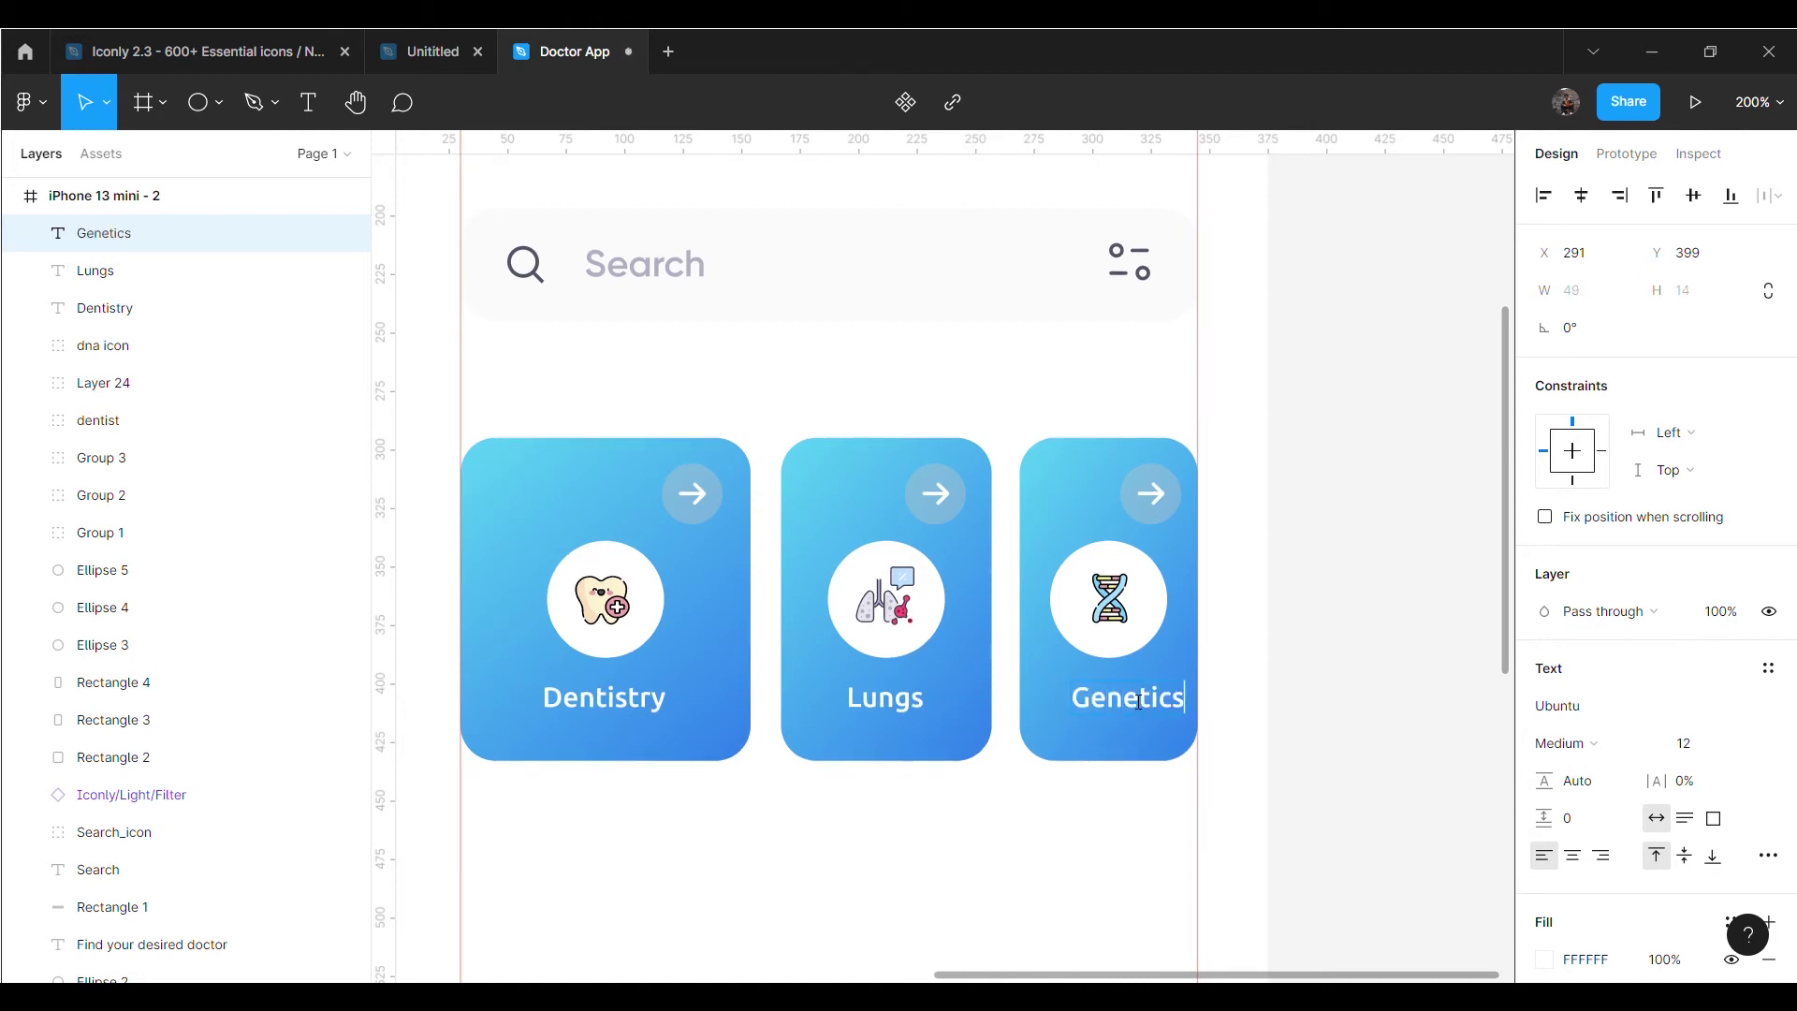
pyautogui.press('Escape')
pyautogui.press('Left')
pyautogui.press('Left')
pyautogui.press('Left')
pyautogui.moveTo(1128, 718); pyautogui.dragTo(1120, 718)
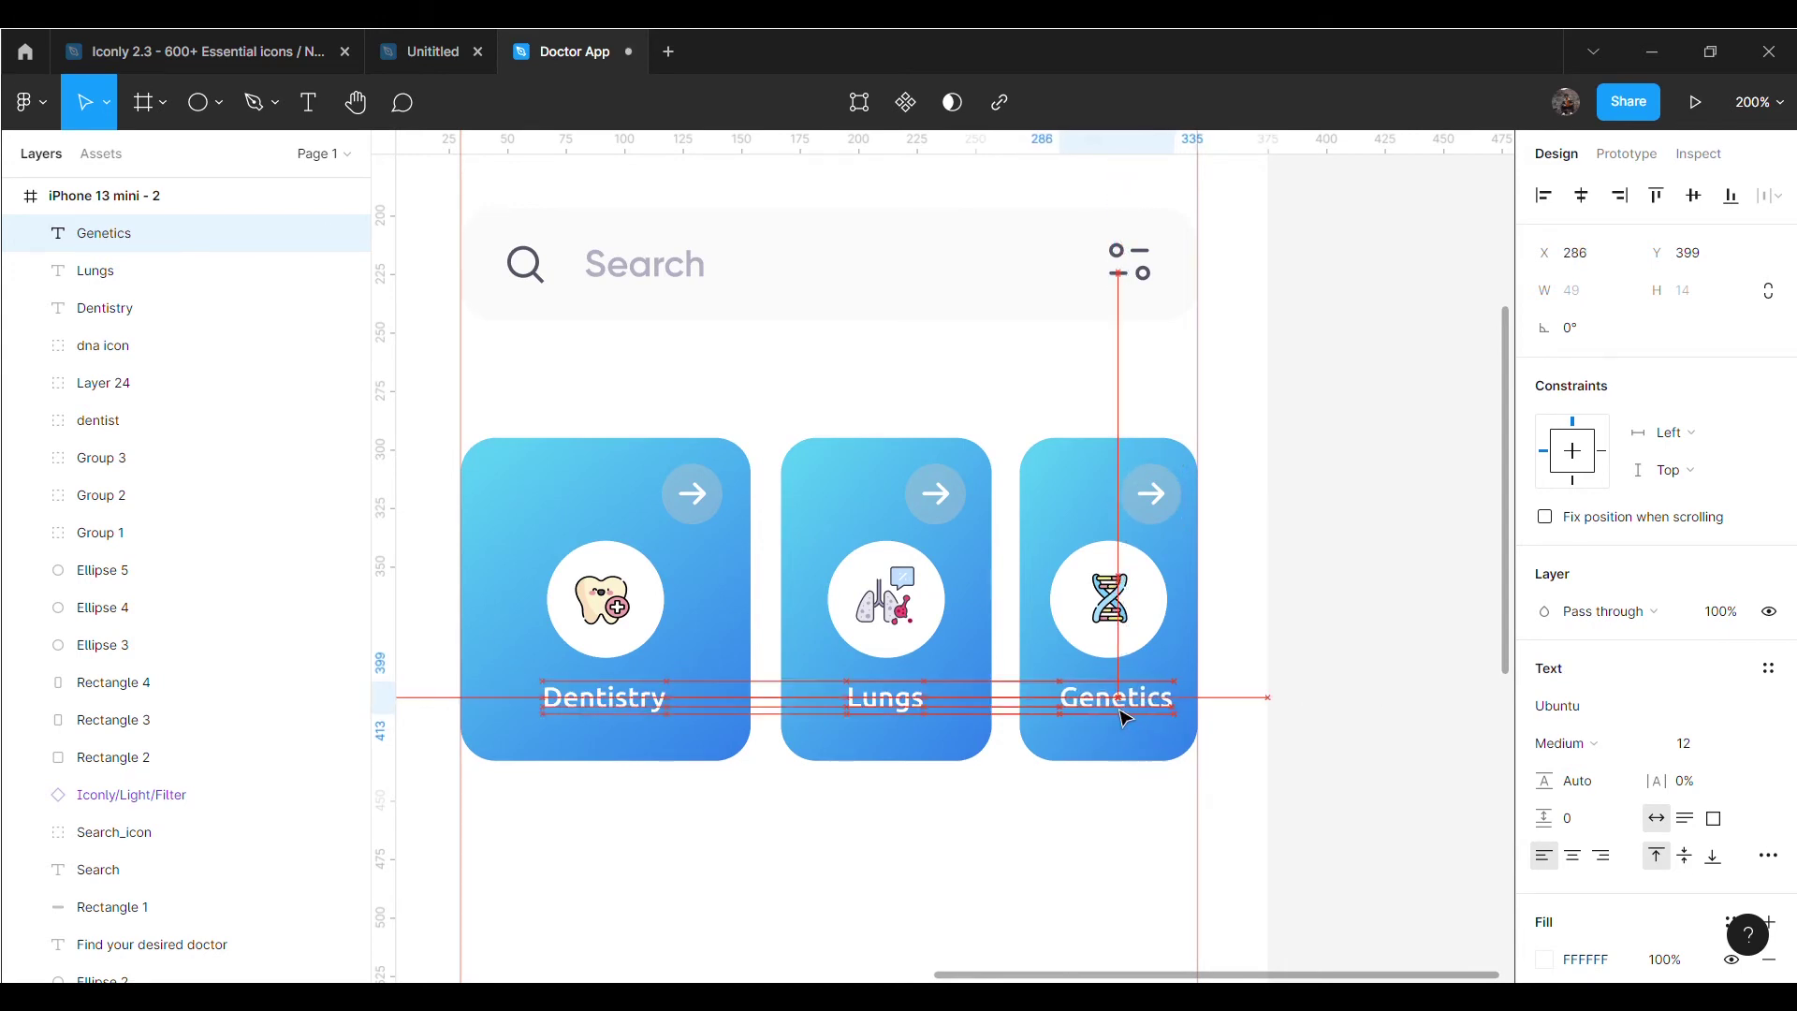
pyautogui.click(1339, 674)
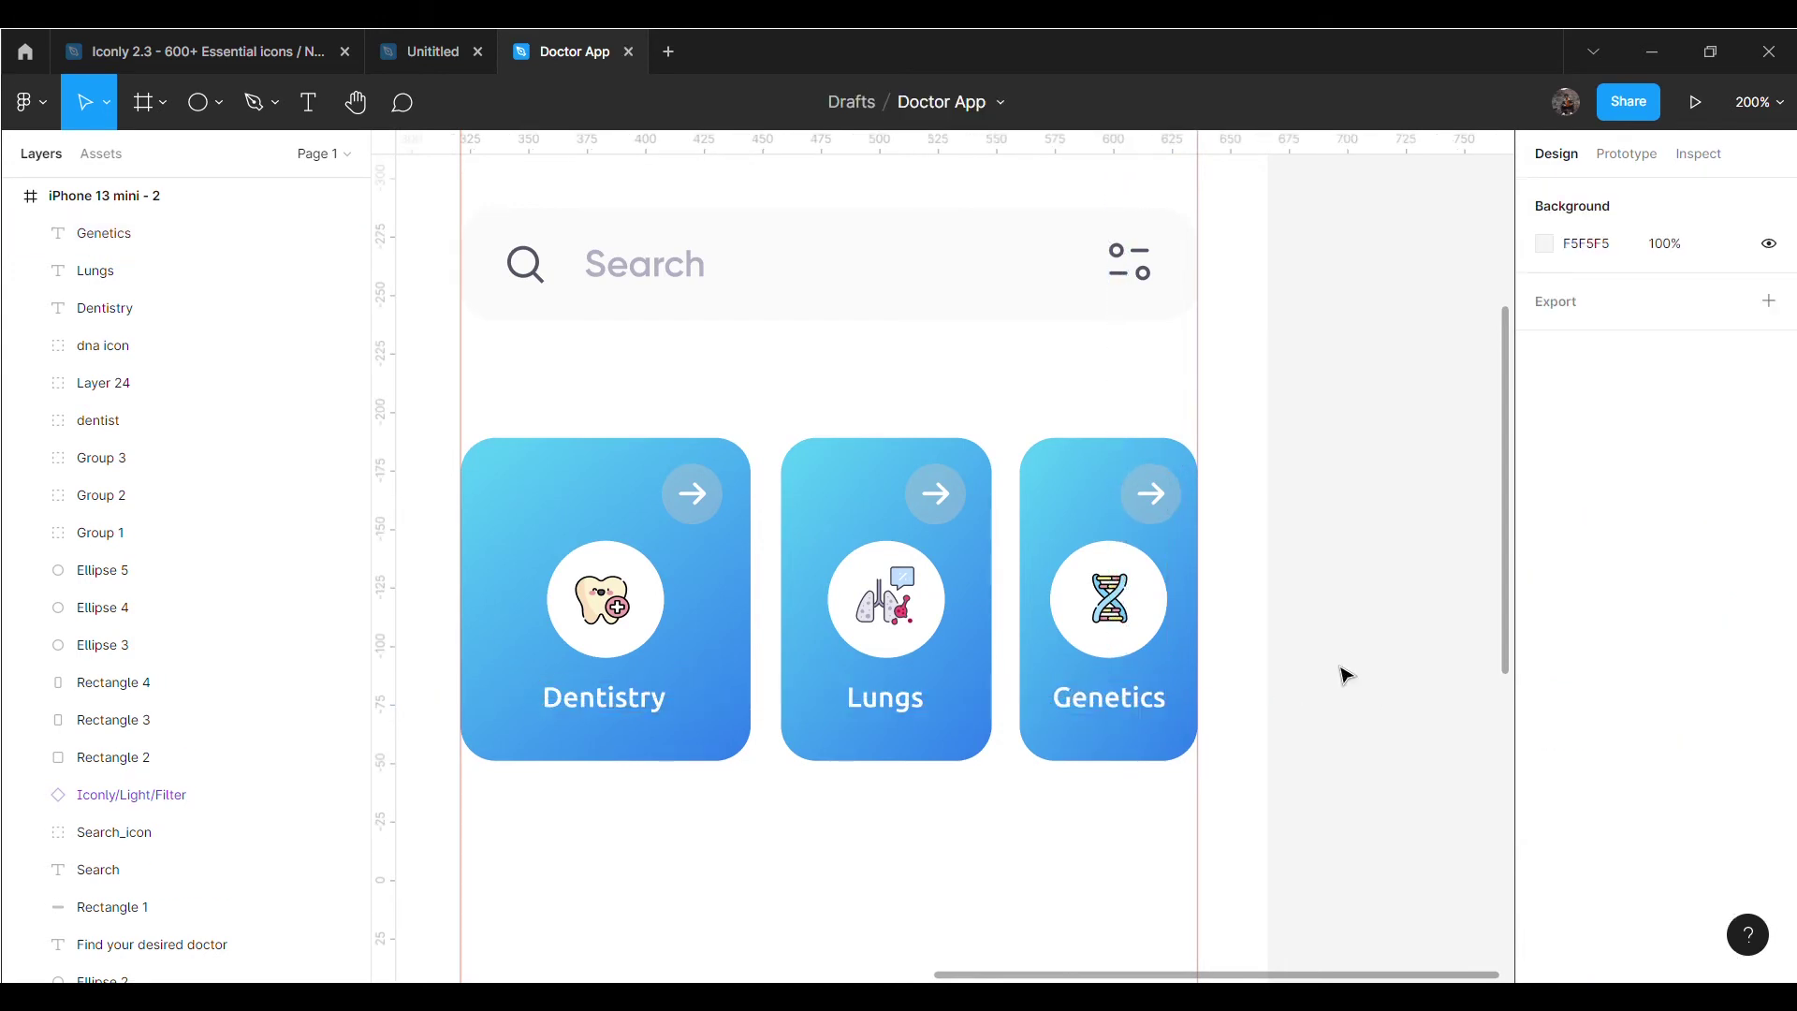
# - Add a "Nearby doctors" heading in Gilroy SemiBold beside the phone
pyautogui.hotkey('shift', '0')
pyautogui.scroll(-1, 1360, 446)
pyautogui.press('t')
pyautogui.click(1152, 520)
pyautogui.write('Nearby doctor')
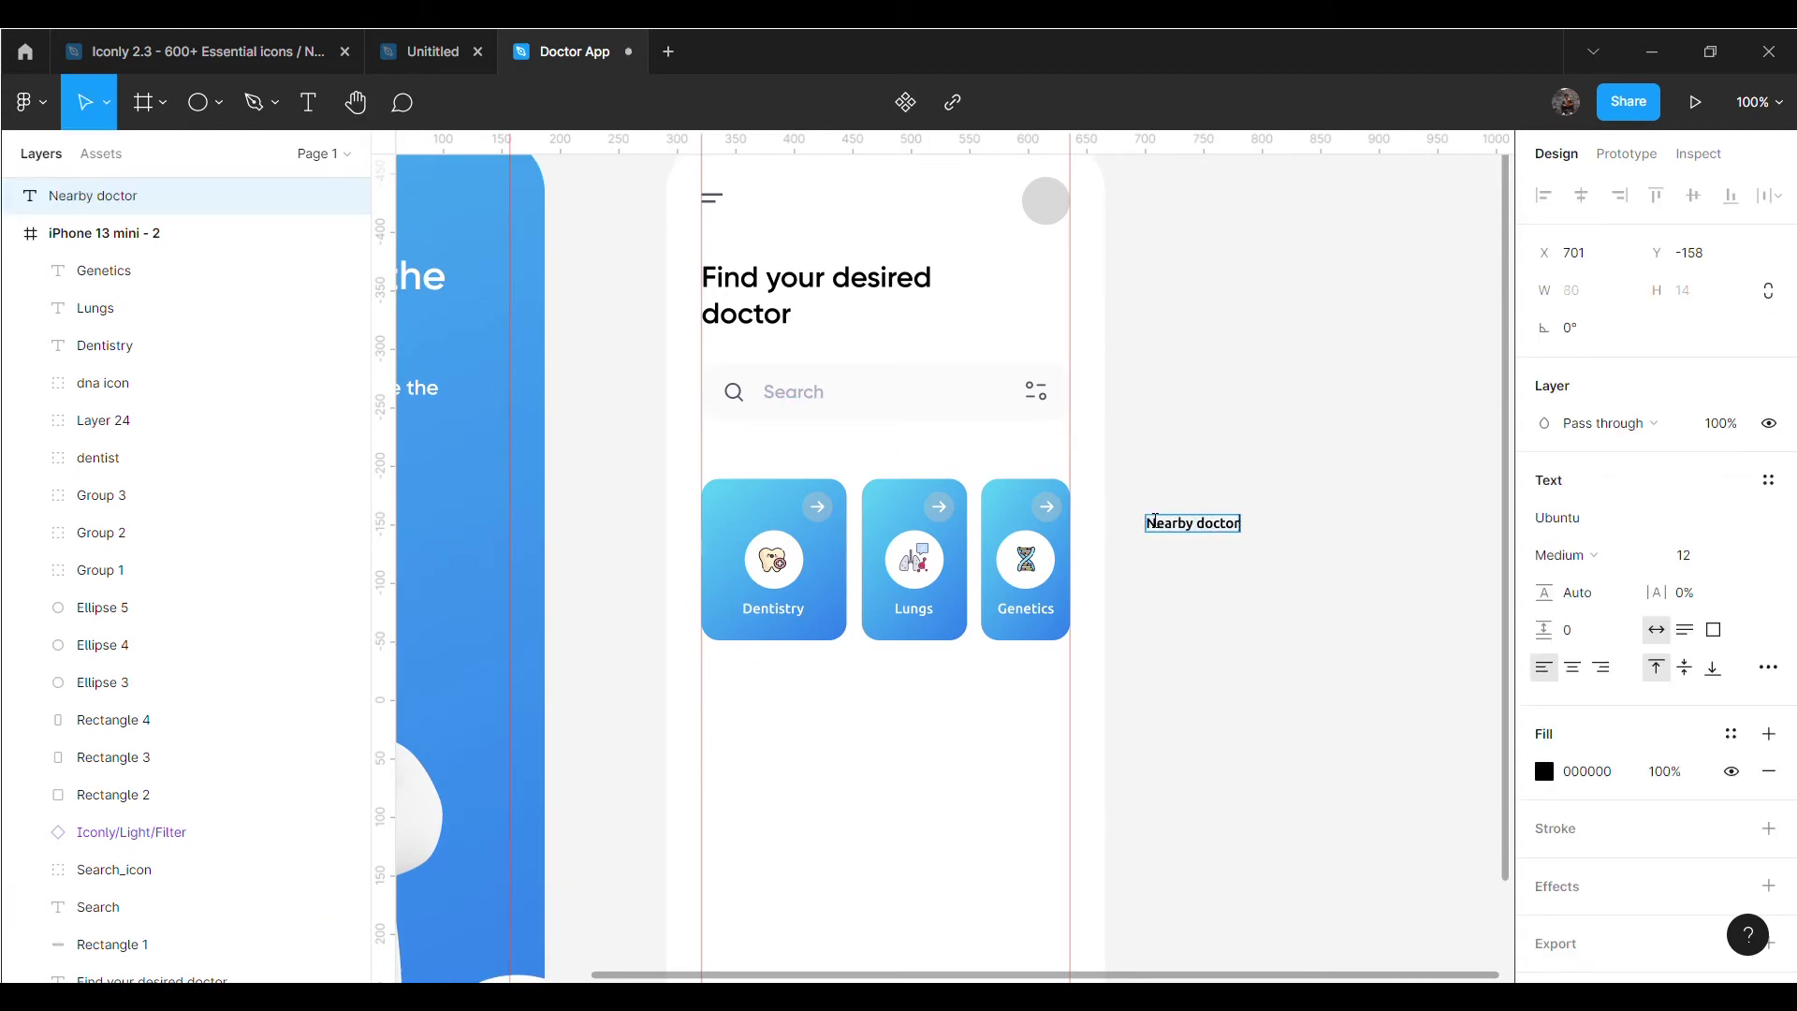
pyautogui.write('s')
pyautogui.press('Escape')
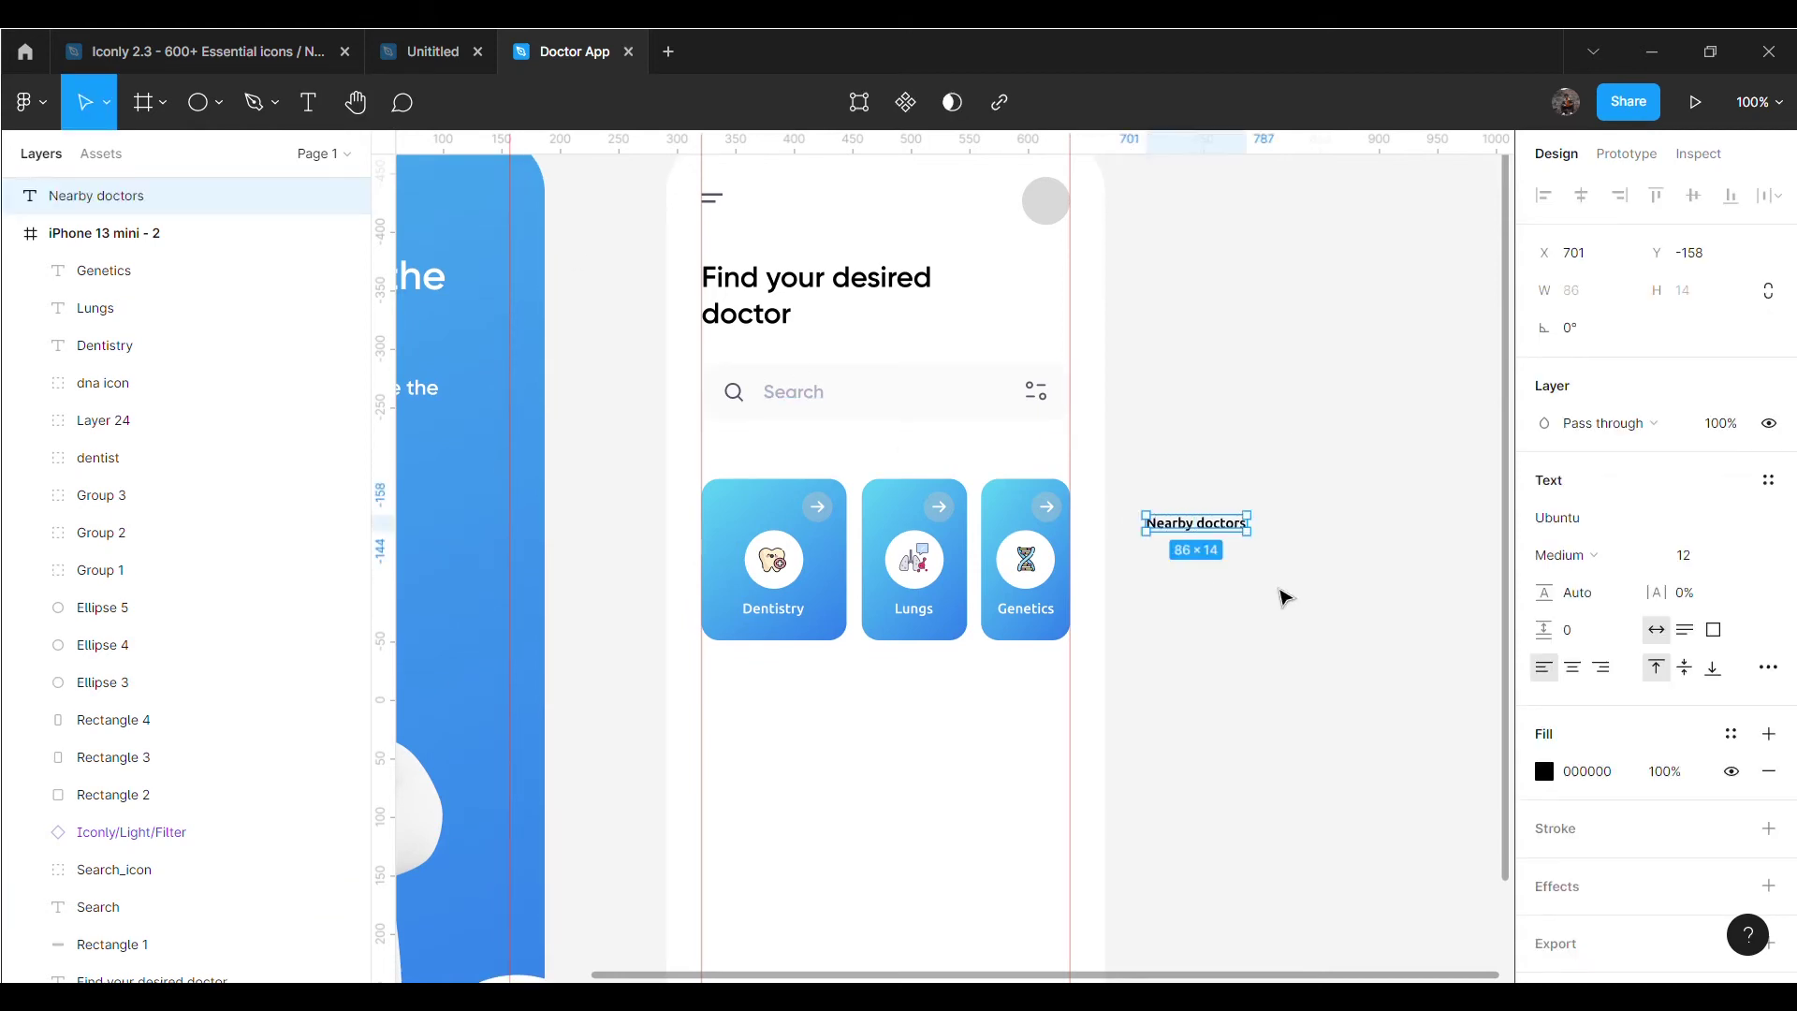
pyautogui.press('Return')
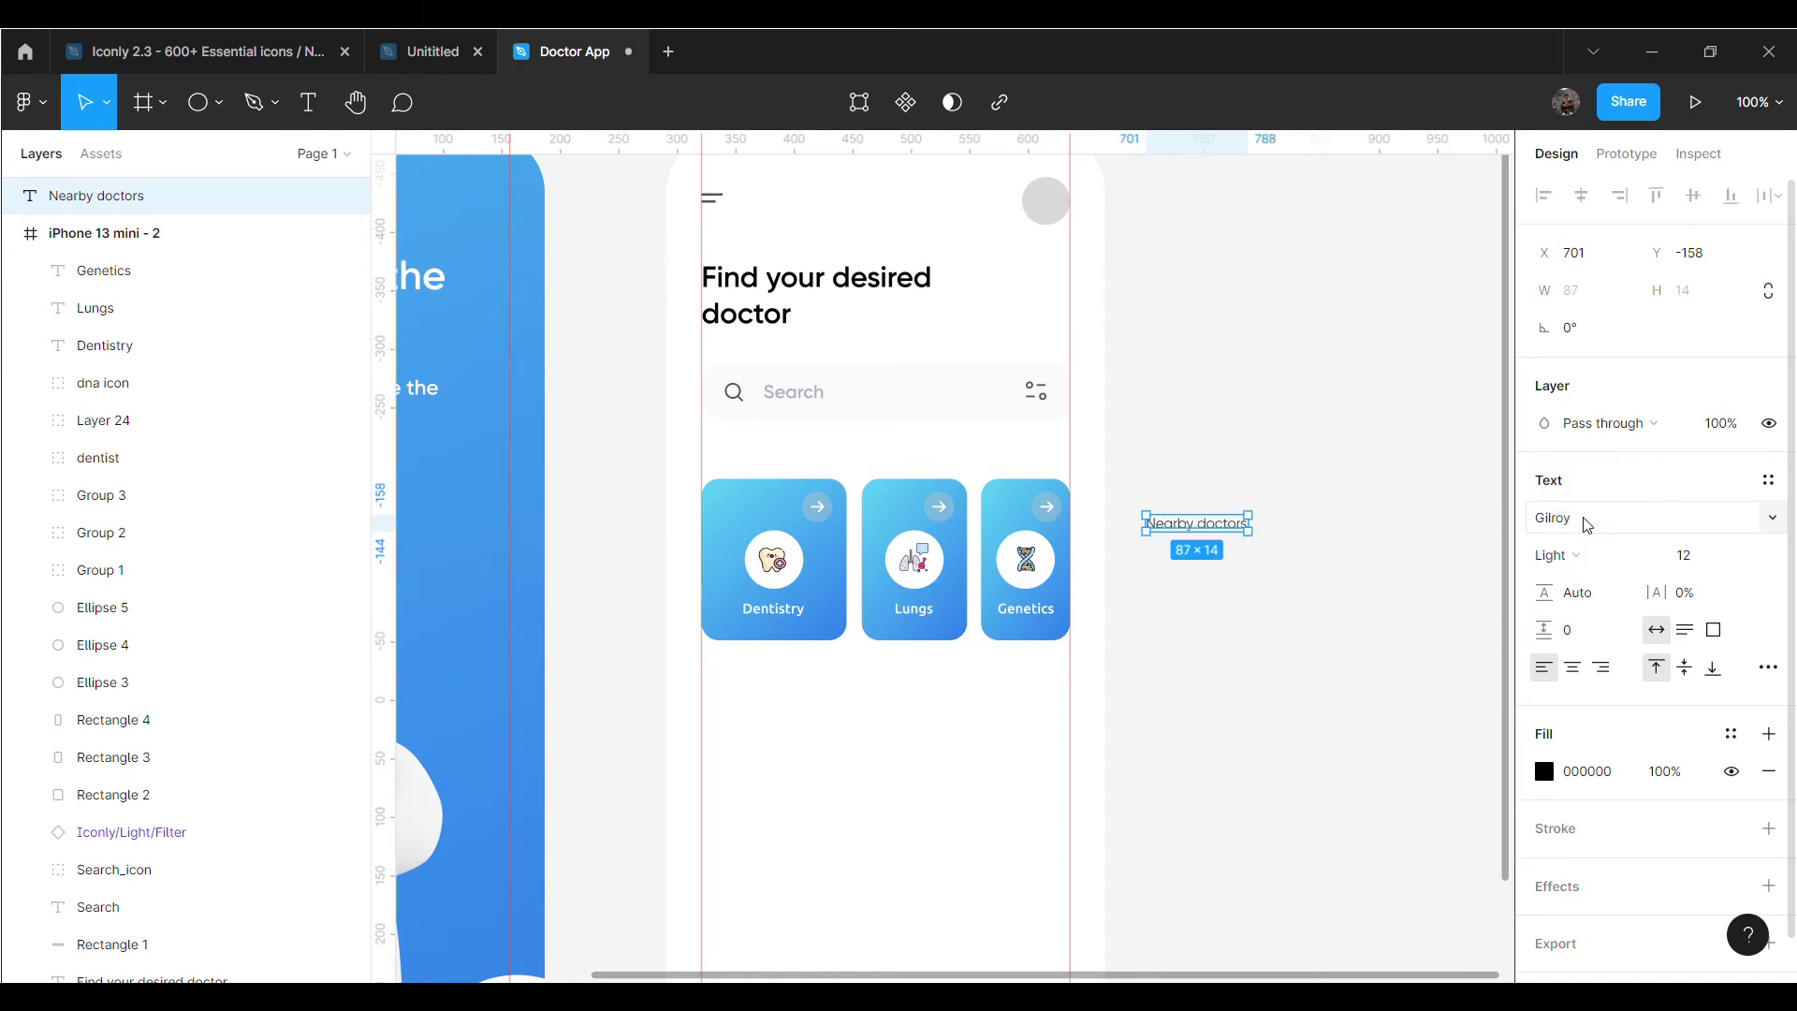
pyautogui.click(1768, 520)
pyautogui.click(1645, 738)
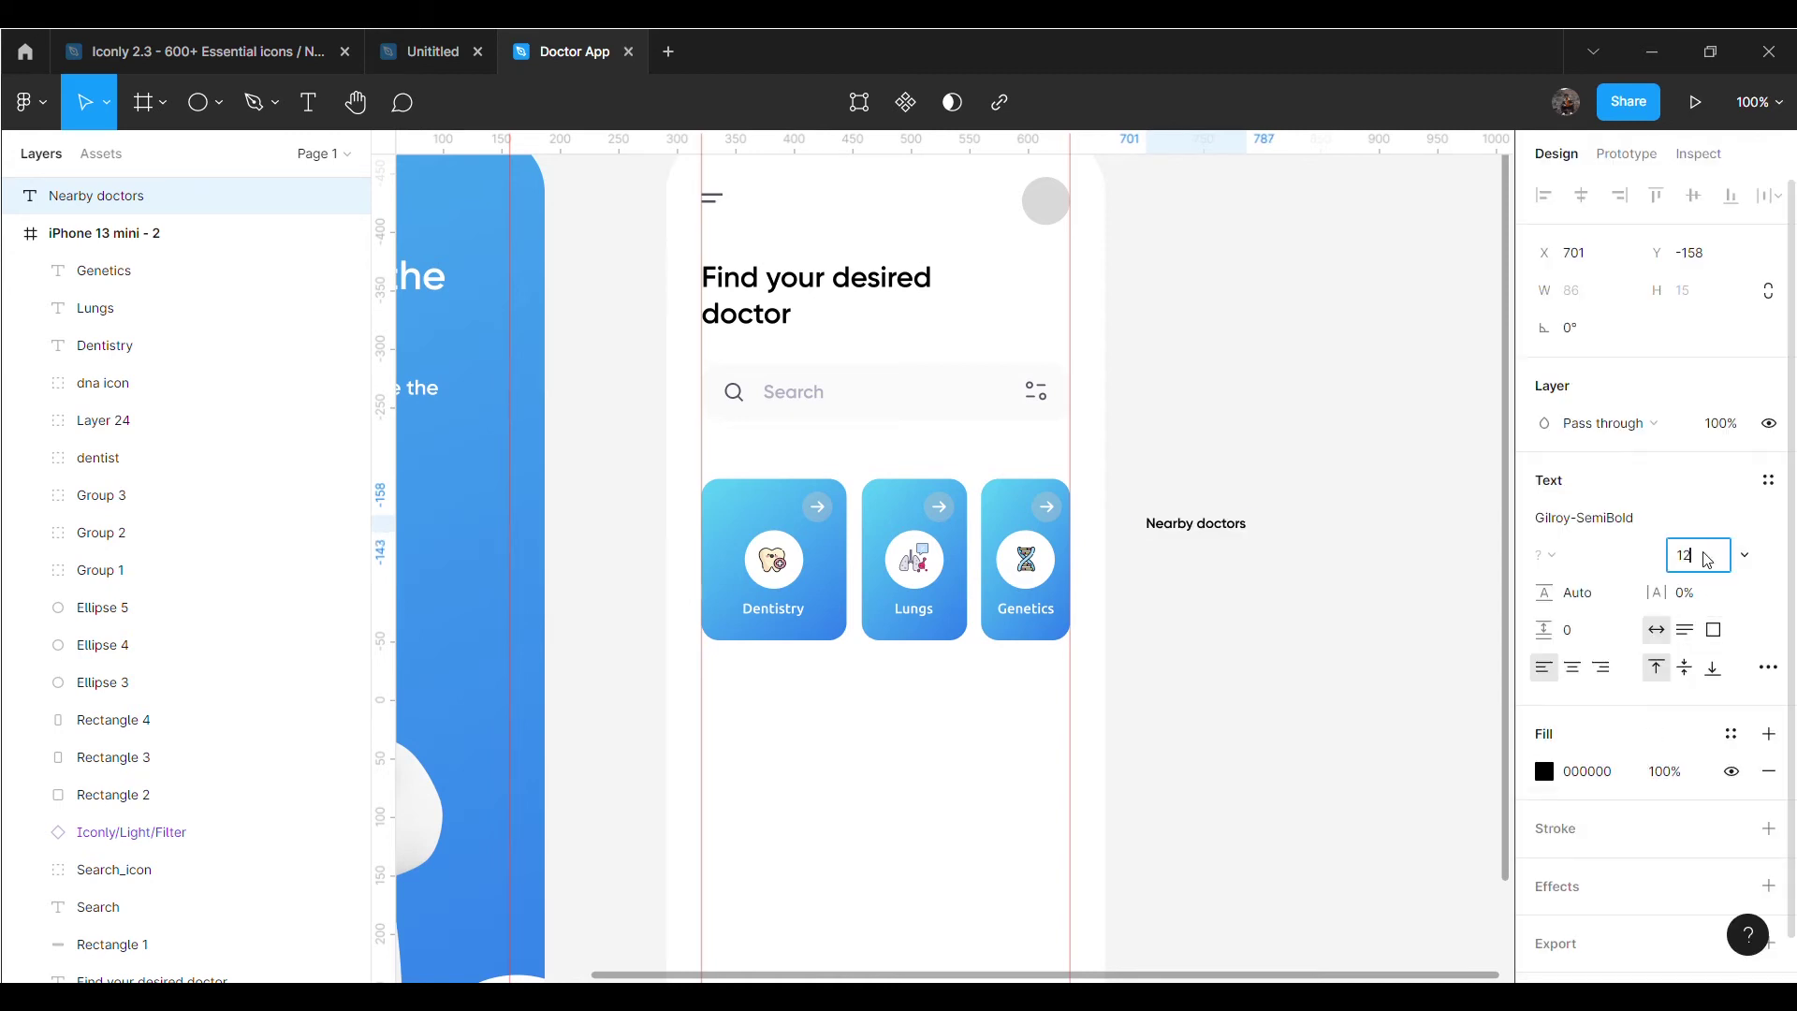
pyautogui.write('20')
pyautogui.press('Return')
pyautogui.press('Escape')
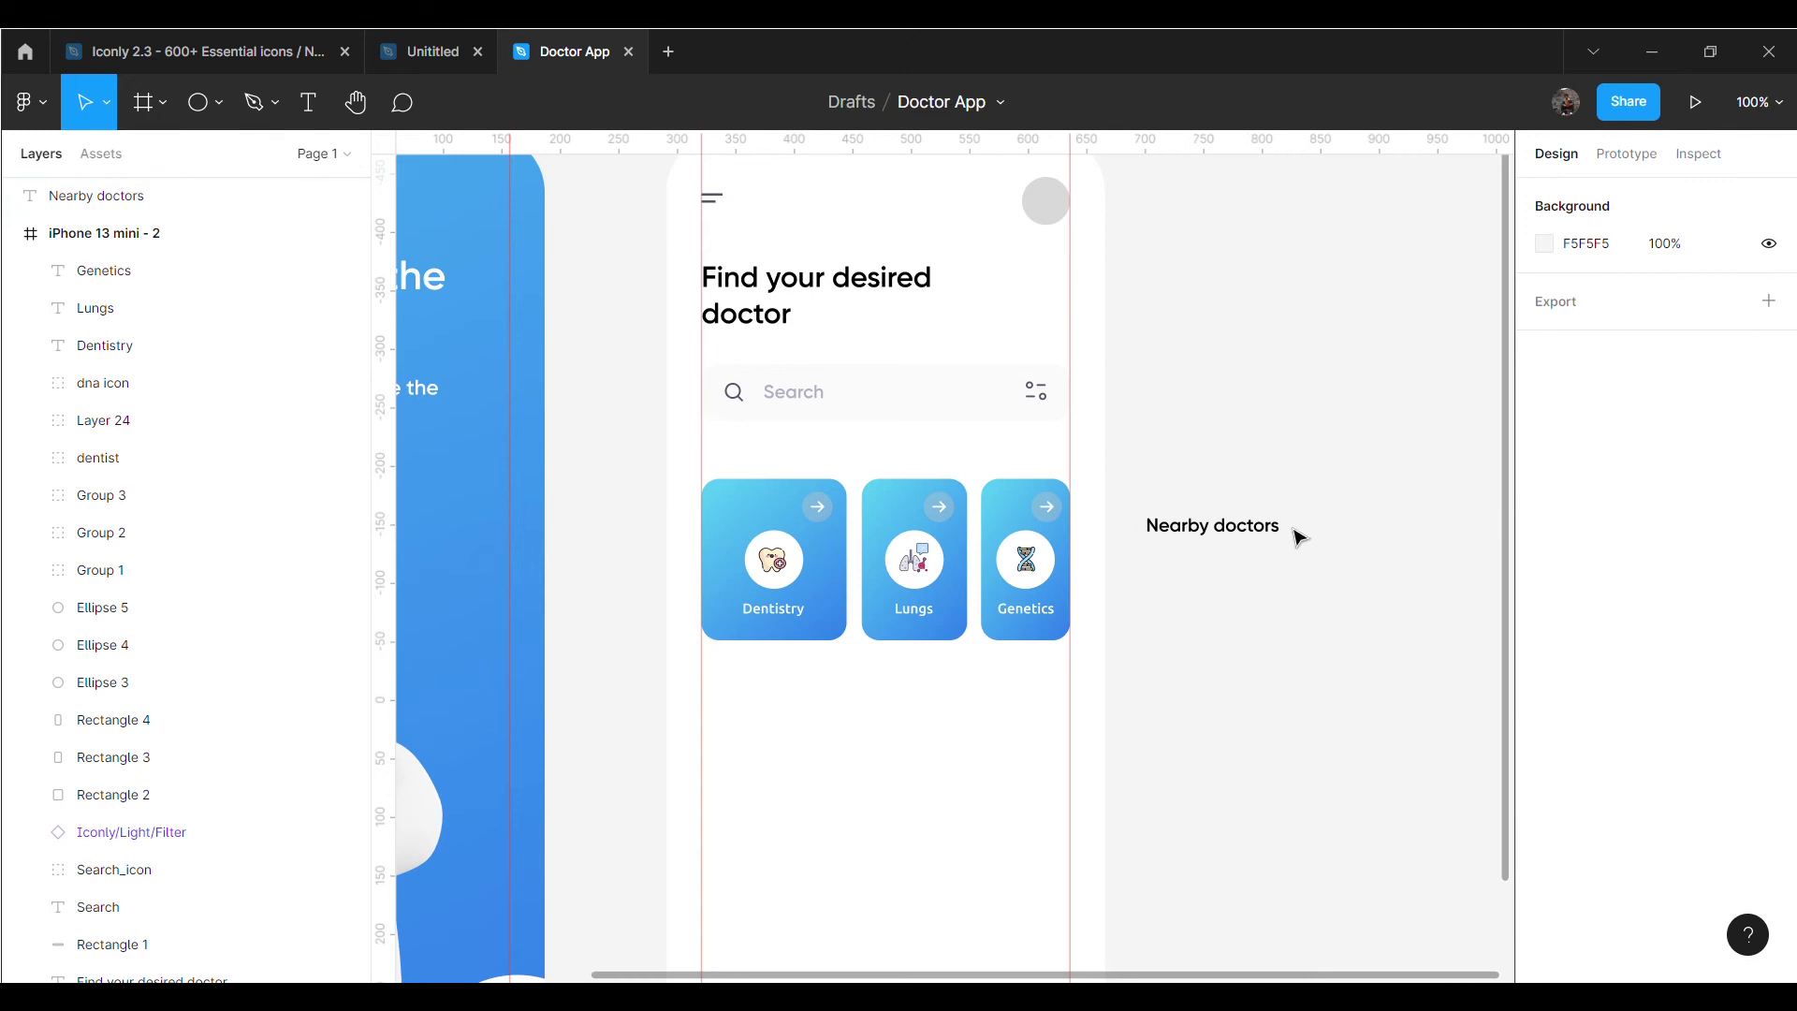
# - Set the heading to size 18 and move it into the phone below the cards
pyautogui.click(1295, 532)
pyautogui.write('18')
pyautogui.press('Return')
pyautogui.press('Escape')
pyautogui.moveTo(1289, 532)
pyautogui.mouseDown()
pyautogui.moveTo(847, 700)
pyautogui.moveTo(847, 719)
pyautogui.mouseUp()
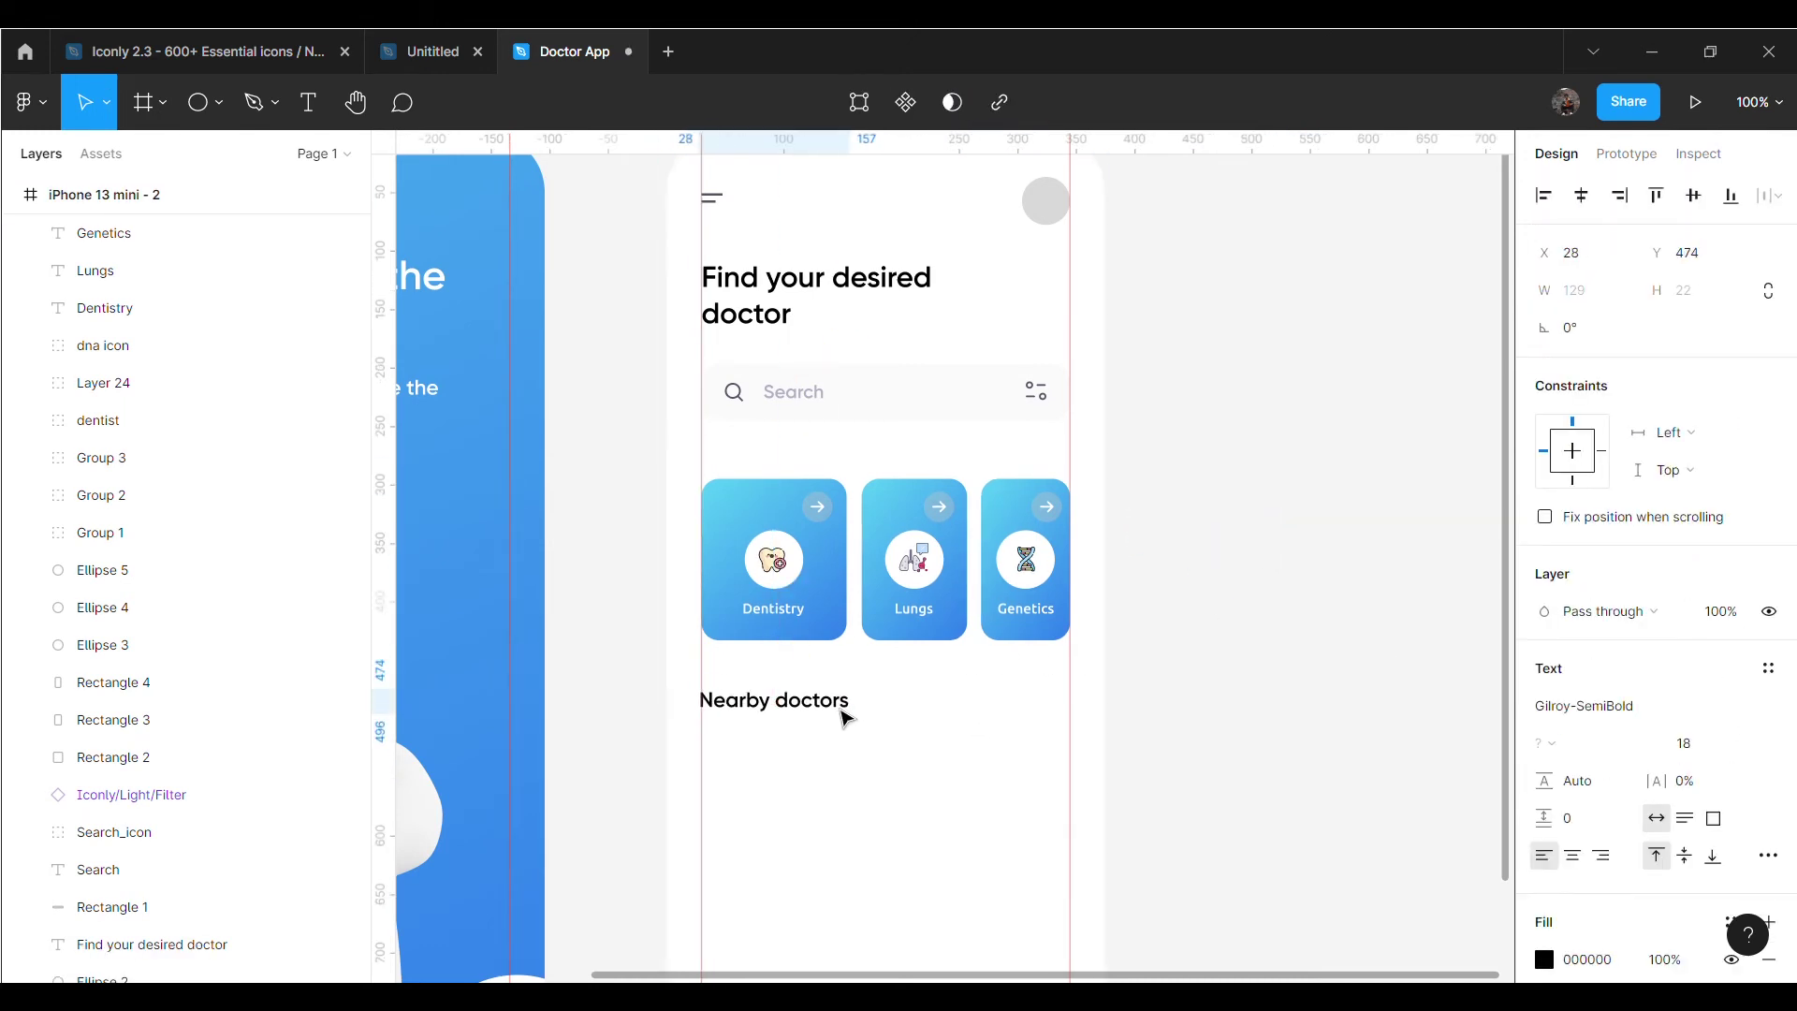
# - Add a size-12 "see all" text and place it beside Nearby doctors
pyautogui.press('t')
pyautogui.click(1269, 503)
pyautogui.write('see all')
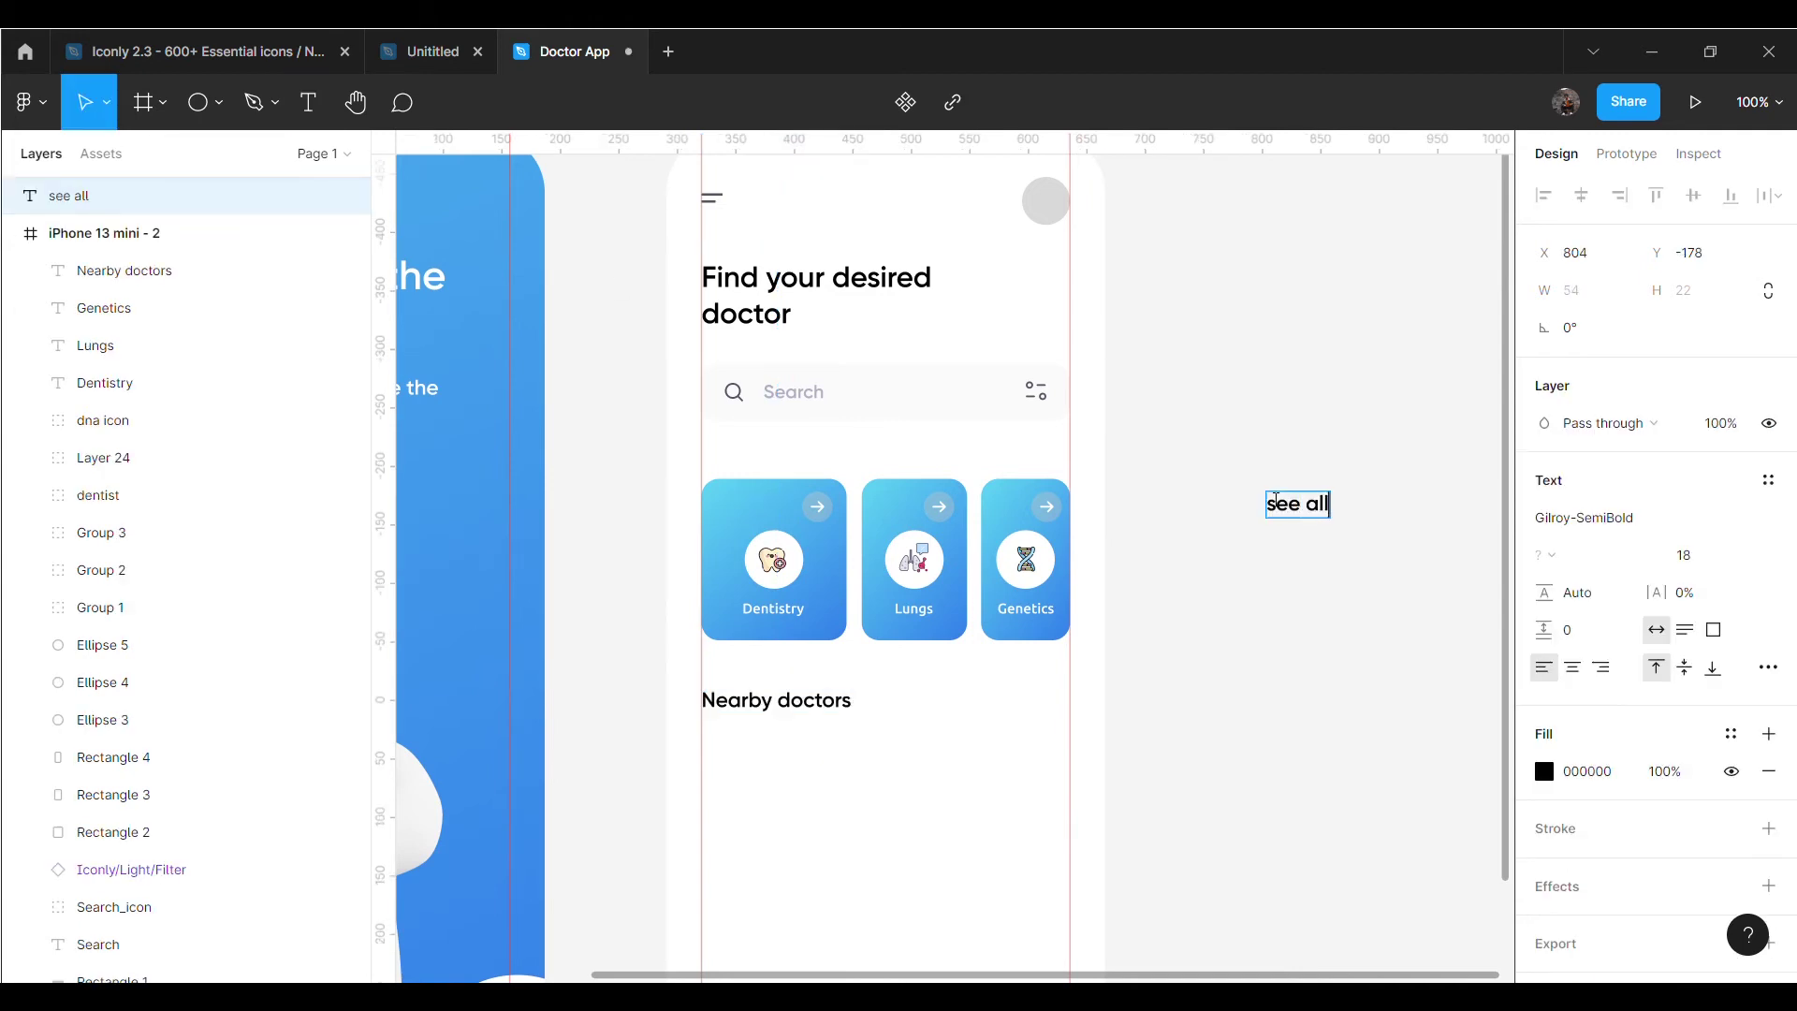
pyautogui.press('Escape')
pyautogui.write('12')
pyautogui.press('Return')
pyautogui.click(1336, 698)
pyautogui.moveTo(1304, 513); pyautogui.dragTo(1064, 717)
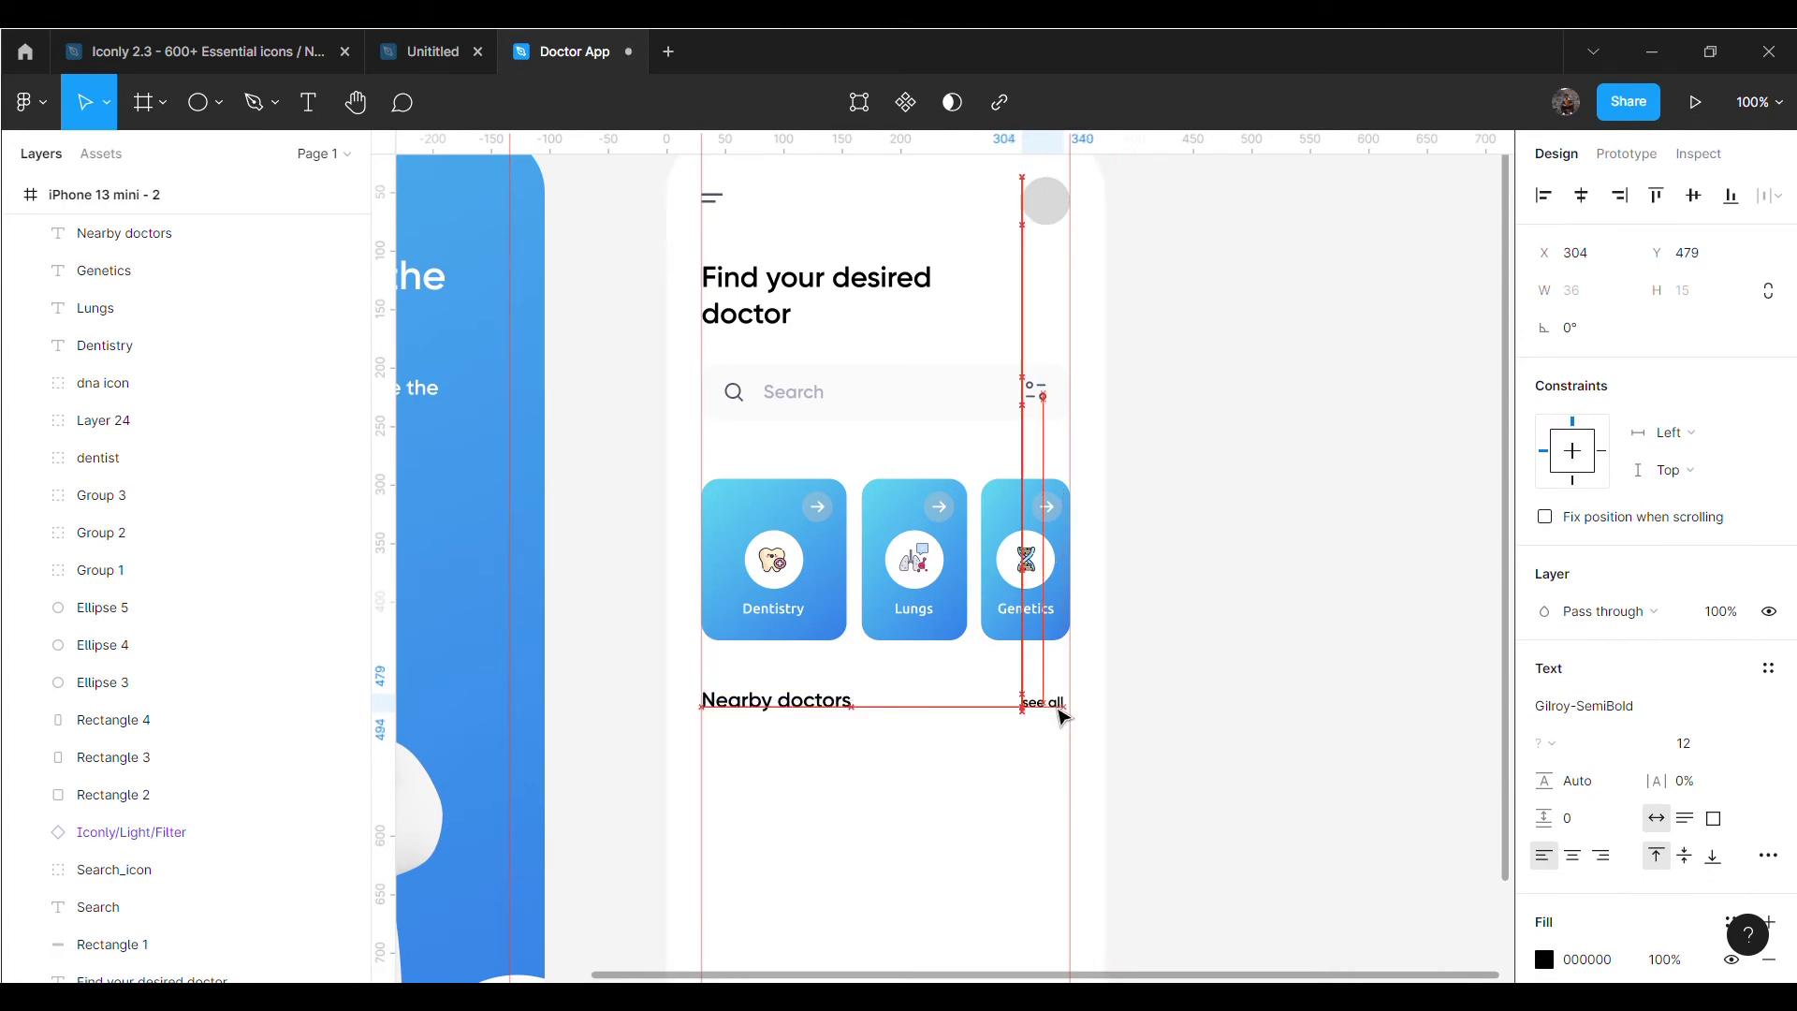
pyautogui.moveTo(1064, 716); pyautogui.dragTo(1071, 711)
pyautogui.click(1244, 677)
pyautogui.click(1067, 716)
# - Colour the "see all" text with the light teal (cyan) swatch
pyautogui.scroll(-1, 1604, 842)
pyautogui.scroll(-4, 1591, 823)
pyautogui.click(1546, 726)
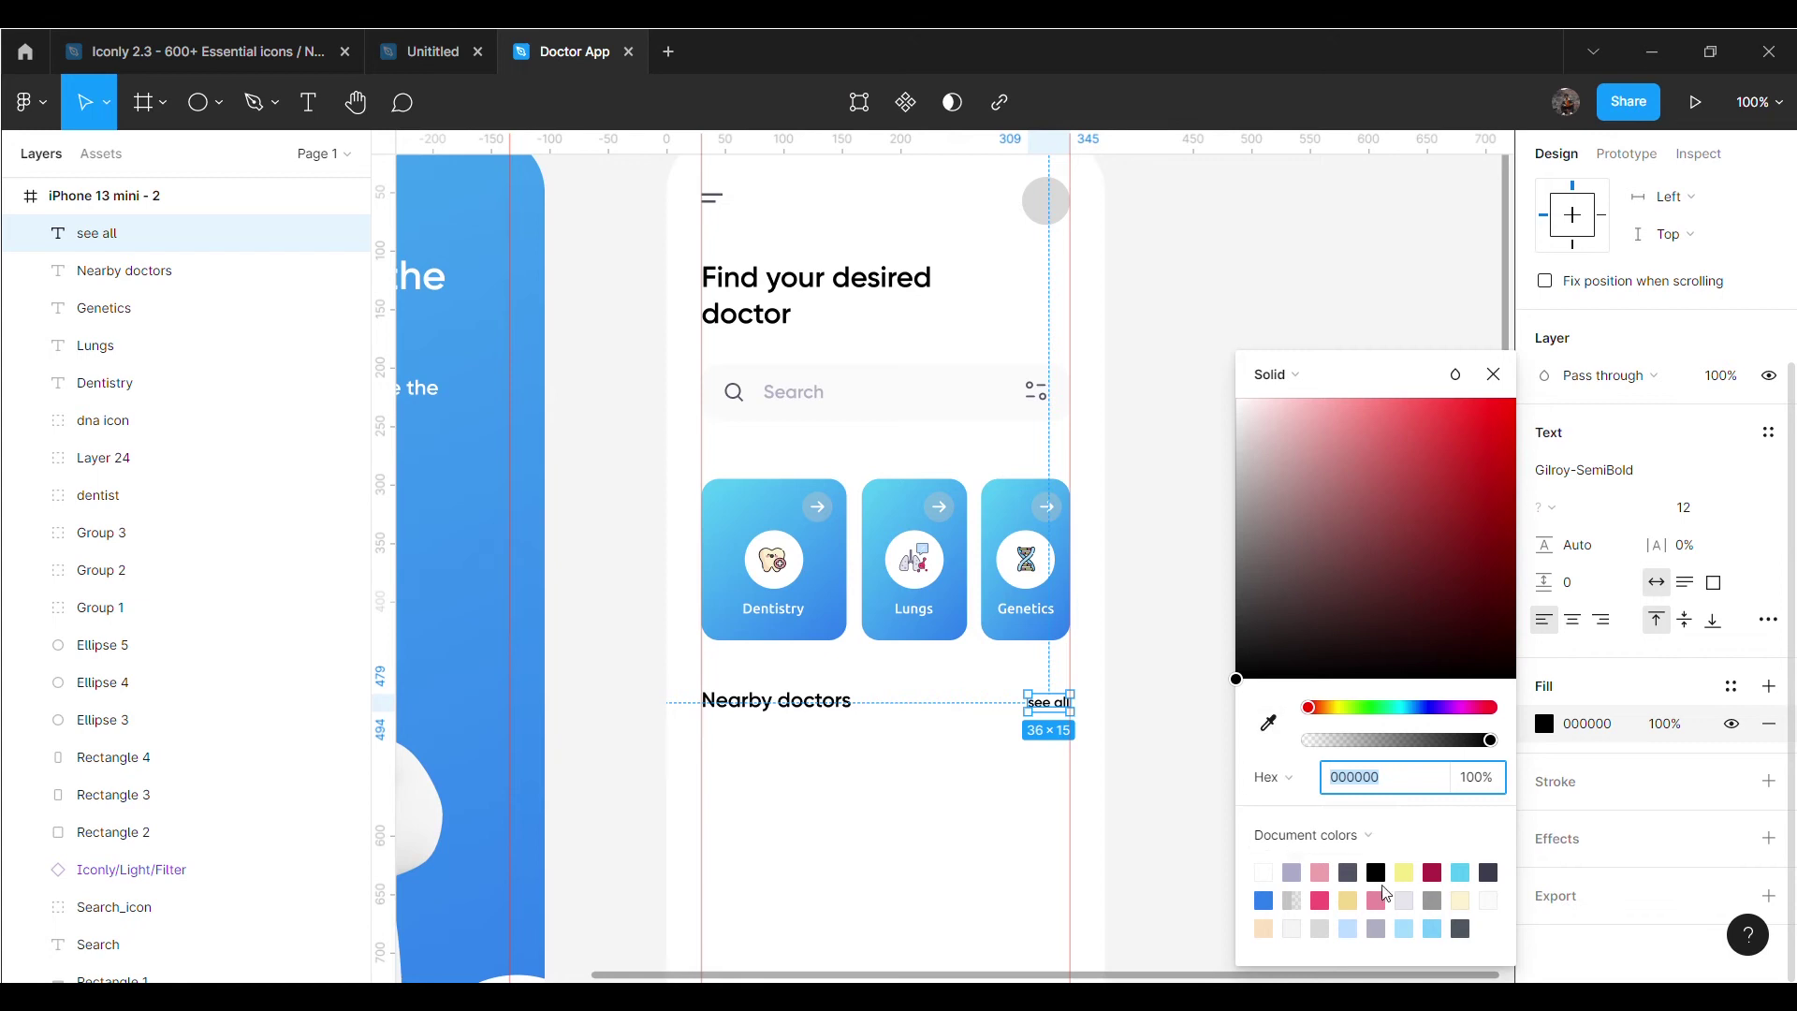
pyautogui.click(1462, 876)
pyautogui.click(1329, 403)
pyautogui.scroll(-3, 1283, 522)
pyautogui.scroll(-1, 1168, 581)
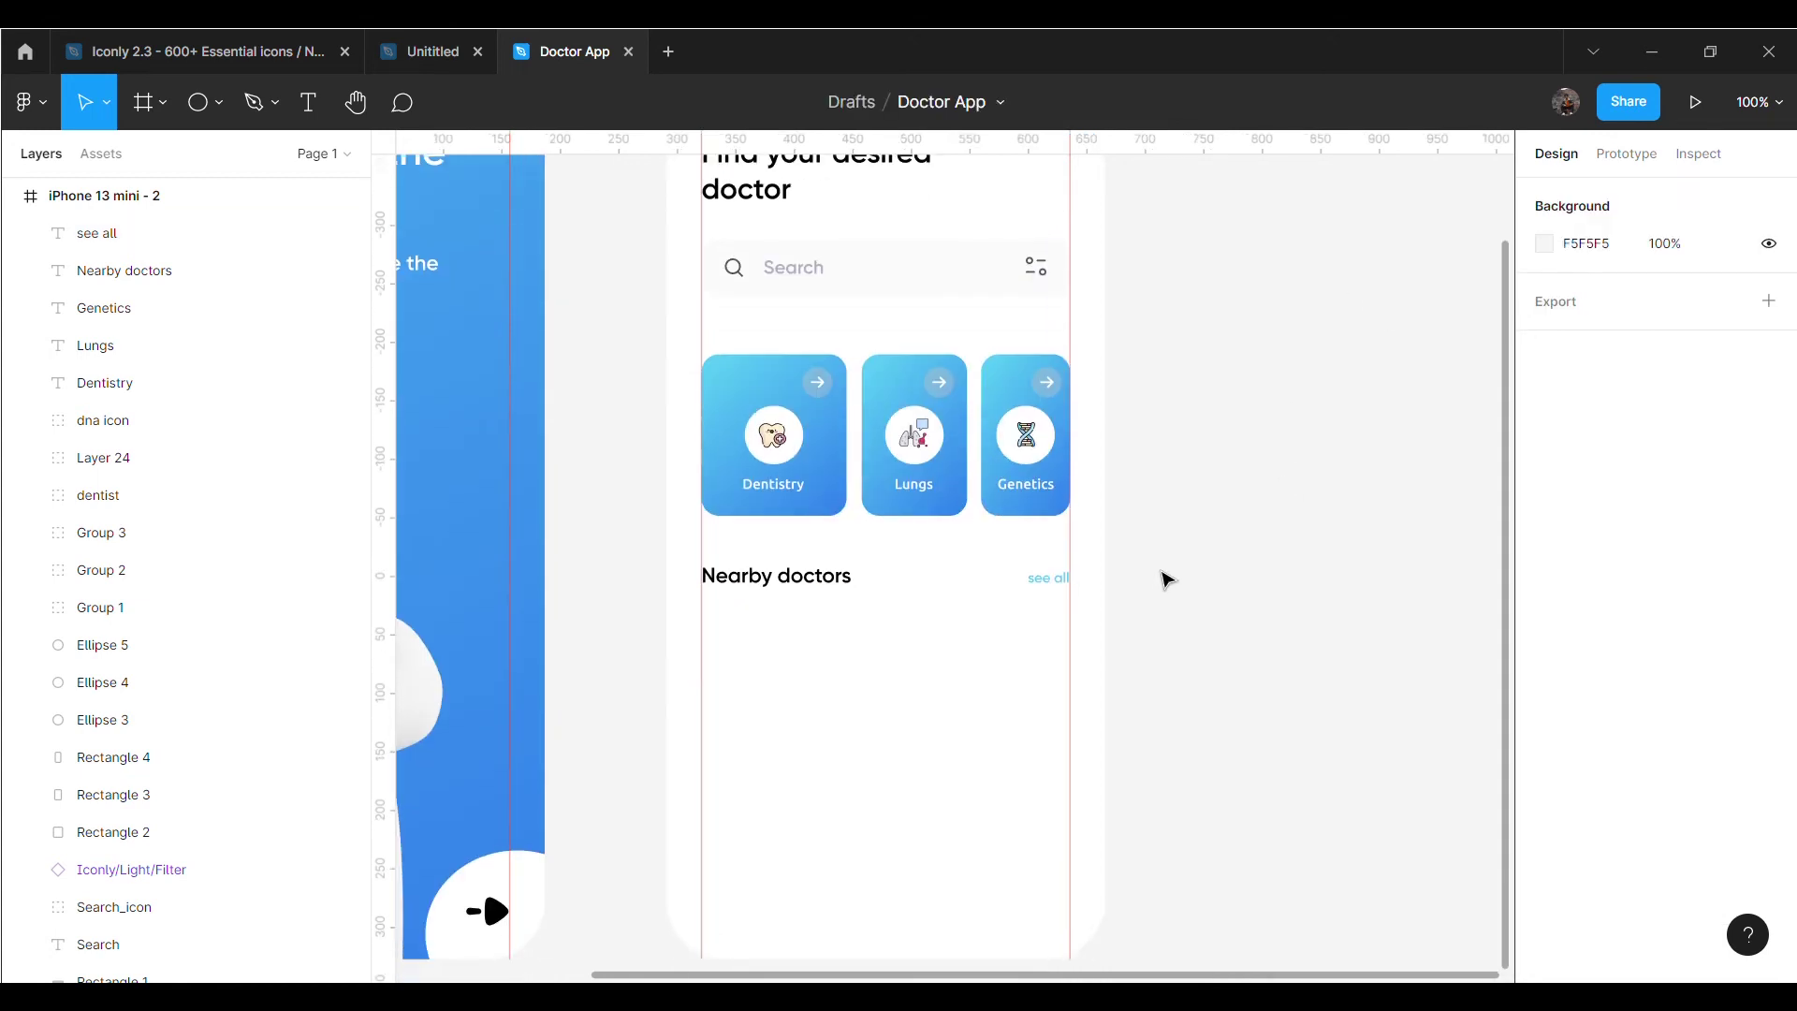
pyautogui.click(1050, 579)
pyautogui.click(1236, 579)
pyautogui.scroll(-3, 1242, 577)
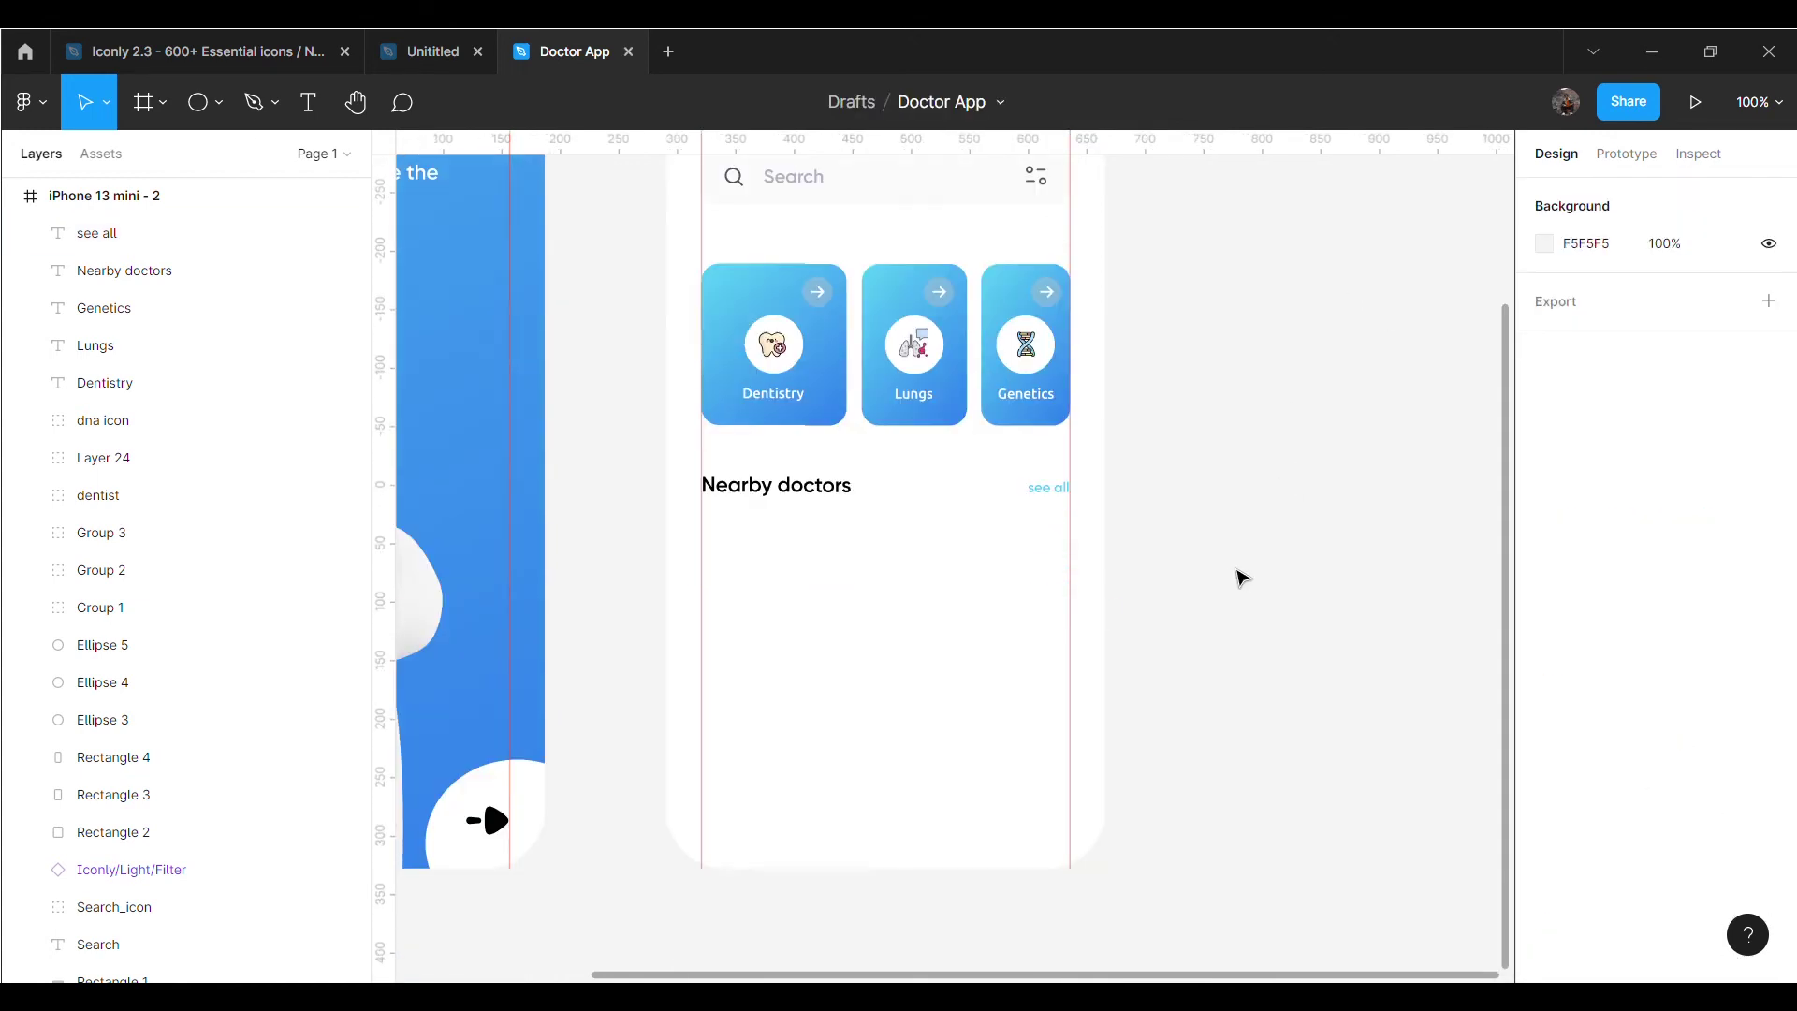
pyautogui.click(221, 103)
# - Draw a 315×87 card rectangle with corner radius 15 under Nearby doctors
pyautogui.click(169, 153)
pyautogui.moveTo(1170, 458); pyautogui.dragTo(1465, 571)
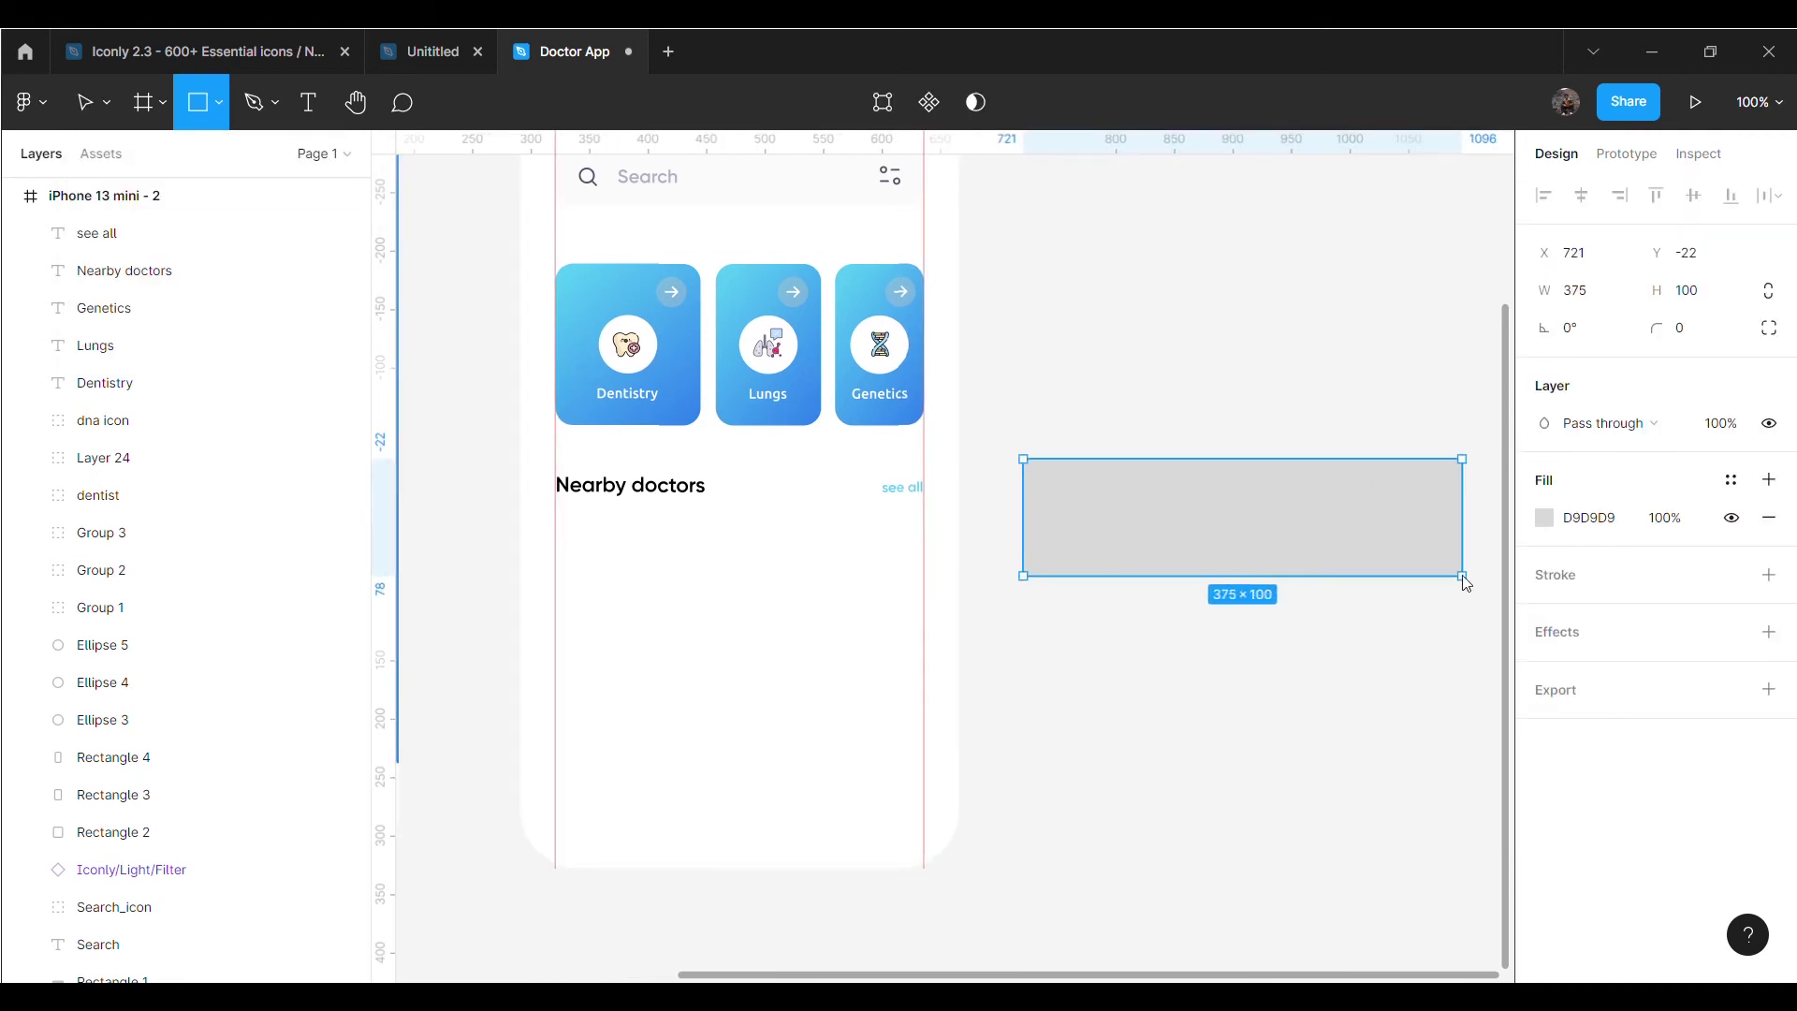
pyautogui.moveTo(1466, 571); pyautogui.dragTo(1463, 575)
pyautogui.write('15')
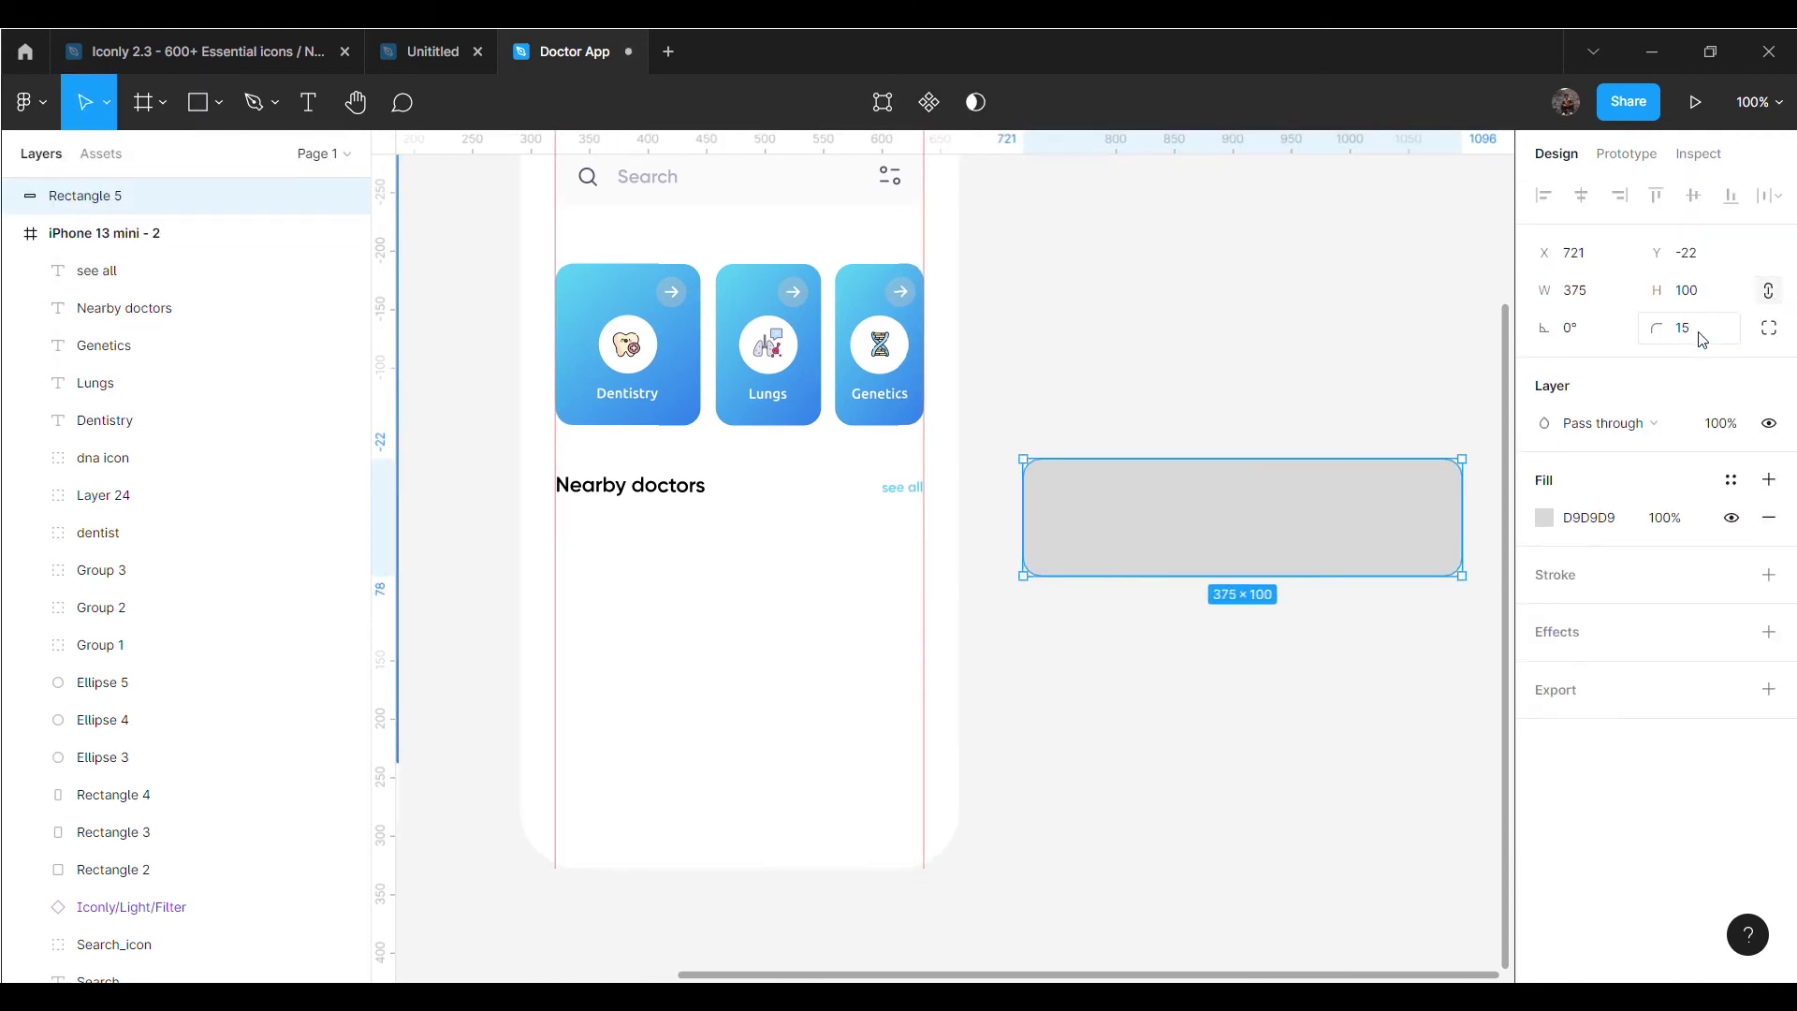
pyautogui.moveTo(1252, 561)
pyautogui.mouseDown()
pyautogui.moveTo(851, 595)
pyautogui.moveTo(924, 599)
pyautogui.mouseUp()
pyautogui.write('315')
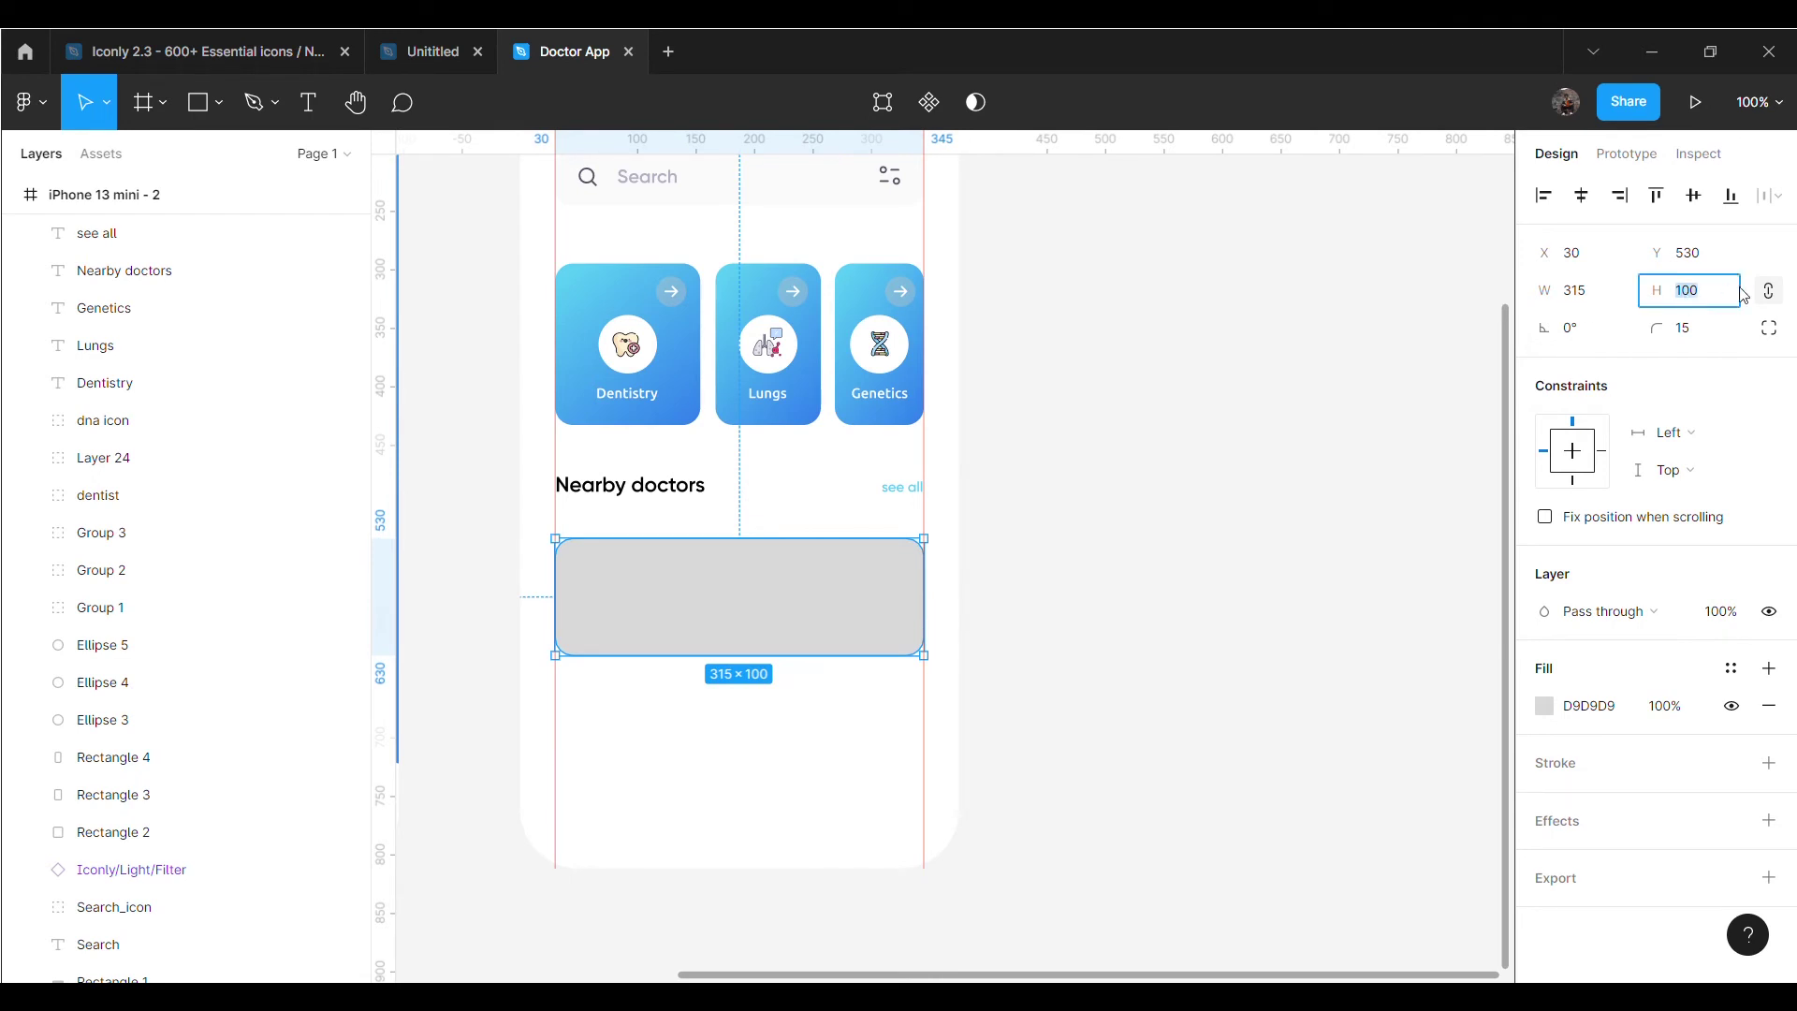
pyautogui.write('87')
pyautogui.press('Return')
pyautogui.click(1126, 525)
pyautogui.click(822, 614)
pyautogui.press('Escape')
# - Fill the card rectangle with FAFAFA
pyautogui.scroll(-1, 803, 531)
pyautogui.click(802, 531)
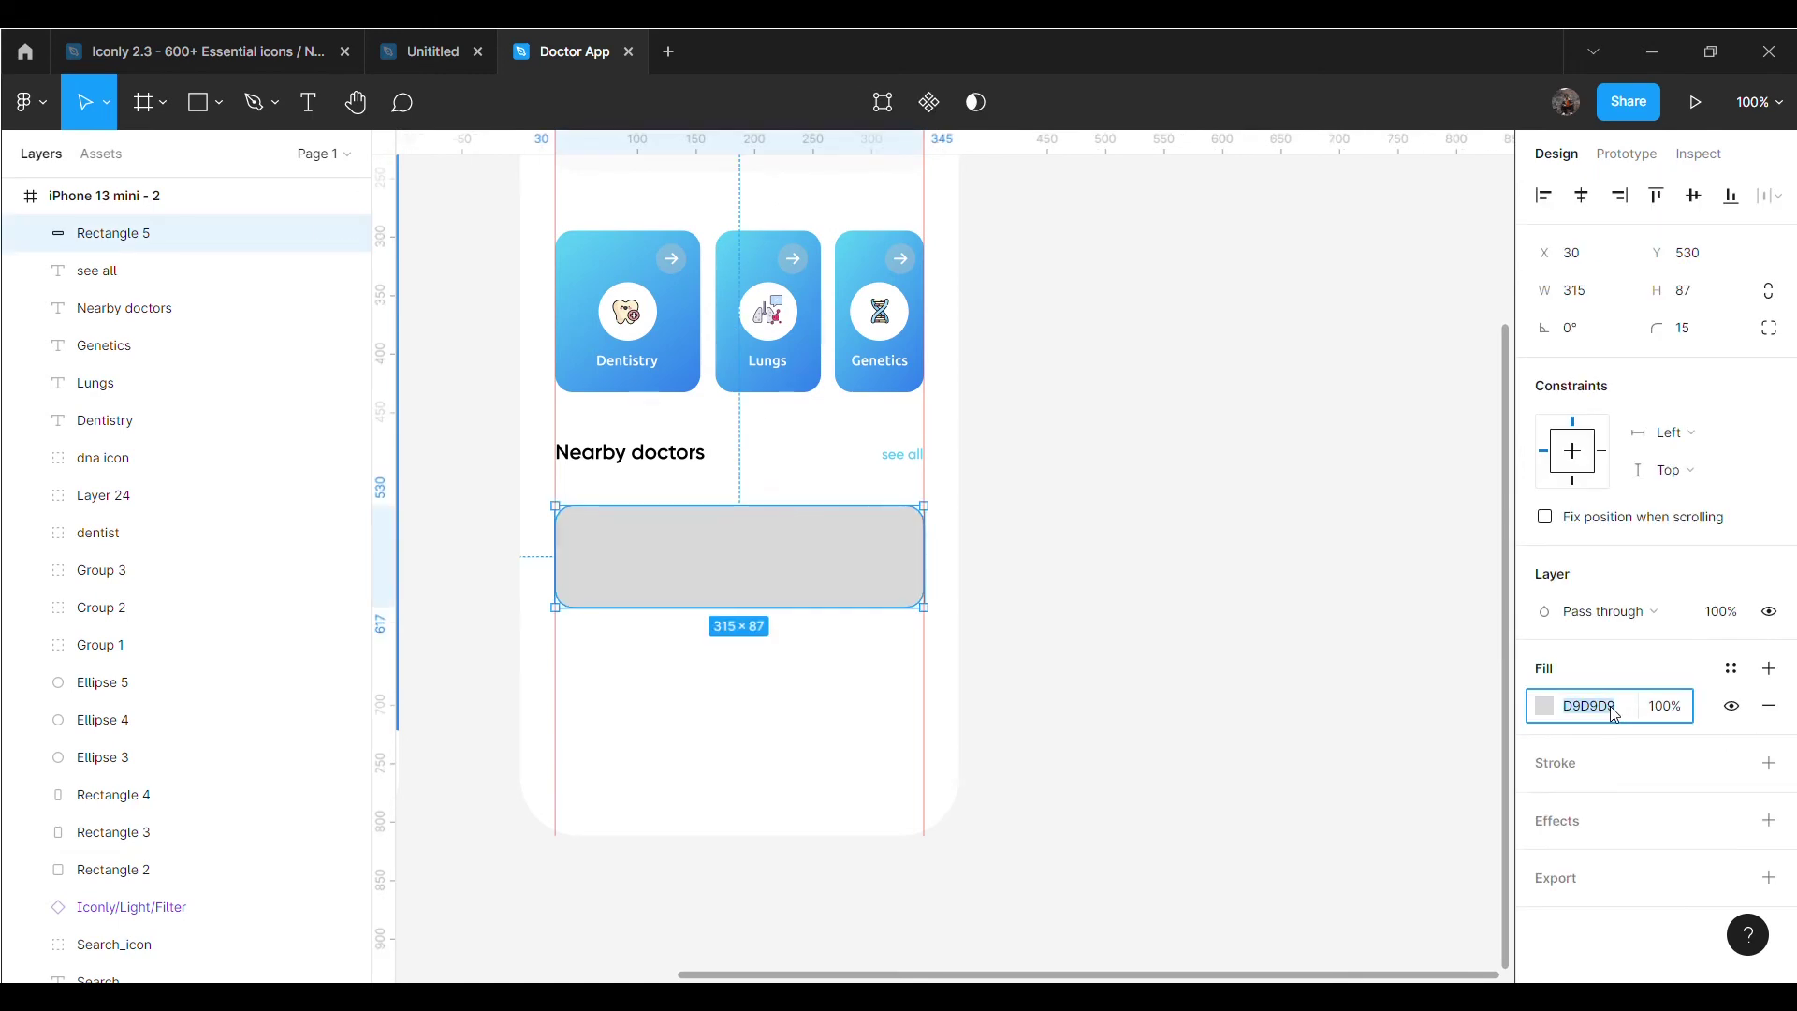
pyautogui.write('FAFAFA')
pyautogui.press('Return')
pyautogui.hotkey('ctrl', 'd')
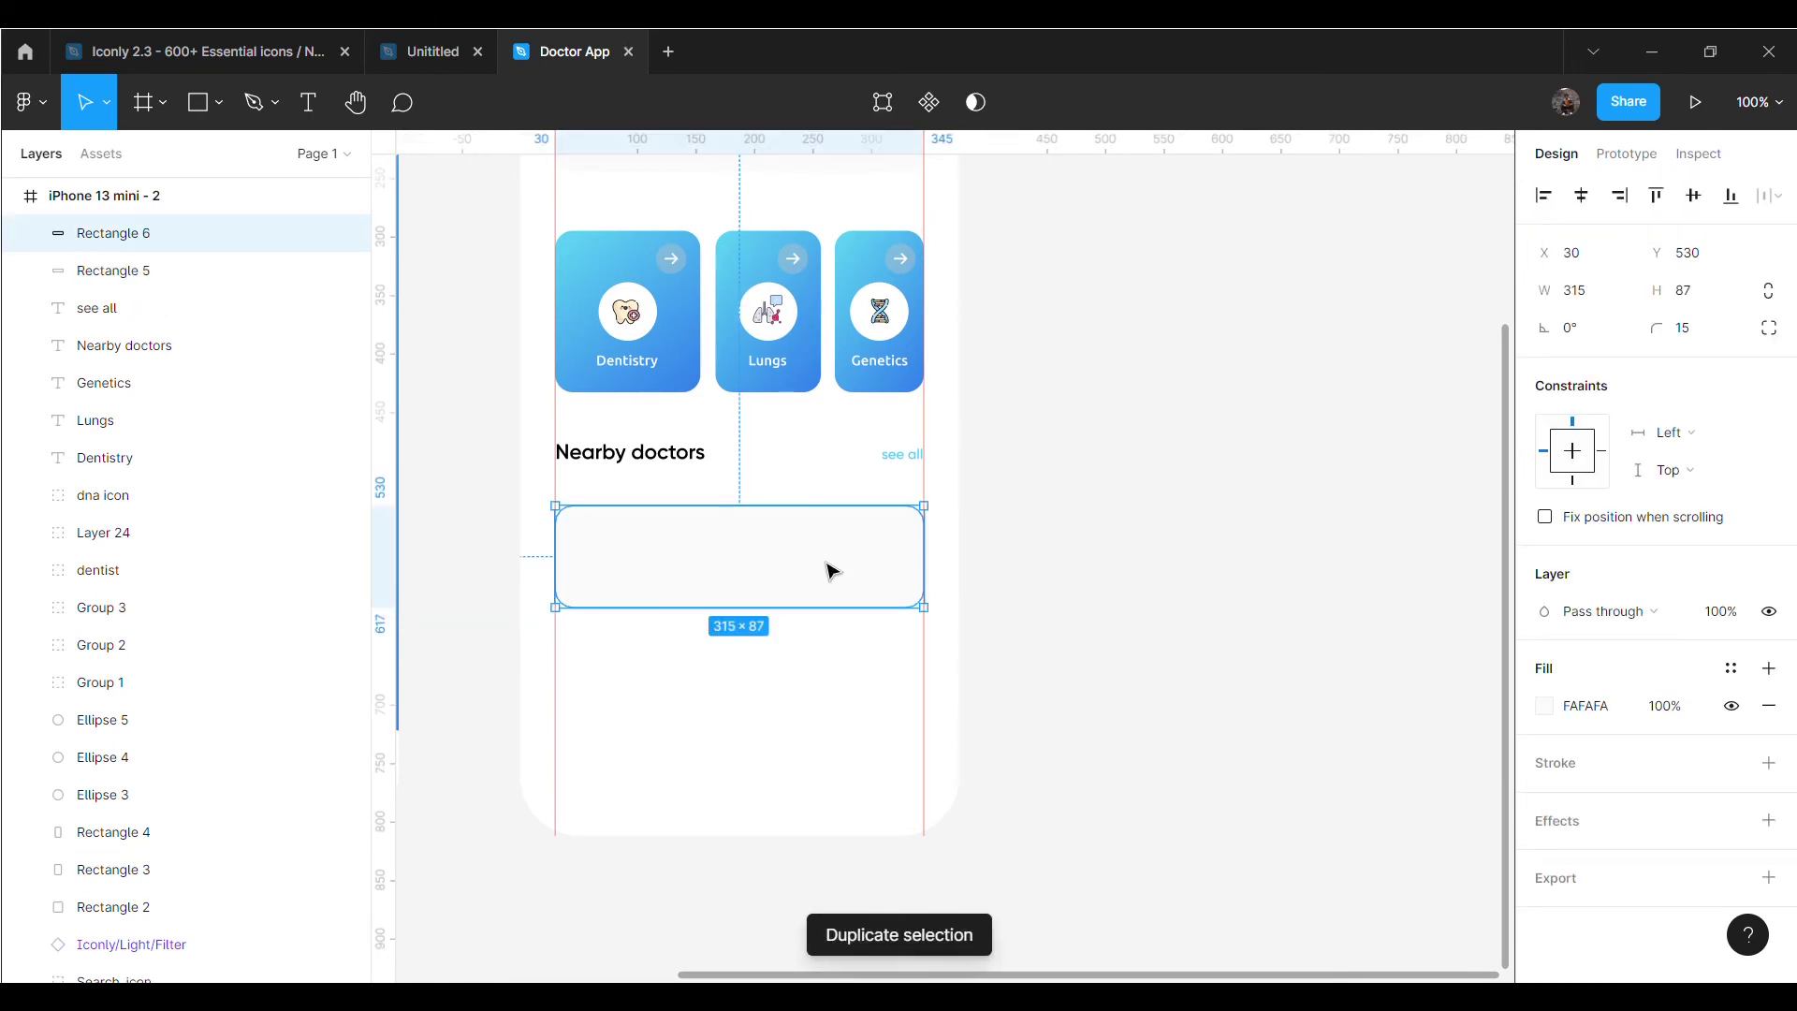
pyautogui.press('Delete')
# - Draw a 64×64 avatar circle at the card's left end
pyautogui.scroll(-1, 1114, 552)
pyautogui.click(218, 102)
pyautogui.click(159, 240)
pyautogui.moveTo(1066, 424)
pyautogui.mouseDown()
pyautogui.moveTo(1140, 499)
pyautogui.moveTo(632, 535)
pyautogui.mouseUp()
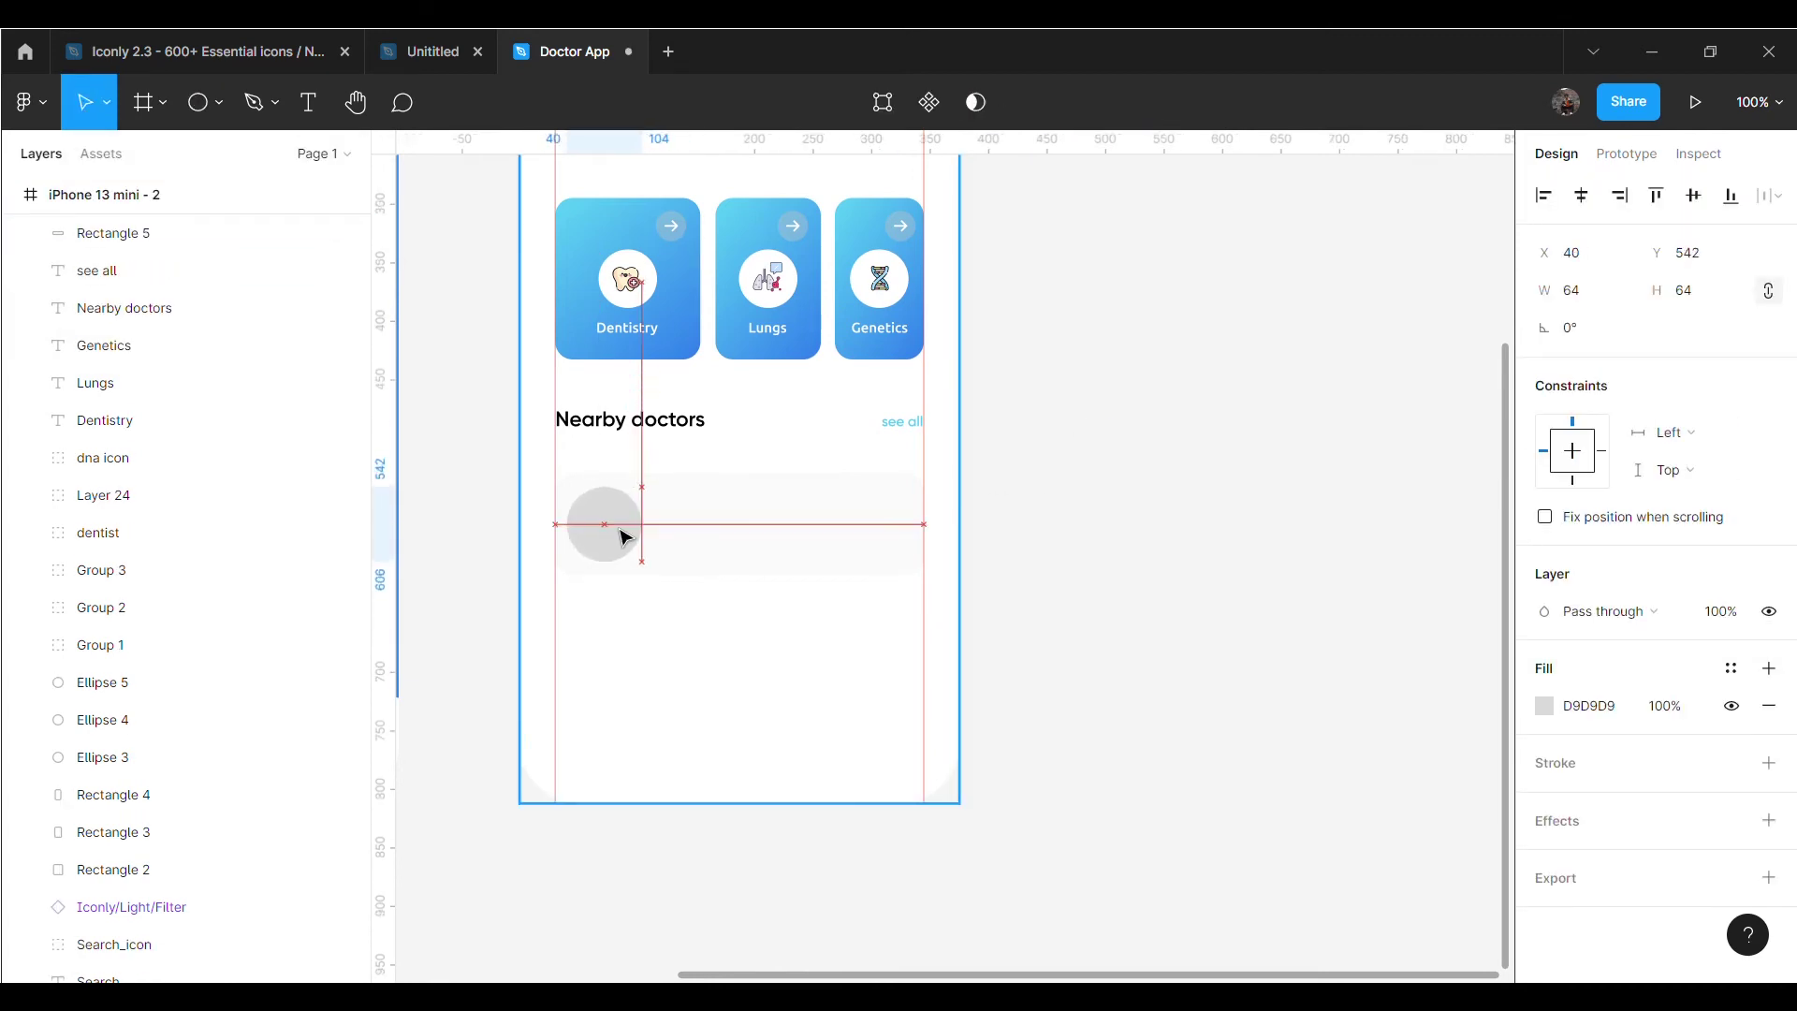
pyautogui.click(1034, 543)
# - Add the doctor's name as a size-16 text layer
pyautogui.press('t')
pyautogui.click(1110, 462)
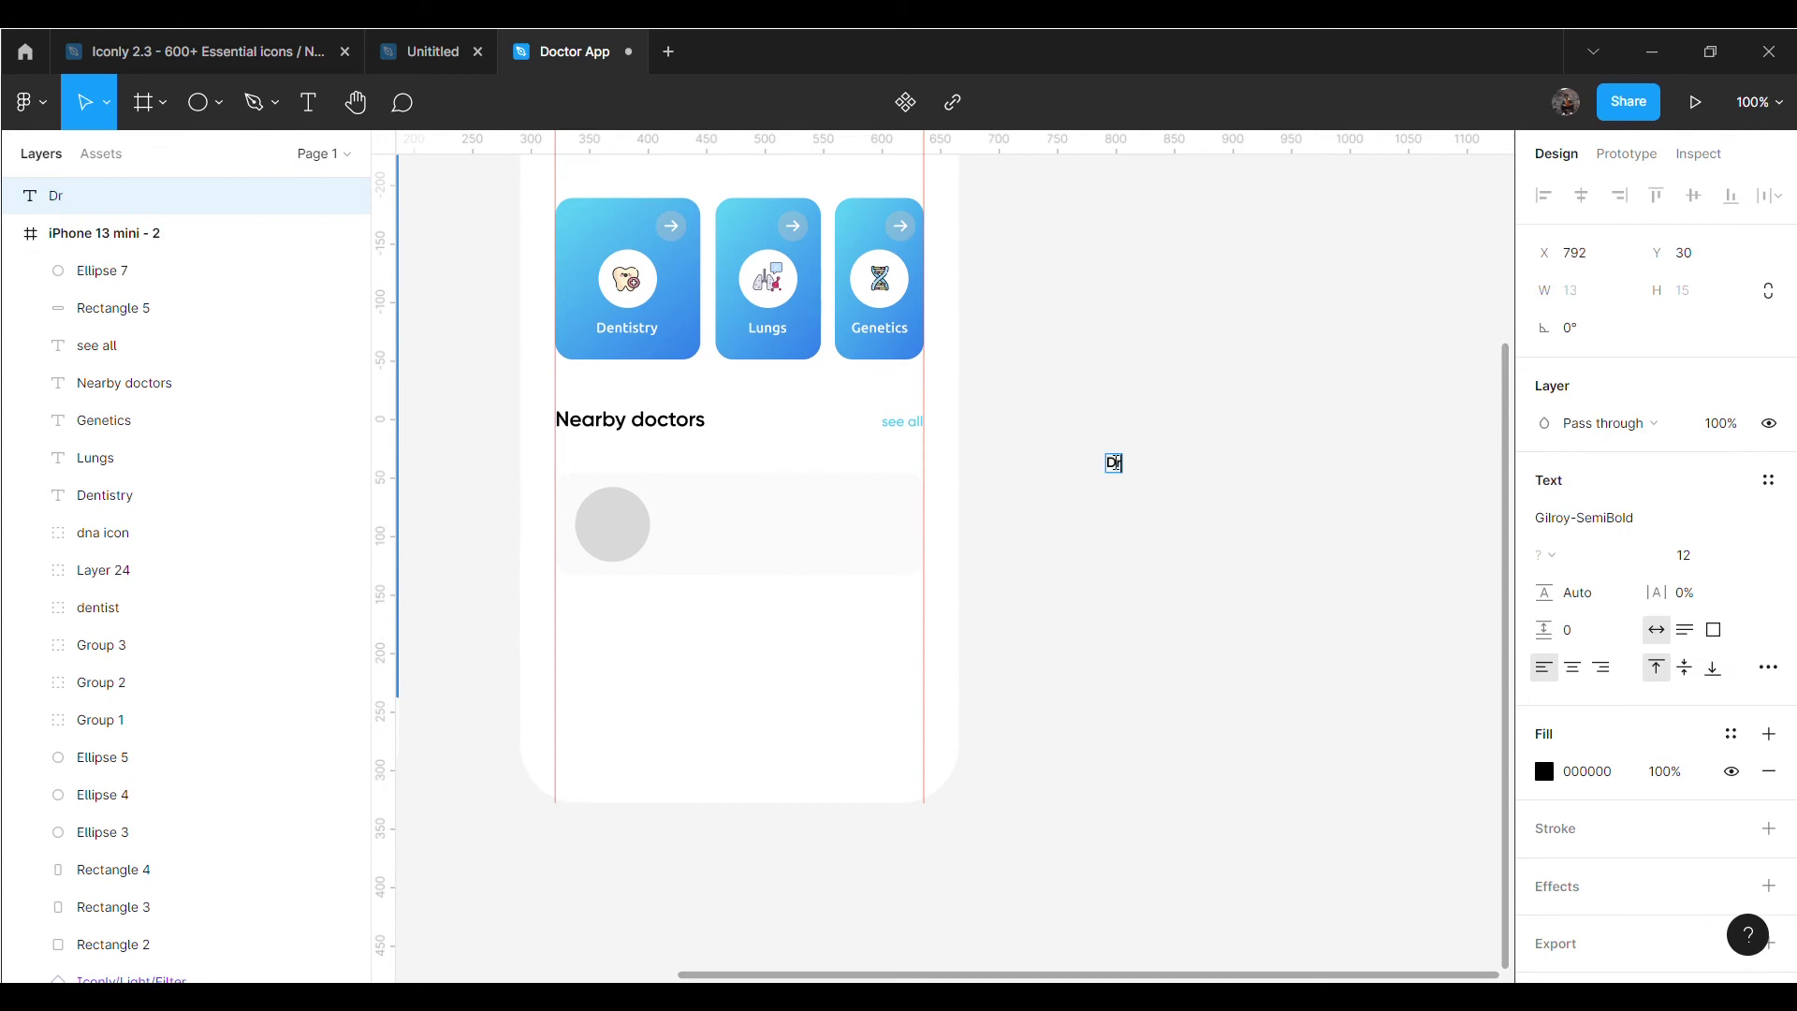
pyautogui.press('Escape')
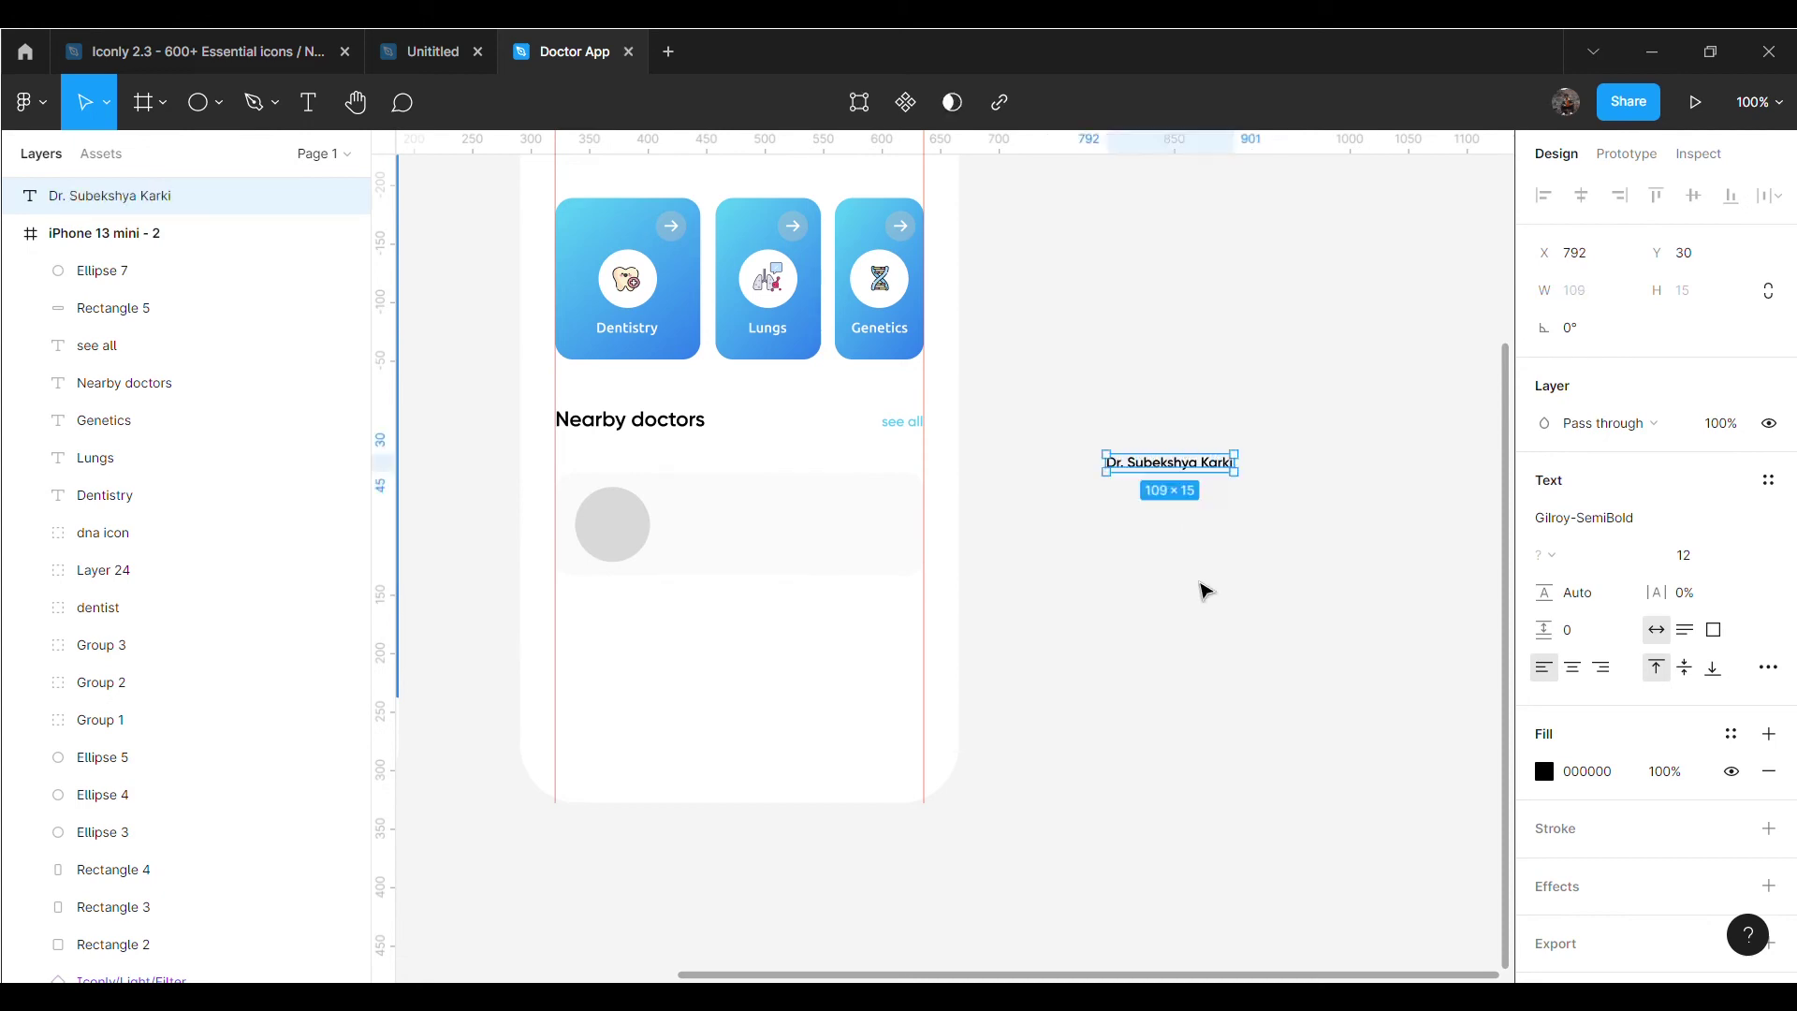
pyautogui.click(1718, 555)
pyautogui.write('16')
pyautogui.press('Return')
pyautogui.press('Escape')
# - Place the name beside the avatar with a size-12 "Reproductive Psychiatry" line beneath it
pyautogui.moveTo(1219, 478); pyautogui.dragTo(795, 526)
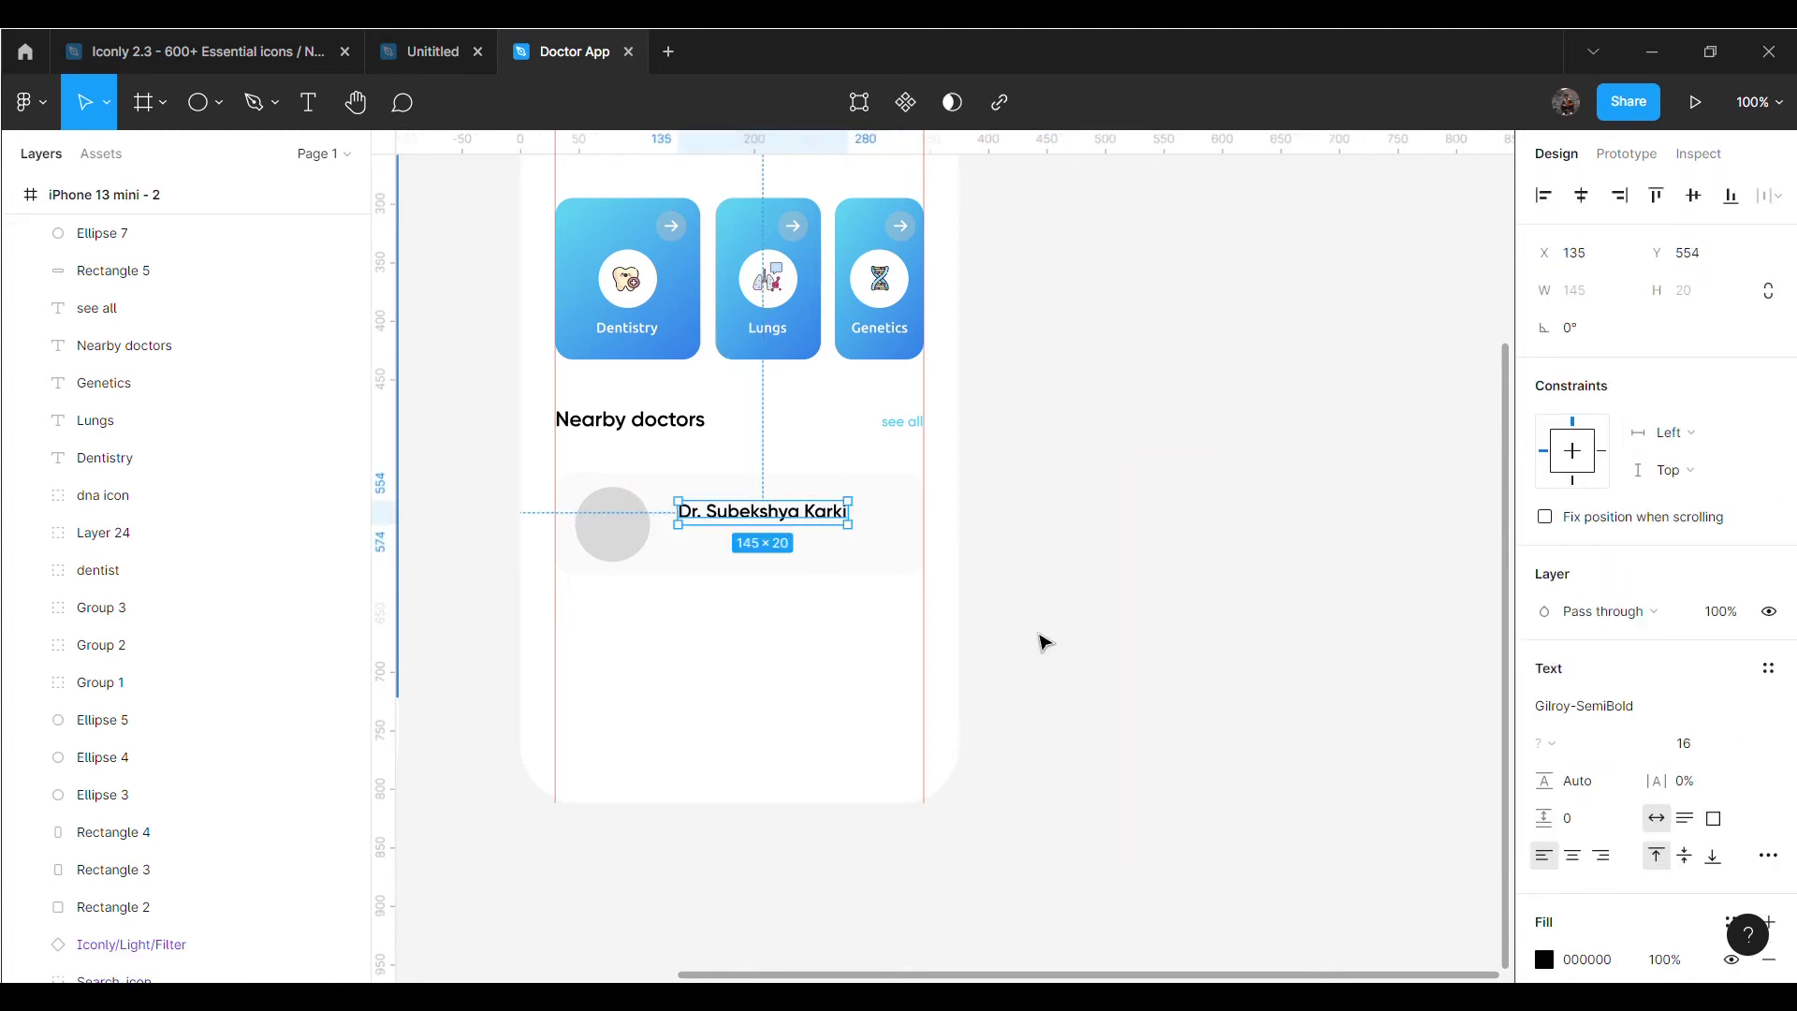
pyautogui.press('Escape')
pyautogui.press('t')
pyautogui.click(1039, 499)
pyautogui.write('R')
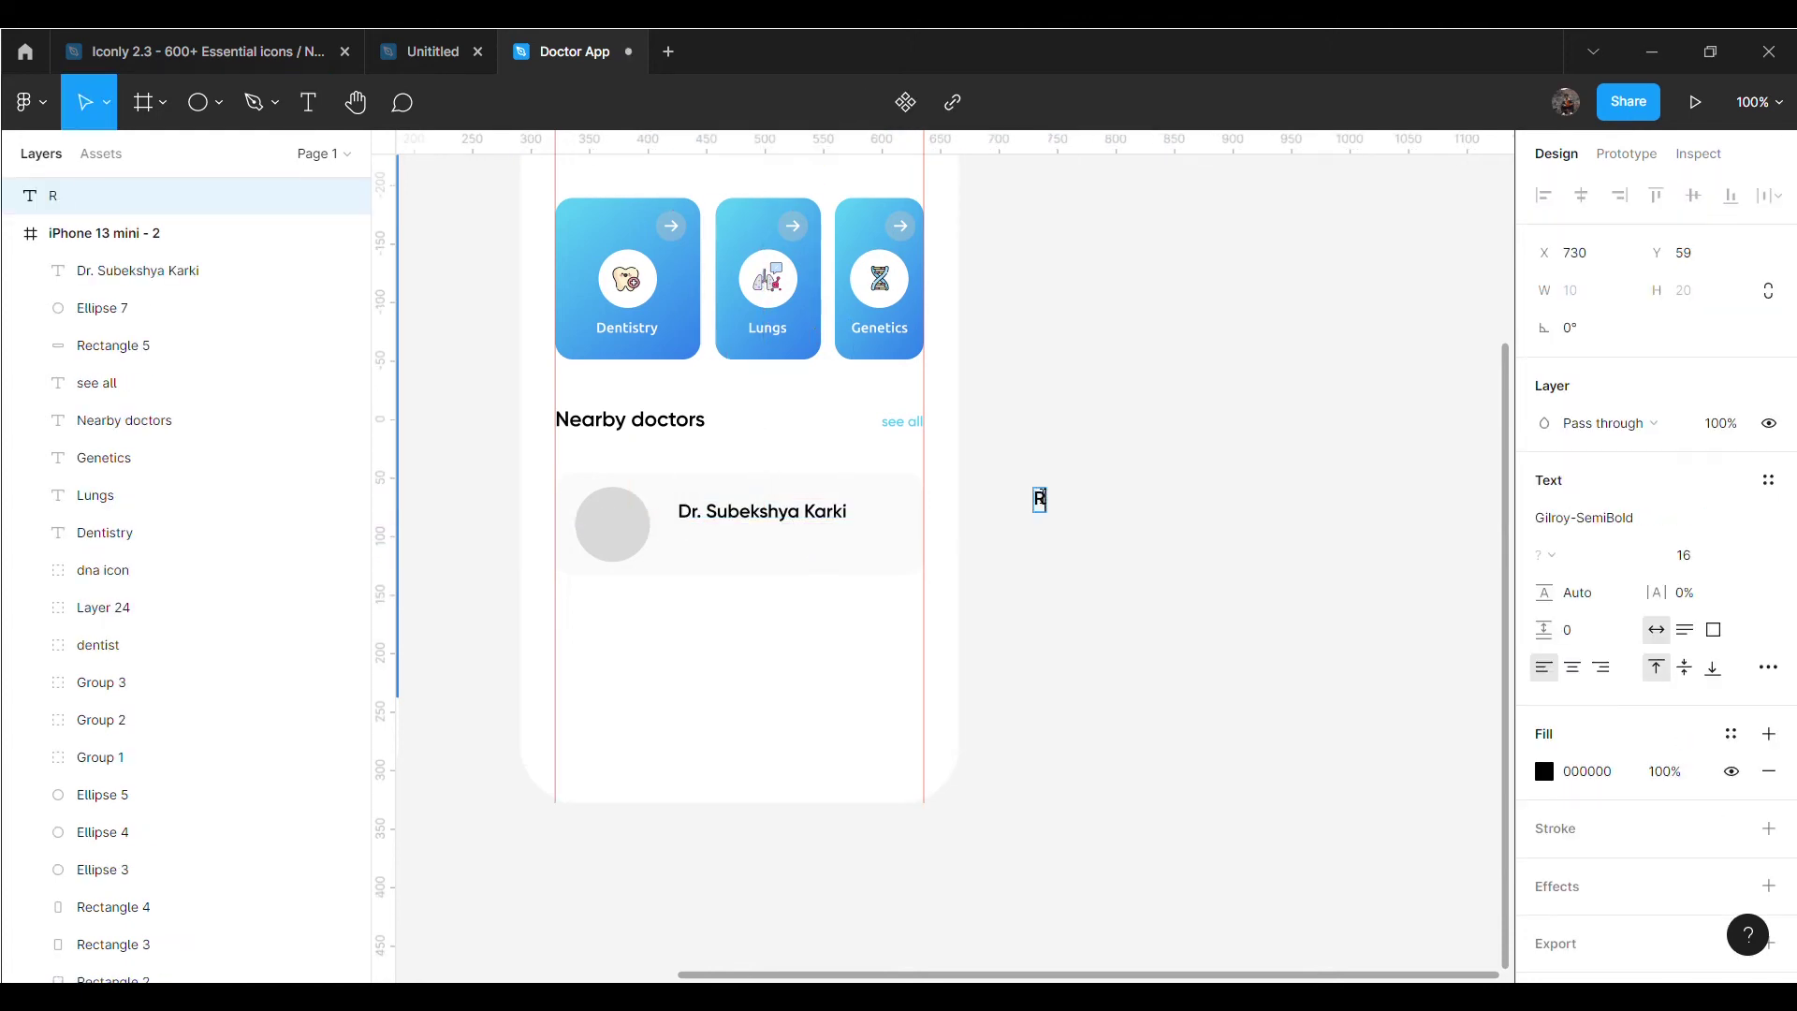
pyautogui.write('eproductive Ps')
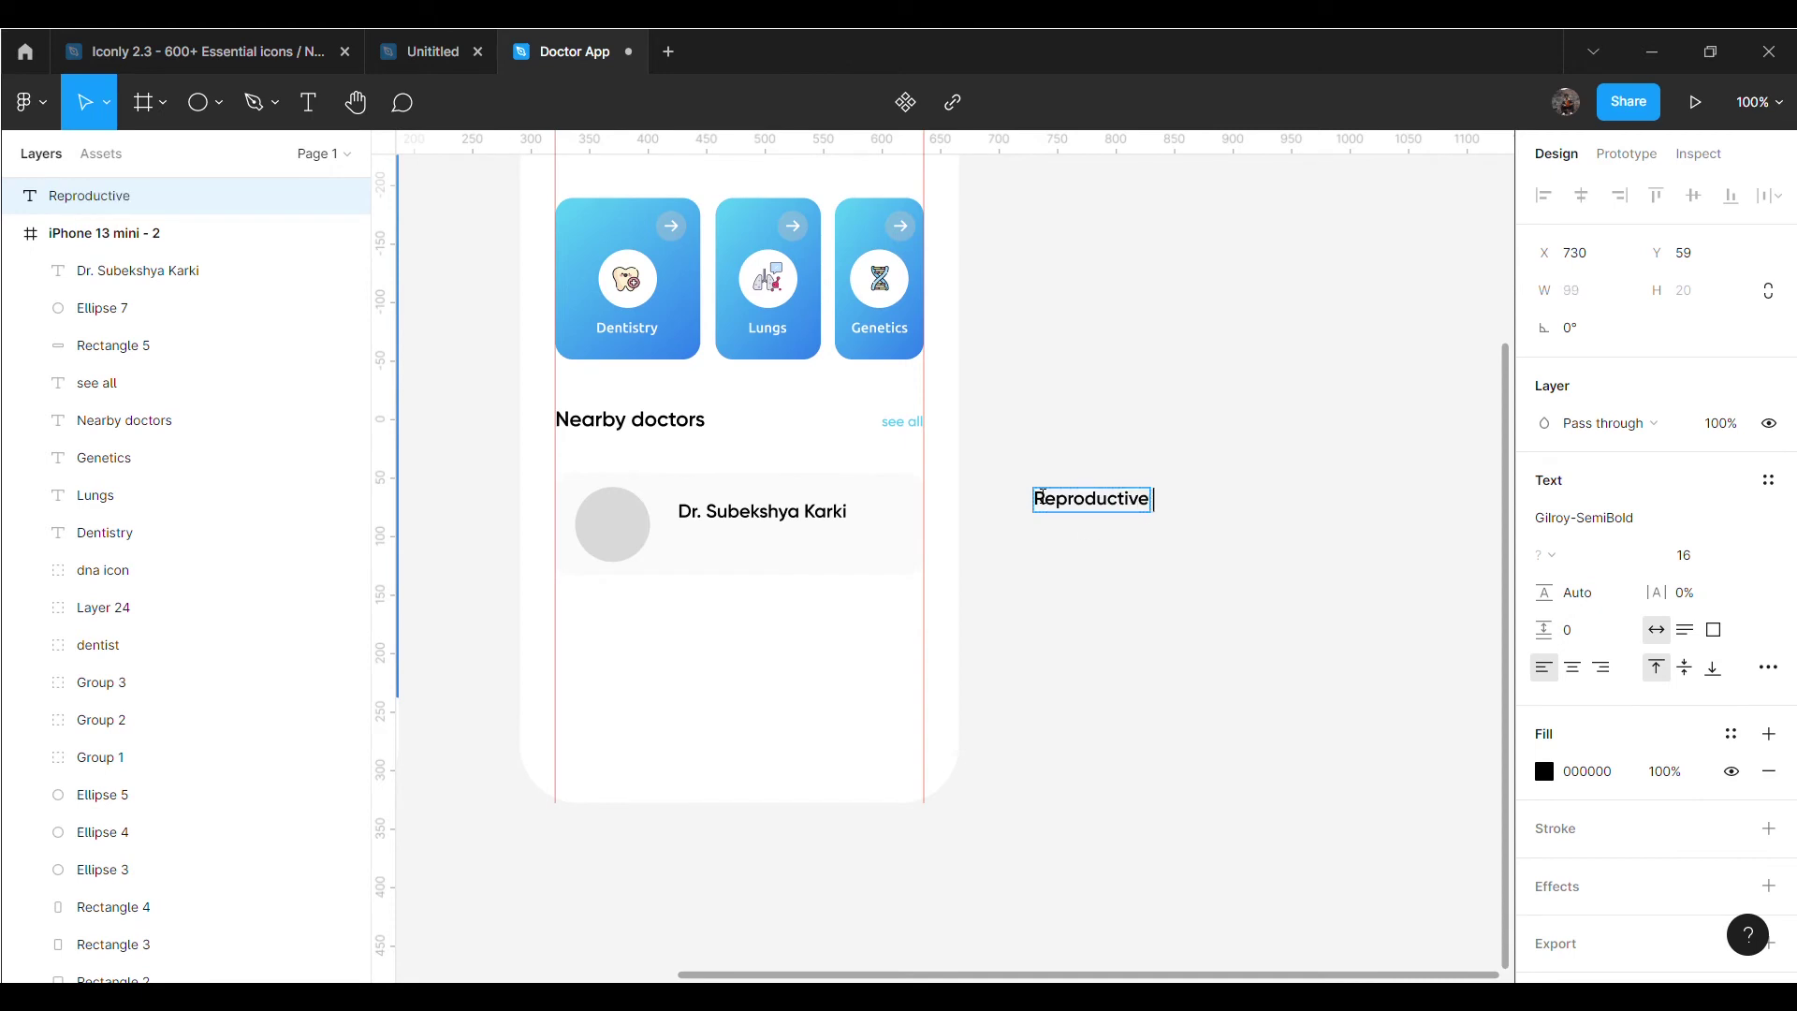
pyautogui.write('ych')
pyautogui.write('iatry')
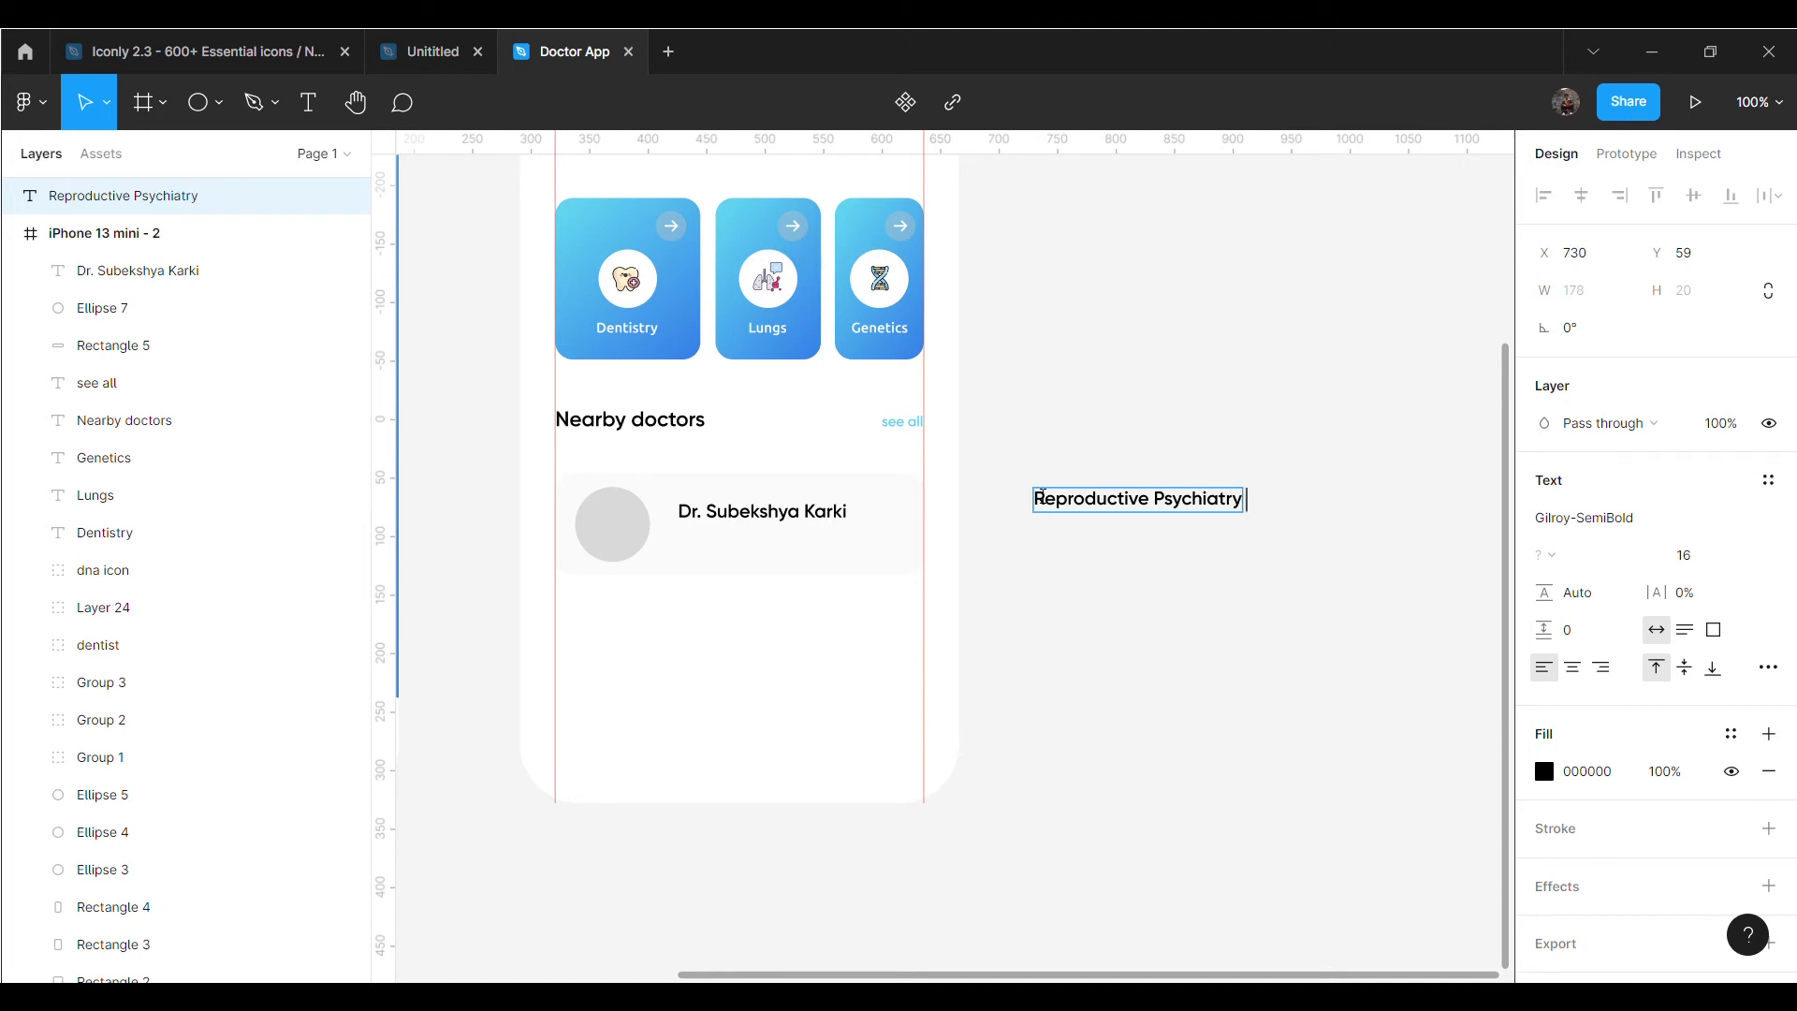
pyautogui.press('Escape')
pyautogui.click(1685, 555)
pyautogui.write('12')
pyautogui.press('Return')
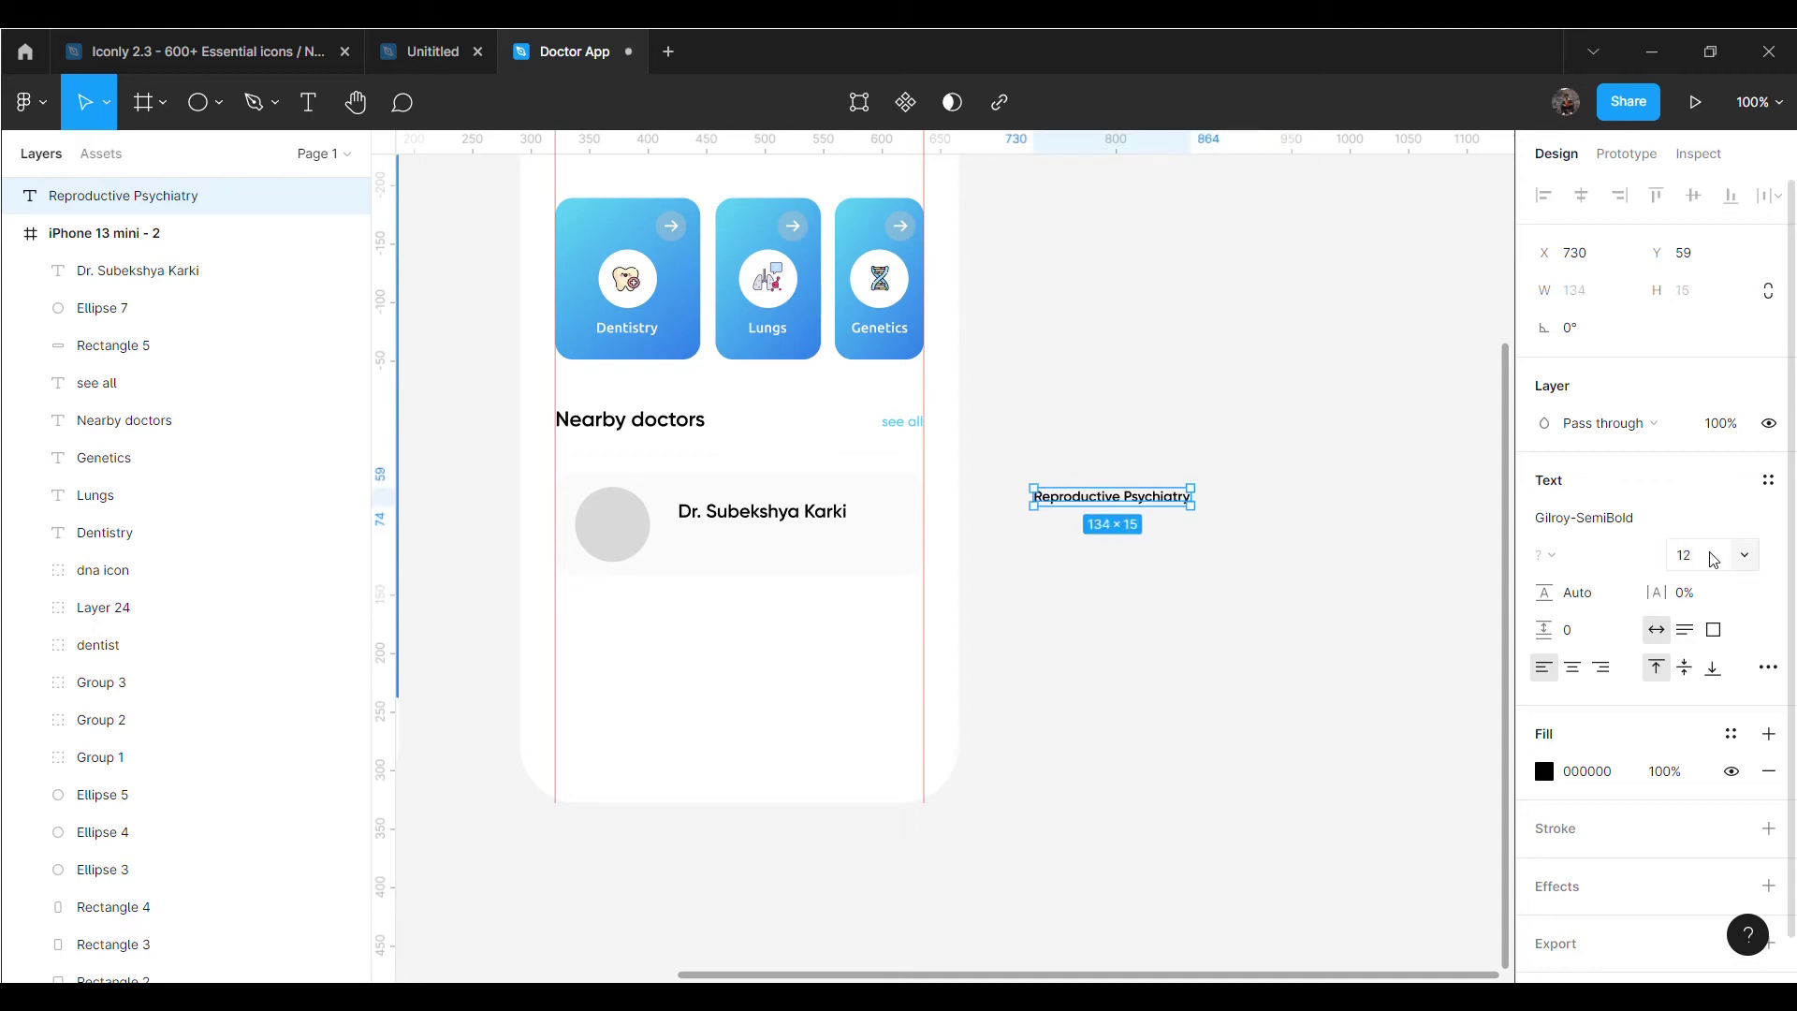
pyautogui.moveTo(1114, 497); pyautogui.dragTo(757, 534)
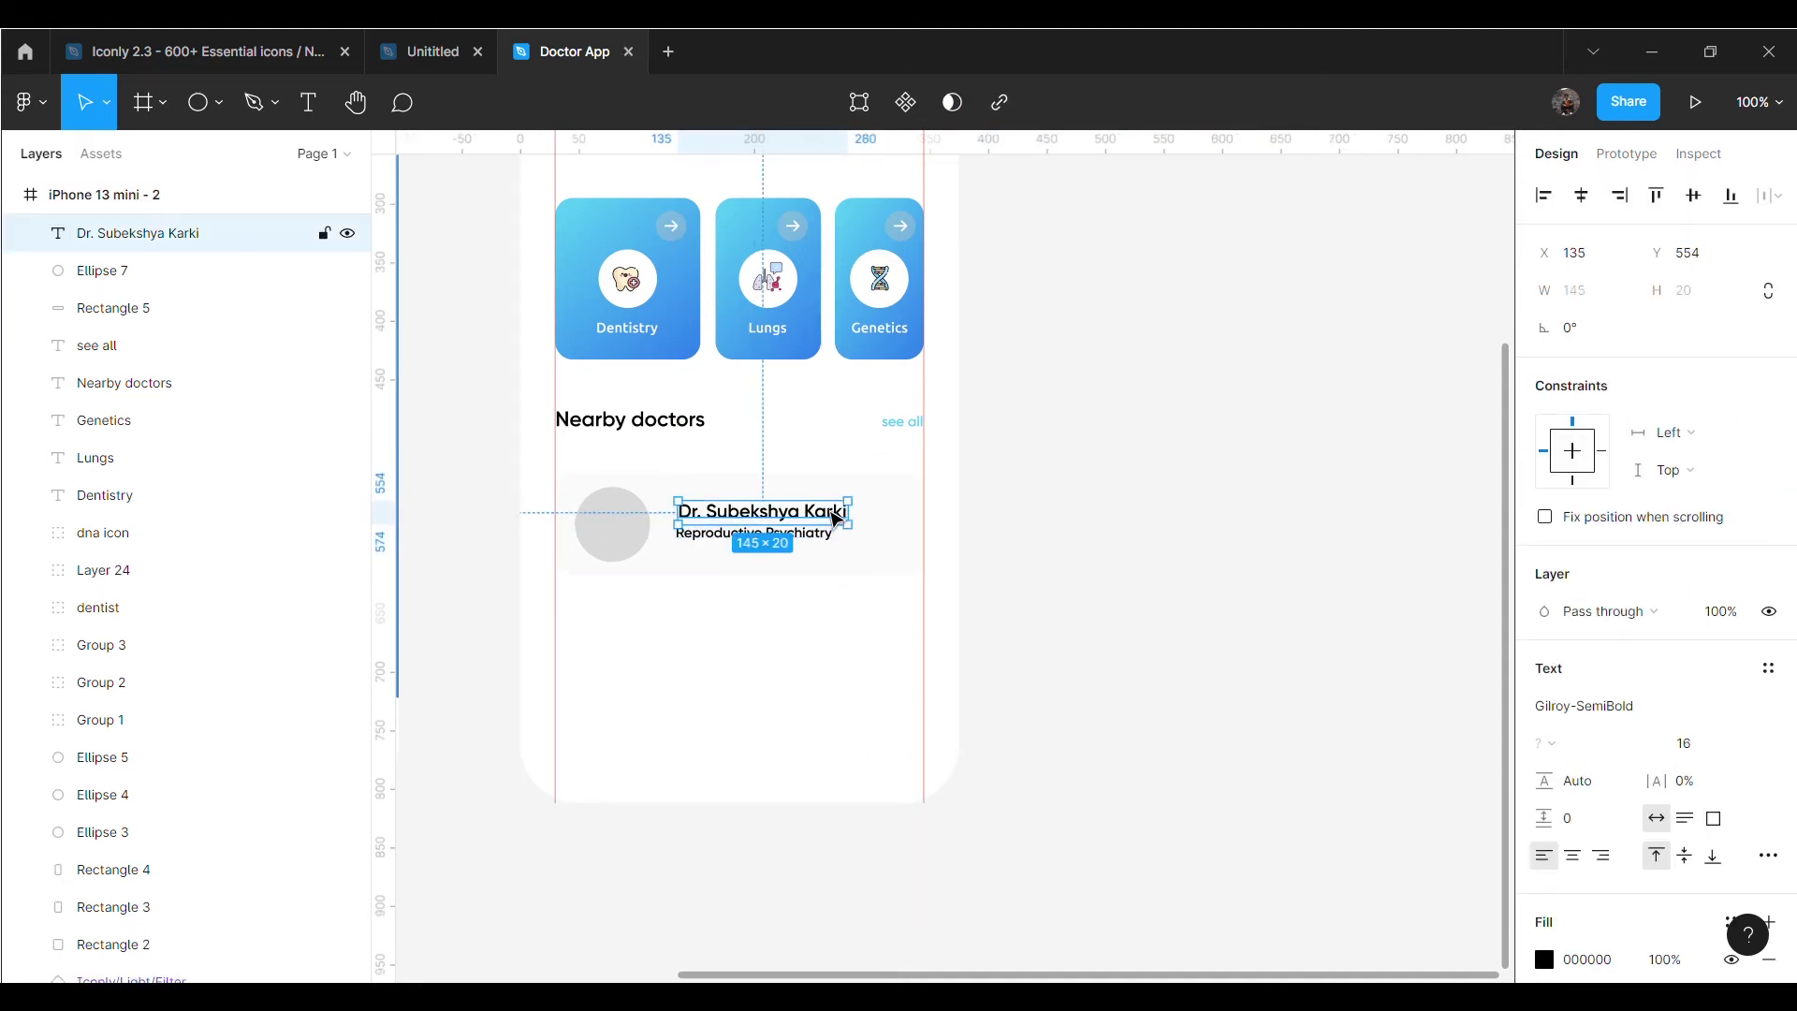
pyautogui.moveTo(803, 538); pyautogui.dragTo(800, 549)
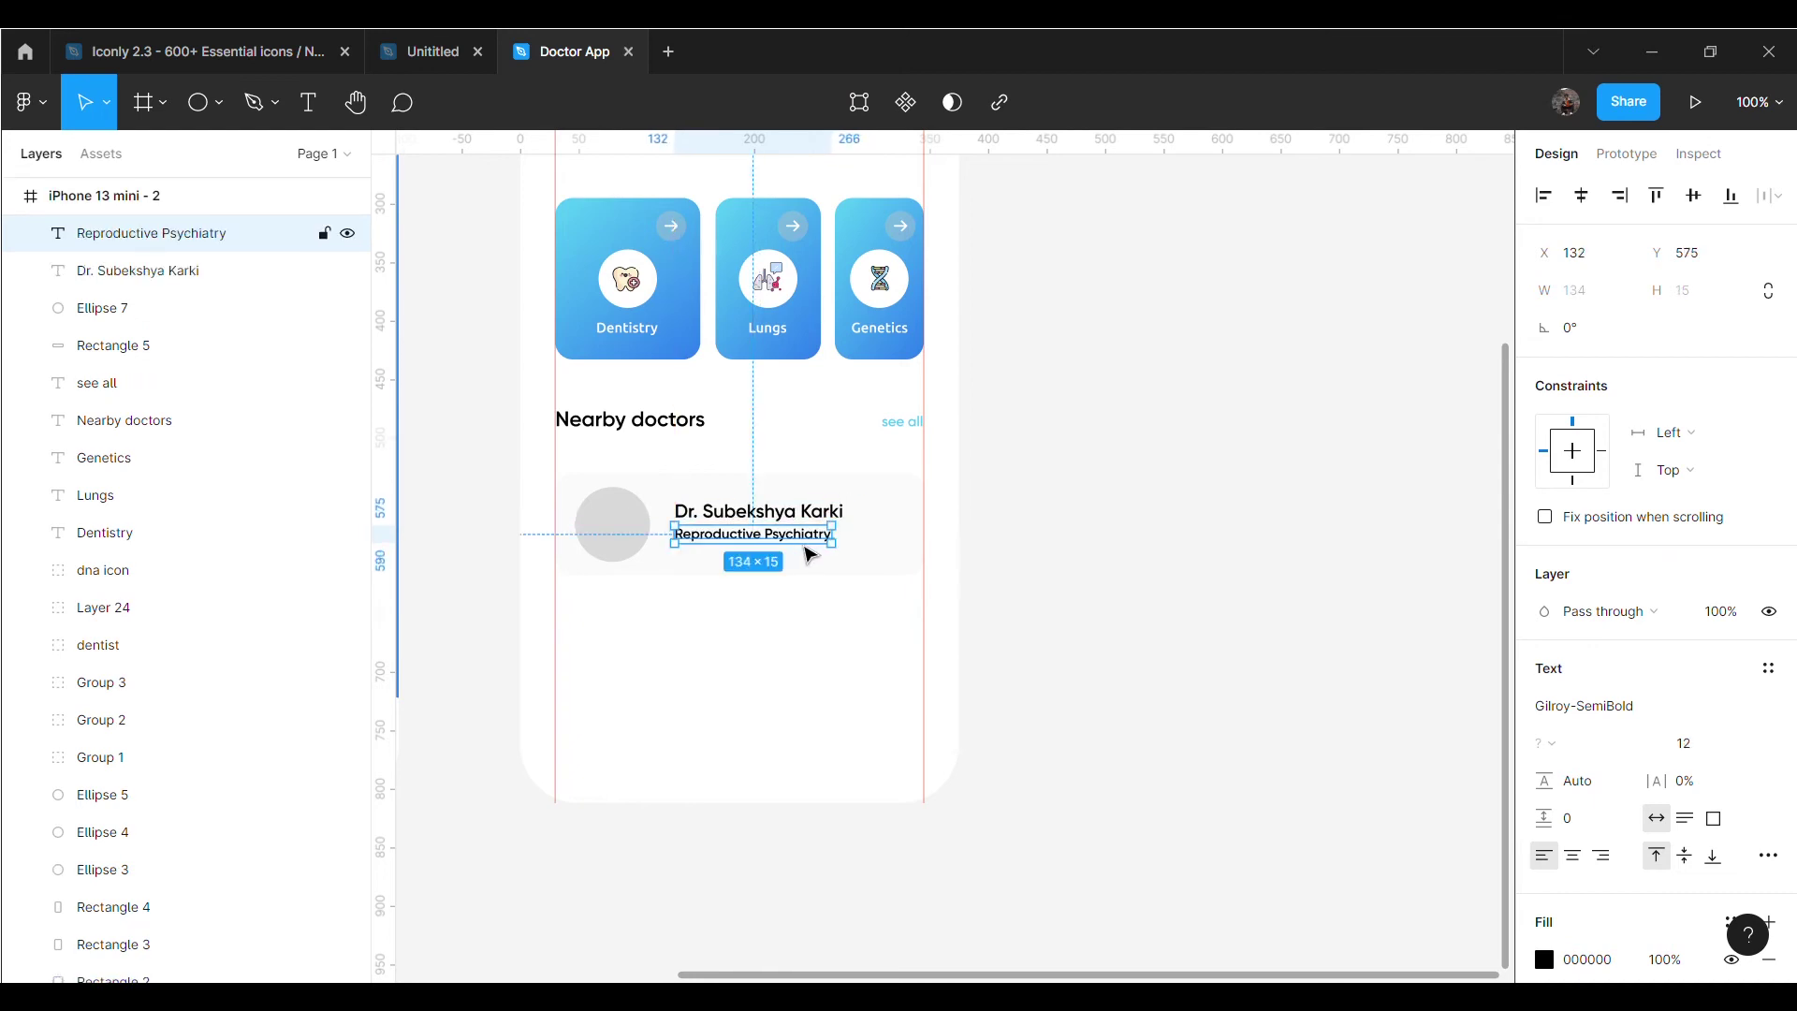
# - Copy the word "Psychiatry" into its own label right of the specialty line
pyautogui.click(1086, 547)
pyautogui.click(819, 535)
pyautogui.doubleClick(819, 535)
pyautogui.doubleClick(777, 536)
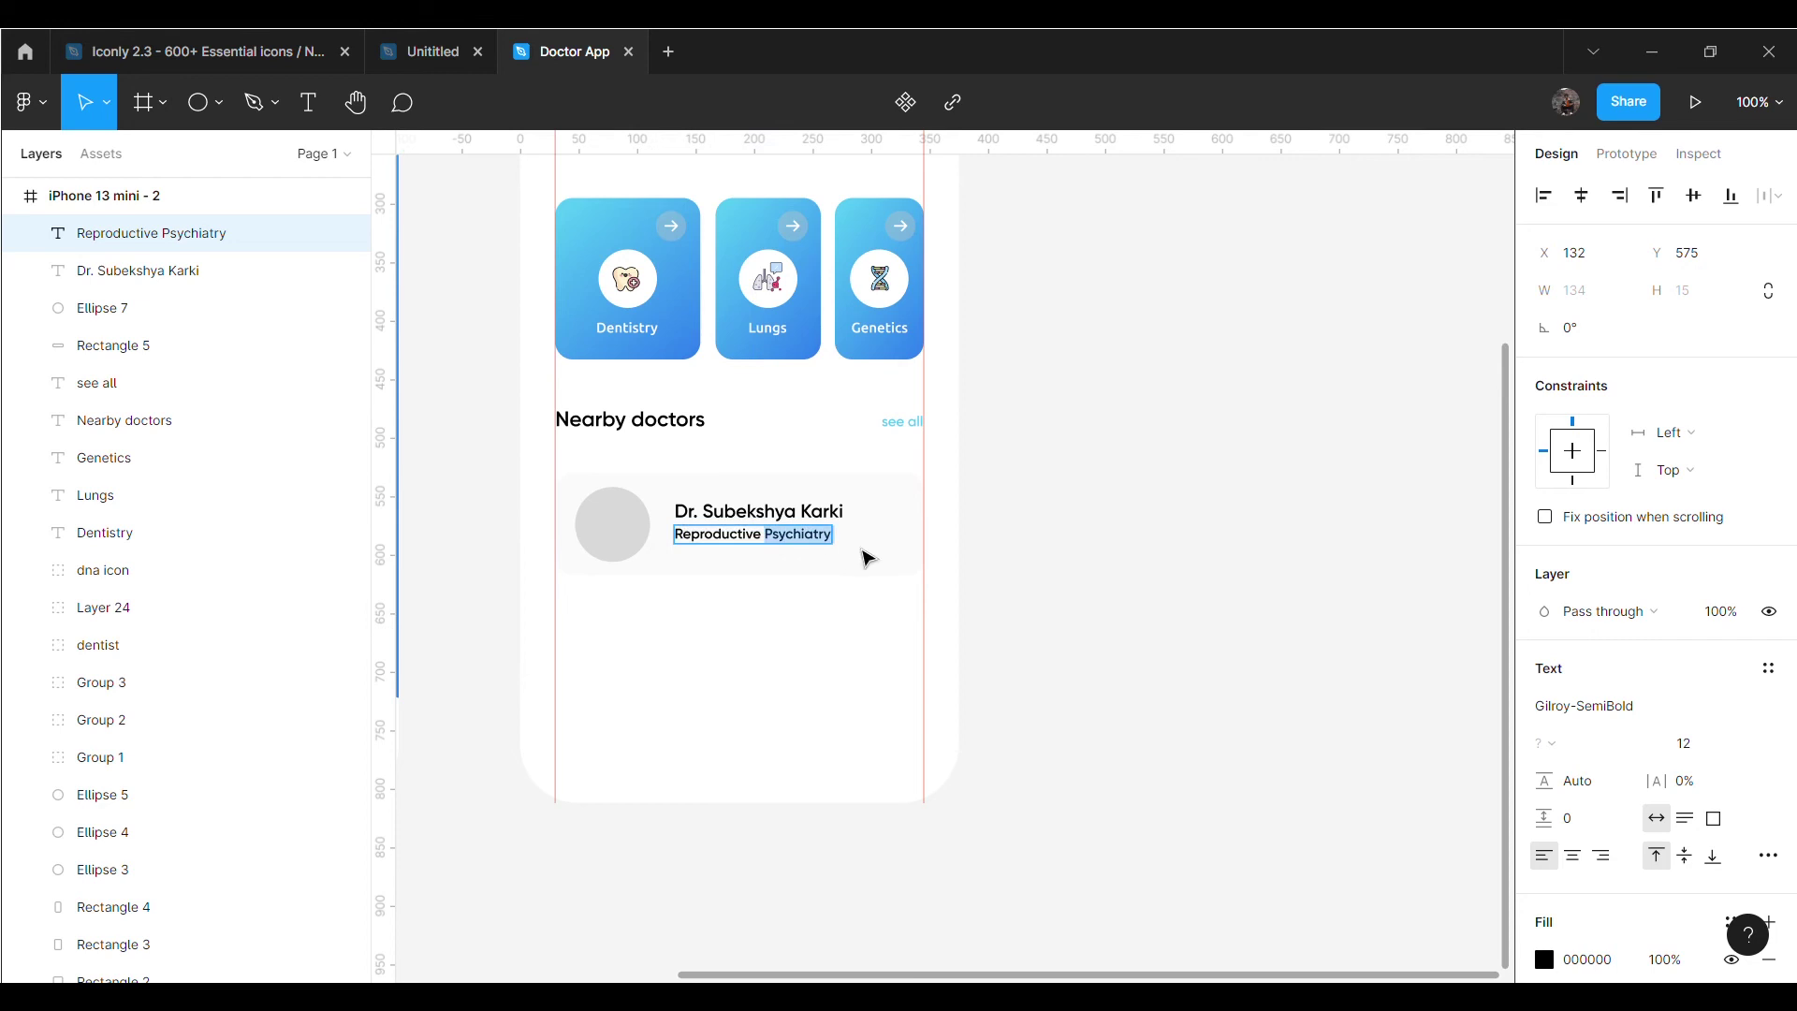
pyautogui.hotkey('ctrl', 'c')
pyautogui.press('Escape')
pyautogui.press('Escape')
pyautogui.hotkey('ctrl', 'v')
pyautogui.moveTo(735, 541)
pyautogui.mouseDown()
pyautogui.moveTo(918, 548)
pyautogui.moveTo(800, 529)
pyautogui.mouseUp()
pyautogui.click(1014, 546)
pyautogui.keyDown('ctrl'); pyautogui.scroll(5, 1015, 546); pyautogui.keyUp('ctrl')
# - Nudge the avatar circle and the doctor's name slightly left
pyautogui.click(823, 529)
pyautogui.click(1009, 544)
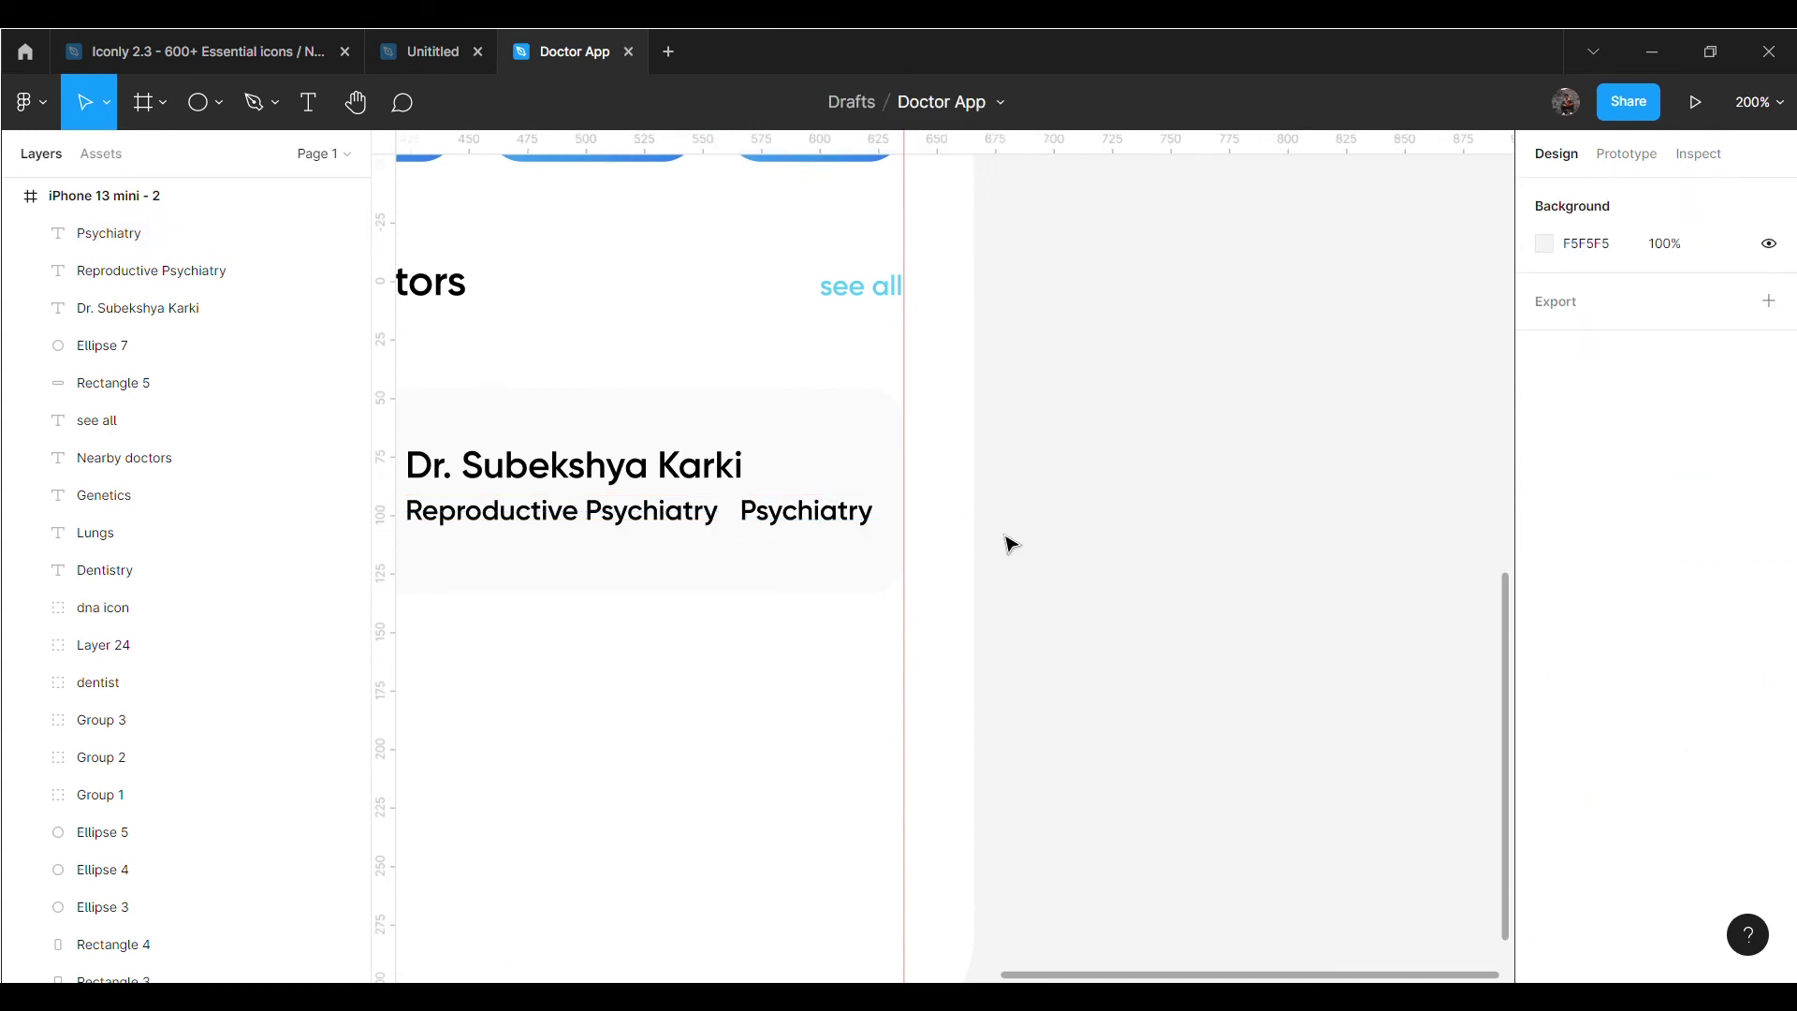
pyautogui.moveTo(1127, 976); pyautogui.dragTo(962, 973)
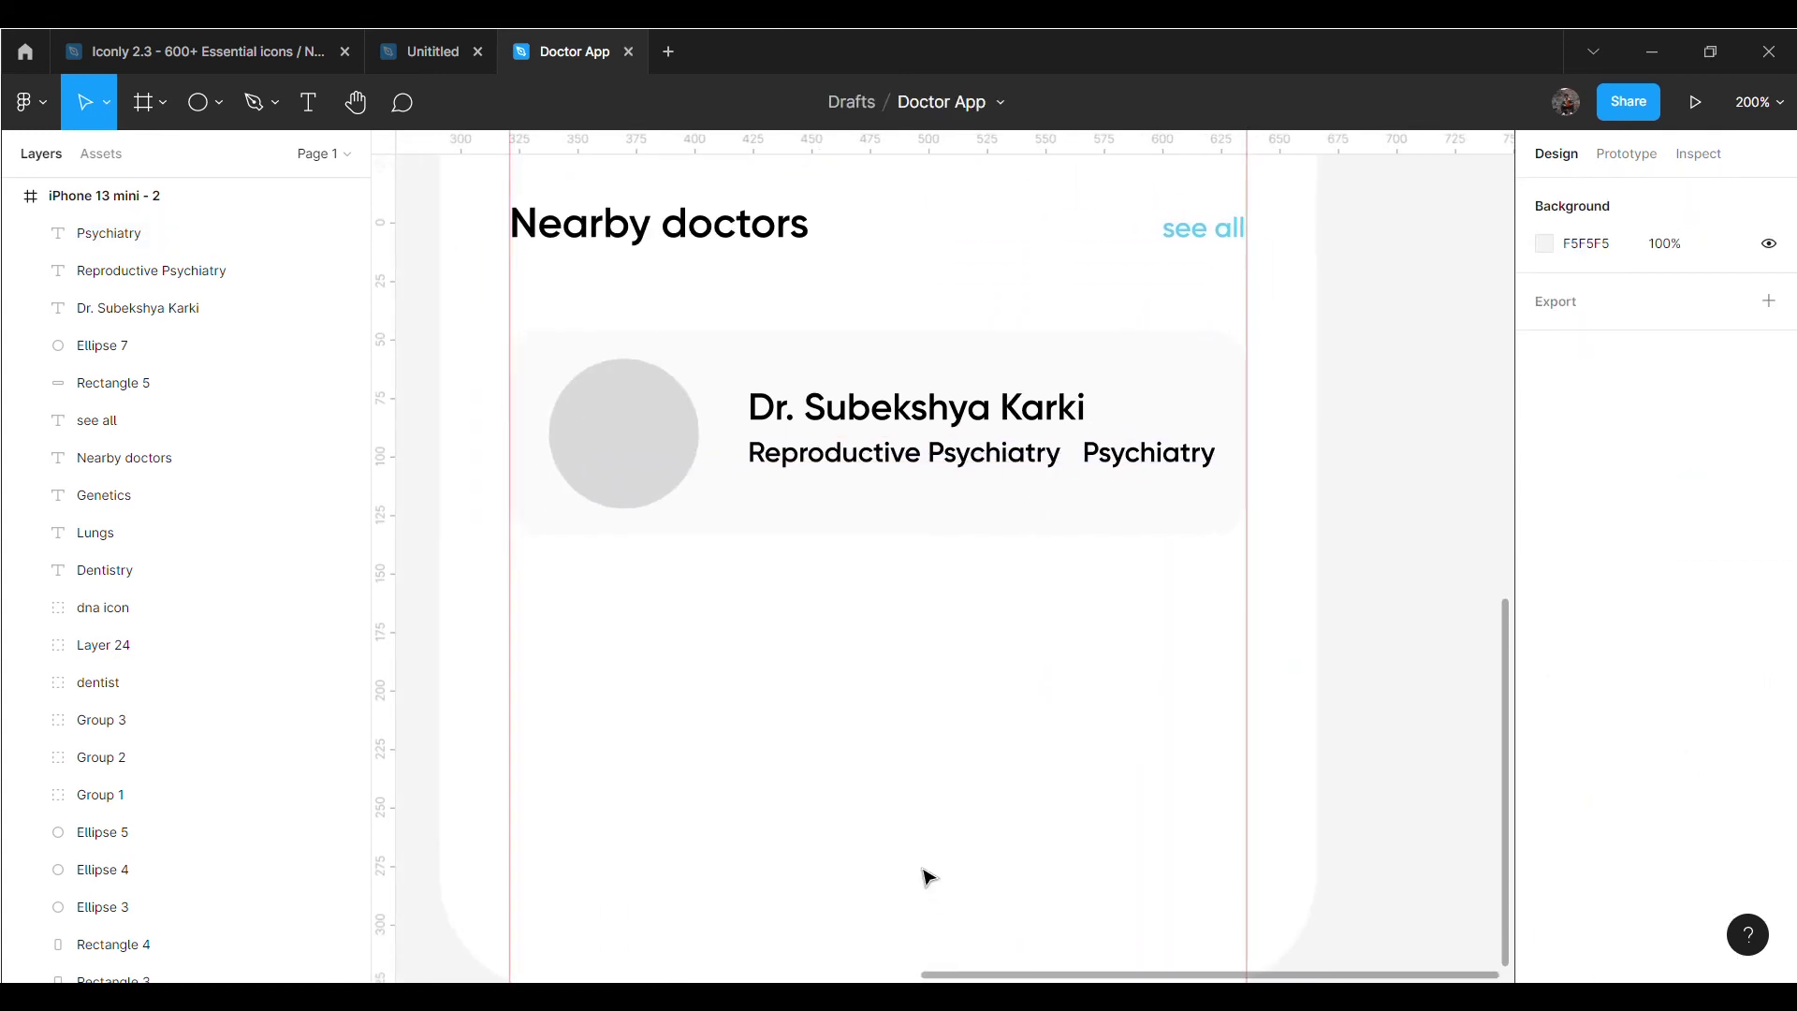
pyautogui.click(662, 440)
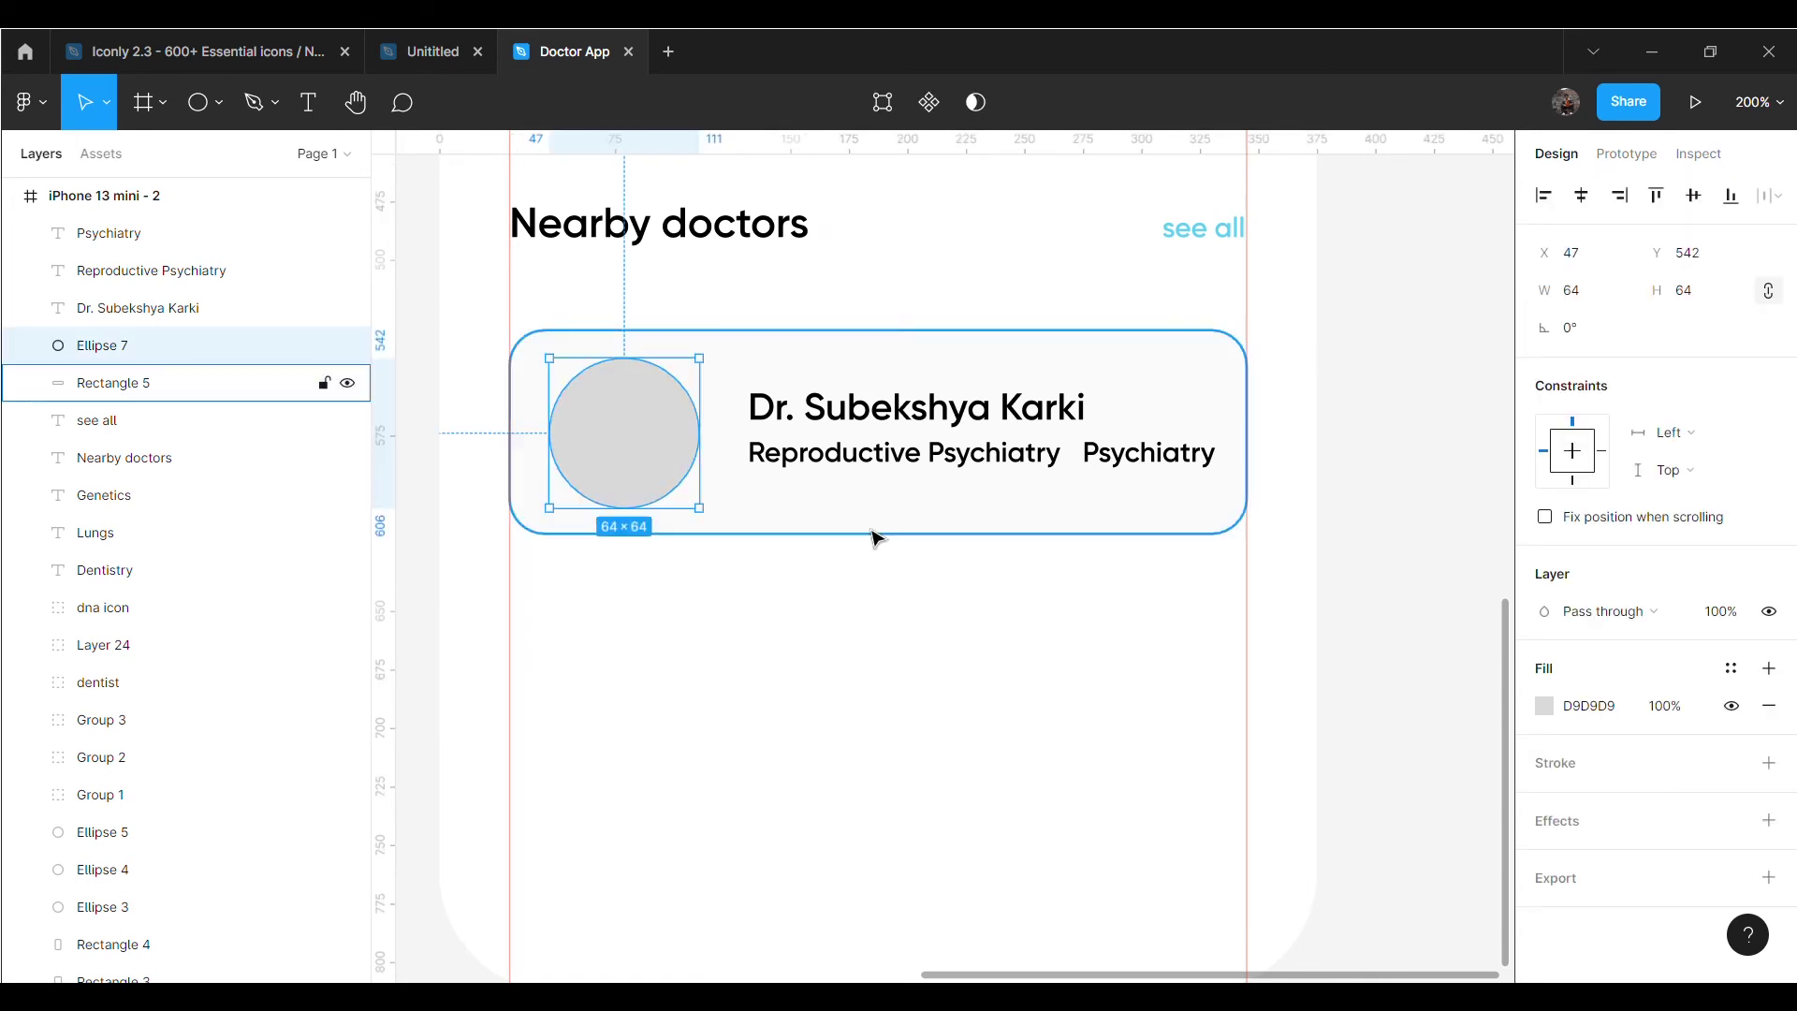
pyautogui.press('Left')
pyautogui.press('Left')
pyautogui.press('Left')
pyautogui.press('Left')
pyautogui.press('Left')
pyautogui.press('Left')
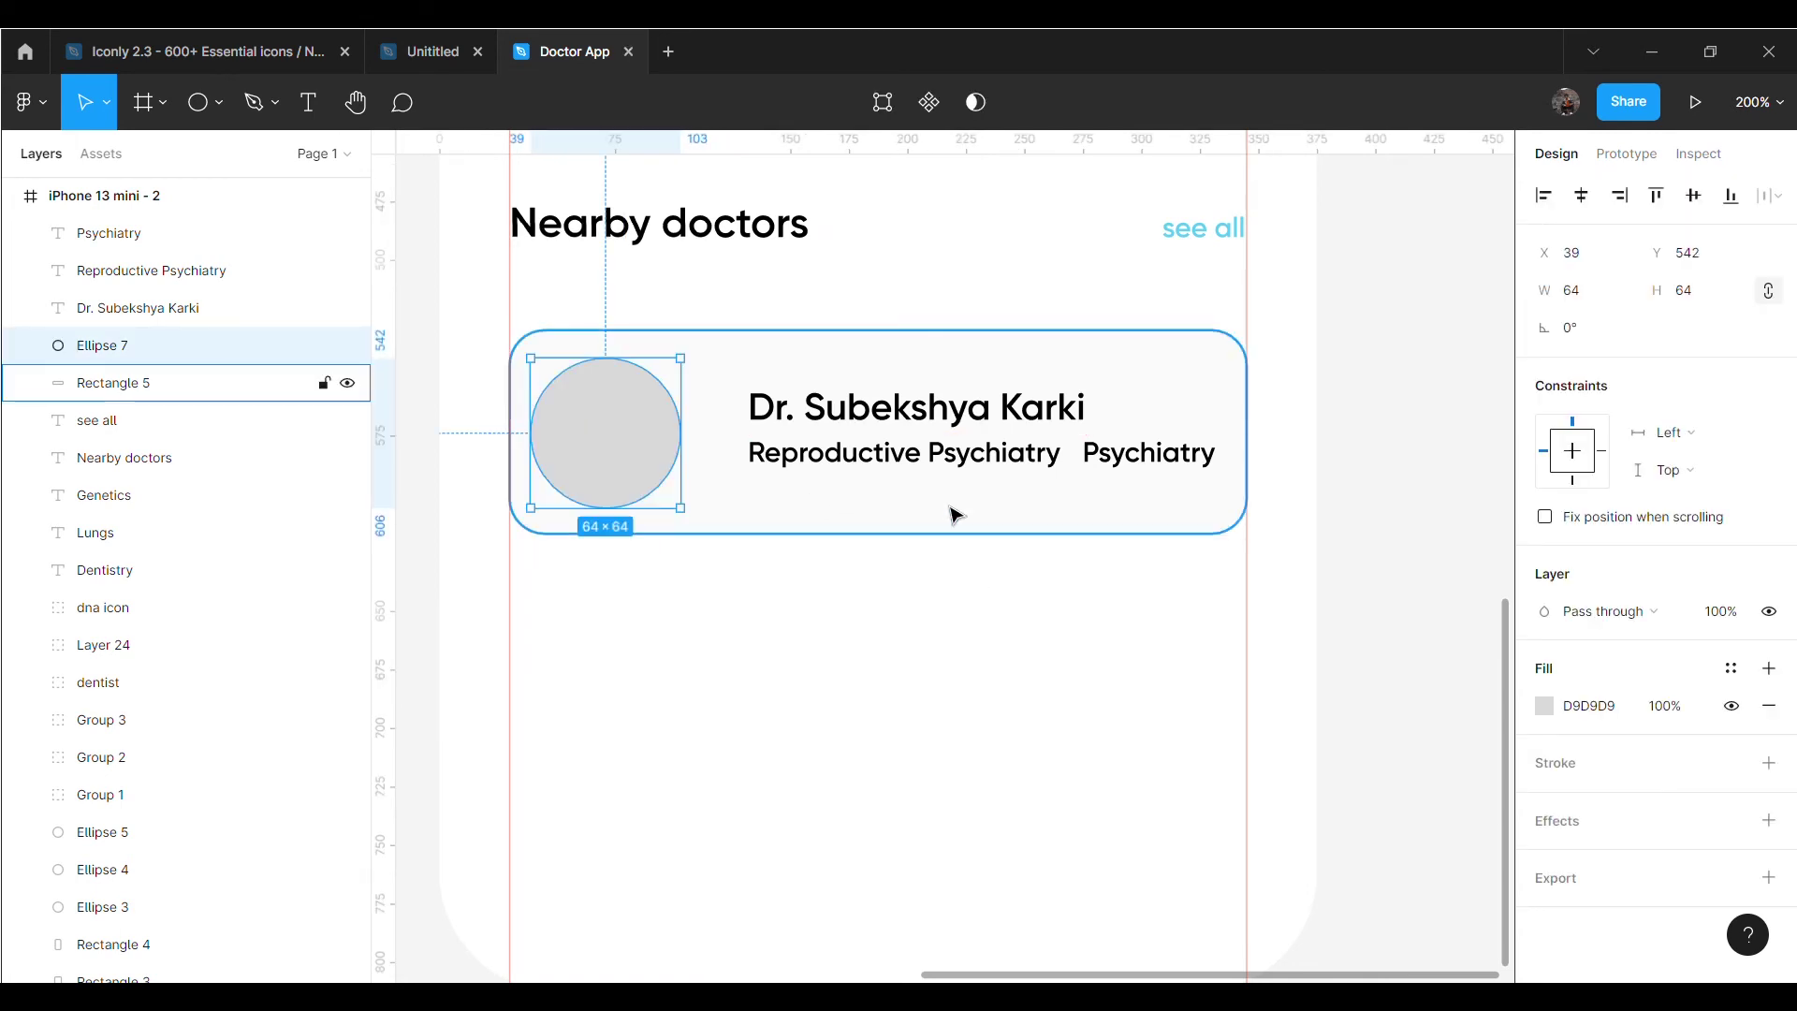
pyautogui.moveTo(1007, 411); pyautogui.dragTo(980, 416)
pyautogui.press('Left')
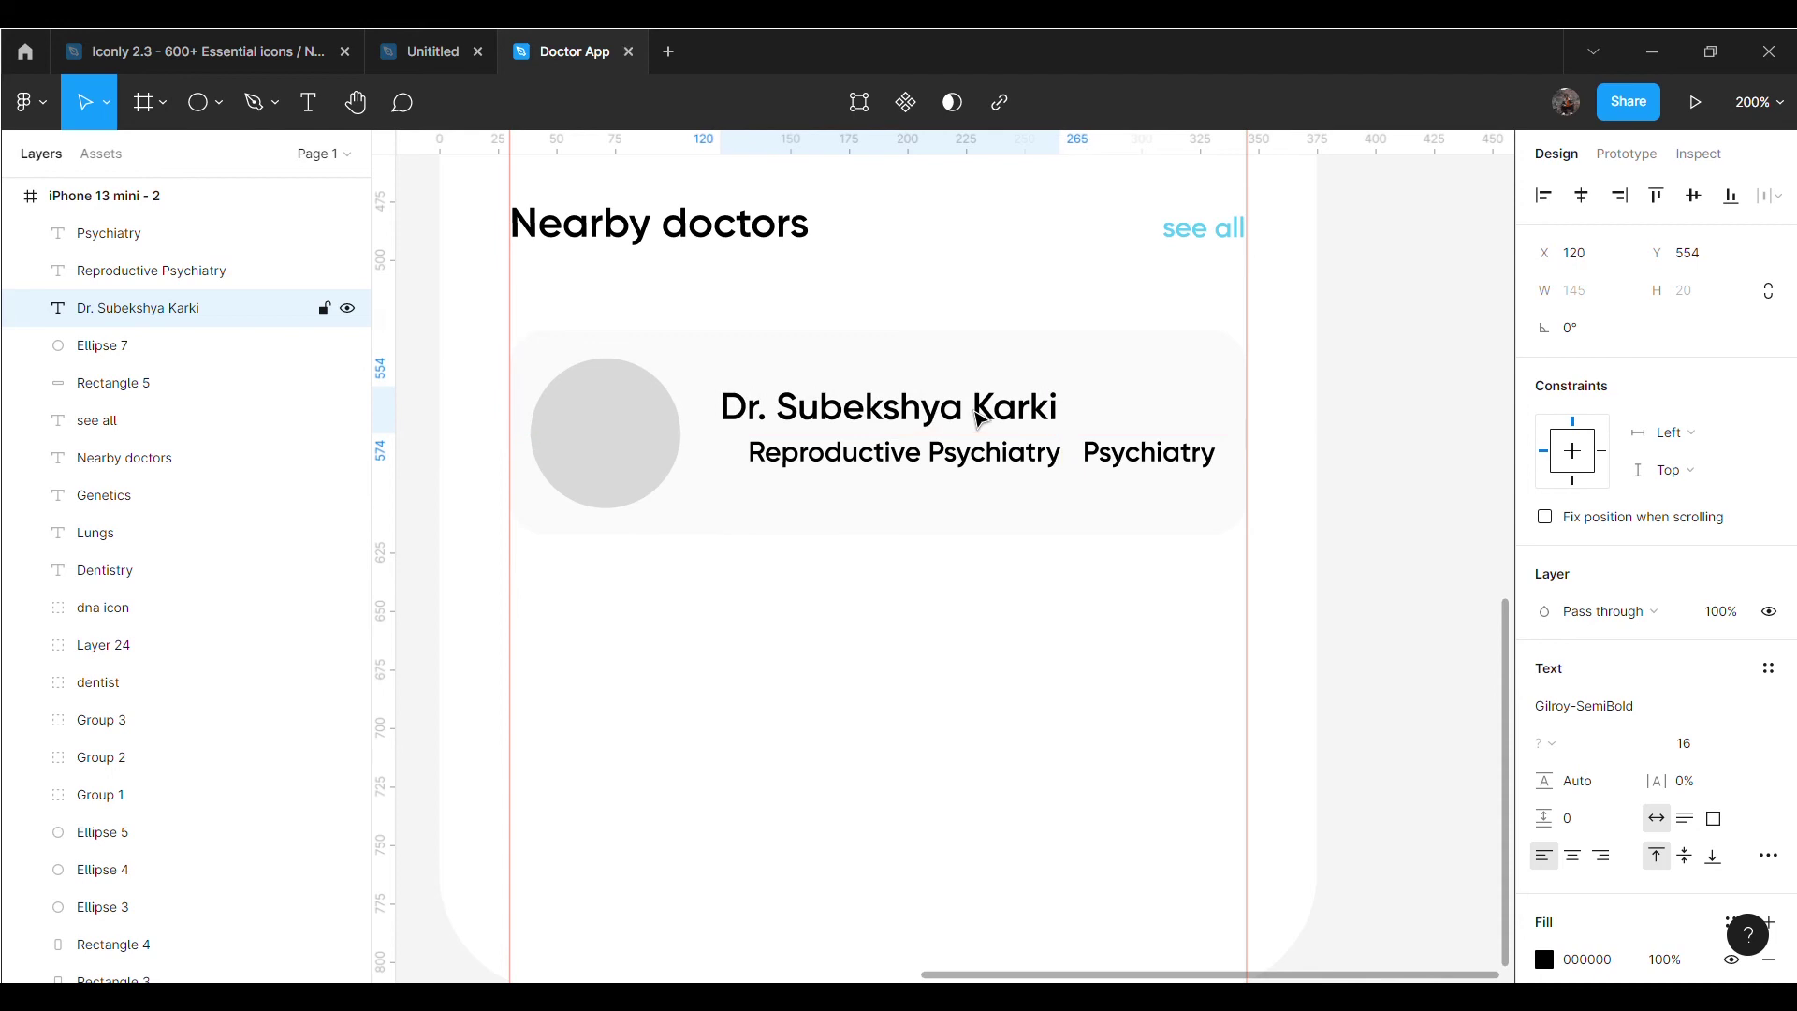
# - Align both specialty labels left under the name and paste a star icon into the card
pyautogui.moveTo(1003, 457); pyautogui.dragTo(980, 468)
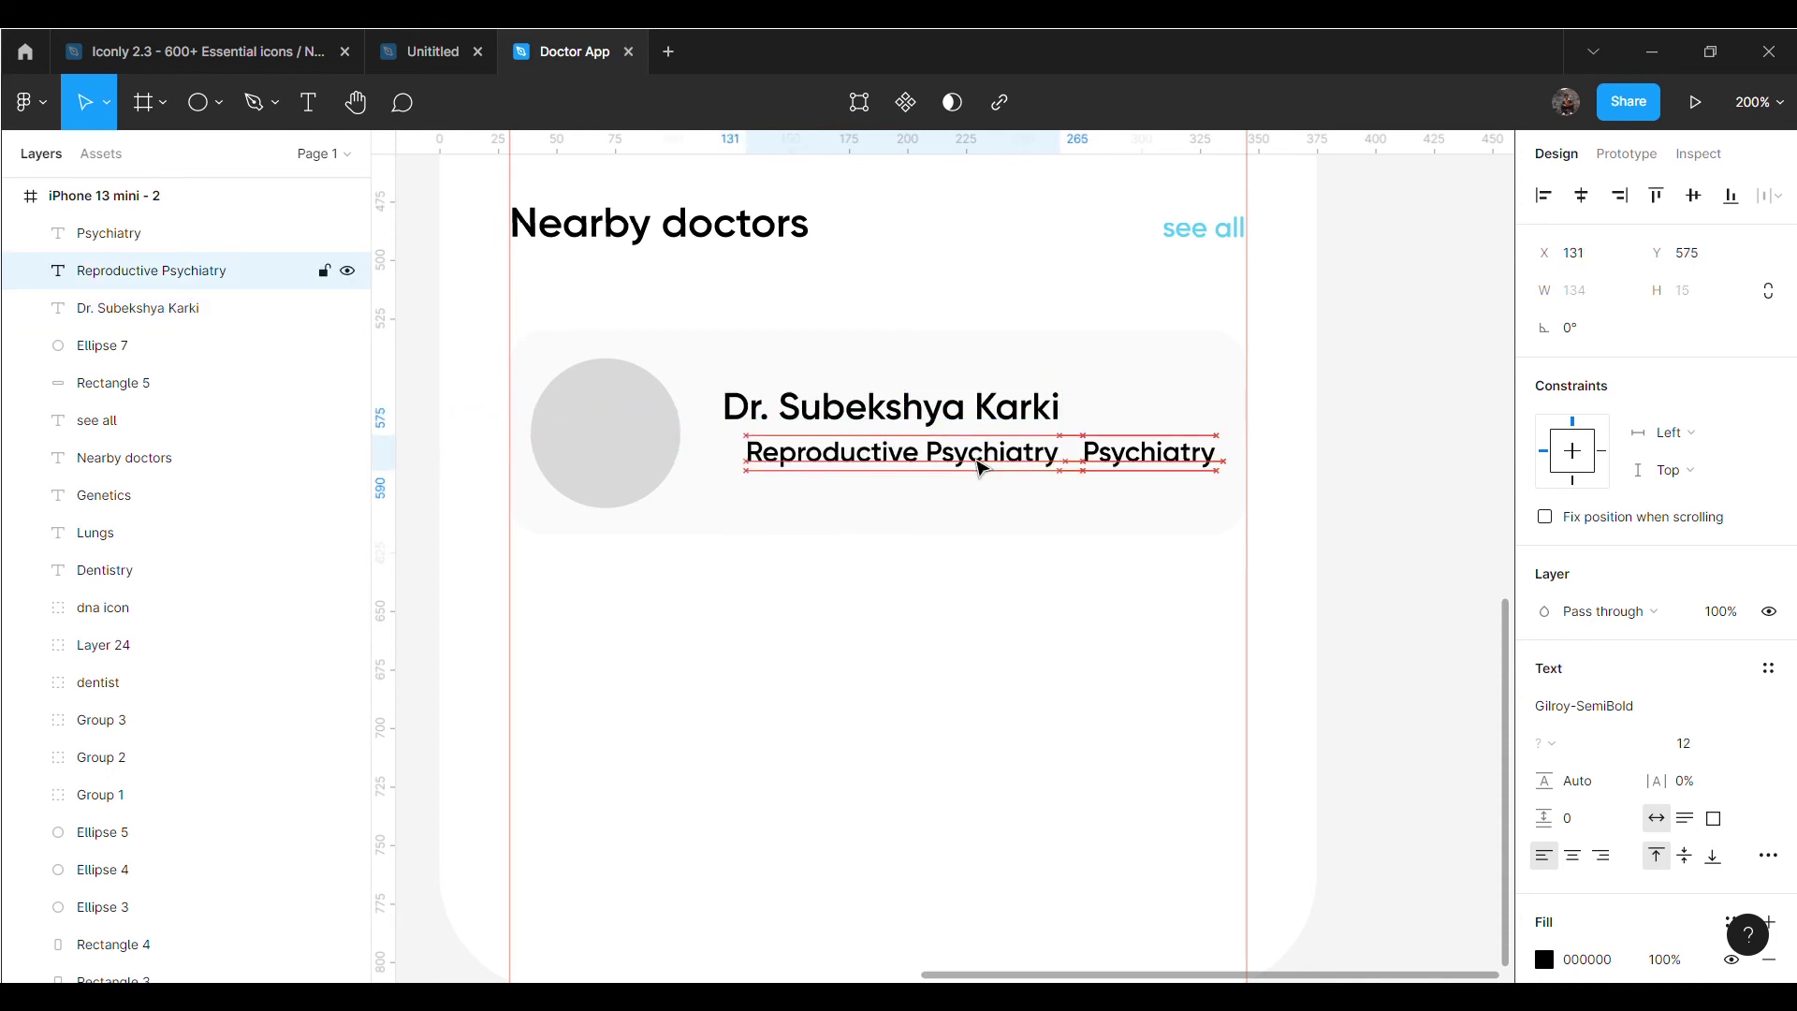
pyautogui.moveTo(1204, 465); pyautogui.dragTo(1200, 483)
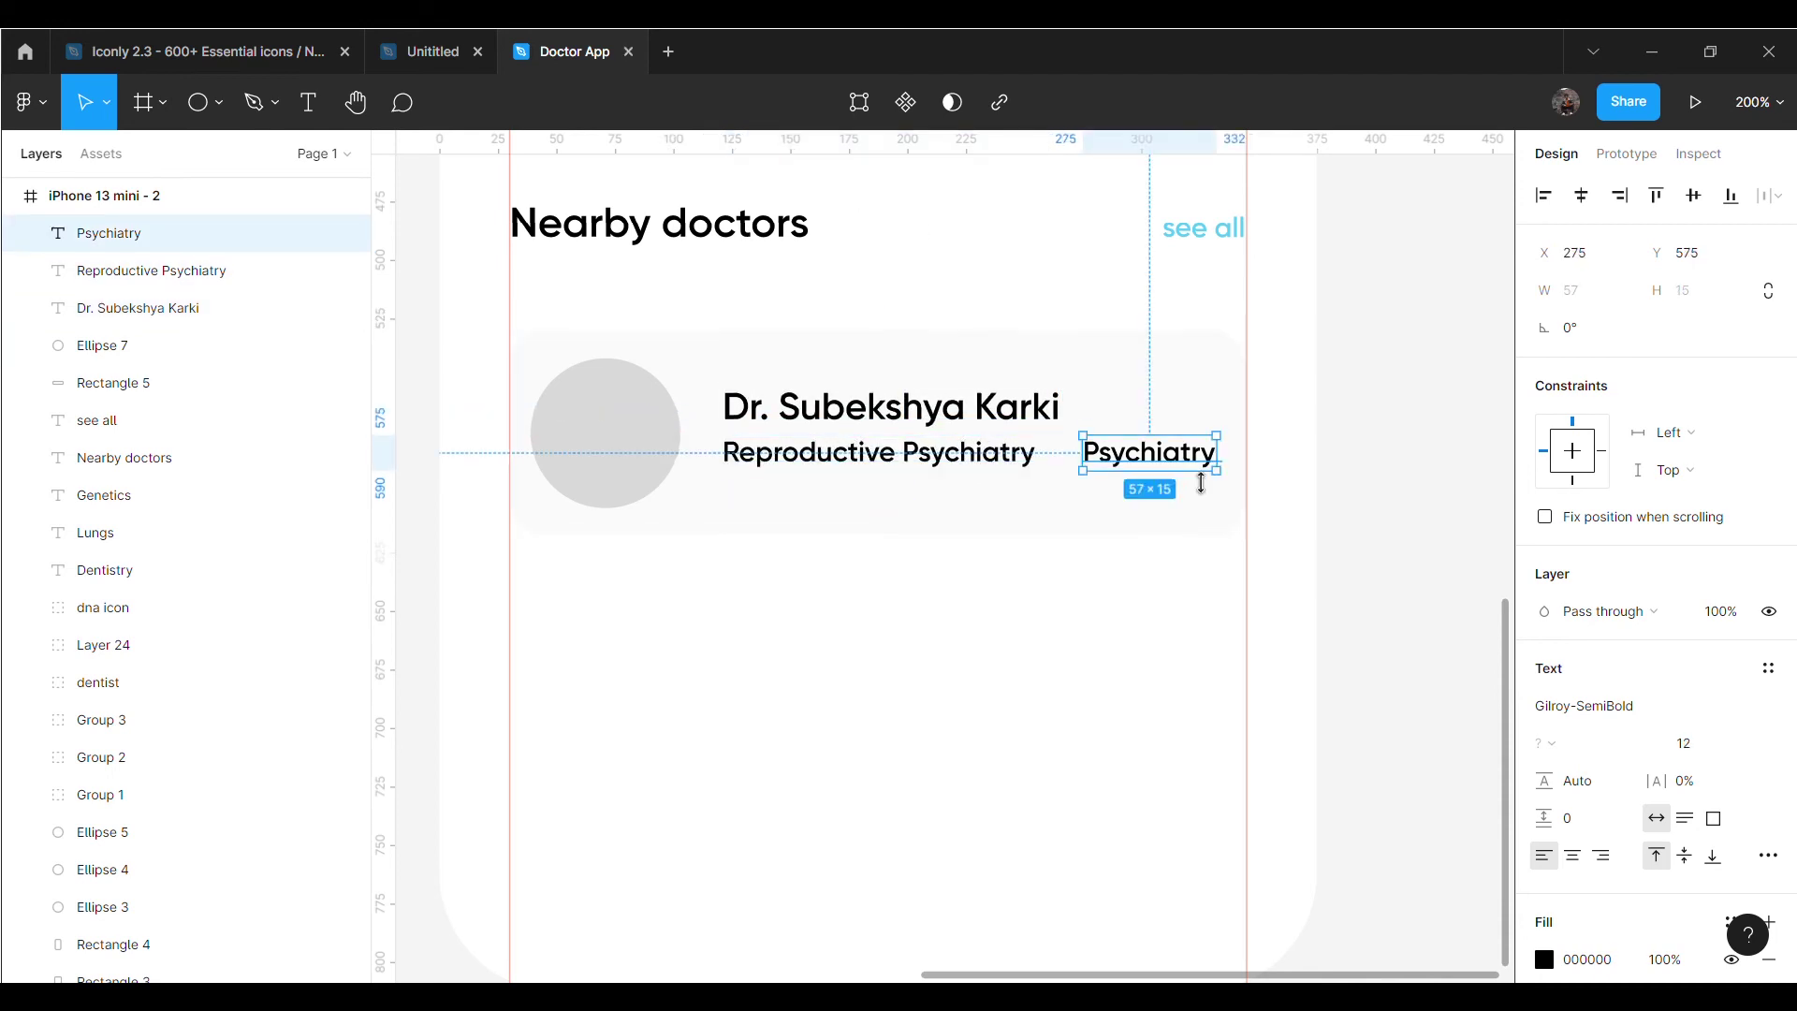
pyautogui.press('Left')
pyautogui.press('Left')
pyautogui.press('Left')
pyautogui.press('Left')
pyautogui.press('Left')
pyautogui.press('Left')
pyautogui.press('Left')
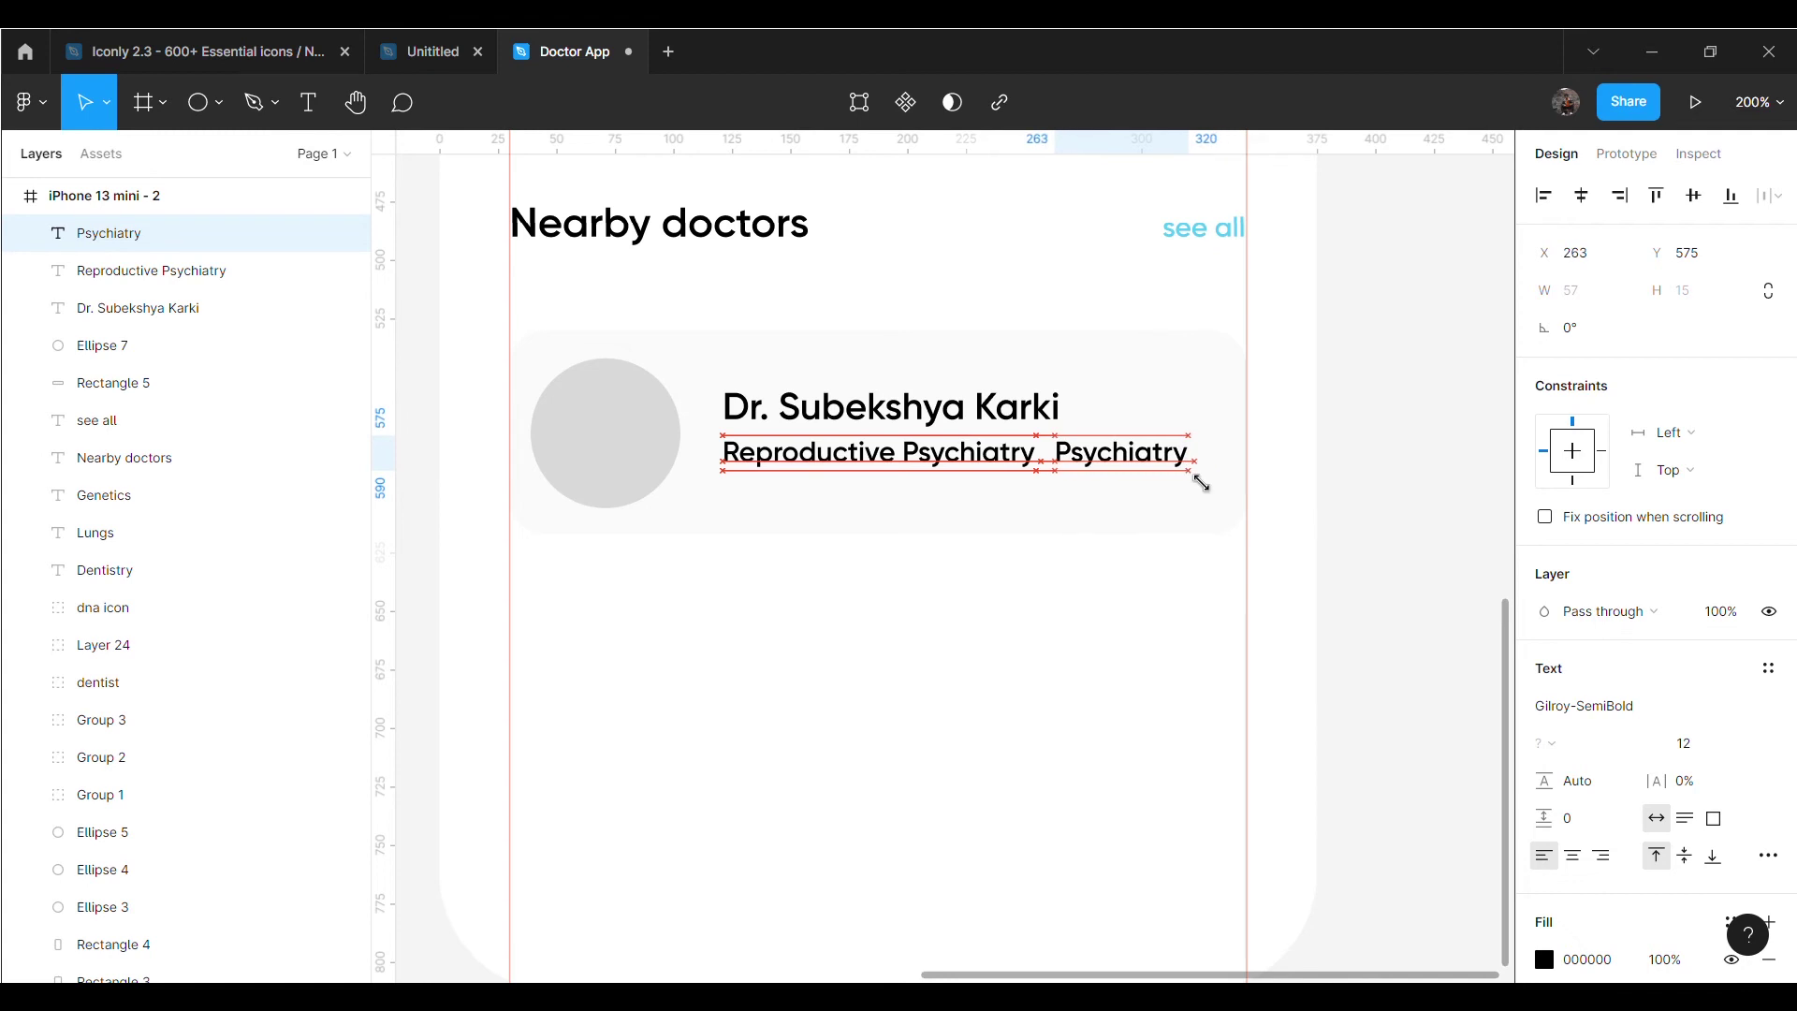
pyautogui.click(1390, 522)
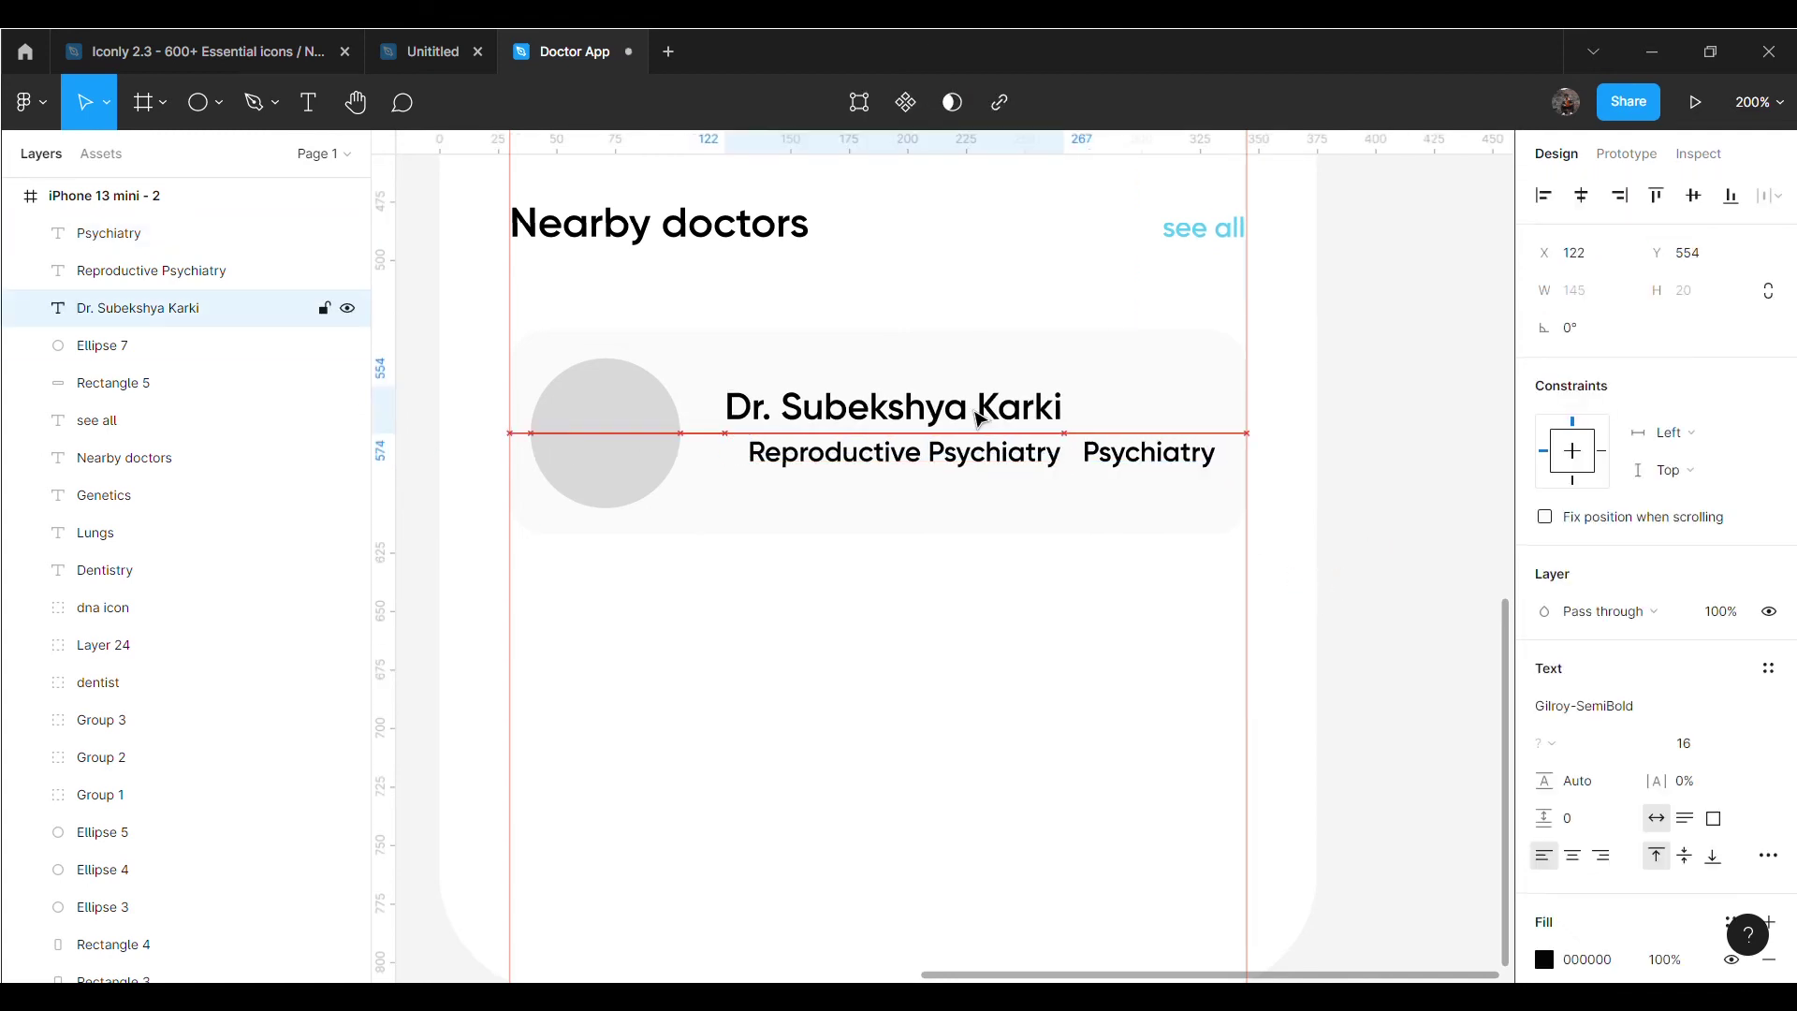
pyautogui.scroll(-2, 1378, 520)
pyautogui.hotkey('ctrl', 'v')
# - Duplicate the star into a row of five stars
pyautogui.moveTo(742, 520); pyautogui.dragTo(735, 398)
pyautogui.hotkey('ctrl', 'd')
pyautogui.press('Right')
pyautogui.press('Right')
pyautogui.press('Right')
pyautogui.press('Right')
pyautogui.press('Right')
pyautogui.press('Right')
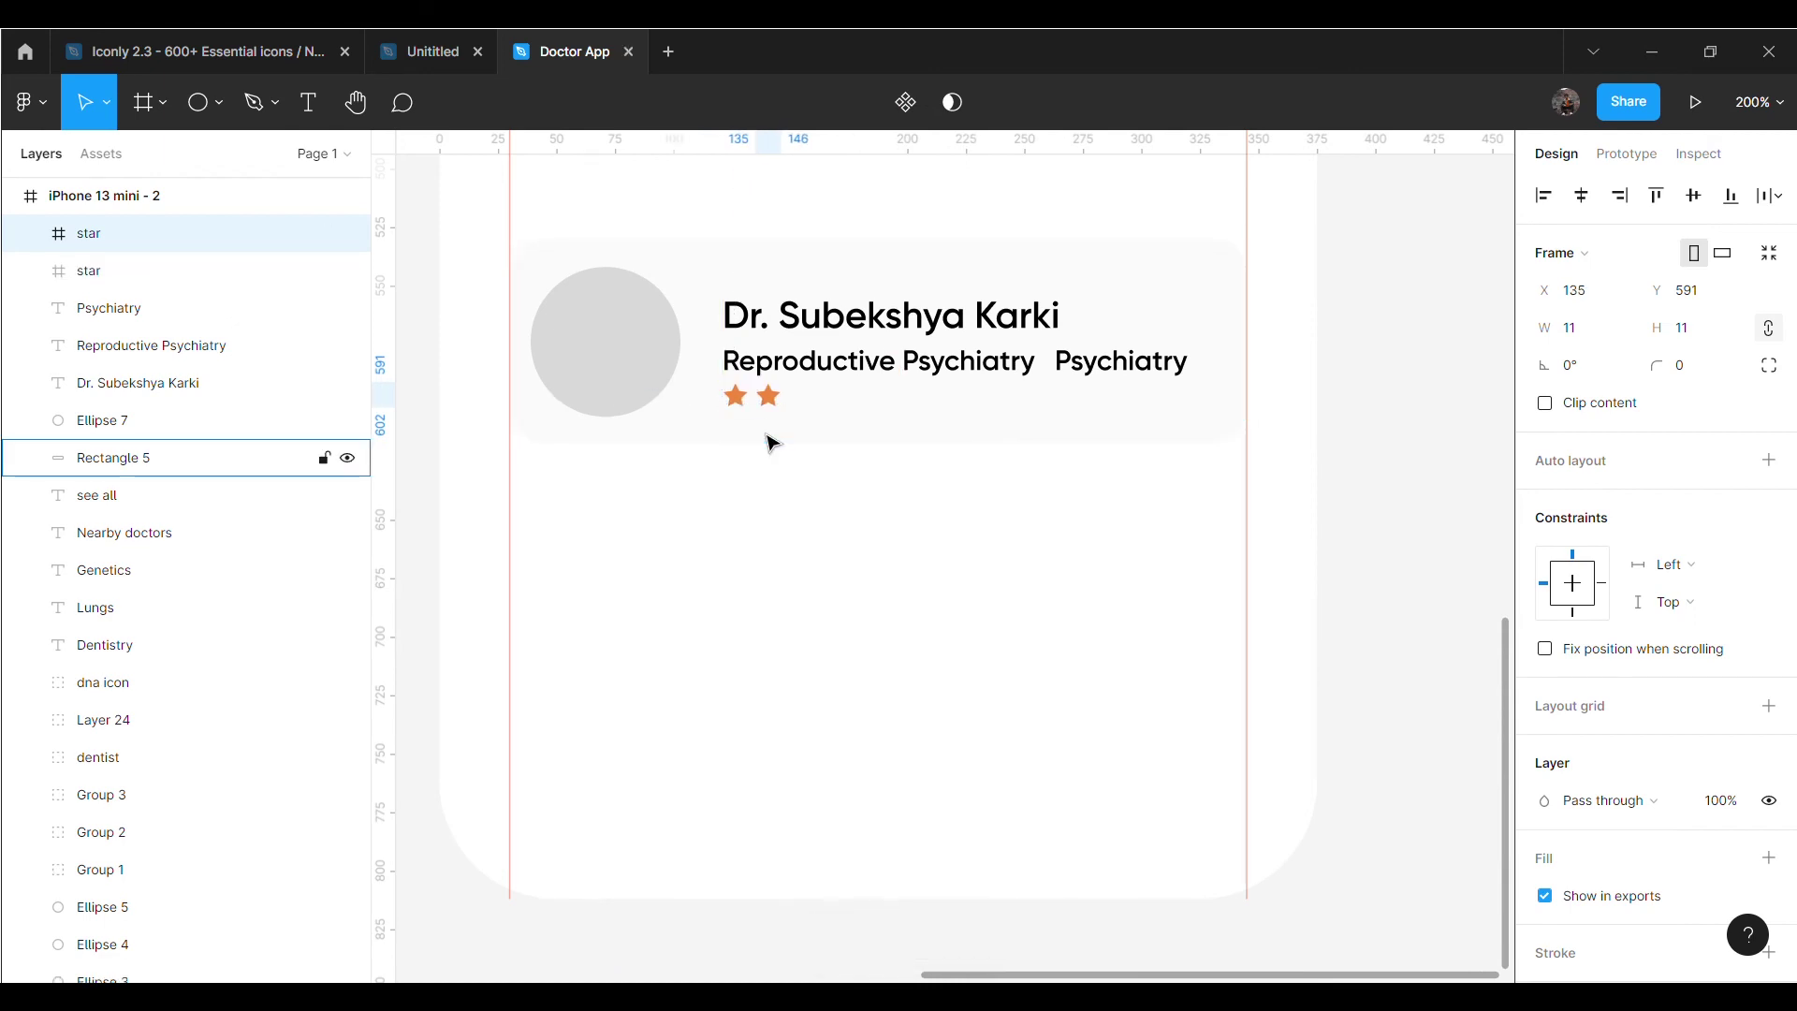
pyautogui.hotkey('ctrl', 'd')
pyautogui.hotkey('ctrl', 'd')
pyautogui.hotkey('ctrl', 'd')
pyautogui.scroll(-5, 1647, 748)
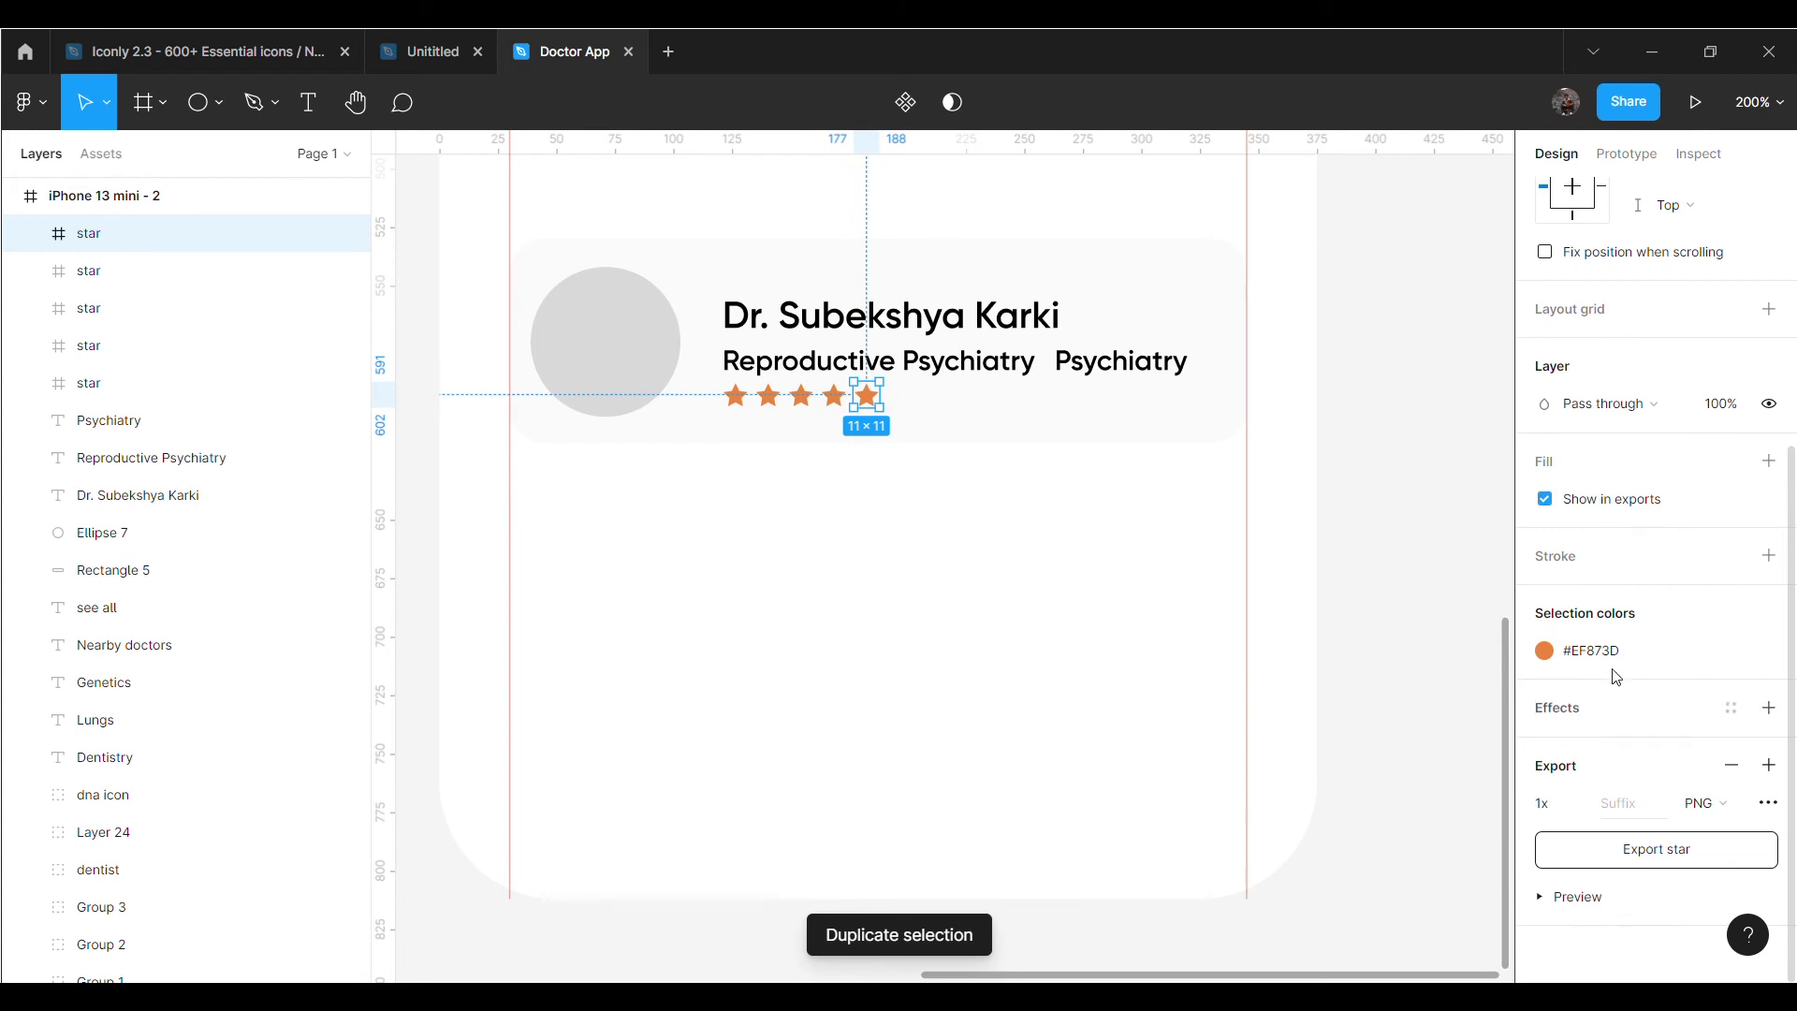
# - Fade the last star to 30% opacity
pyautogui.click(1666, 650)
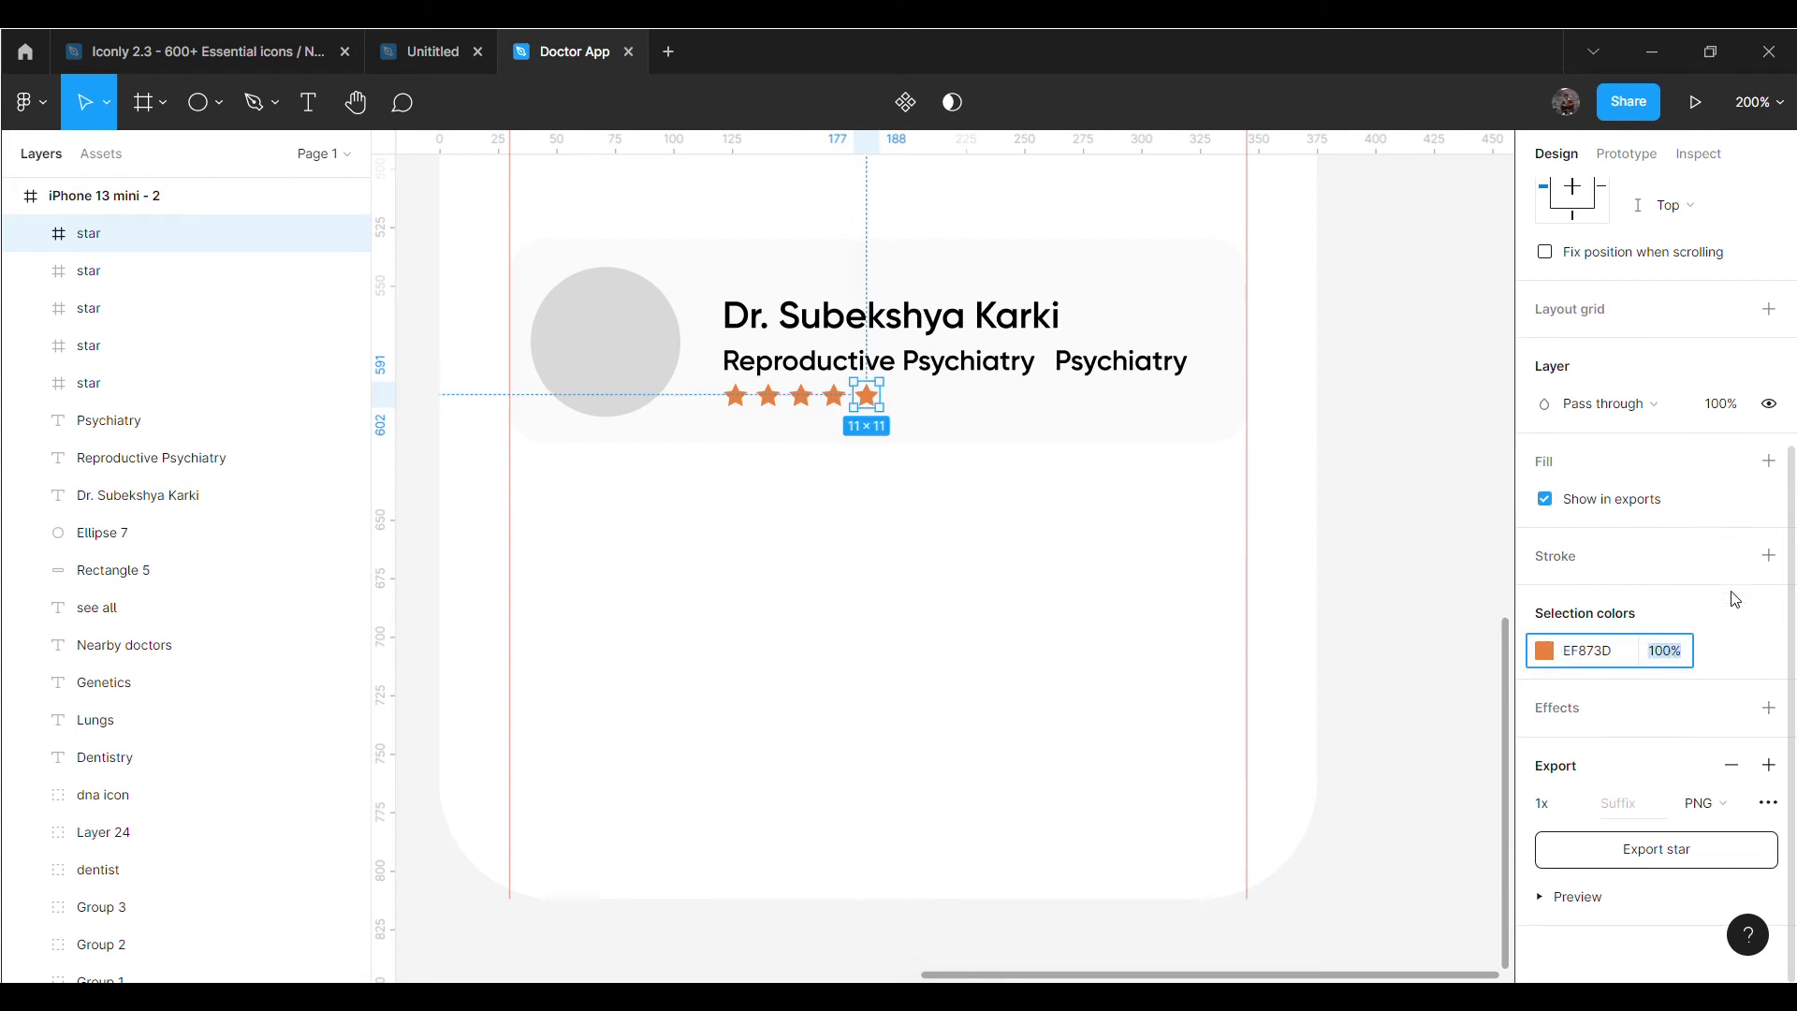
pyautogui.click(1720, 404)
pyautogui.write('30')
pyautogui.press('Return')
pyautogui.click(1400, 409)
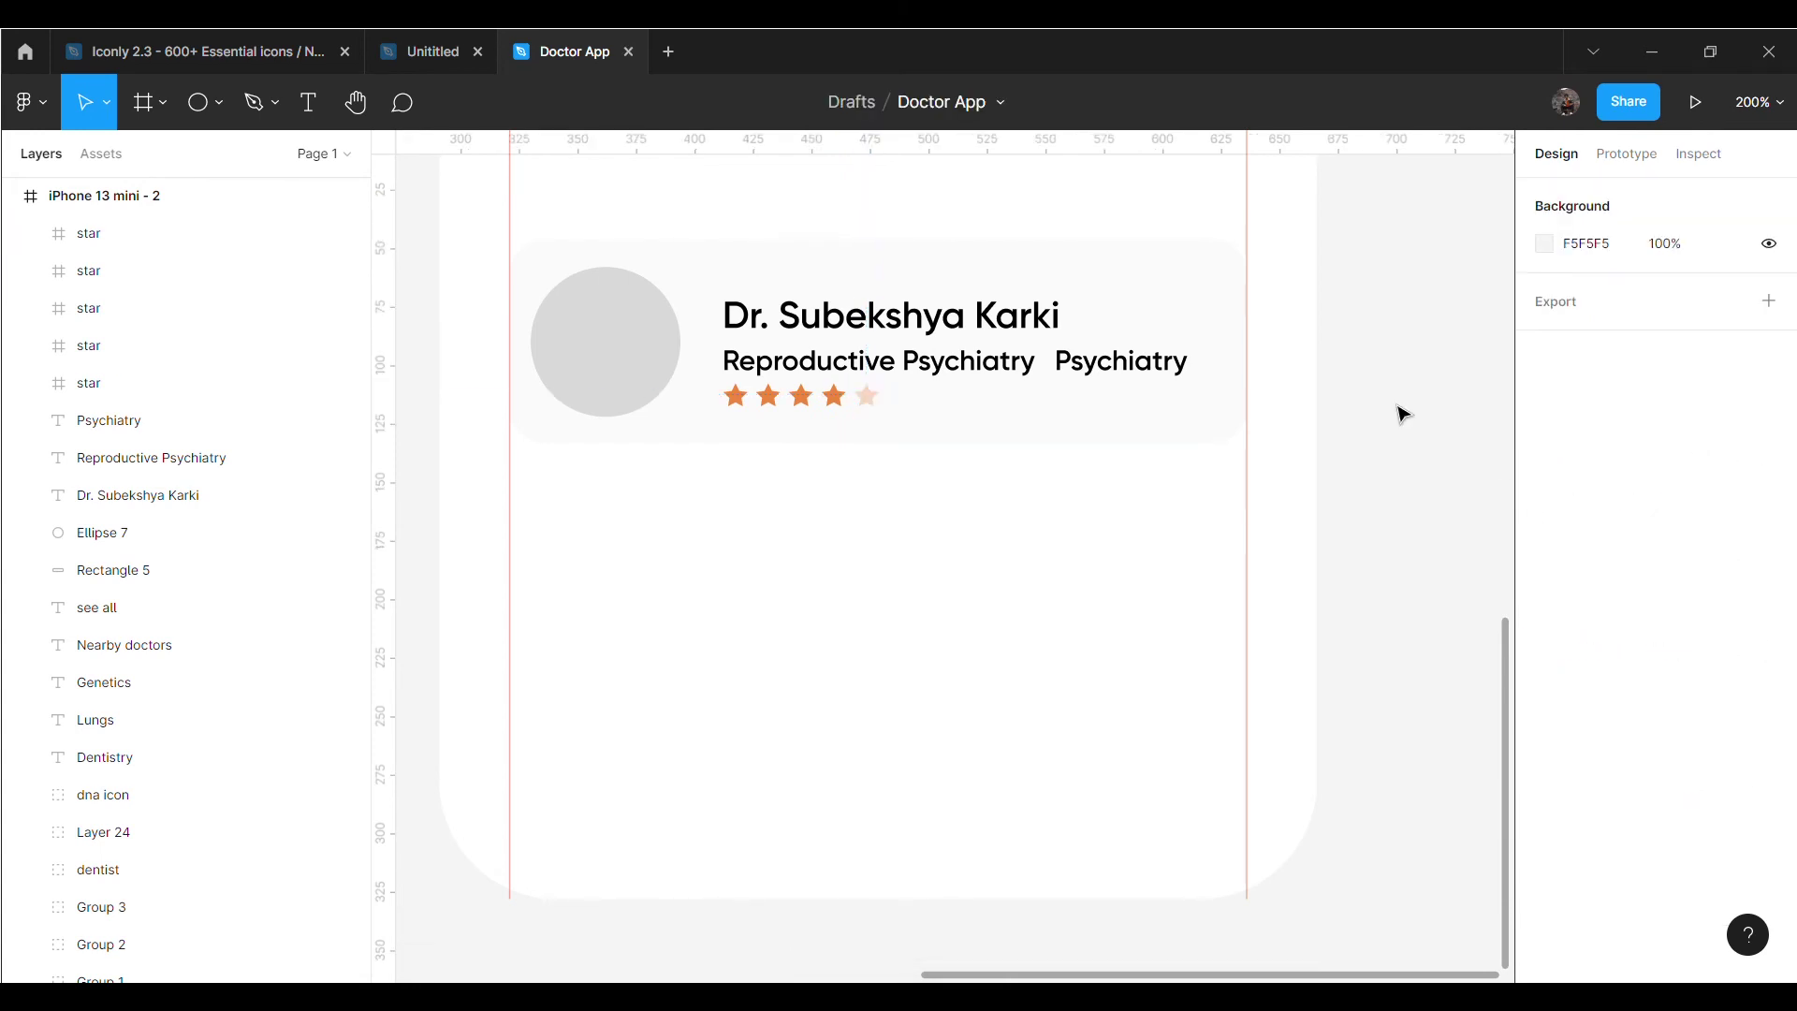
pyautogui.scroll(2, 1394, 440)
pyautogui.click(891, 461)
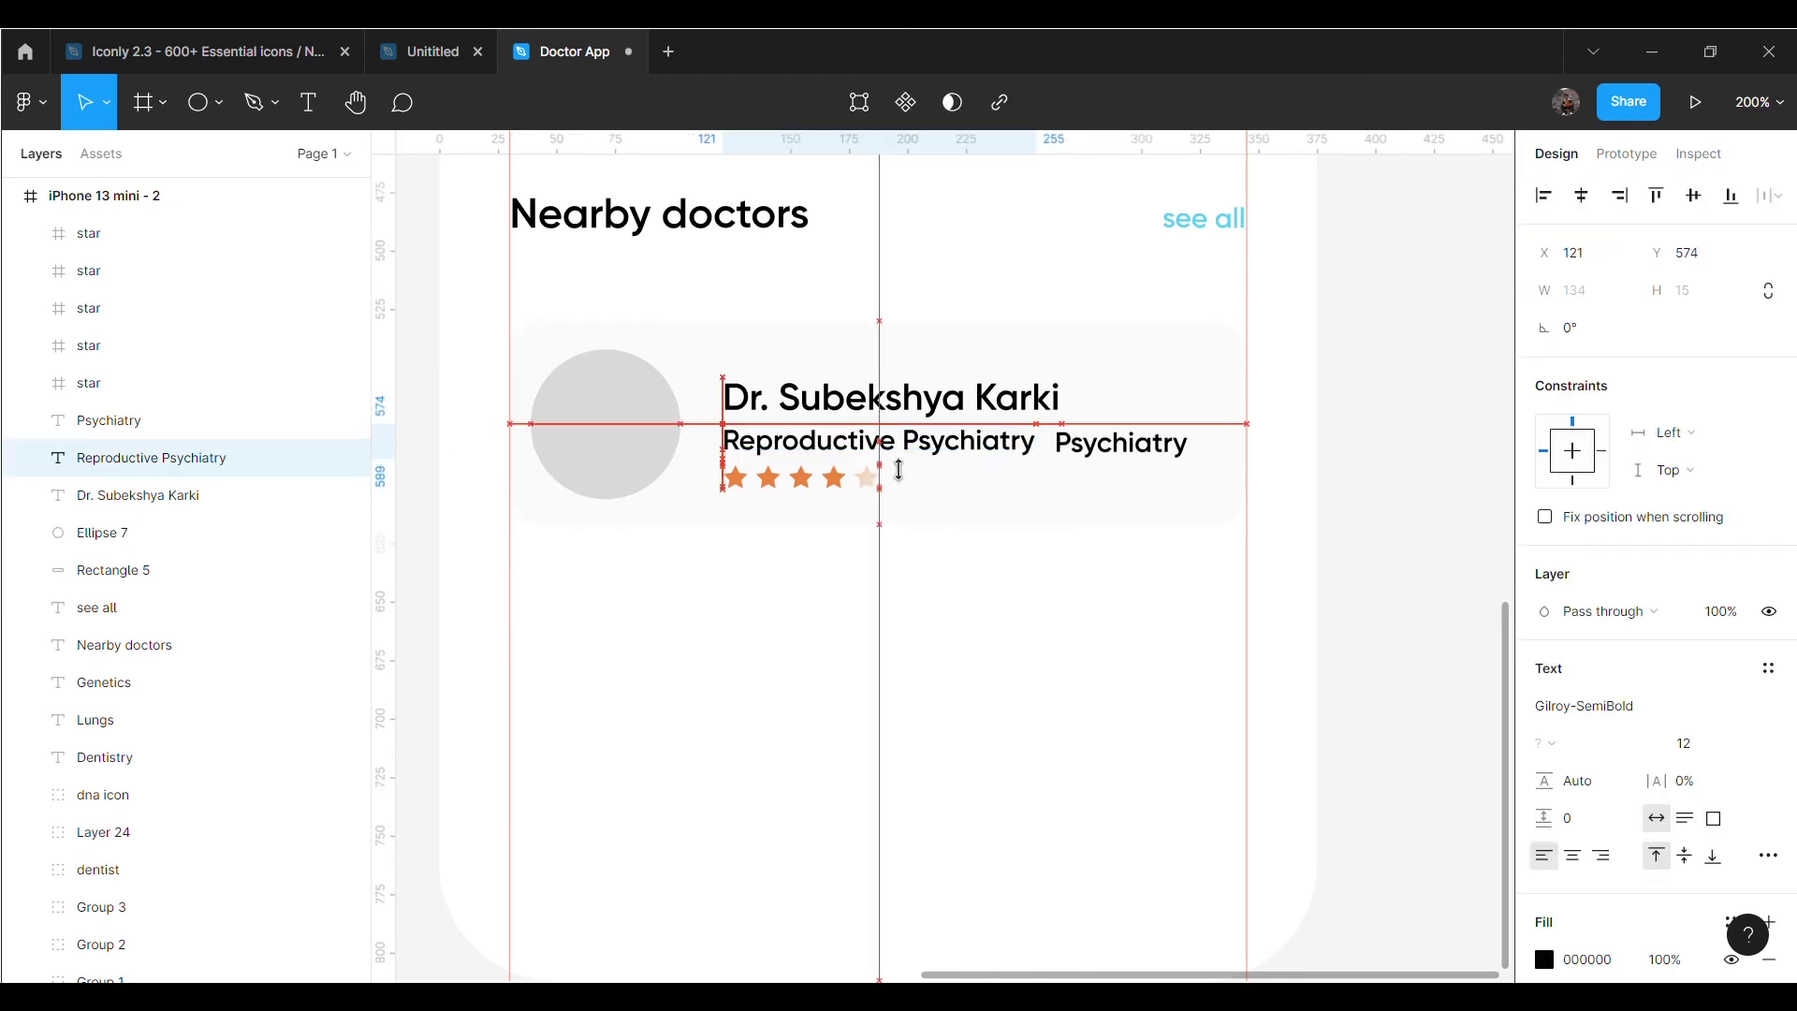
pyautogui.click(1392, 485)
# - Add a tiny black 3×3 dot between the two specialties and space Psychiatry right
pyautogui.click(218, 102)
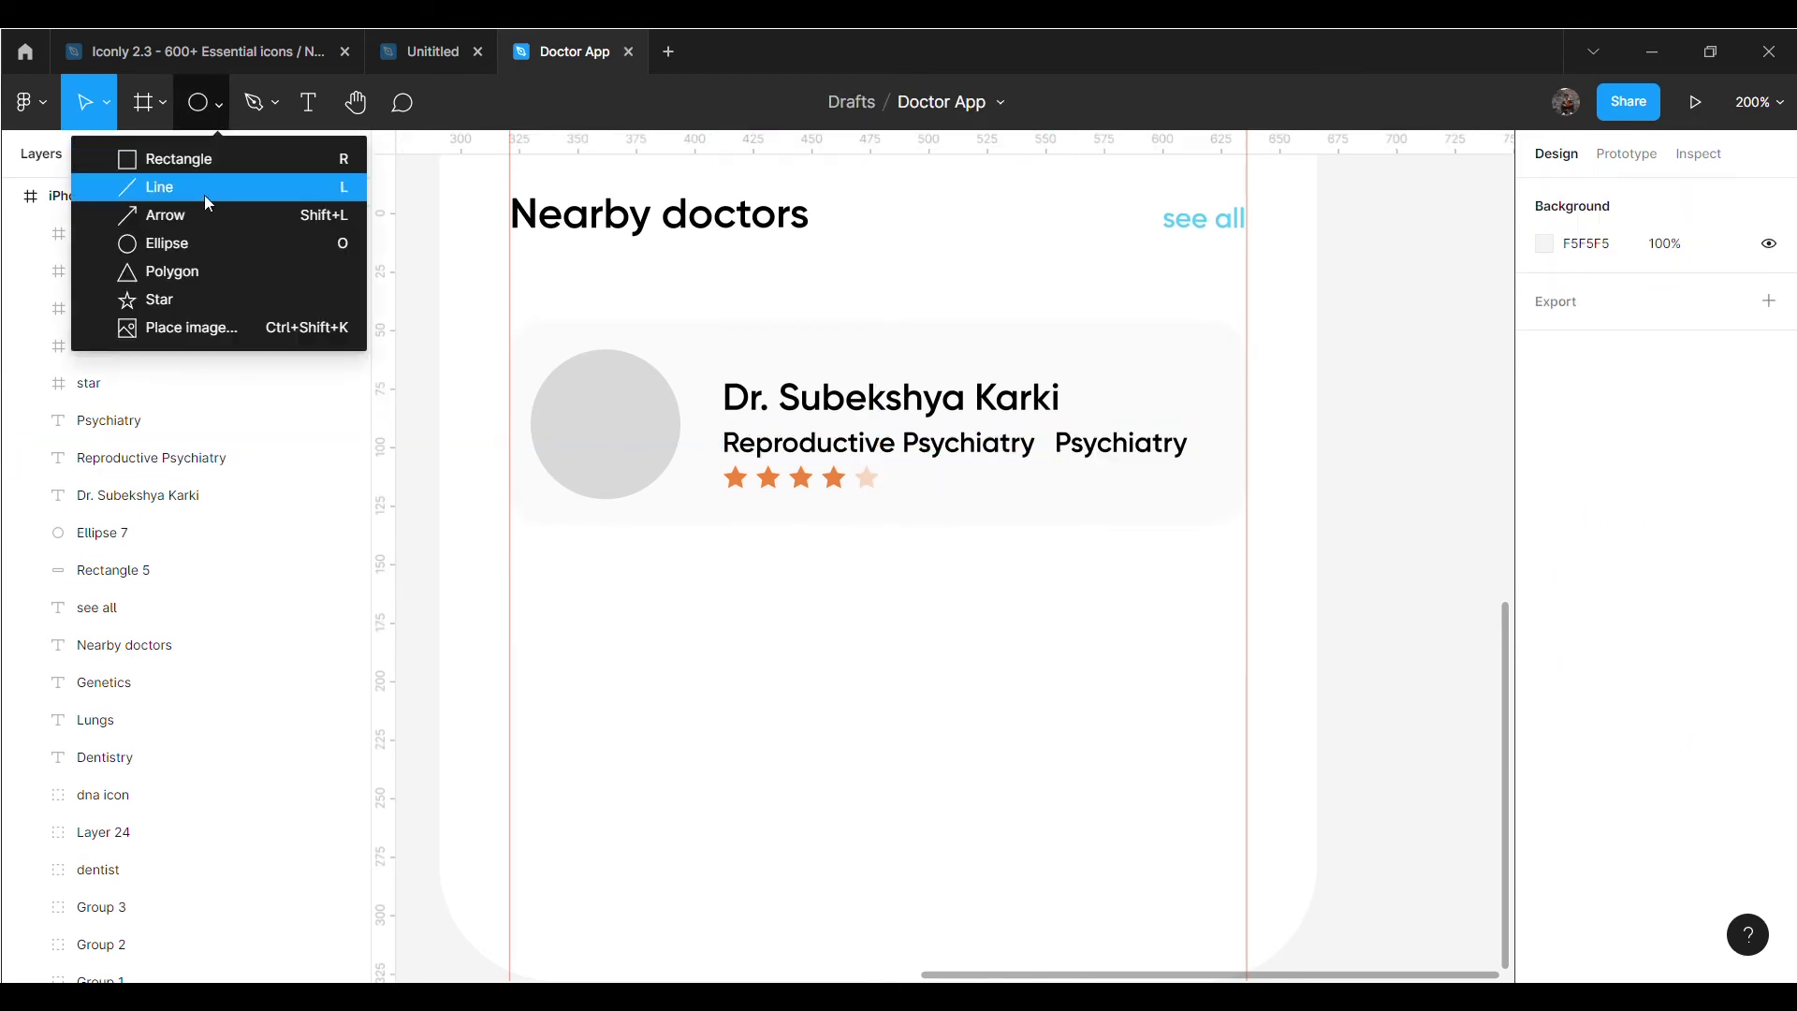
pyautogui.click(215, 221)
pyautogui.moveTo(1421, 510)
pyautogui.mouseDown()
pyautogui.moveTo(1429, 521)
pyautogui.moveTo(1054, 450)
pyautogui.mouseUp()
pyautogui.click(1545, 518)
pyautogui.click(1430, 523)
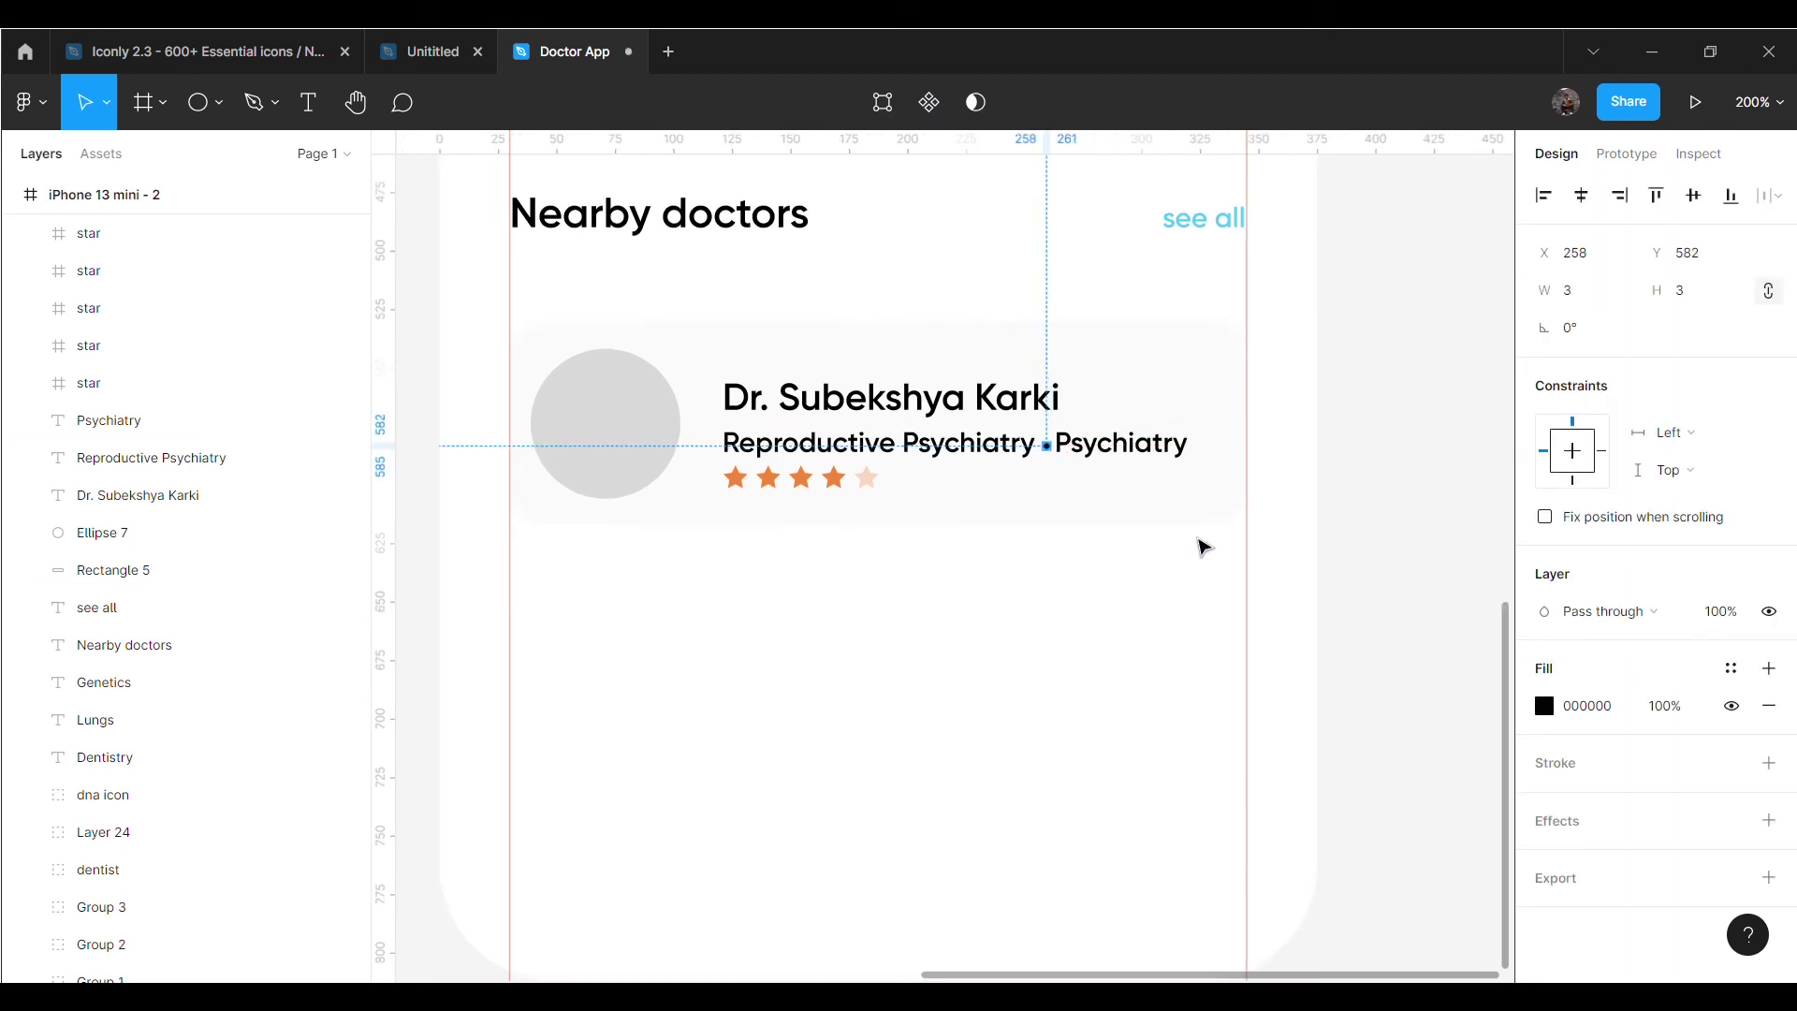
pyautogui.click(1409, 454)
pyautogui.click(1054, 458)
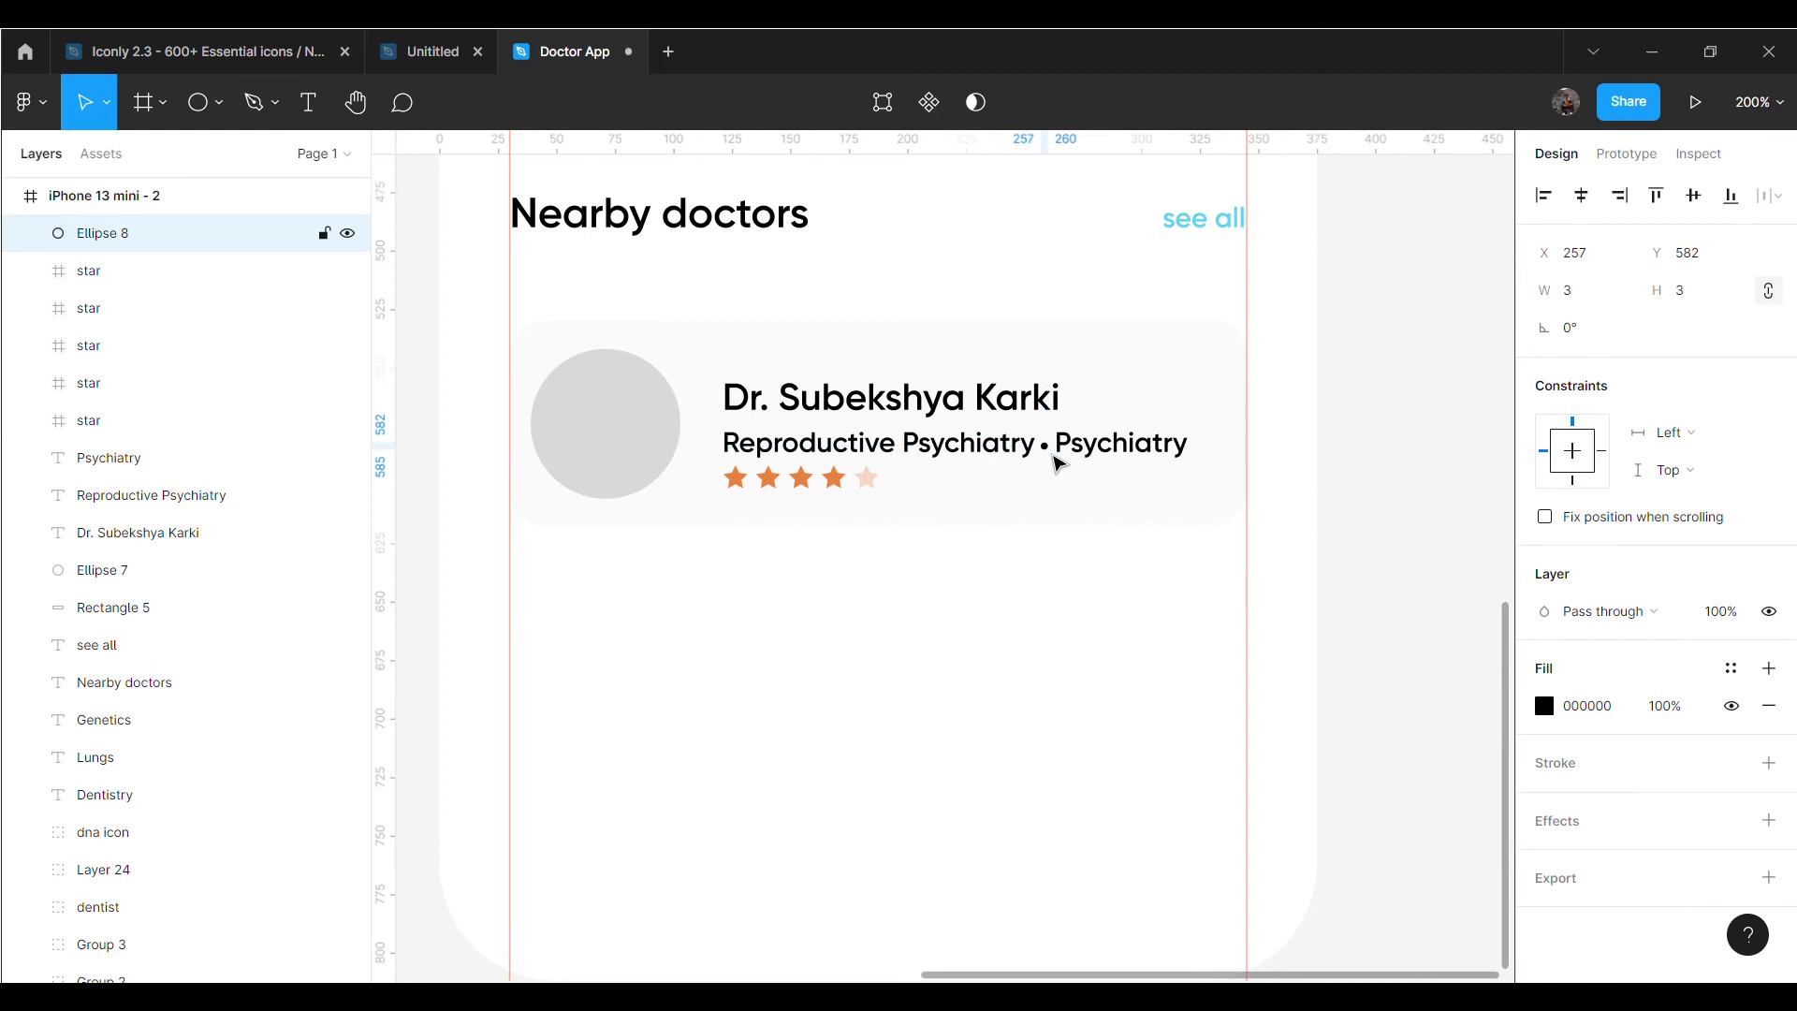
pyautogui.moveTo(1057, 462); pyautogui.dragTo(1063, 462)
pyautogui.click(1369, 497)
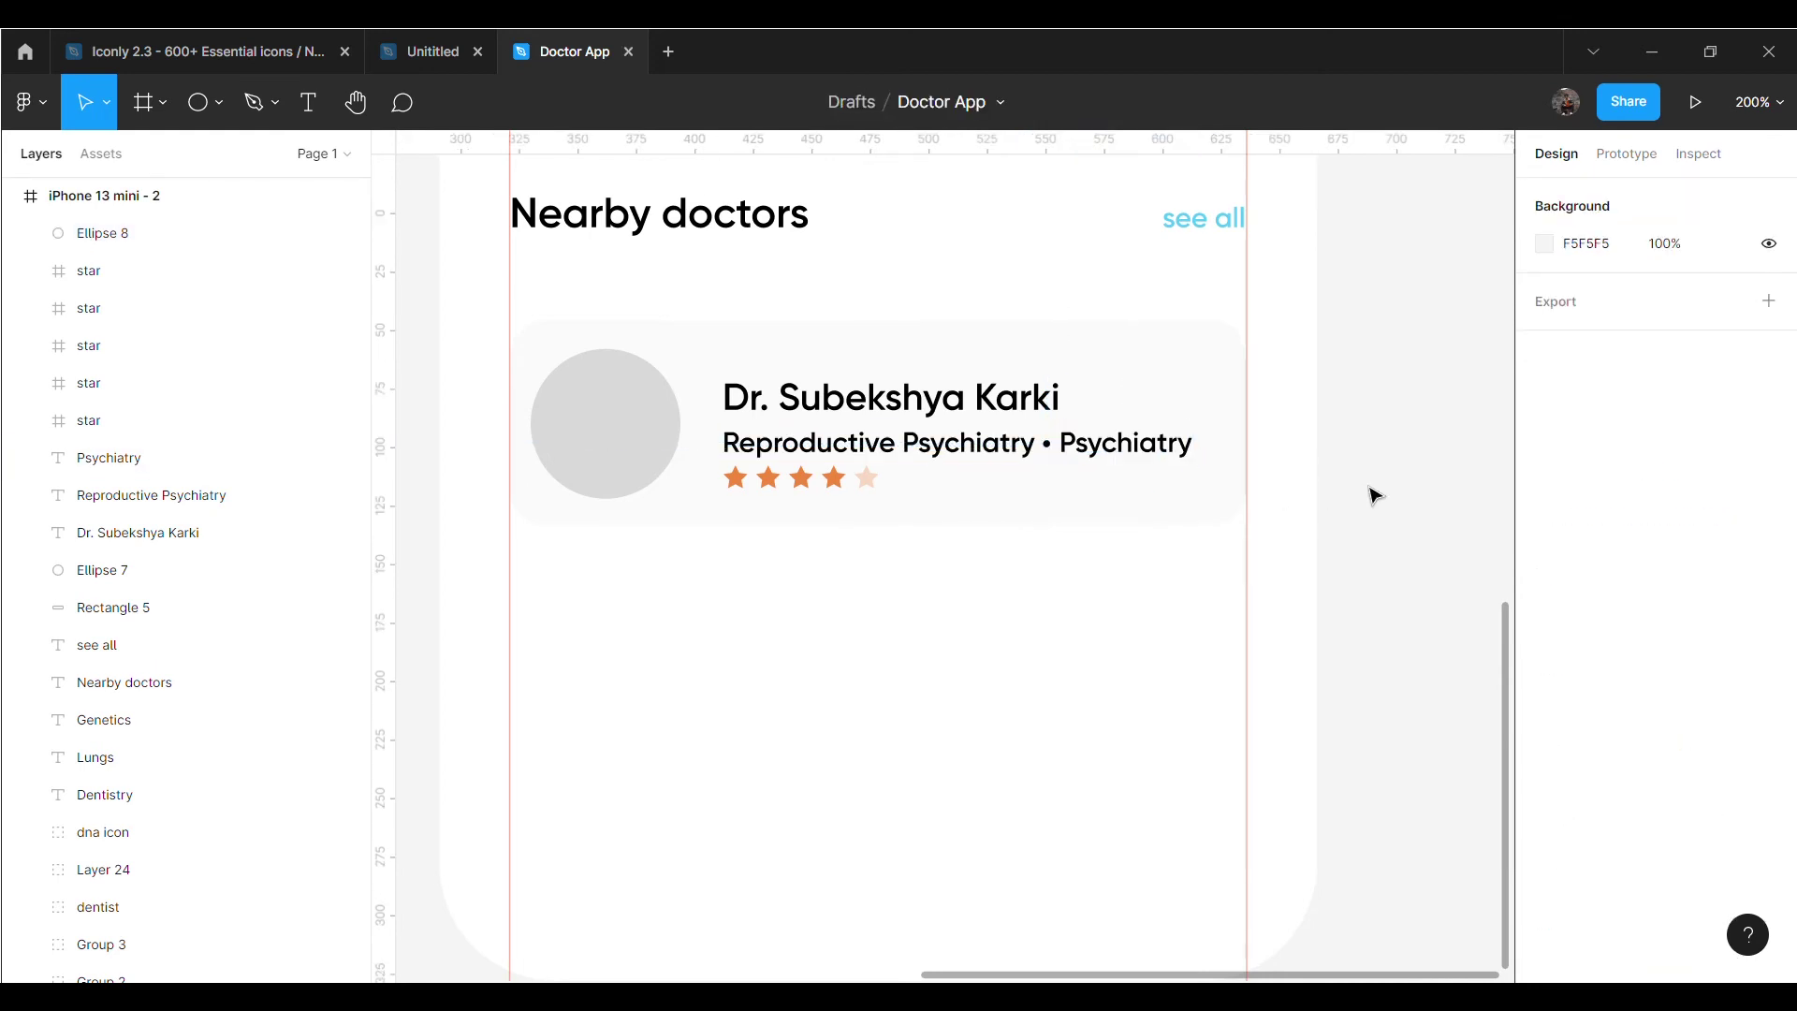
# - Add a '200 Reviews' text label on the canvas beside the card
pyautogui.click(308, 102)
pyautogui.click(1351, 555)
pyautogui.write('200 Reviews')
pyautogui.click(1385, 603)
pyautogui.hscroll(2, 1384, 604)
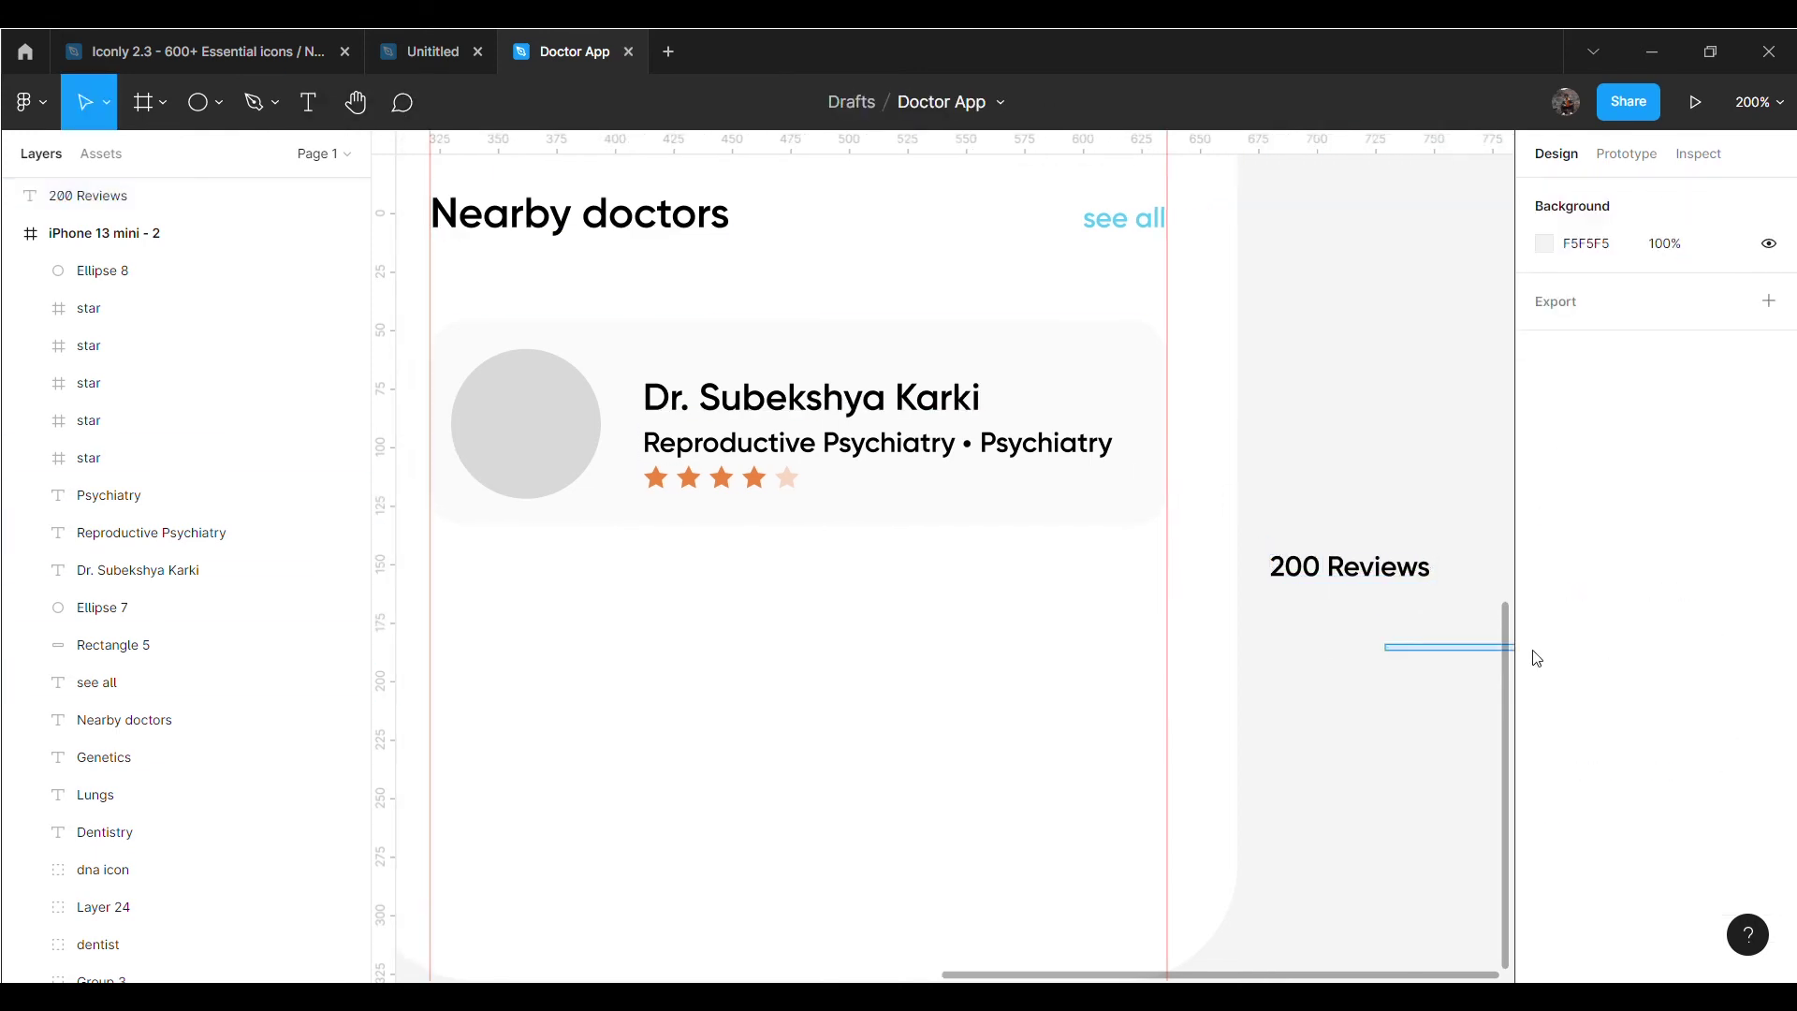
pyautogui.hscroll(2, 1404, 646)
# - Correct the label to '220 Reviews' and set its font size to 8
pyautogui.click(1269, 567)
pyautogui.press('BackSpace')
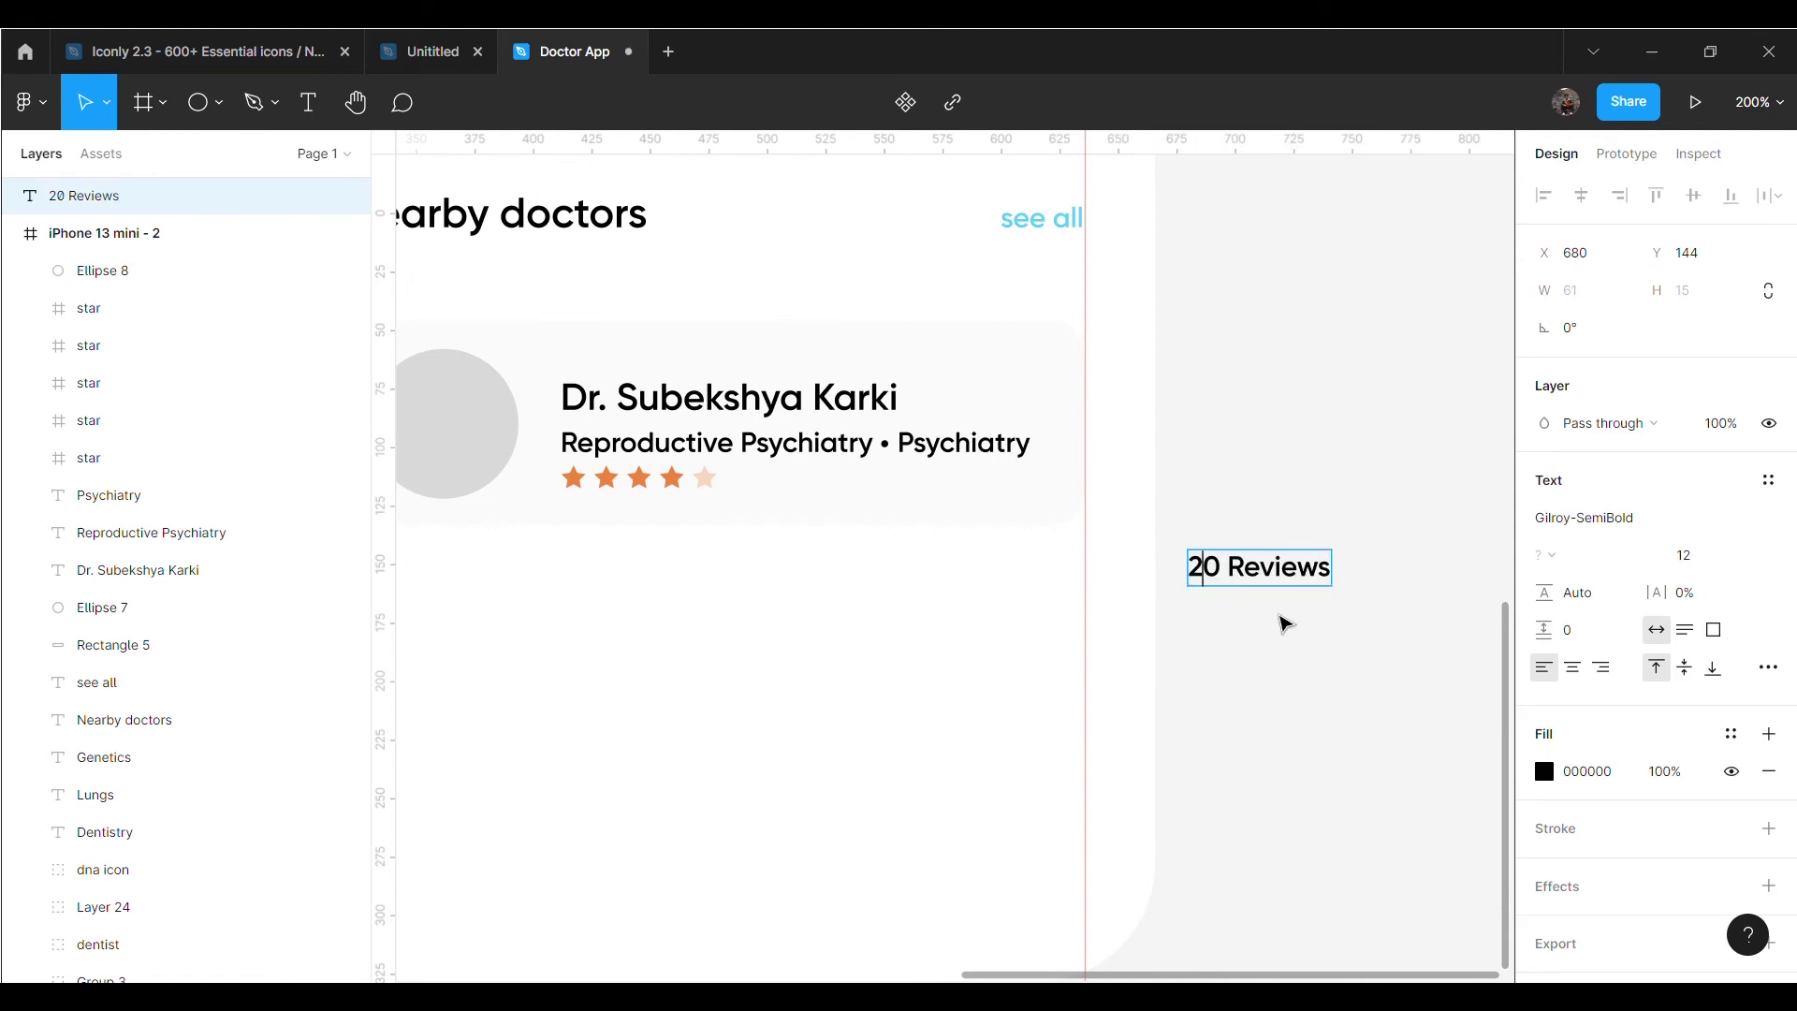
pyautogui.write('2')
pyautogui.press('Escape')
pyautogui.click(1696, 558)
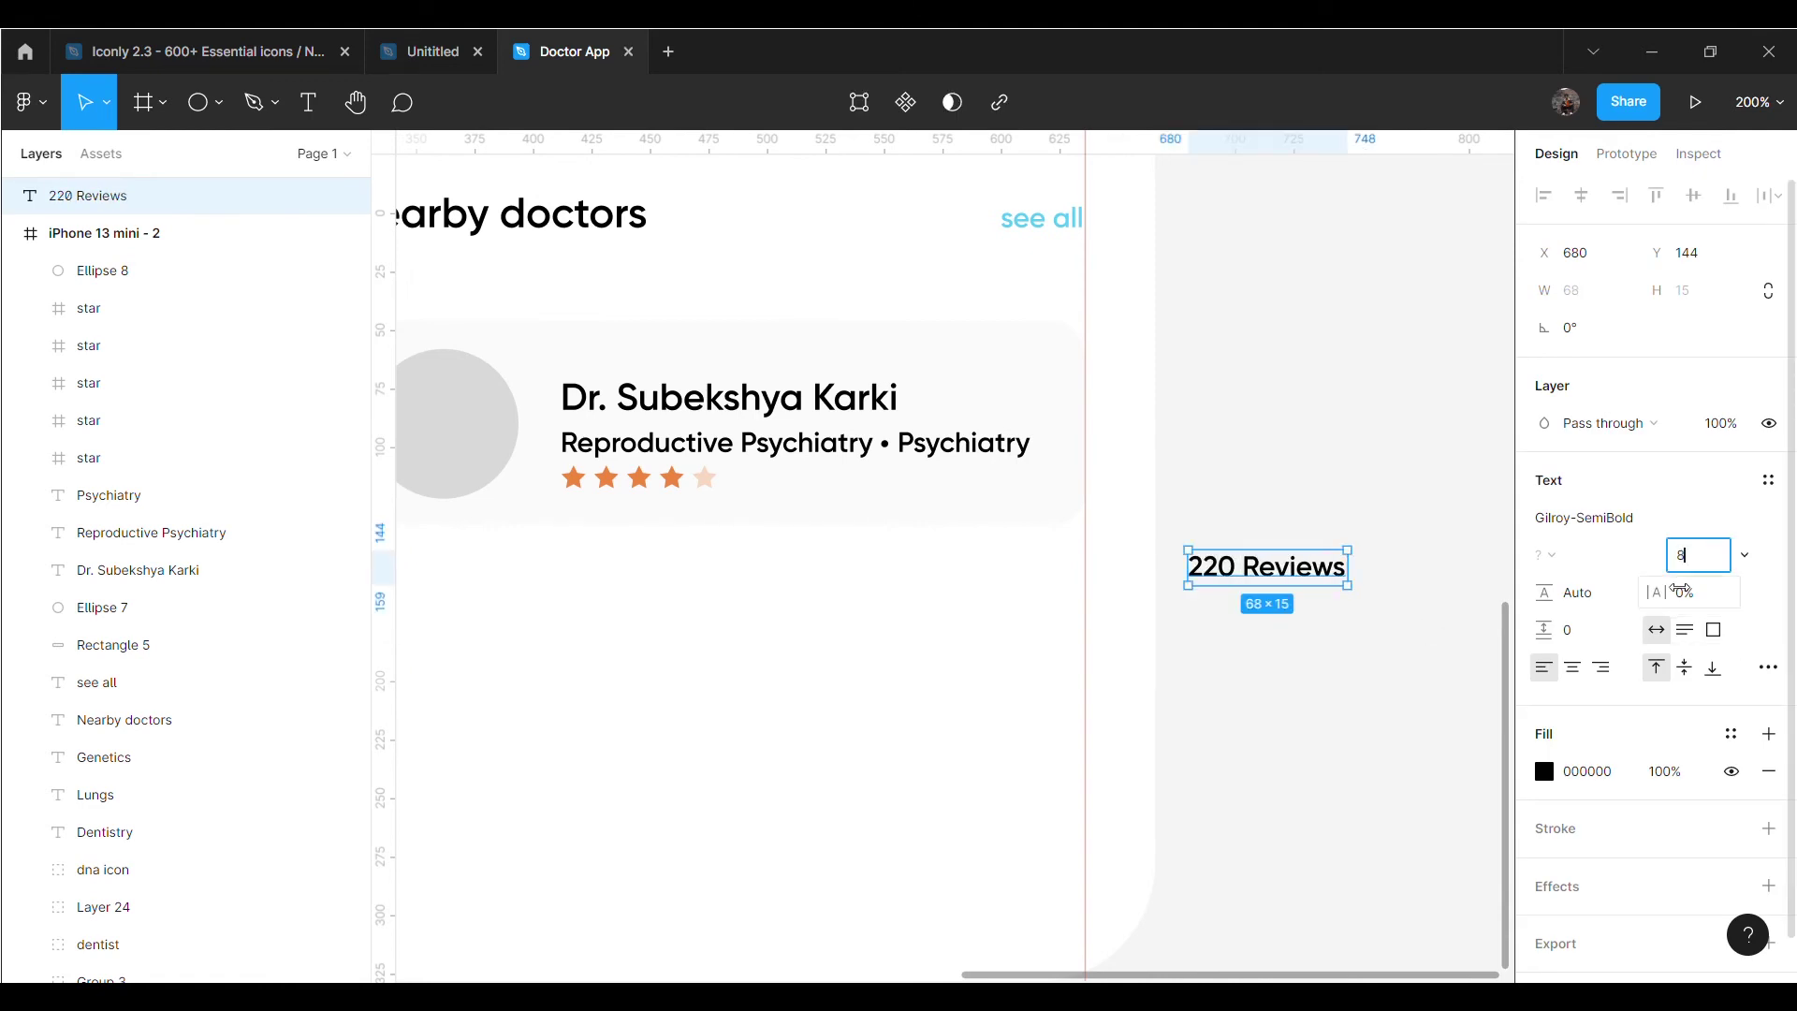
pyautogui.press('Return')
# - Colour the 220 Reviews label blue #2F80ED and place it after the star rating
pyautogui.click(1348, 682)
pyautogui.click(1276, 573)
pyautogui.click(1544, 771)
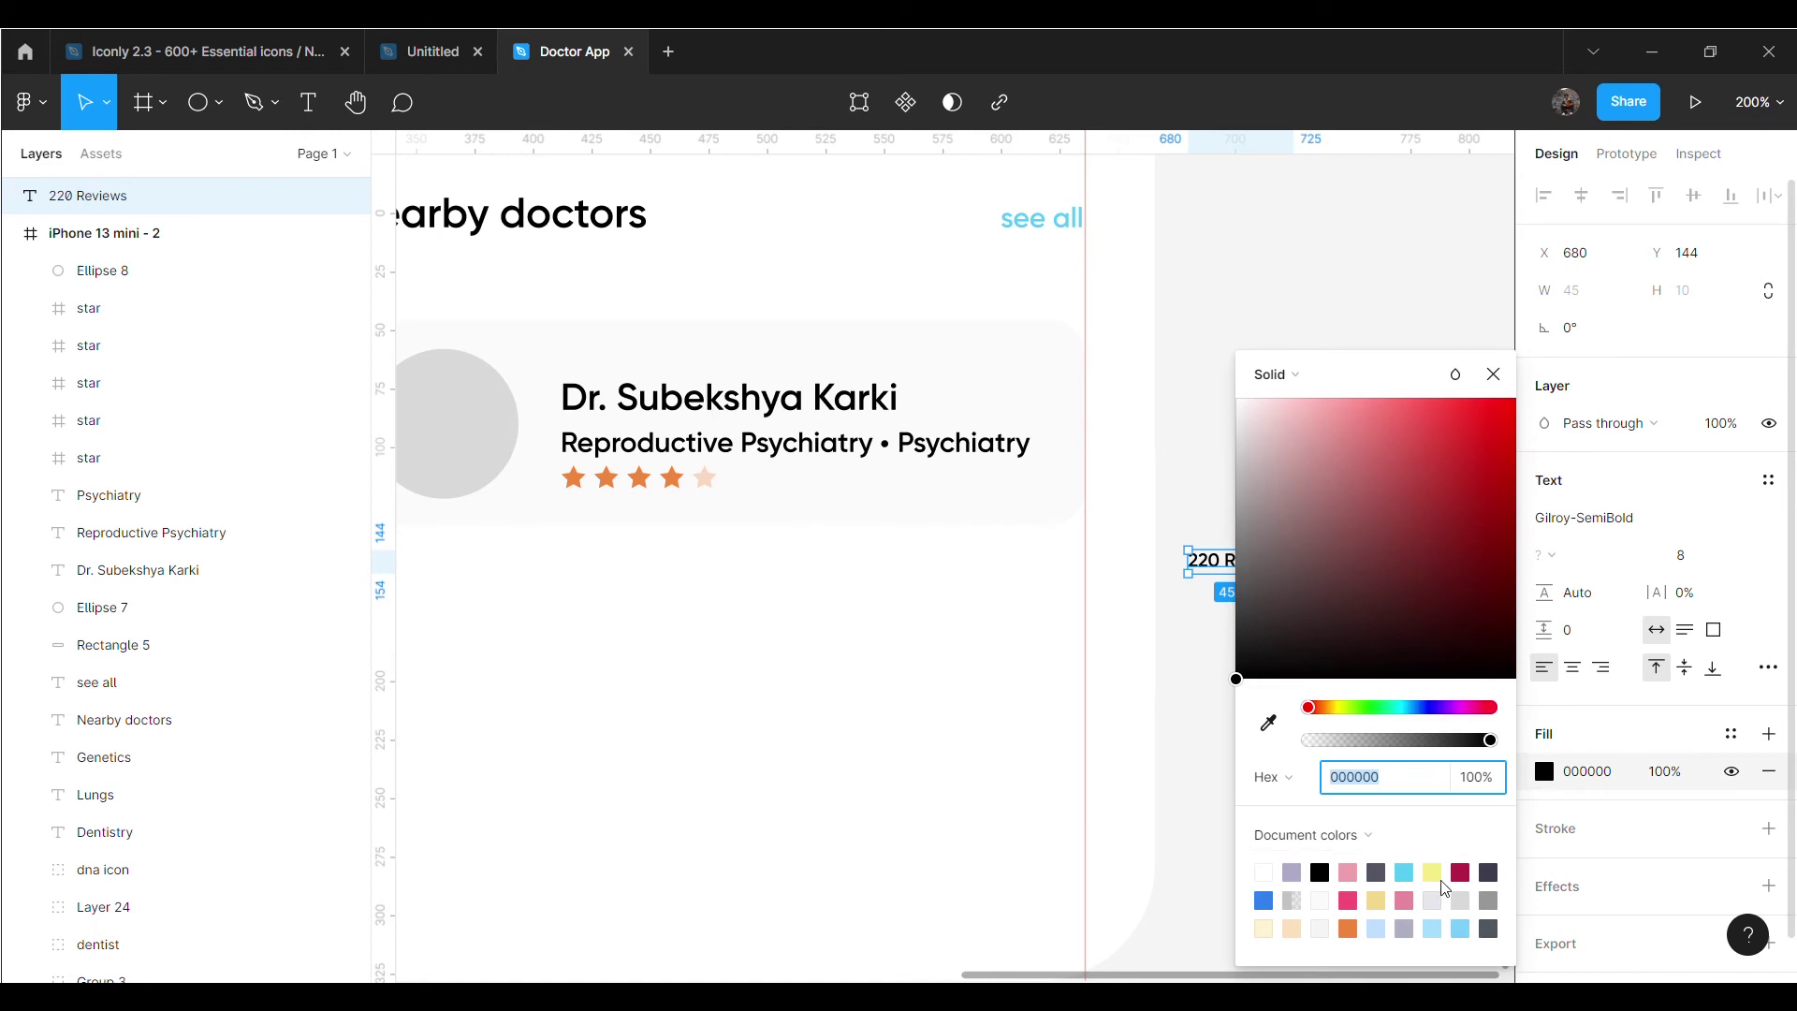
pyautogui.click(1263, 901)
pyautogui.click(1287, 627)
pyautogui.moveTo(1208, 560); pyautogui.dragTo(816, 506)
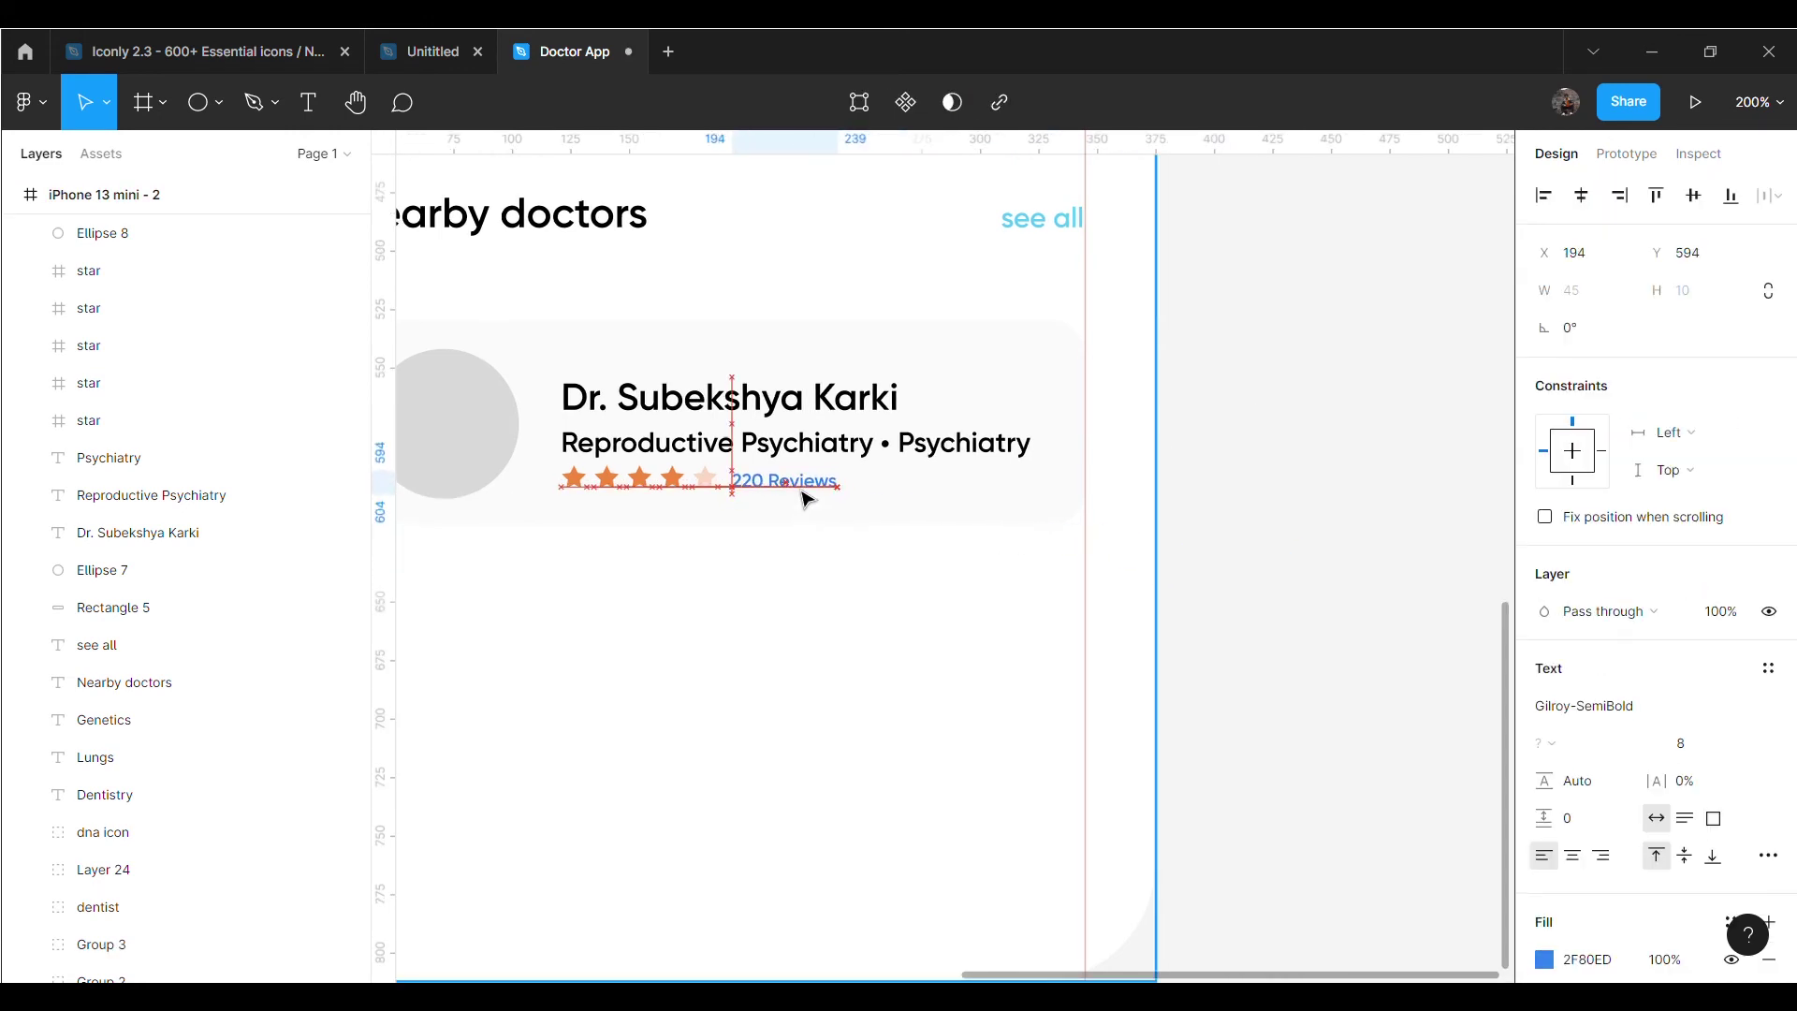
pyautogui.click(1307, 543)
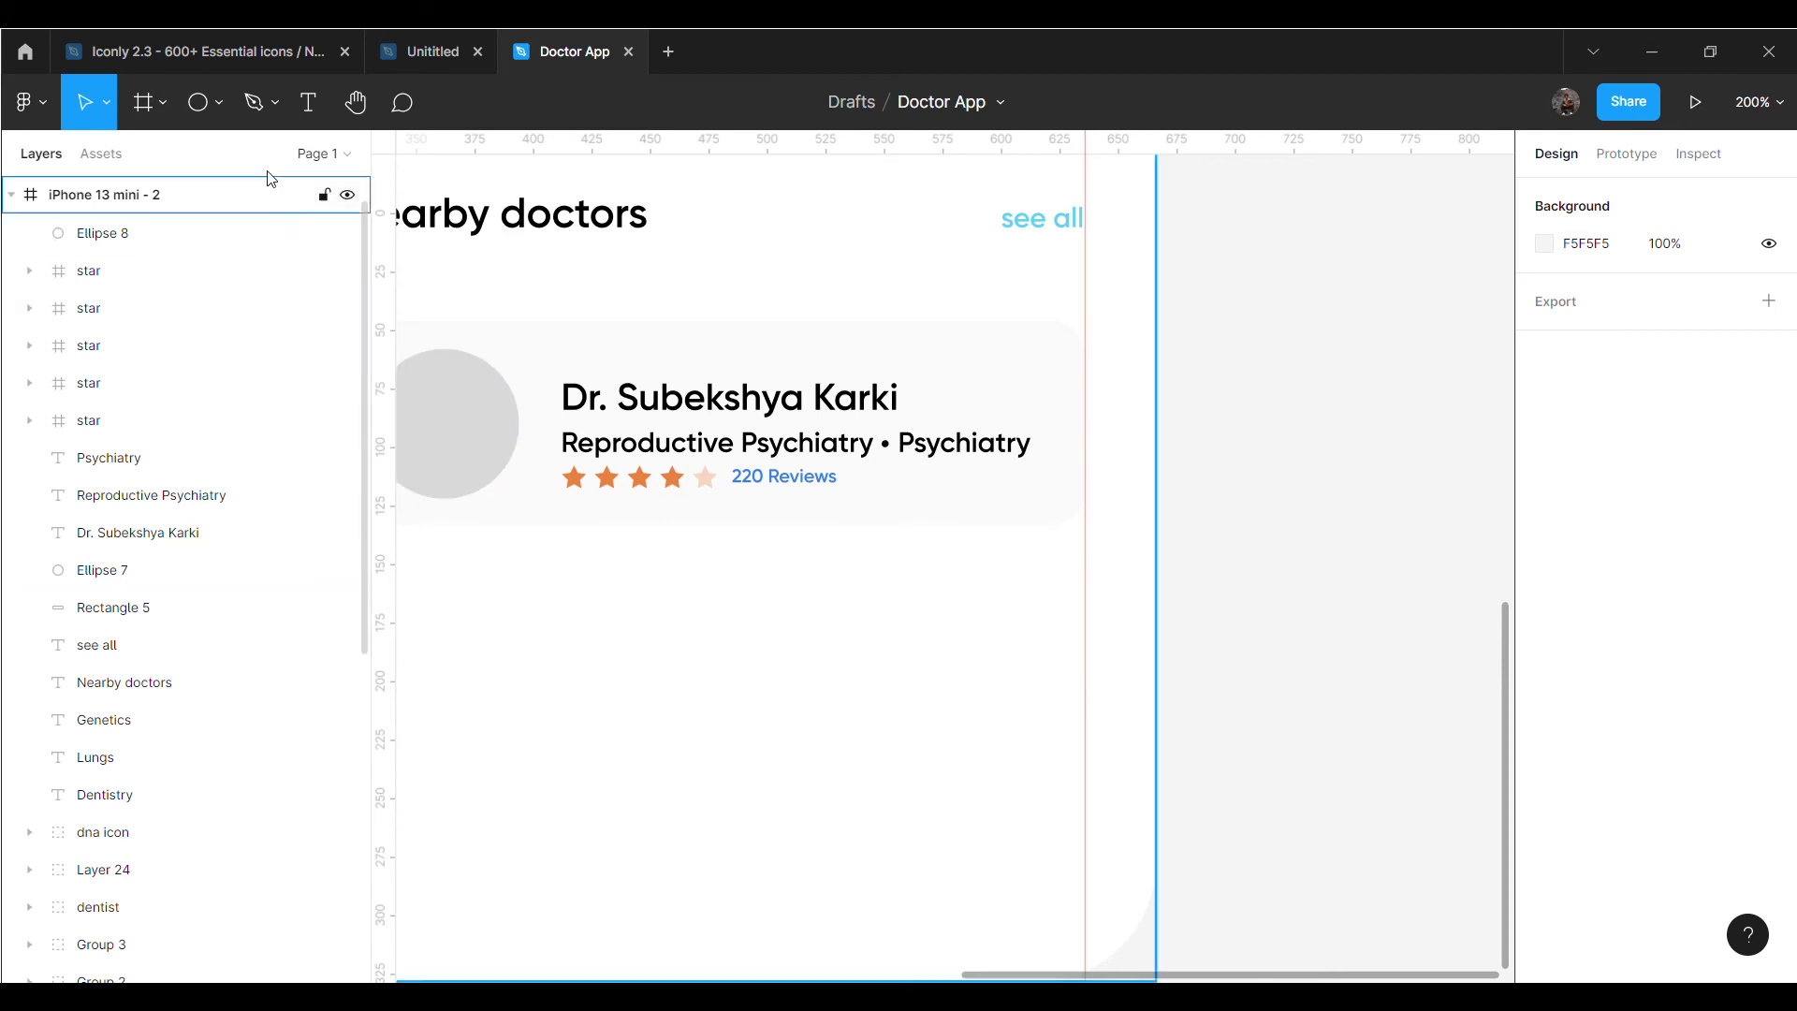
# - Draw a tiny ellipse dot and fill it black
pyautogui.click(218, 102)
pyautogui.click(227, 239)
pyautogui.click(1265, 482)
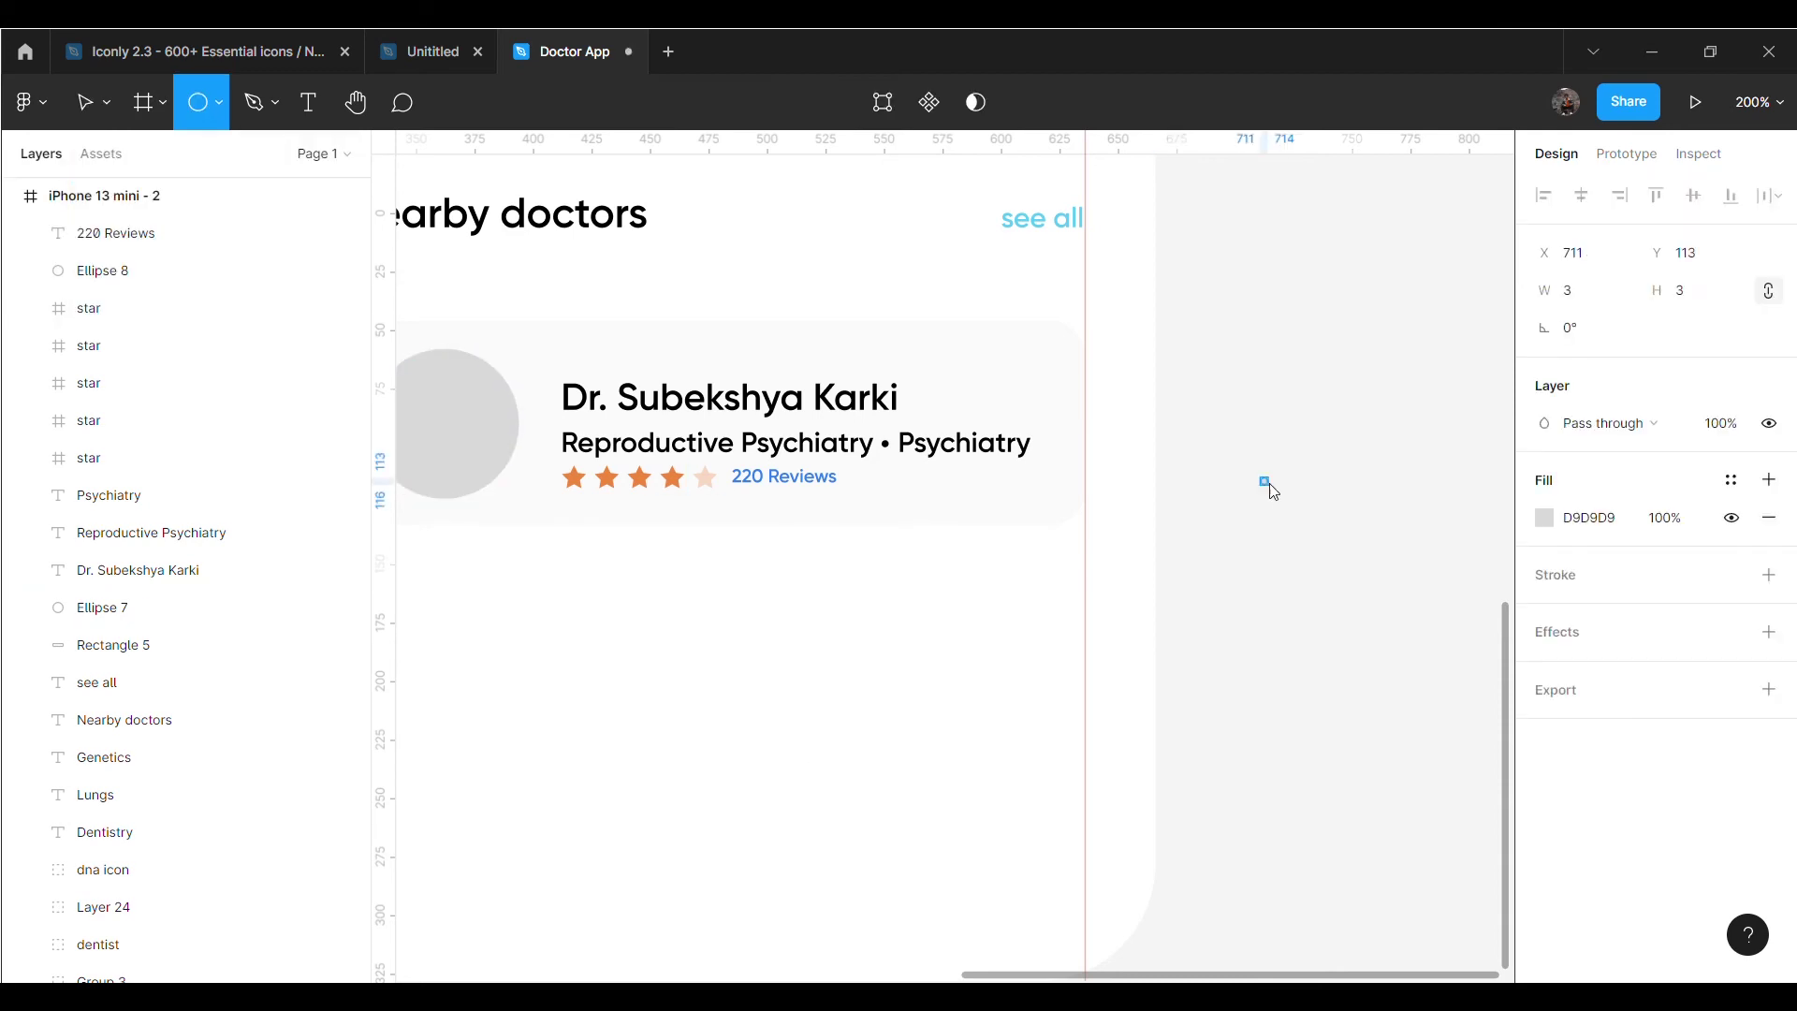
pyautogui.click(1266, 483)
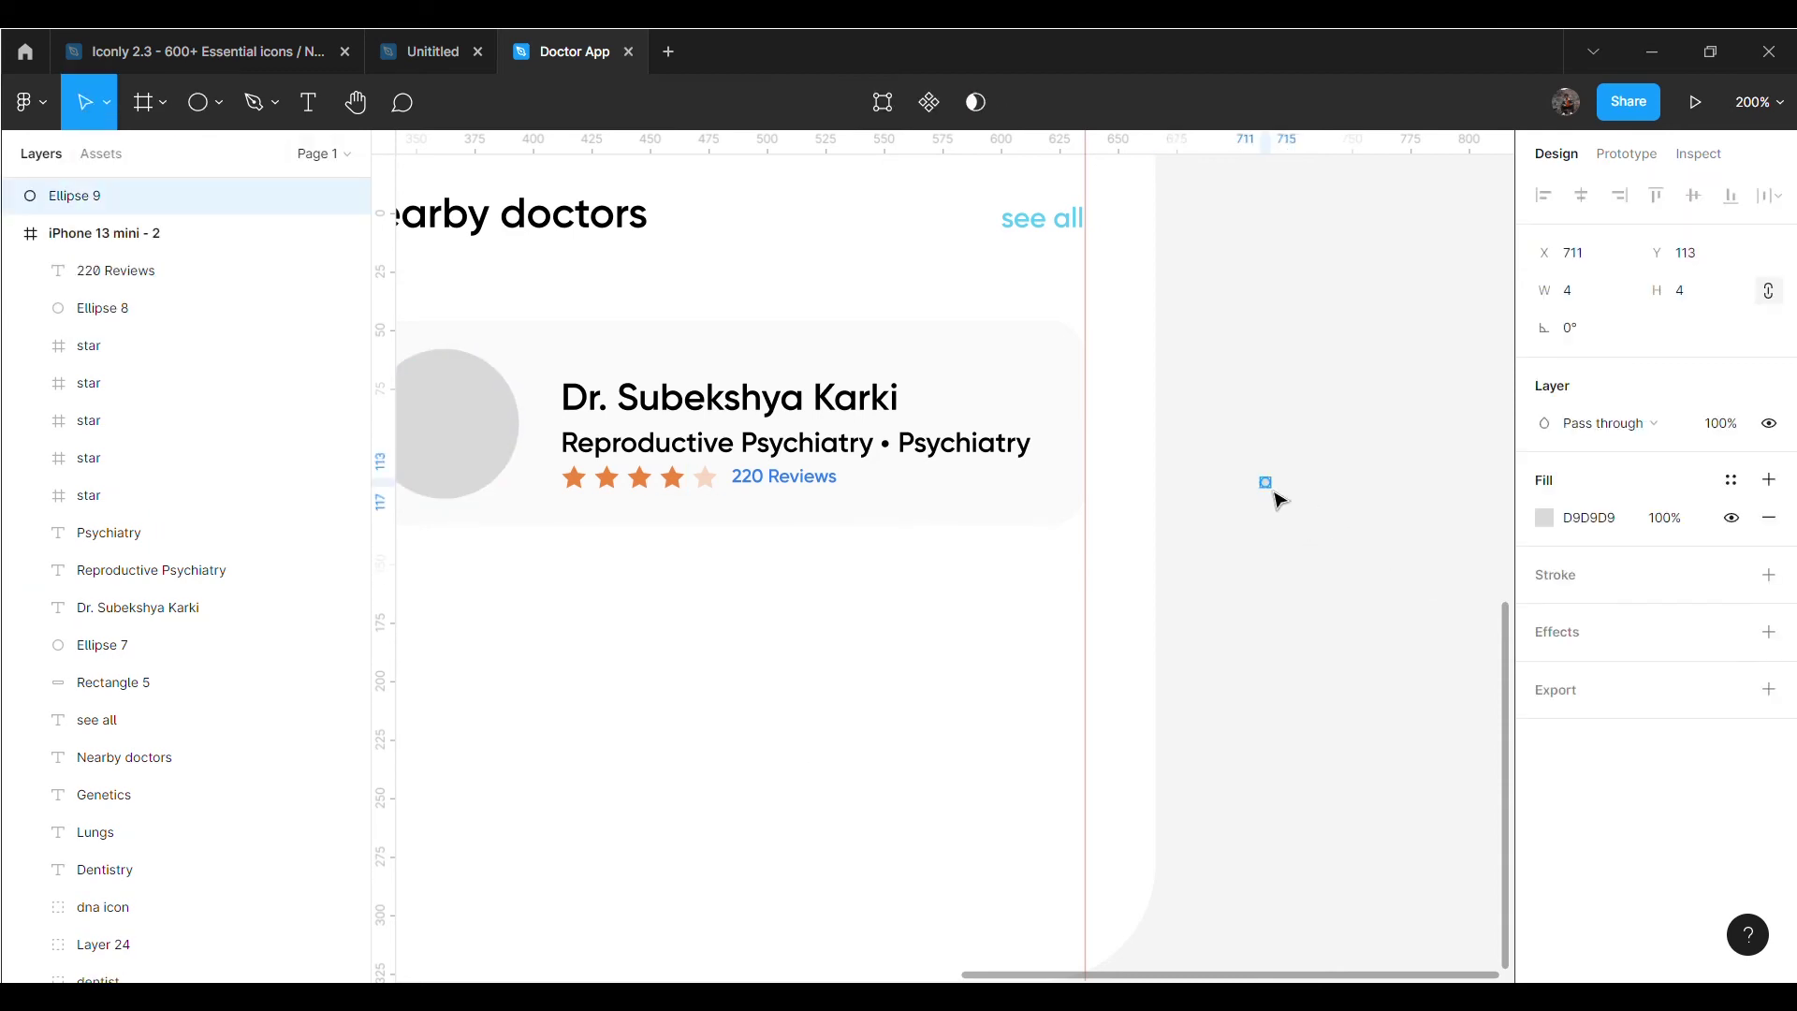
pyautogui.click(1544, 518)
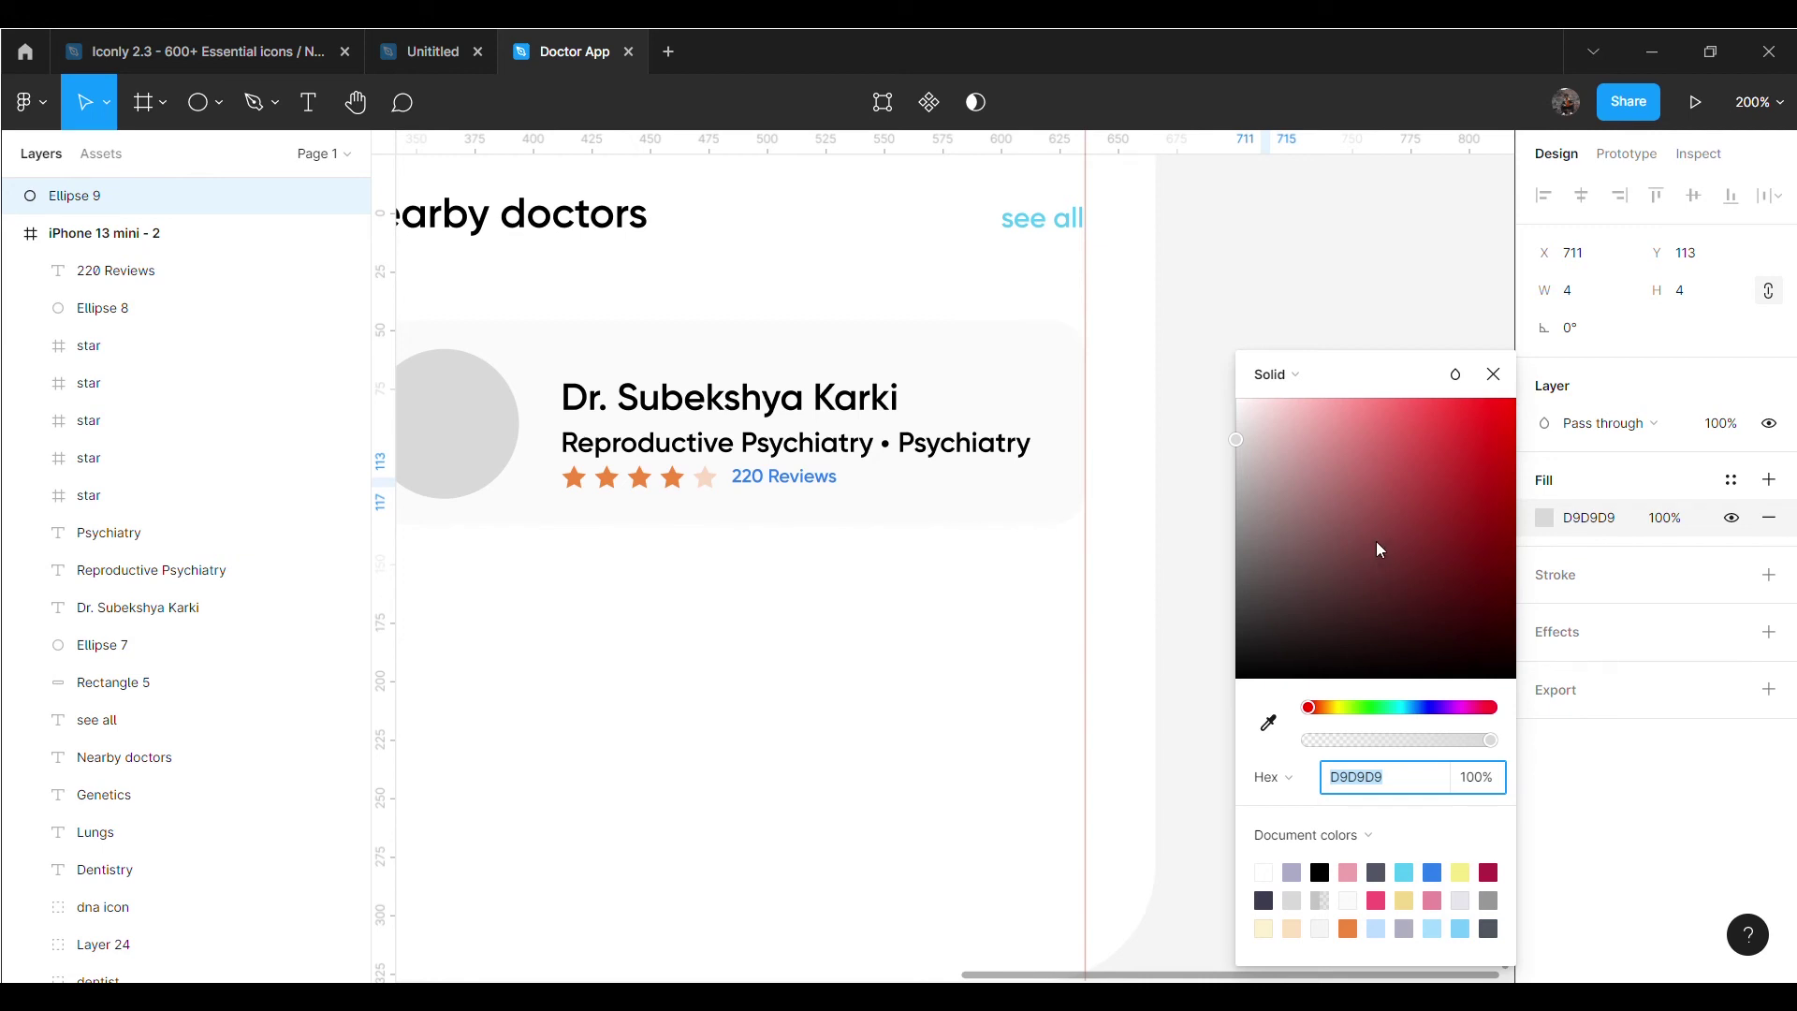
pyautogui.moveTo(1354, 496); pyautogui.dragTo(1516, 646)
pyautogui.click(1479, 302)
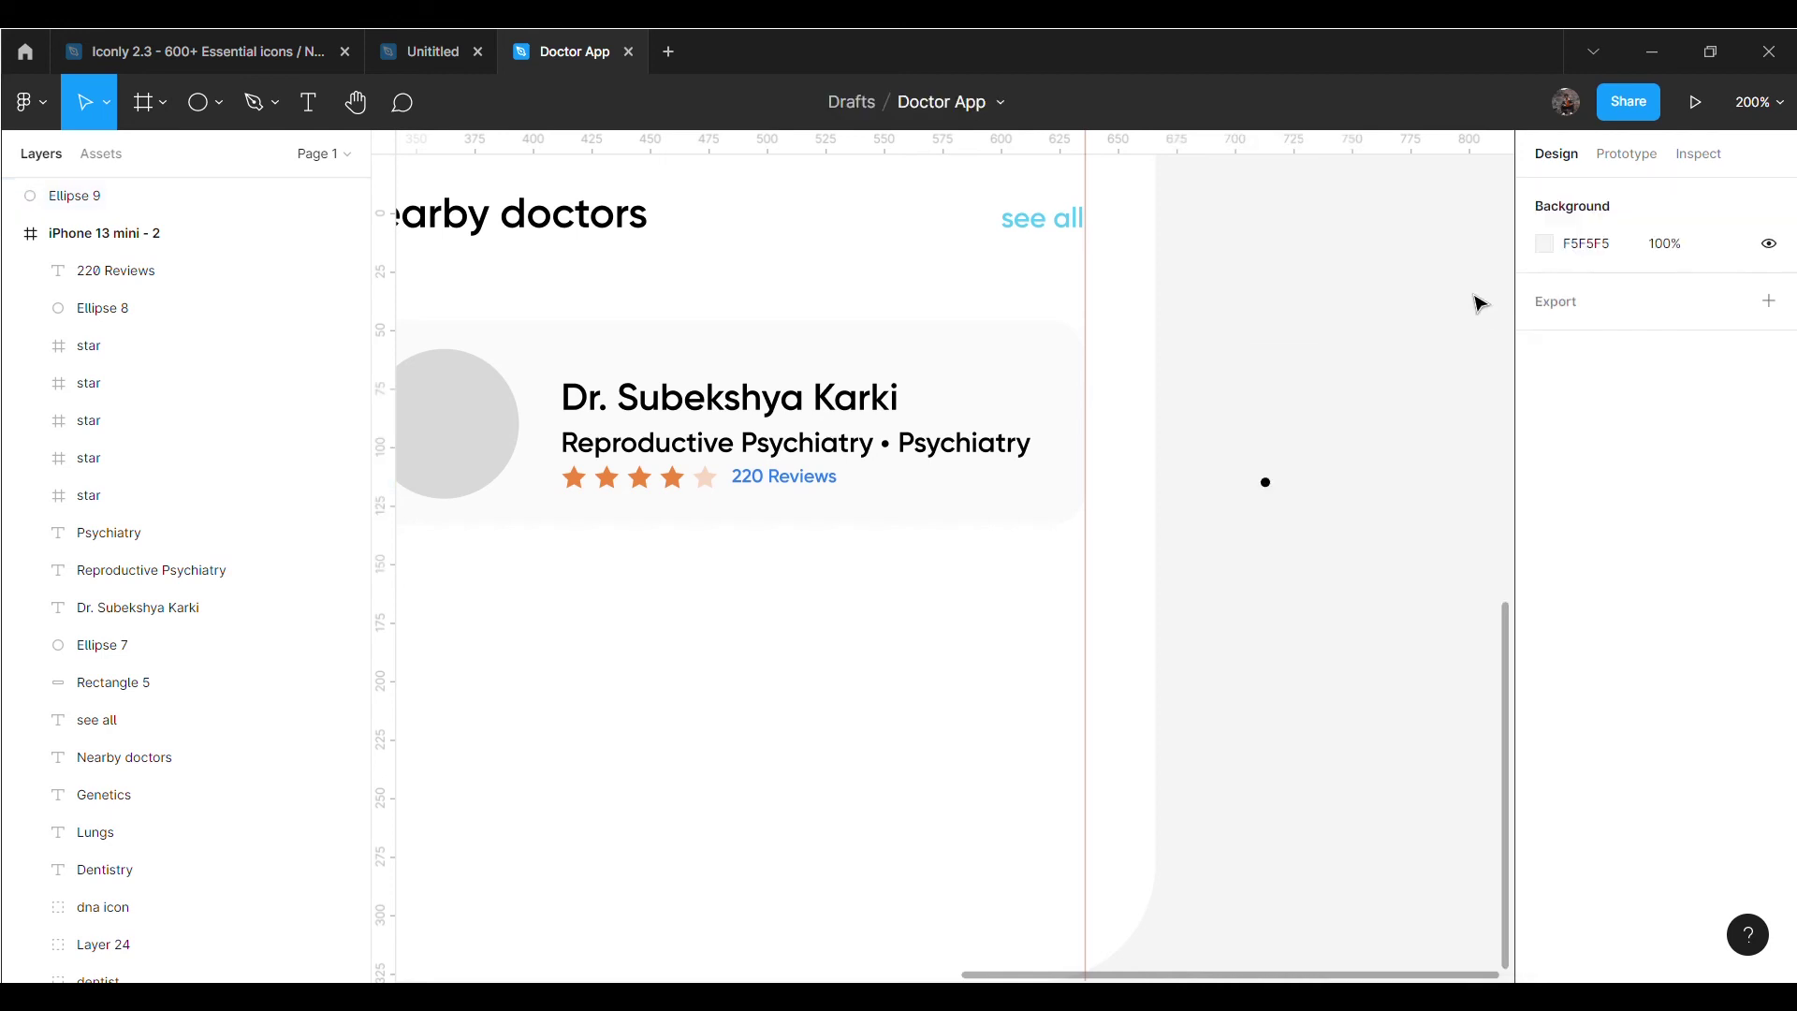
# - Move the black dot into the card right after '220 Reviews' and nudge it into line
pyautogui.click(1265, 485)
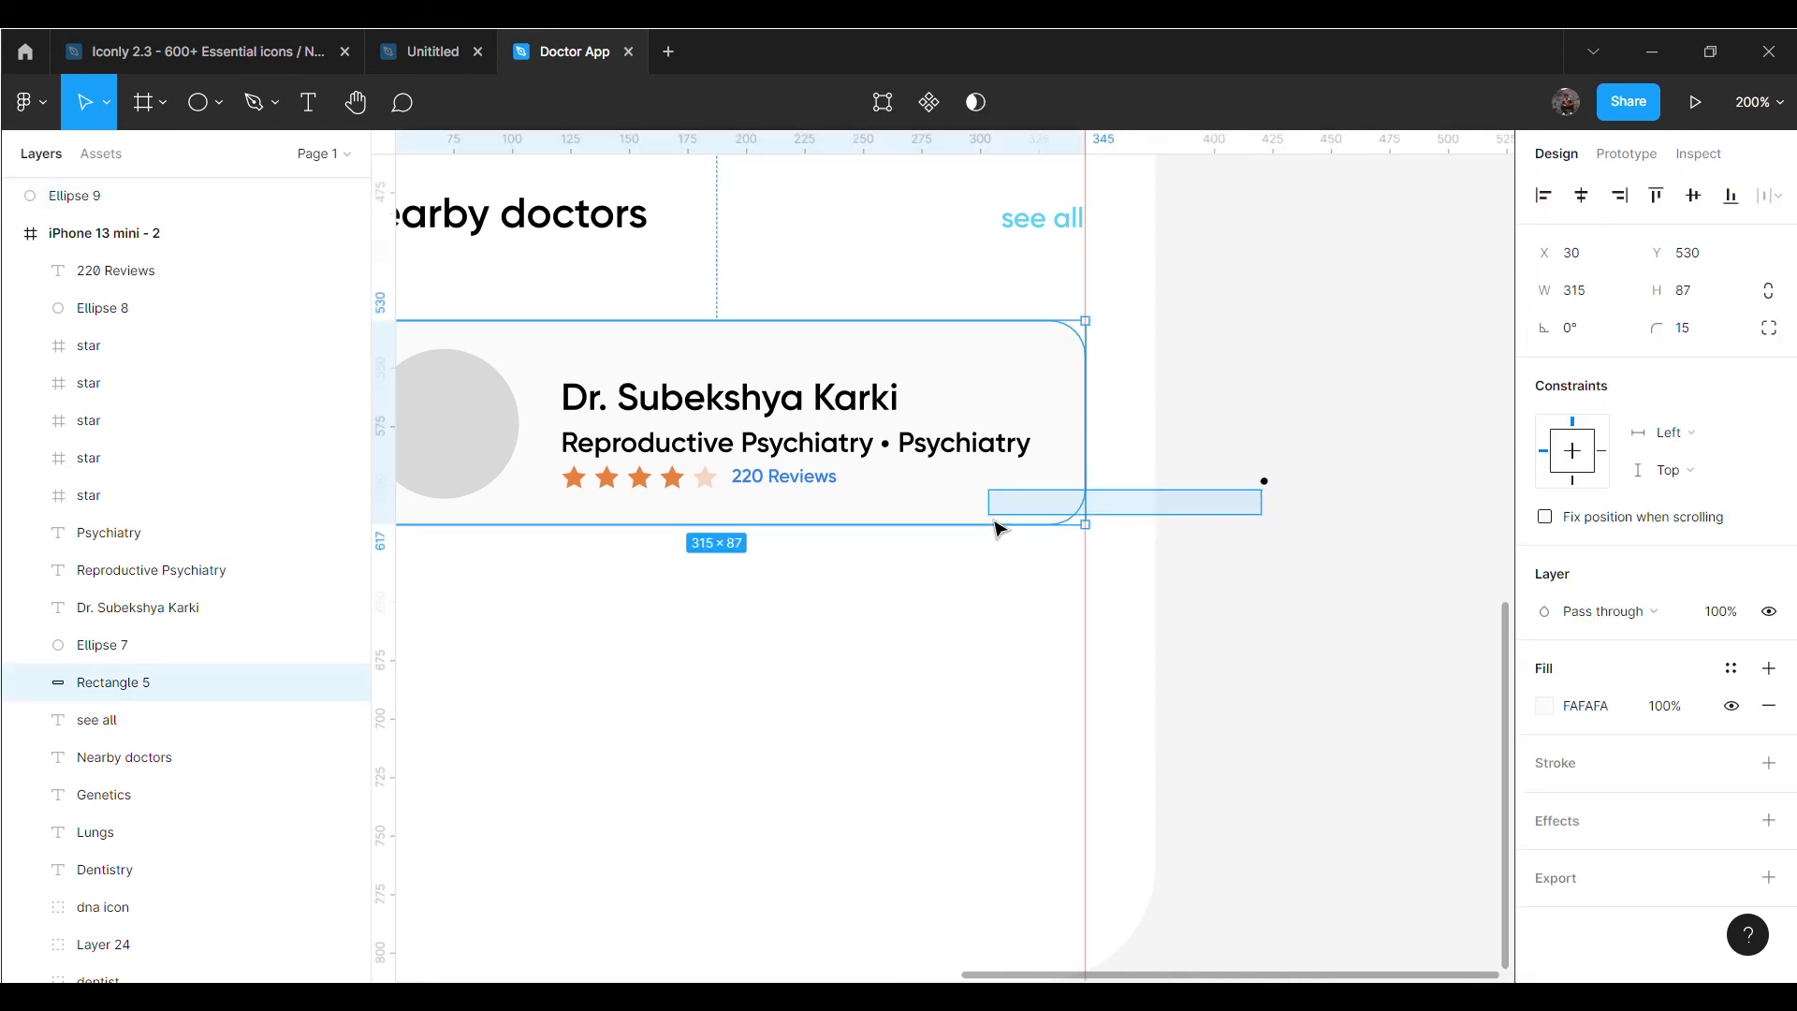
pyautogui.moveTo(1265, 484)
pyautogui.mouseDown()
pyautogui.moveTo(1019, 512)
pyautogui.moveTo(811, 493)
pyautogui.mouseUp()
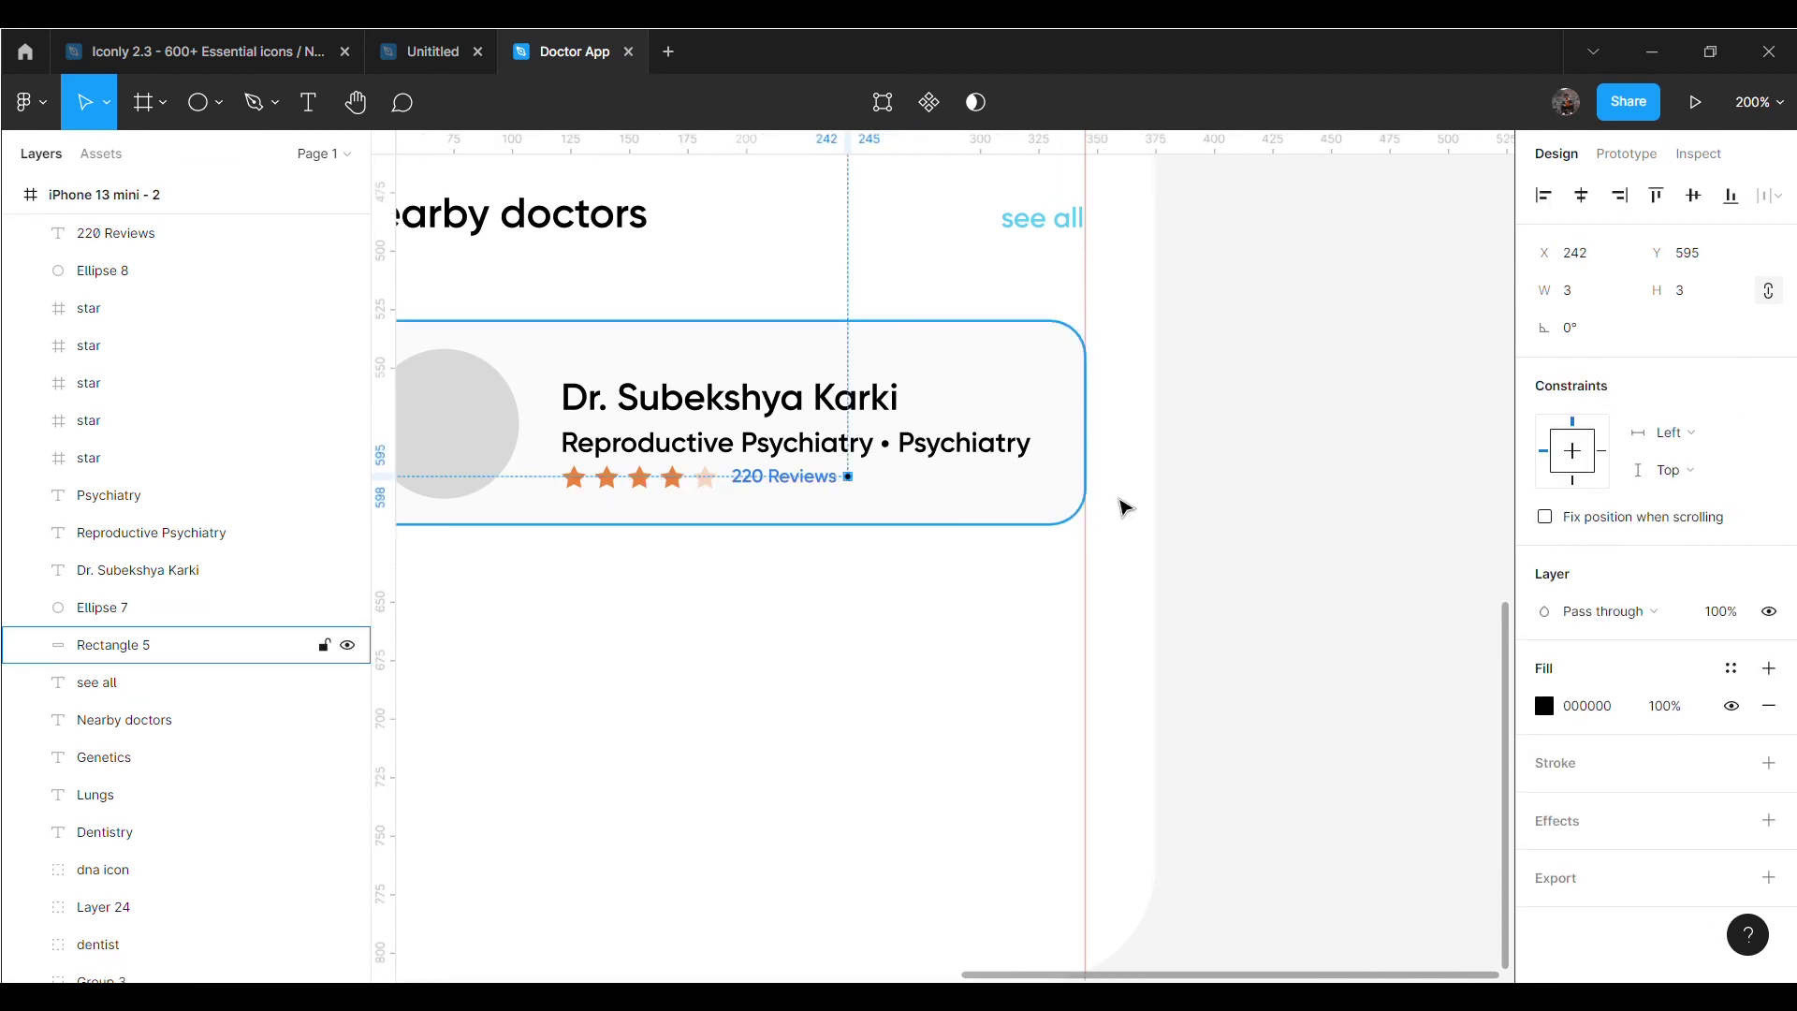
pyautogui.click(1327, 501)
pyautogui.click(854, 496)
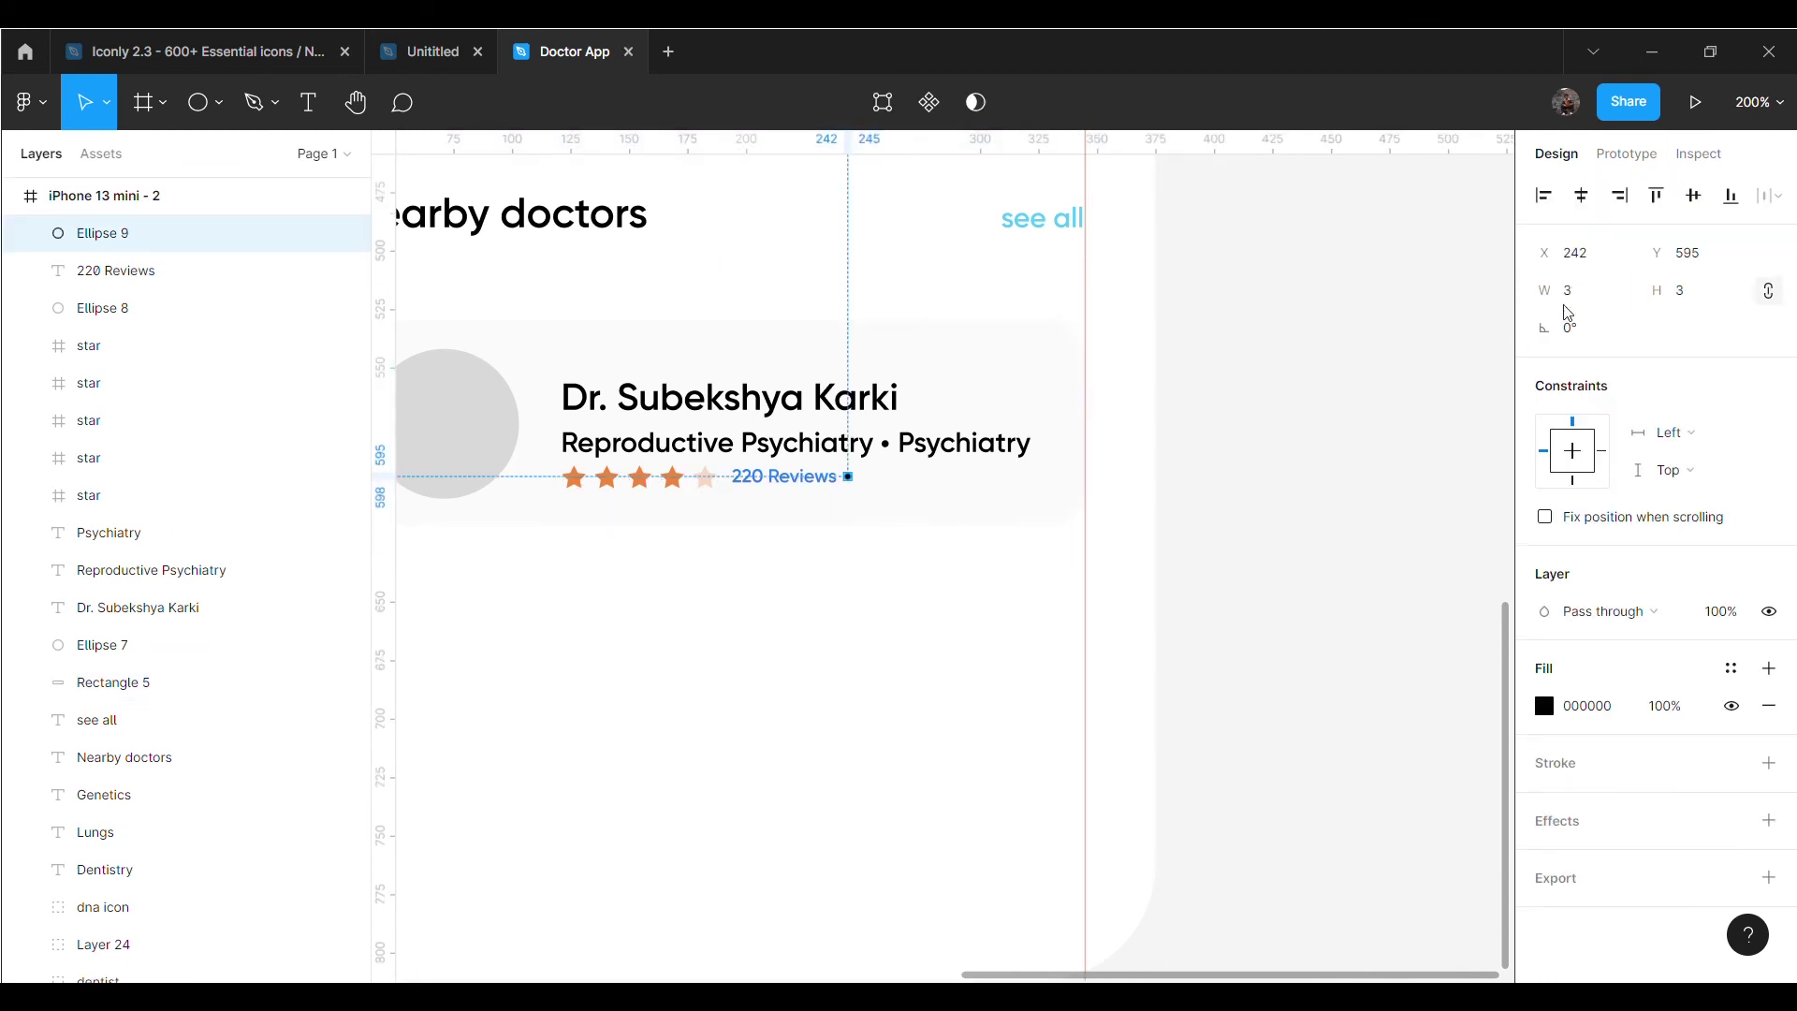
pyautogui.click(1161, 510)
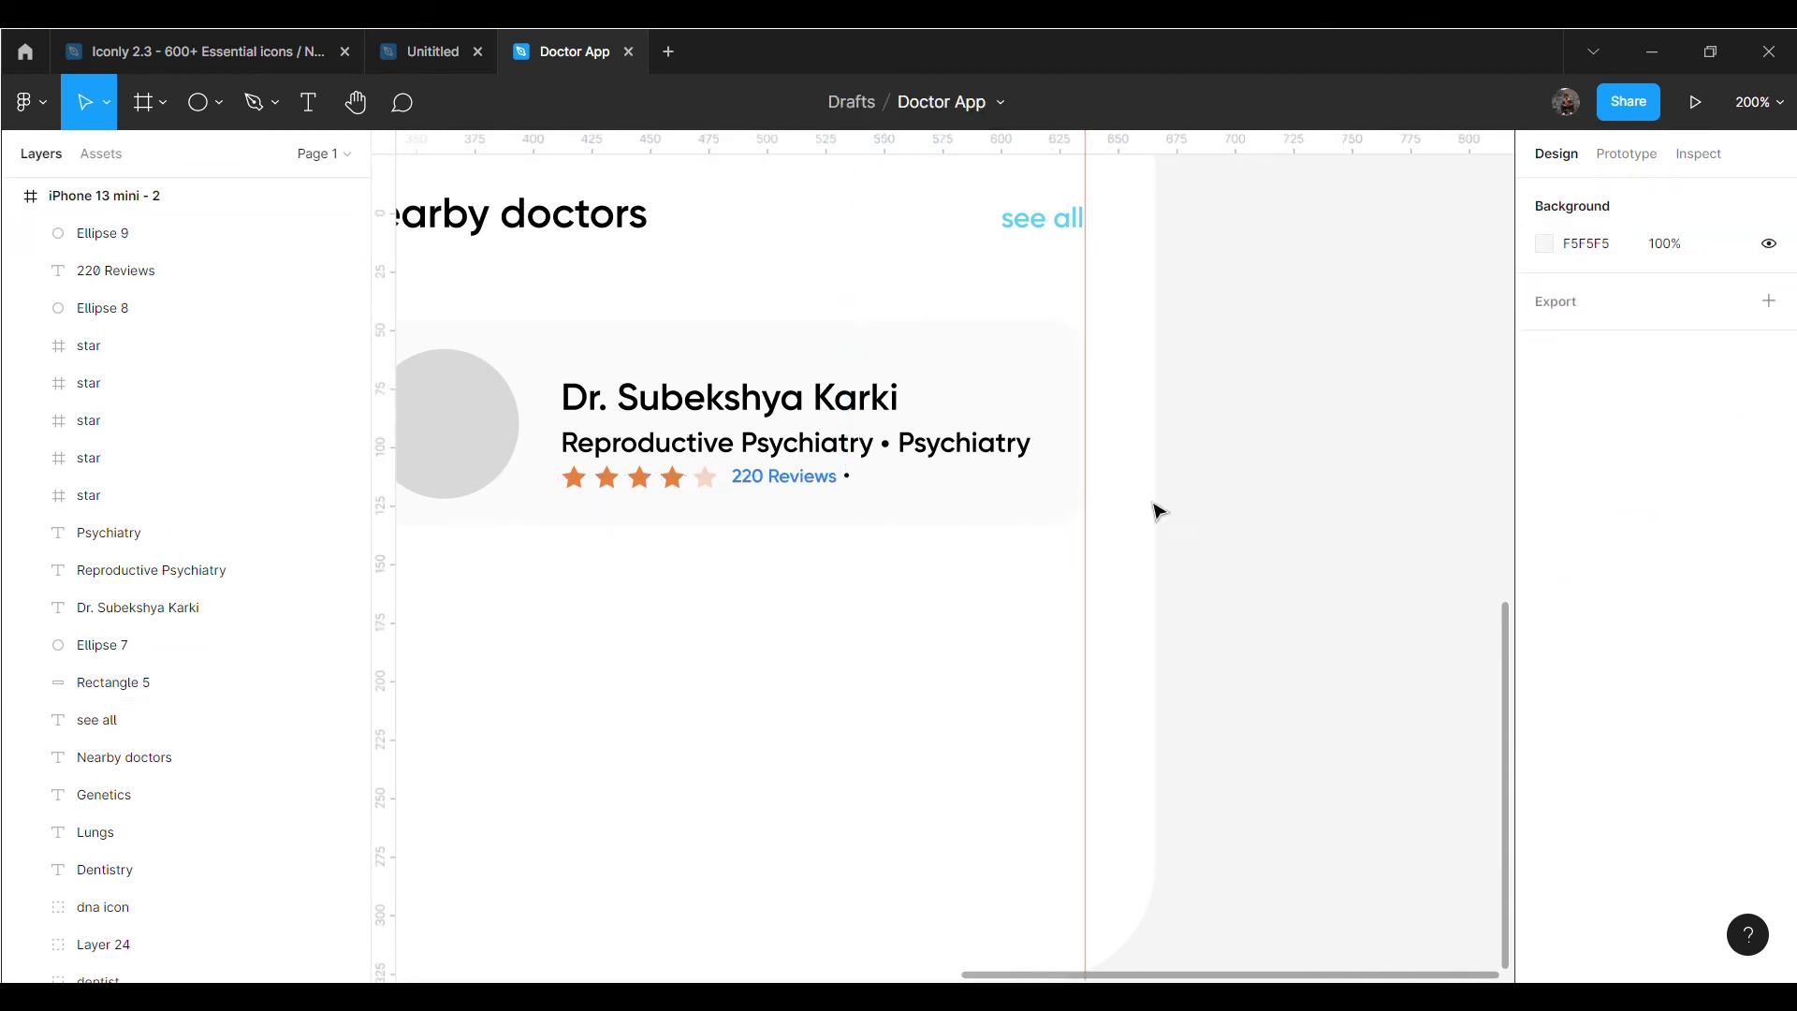
pyautogui.click(848, 476)
pyautogui.press('Right')
pyautogui.press('Down')
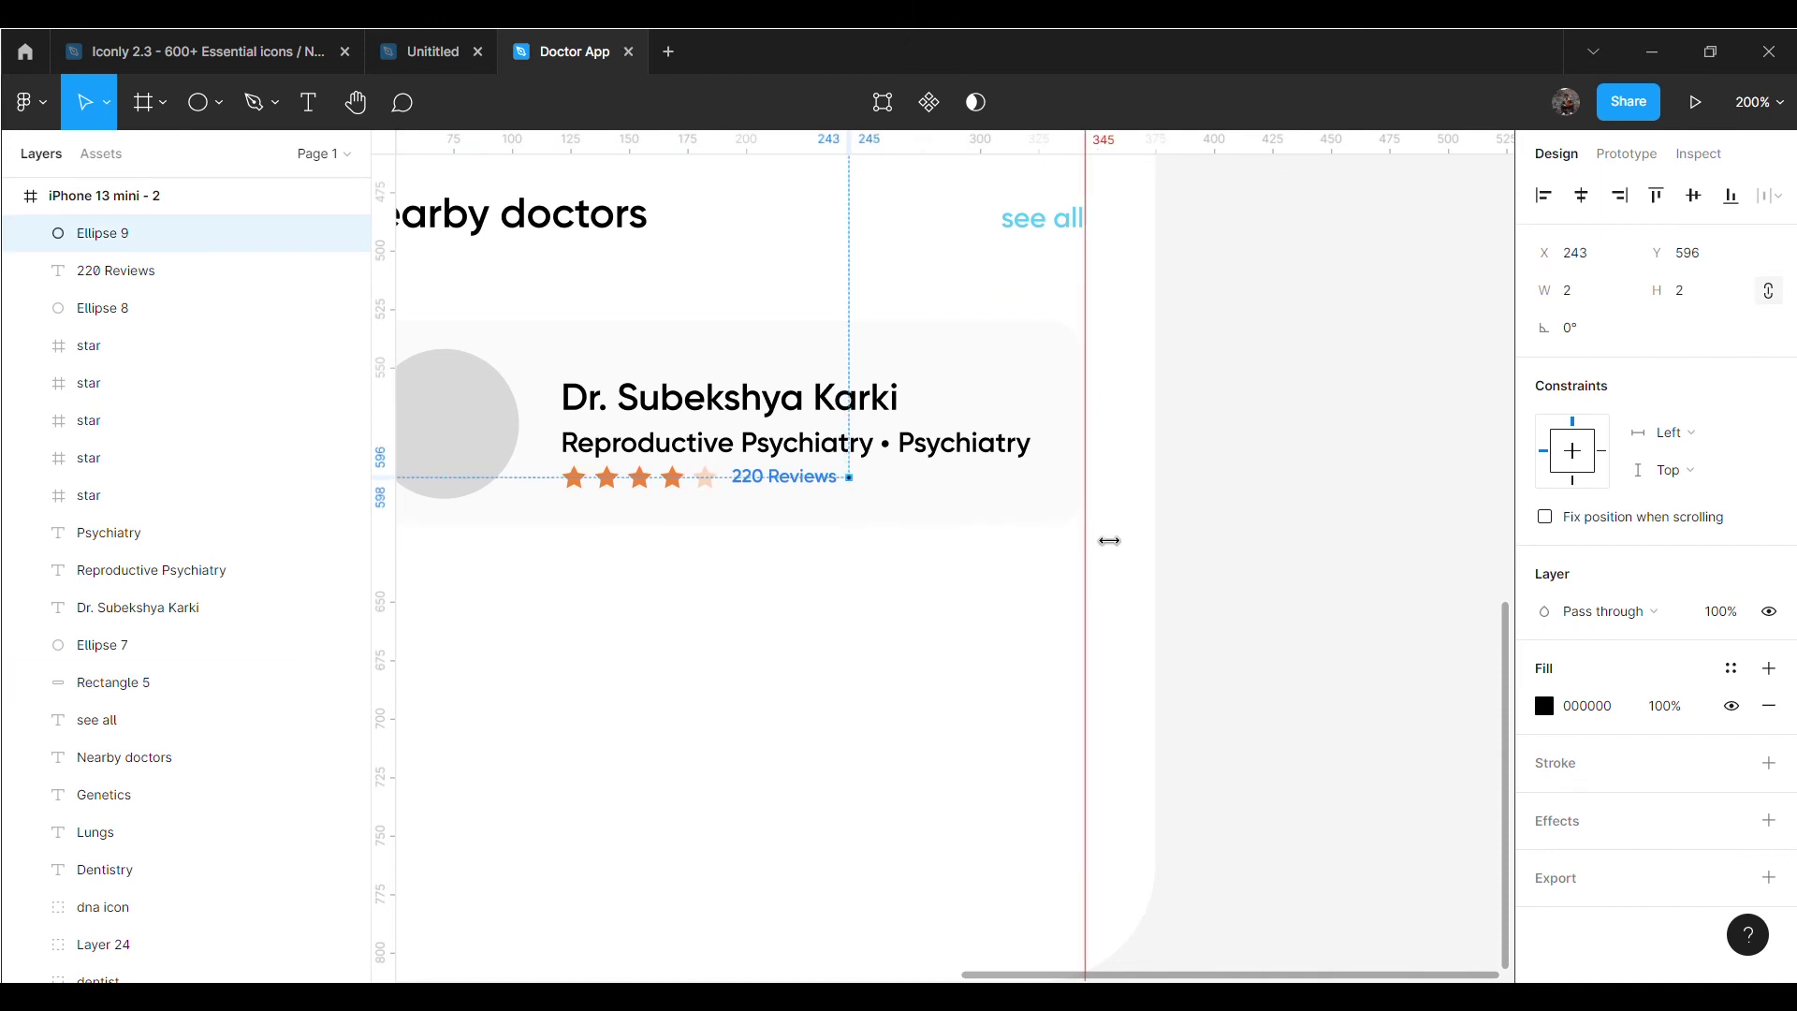
# - Add a '6 Years Experience' label and position it just after the dot
pyautogui.click(308, 102)
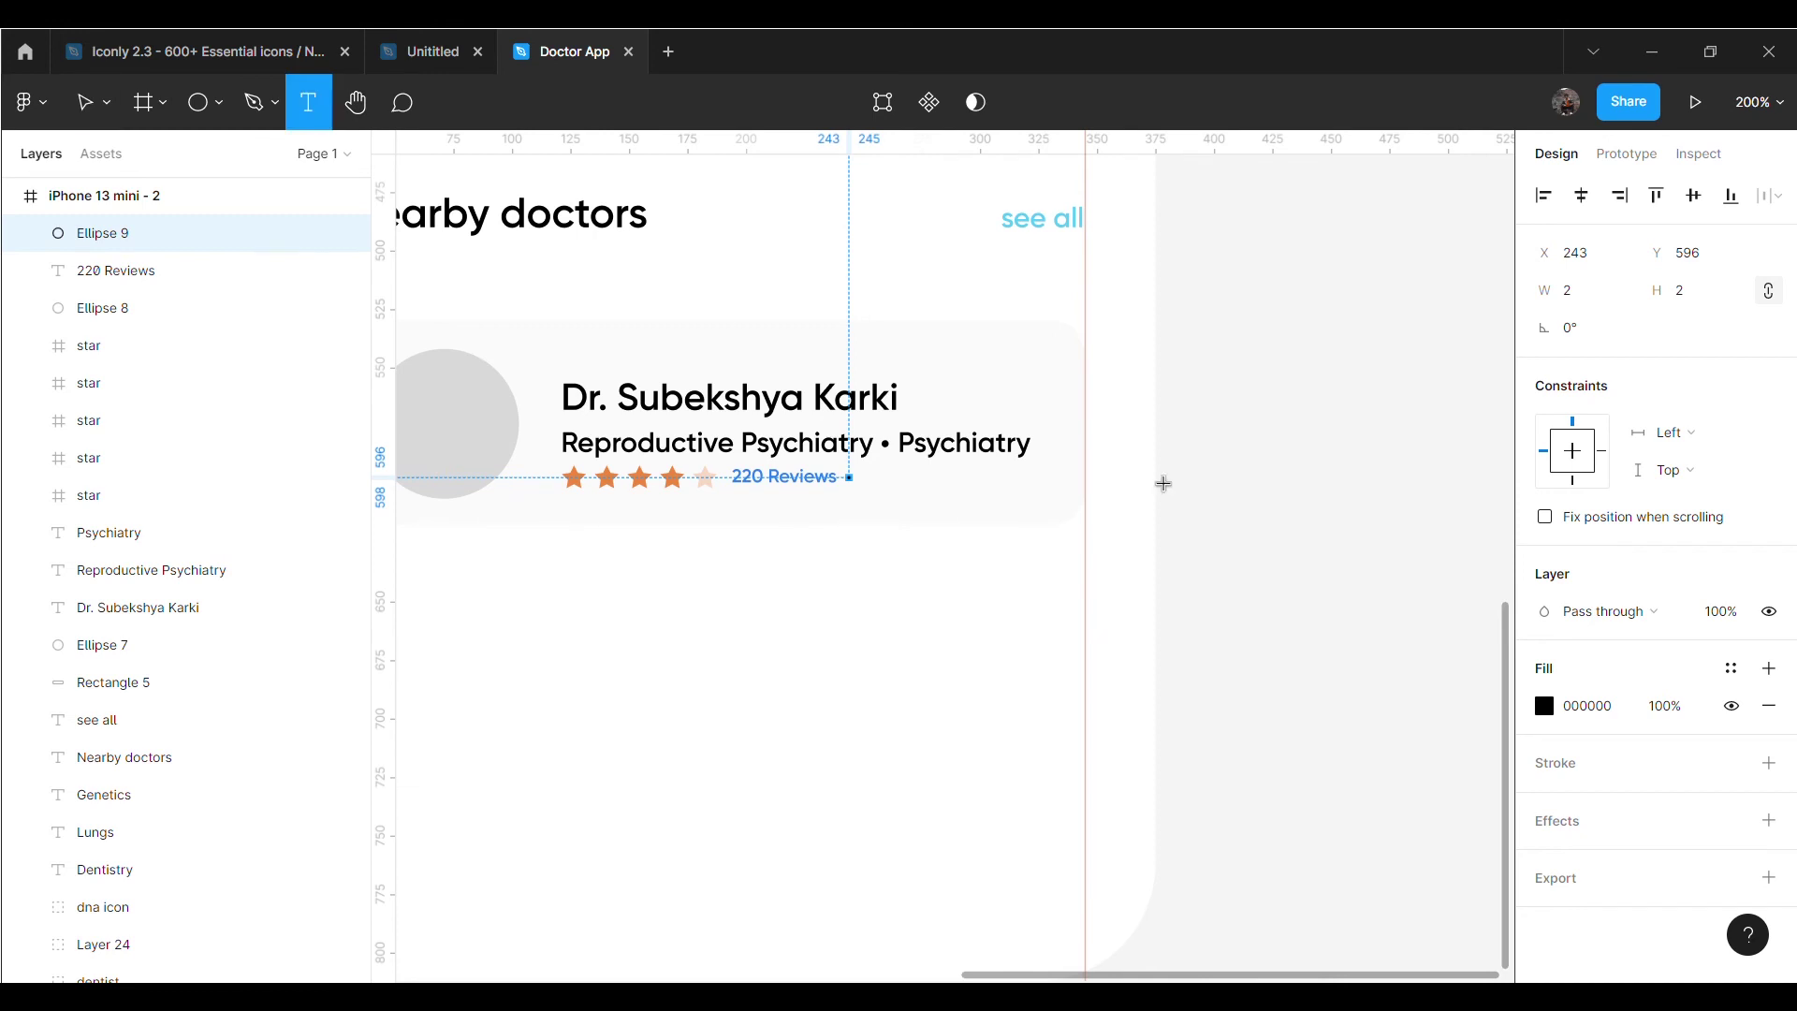
pyautogui.click(1230, 486)
pyautogui.write('6')
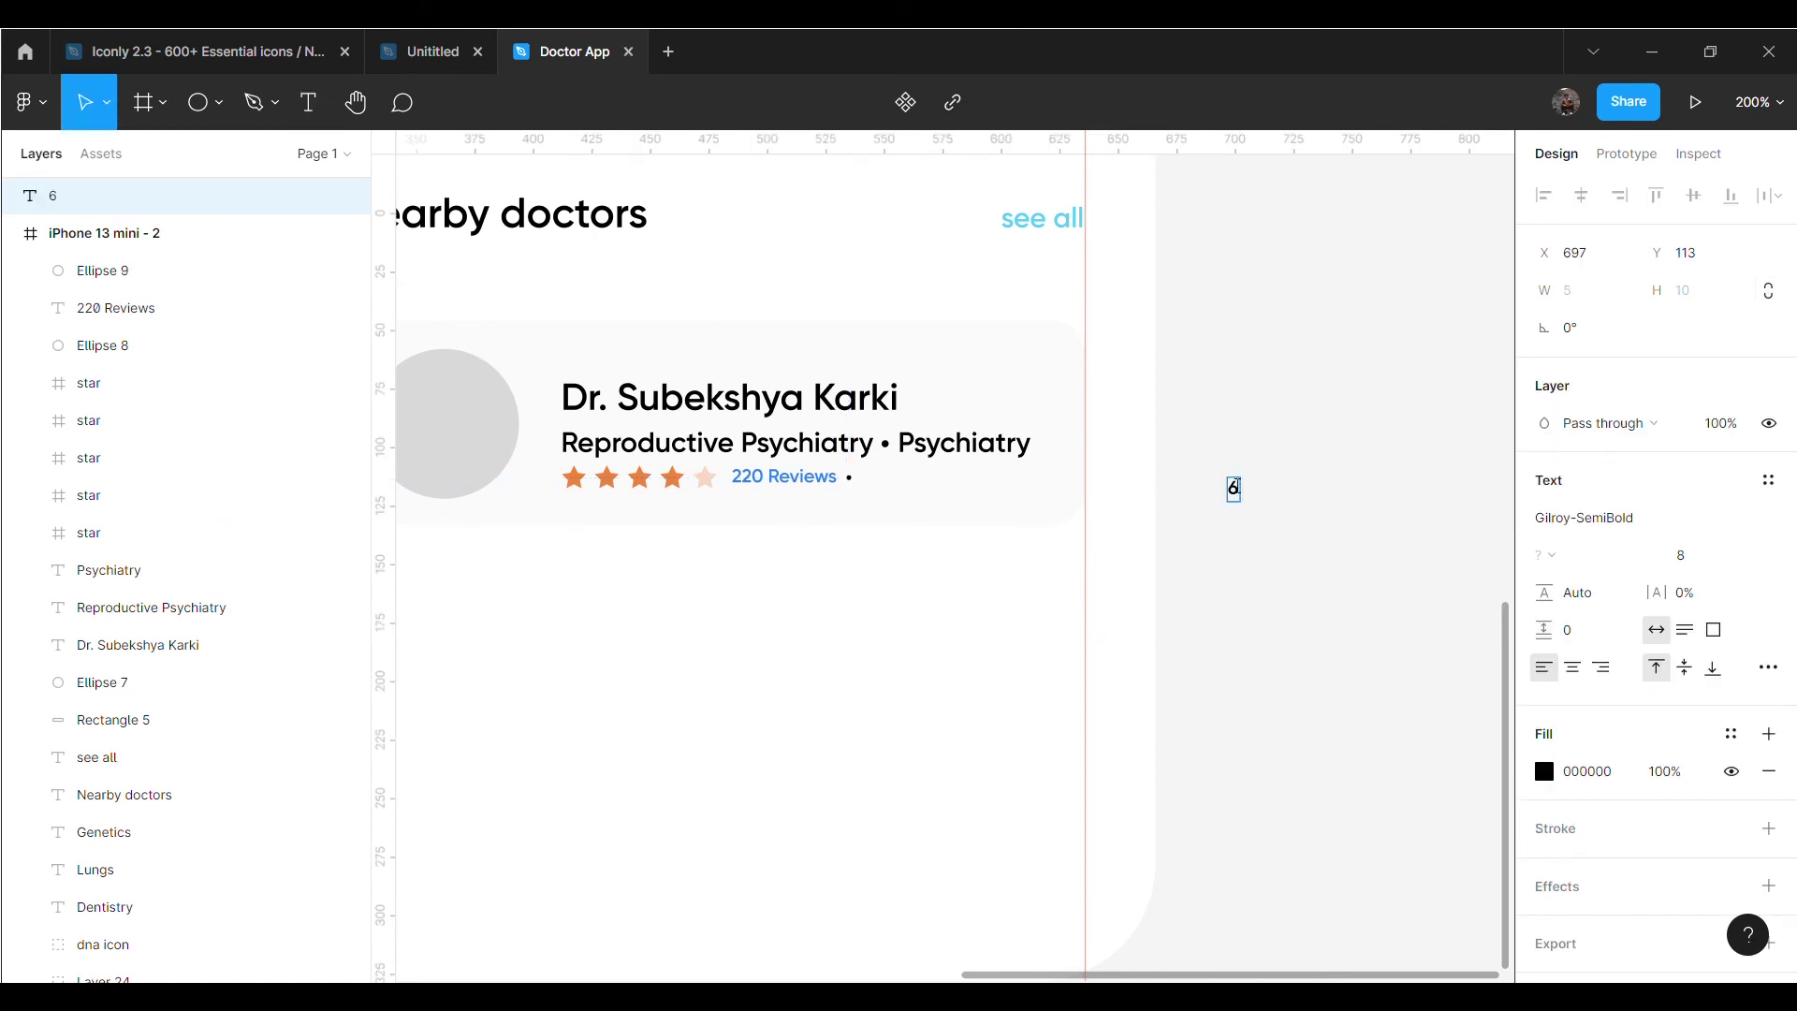
pyautogui.write(' Years Experience')
pyautogui.press('Escape')
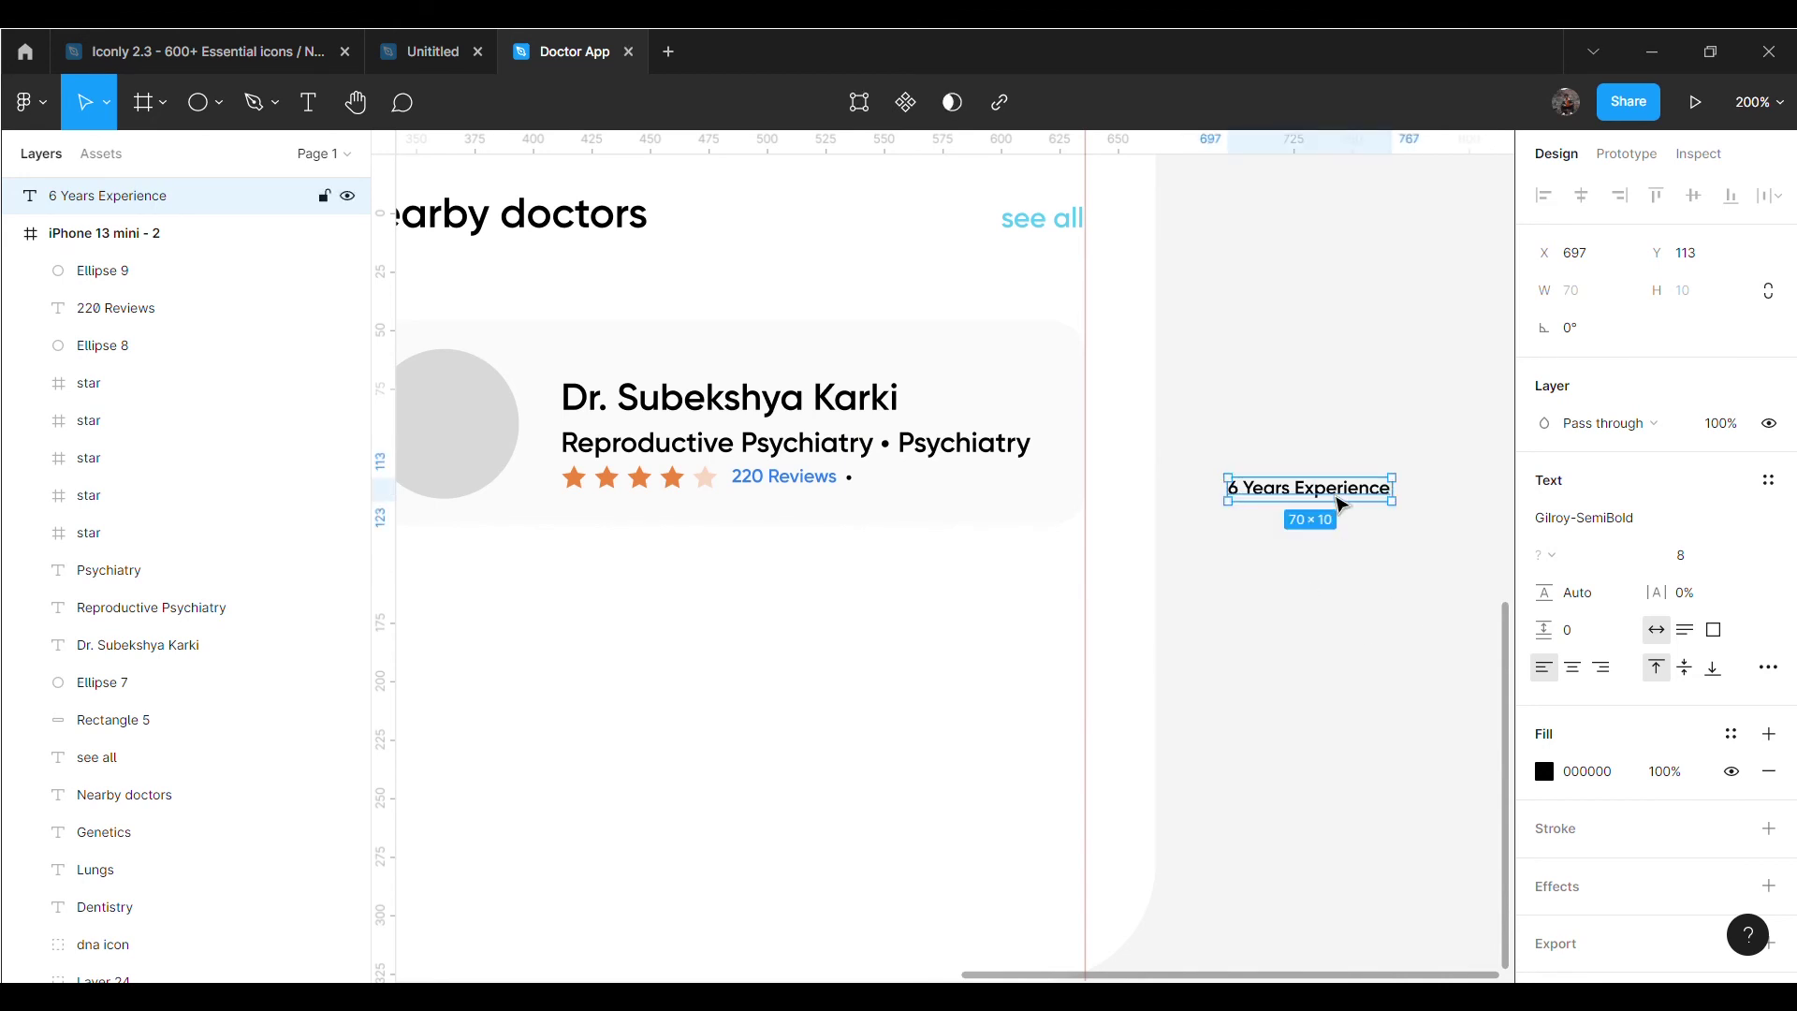
pyautogui.moveTo(1341, 506); pyautogui.dragTo(981, 493)
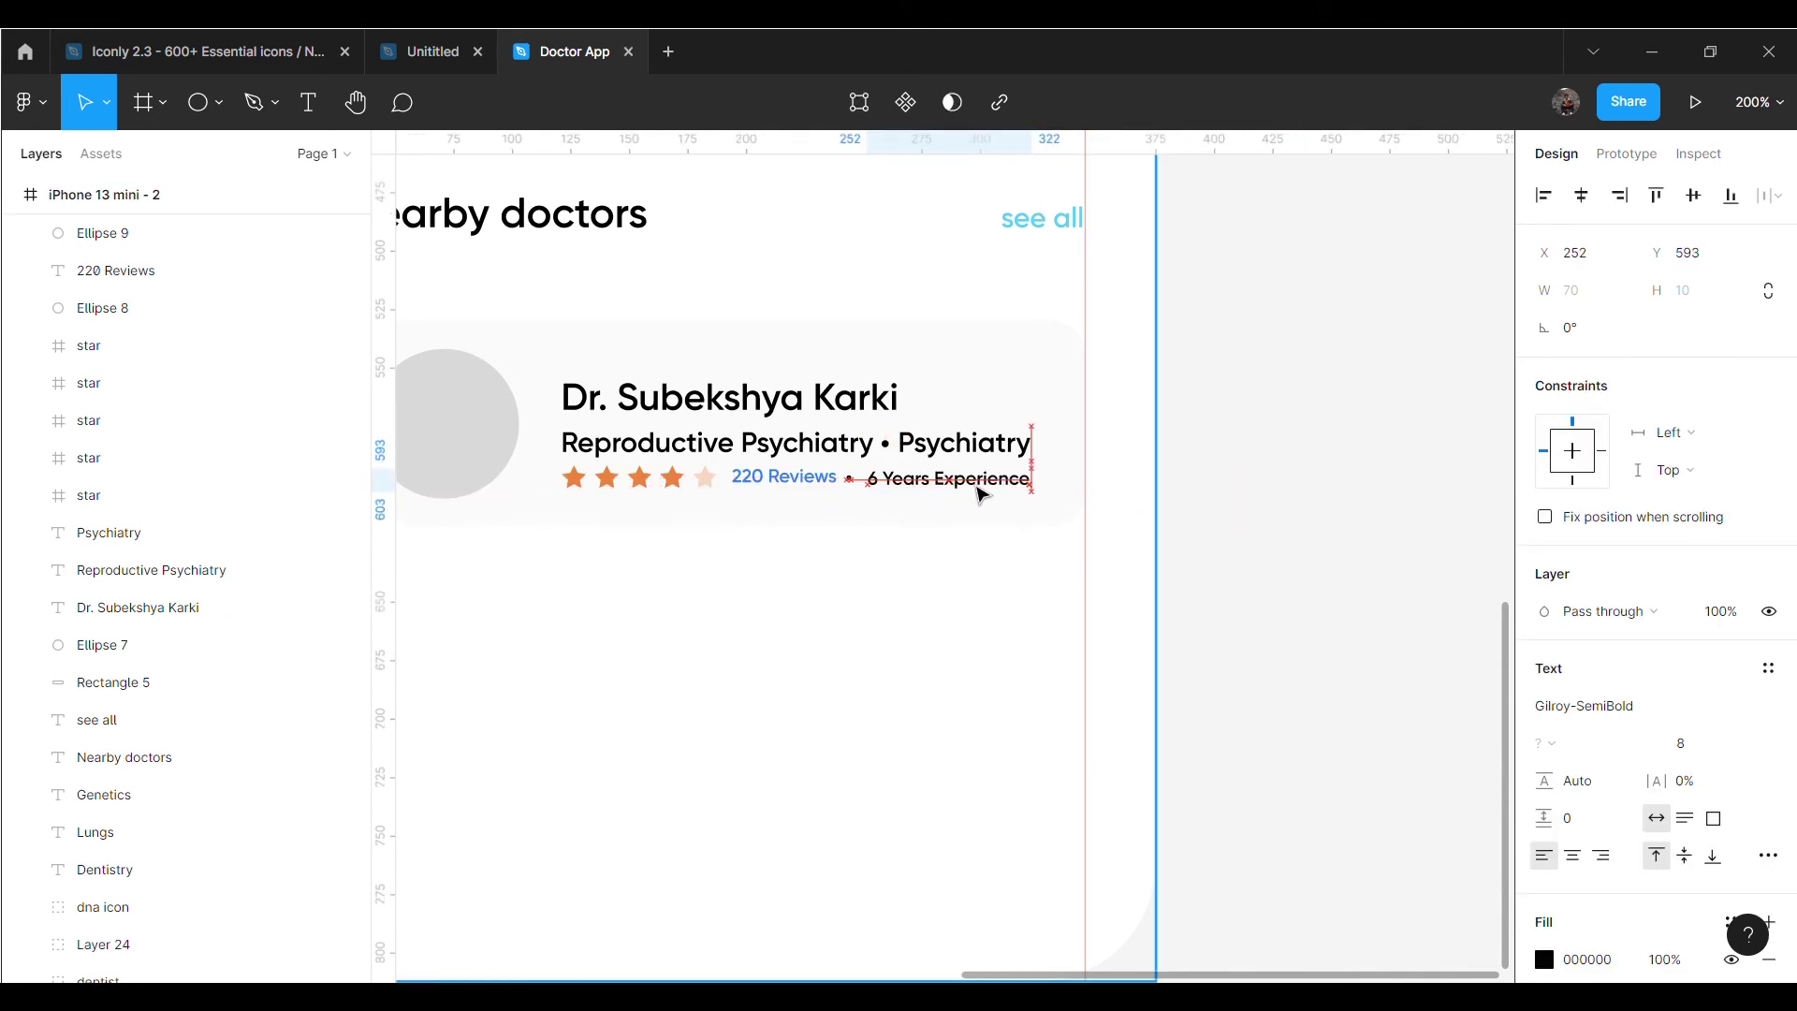
pyautogui.moveTo(981, 494); pyautogui.dragTo(992, 491)
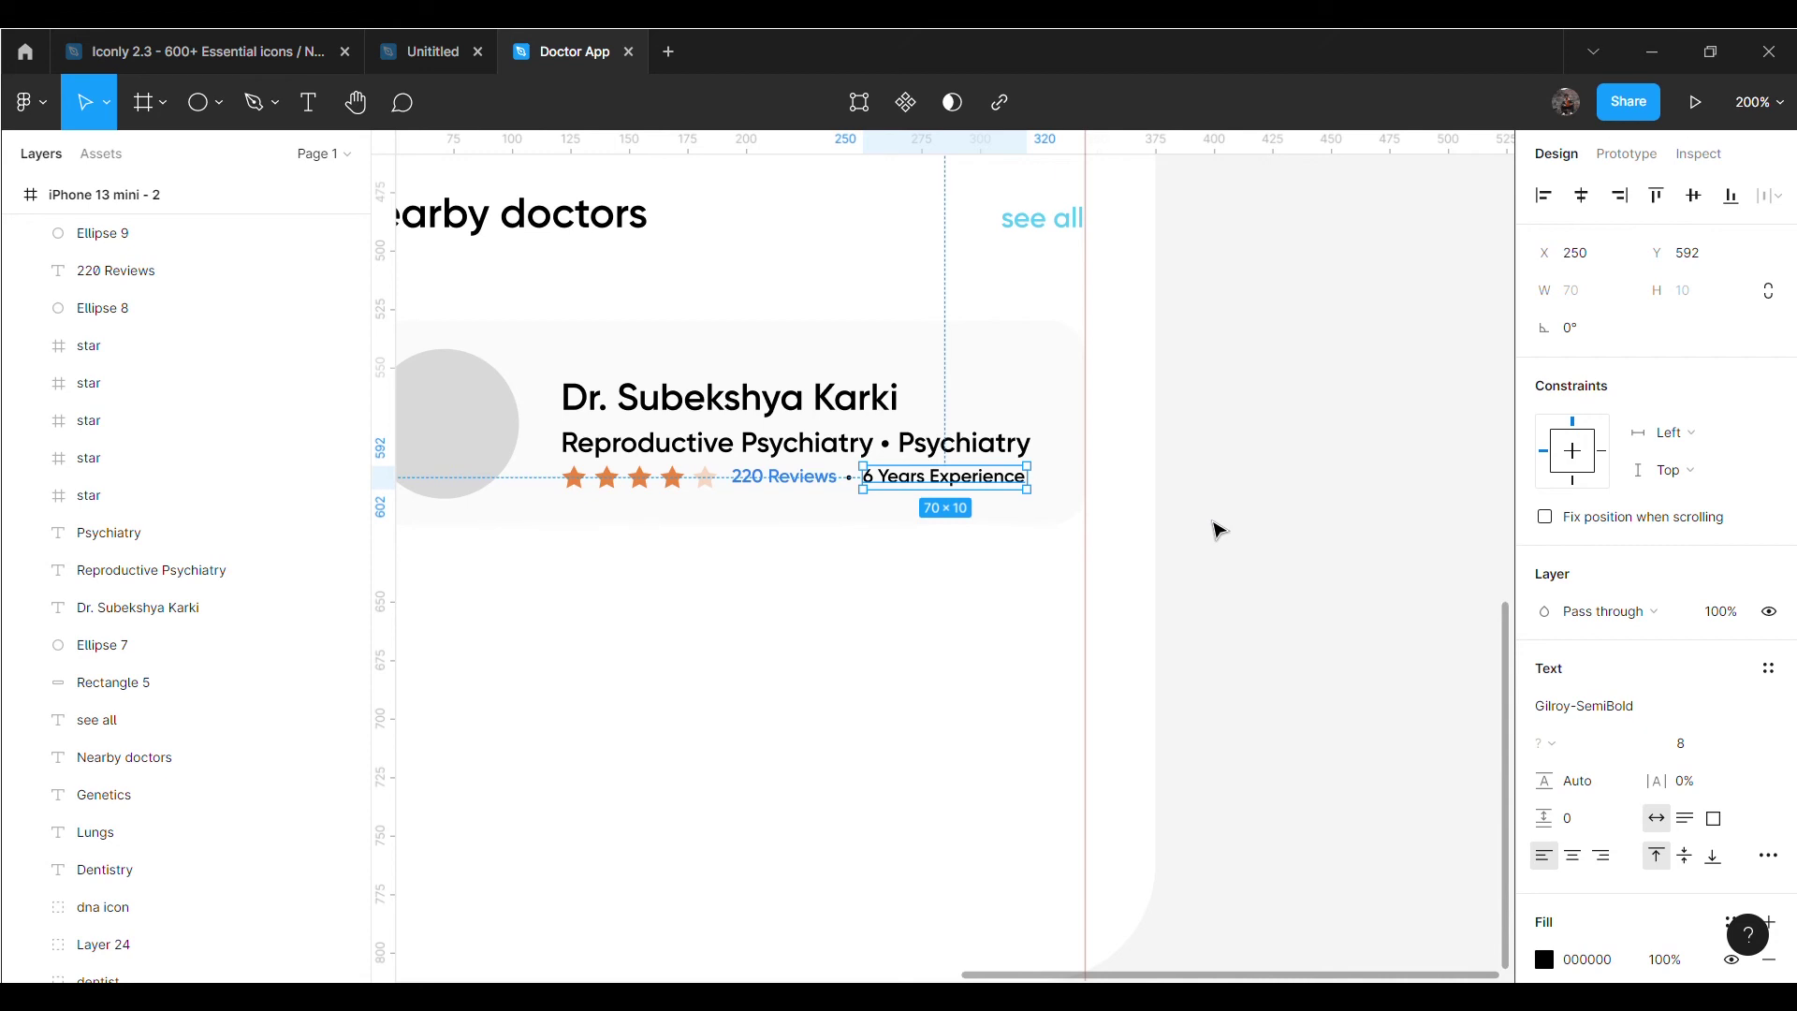
# - Zoom out to view the whole screen, then zoom back in on the doctor card
pyautogui.click(1217, 531)
pyautogui.hotkey('alt', 'l')
pyautogui.hotkey('shift', '0')
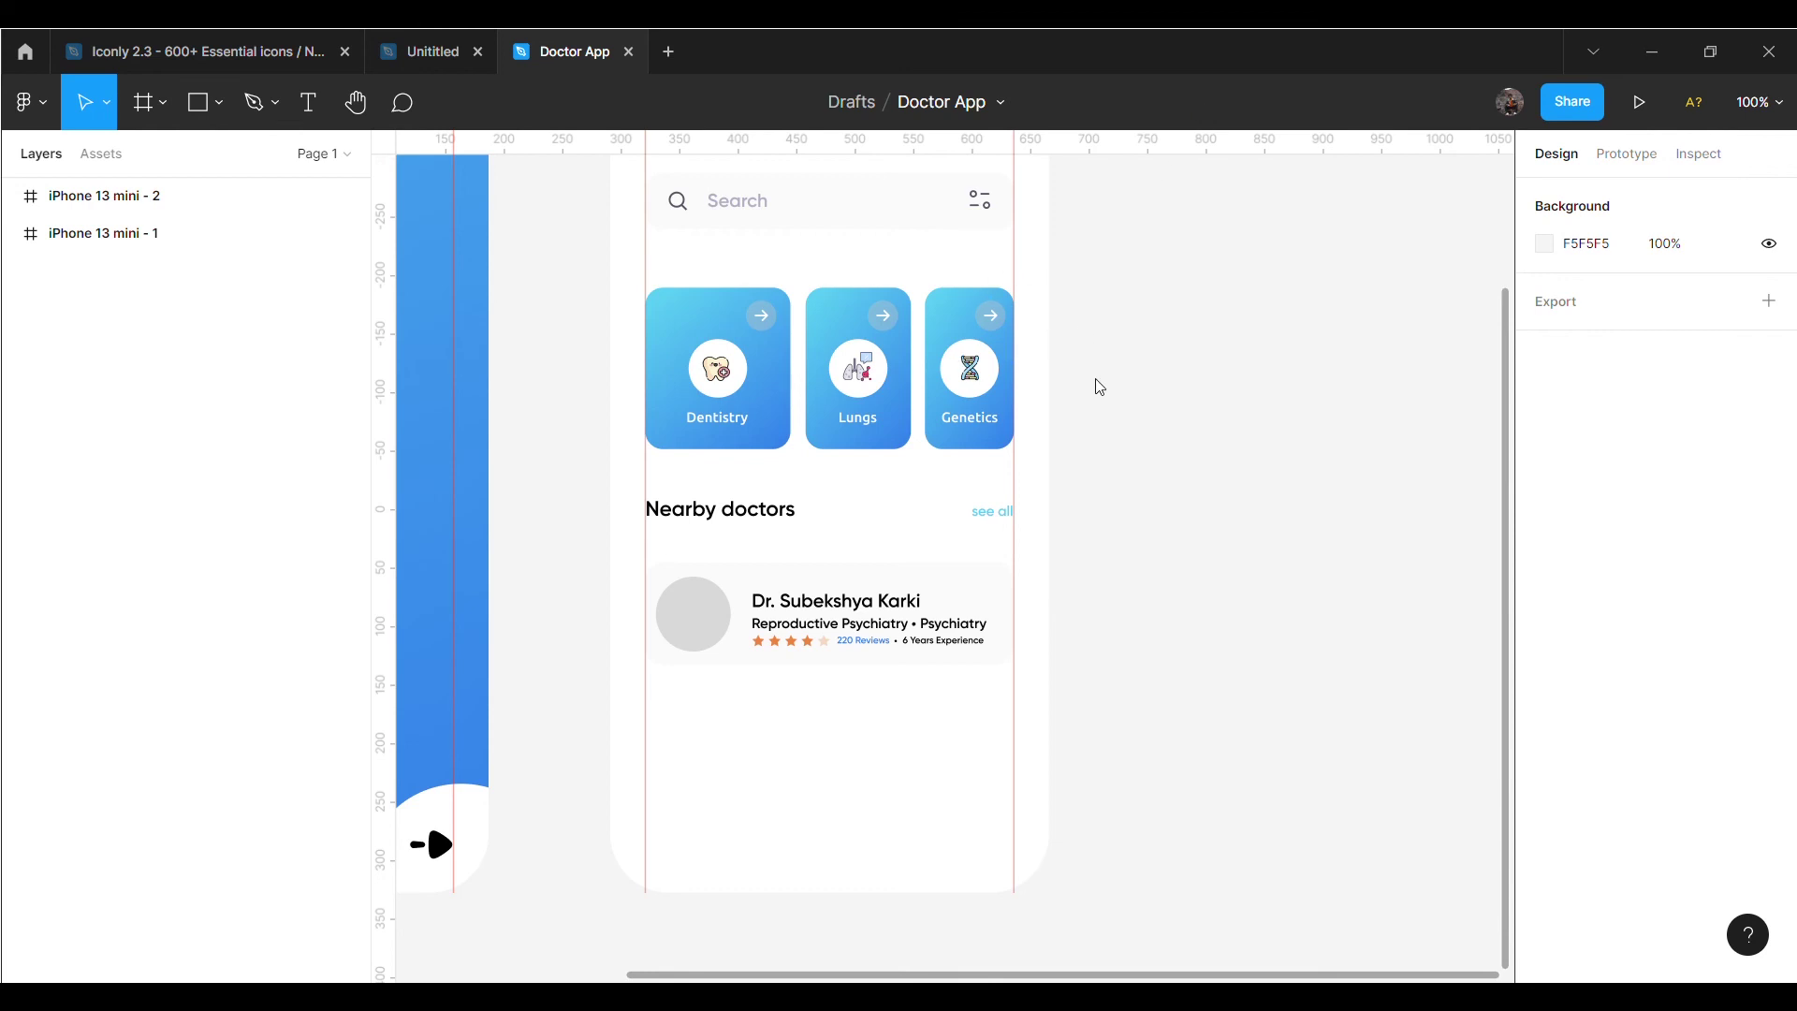
pyautogui.hotkey('ctrl', '+')
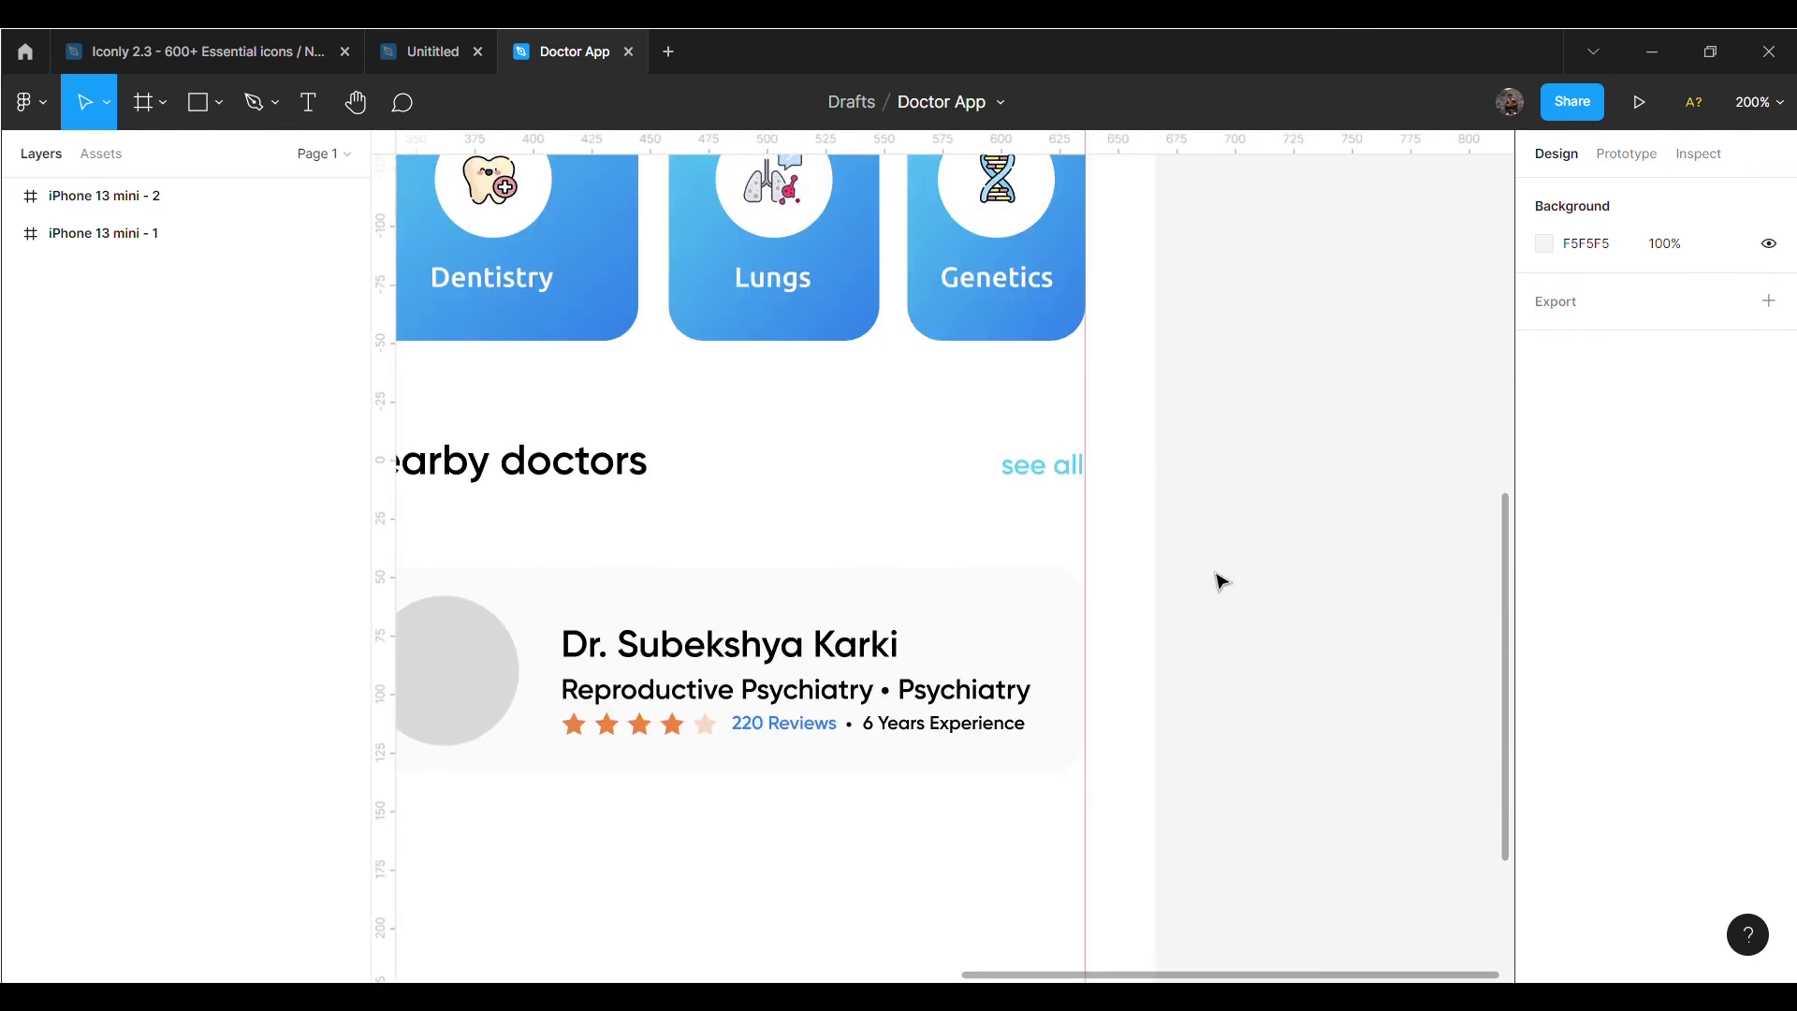
pyautogui.scroll(-1, 1264, 749)
pyautogui.moveTo(1287, 976); pyautogui.dragTo(1203, 974)
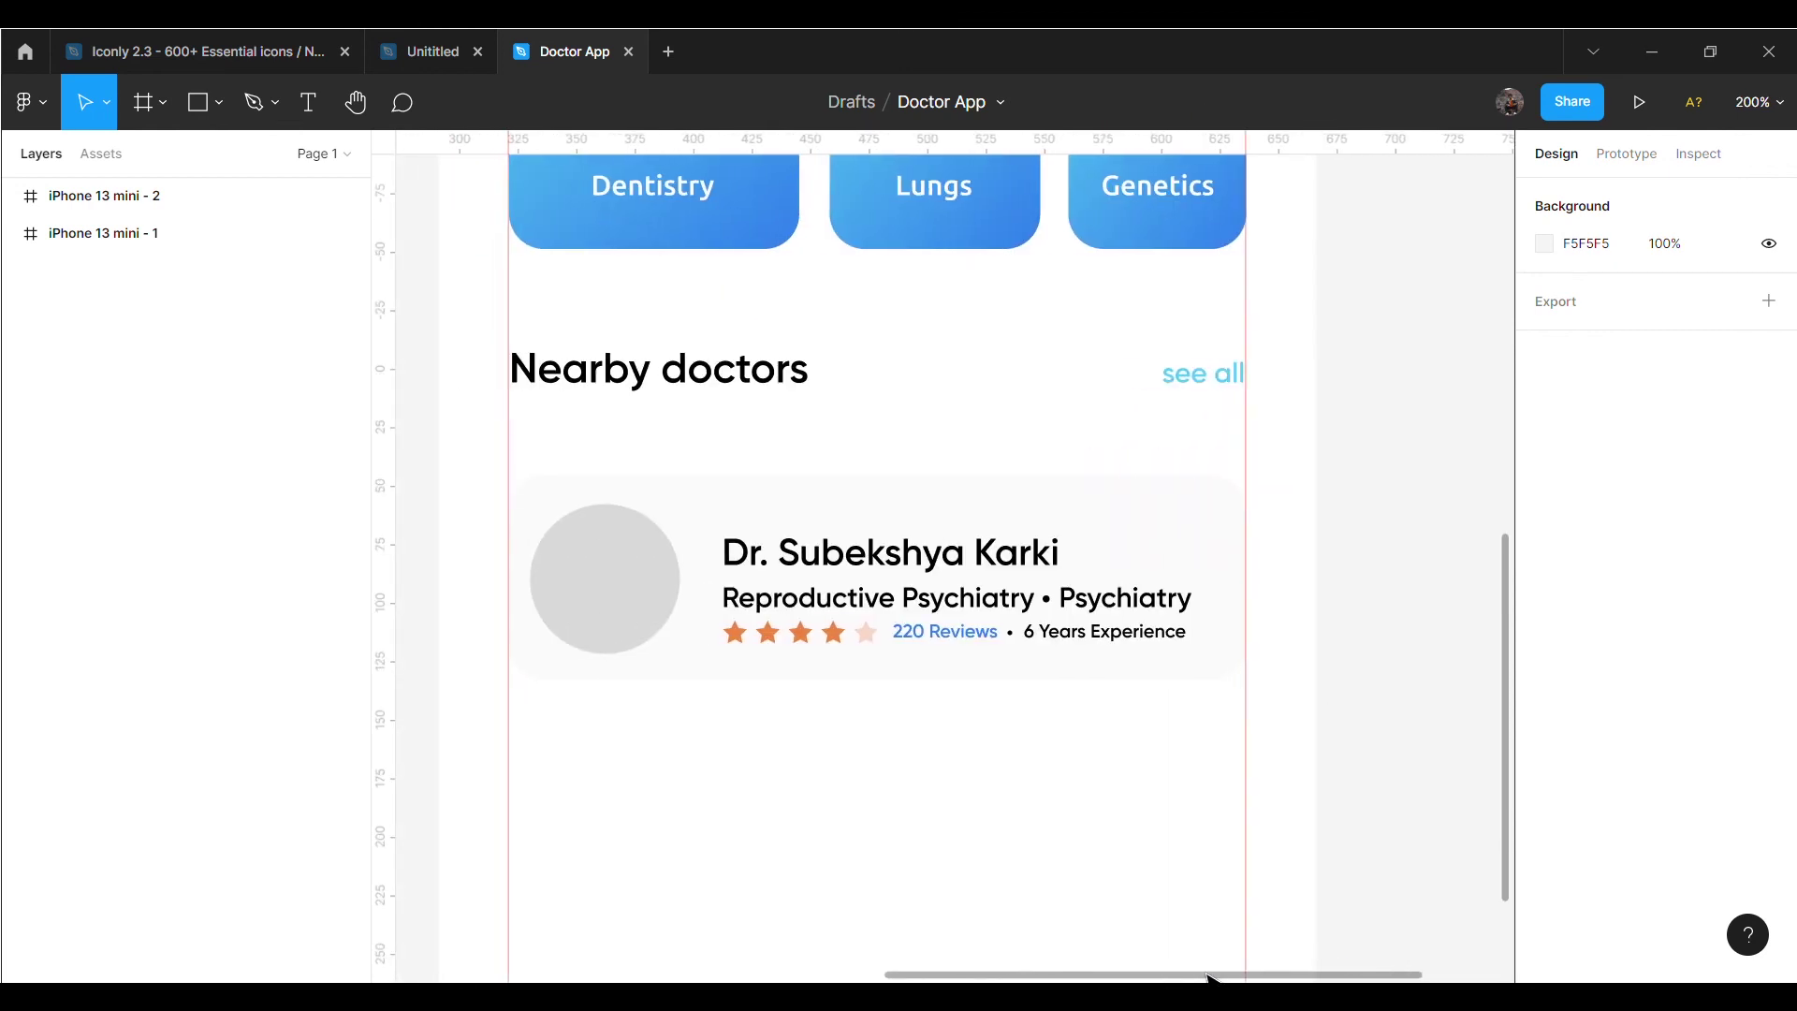
# - Check the 6 Years Experience text's font, keeping it in Gilroy-SemiBold
pyautogui.click(1107, 633)
pyautogui.scroll(-1, 1671, 795)
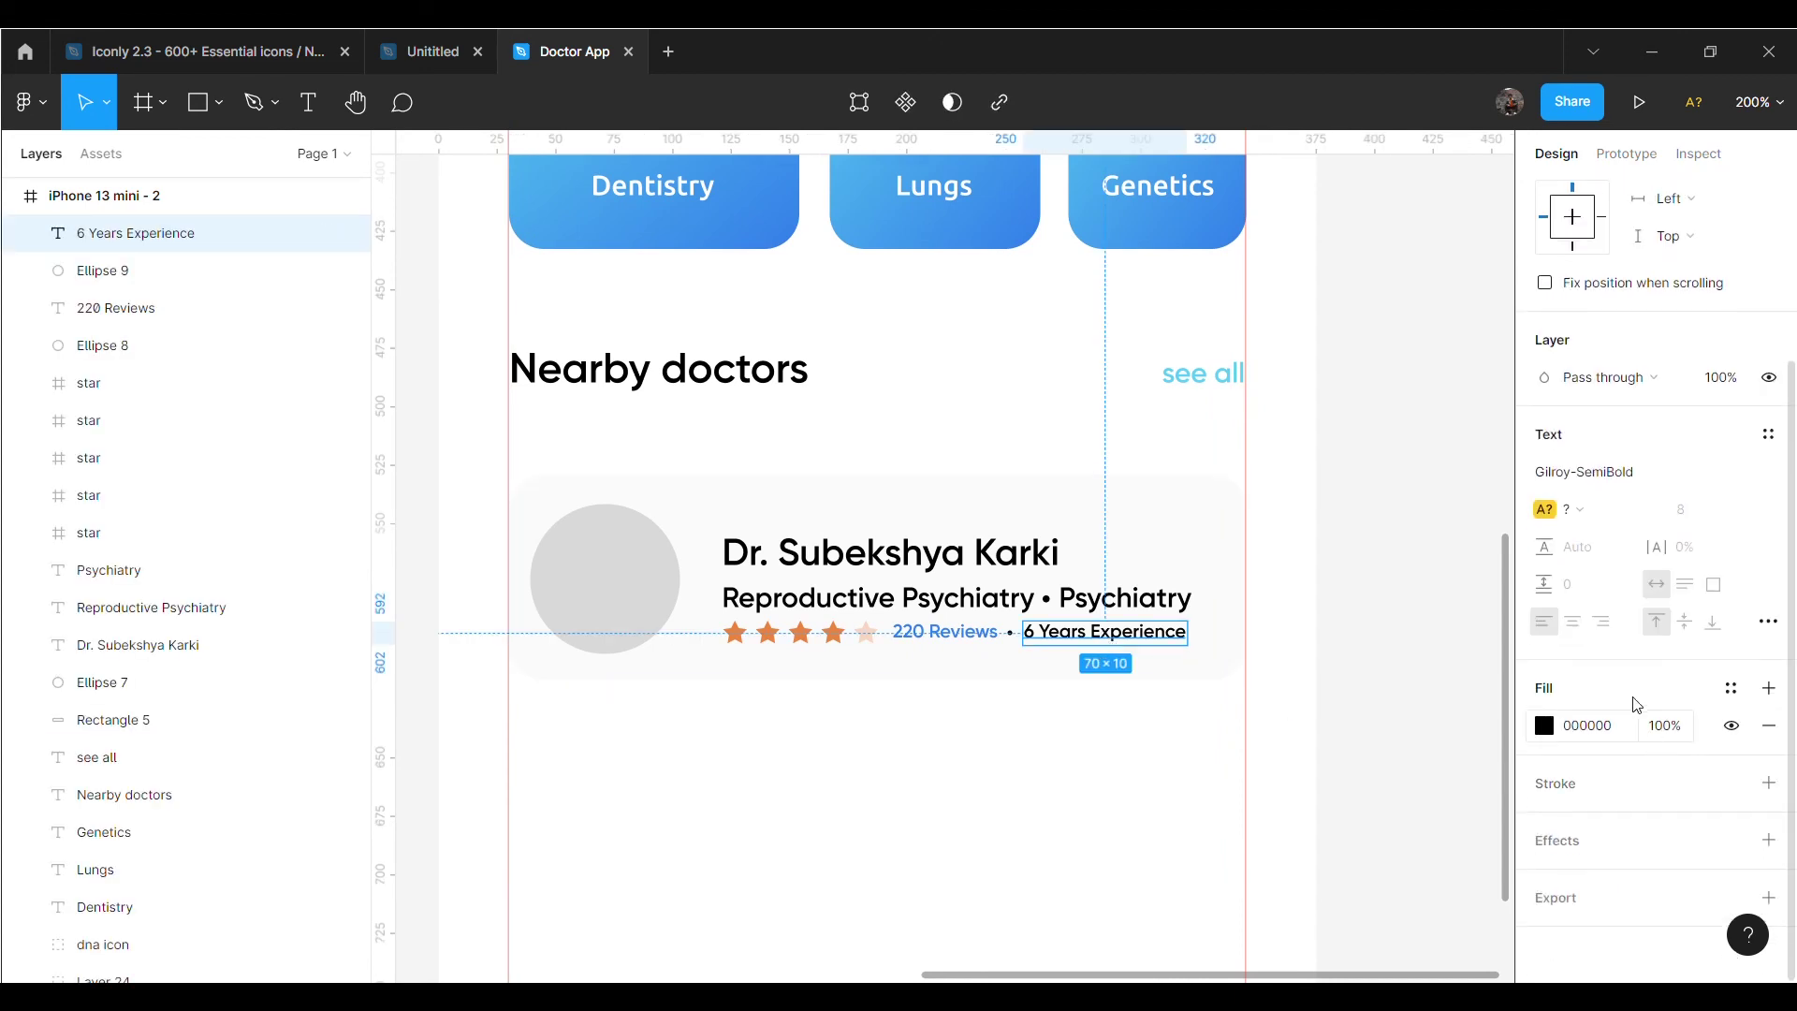
pyautogui.click(1568, 510)
pyautogui.doubleClick(1163, 646)
pyautogui.click(1588, 361)
pyautogui.click(1650, 475)
pyautogui.click(1647, 472)
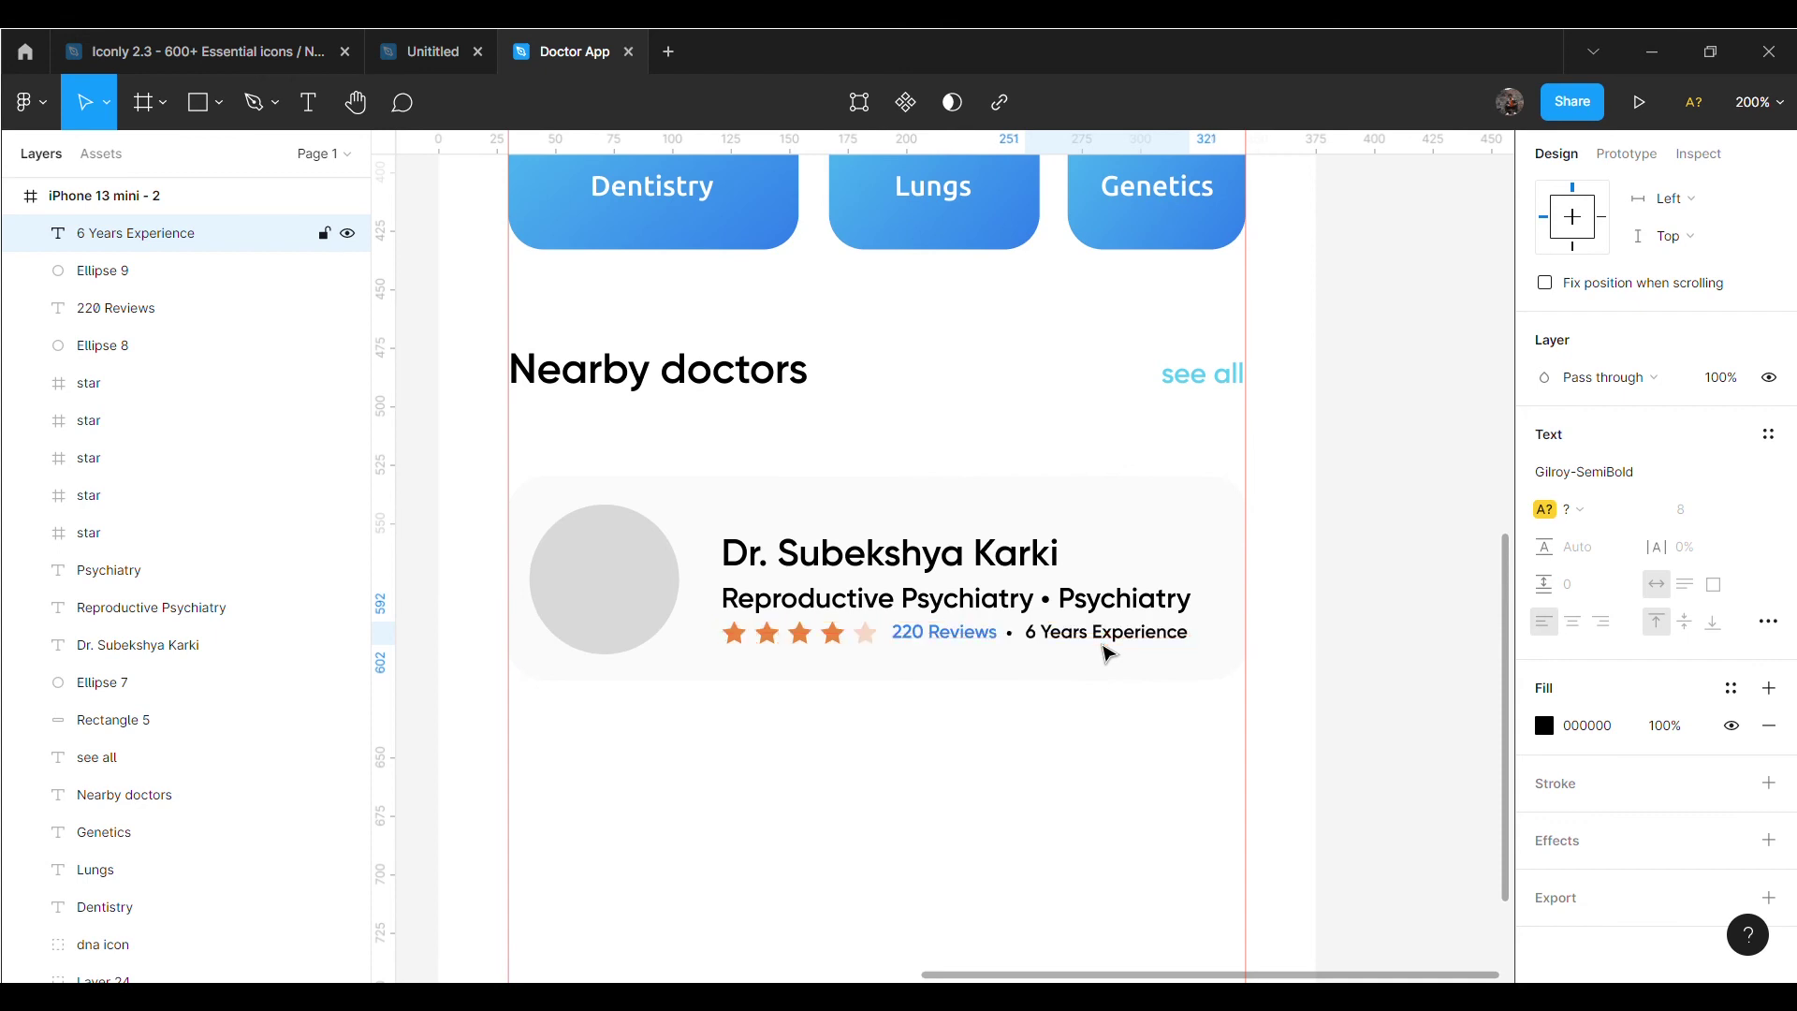
# - Group the doctor card's layers, duplicate it, and place the copy below the original
pyautogui.click(1387, 596)
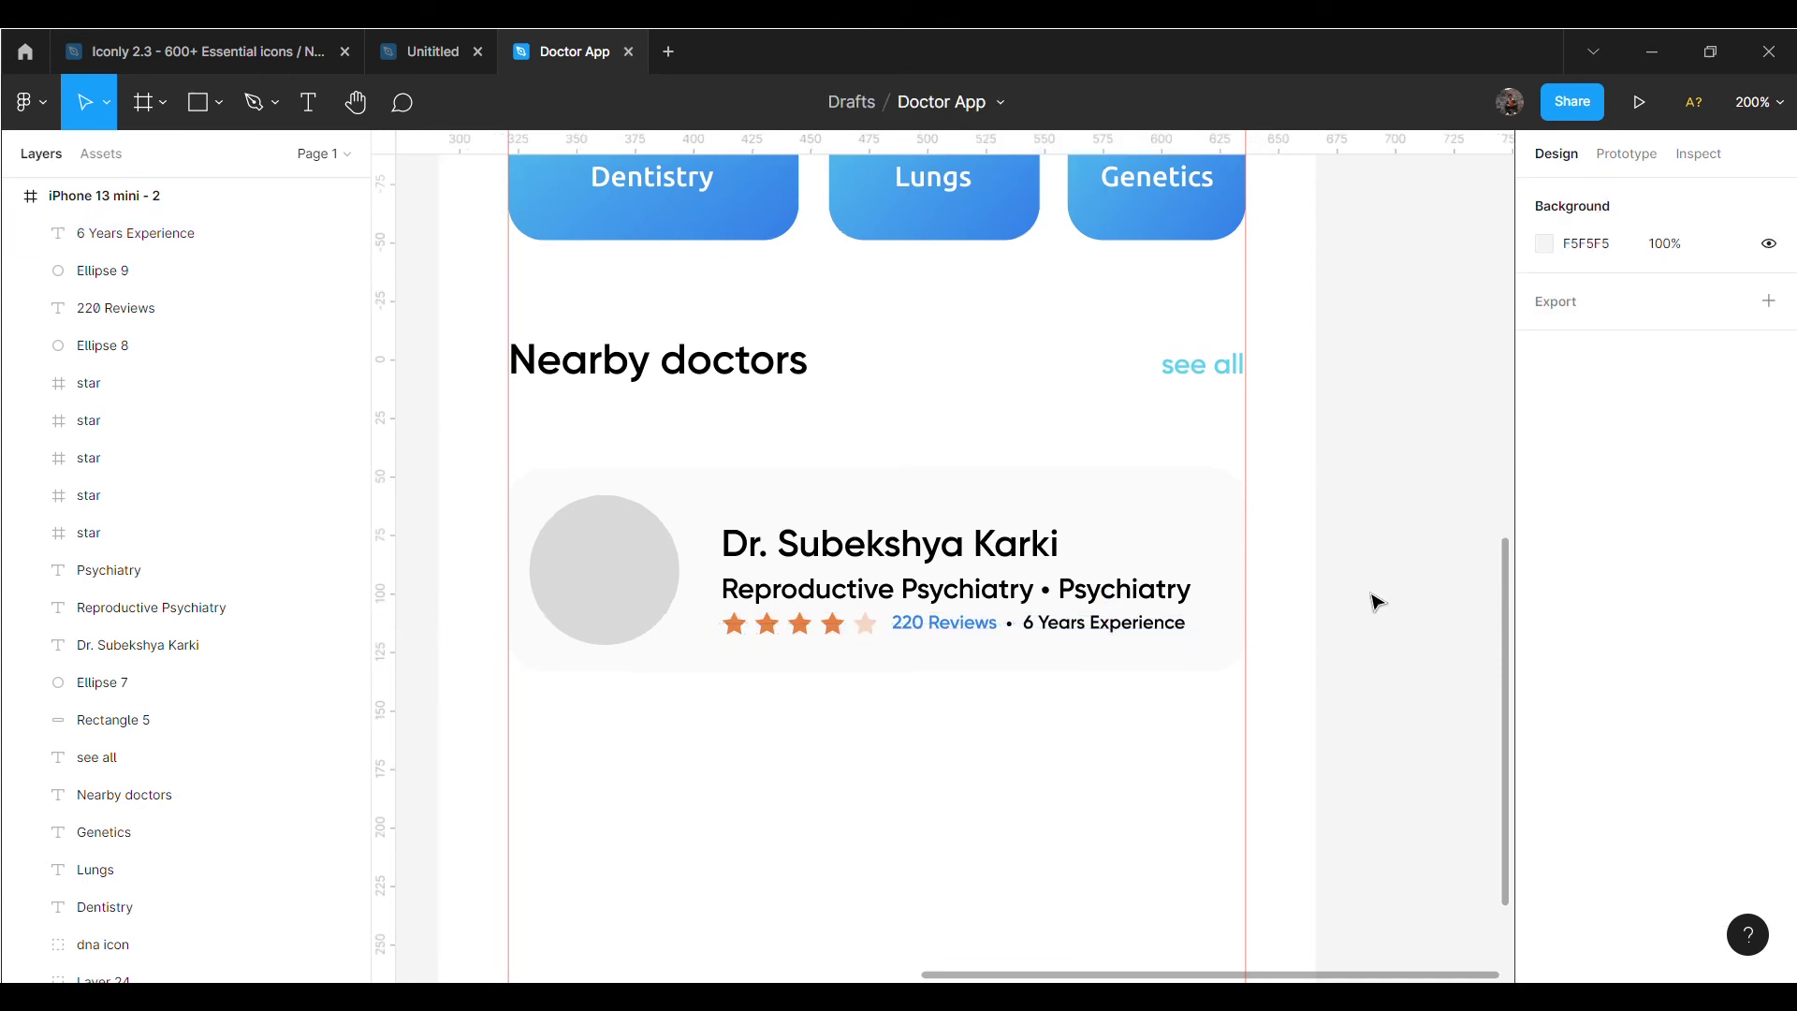
pyautogui.scroll(-2, 1345, 608)
pyautogui.click(108, 682)
pyautogui.moveTo(112, 657); pyautogui.dragTo(177, 453)
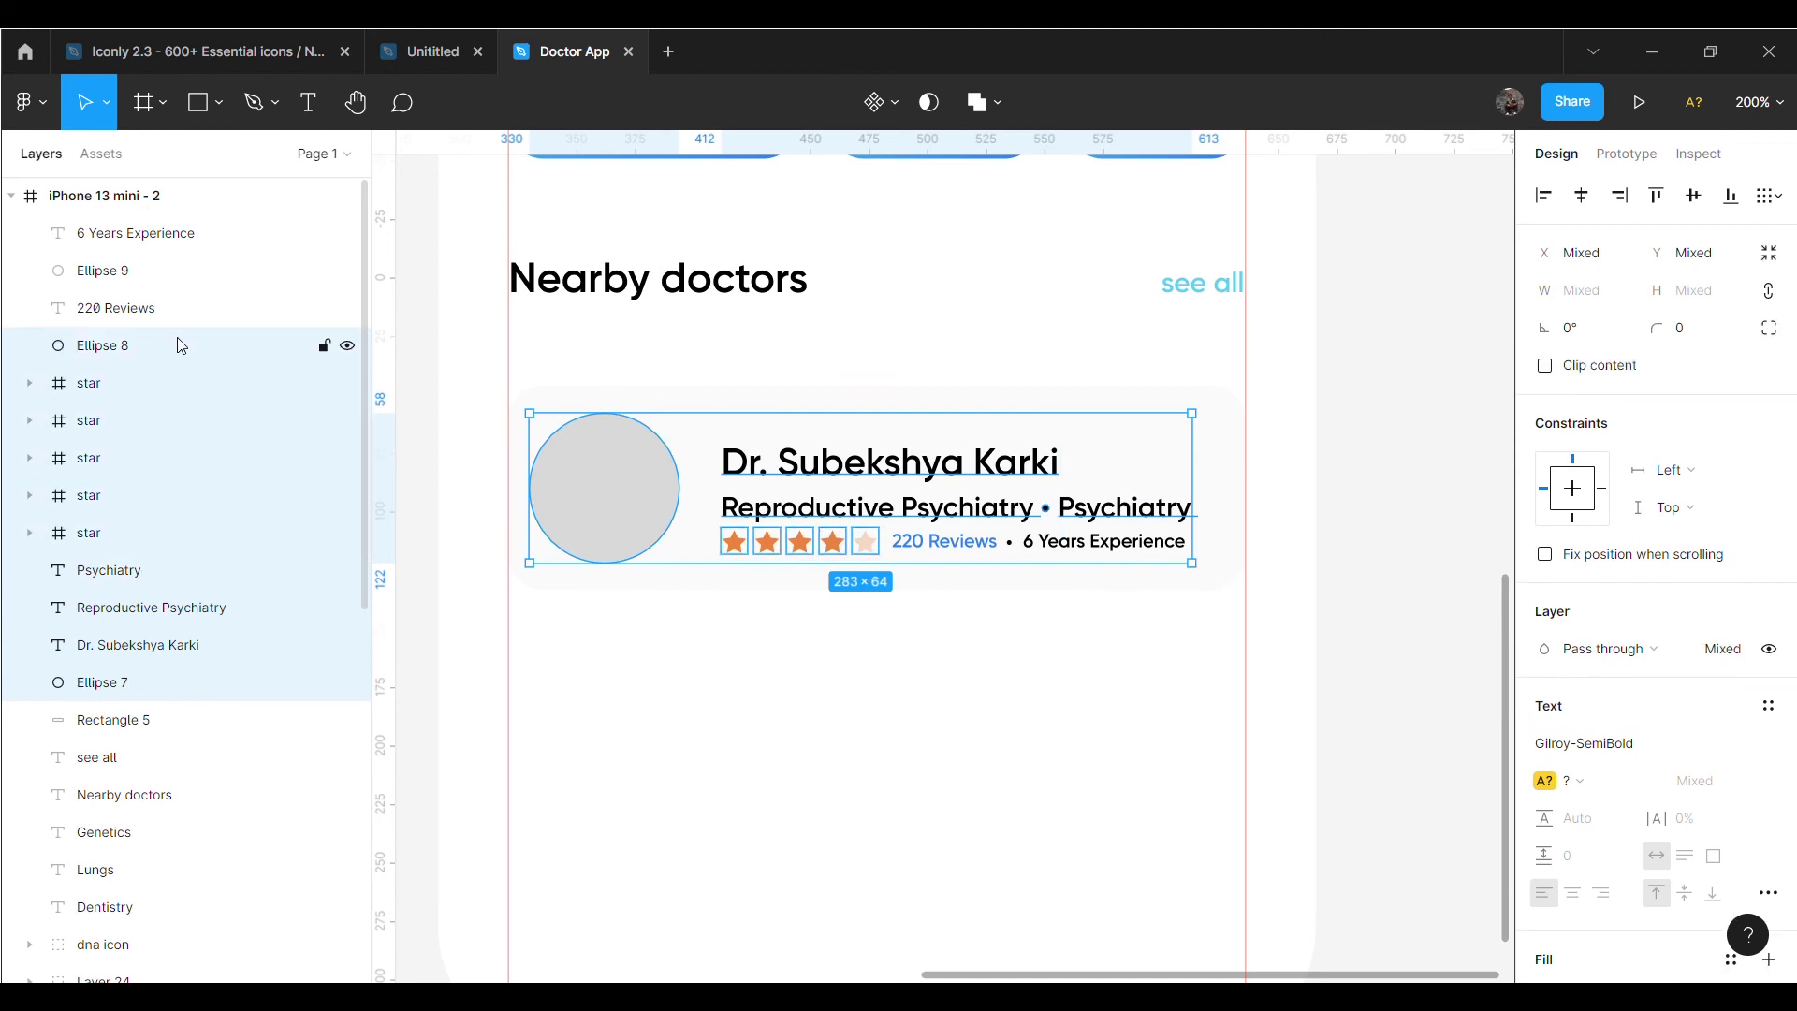
pyautogui.moveTo(177, 453); pyautogui.dragTo(154, 233)
pyautogui.keyDown('shift'); pyautogui.click(138, 715); pyautogui.keyUp('shift')
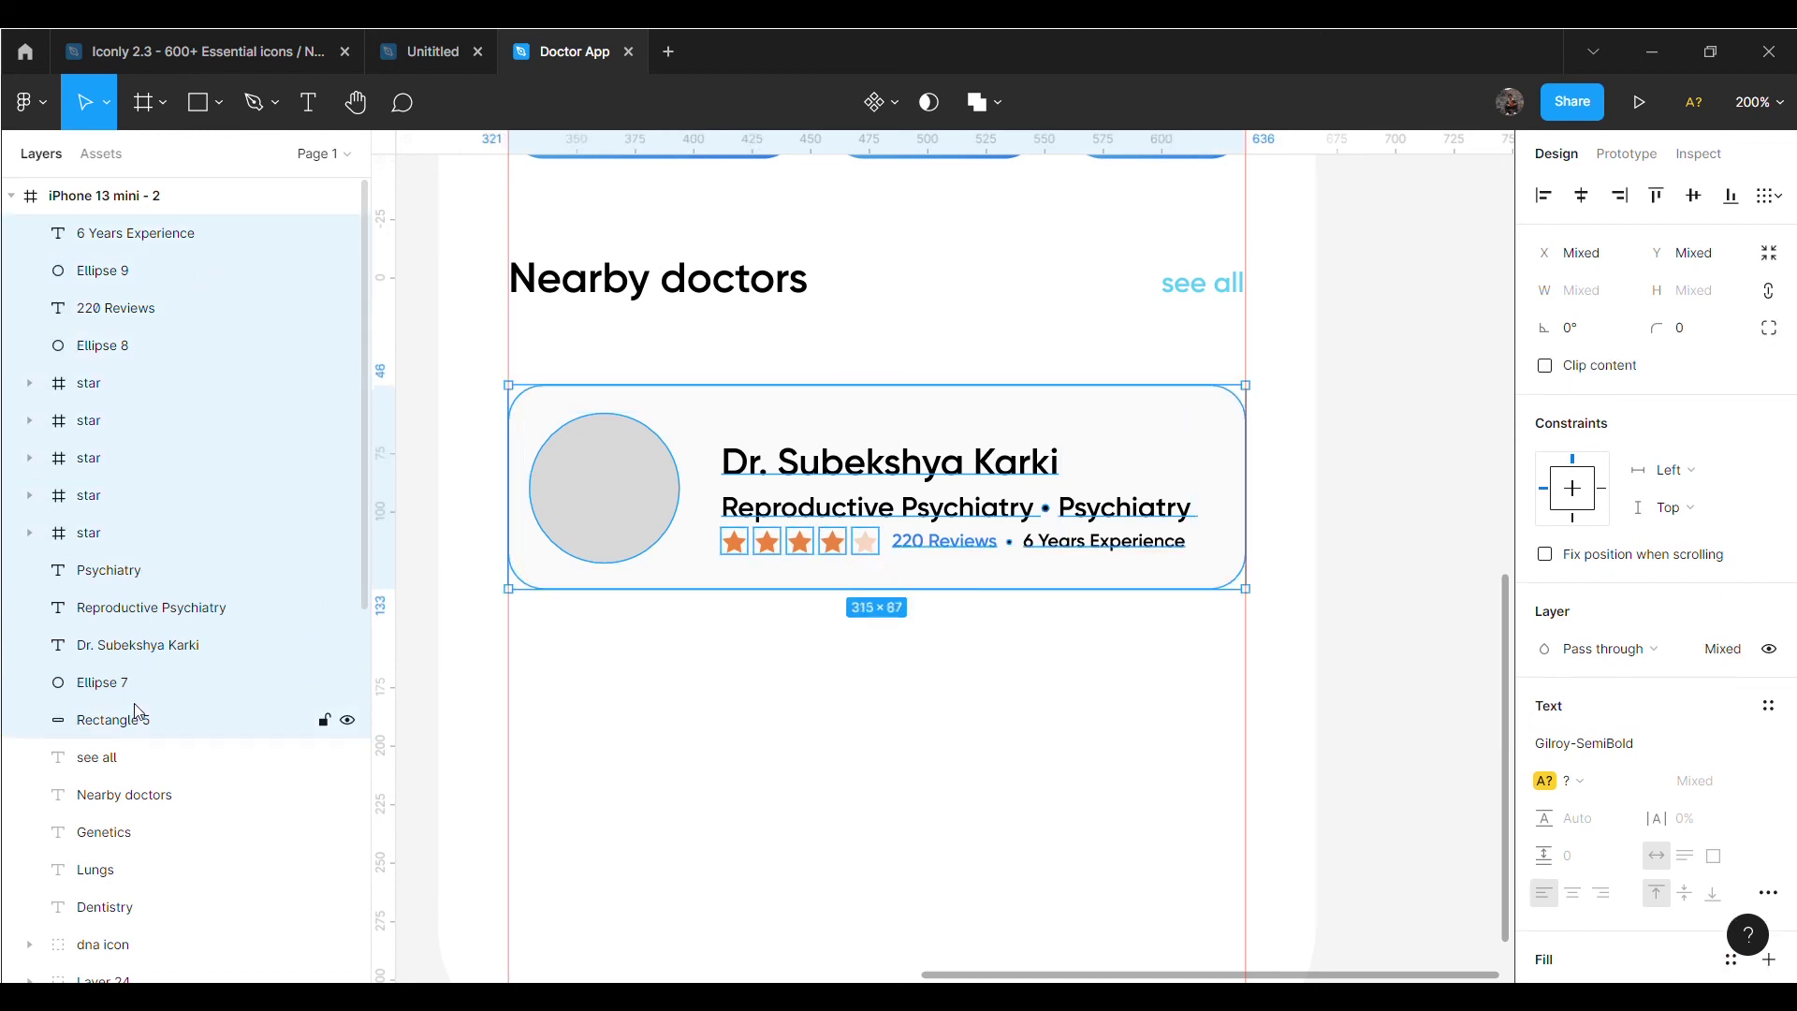
pyautogui.hotkey('ctrl', 'g')
pyautogui.hotkey('ctrl', 'd')
pyautogui.moveTo(971, 513); pyautogui.dragTo(971, 778)
pyautogui.scroll(-3, 1235, 690)
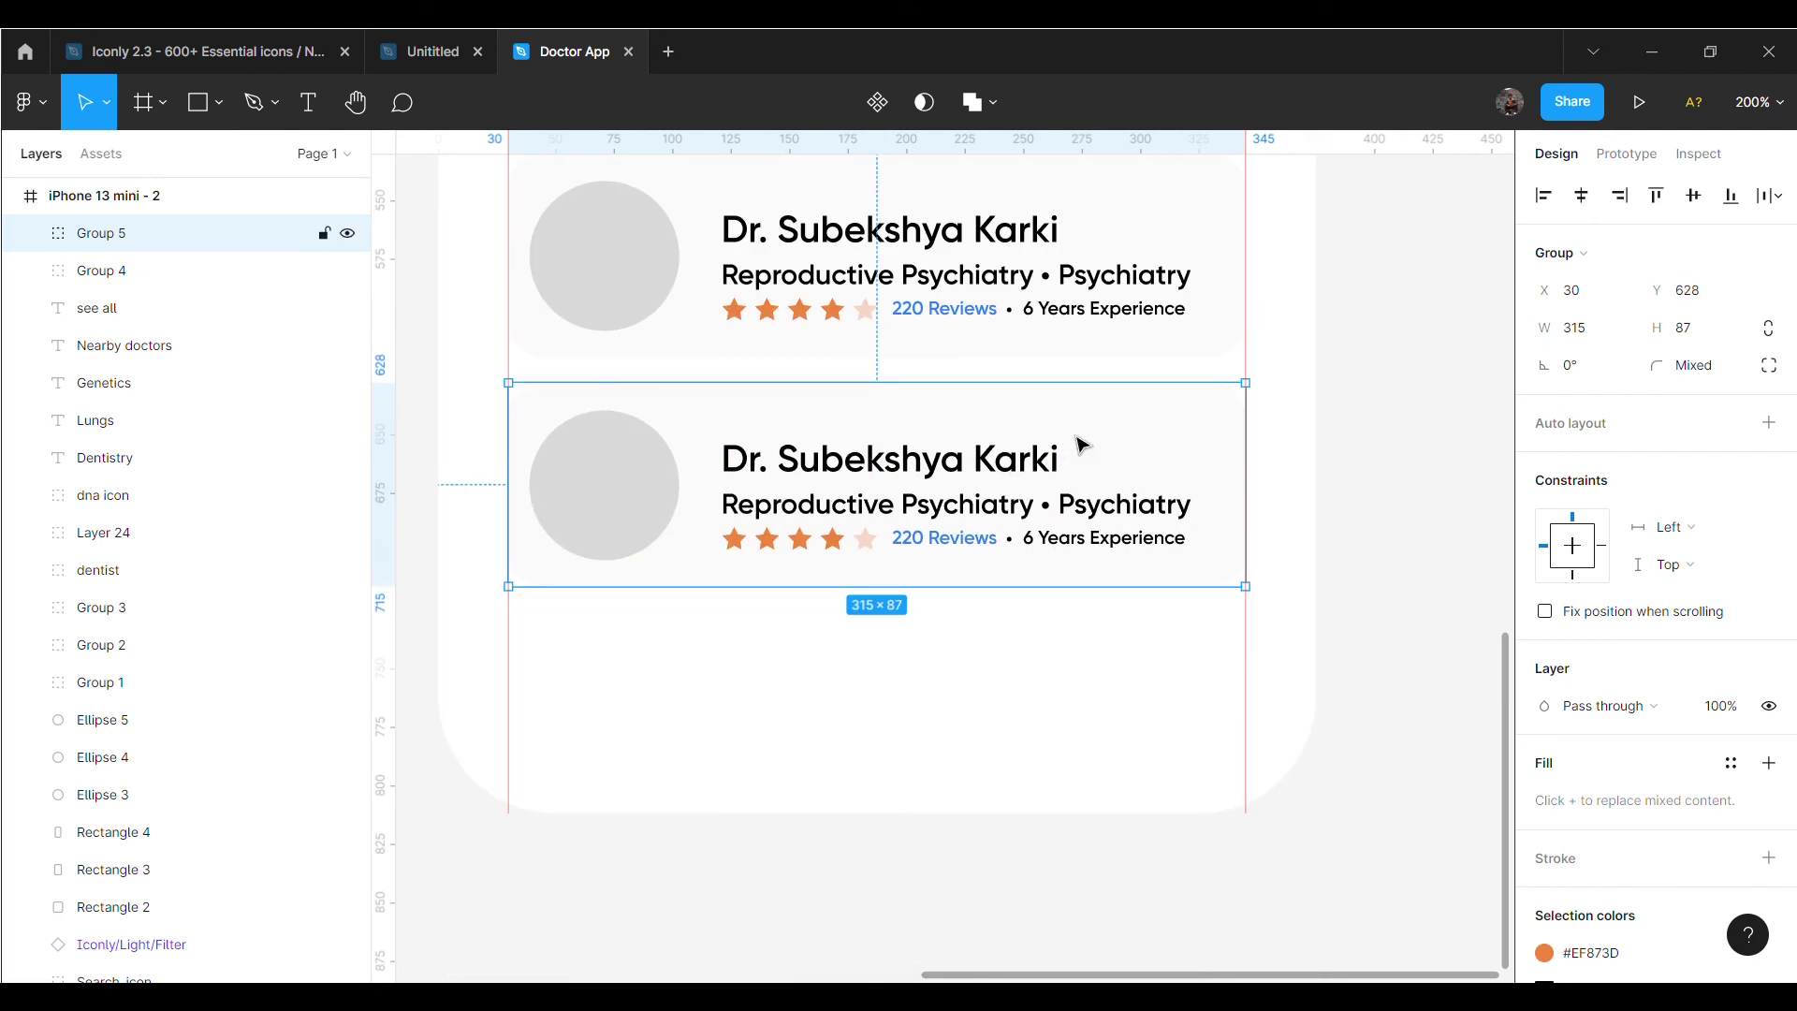
pyautogui.doubleClick(908, 506)
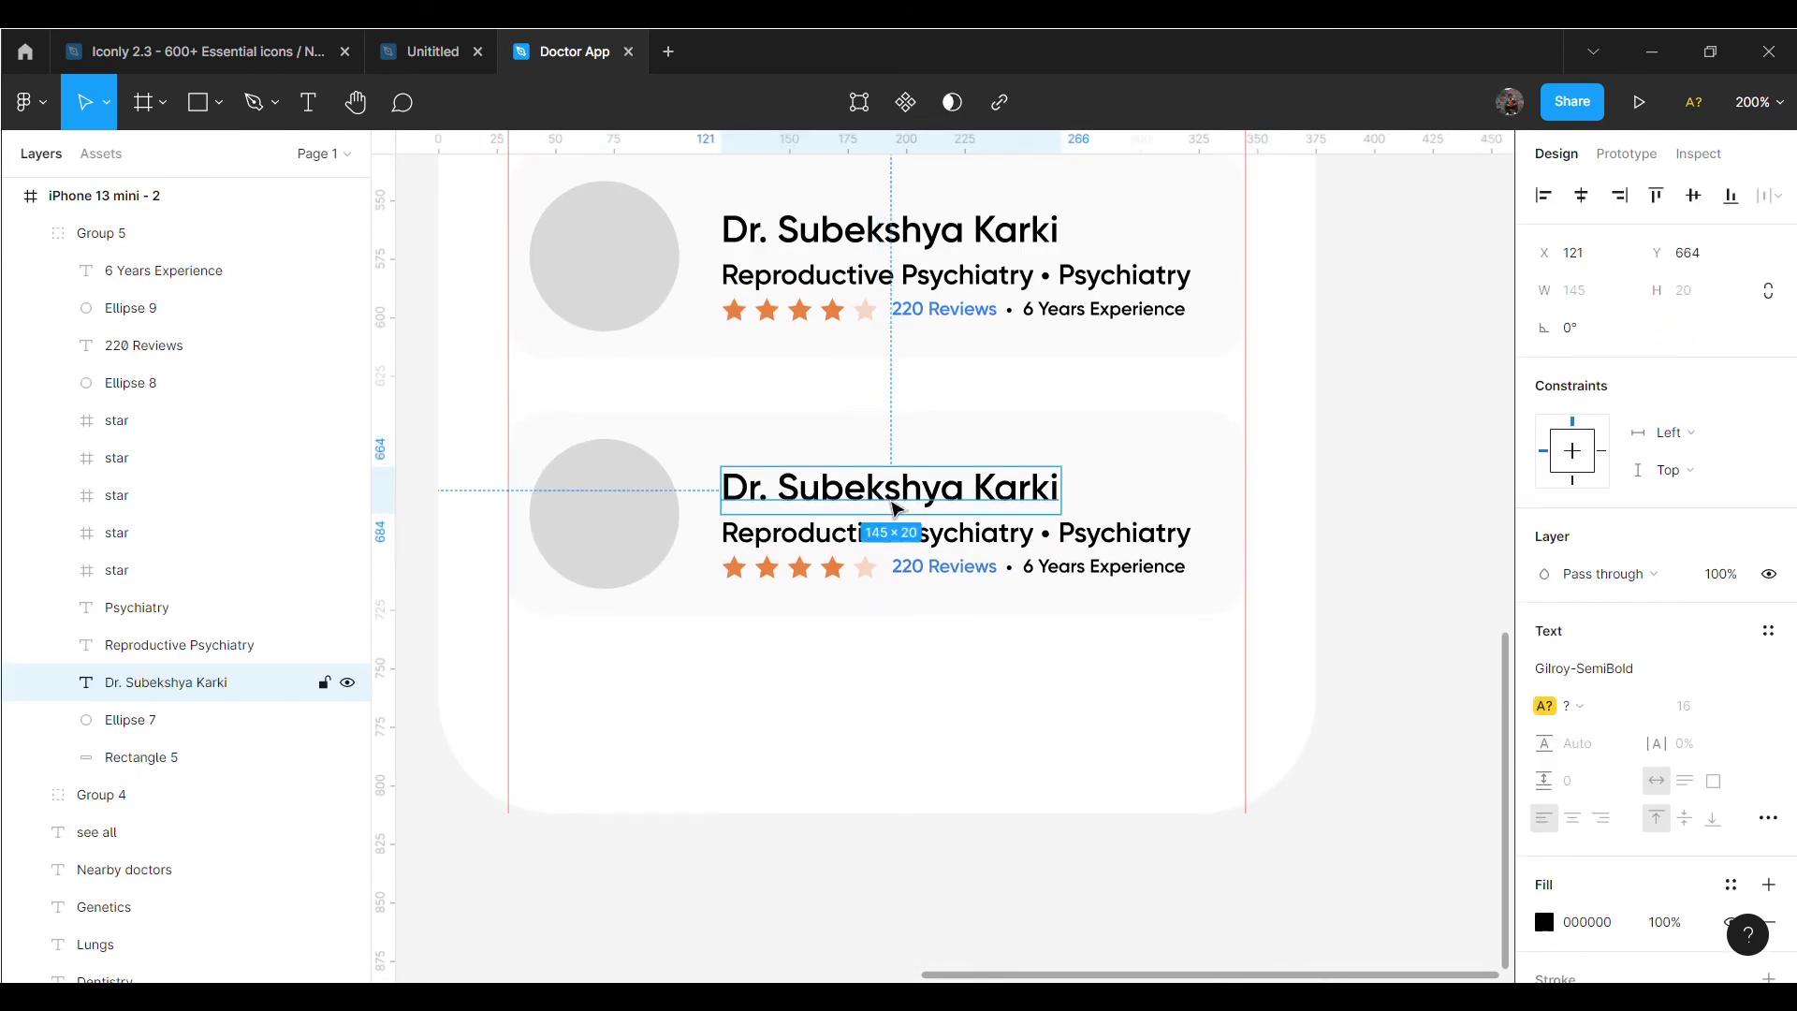
pyautogui.click(1587, 360)
pyautogui.click(1585, 668)
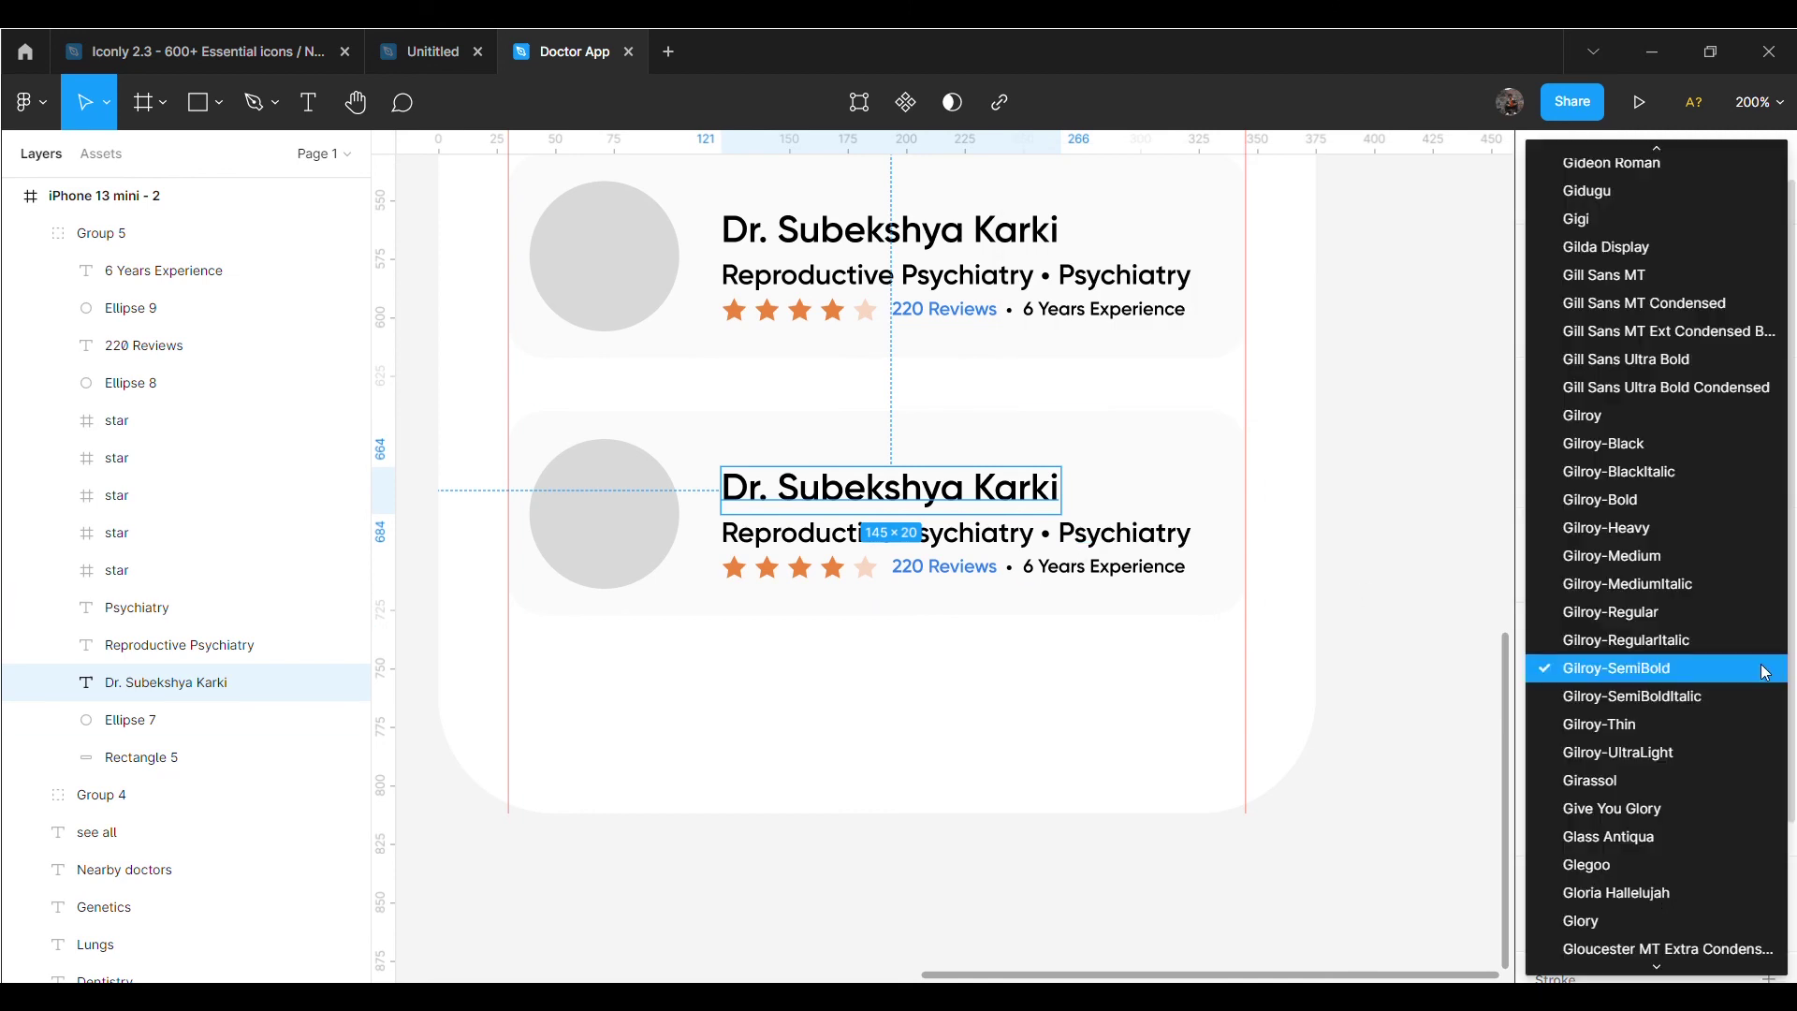
pyautogui.click(1610, 668)
pyautogui.click(1610, 637)
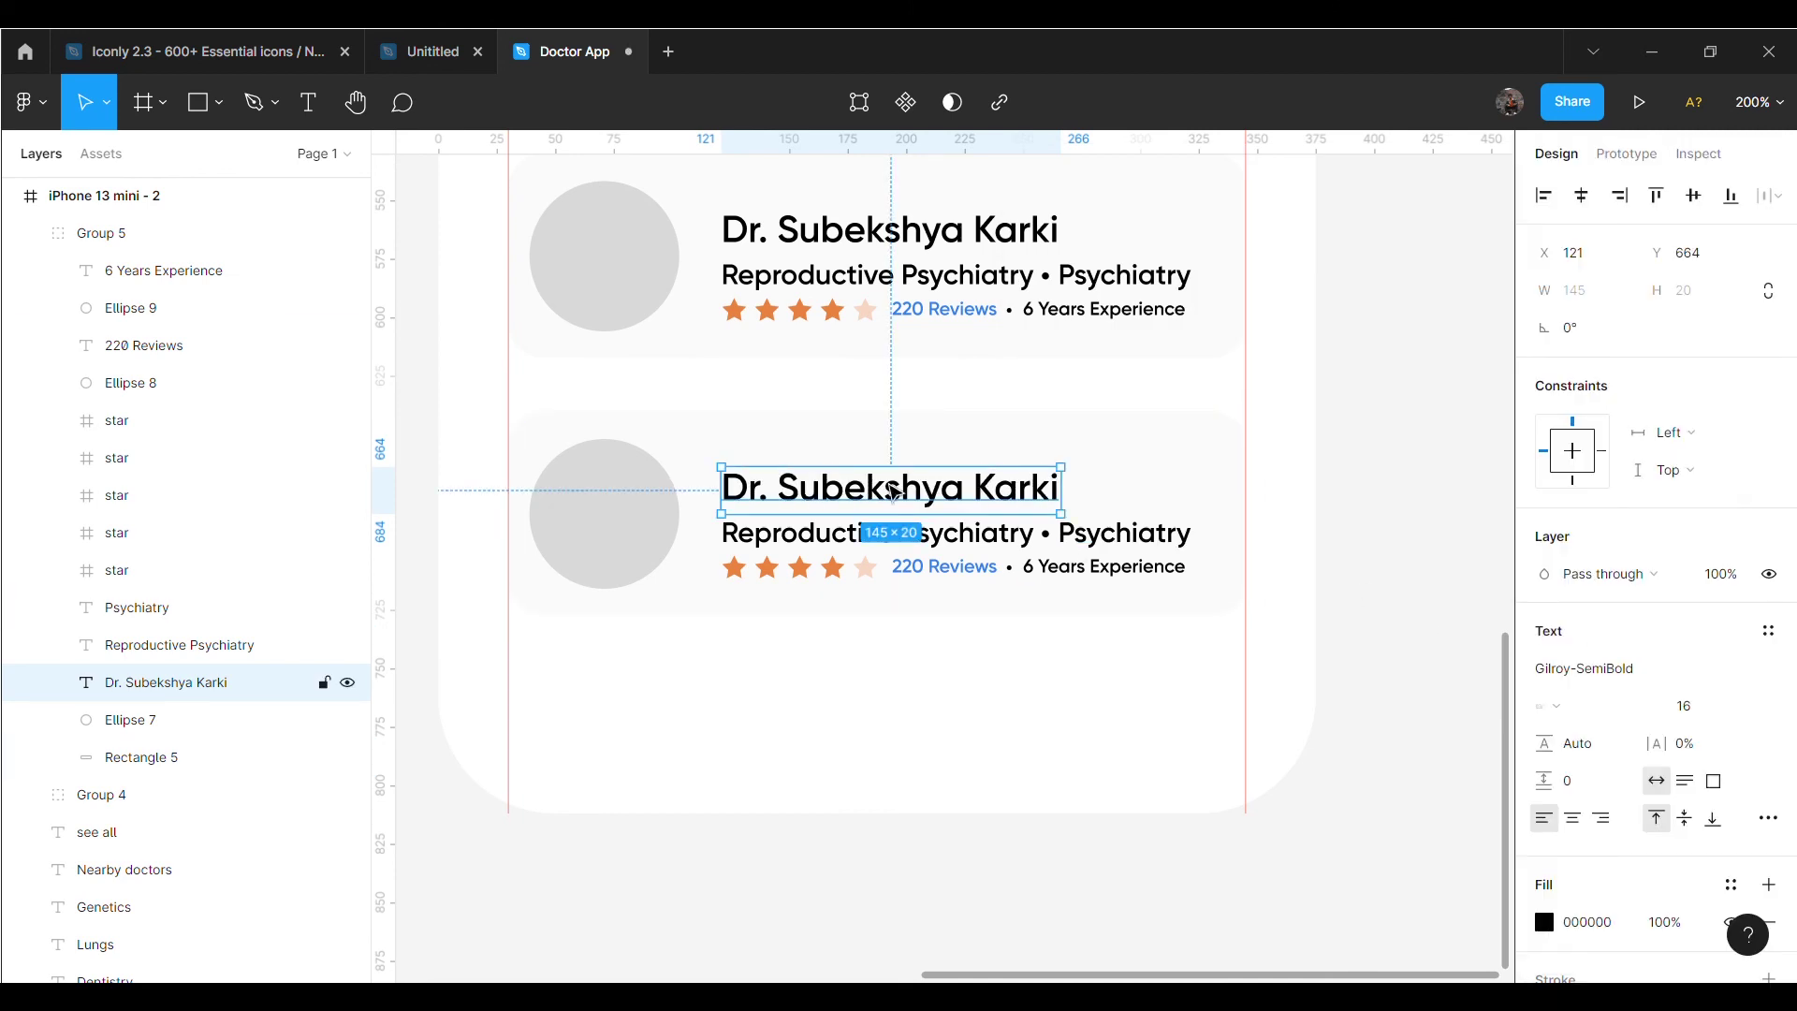
pyautogui.doubleClick(1039, 506)
pyautogui.click(1041, 510)
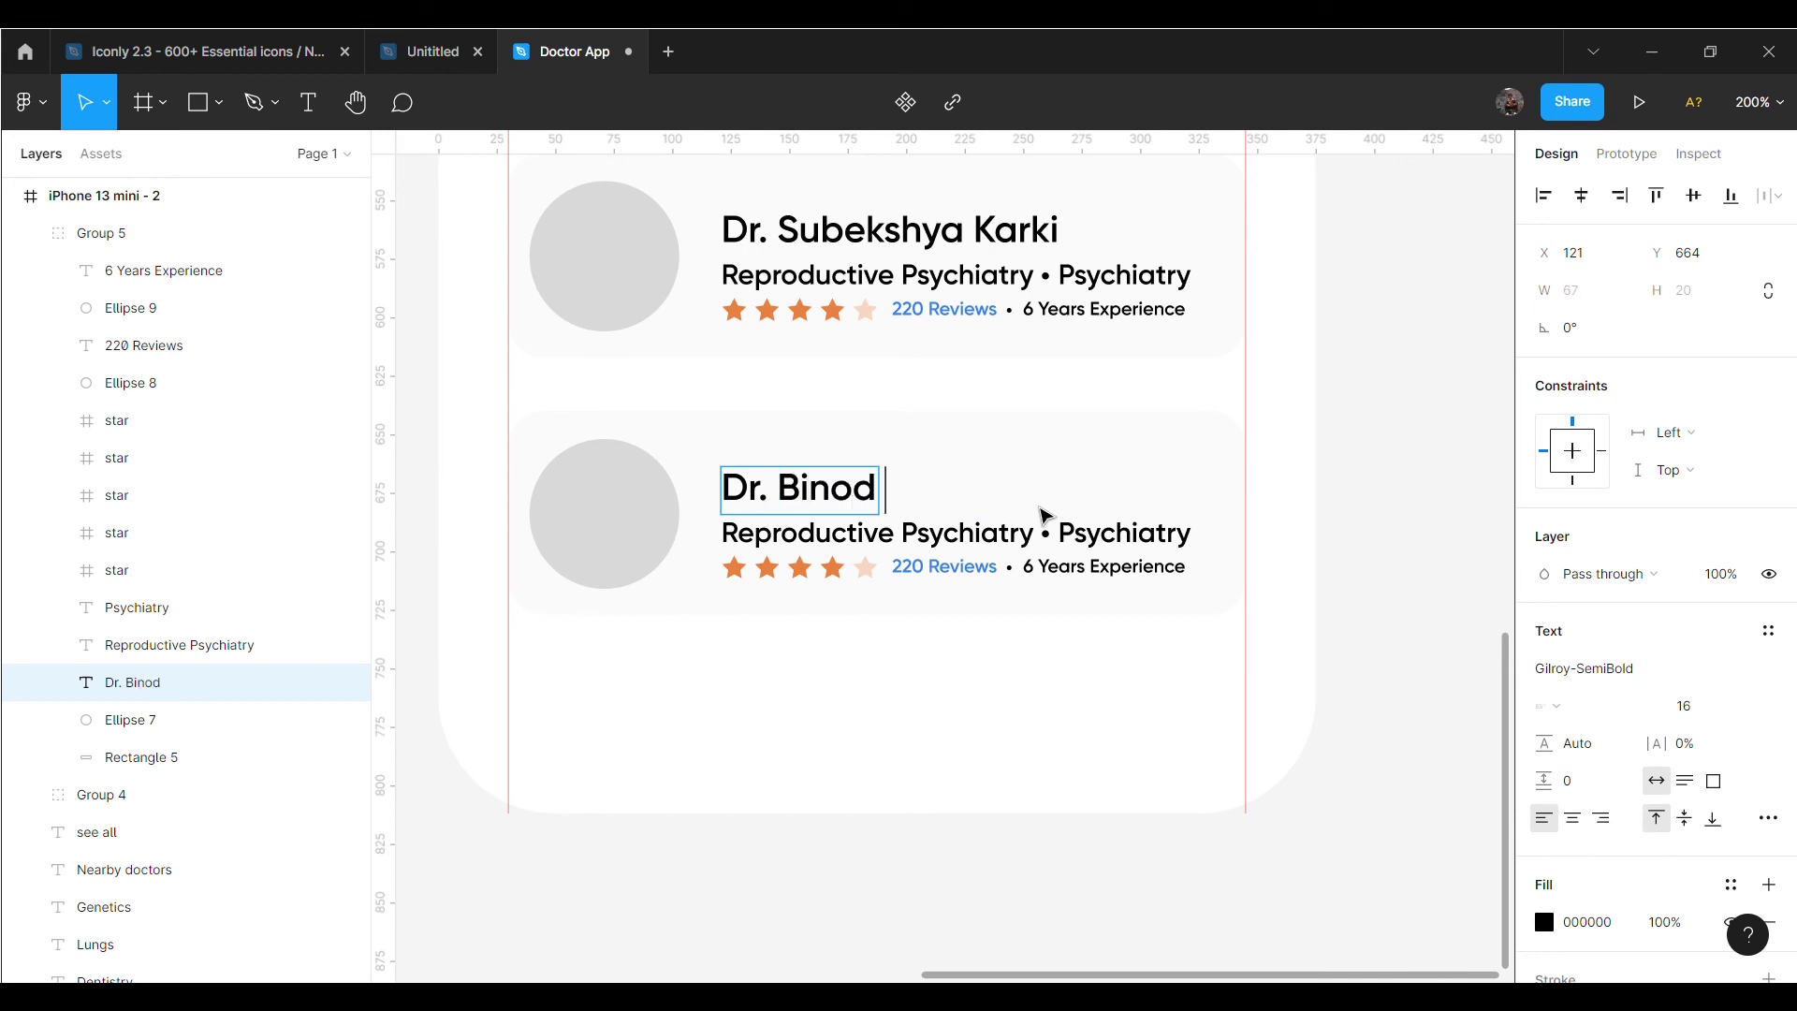
pyautogui.click(1408, 585)
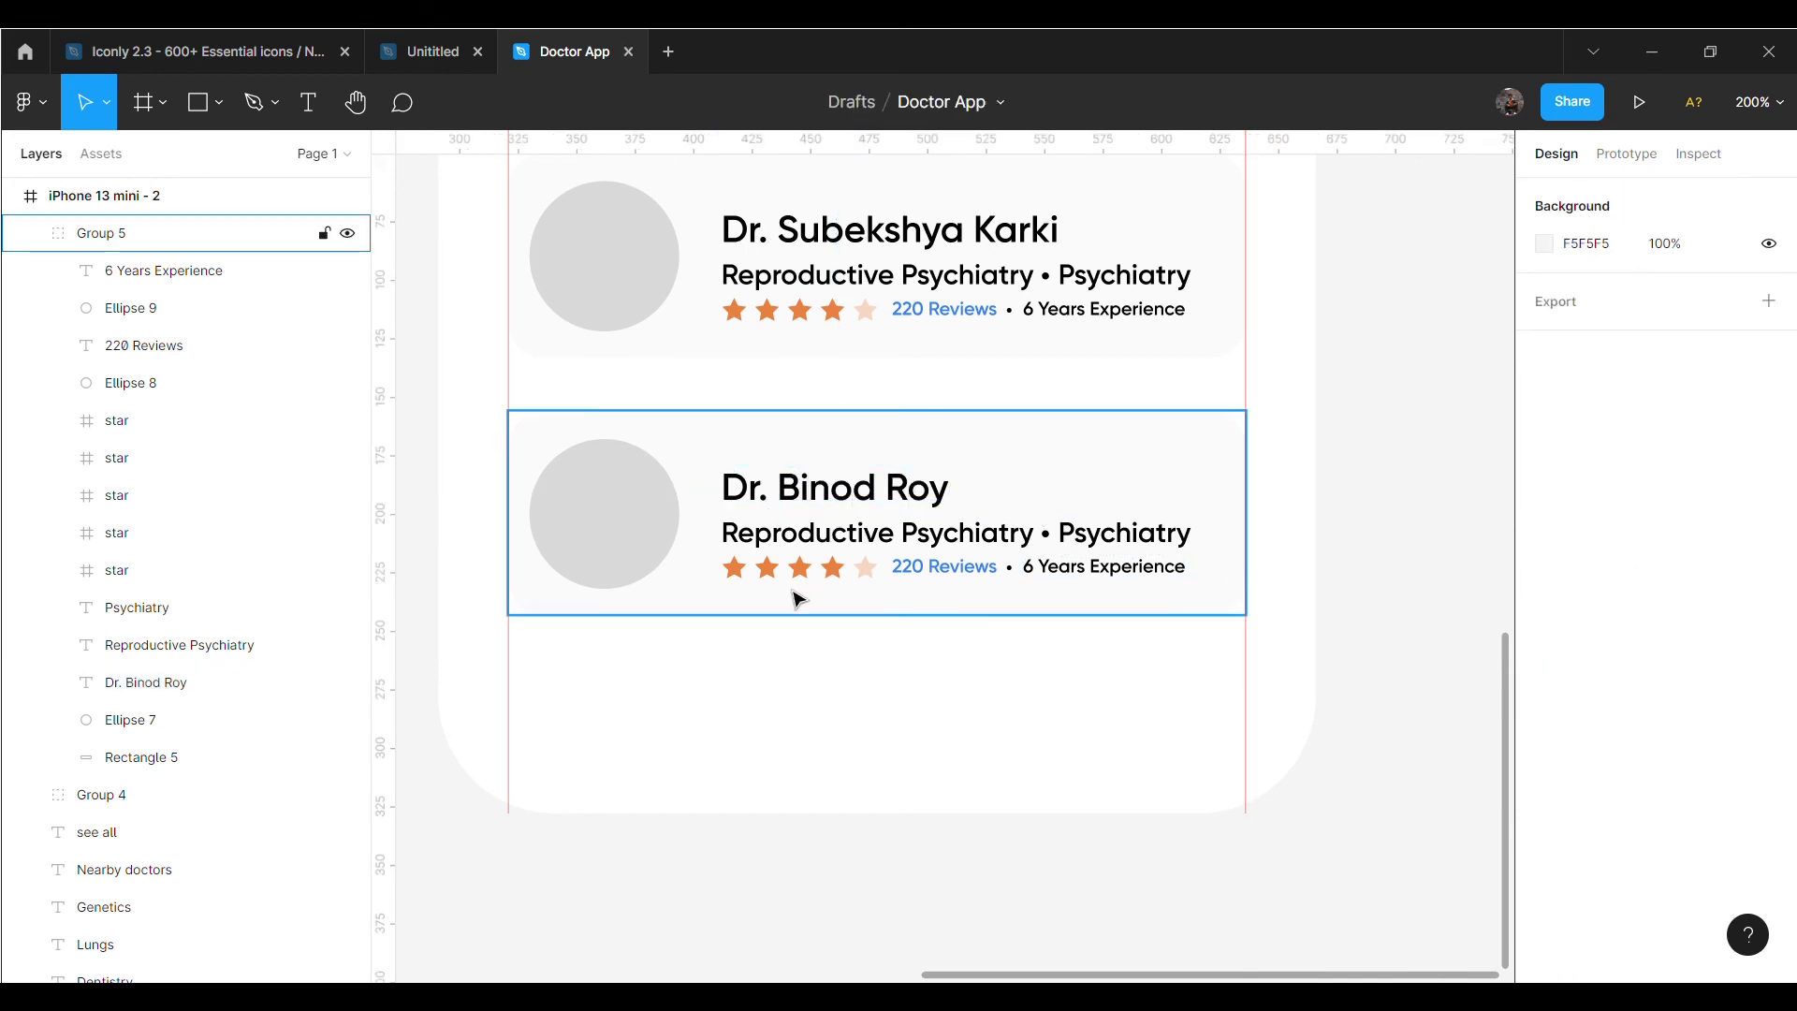
# - Change the copy's Reproductive specialty text to Psychology in Gilroy-SemiBold
pyautogui.doubleClick(847, 548)
pyautogui.click(1772, 668)
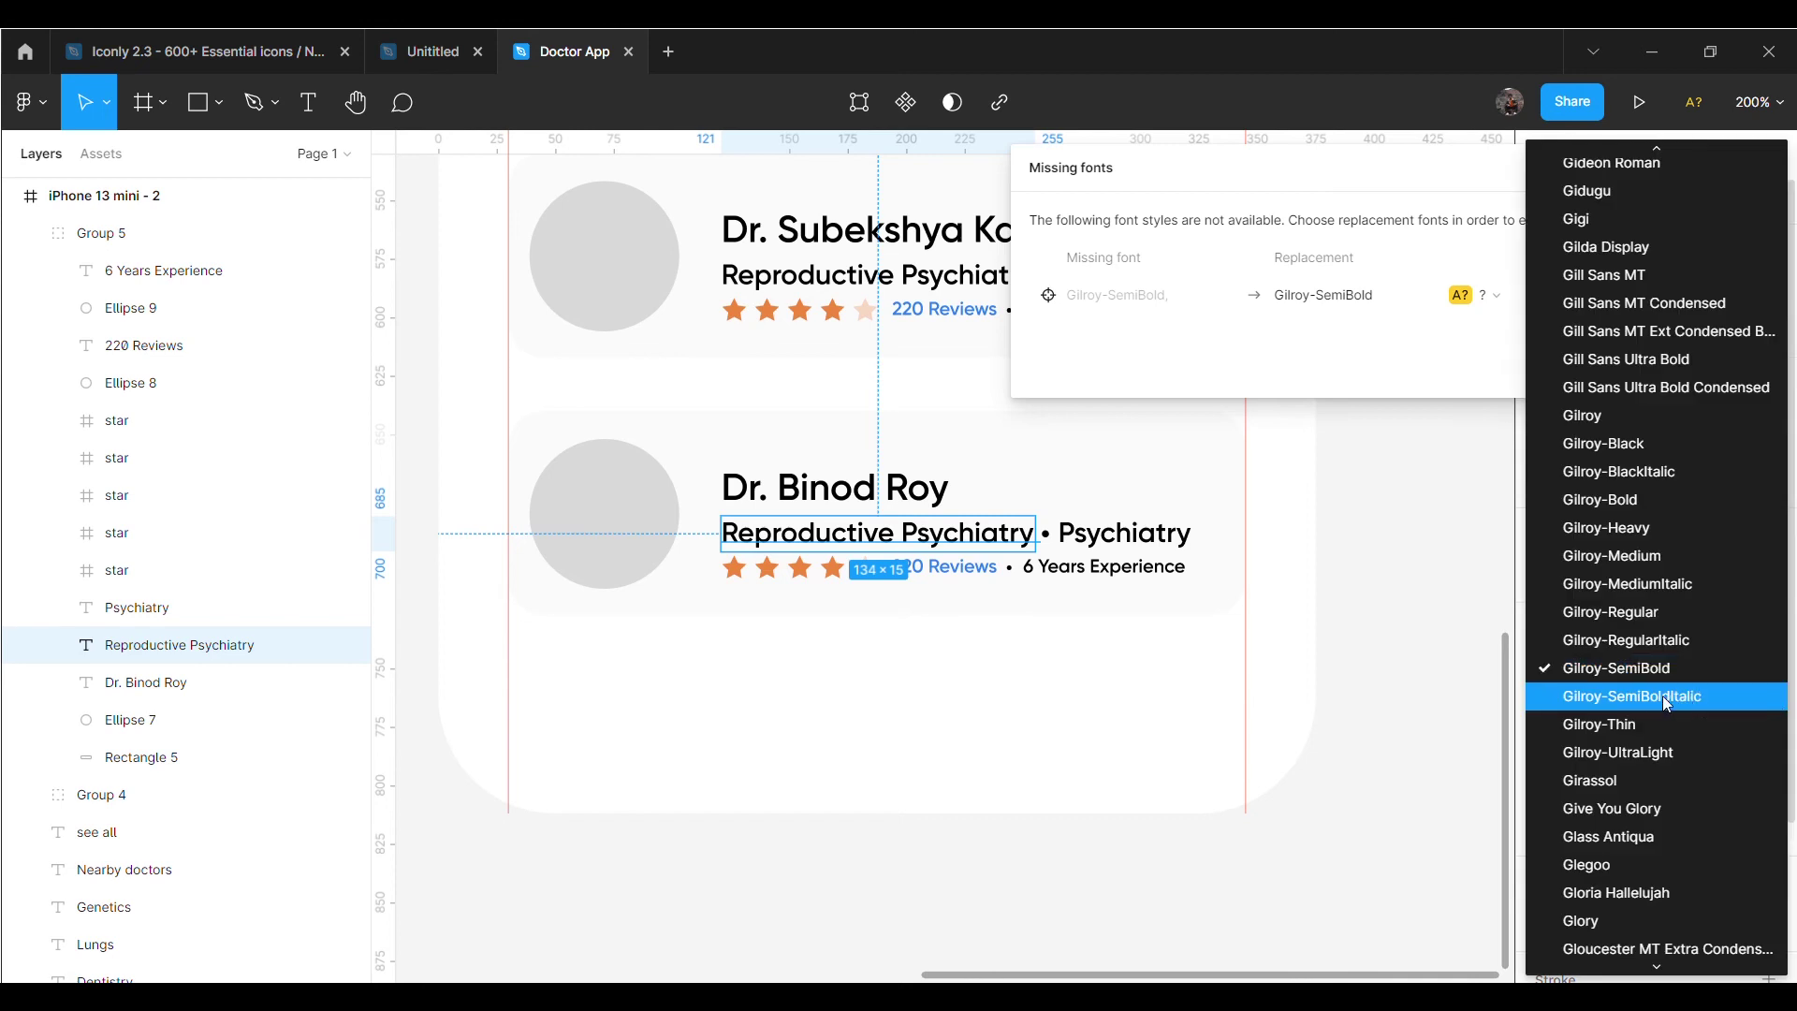
pyautogui.click(1663, 695)
pyautogui.click(1774, 672)
pyautogui.click(1659, 647)
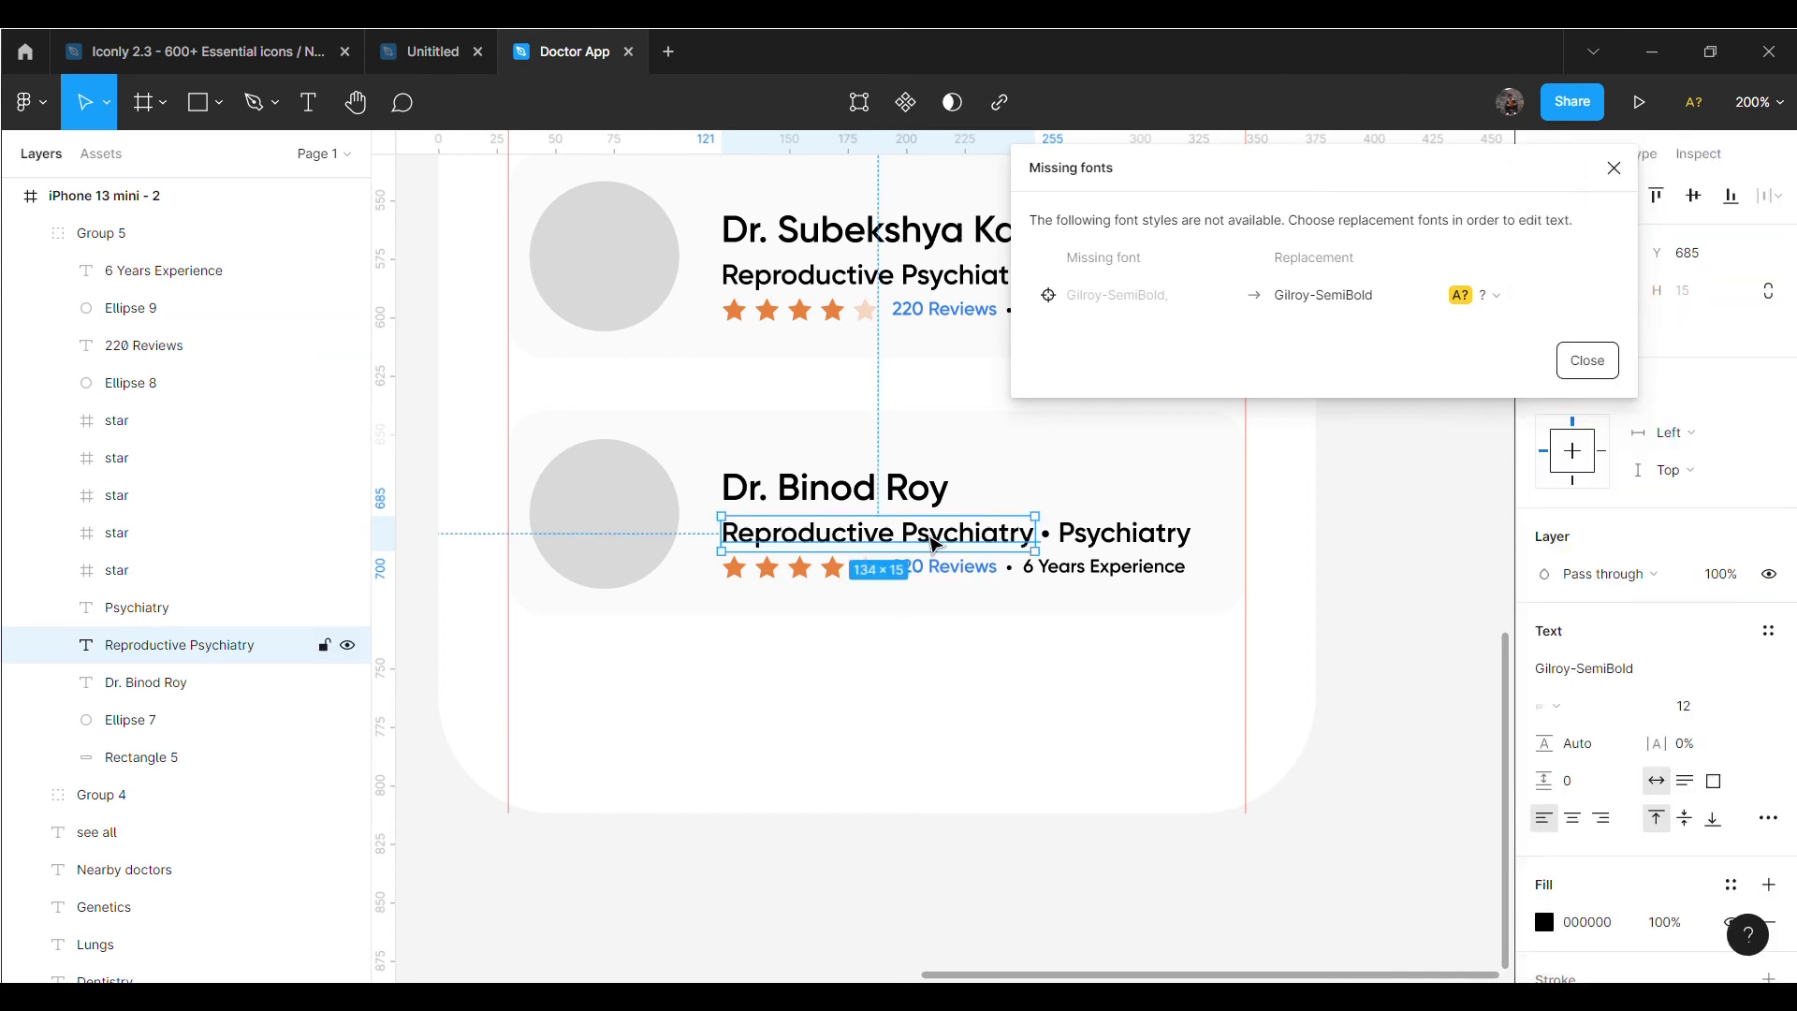
pyautogui.write('Psychology')
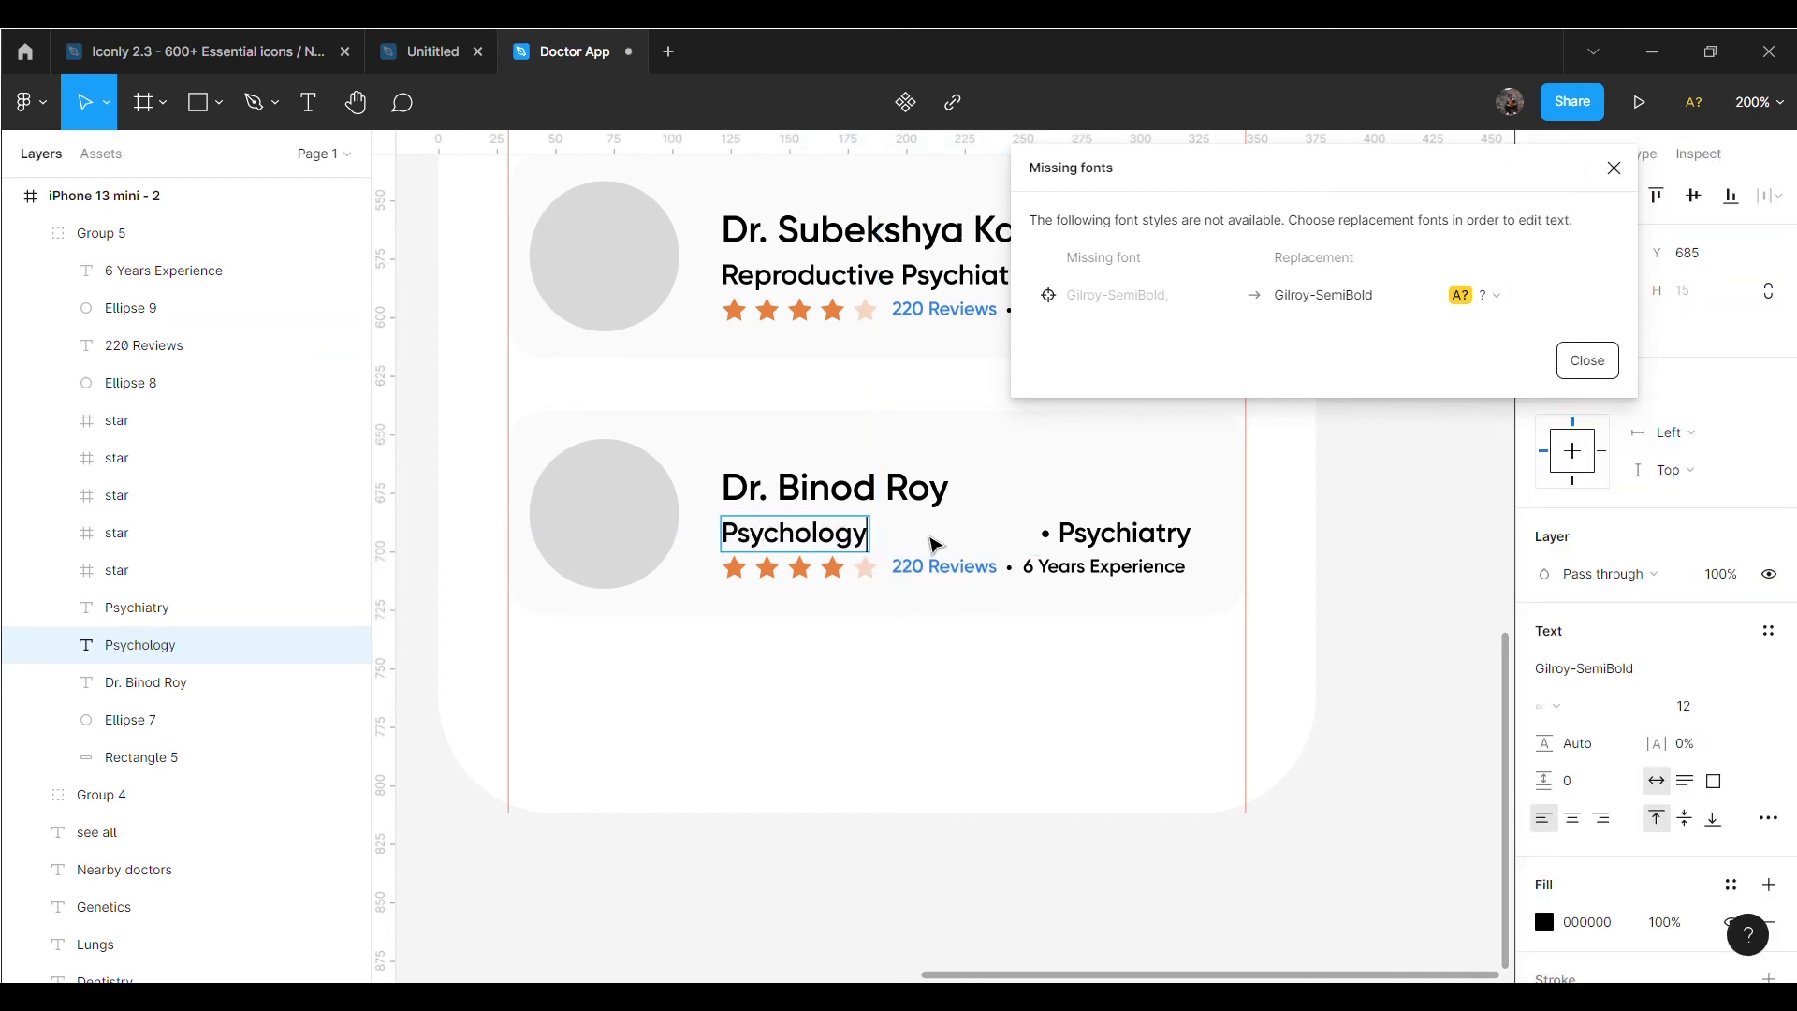
# - Replace the Psychiatry text with Telemedicine
pyautogui.click(1104, 535)
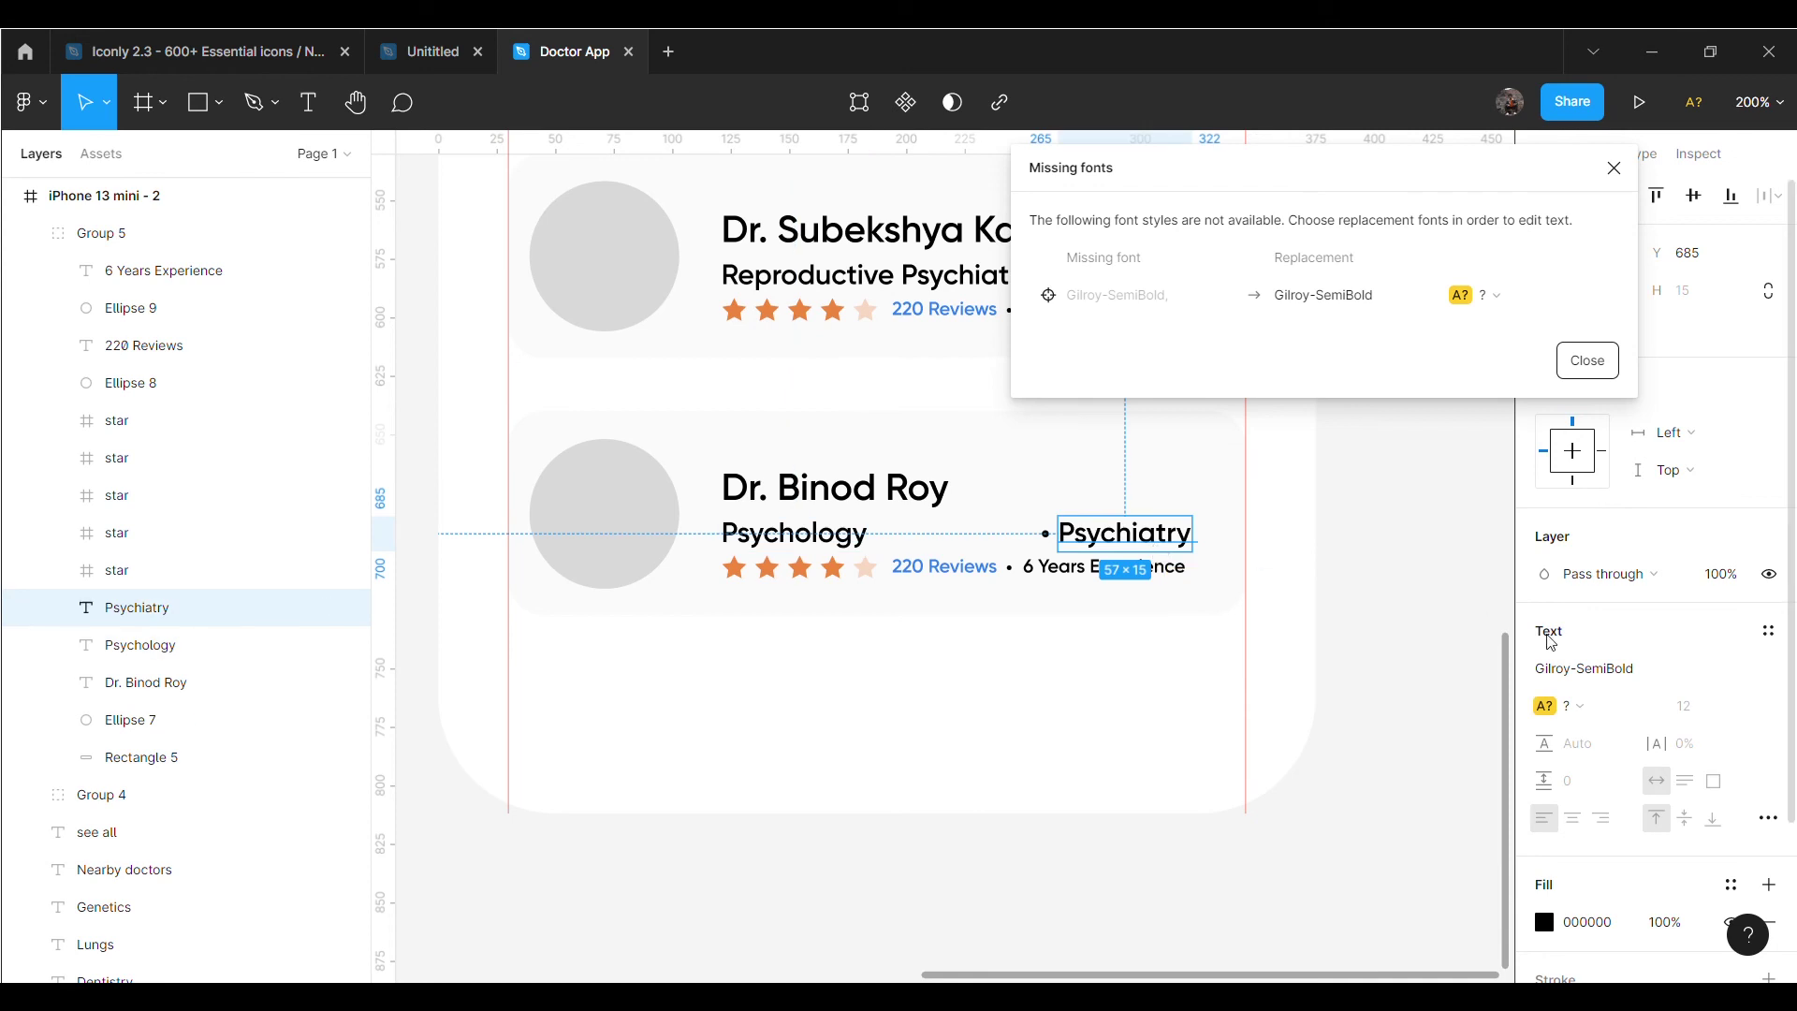
pyautogui.click(1581, 707)
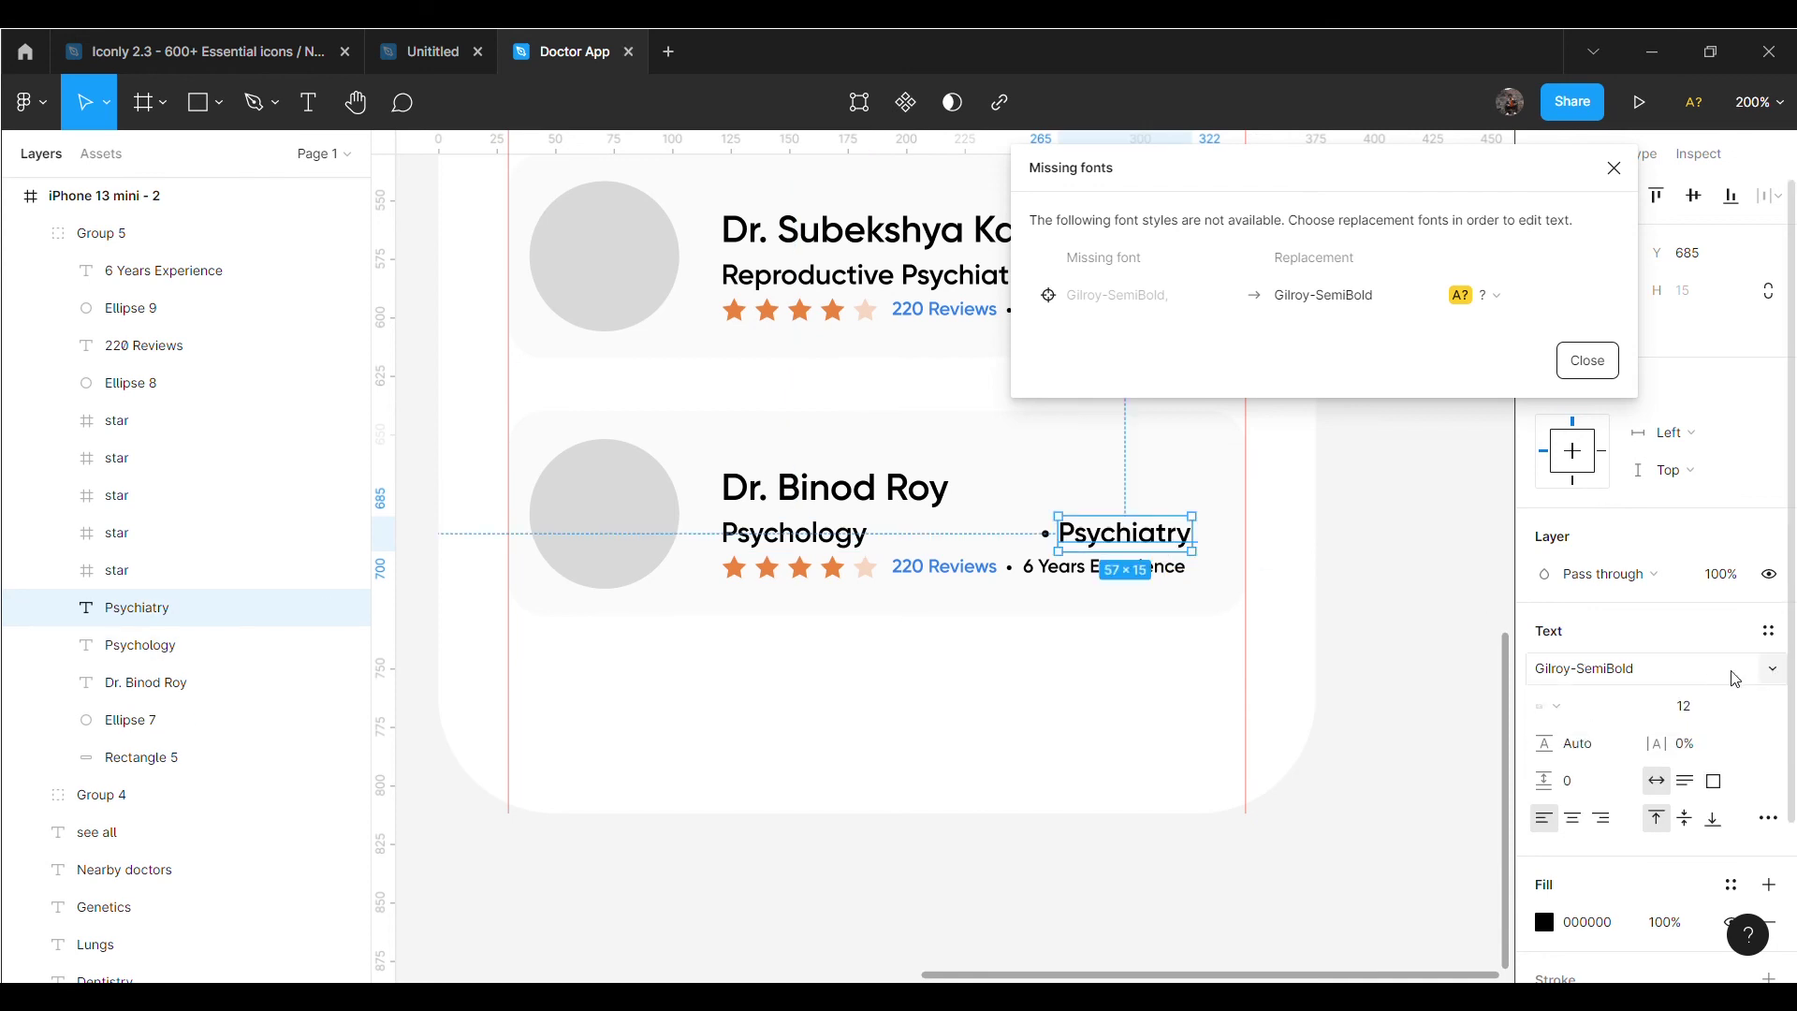
pyautogui.doubleClick(1153, 537)
pyautogui.write('Telemedici')
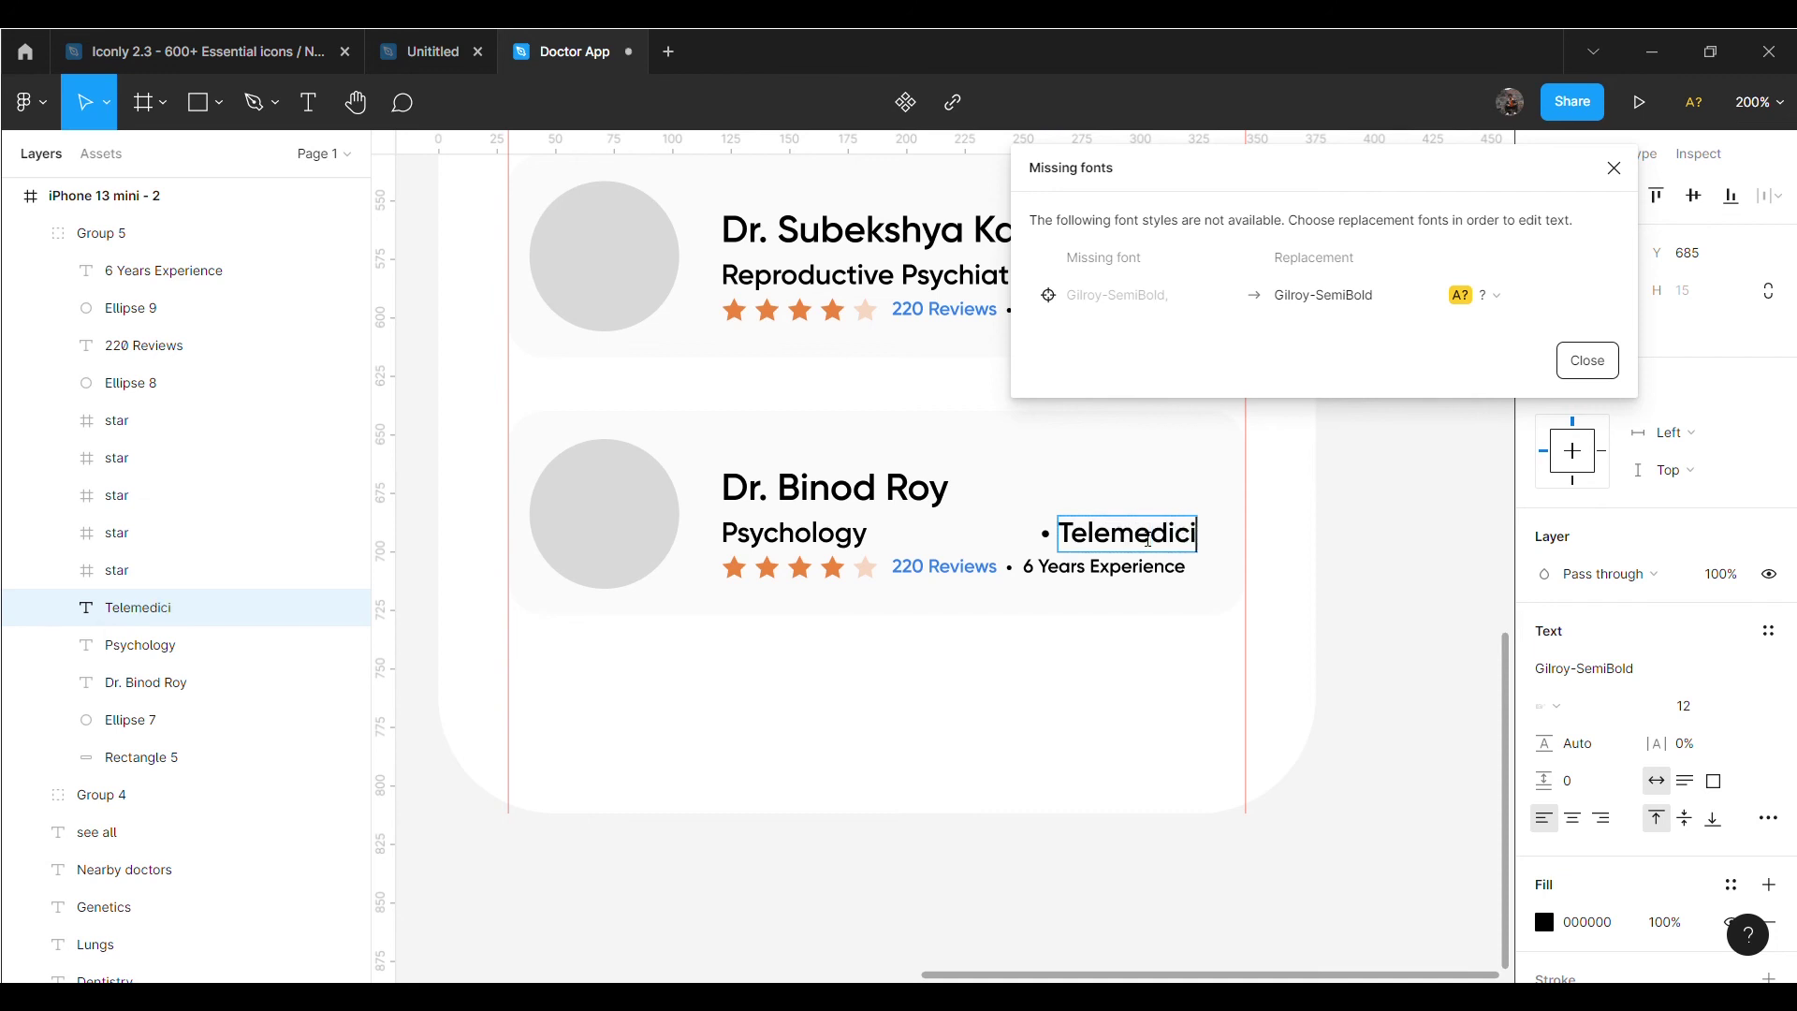
pyautogui.press('Escape')
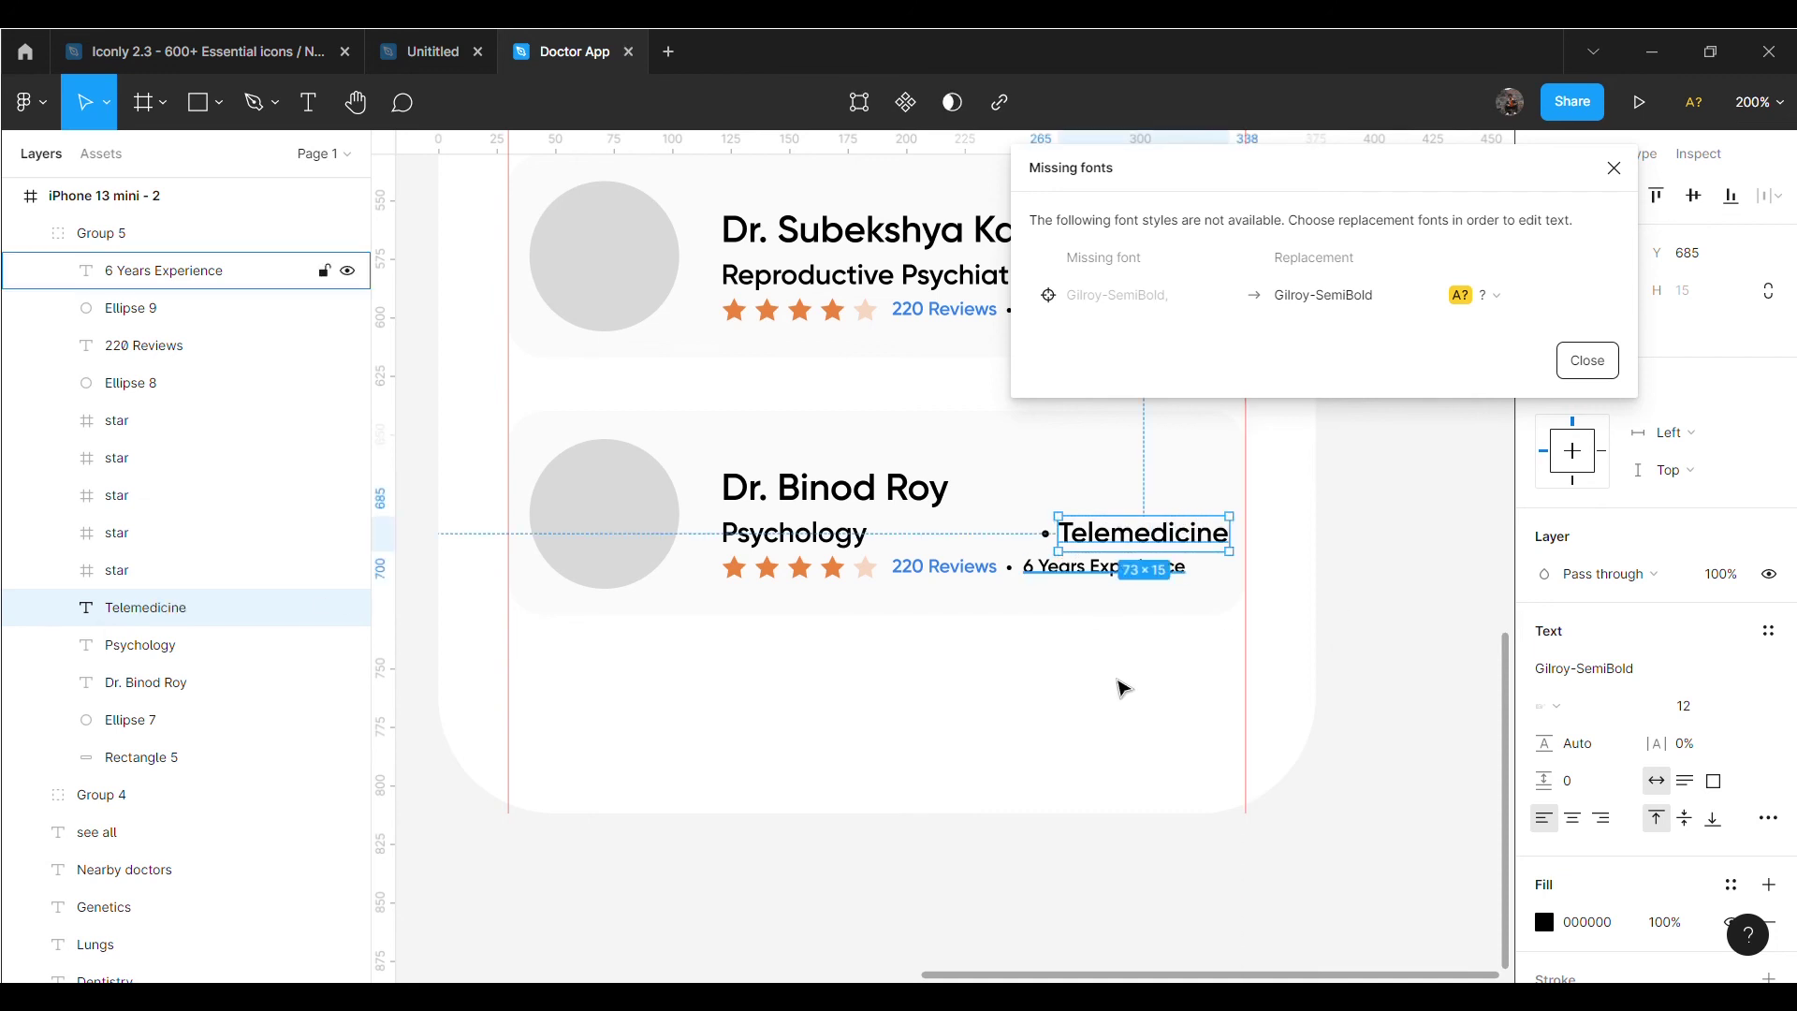
pyautogui.press('Escape')
# - Move the bullet dot beside Psychology and nudge Telemedicine left to close the gap
pyautogui.click(1047, 536)
pyautogui.moveTo(1057, 545); pyautogui.dragTo(1000, 544)
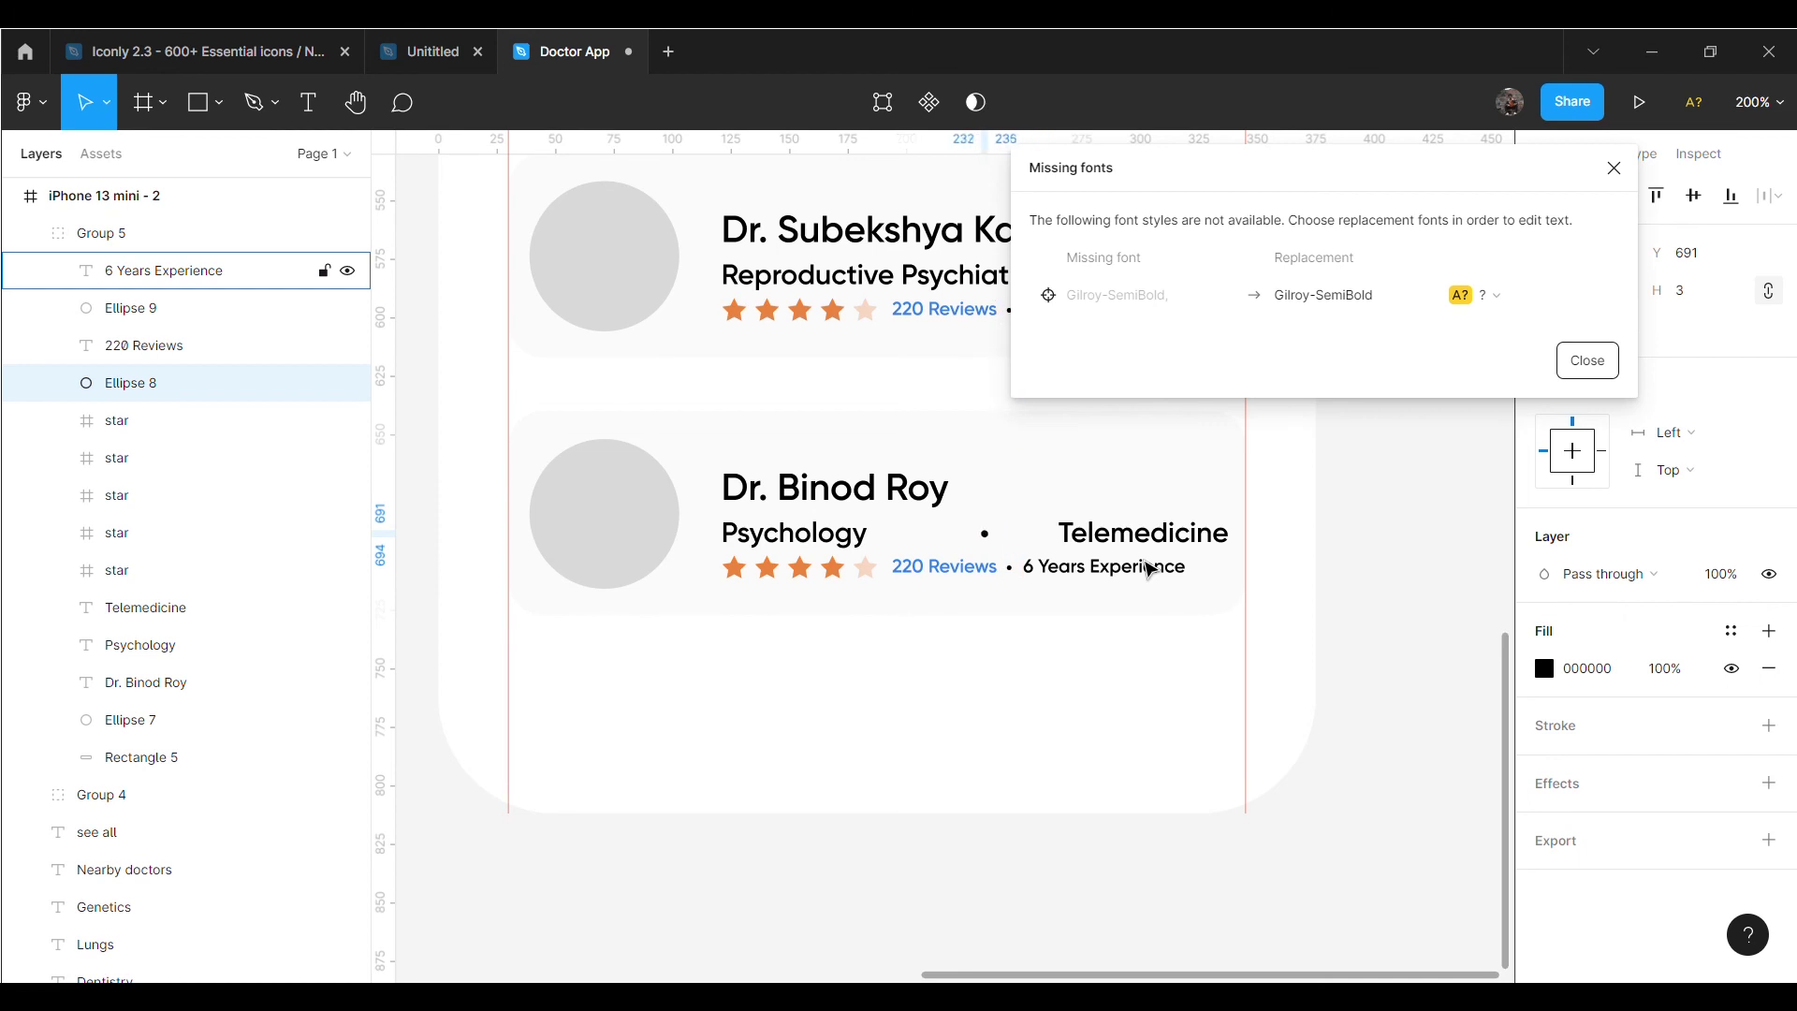
pyautogui.click(1178, 550)
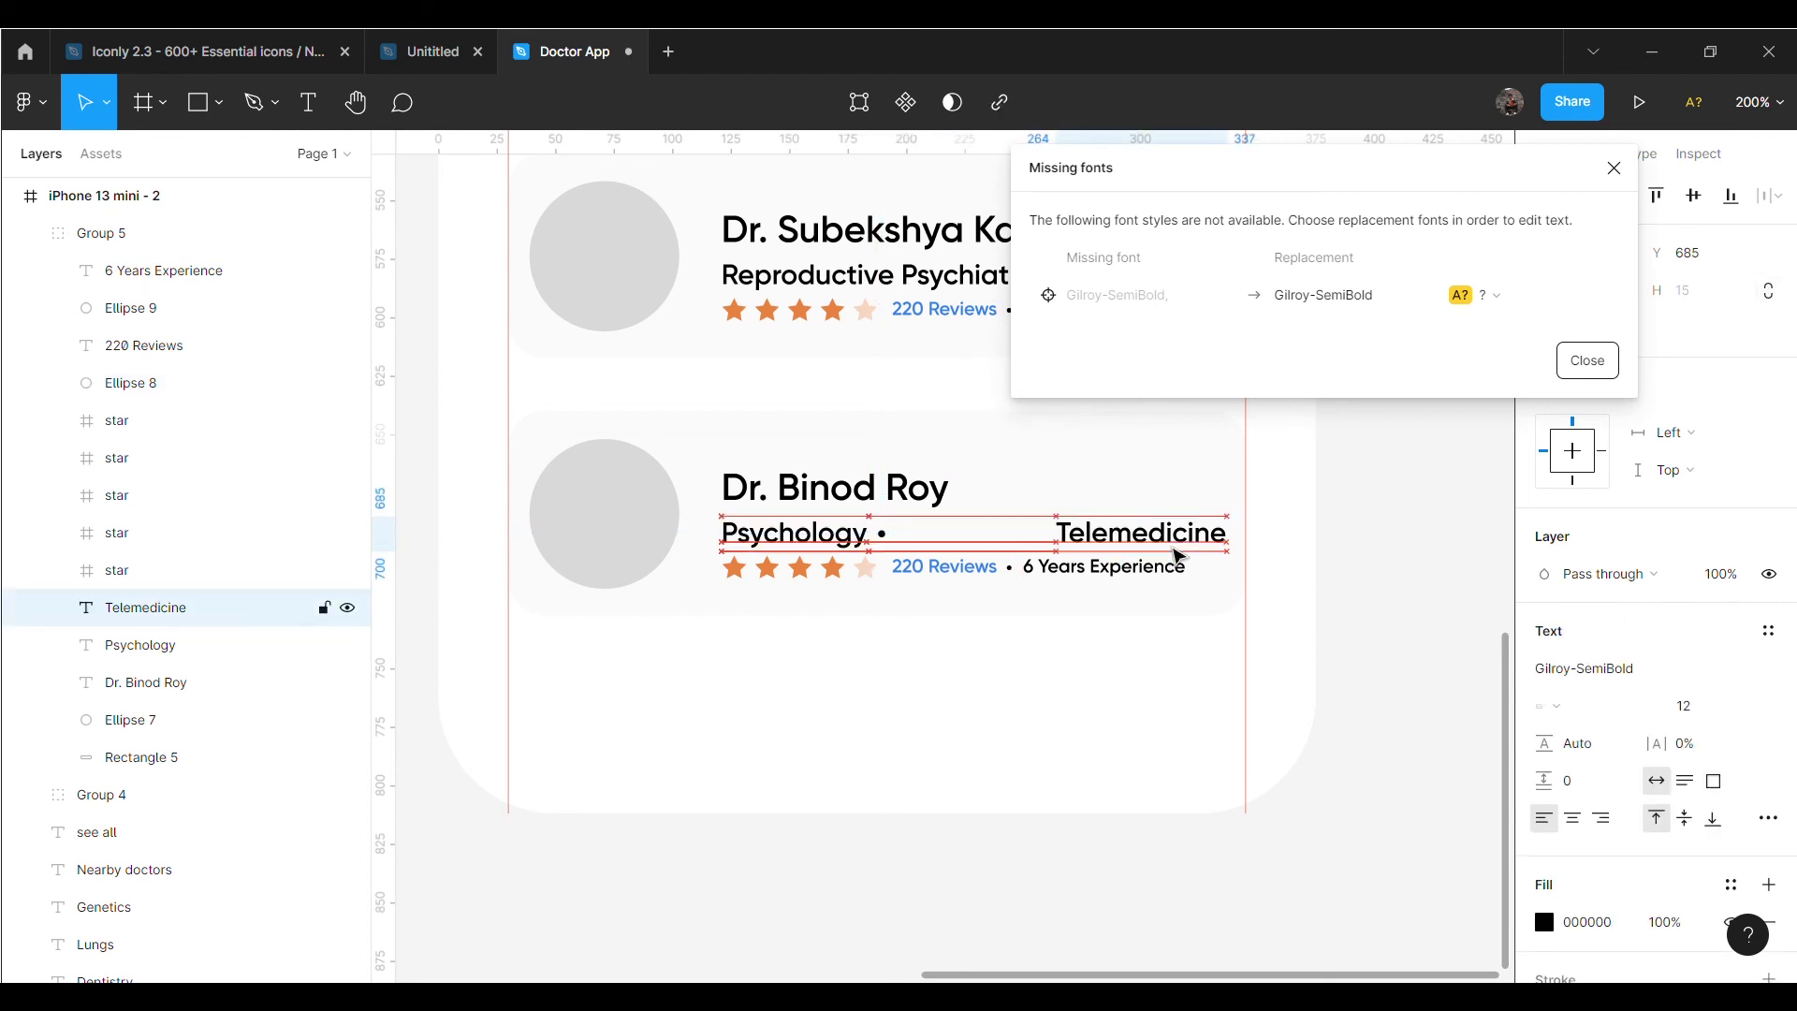
pyautogui.hotkey('shift', 'Left')
pyautogui.hotkey('shift', 'Left')
pyautogui.hotkey('shift', 'Left')
pyautogui.hotkey('shift', 'Left')
pyautogui.hotkey('shift', 'Left')
pyautogui.hotkey('shift', 'Left')
pyautogui.click(1368, 573)
# - Change the copy's 220 Reviews text to 390 Reviews
pyautogui.click(951, 569)
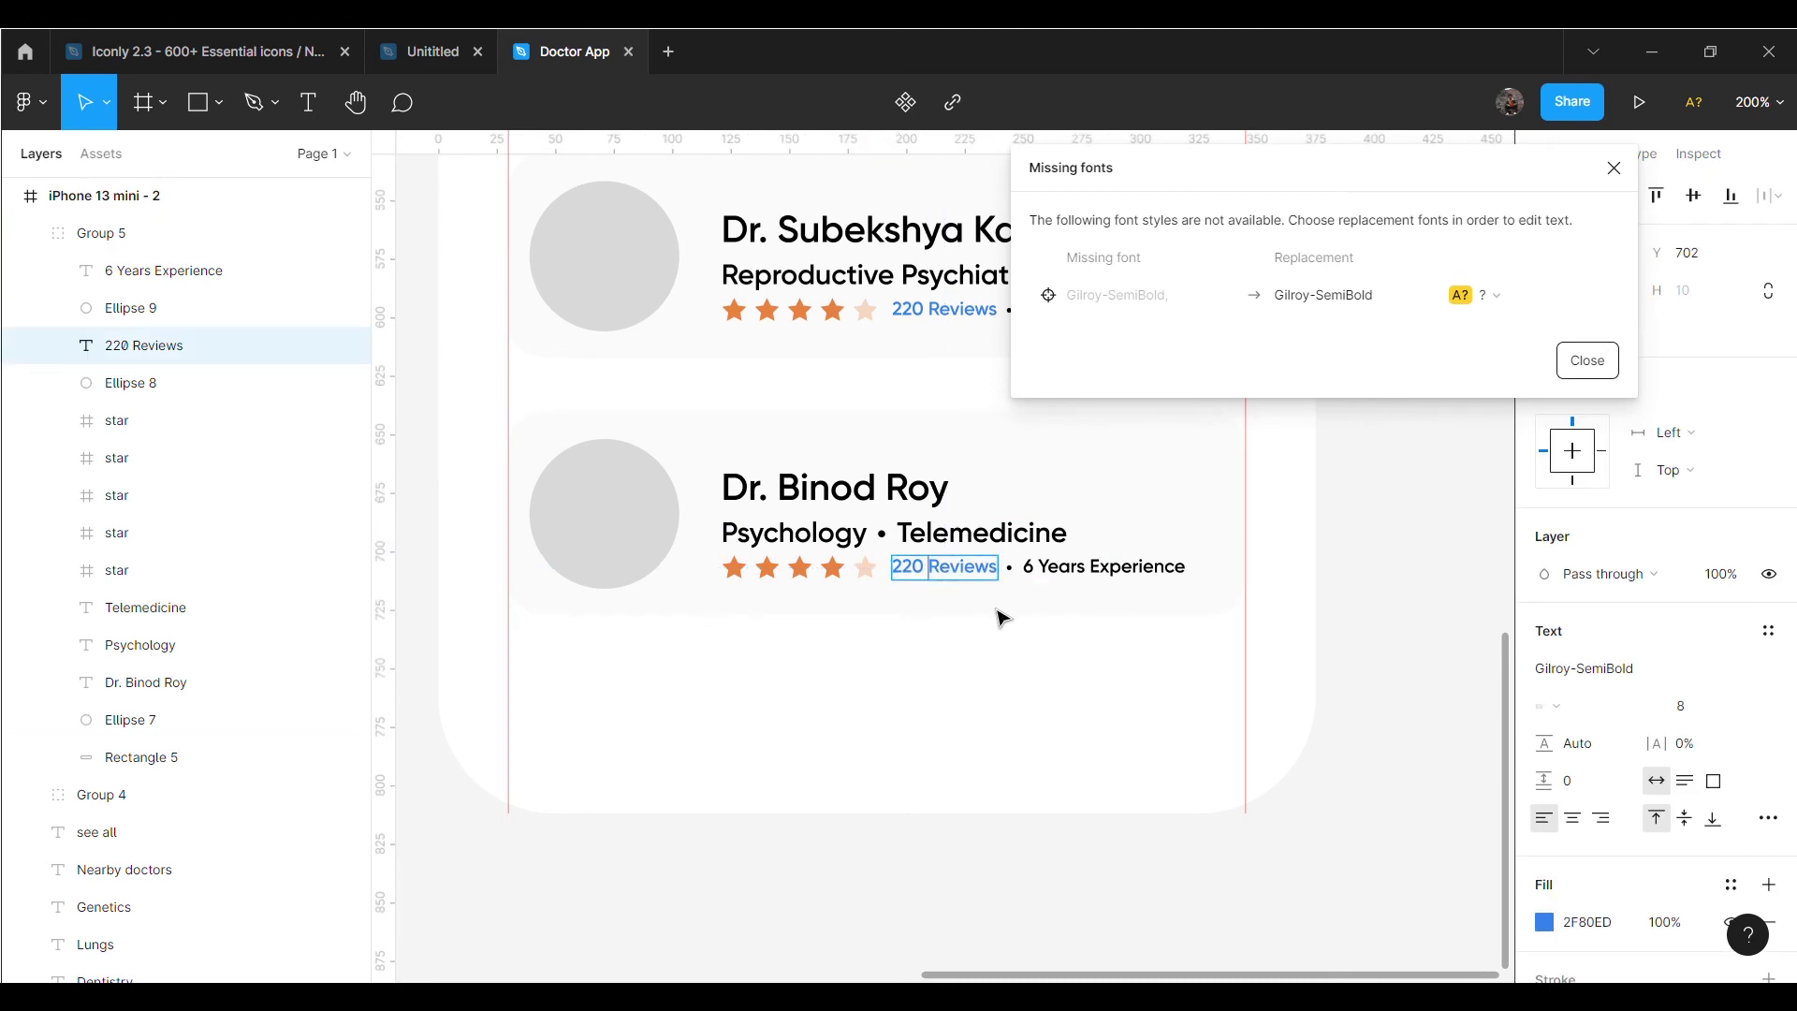
pyautogui.click(1397, 594)
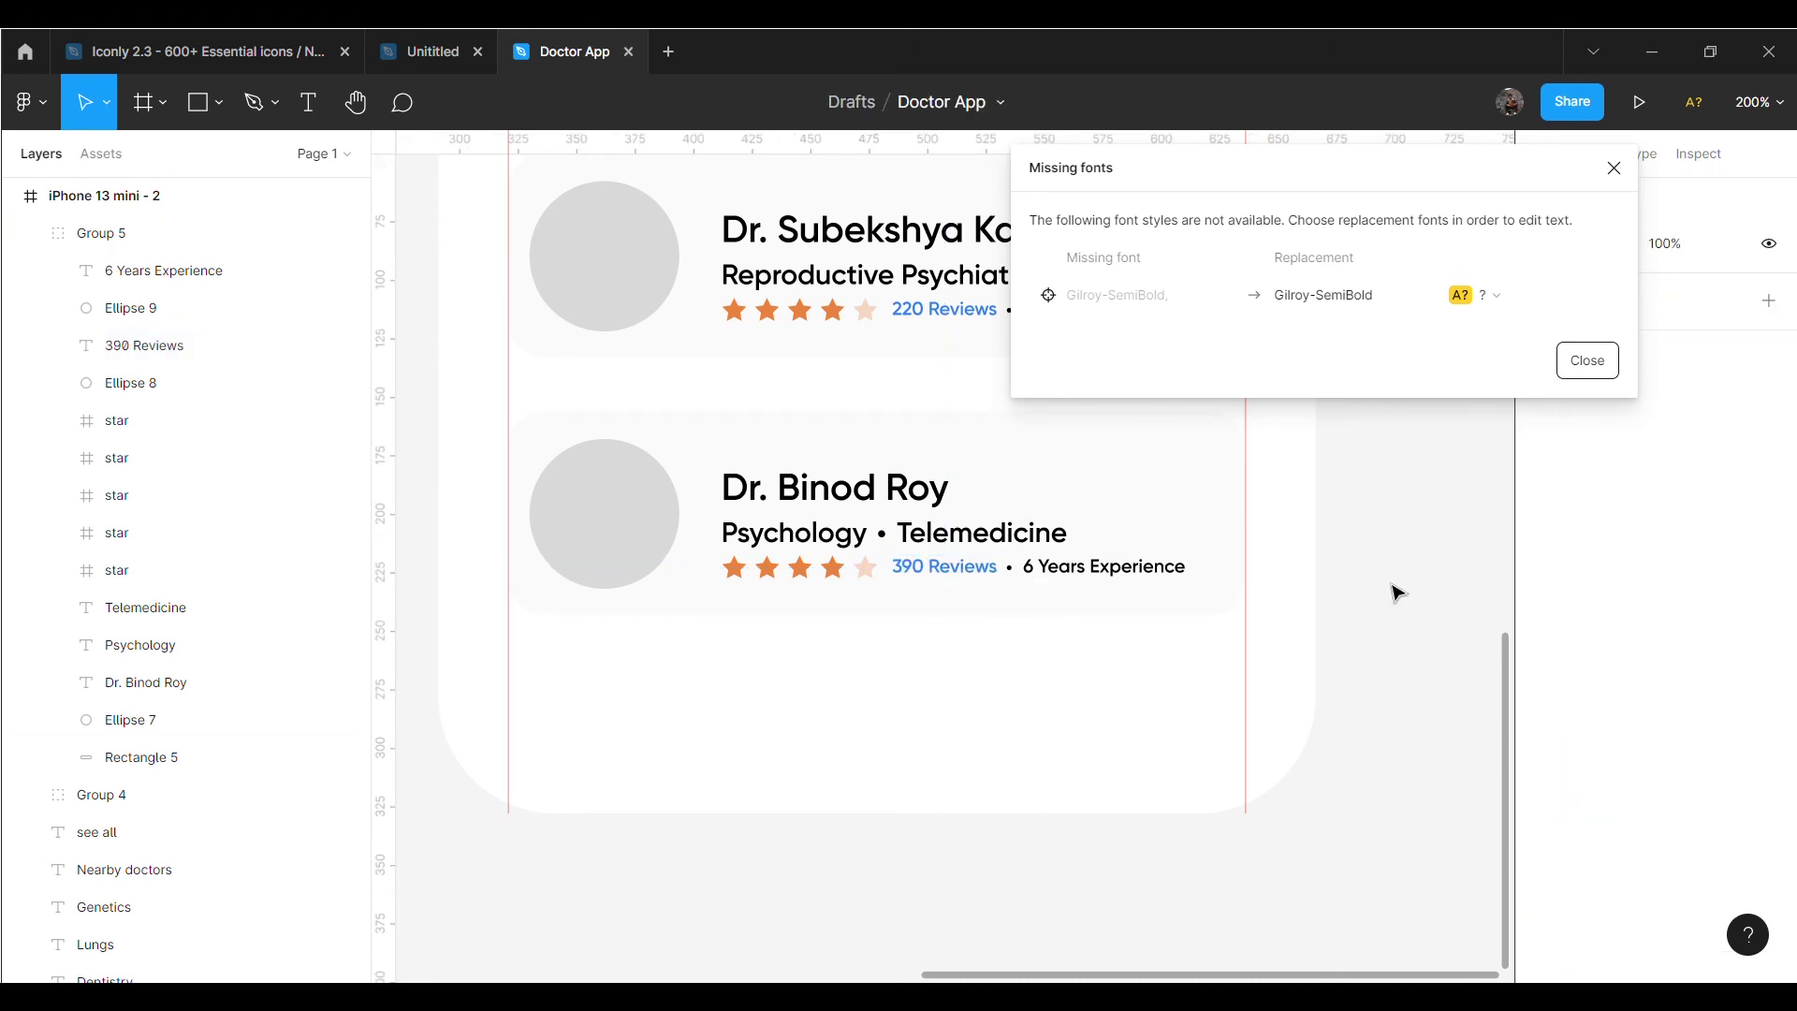
pyautogui.click(1587, 360)
pyautogui.doubleClick(983, 532)
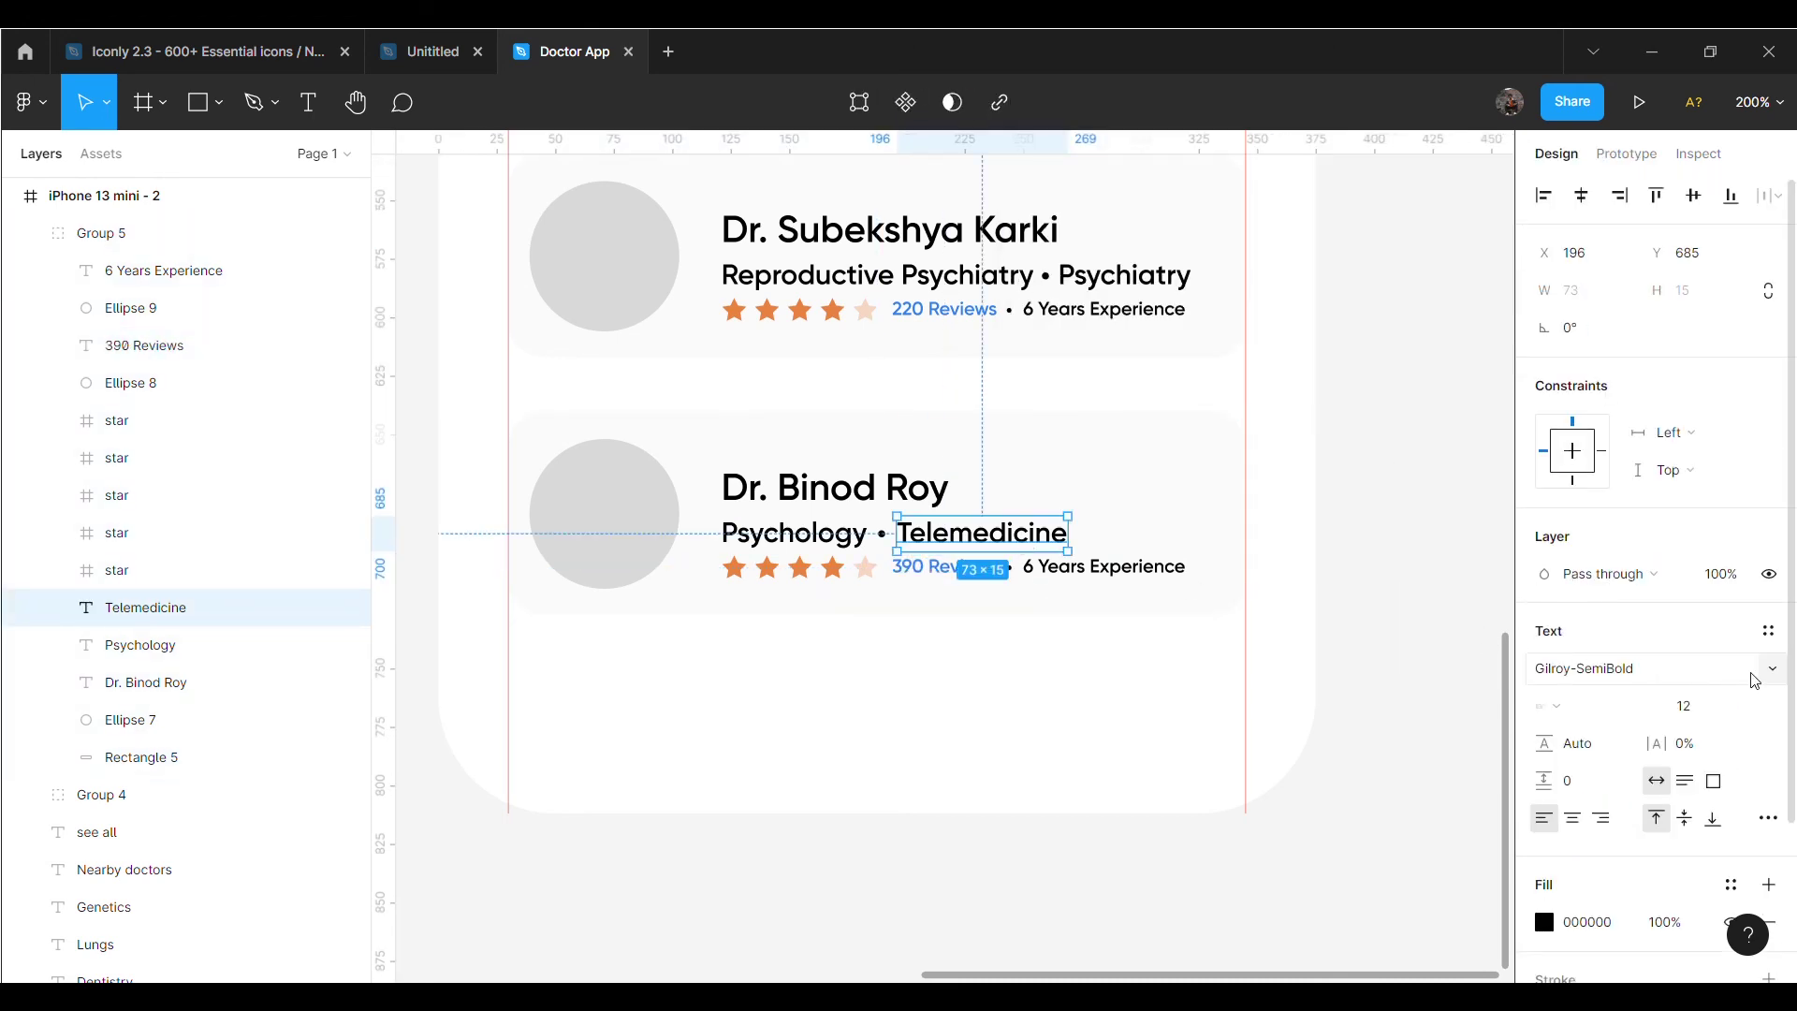
# - Set the second card's Telemedicine text to Gilroy-Medium
pyautogui.click(1610, 666)
pyautogui.click(1639, 614)
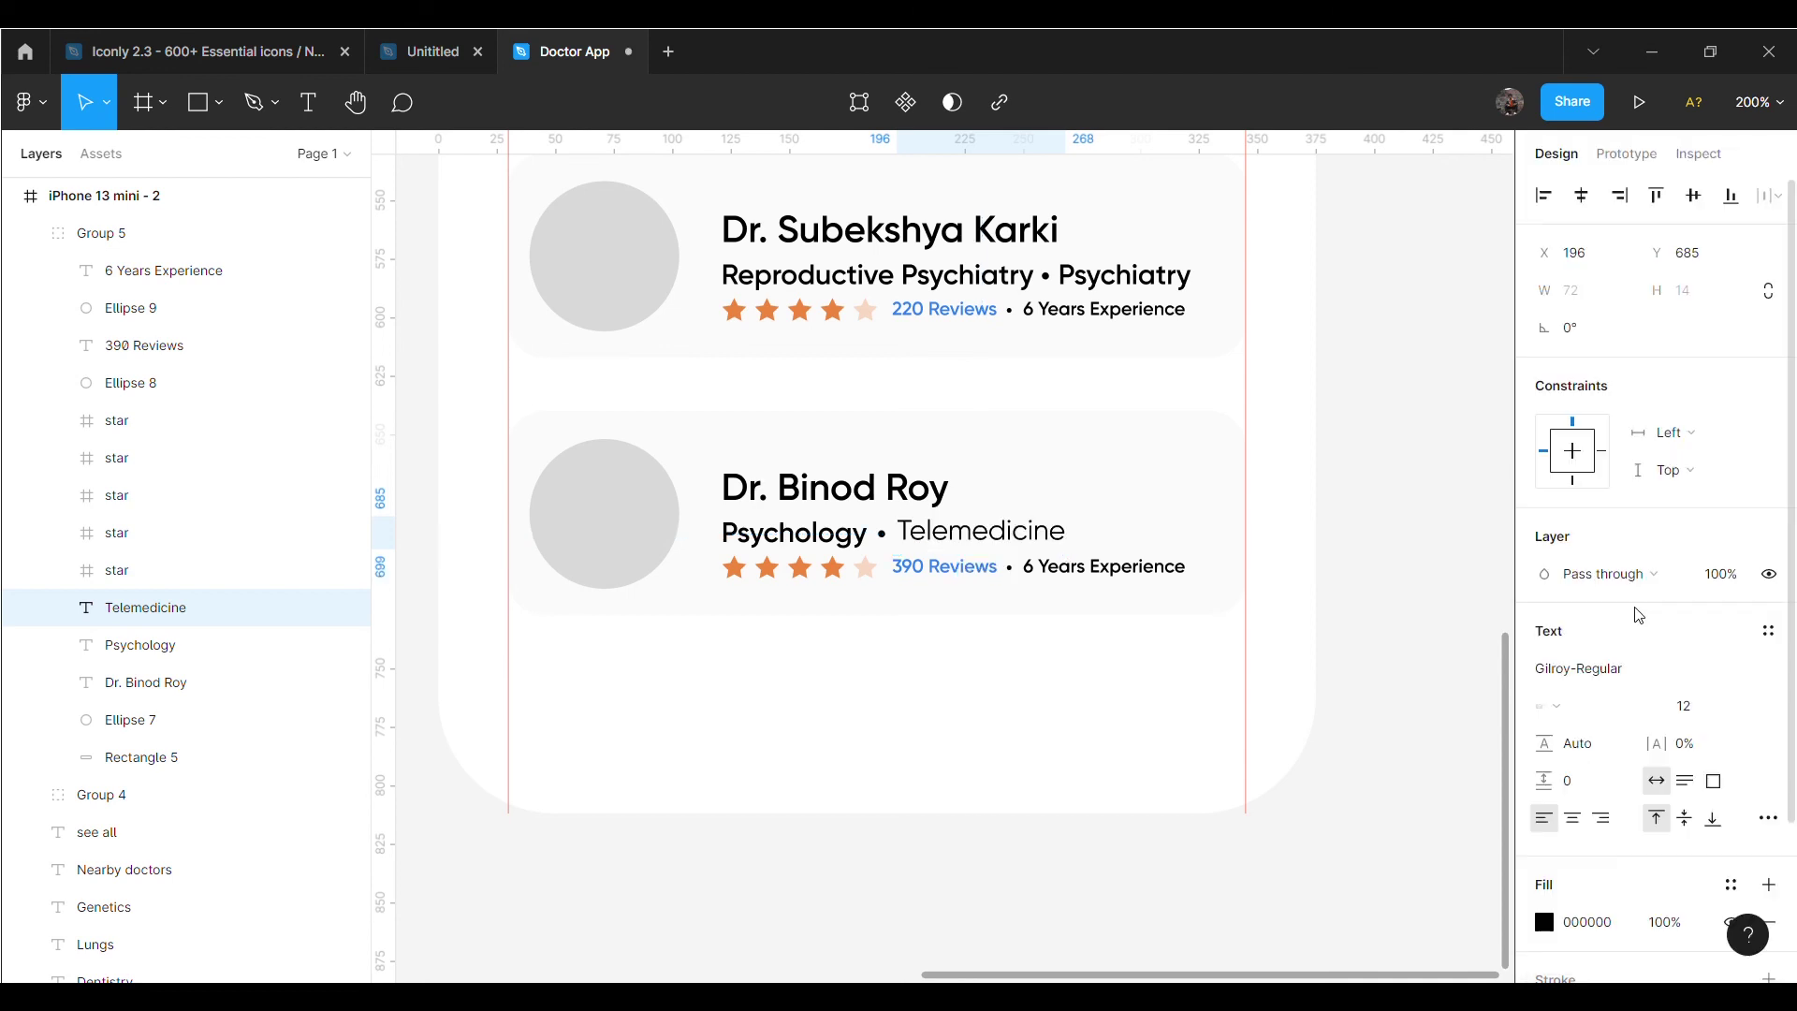
pyautogui.click(1684, 683)
pyautogui.click(1667, 613)
pyautogui.click(839, 553)
pyautogui.doubleClick(839, 552)
pyautogui.click(1610, 666)
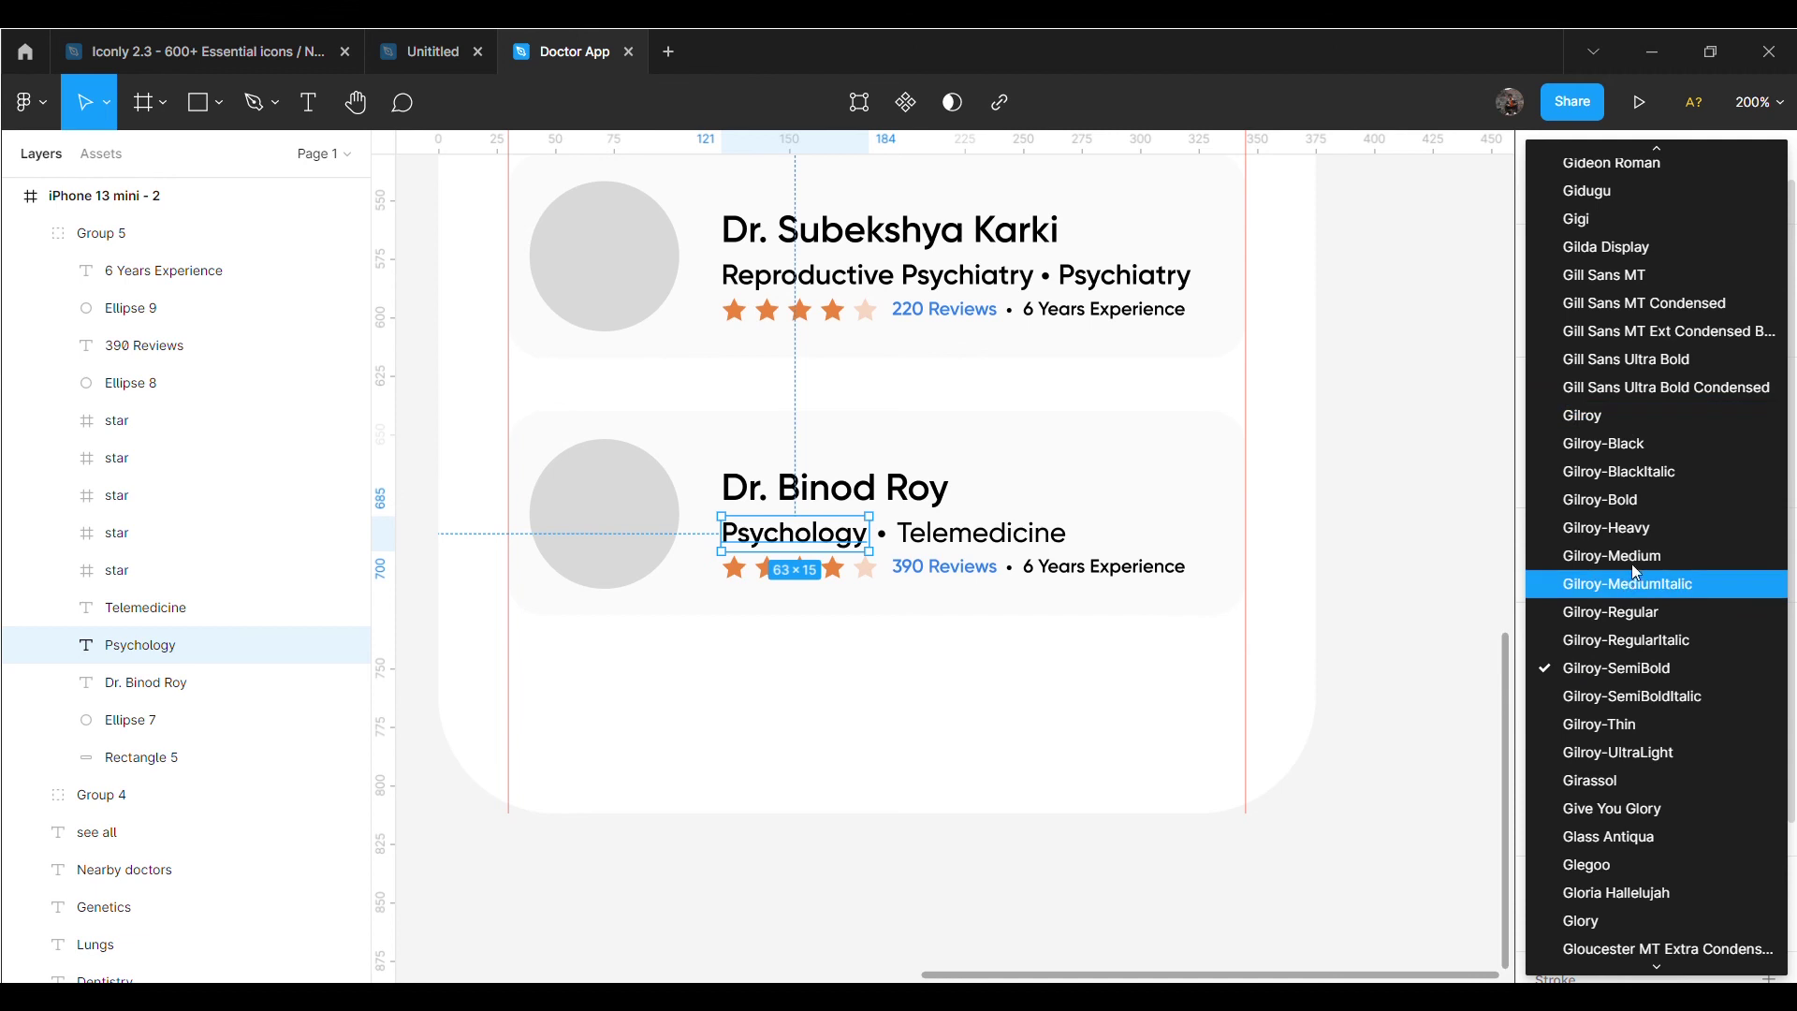
pyautogui.click(1348, 591)
# - Set the first card's Reproductive Psychiatry text to Gilroy-Medium
pyautogui.scroll(2, 1348, 592)
pyautogui.doubleClick(930, 396)
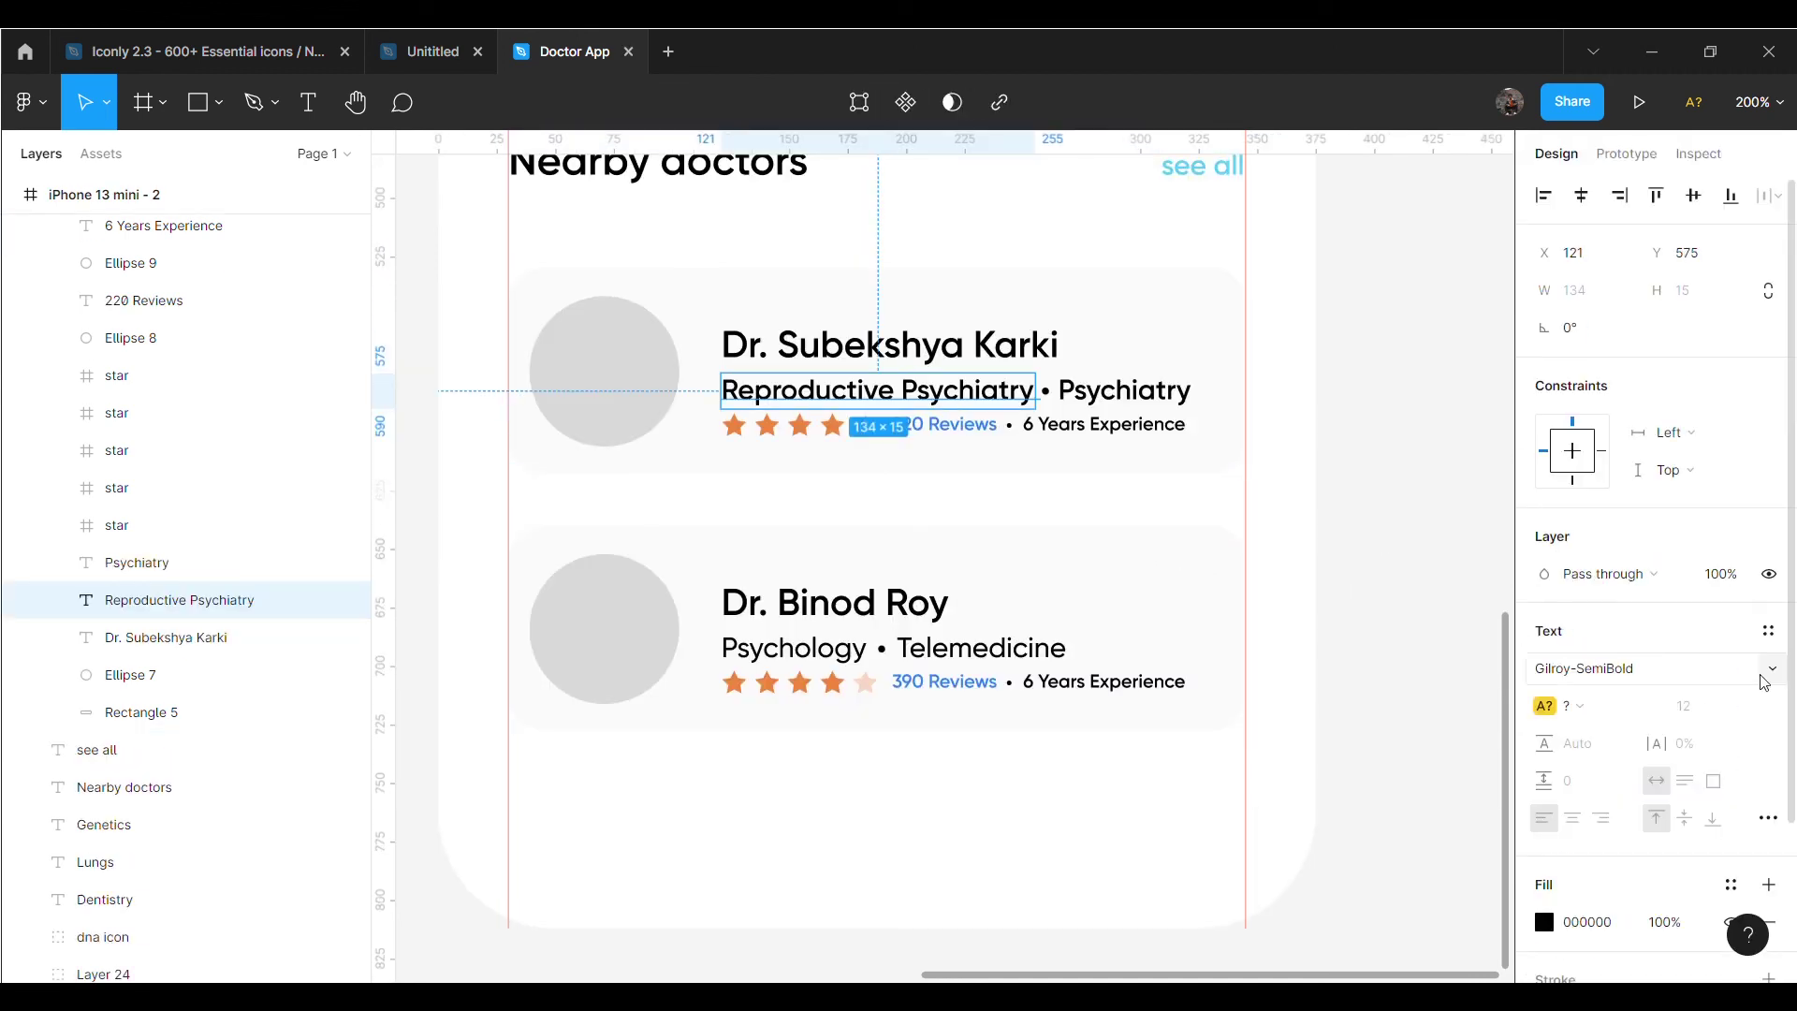
pyautogui.click(1778, 673)
pyautogui.click(1610, 555)
pyautogui.click(1124, 391)
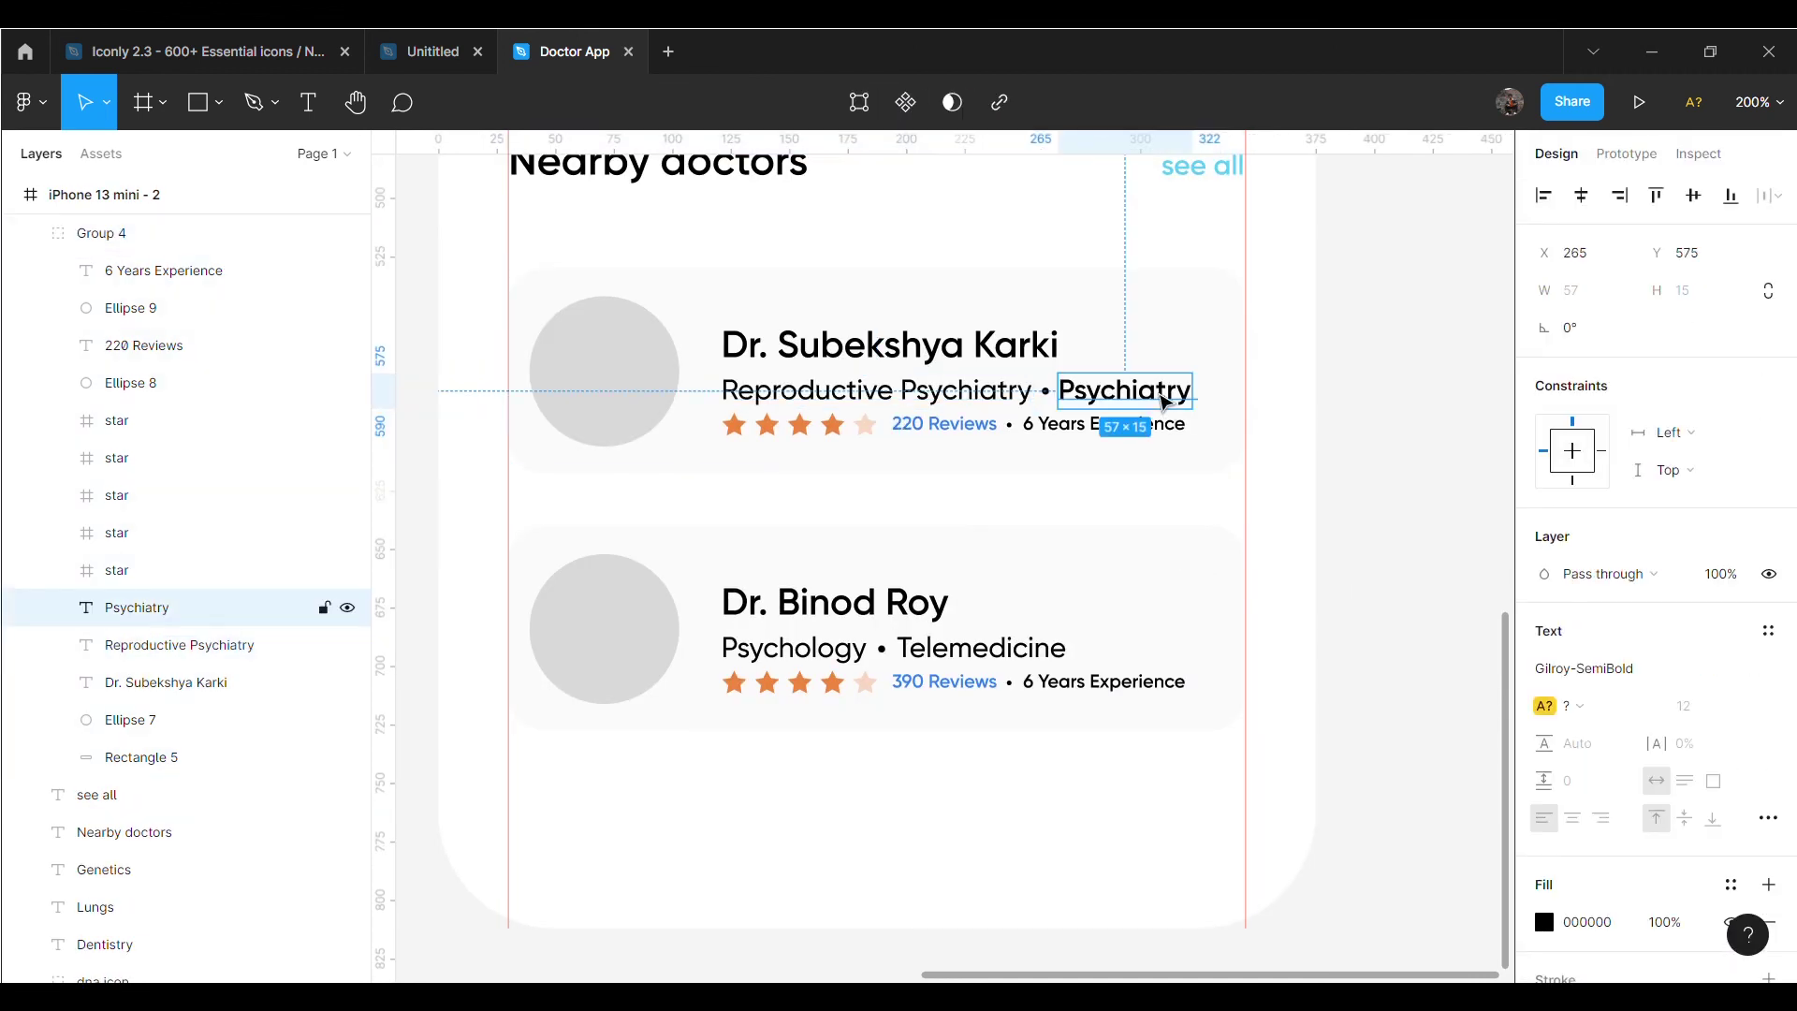
pyautogui.click(1775, 673)
pyautogui.click(1472, 593)
pyautogui.click(1105, 518)
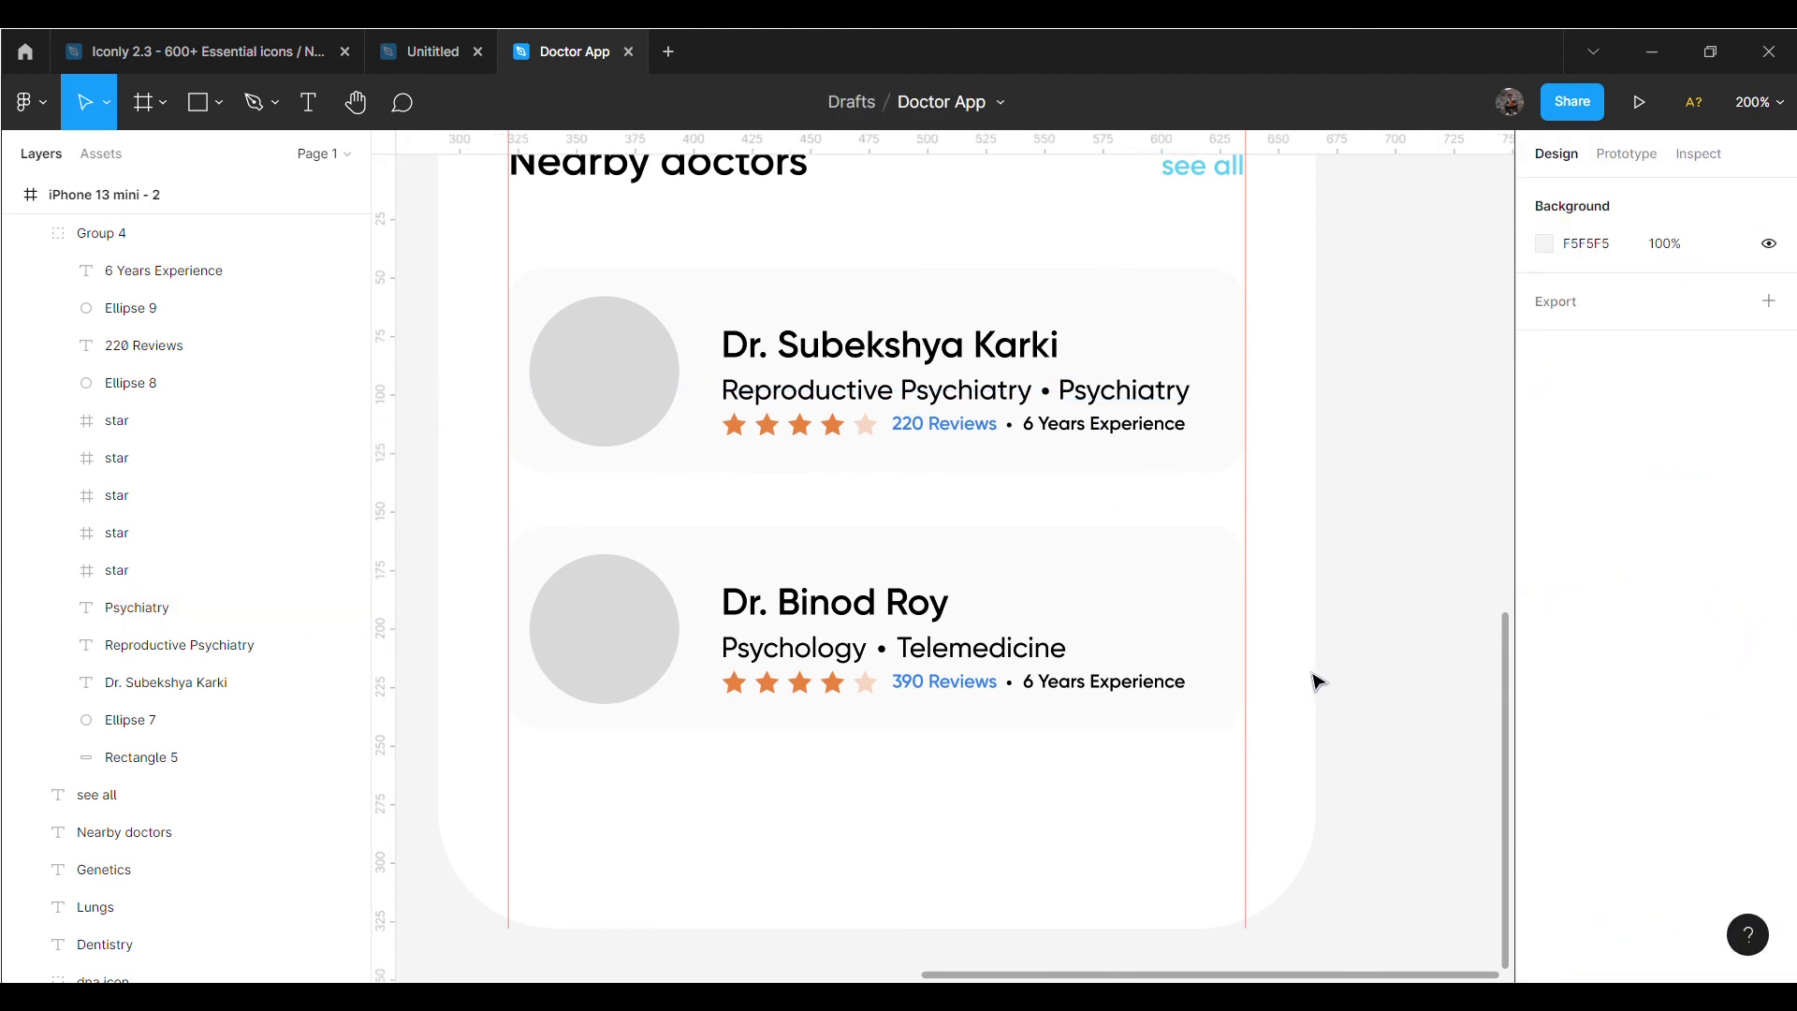
# - Set the second card's 390 Reviews and 6 Years Experience text to Gilroy-Medium
pyautogui.scroll(-2, 1317, 682)
pyautogui.doubleClick(944, 590)
pyautogui.click(1779, 673)
pyautogui.click(1610, 555)
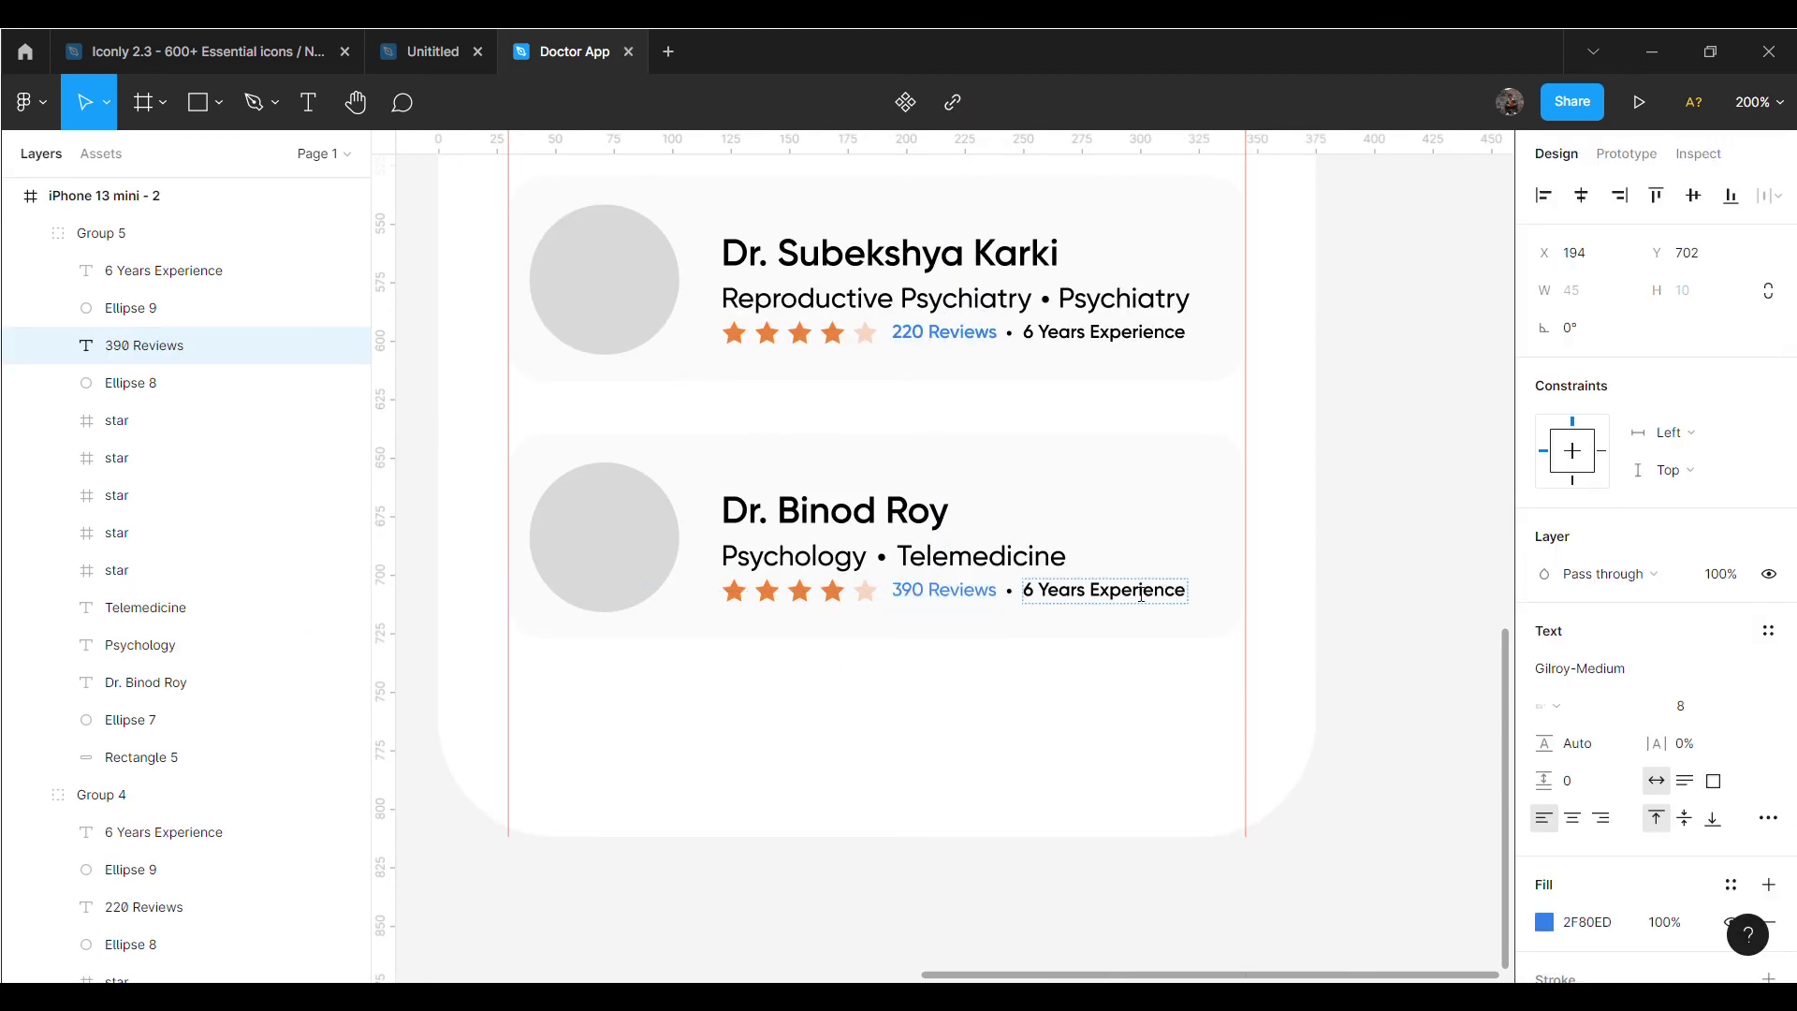
pyautogui.click(1141, 594)
pyautogui.click(1779, 673)
pyautogui.click(1610, 555)
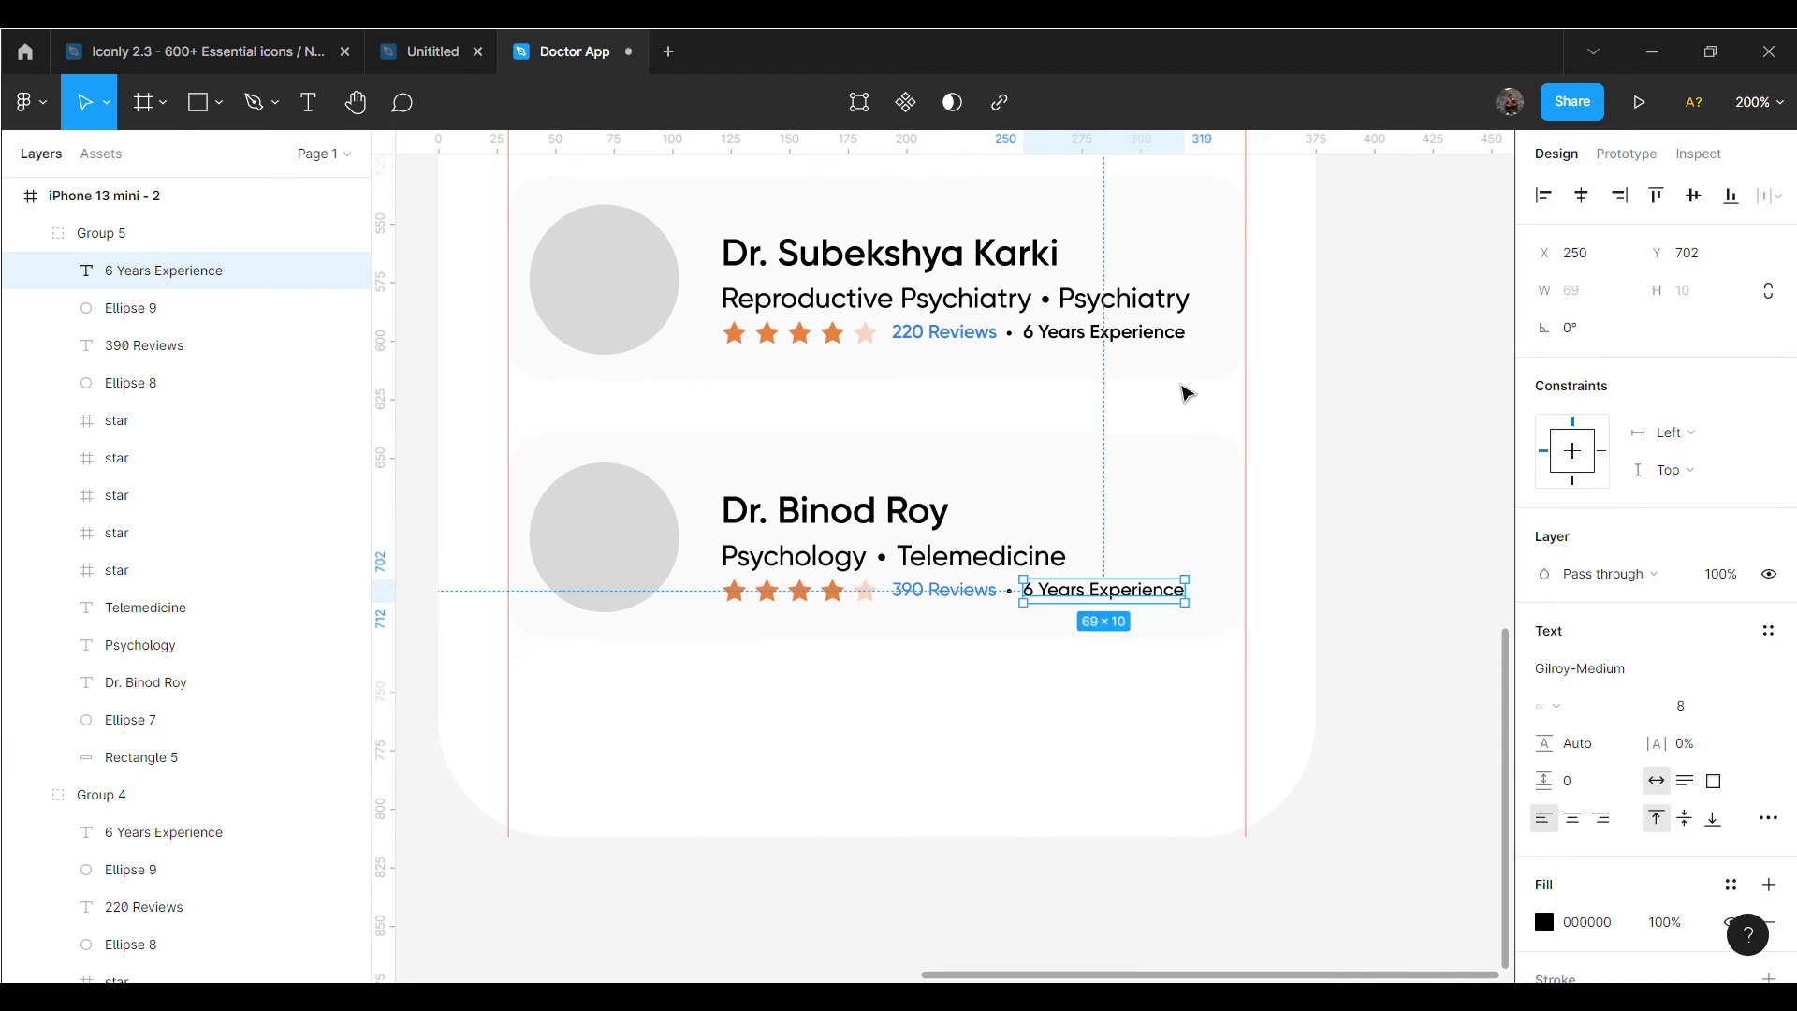
# - Set the first card's 6 Years Experience and 220 Reviews text to Gilroy-Medium
pyautogui.click(1159, 337)
pyautogui.scroll(-2, 1731, 637)
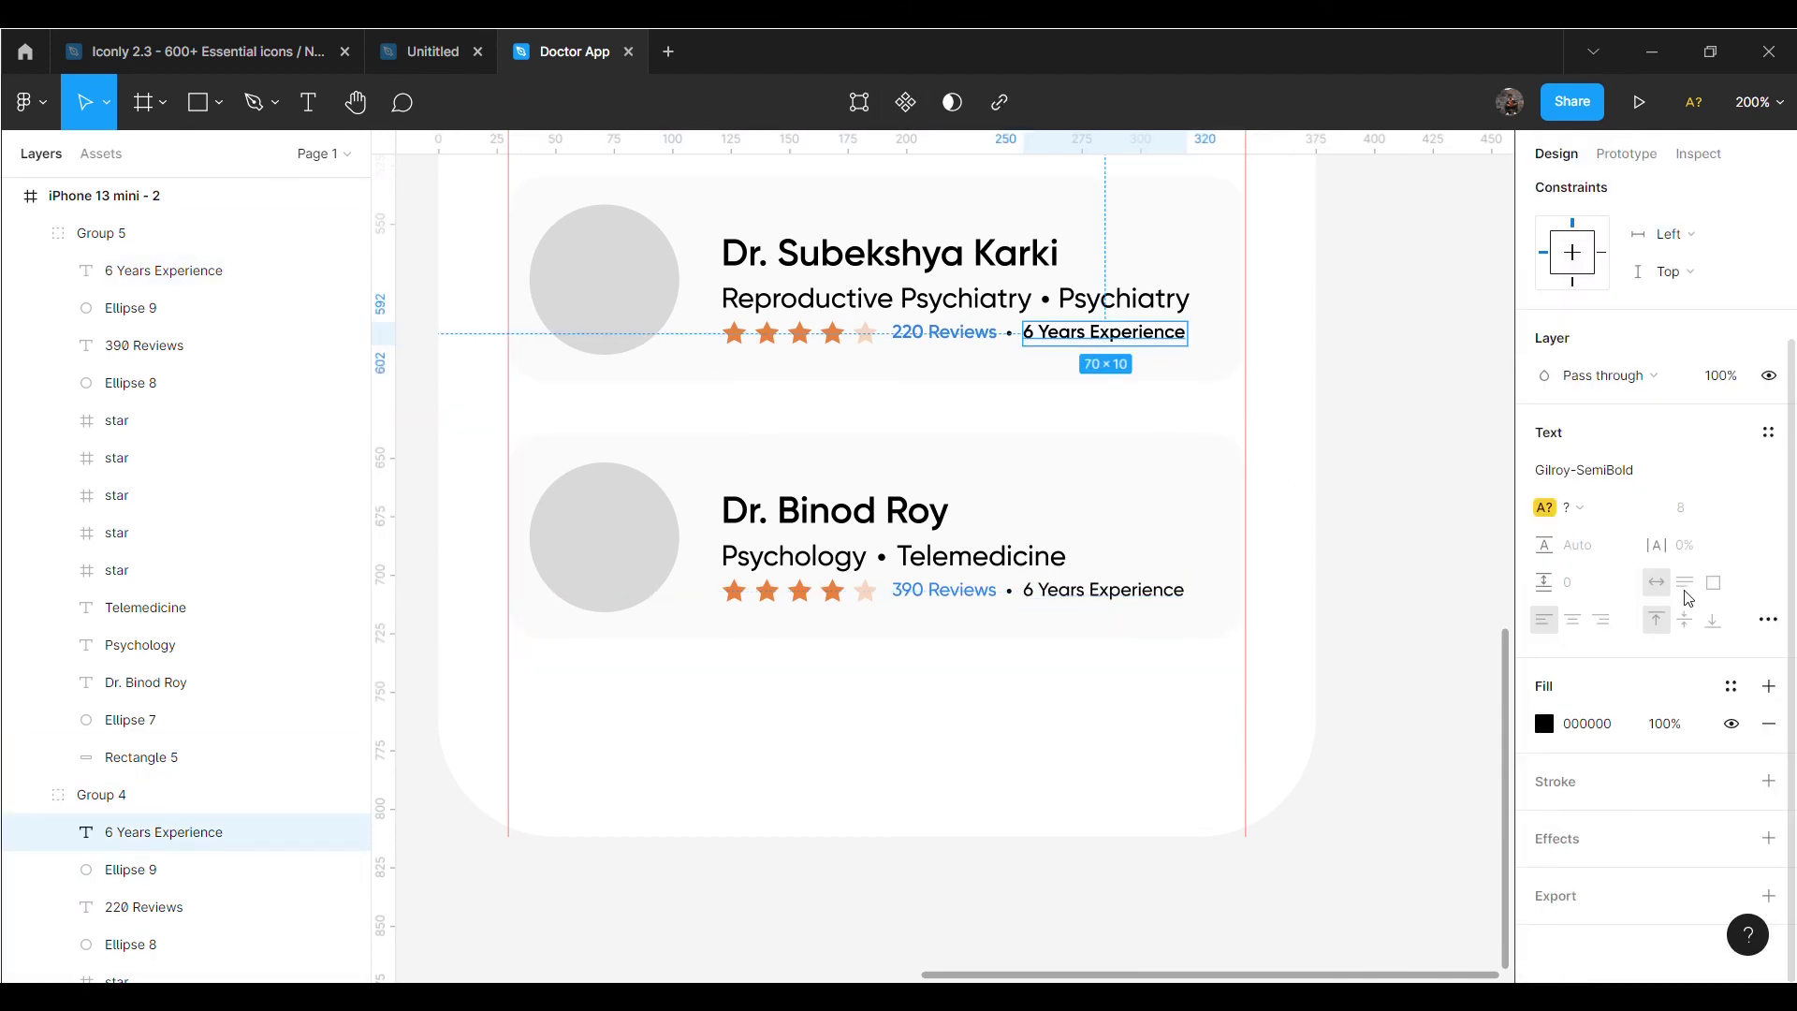
pyautogui.click(1769, 478)
pyautogui.click(1665, 363)
pyautogui.click(992, 339)
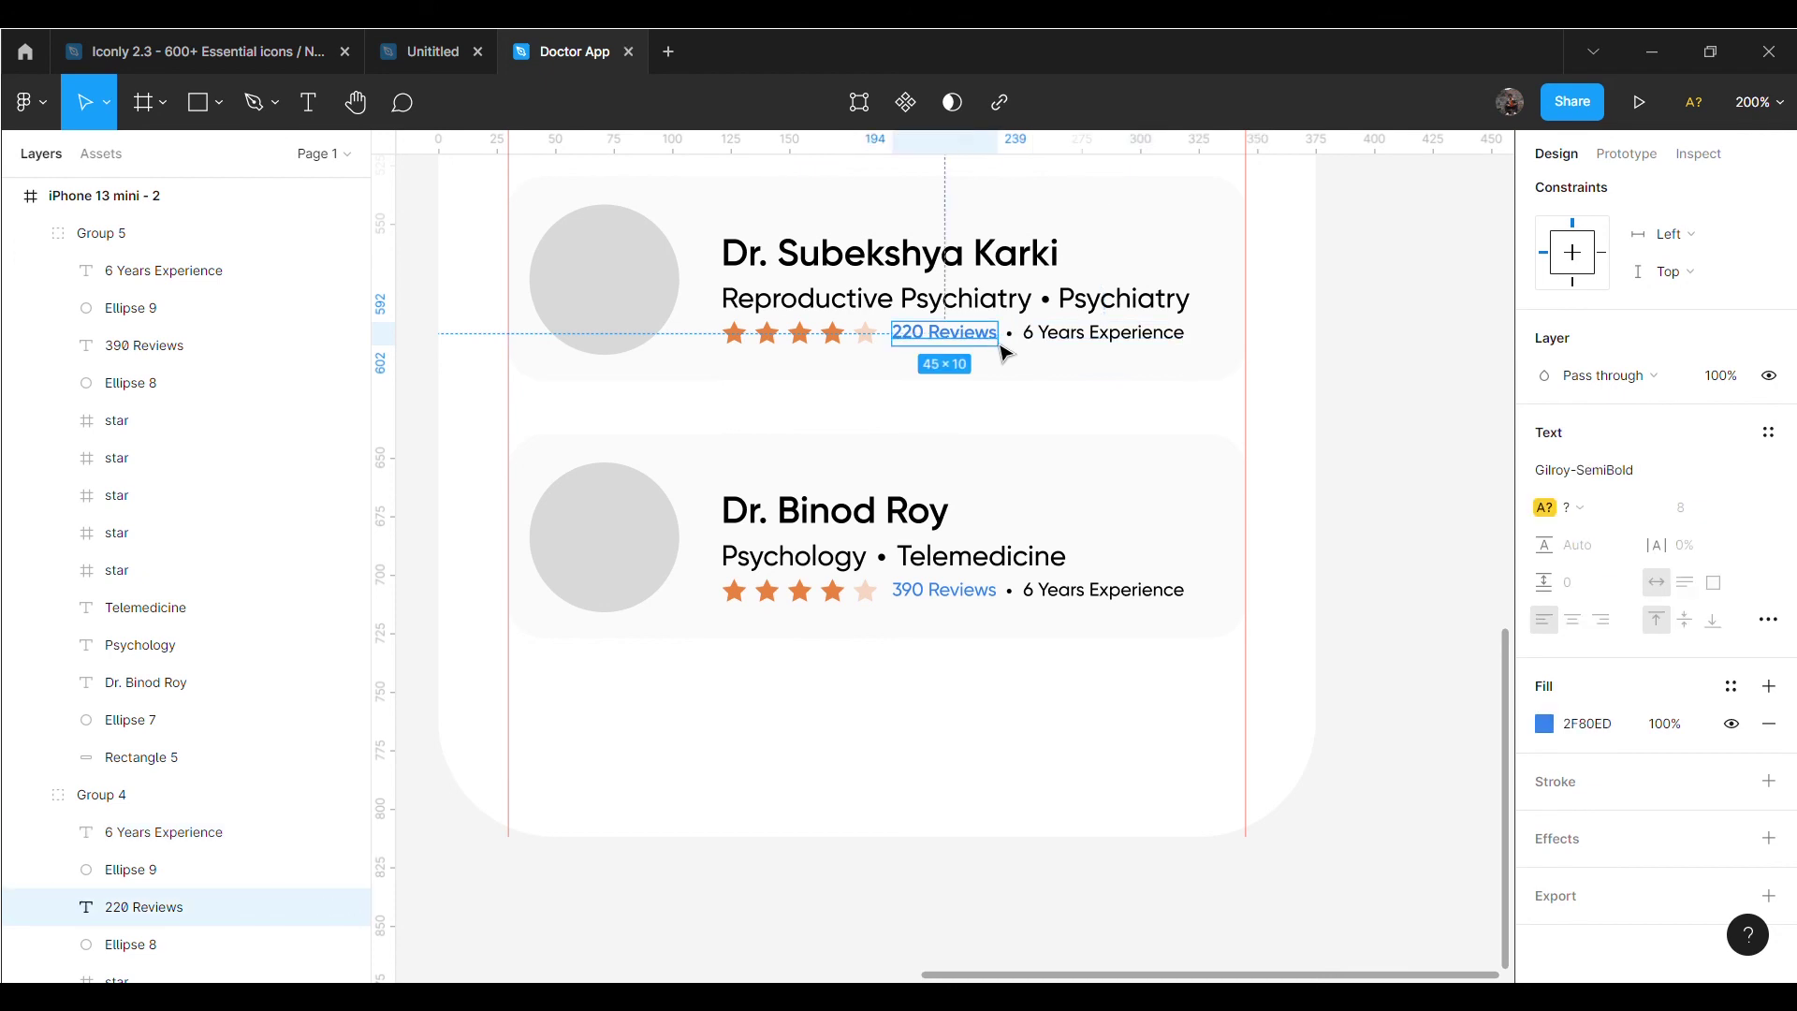
pyautogui.click(1731, 468)
pyautogui.click(1644, 363)
pyautogui.click(1360, 566)
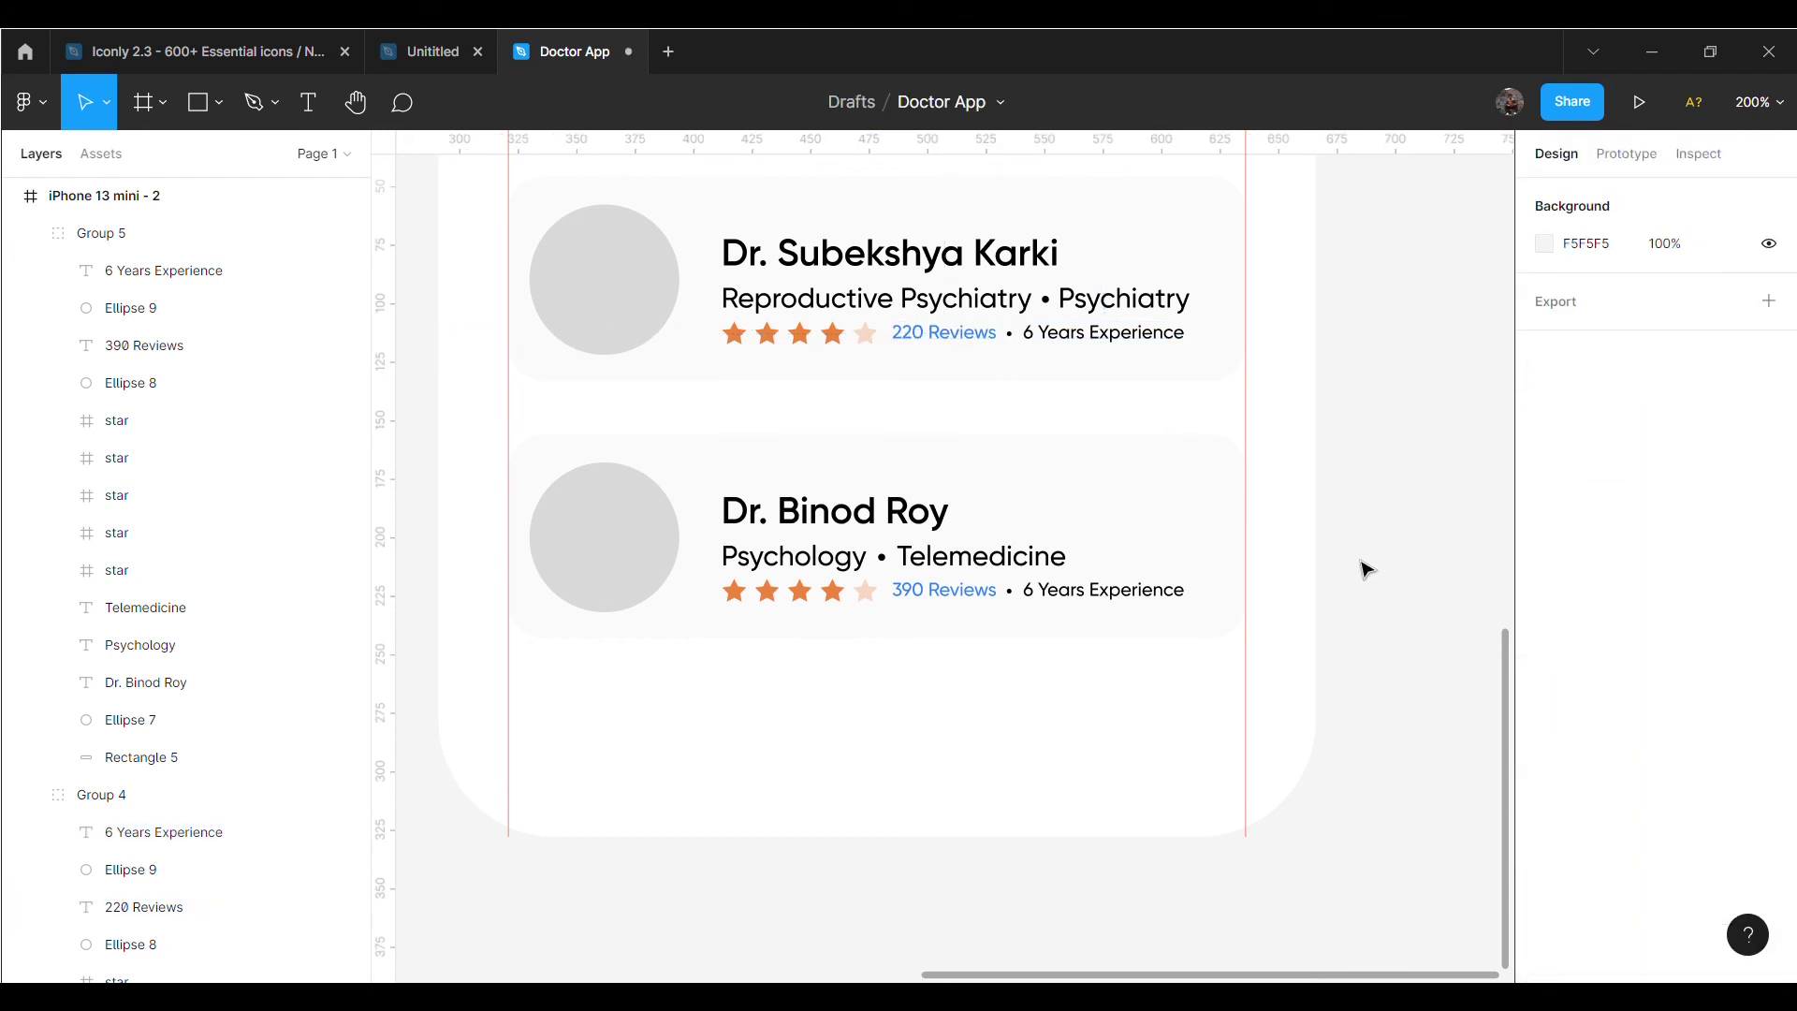
pyautogui.click(1153, 559)
pyautogui.moveTo(1132, 534); pyautogui.dragTo(1058, 760)
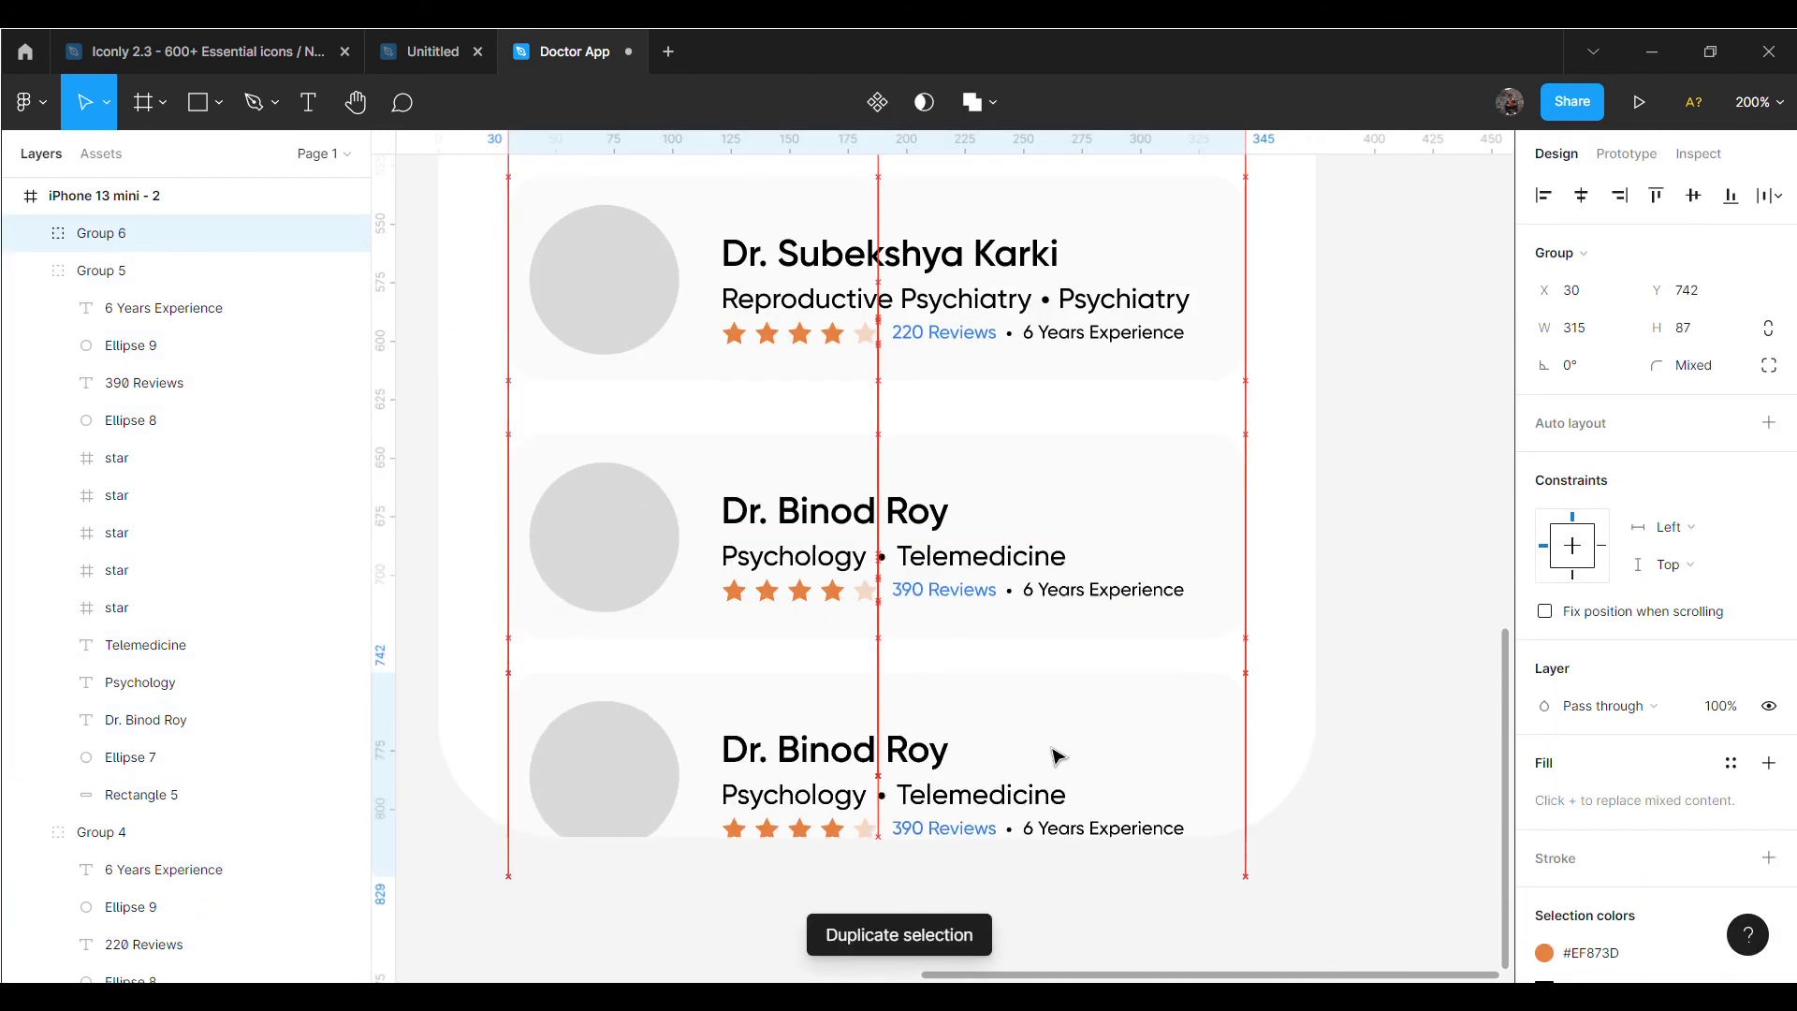
pyautogui.click(1320, 650)
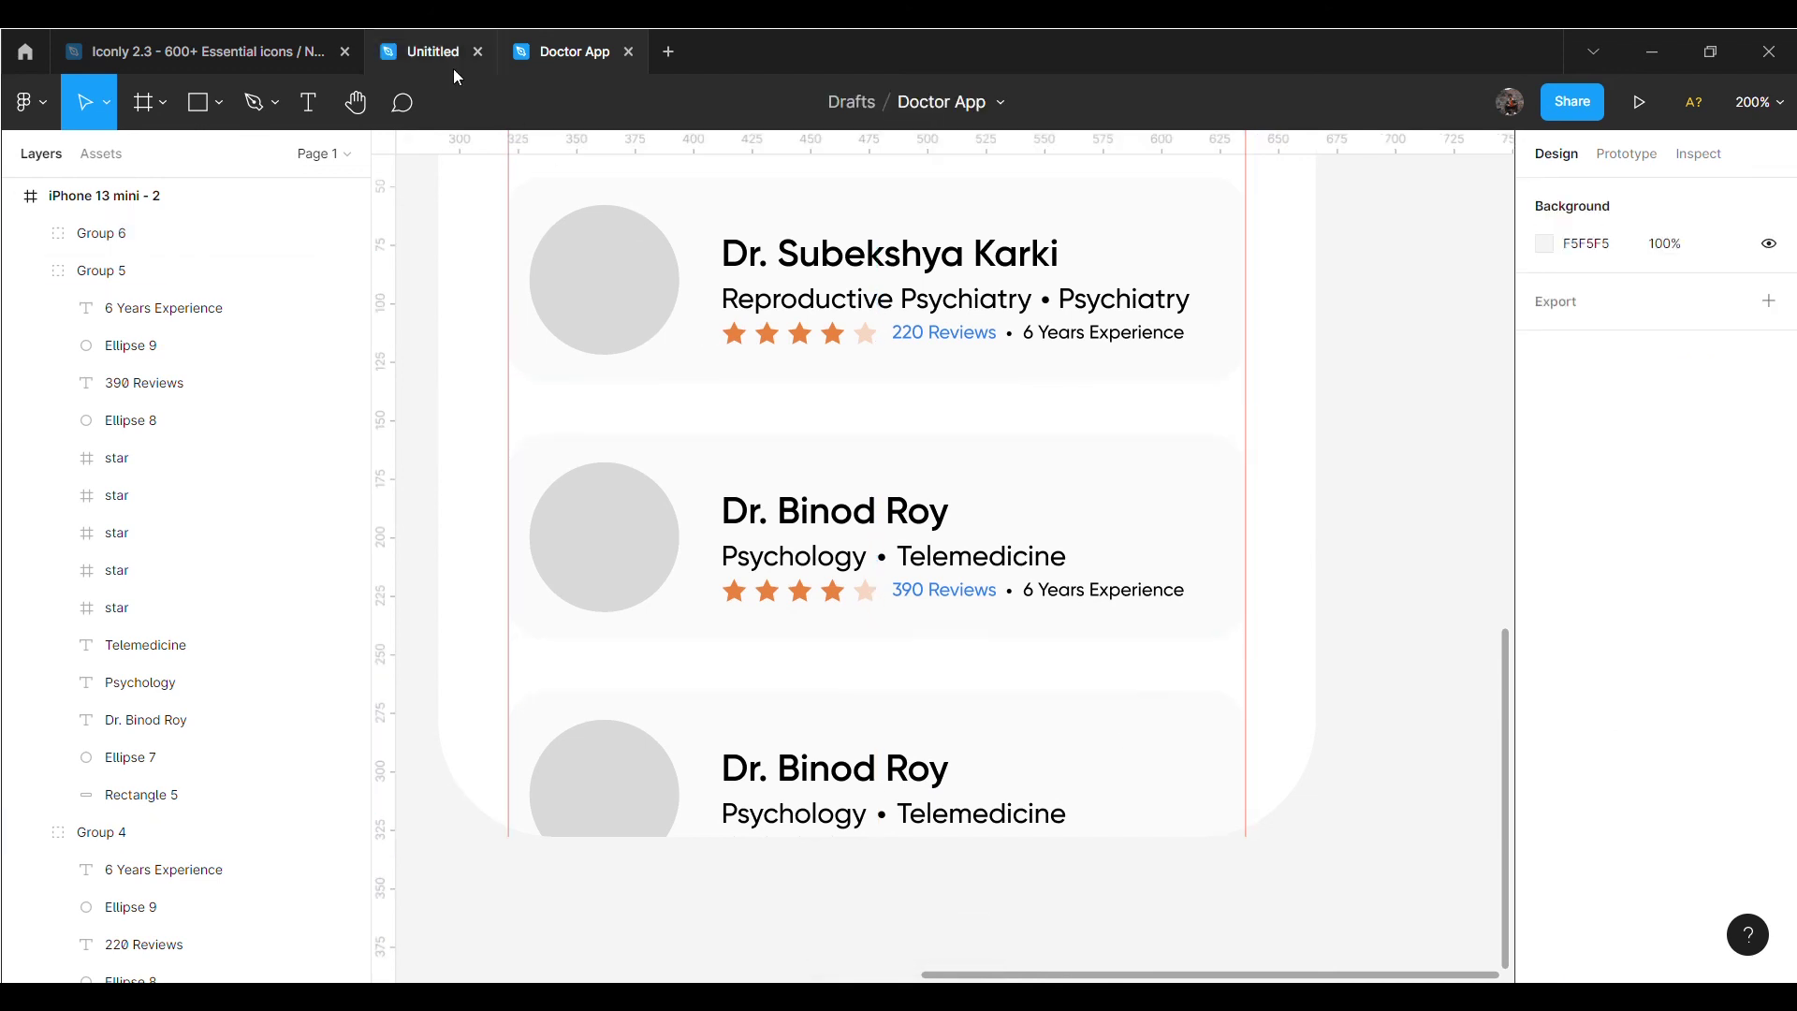
pyautogui.click(435, 51)
pyautogui.click(575, 58)
pyautogui.doubleClick(836, 768)
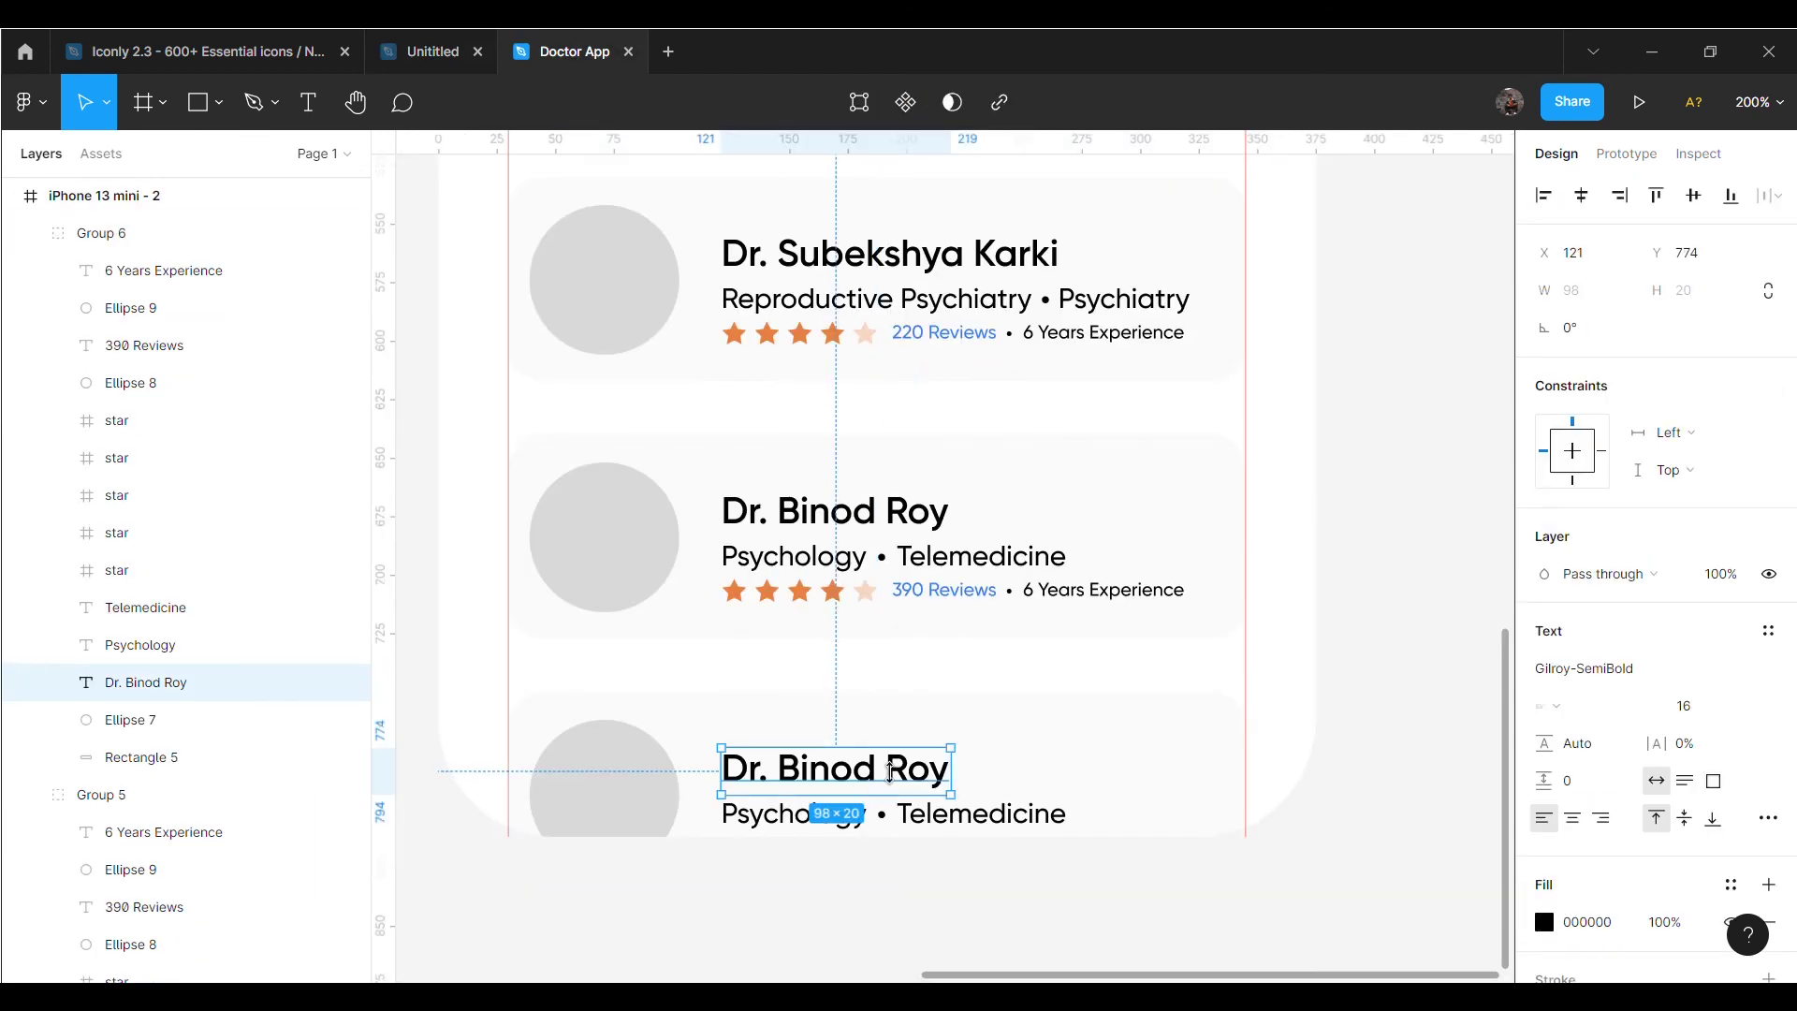
pyautogui.click(955, 786)
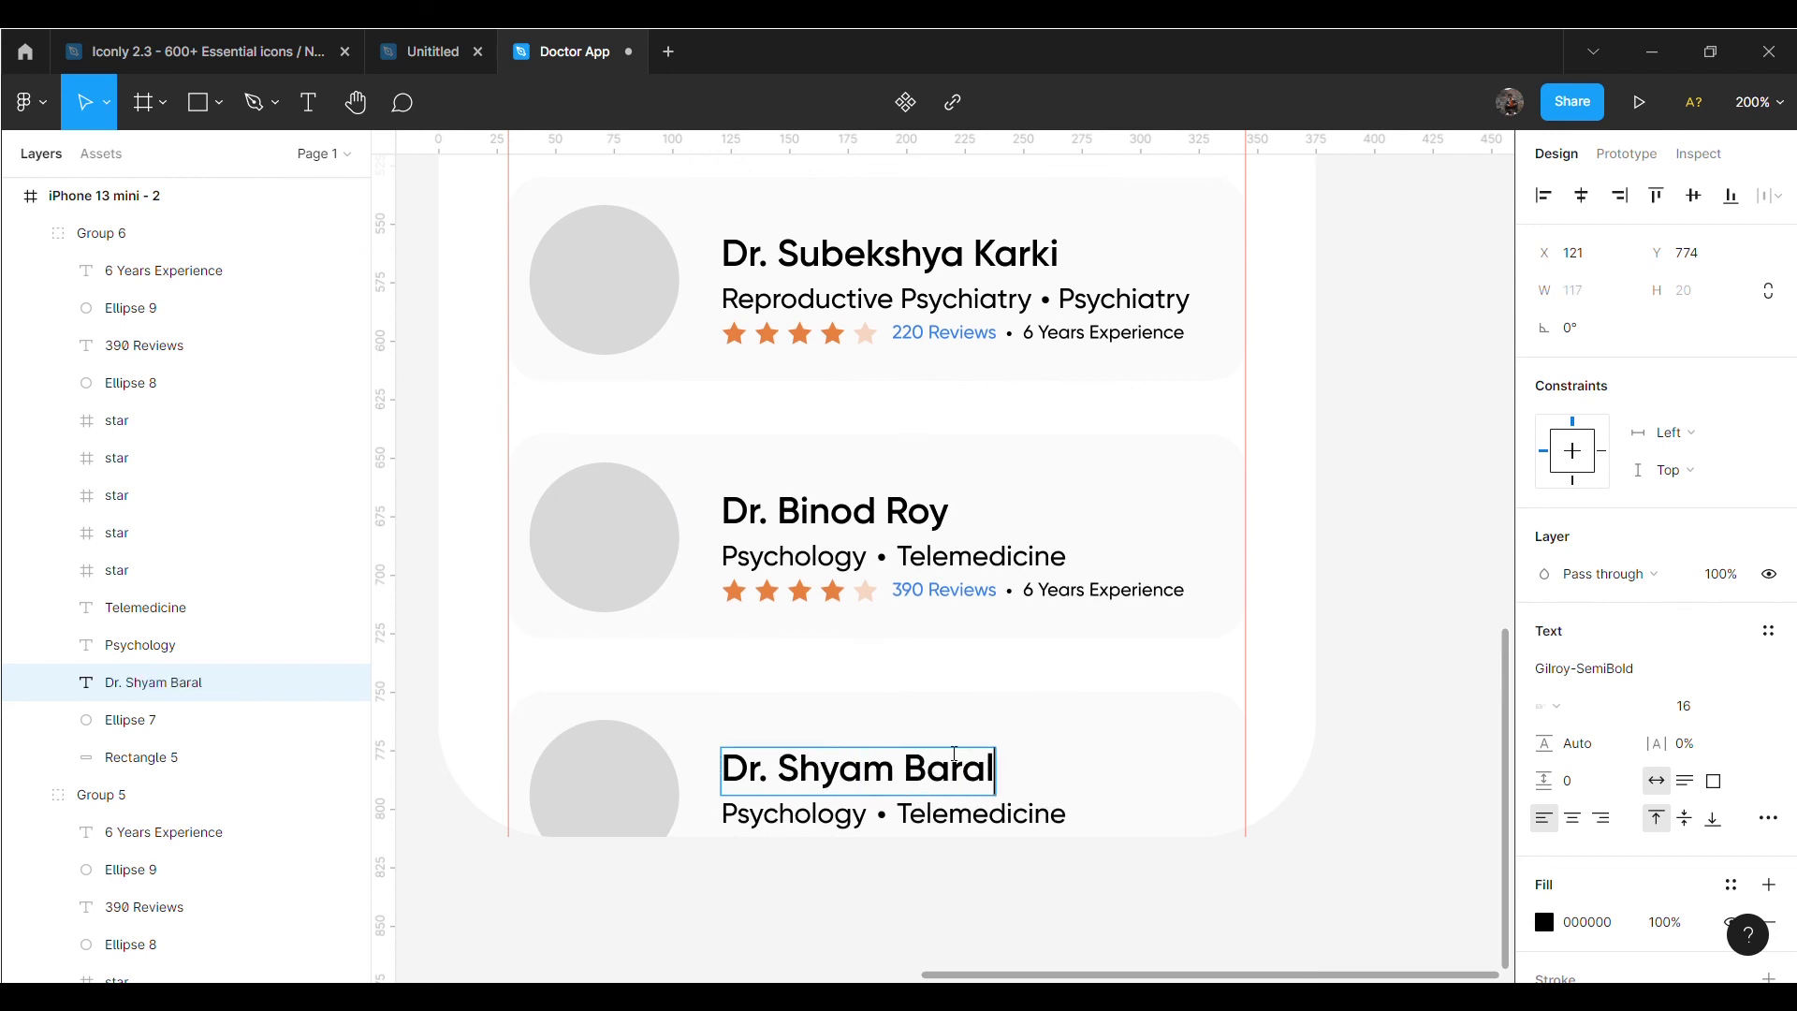
pyautogui.click(1373, 639)
# - Collapse Groups 4–6 in the layers panel and group the three doctor cards together
pyautogui.hotkey('ctrl', '-')
pyautogui.scroll(2, 1373, 638)
pyautogui.scroll(5, 1373, 639)
pyautogui.scroll(1, 1373, 638)
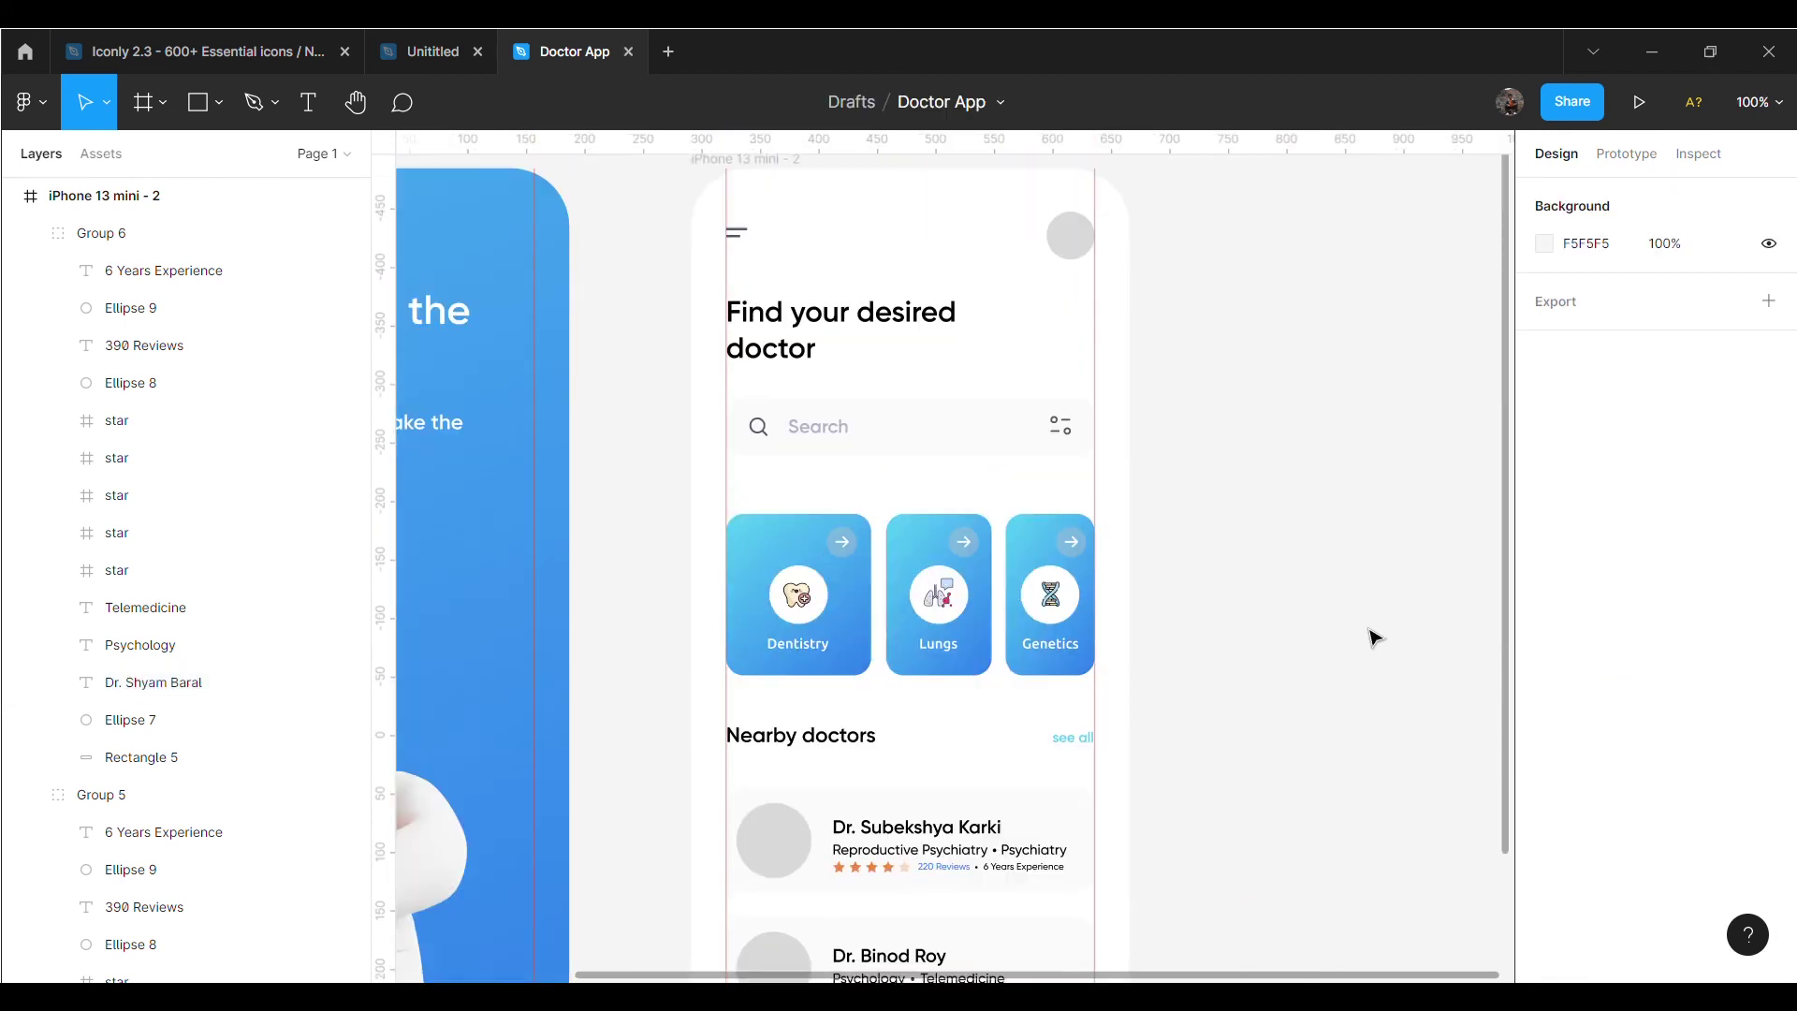
pyautogui.scroll(-4, 1373, 639)
pyautogui.click(1036, 726)
pyautogui.click(29, 233)
pyautogui.click(29, 271)
pyautogui.click(29, 308)
pyautogui.keyDown('shift'); pyautogui.click(103, 309); pyautogui.keyUp('shift')
pyautogui.hotkey('ctrl', 'g')
pyautogui.click(1137, 613)
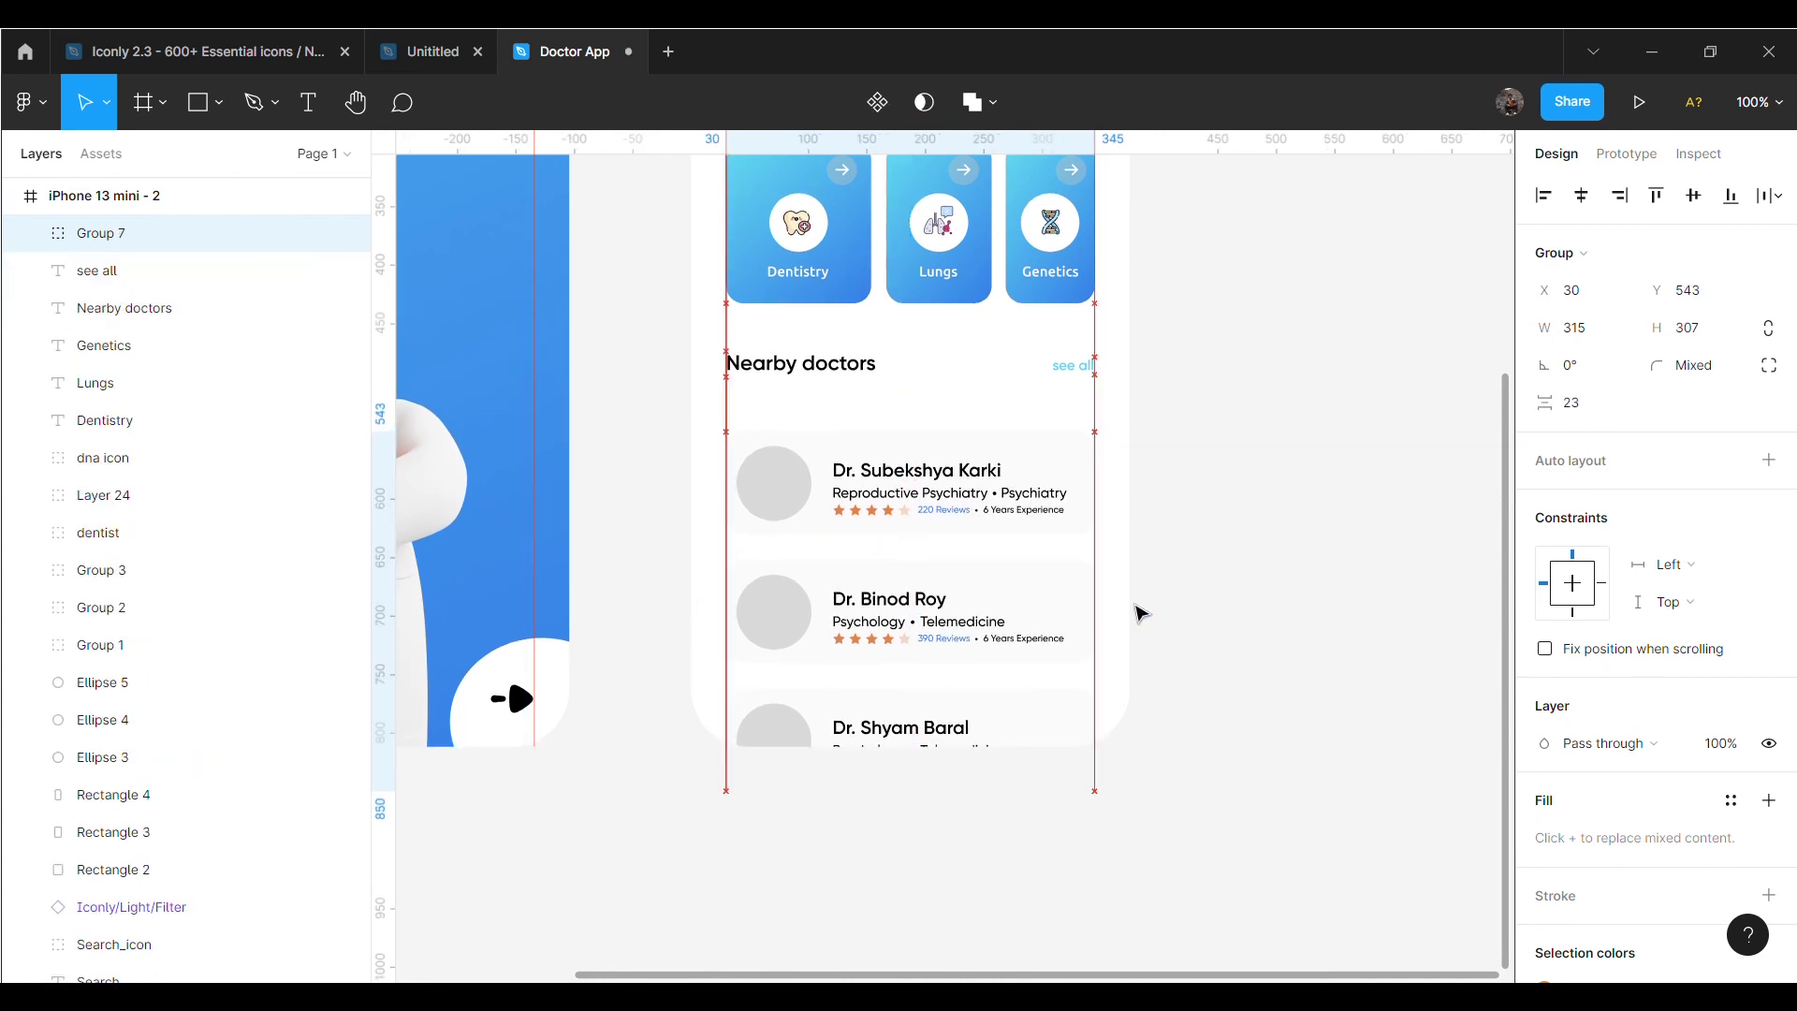
# - Group the Nearby doctors heading with the see all label
pyautogui.scroll(3, 885, 510)
pyautogui.click(173, 309)
pyautogui.keyDown('shift'); pyautogui.click(132, 270); pyautogui.keyUp('shift')
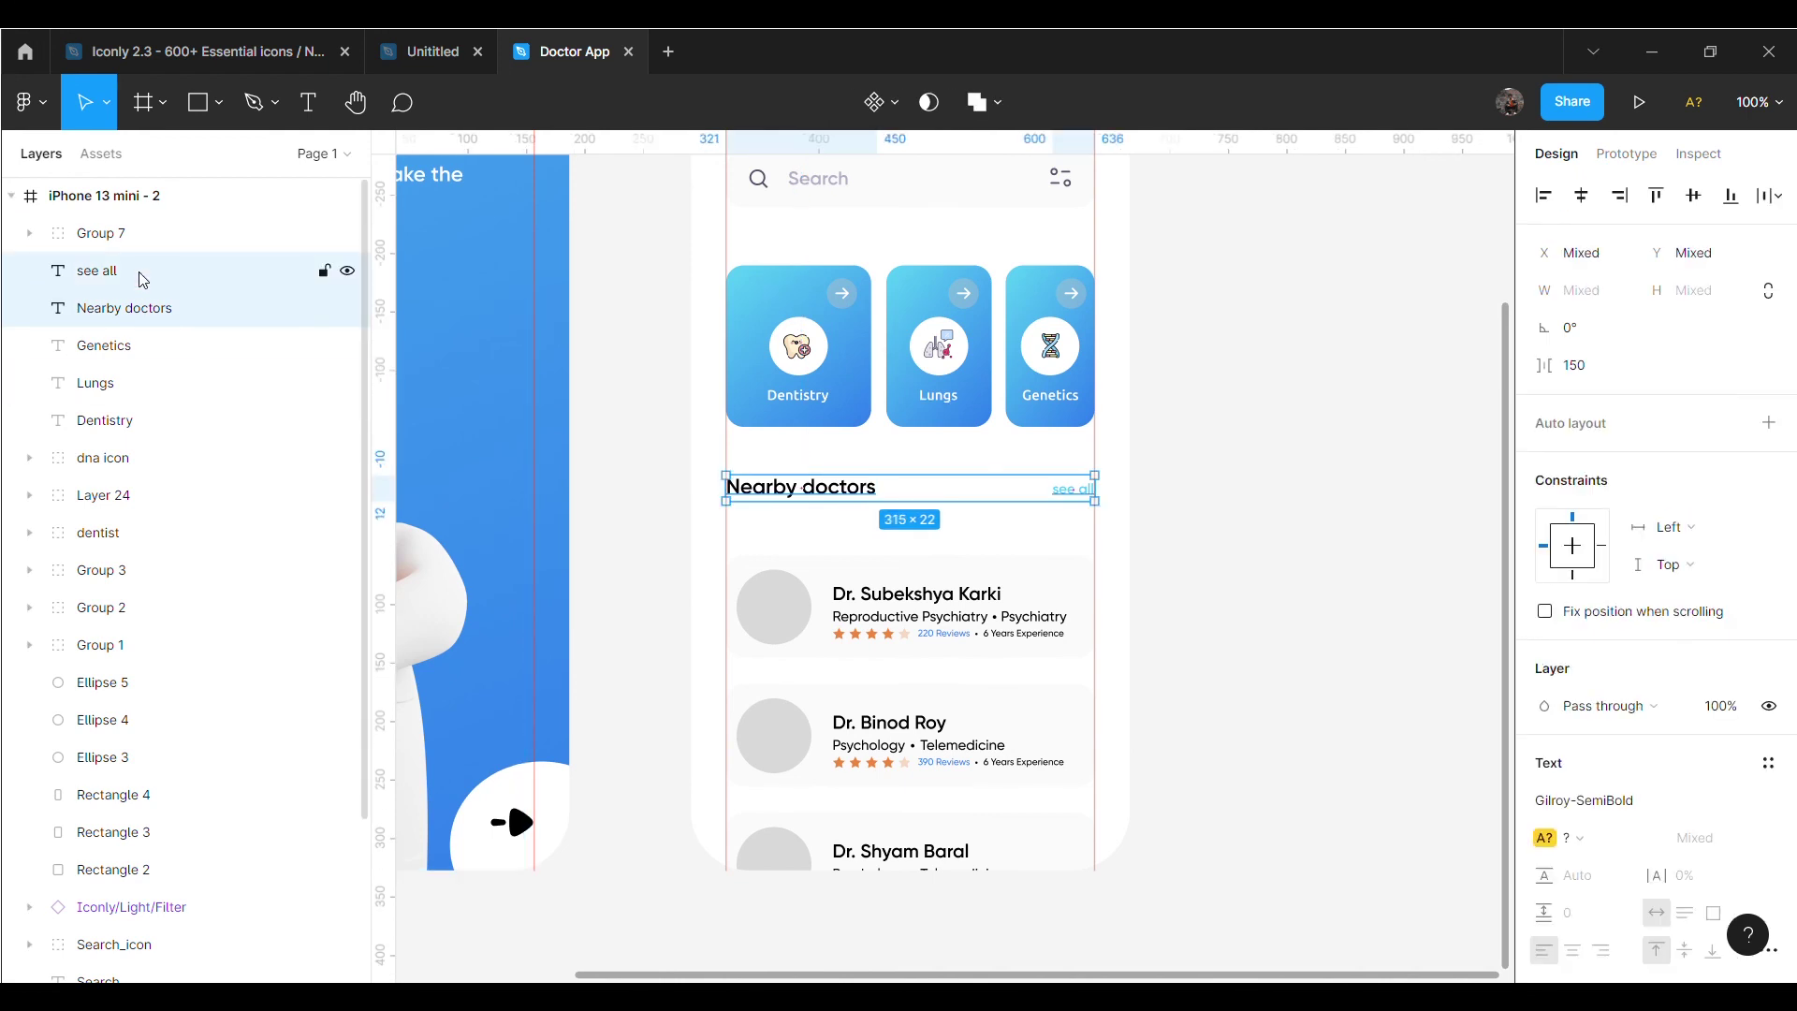
pyautogui.hotkey('ctrl', 'g')
pyautogui.click(1117, 721)
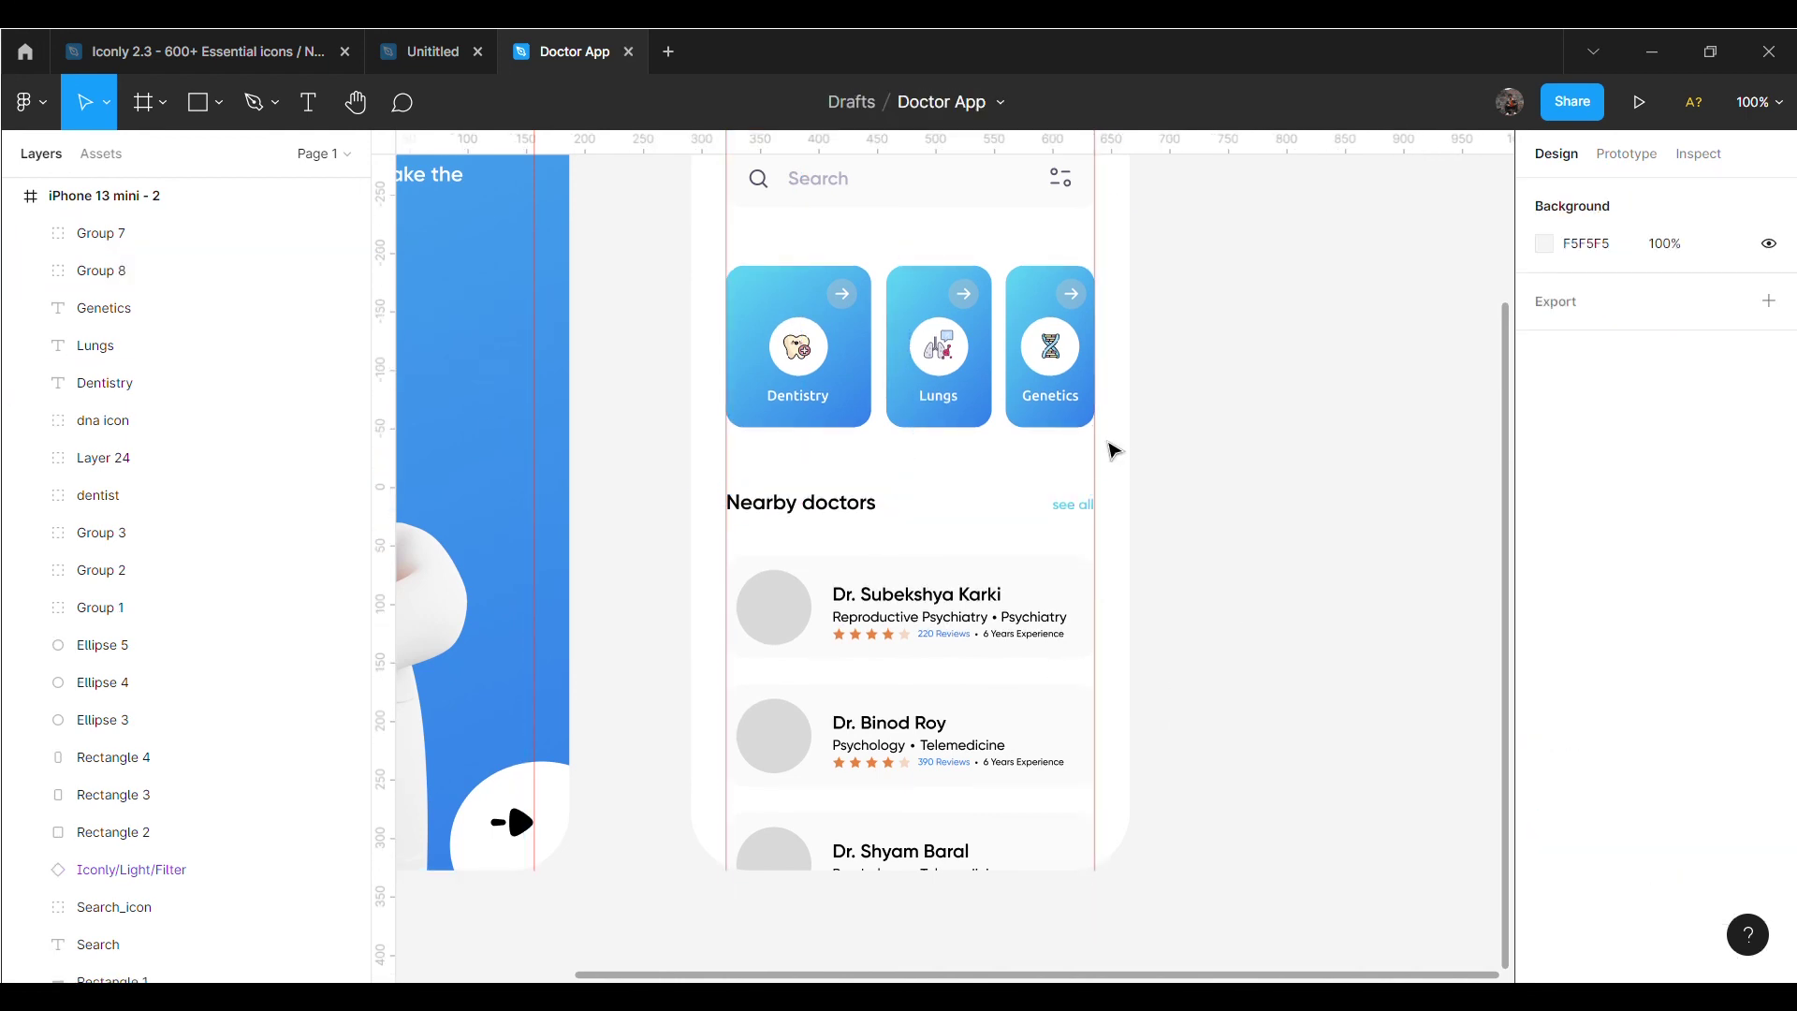
pyautogui.scroll(3, 1315, 589)
pyautogui.click(187, 383)
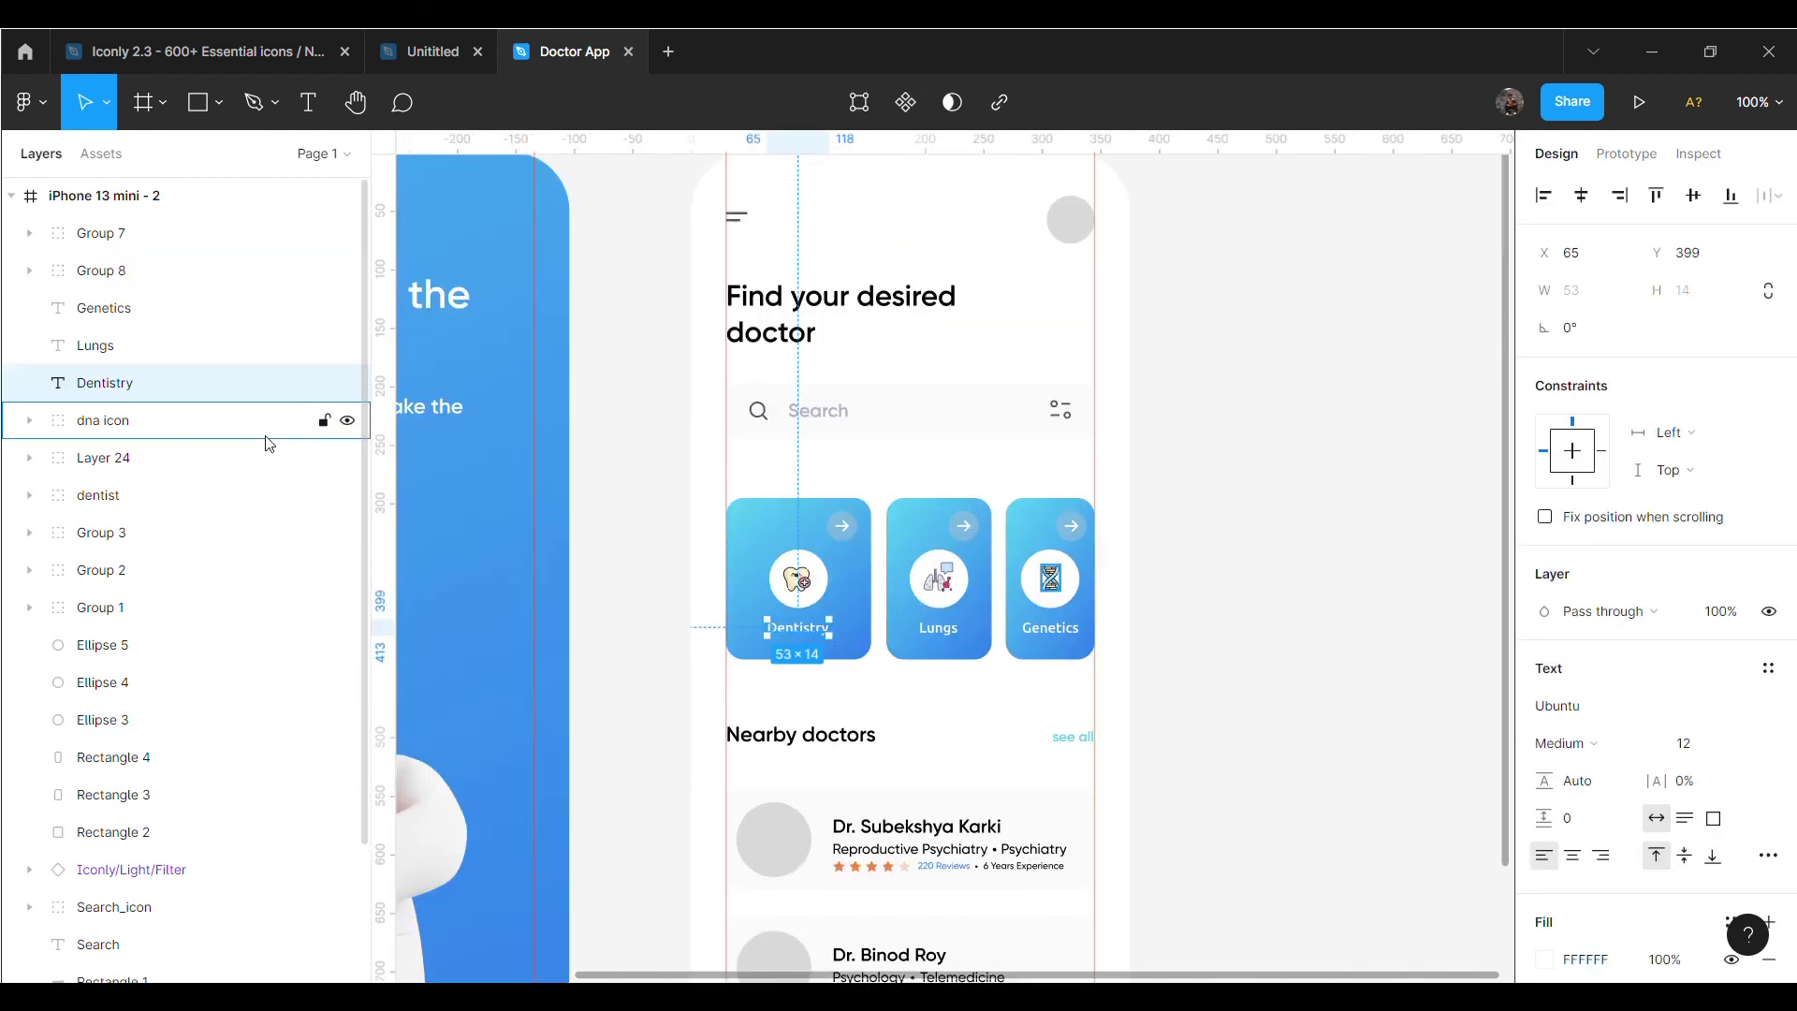
# - Group all category card icons, labels, circles and backgrounds, nudging the group slightly down
pyautogui.keyDown('shift'); pyautogui.click(171, 423); pyautogui.keyUp('shift')
pyautogui.keyDown('shift'); pyautogui.click(166, 321); pyautogui.keyUp('shift')
pyautogui.keyDown('shift'); pyautogui.click(166, 323); pyautogui.keyUp('shift')
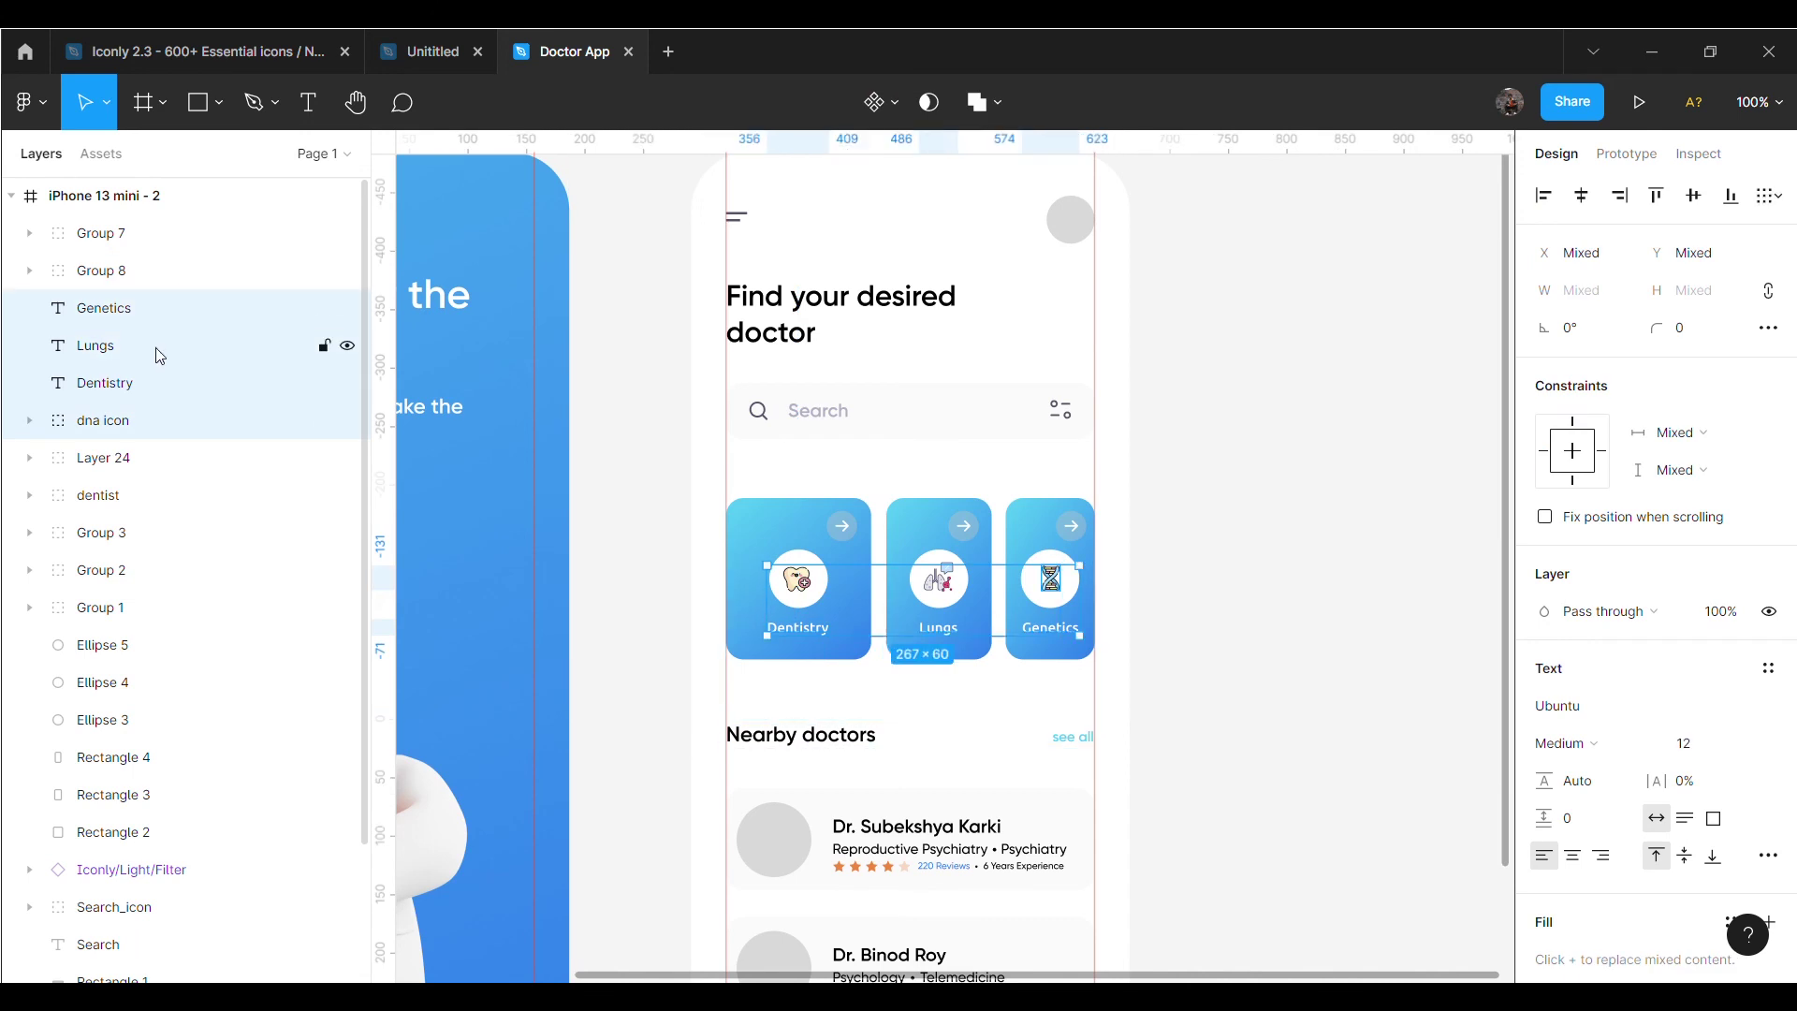
pyautogui.keyDown('shift'); pyautogui.click(140, 458); pyautogui.keyUp('shift')
pyautogui.keyDown('shift'); pyautogui.click(136, 495); pyautogui.keyUp('shift')
pyautogui.keyDown('shift'); pyautogui.click(133, 533); pyautogui.keyUp('shift')
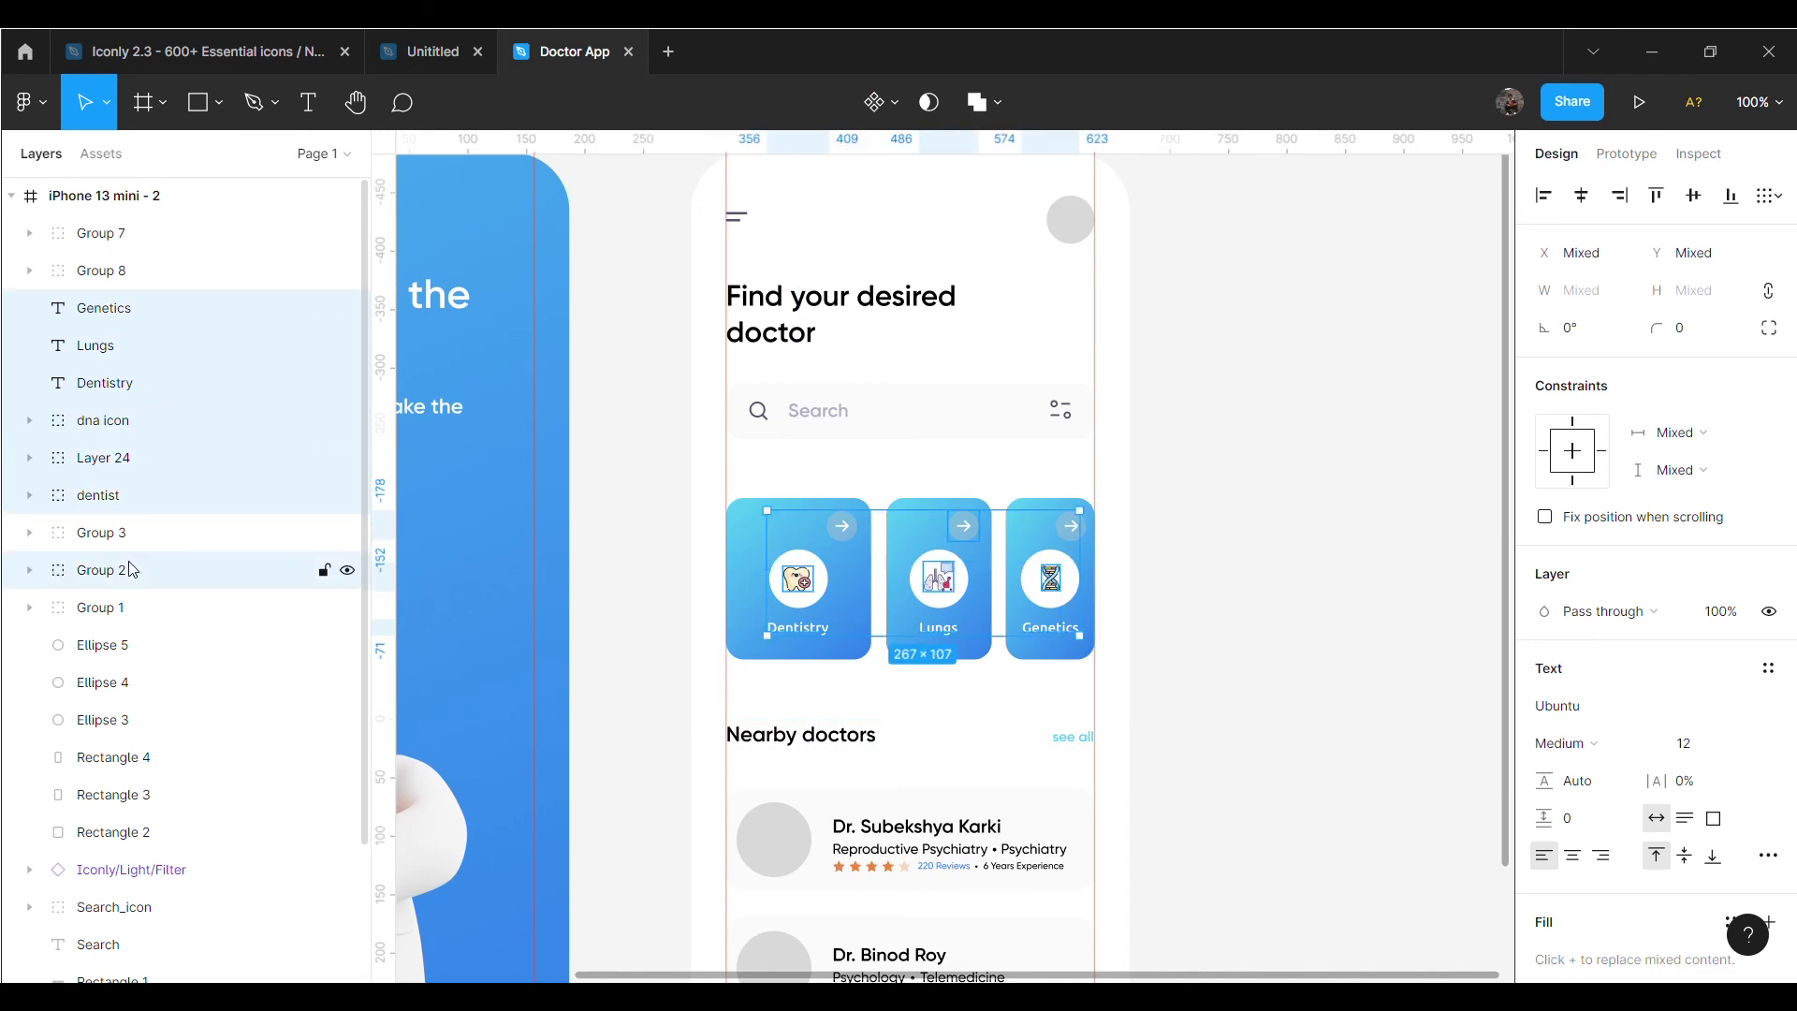
pyautogui.keyDown('shift'); pyautogui.click(132, 570); pyautogui.keyUp('shift')
pyautogui.keyDown('shift'); pyautogui.click(131, 609); pyautogui.keyUp('shift')
pyautogui.keyDown('shift'); pyautogui.click(129, 646); pyautogui.keyUp('shift')
pyautogui.keyDown('shift'); pyautogui.click(128, 683); pyautogui.keyUp('shift')
pyautogui.keyDown('shift'); pyautogui.click(126, 721); pyautogui.keyUp('shift')
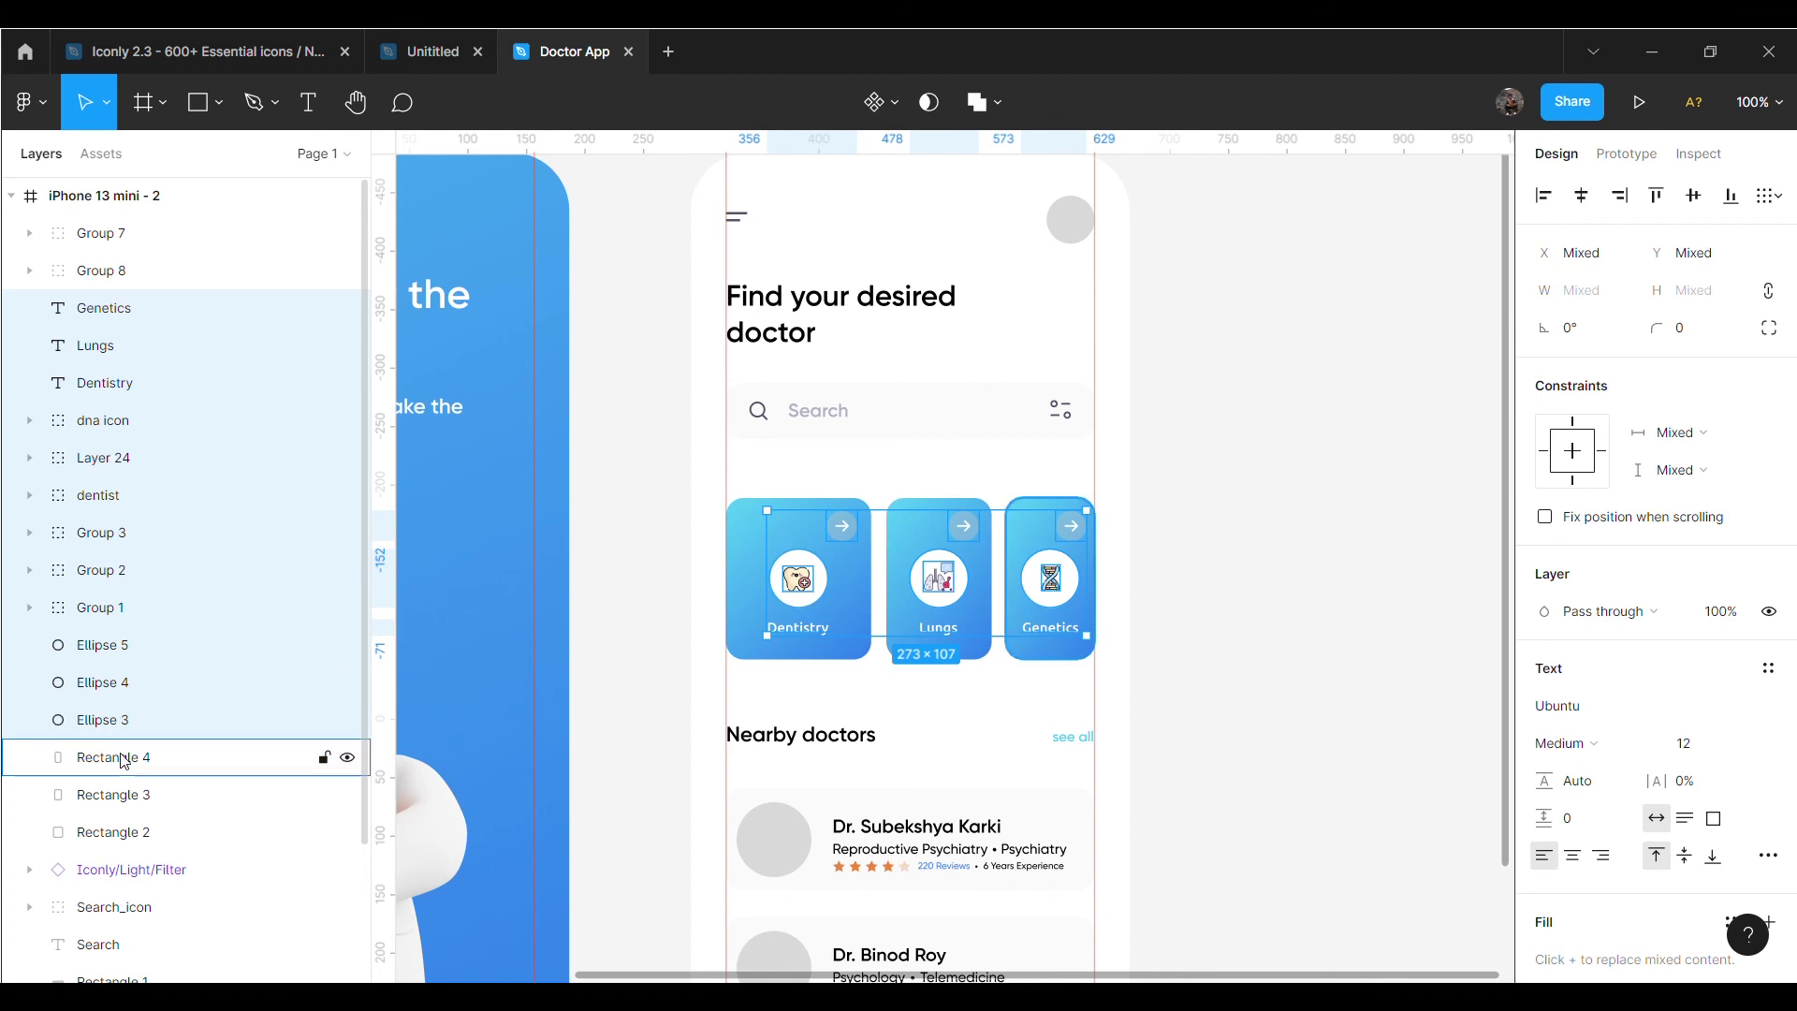
pyautogui.keyDown('shift'); pyautogui.click(122, 757); pyautogui.keyUp('shift')
pyautogui.keyDown('shift'); pyautogui.click(121, 796); pyautogui.keyUp('shift')
pyautogui.keyDown('shift'); pyautogui.click(120, 832); pyautogui.keyUp('shift')
pyautogui.hotkey('ctrl', 'g')
pyautogui.moveTo(976, 591); pyautogui.dragTo(975, 587)
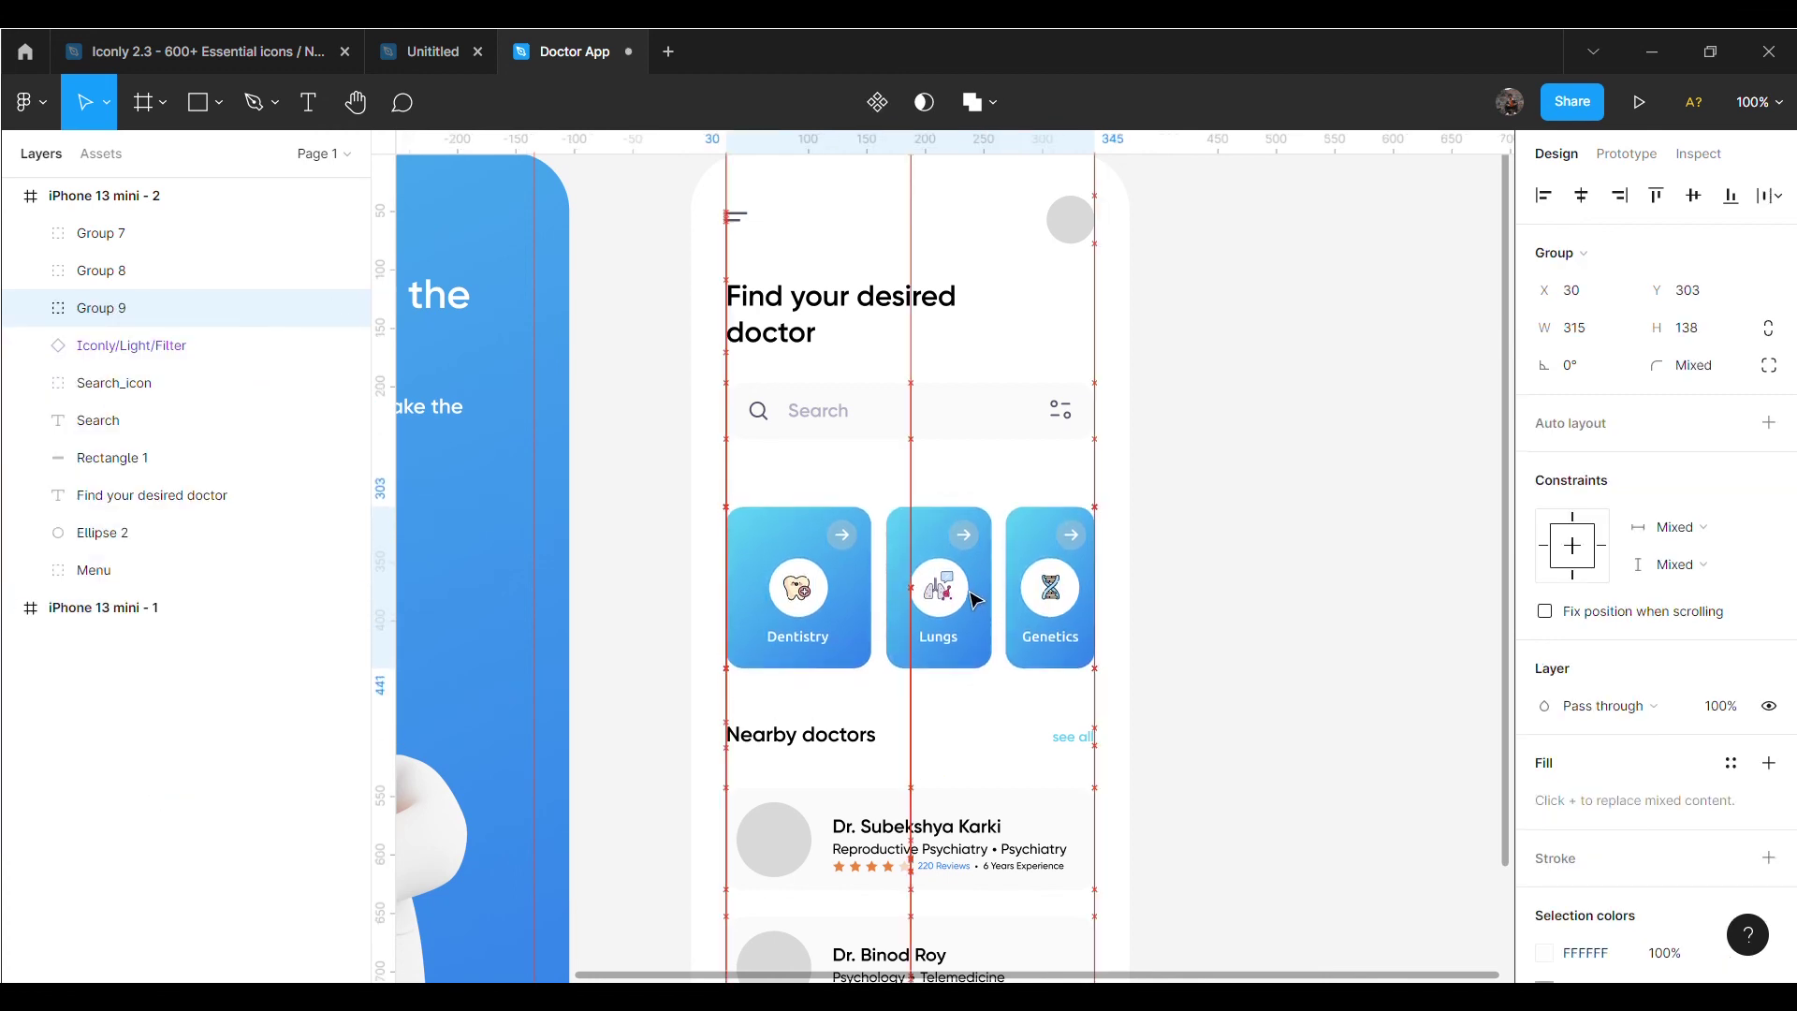
pyautogui.click(1000, 473)
# - Group the search bar background, Search placeholder, search icon and filter icon together
pyautogui.click(1011, 431)
pyautogui.keyDown('shift'); pyautogui.click(99, 420); pyautogui.keyUp('shift')
pyautogui.keyDown('shift'); pyautogui.click(114, 382); pyautogui.keyUp('shift')
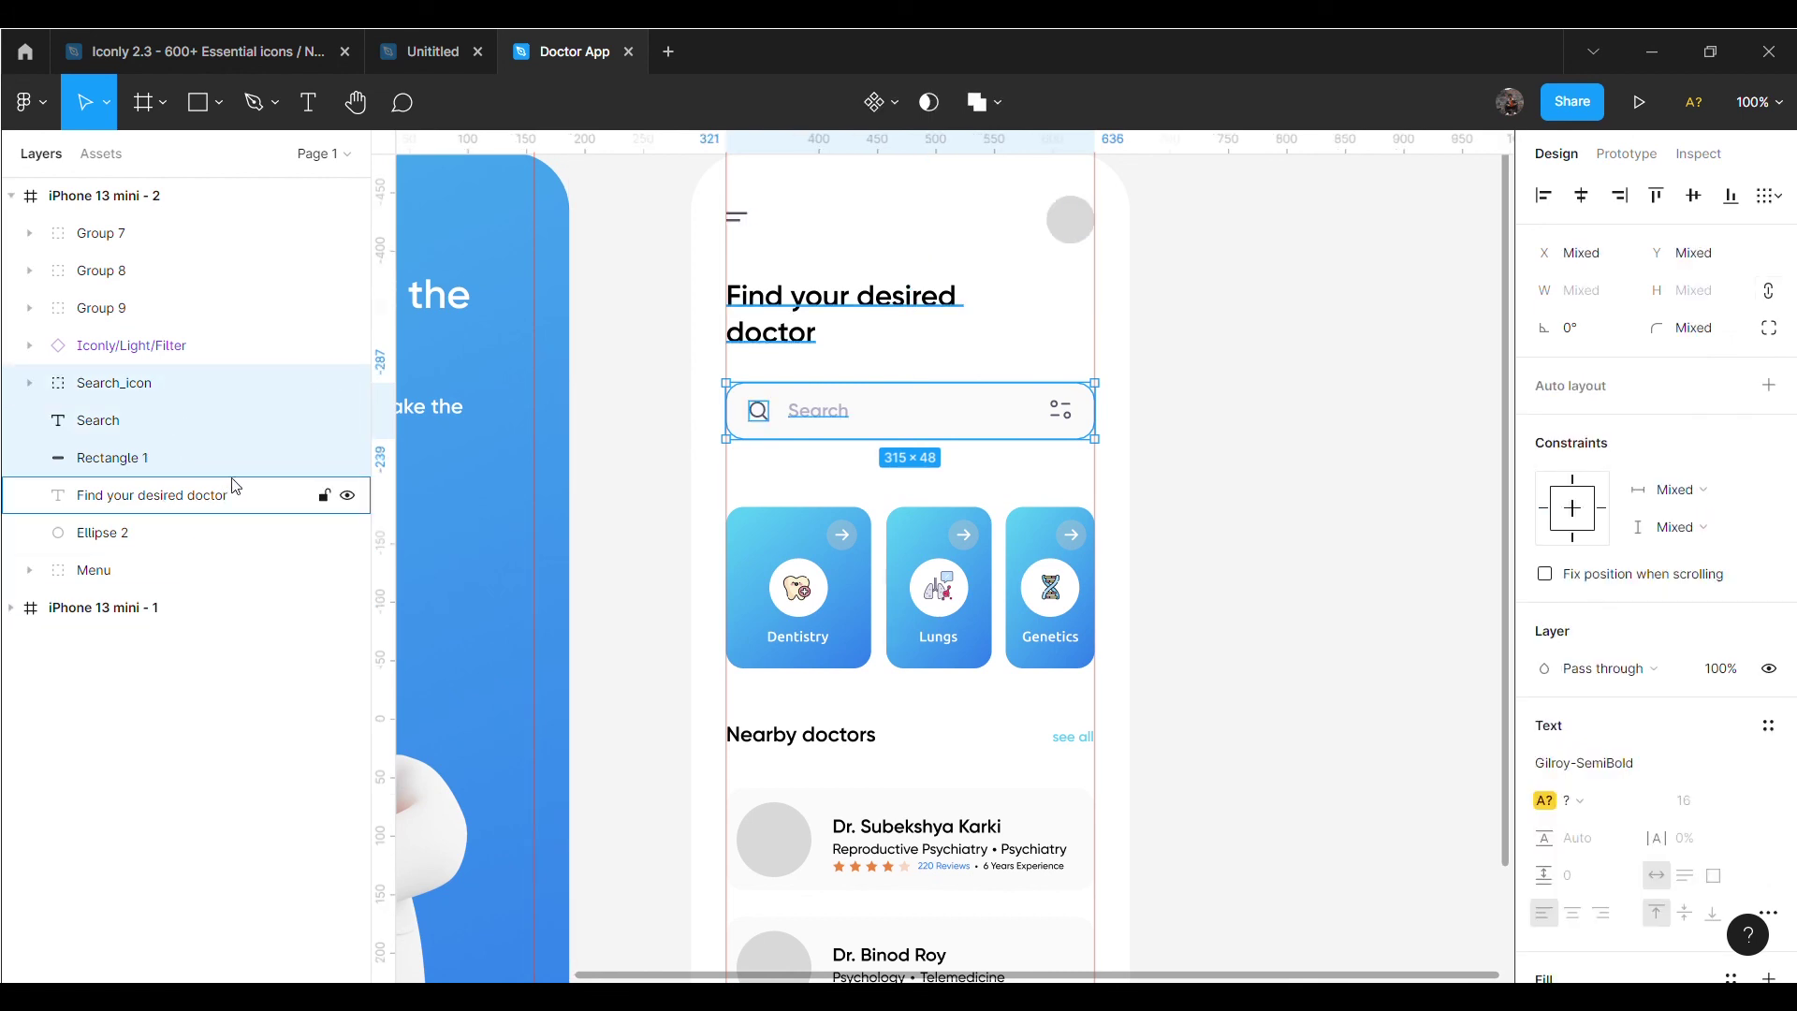
pyautogui.hotkey('ctrl', 'g')
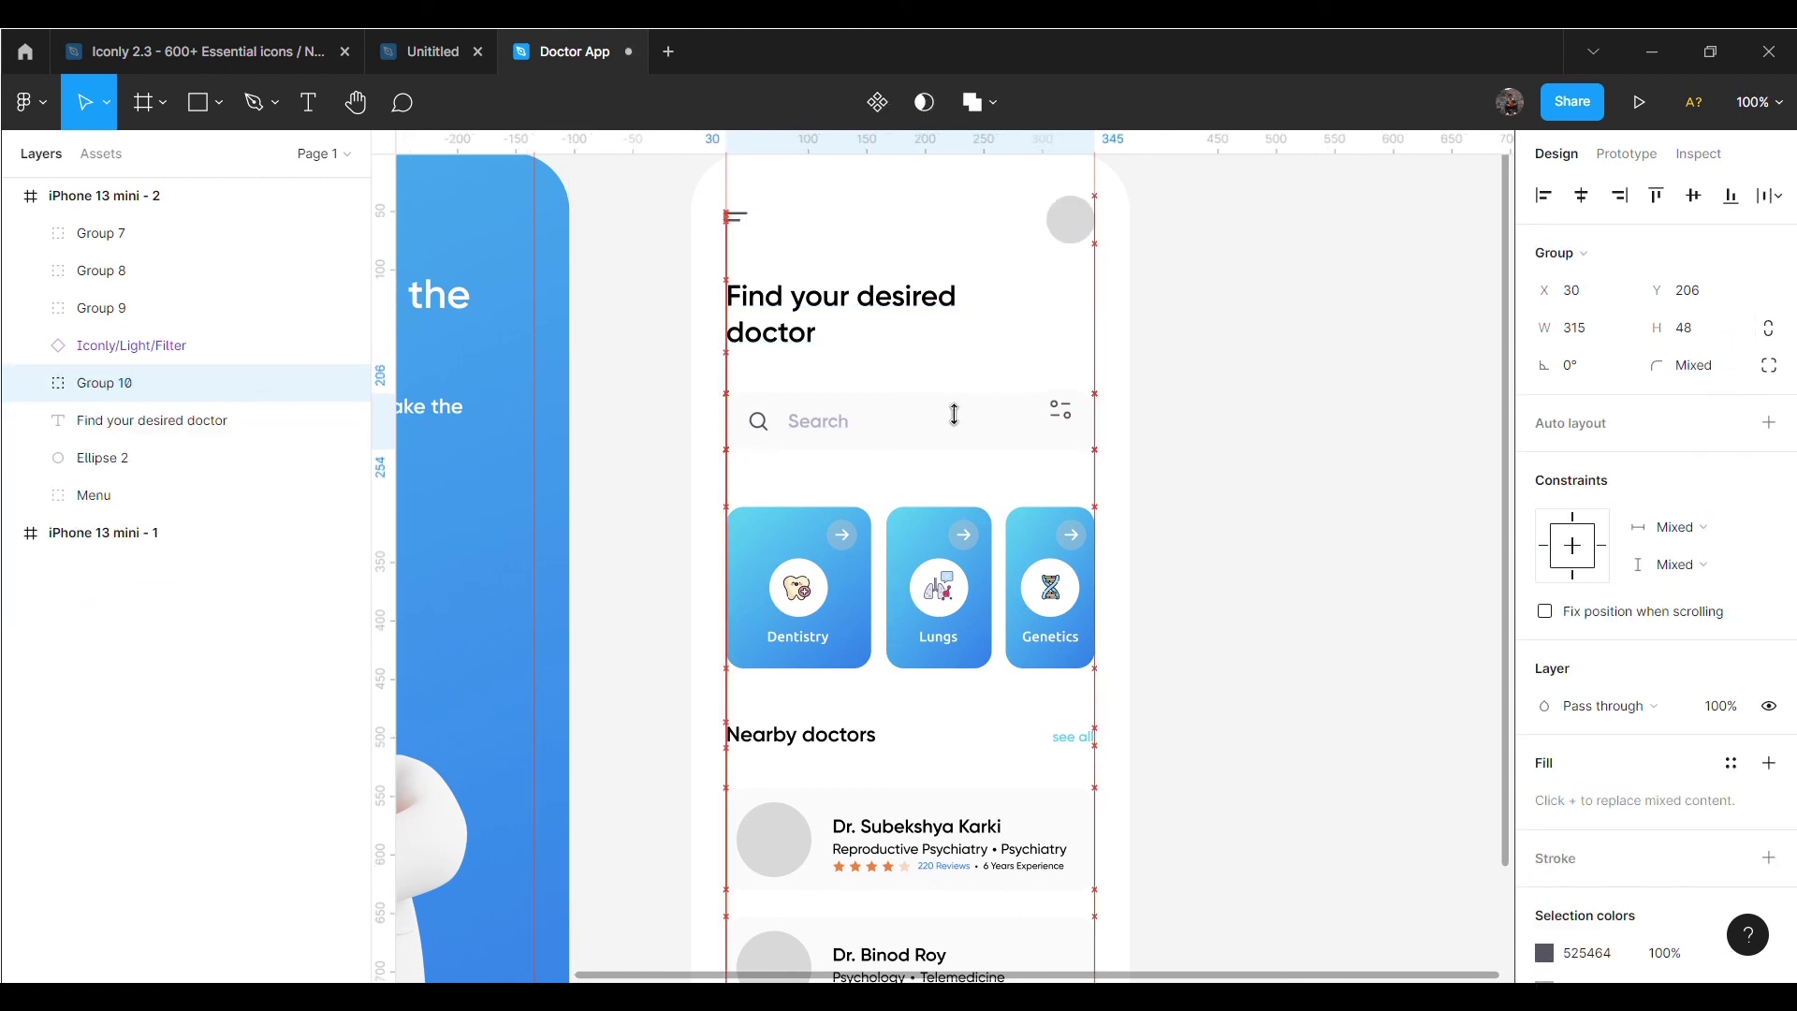
pyautogui.keyDown('shift'); pyautogui.click(198, 352); pyautogui.keyUp('shift')
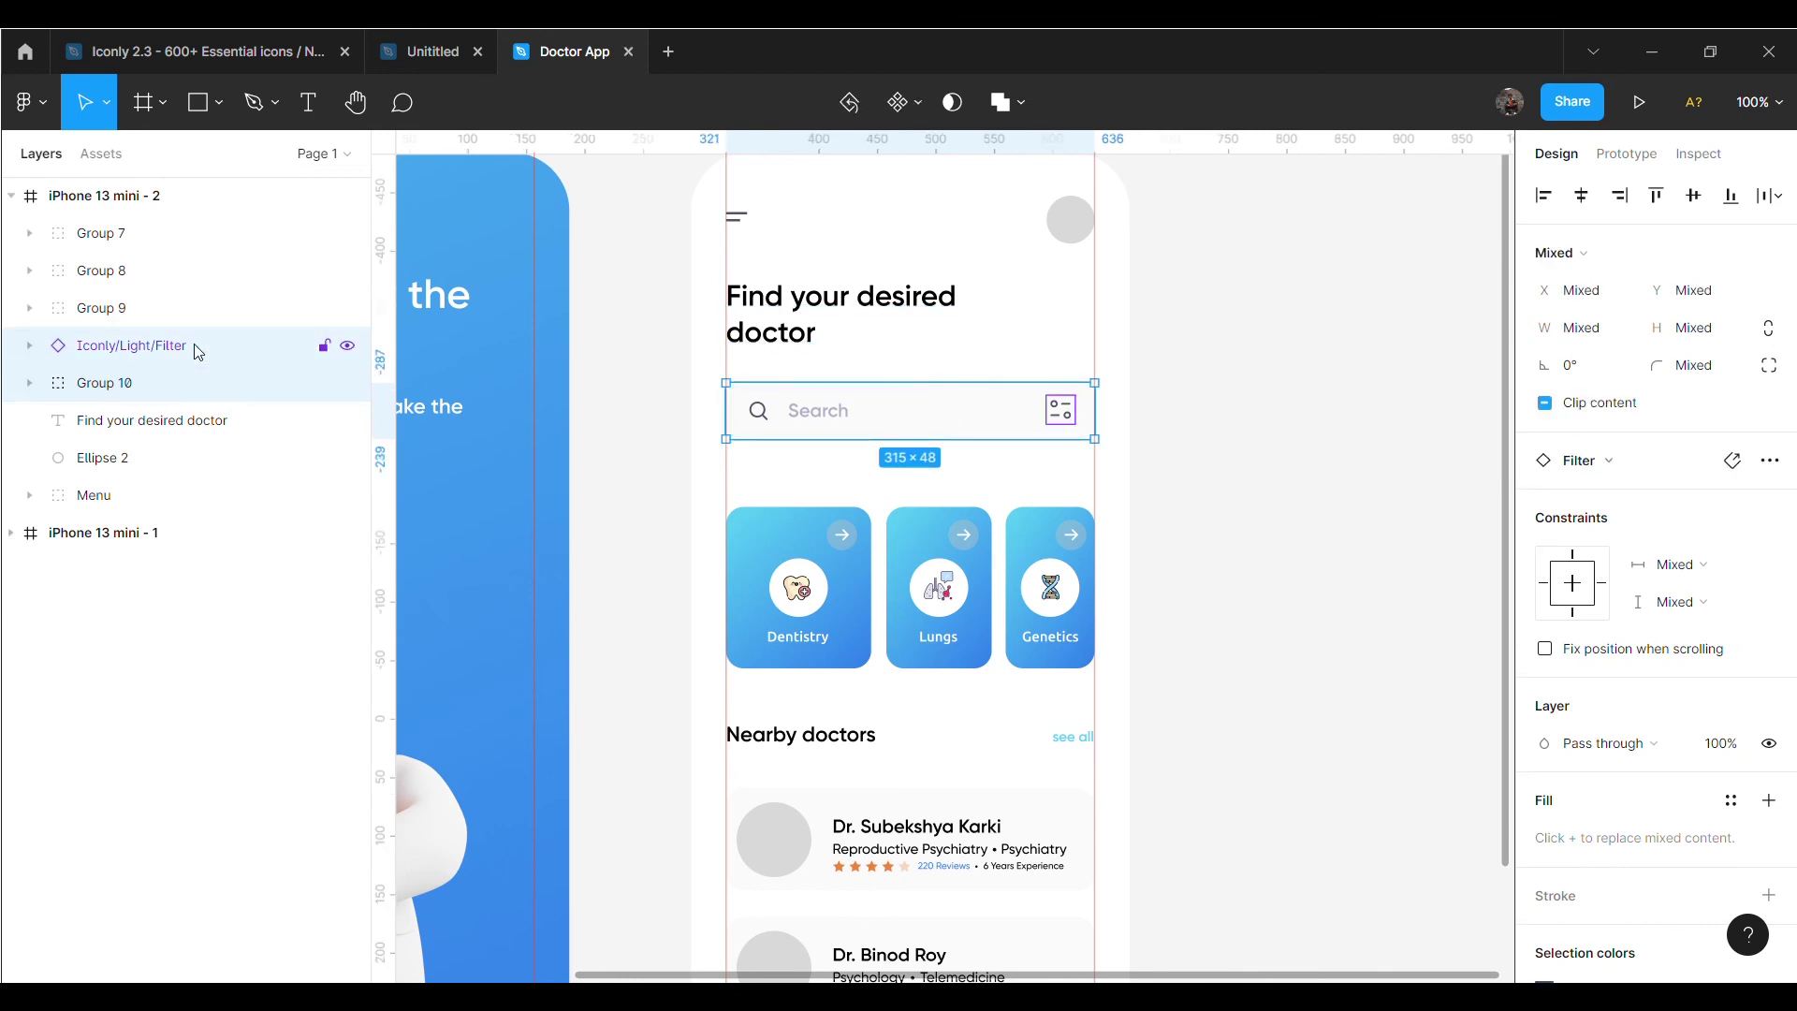
pyautogui.hotkey('ctrl', 'g')
# - Move the search bar group and the Find your desired doctor heading slightly lower
pyautogui.moveTo(959, 417); pyautogui.dragTo(955, 430)
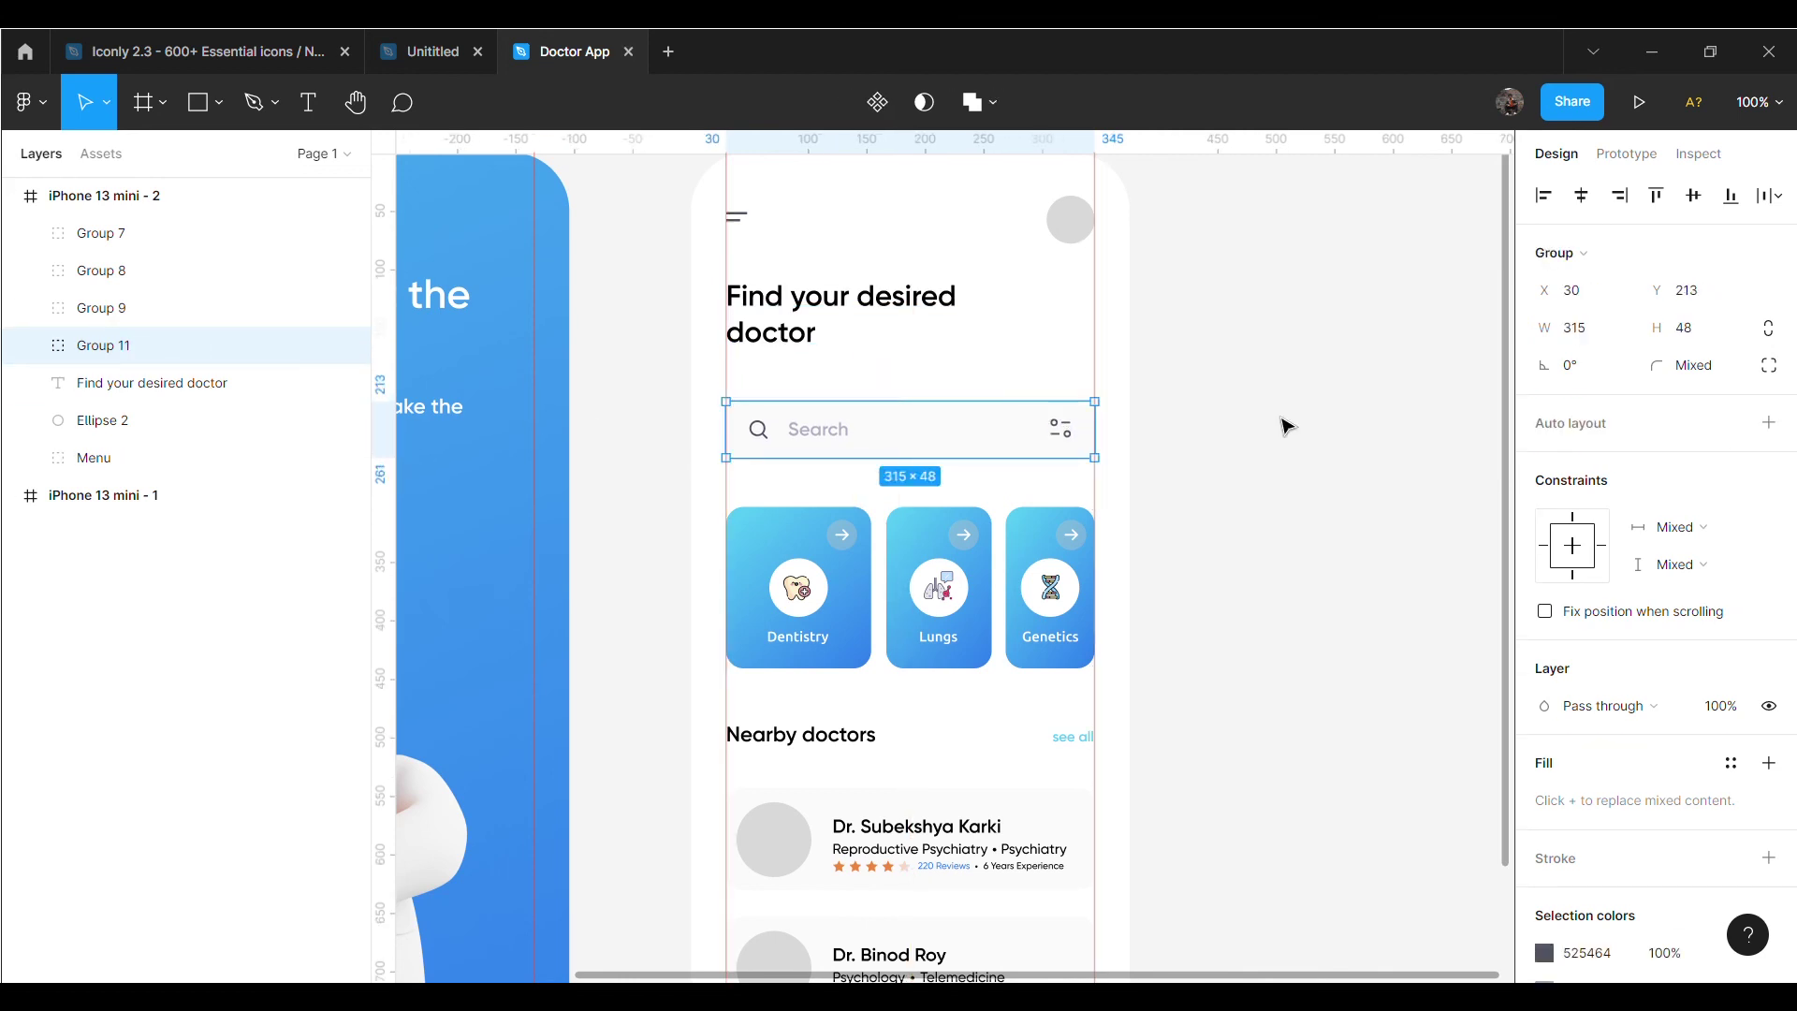
pyautogui.click(803, 318)
pyautogui.moveTo(803, 318); pyautogui.dragTo(748, 322)
pyautogui.click(803, 255)
pyautogui.scroll(2, 817, 338)
pyautogui.click(1074, 327)
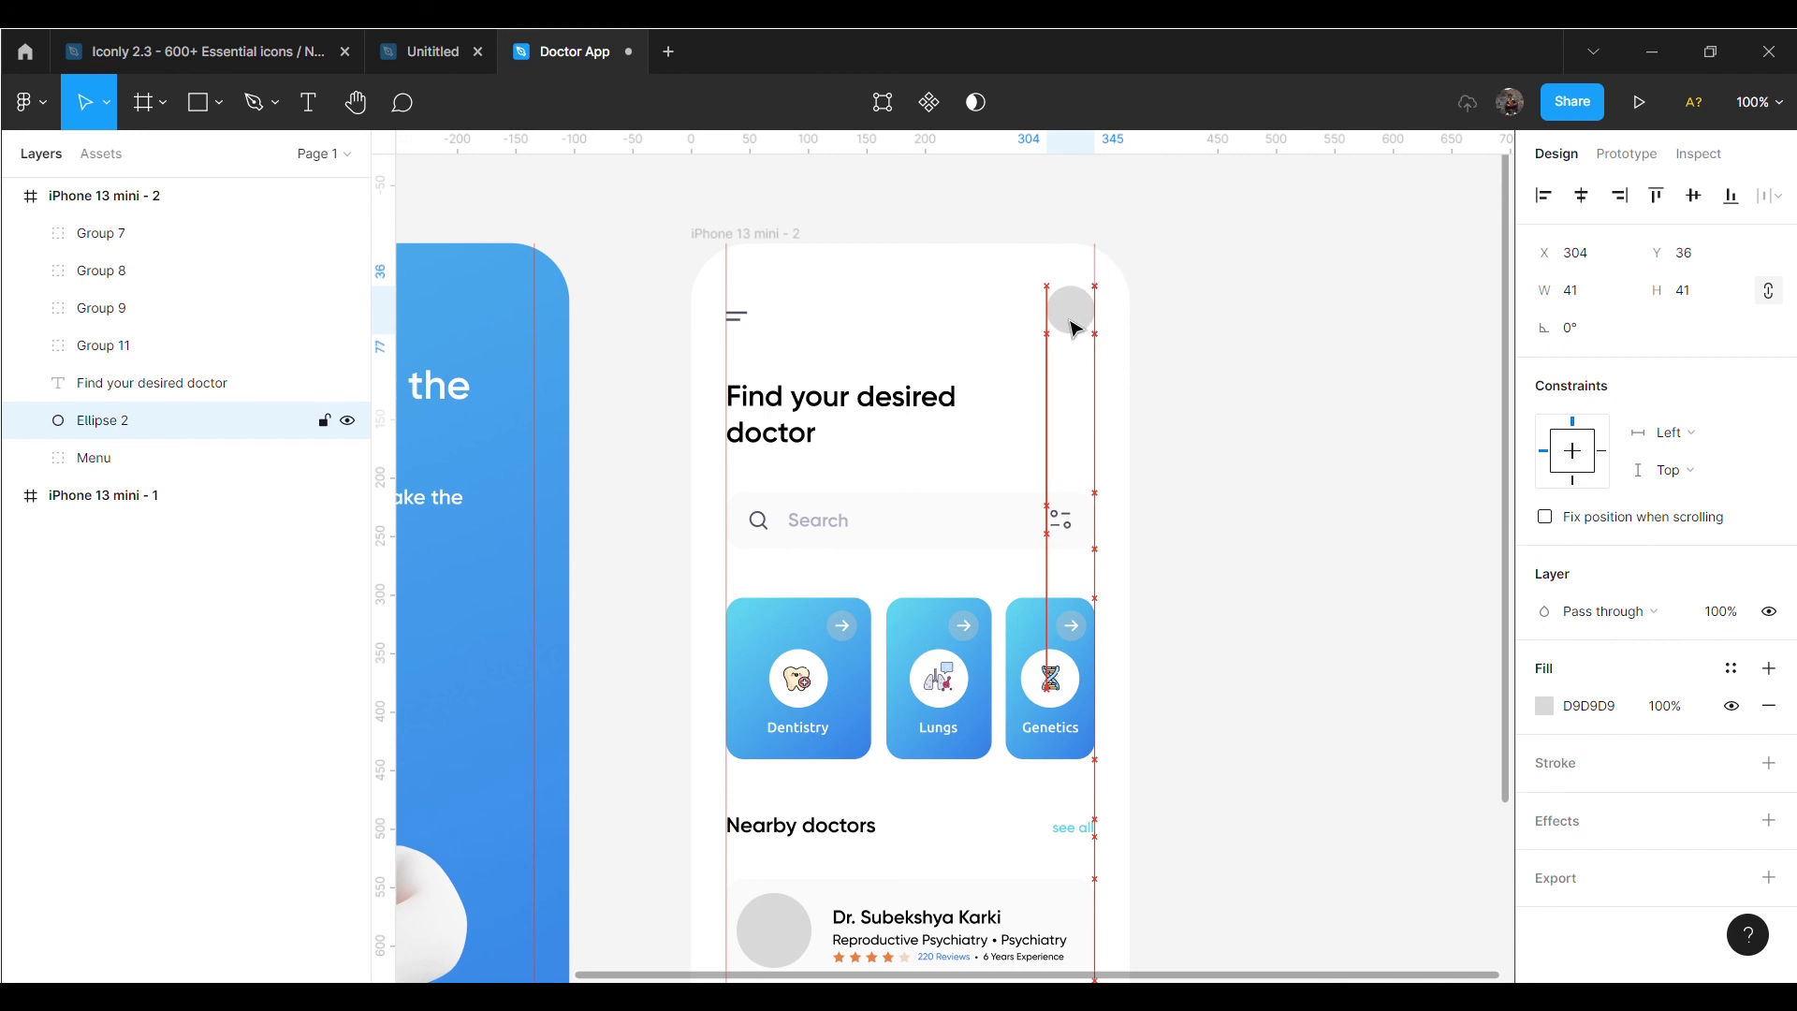
# - Nudge the top-right profile circle down 2 px and collapse the phone frame's layer list
pyautogui.moveTo(1076, 329); pyautogui.dragTo(1077, 331)
pyautogui.scroll(2, 1035, 333)
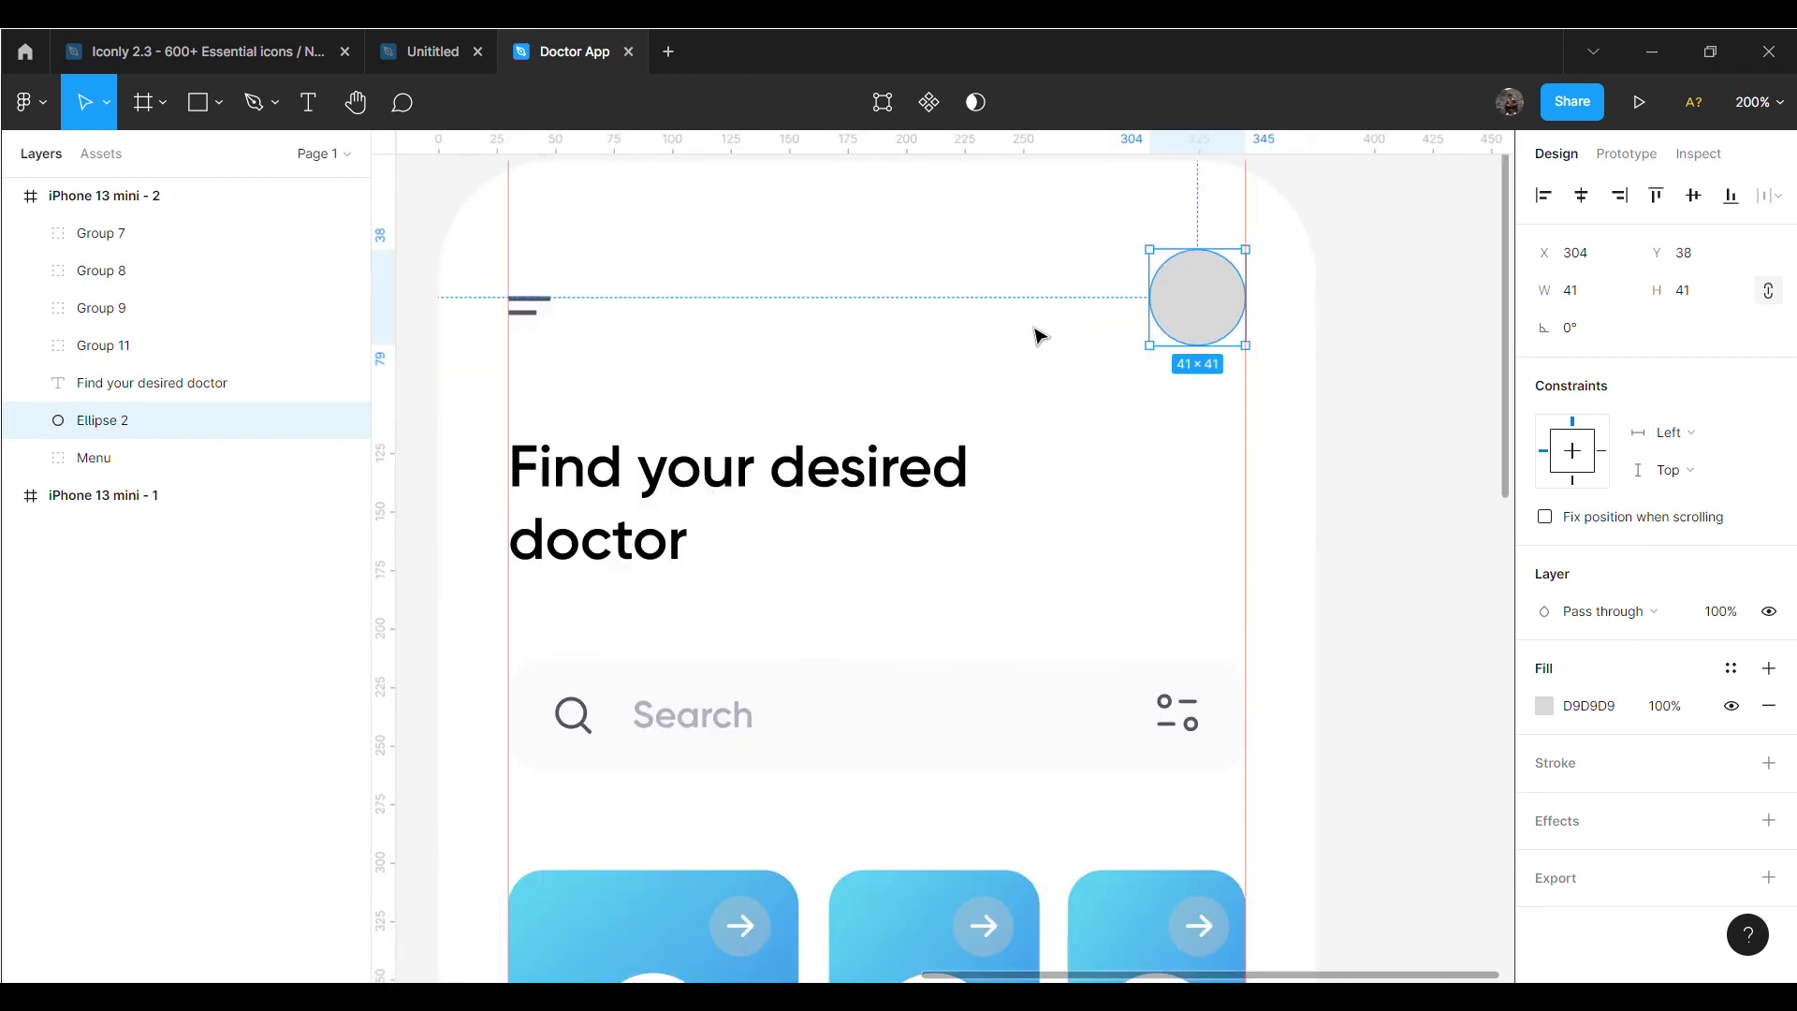
pyautogui.scroll(2, 1035, 333)
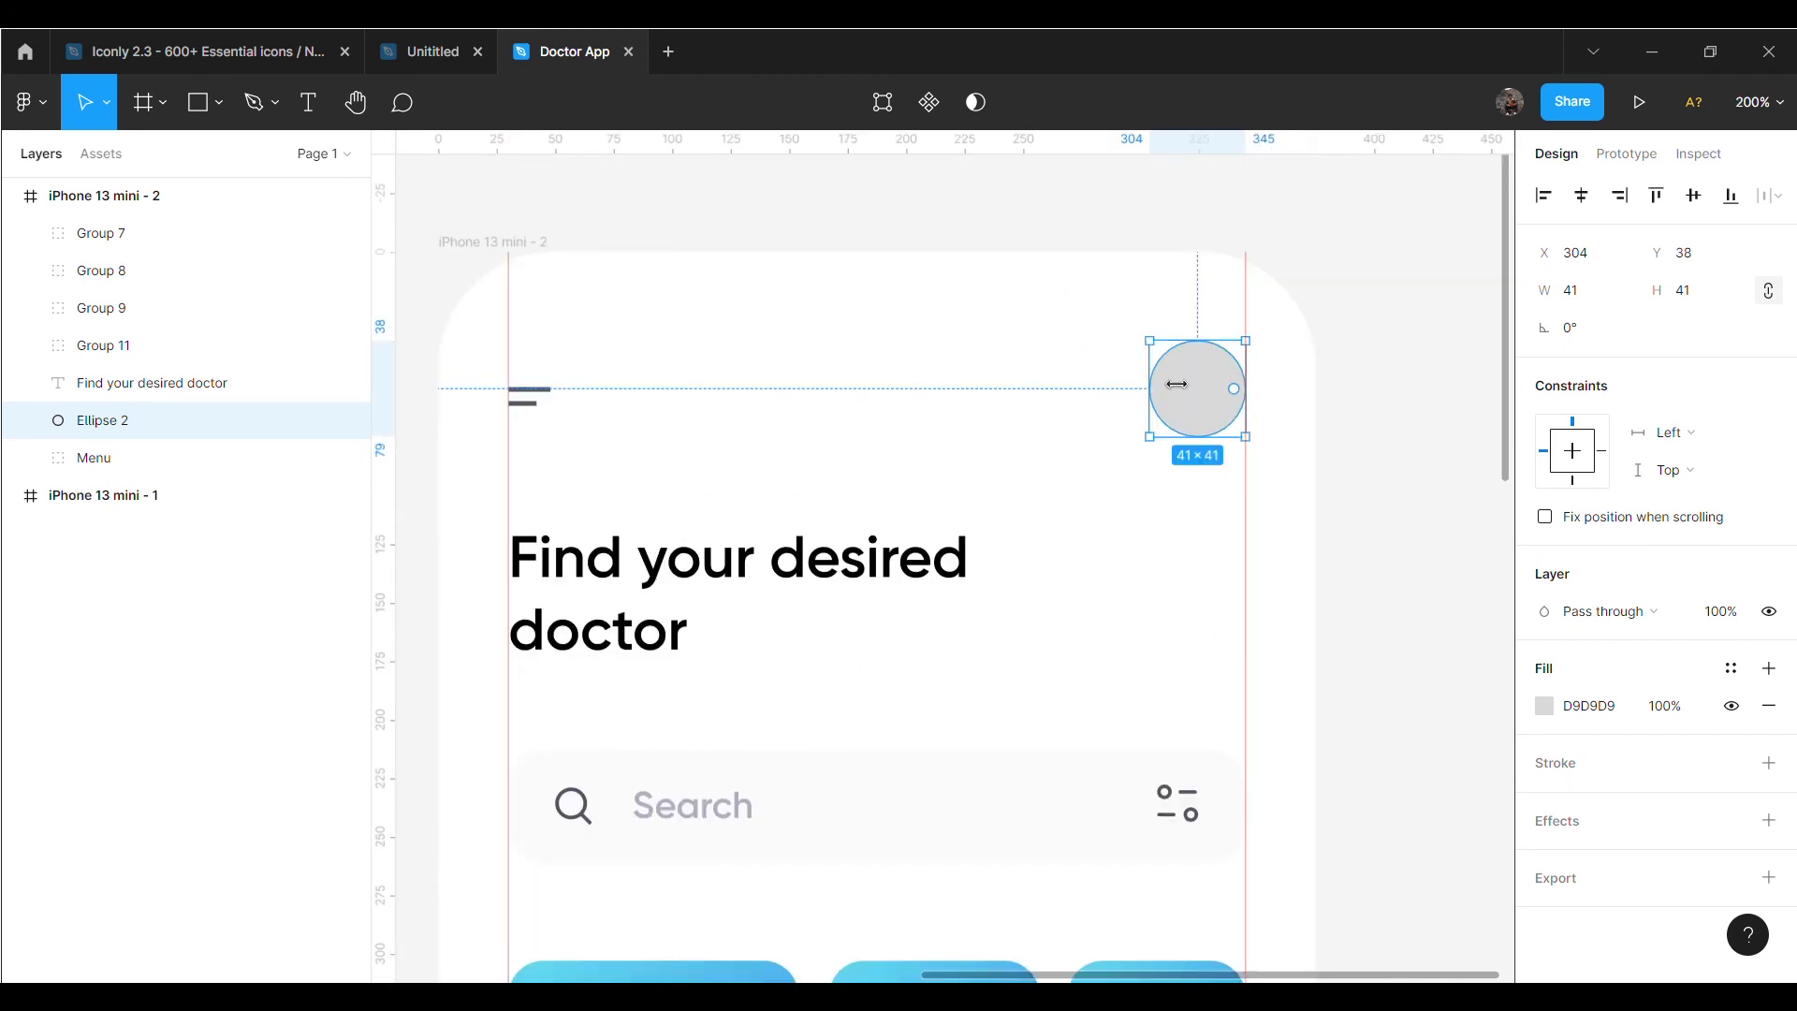
pyautogui.click(1416, 396)
pyautogui.hotkey('shift', '0')
pyautogui.scroll(-1, 1284, 497)
pyautogui.scroll(-3, 1284, 497)
pyautogui.scroll(2, 674, 265)
pyautogui.hotkey('alt', 'l')
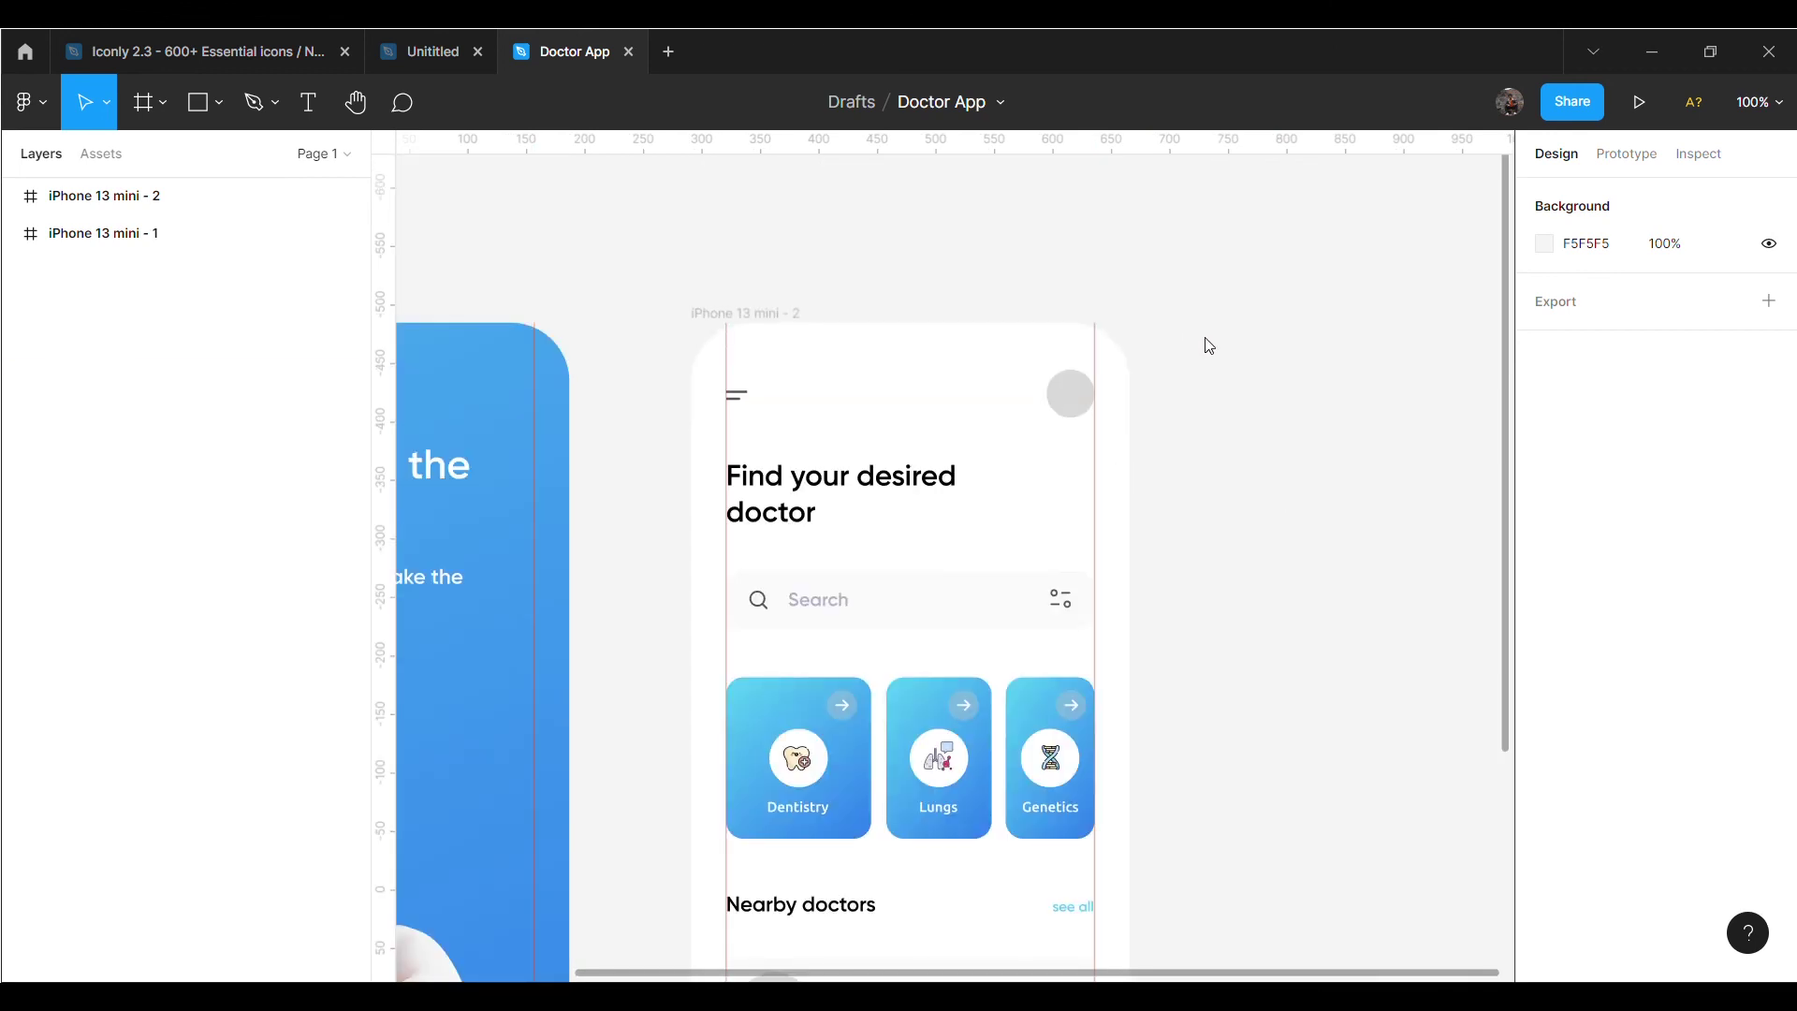
# - Fill Ellipse 2 with a woman's photo from Content Reel's Avatars (female) collection
pyautogui.rightClick(1251, 433)
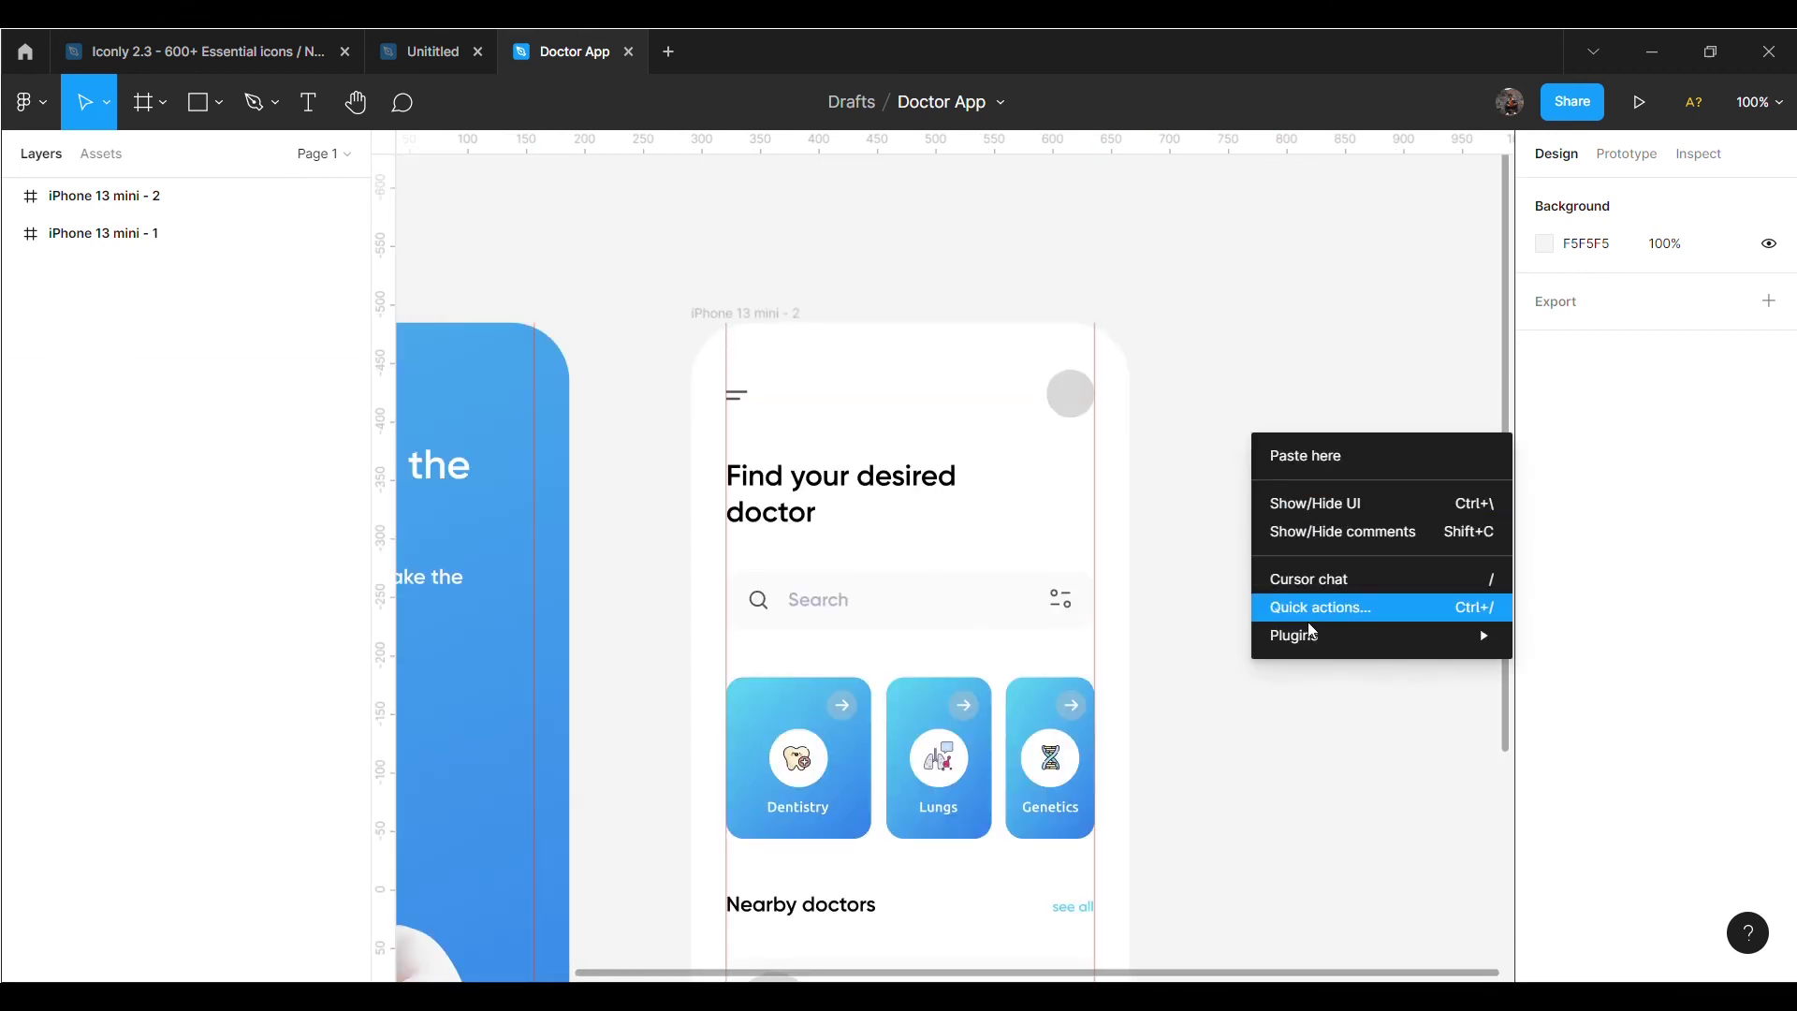
pyautogui.press('Escape')
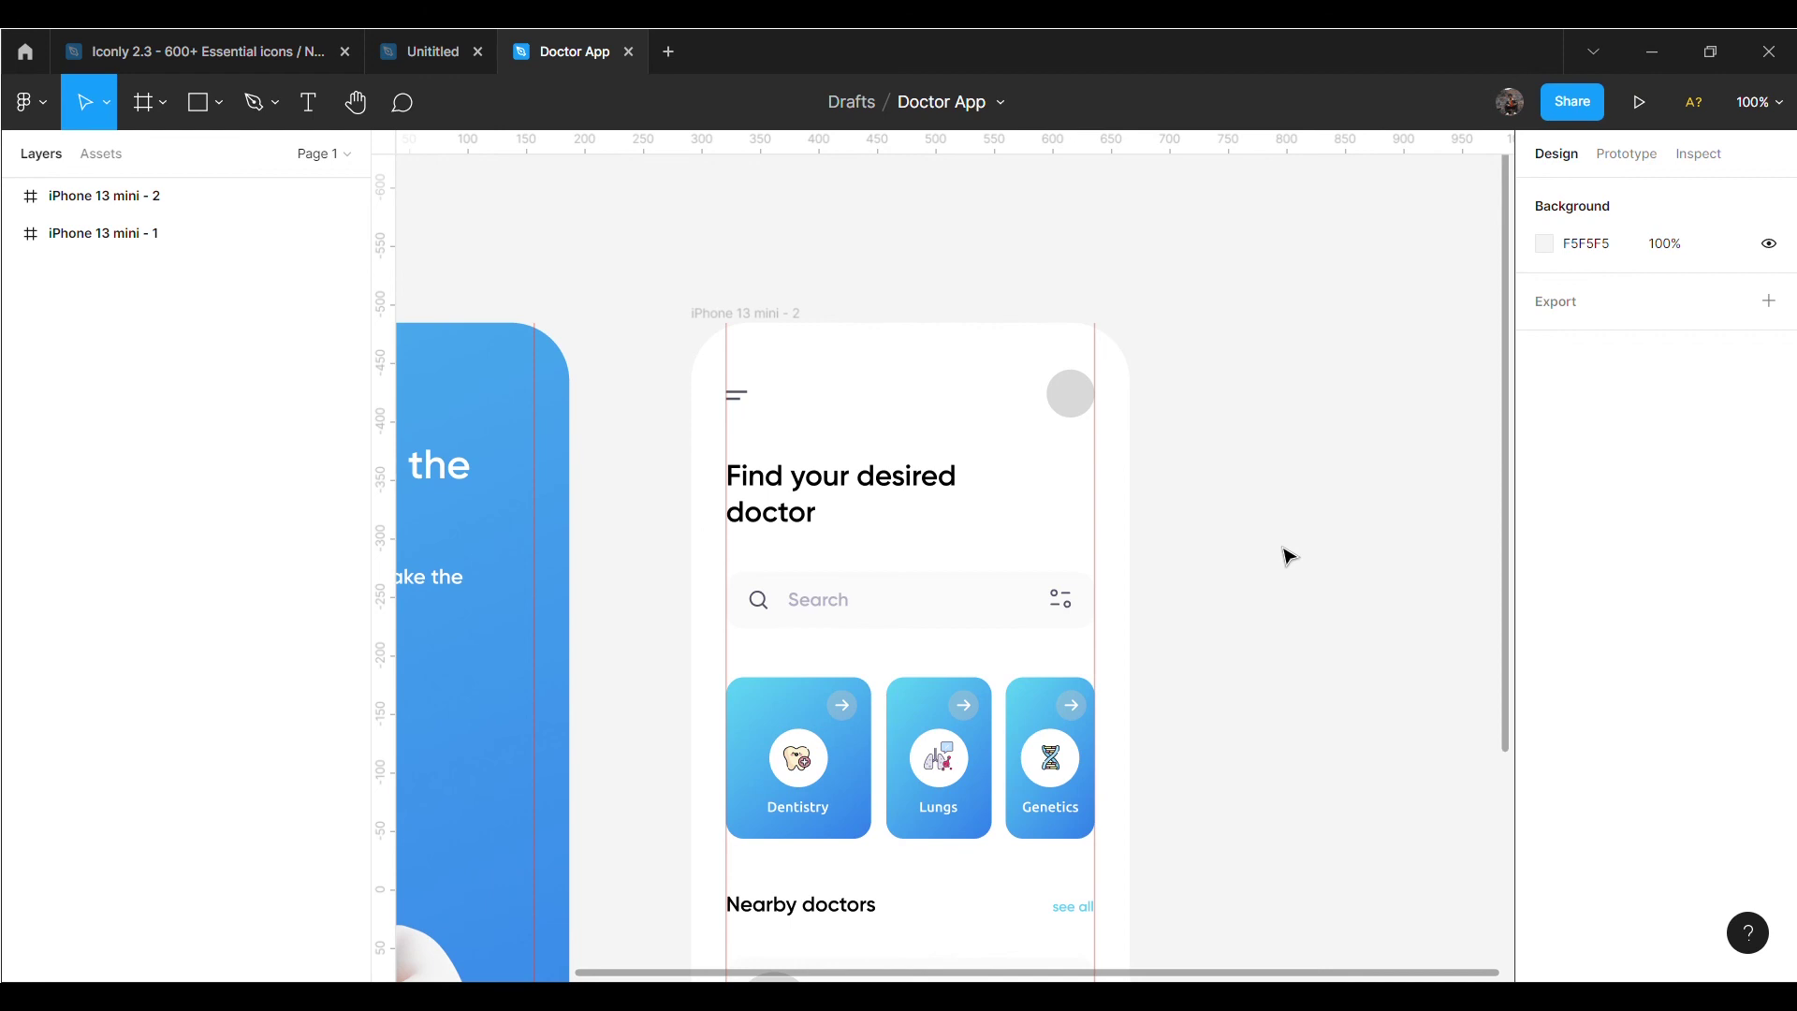
pyautogui.click(1317, 316)
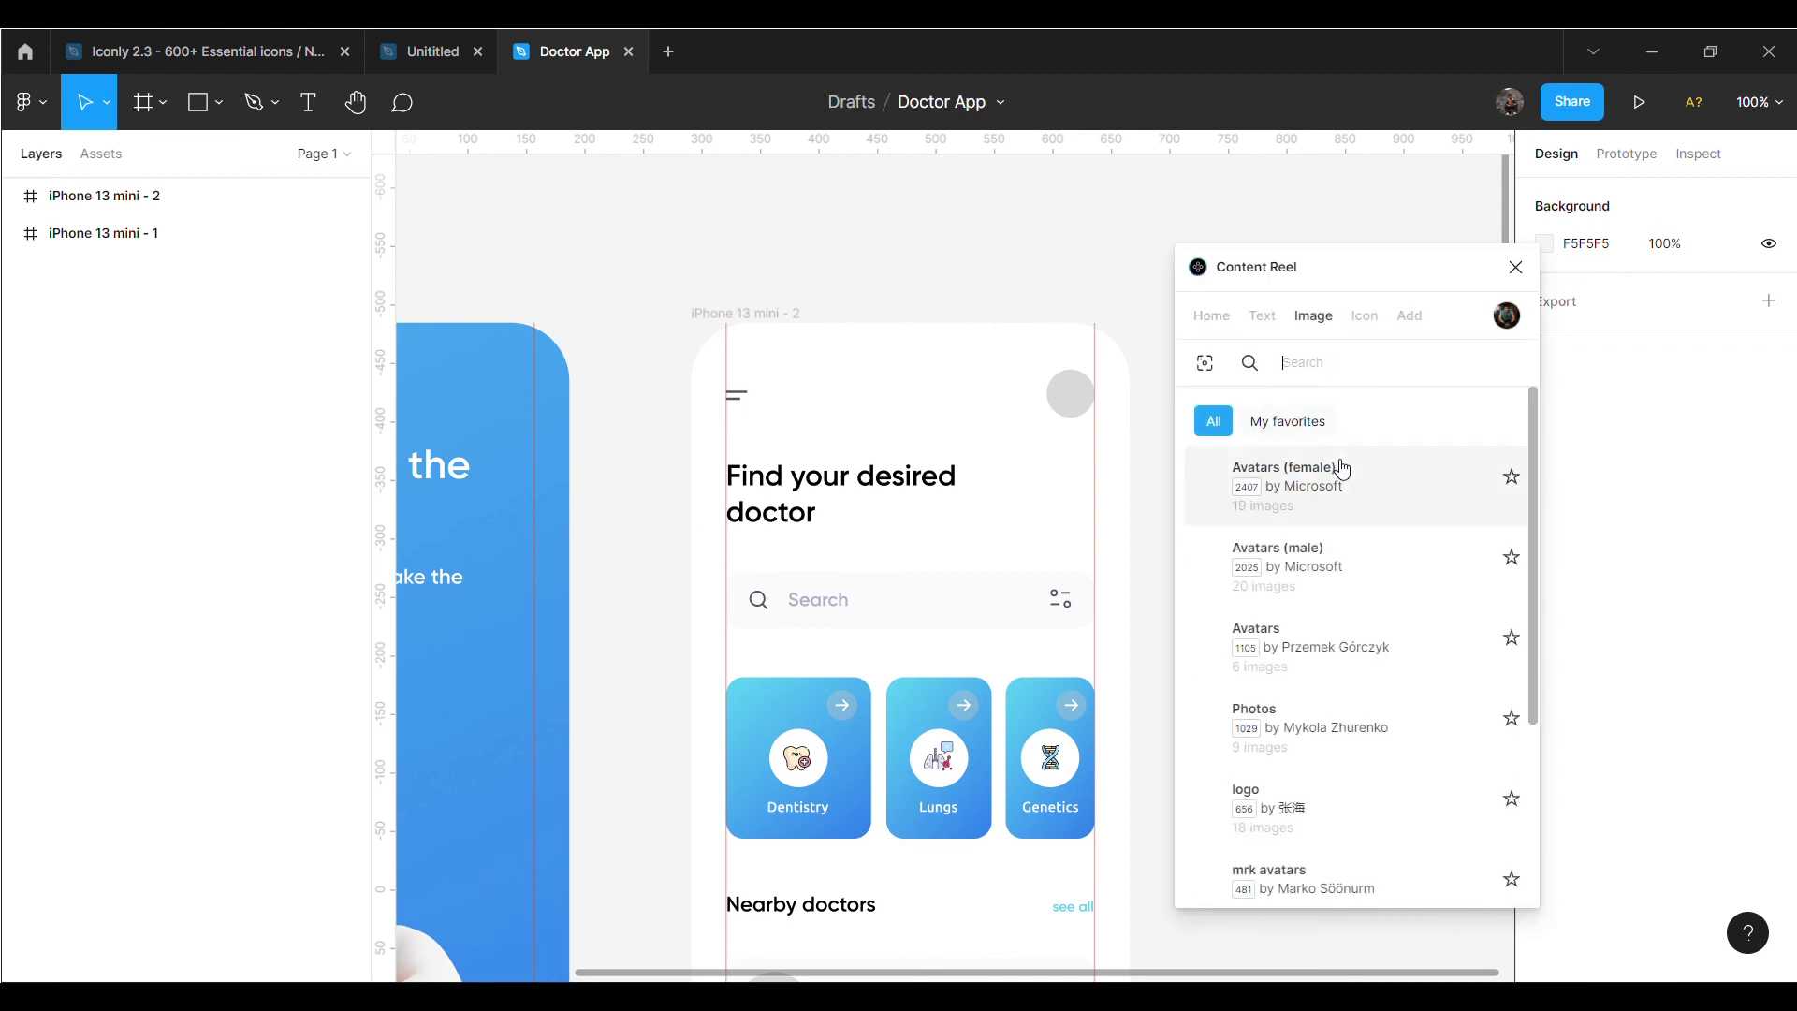
pyautogui.click(1378, 504)
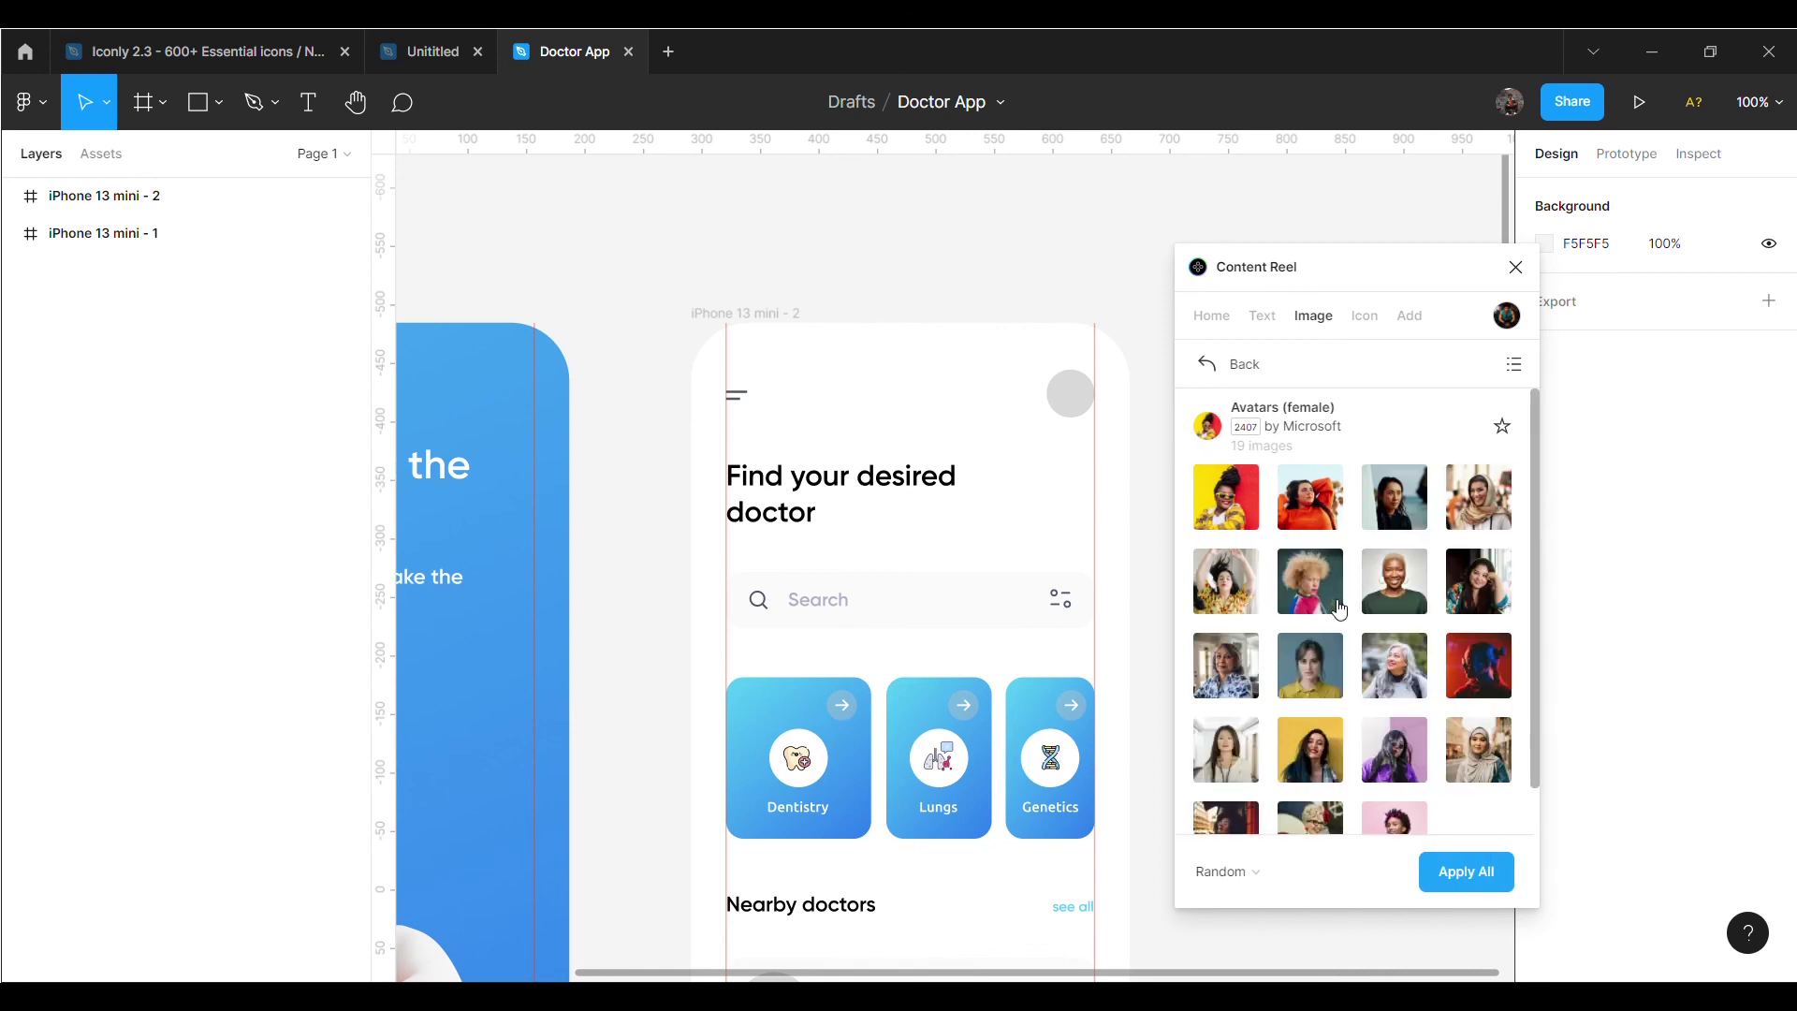
pyautogui.click(1080, 419)
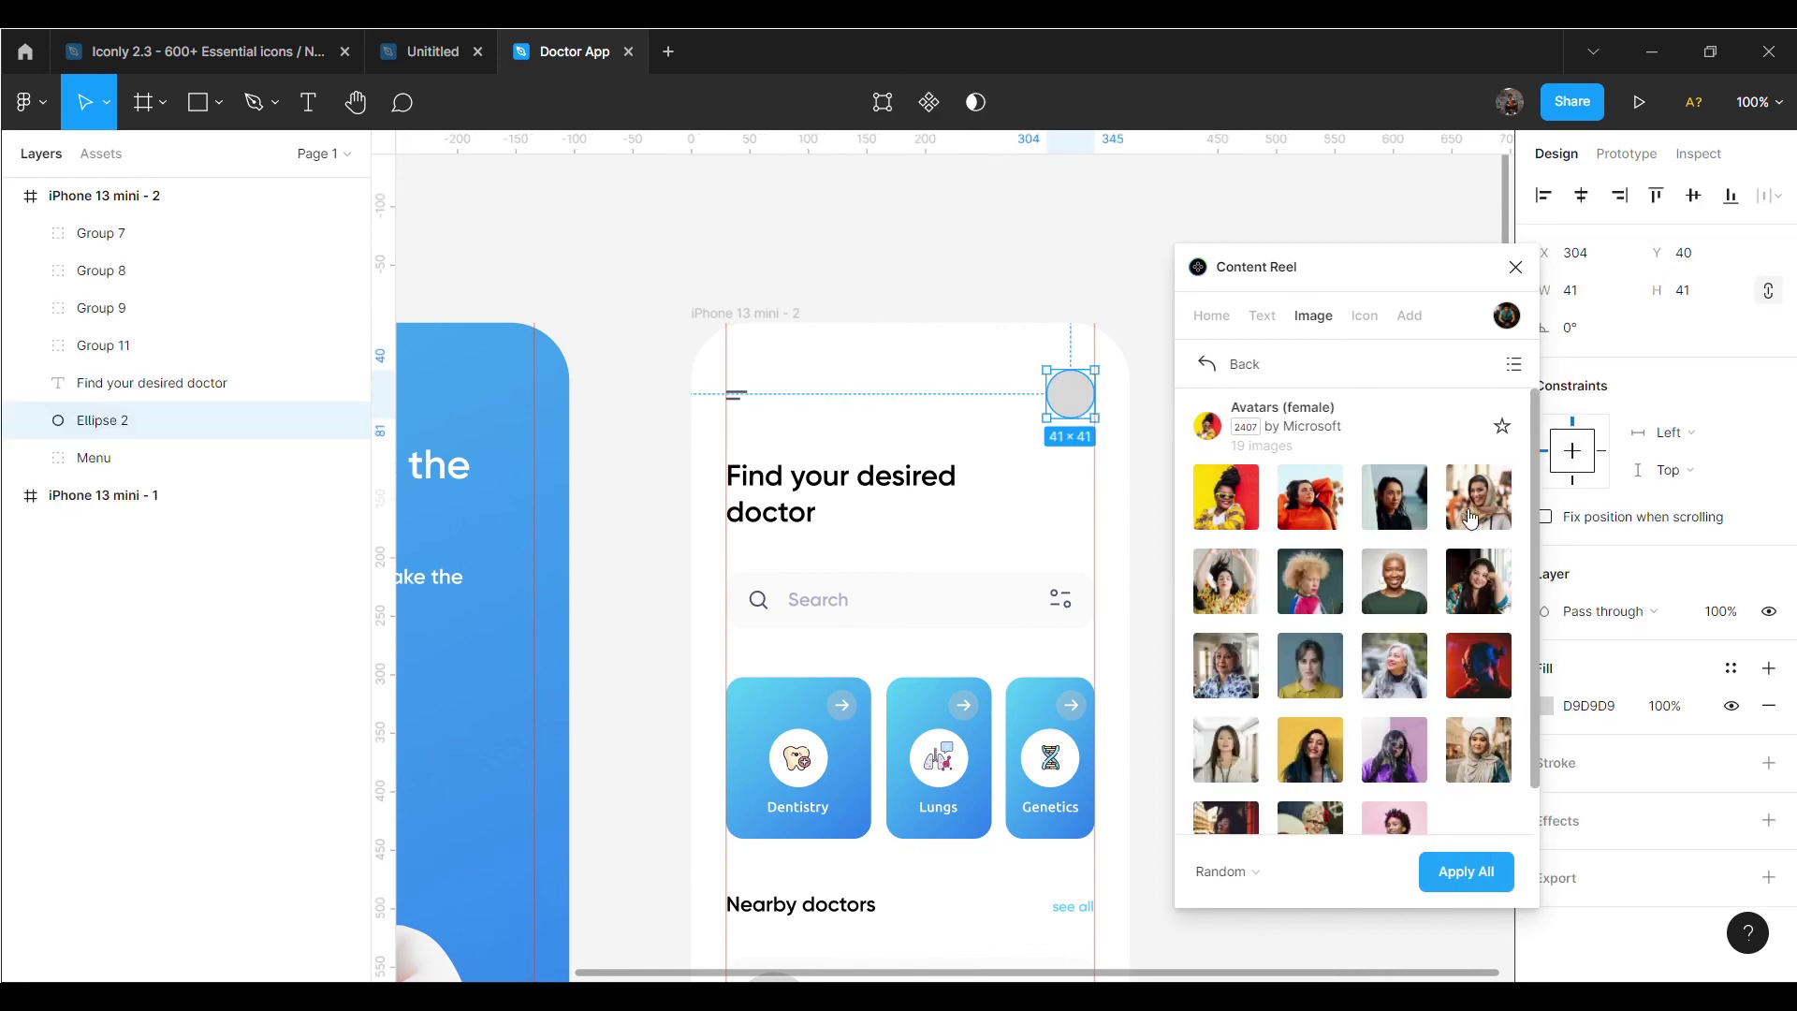
pyautogui.click(1481, 501)
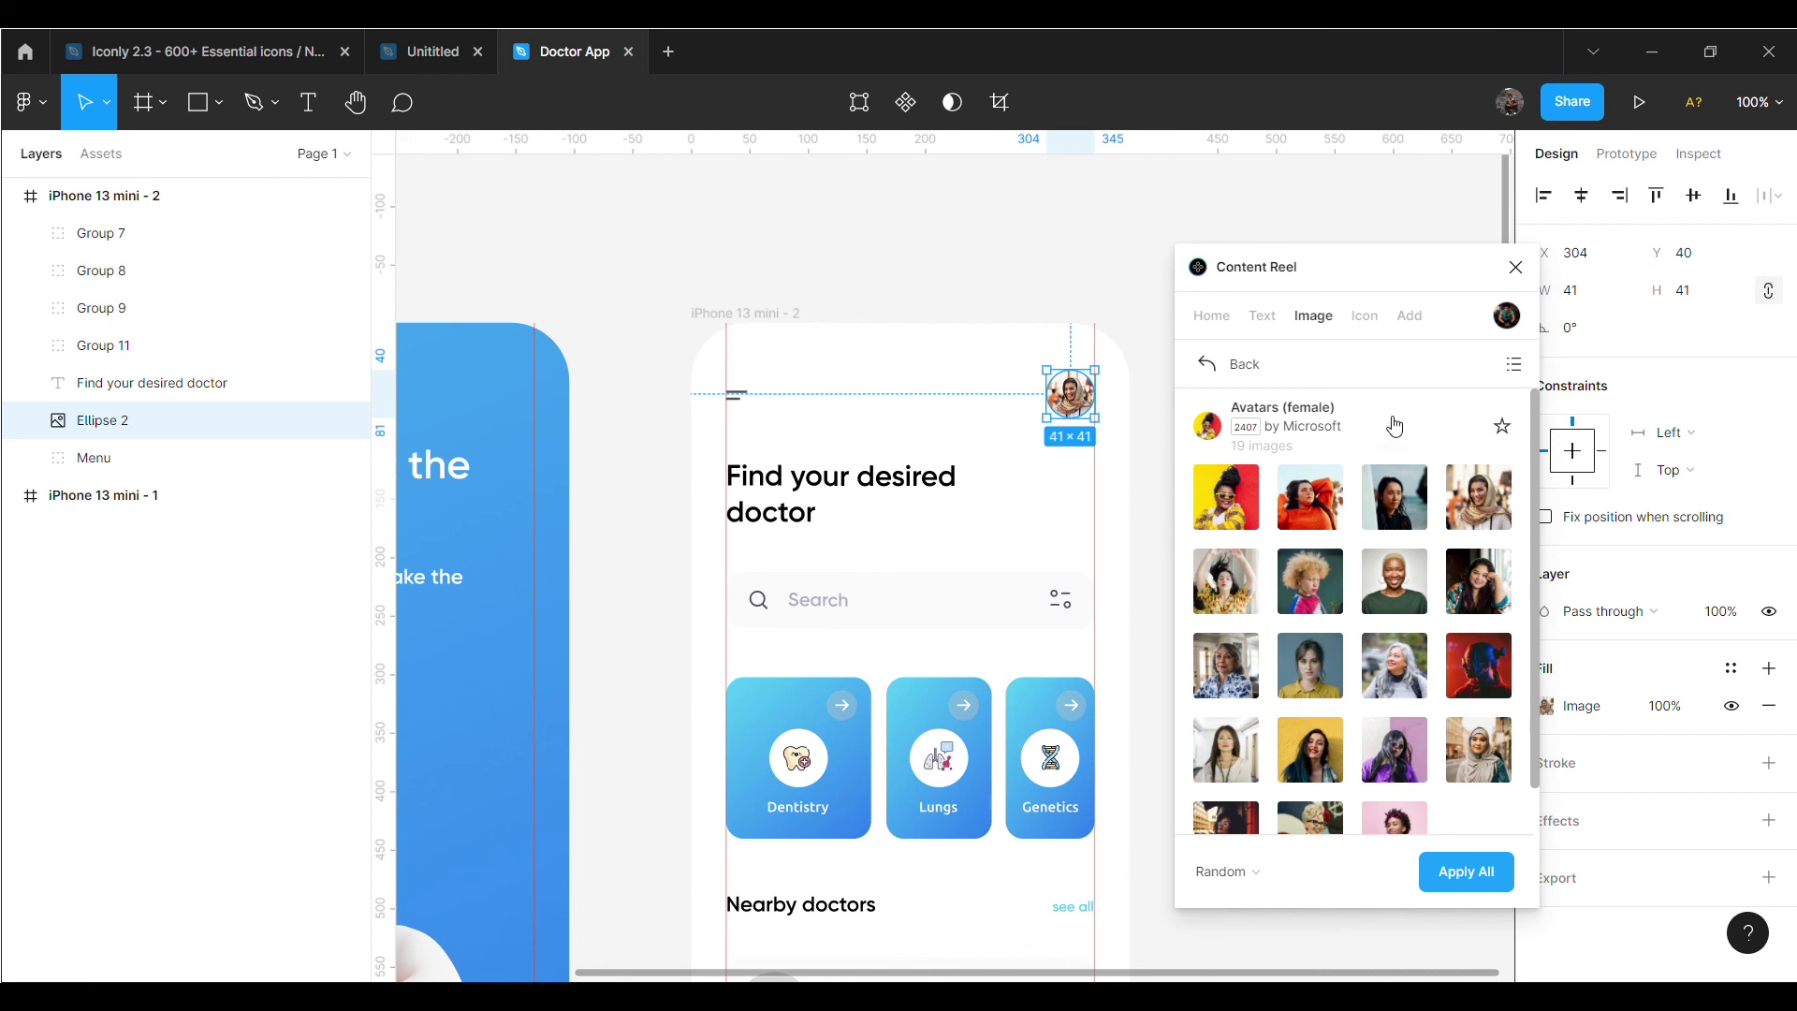
pyautogui.click(1148, 471)
# - Try a woman's and then a man's photo in the first doctor card's avatar circle
pyautogui.scroll(-5, 1030, 655)
pyautogui.scroll(-4, 1024, 693)
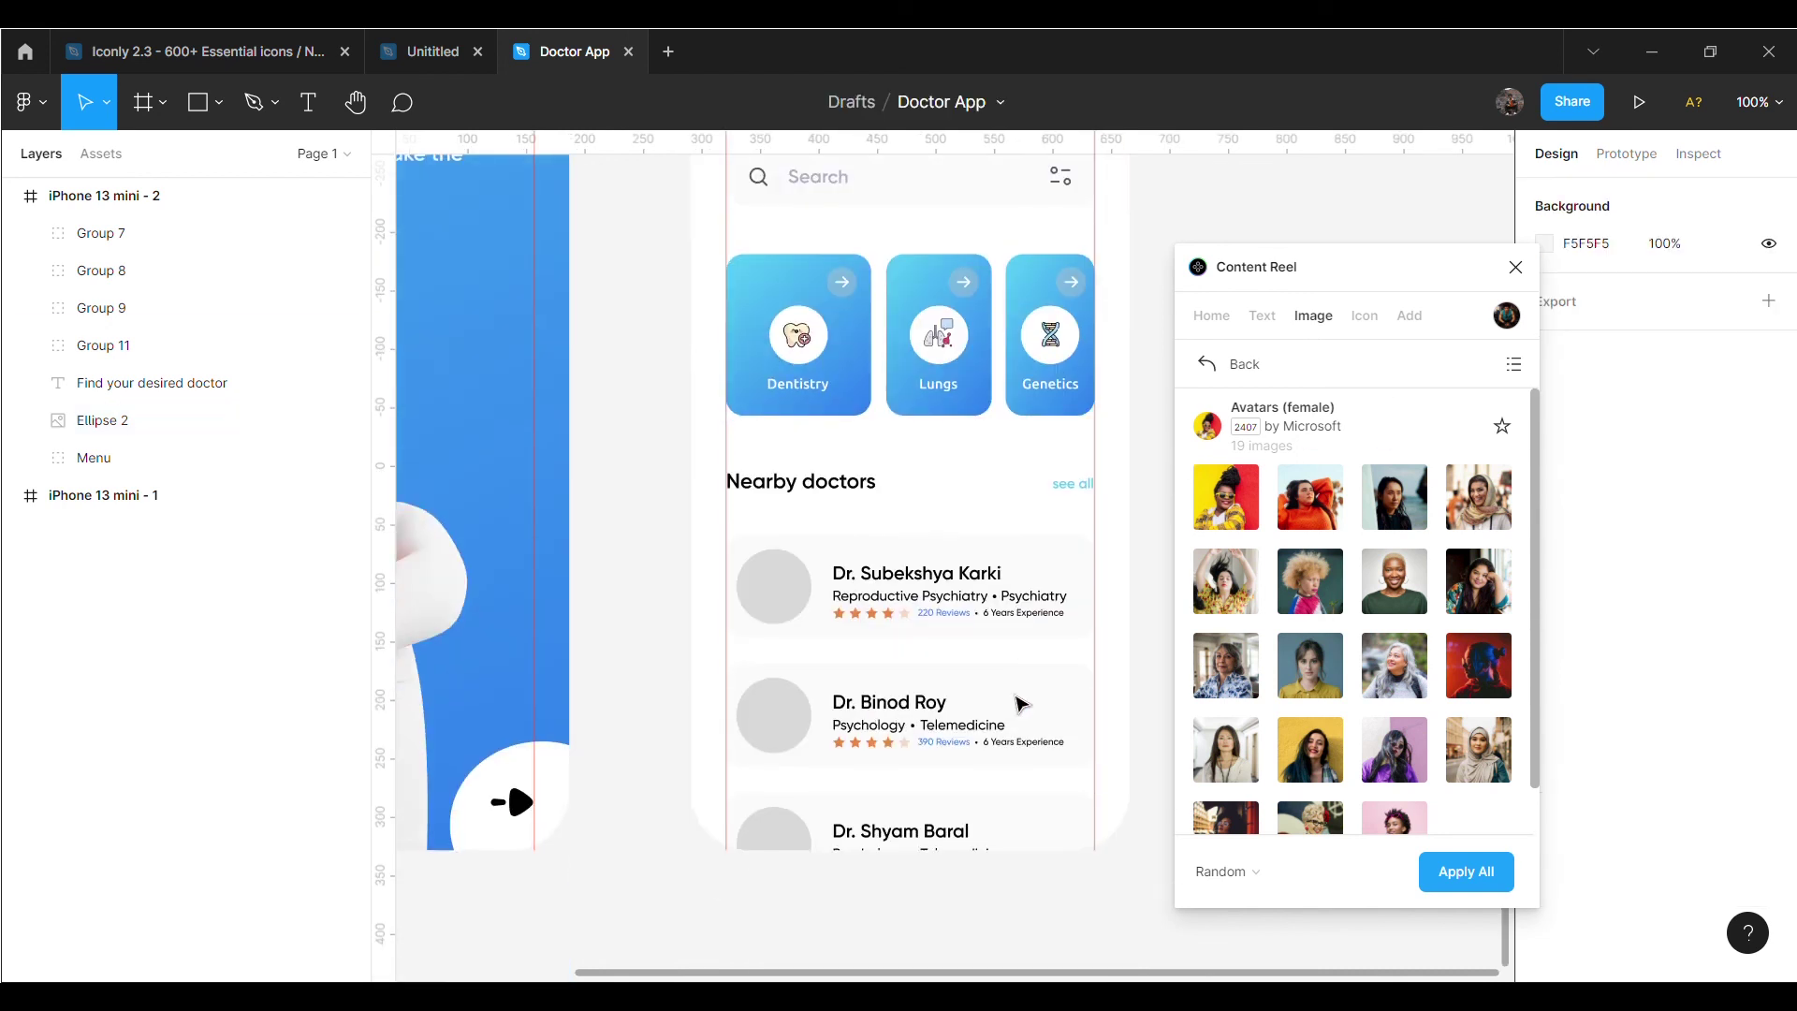
pyautogui.scroll(-2, 1428, 698)
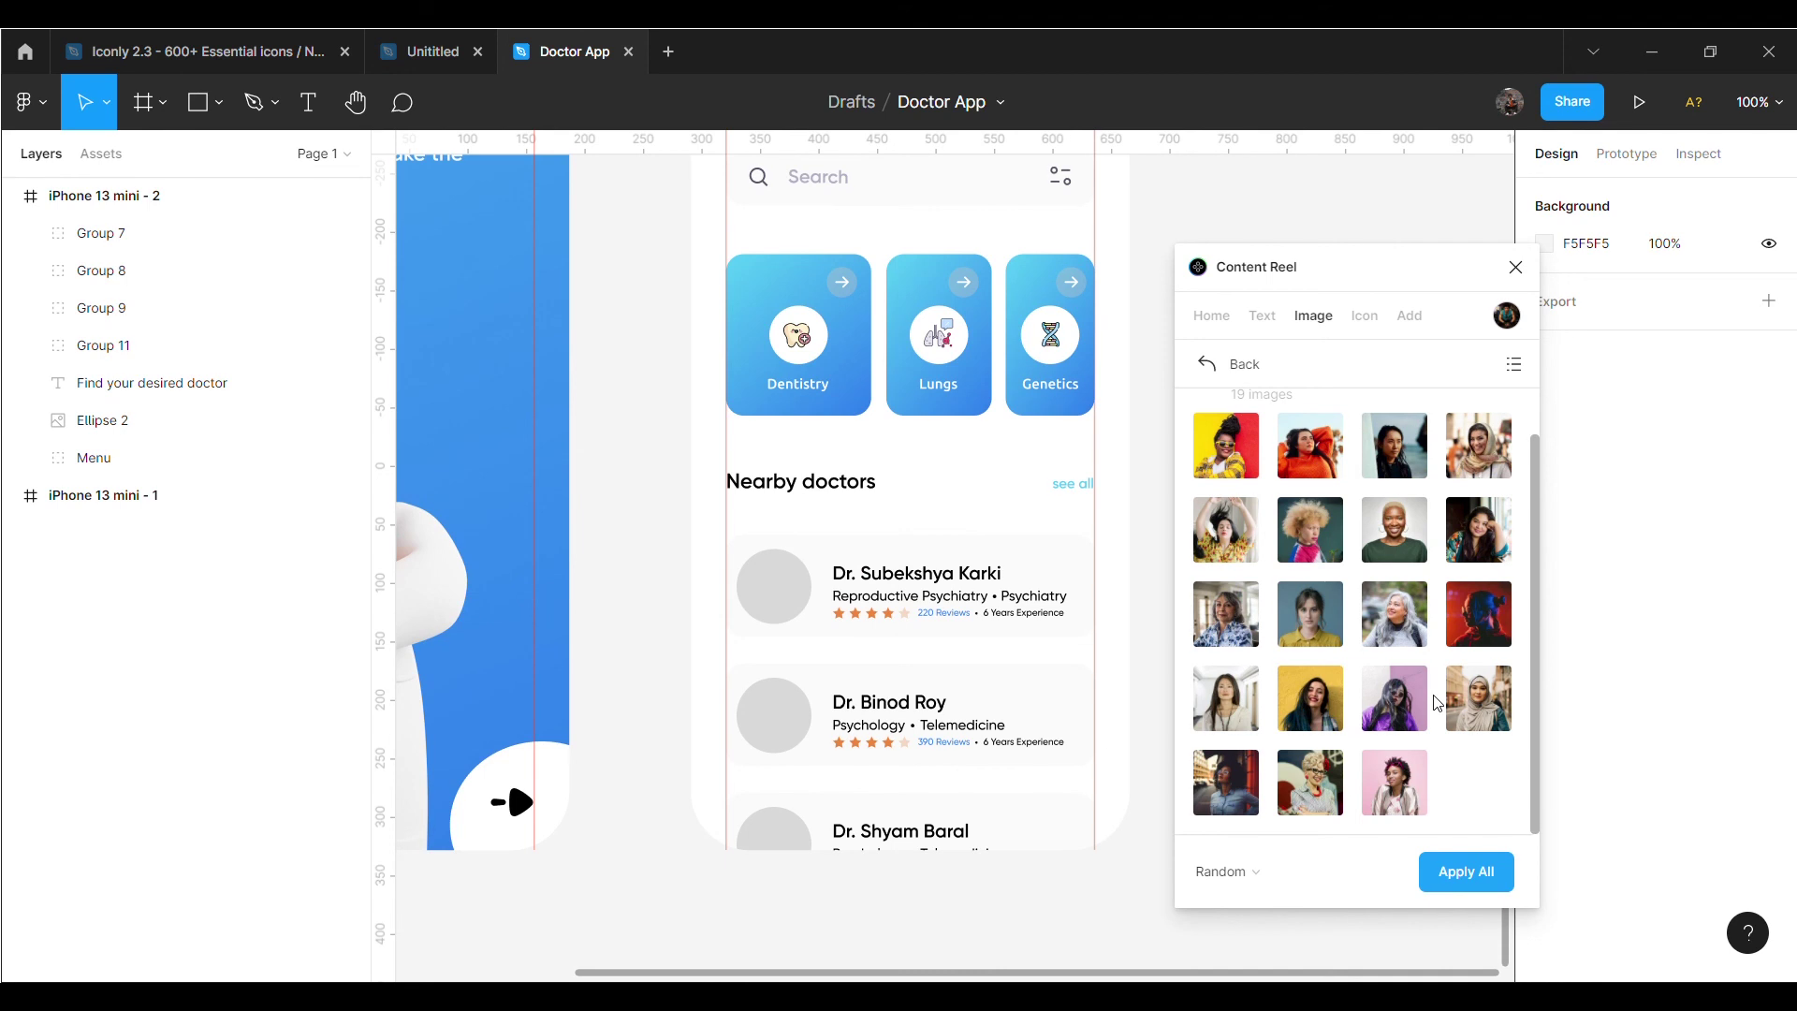
pyautogui.doubleClick(792, 594)
pyautogui.click(1264, 704)
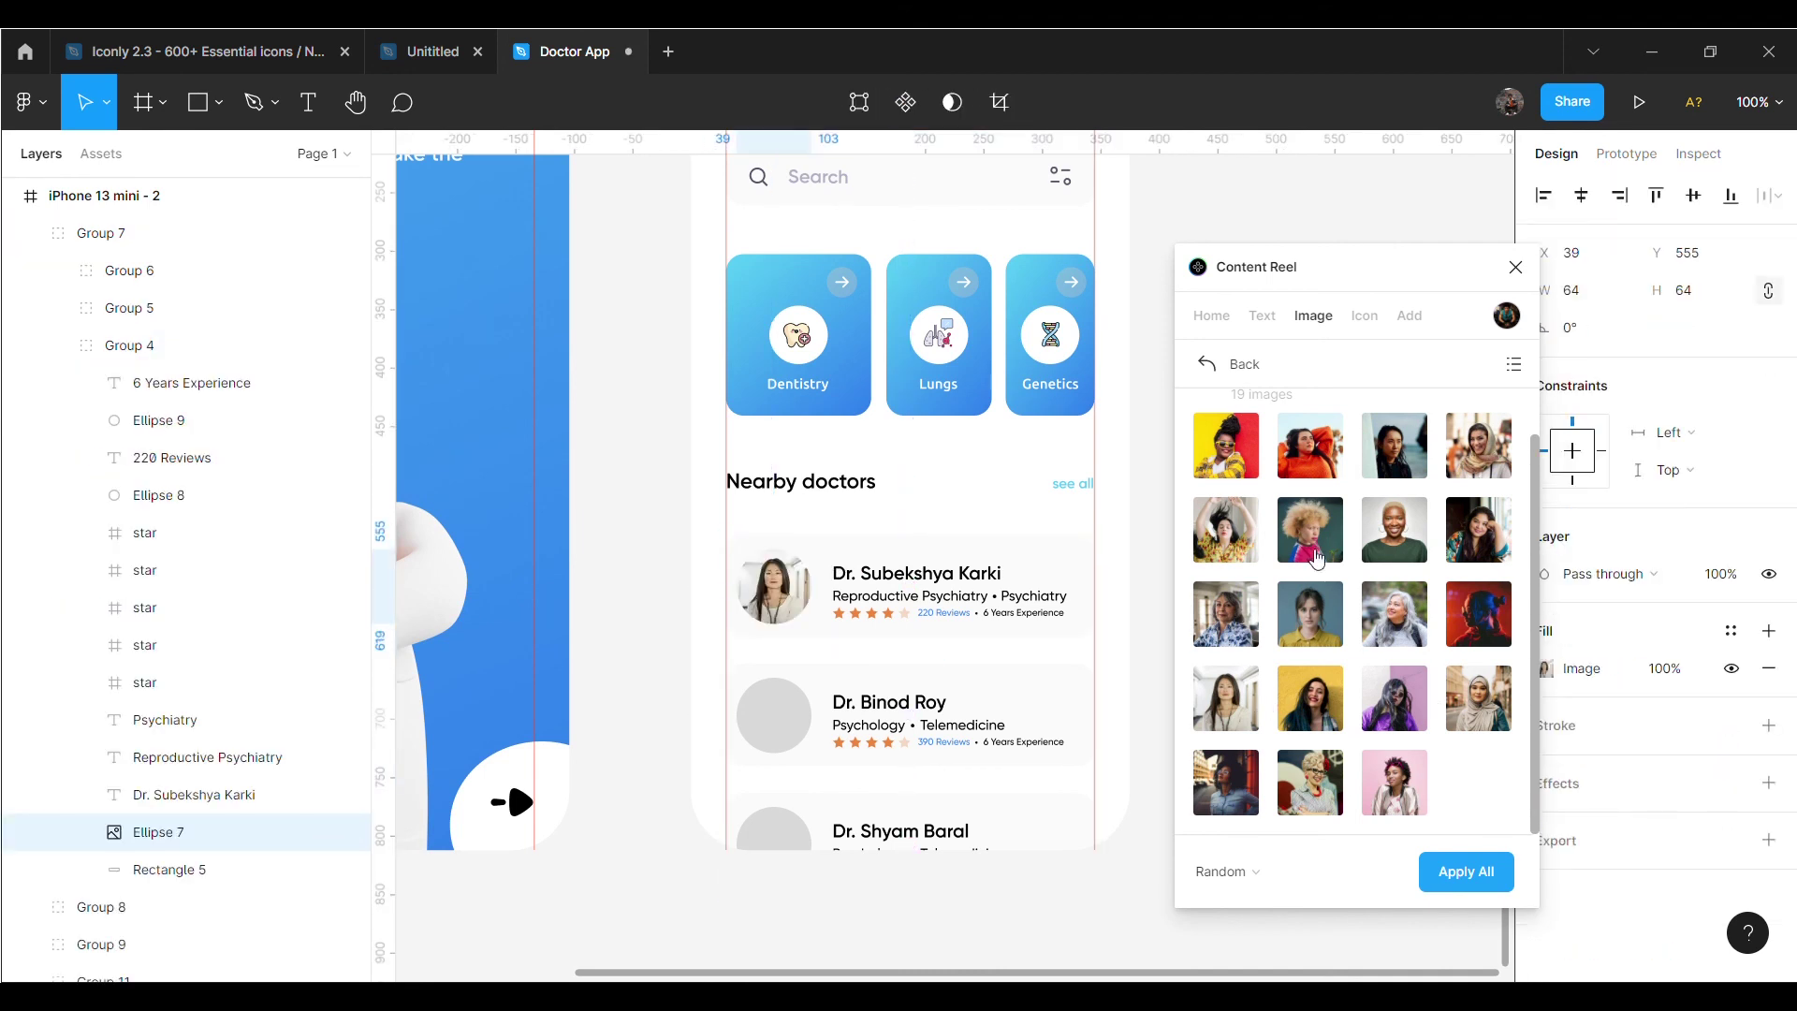
pyautogui.click(426, 51)
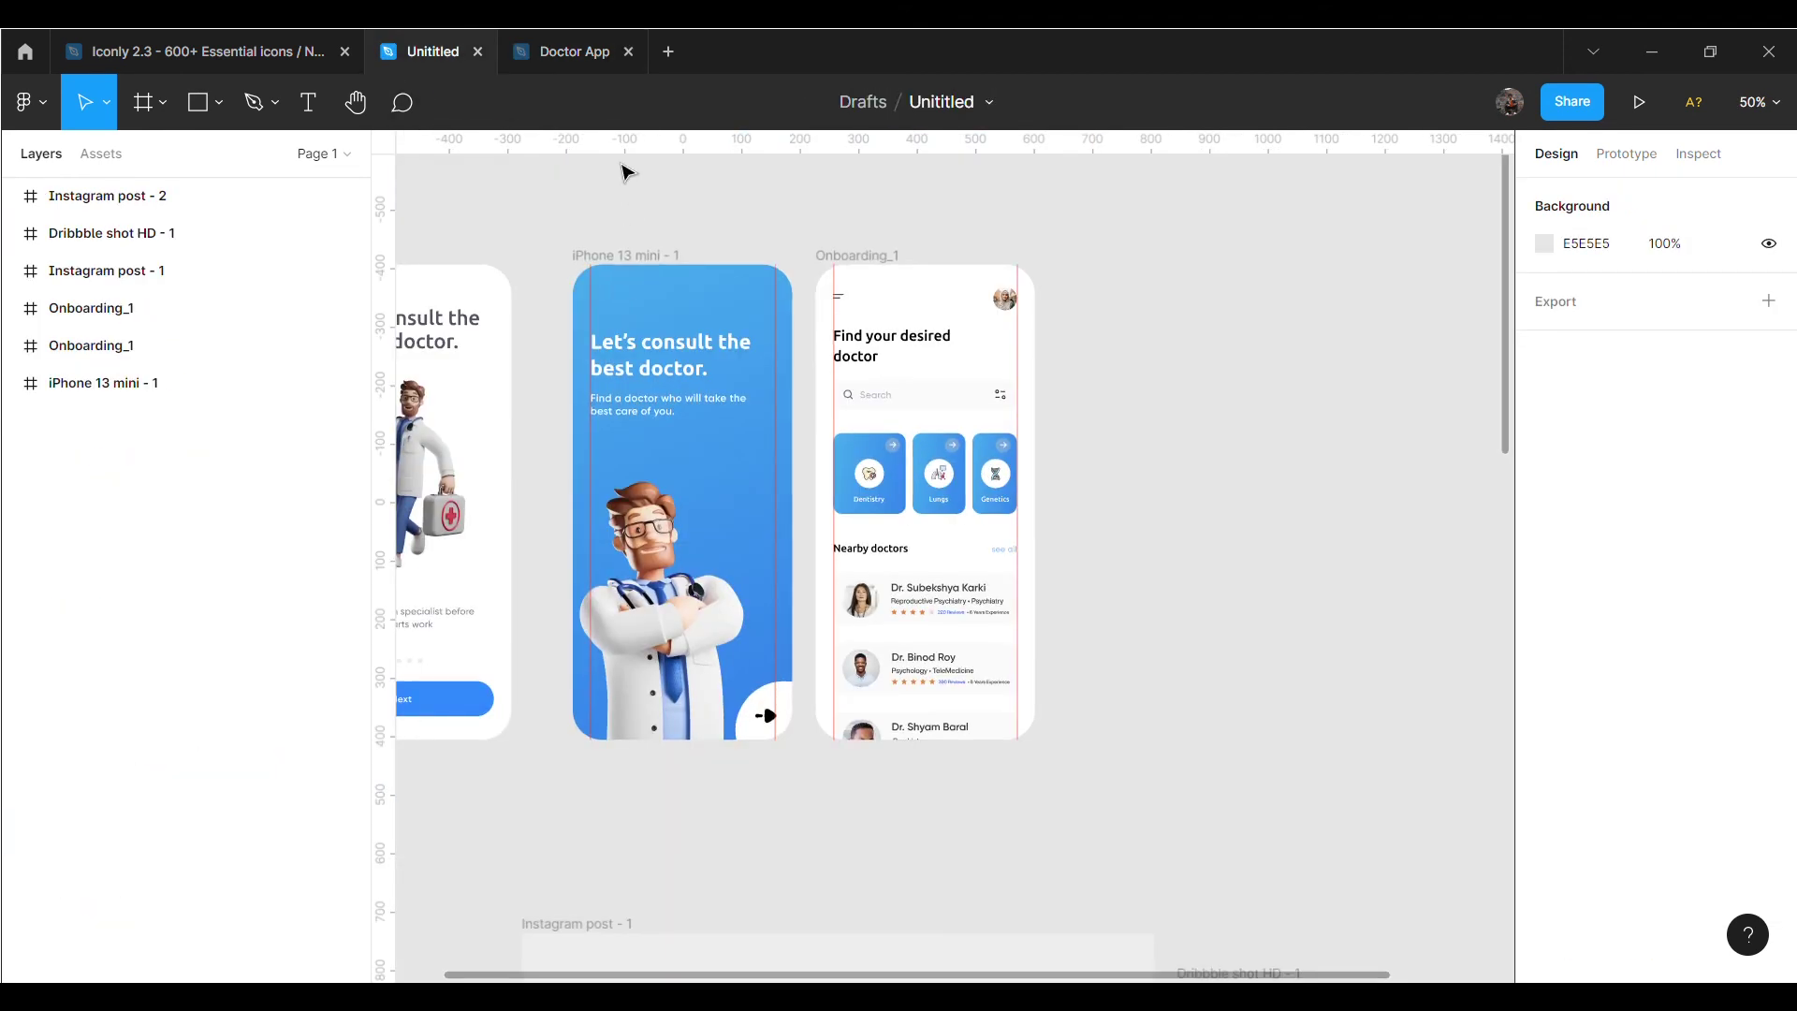
pyautogui.click(569, 57)
pyautogui.click(440, 52)
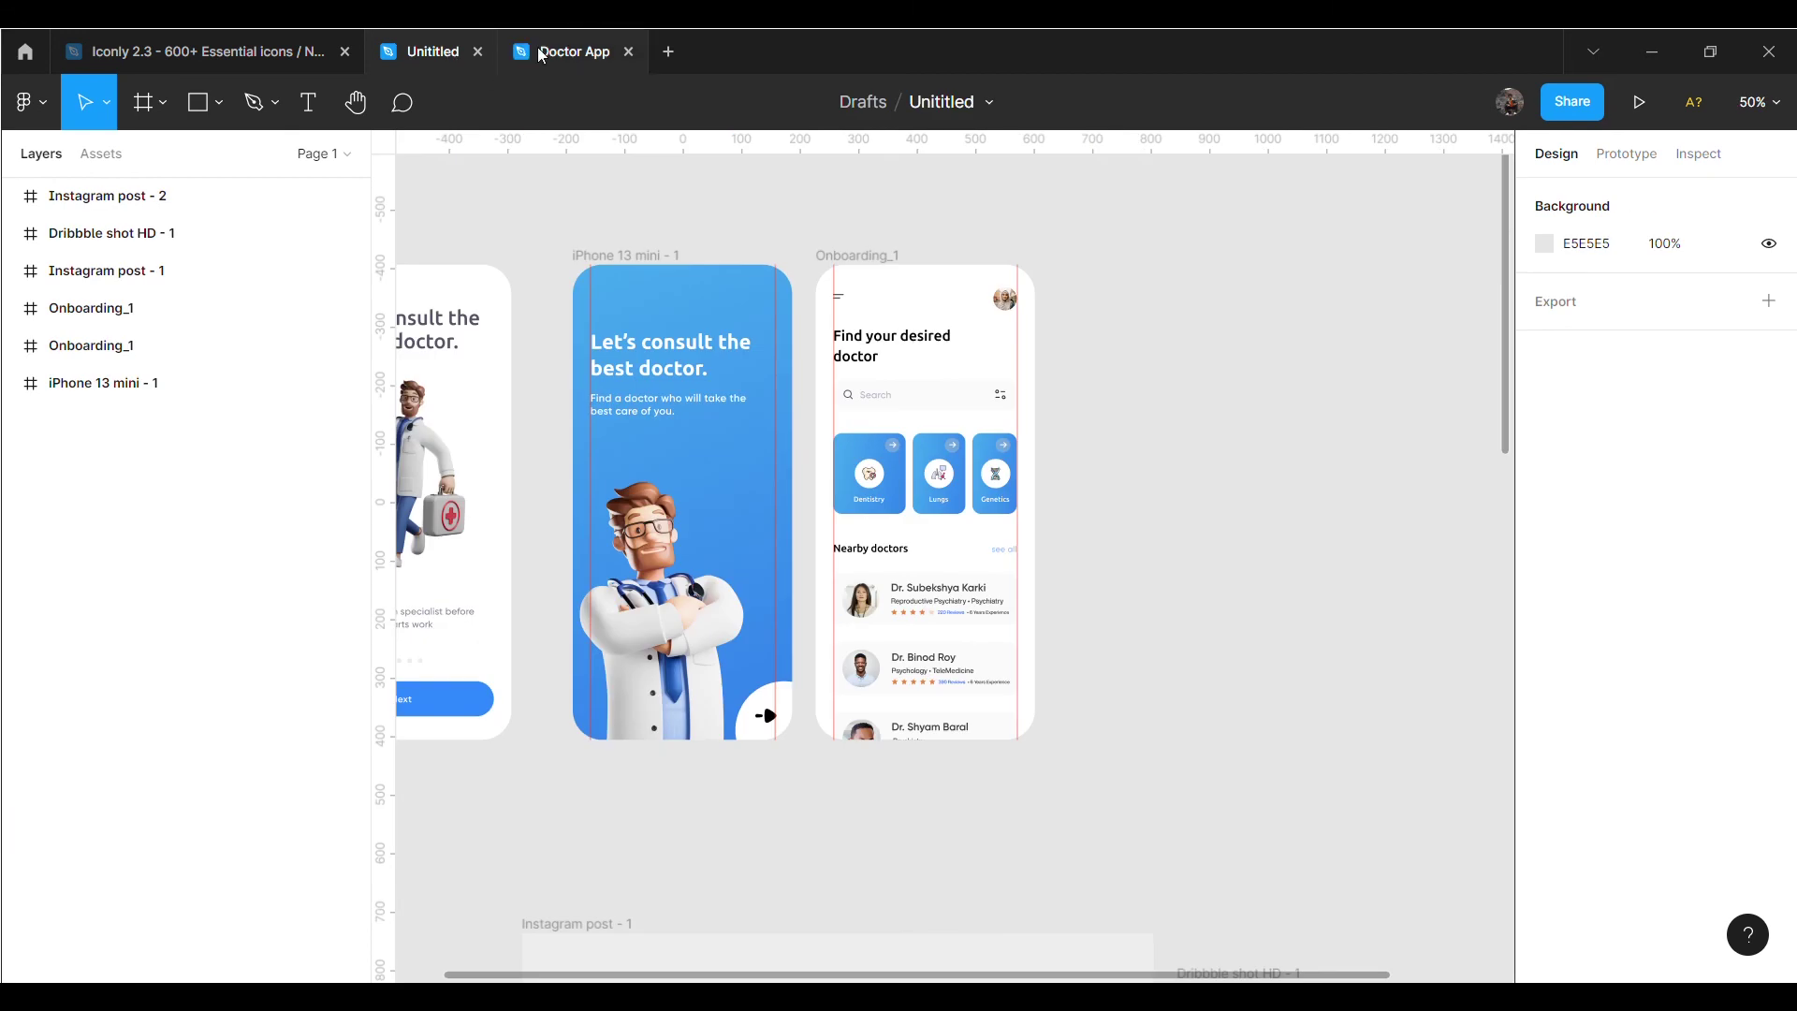
pyautogui.click(543, 54)
pyautogui.click(1209, 366)
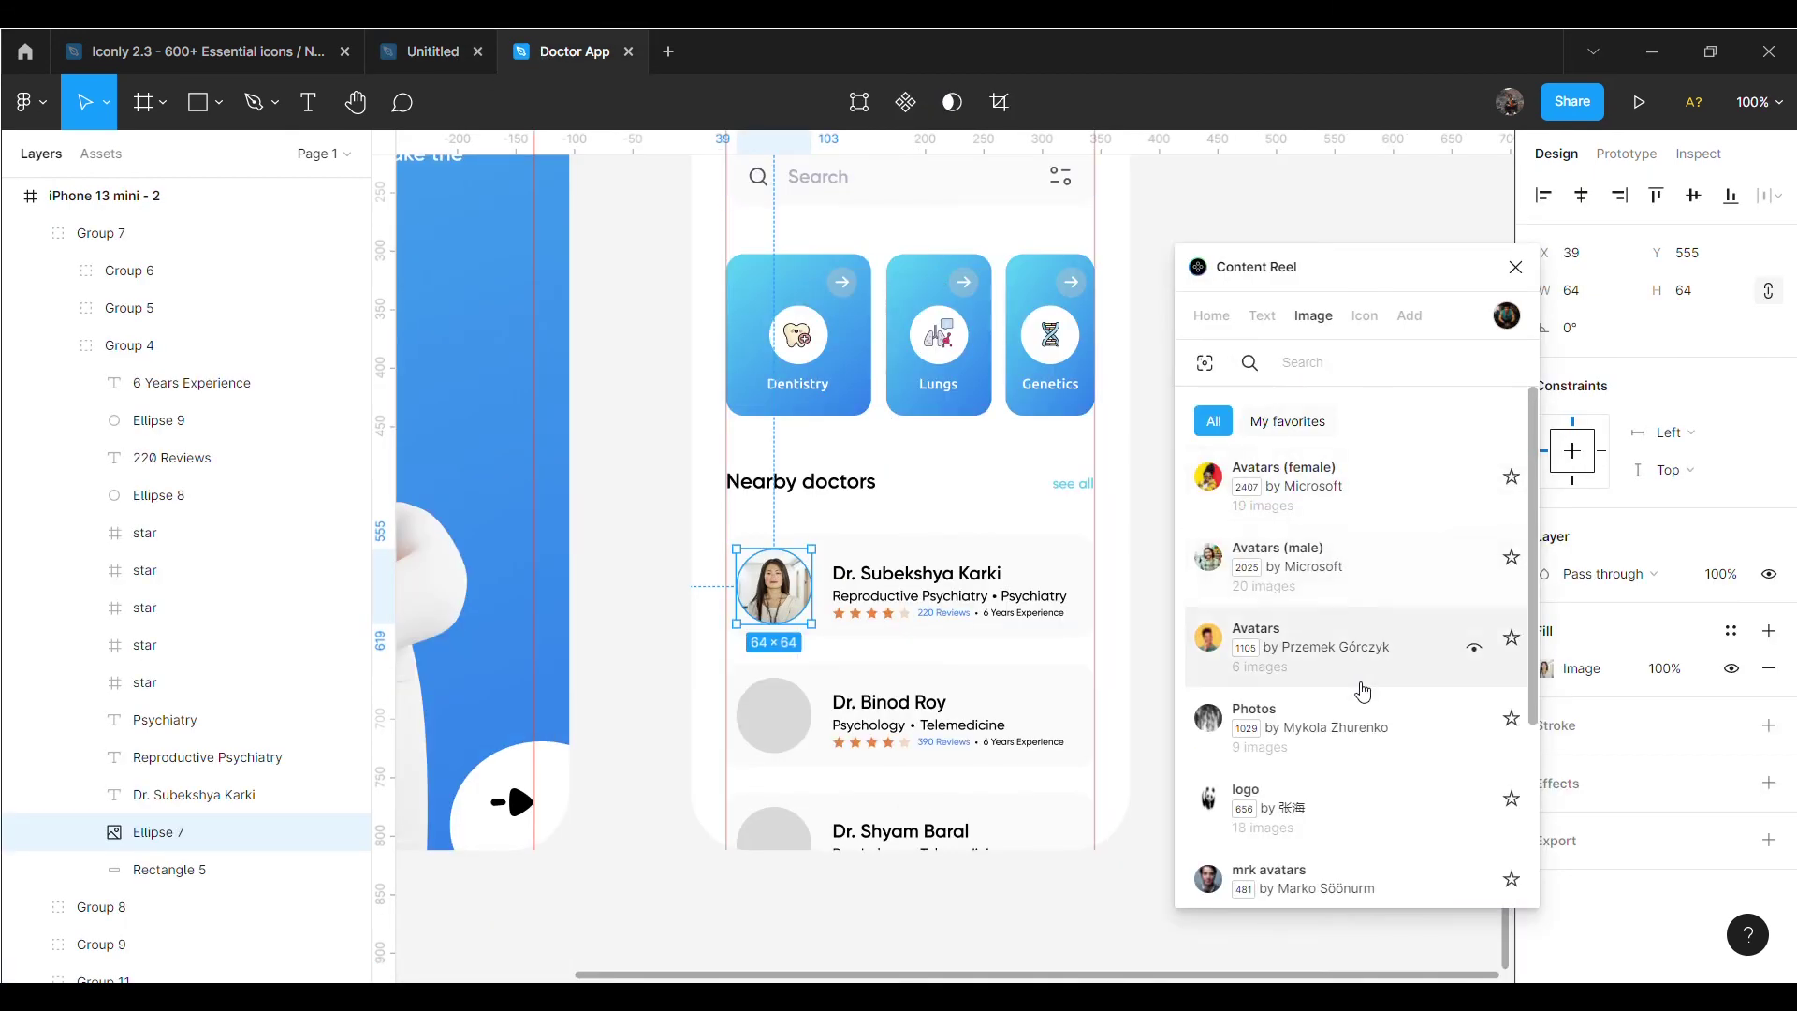
pyautogui.click(1360, 598)
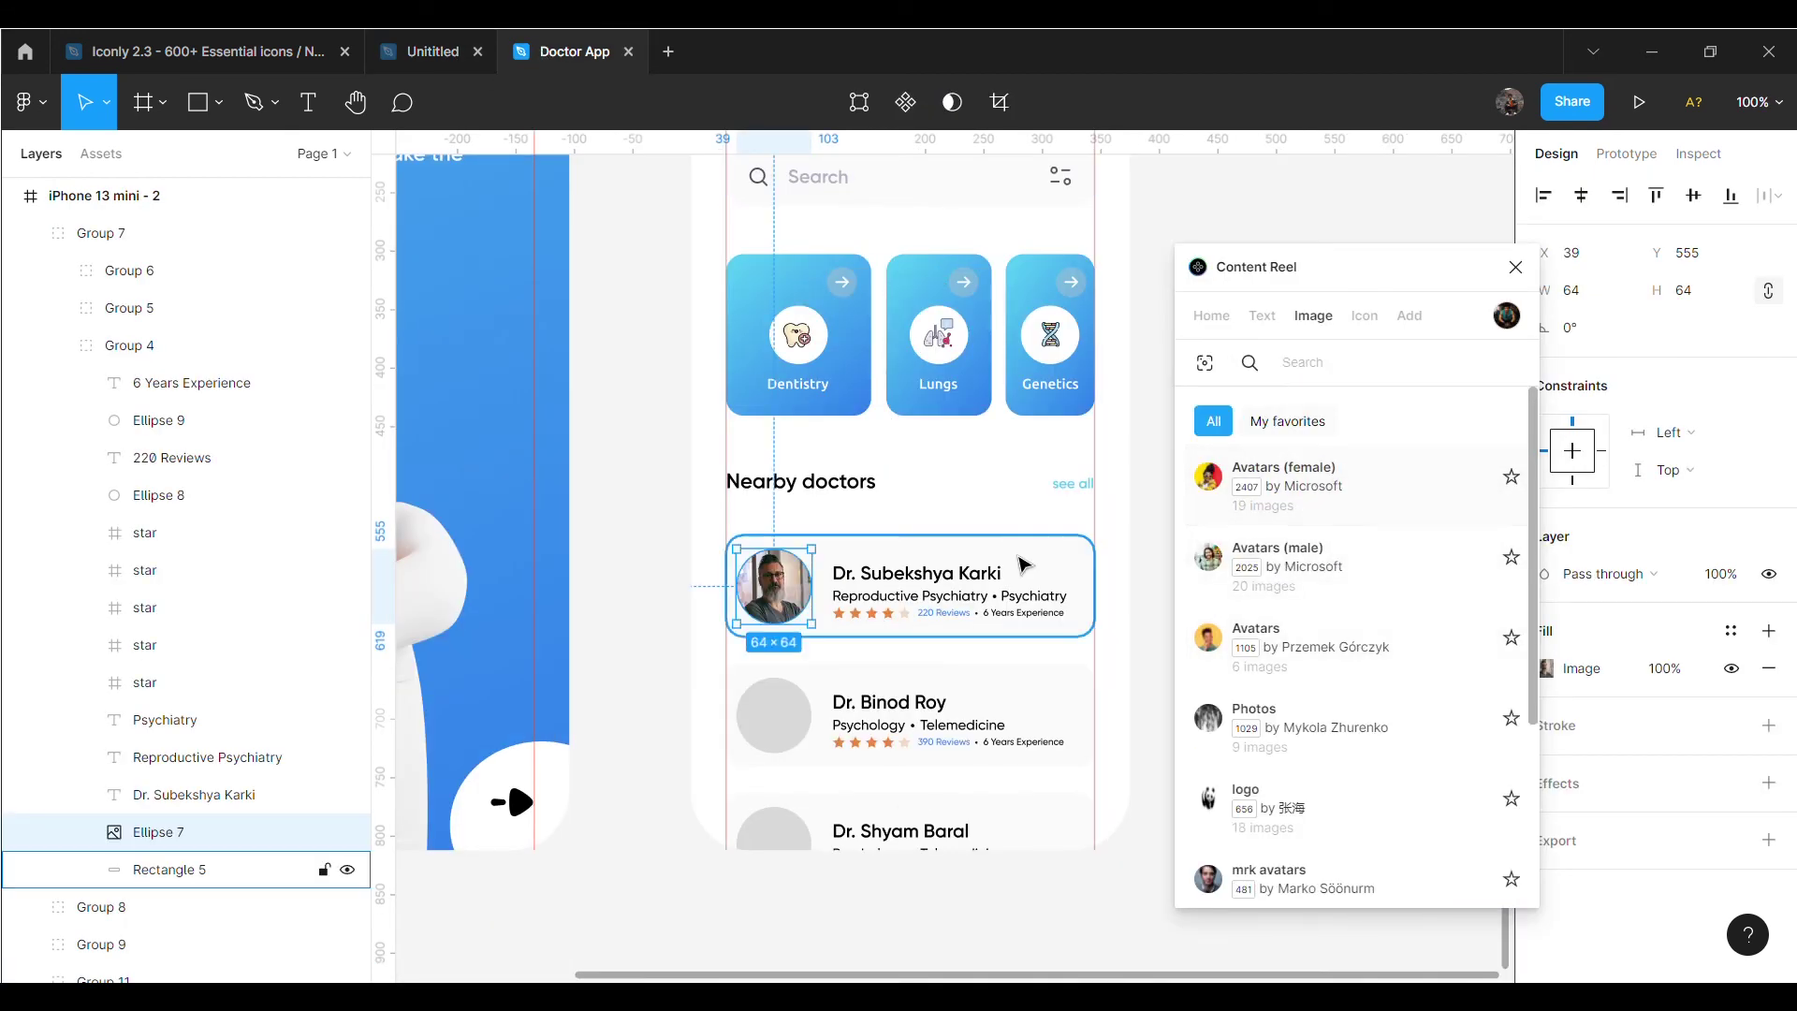
pyautogui.click(1147, 512)
# - Refill the first doctor's avatar with a photo from Avatars (female)
pyautogui.click(1278, 477)
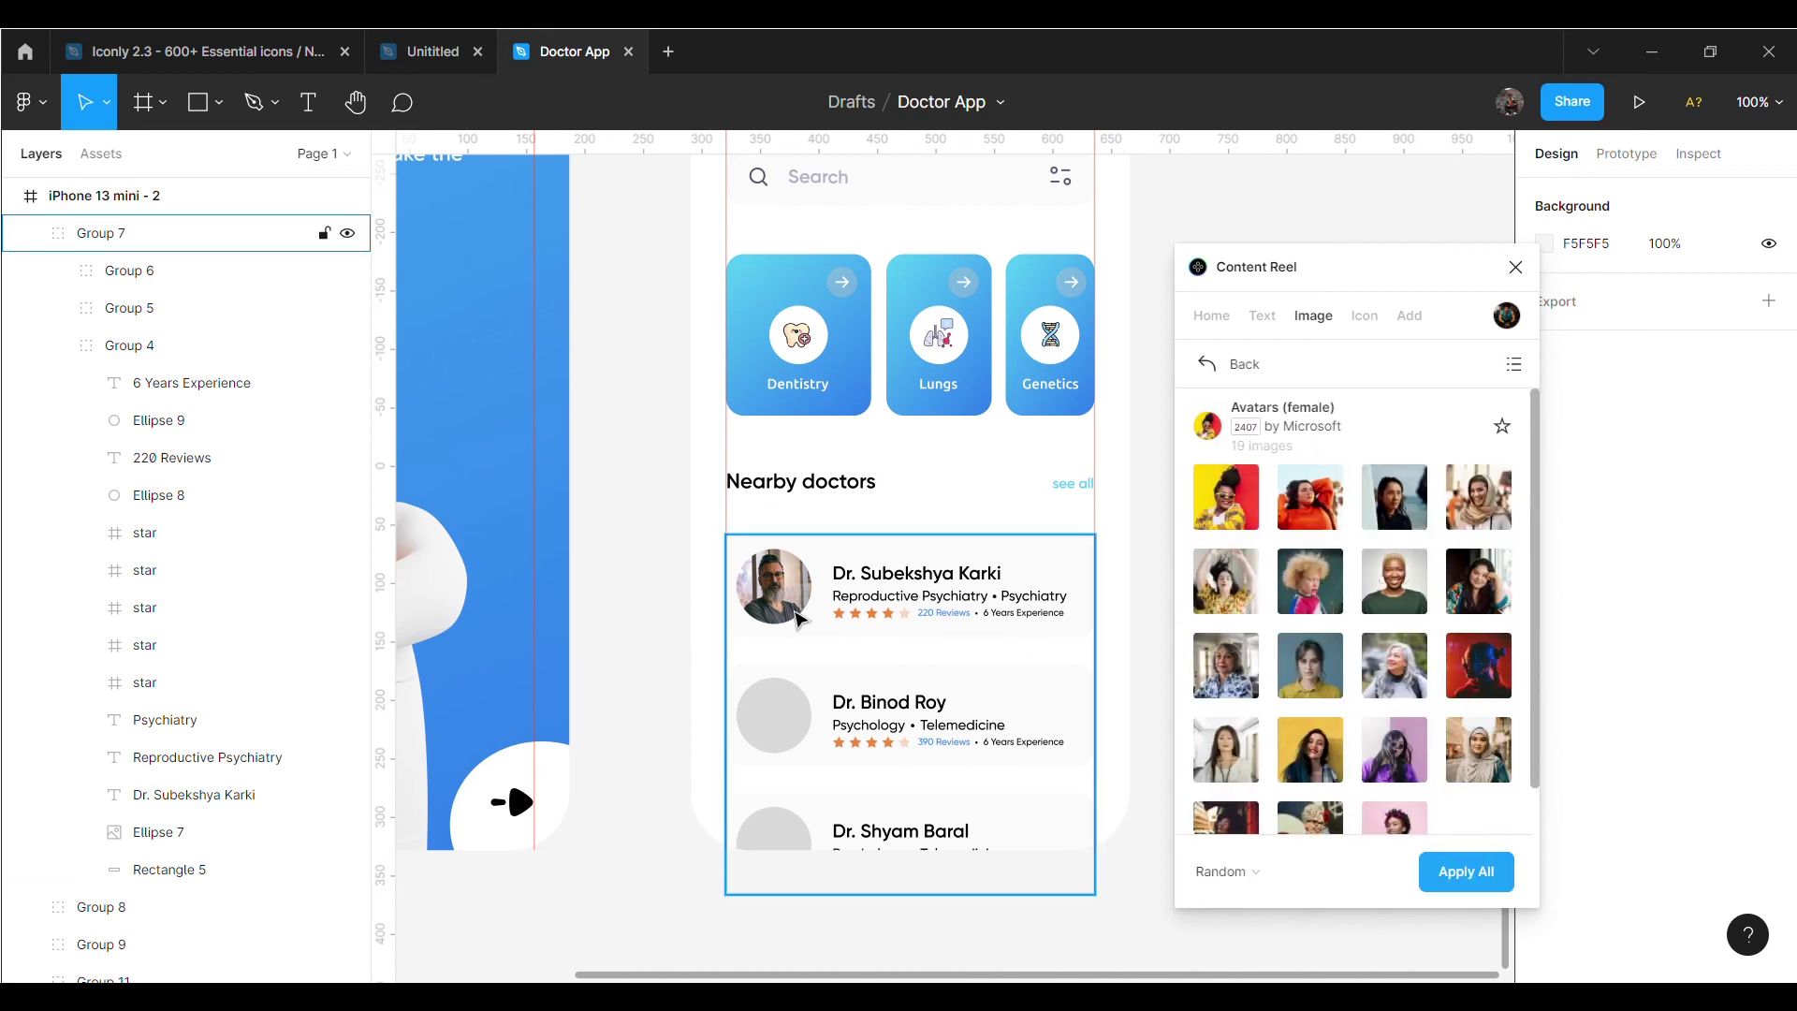
pyautogui.doubleClick(765, 599)
pyautogui.click(1252, 738)
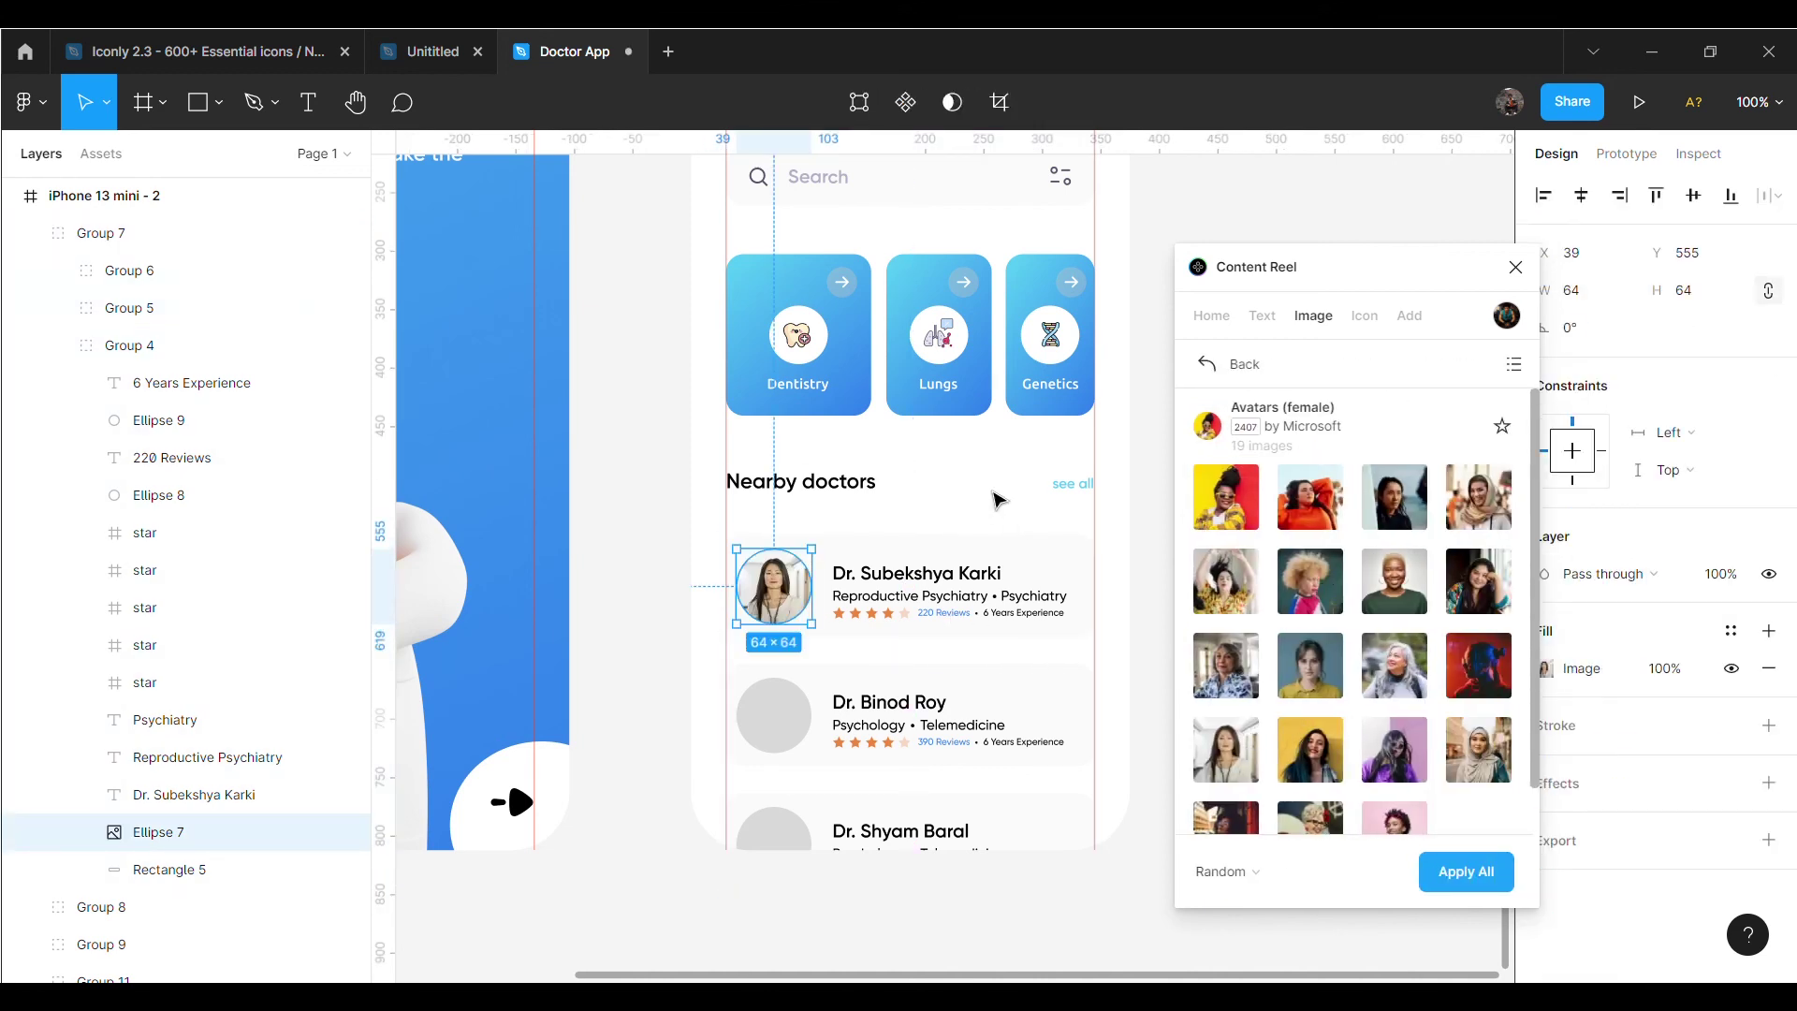
pyautogui.click(994, 483)
# - Fill the second doctor's avatar with a man's photo from Avatars (male)
pyautogui.click(1229, 370)
pyautogui.click(1316, 560)
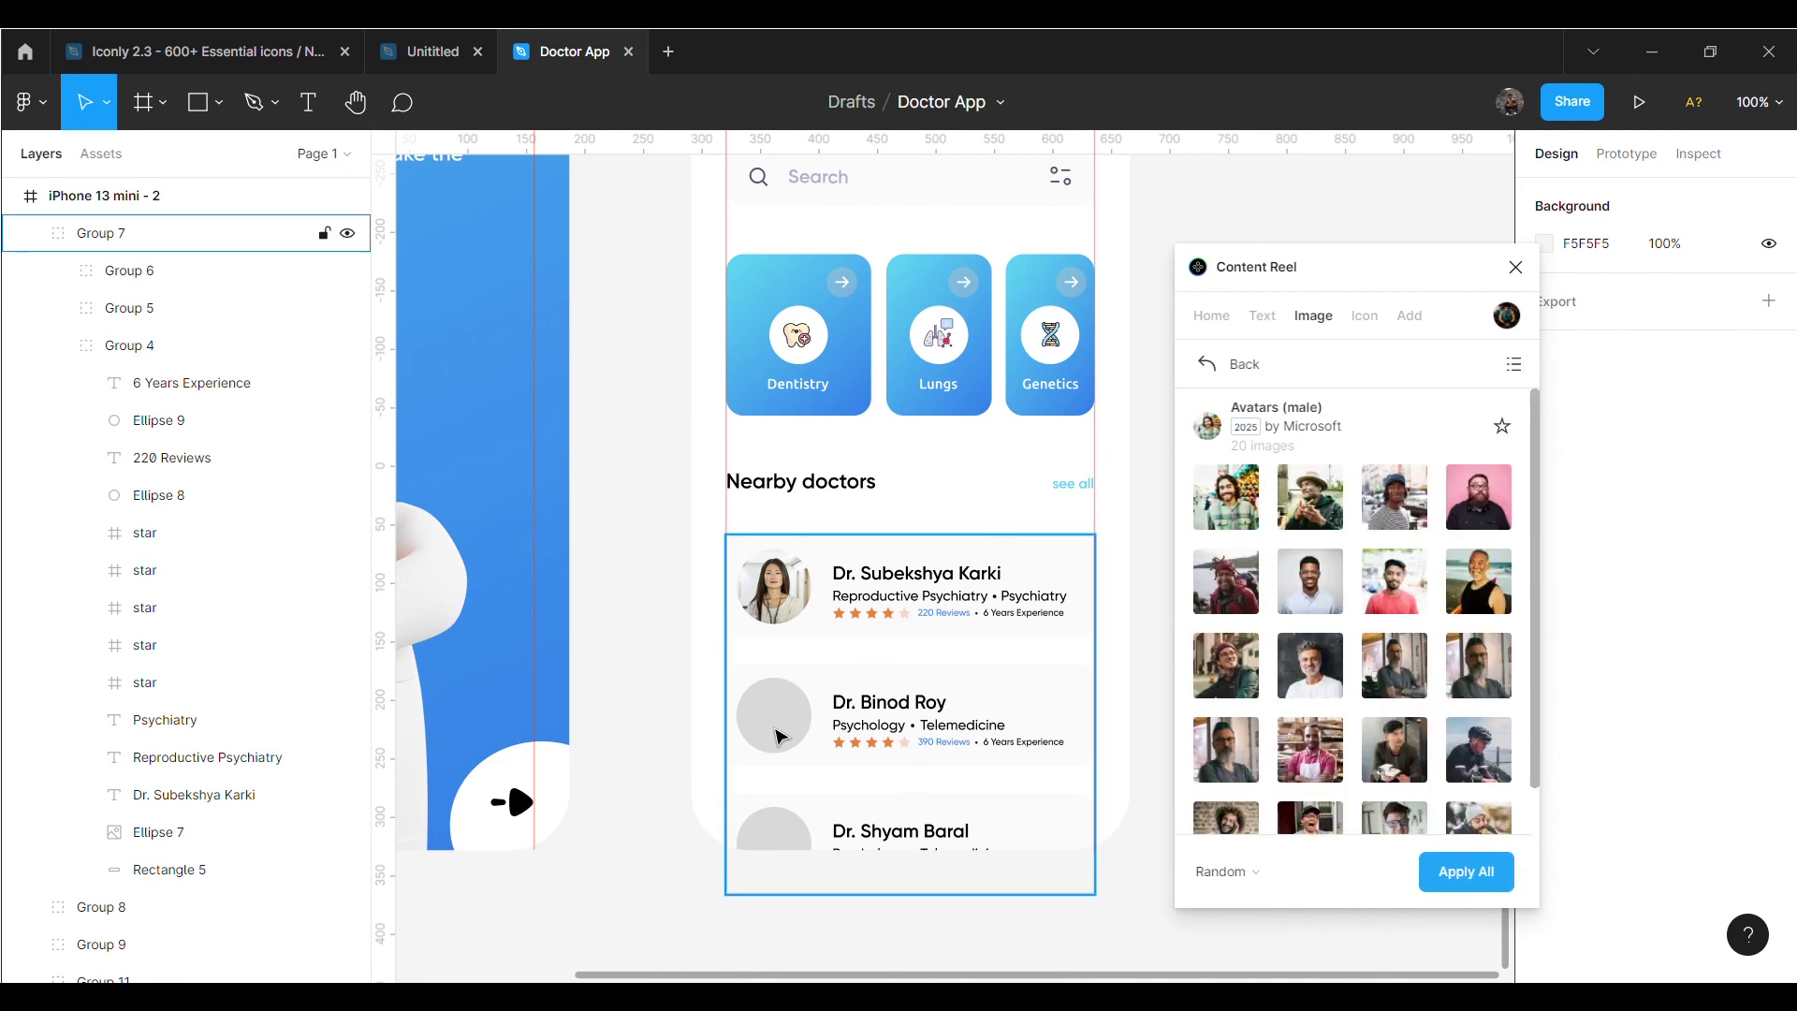
pyautogui.doubleClick(777, 735)
pyautogui.click(1340, 581)
pyautogui.scroll(-1, 1404, 617)
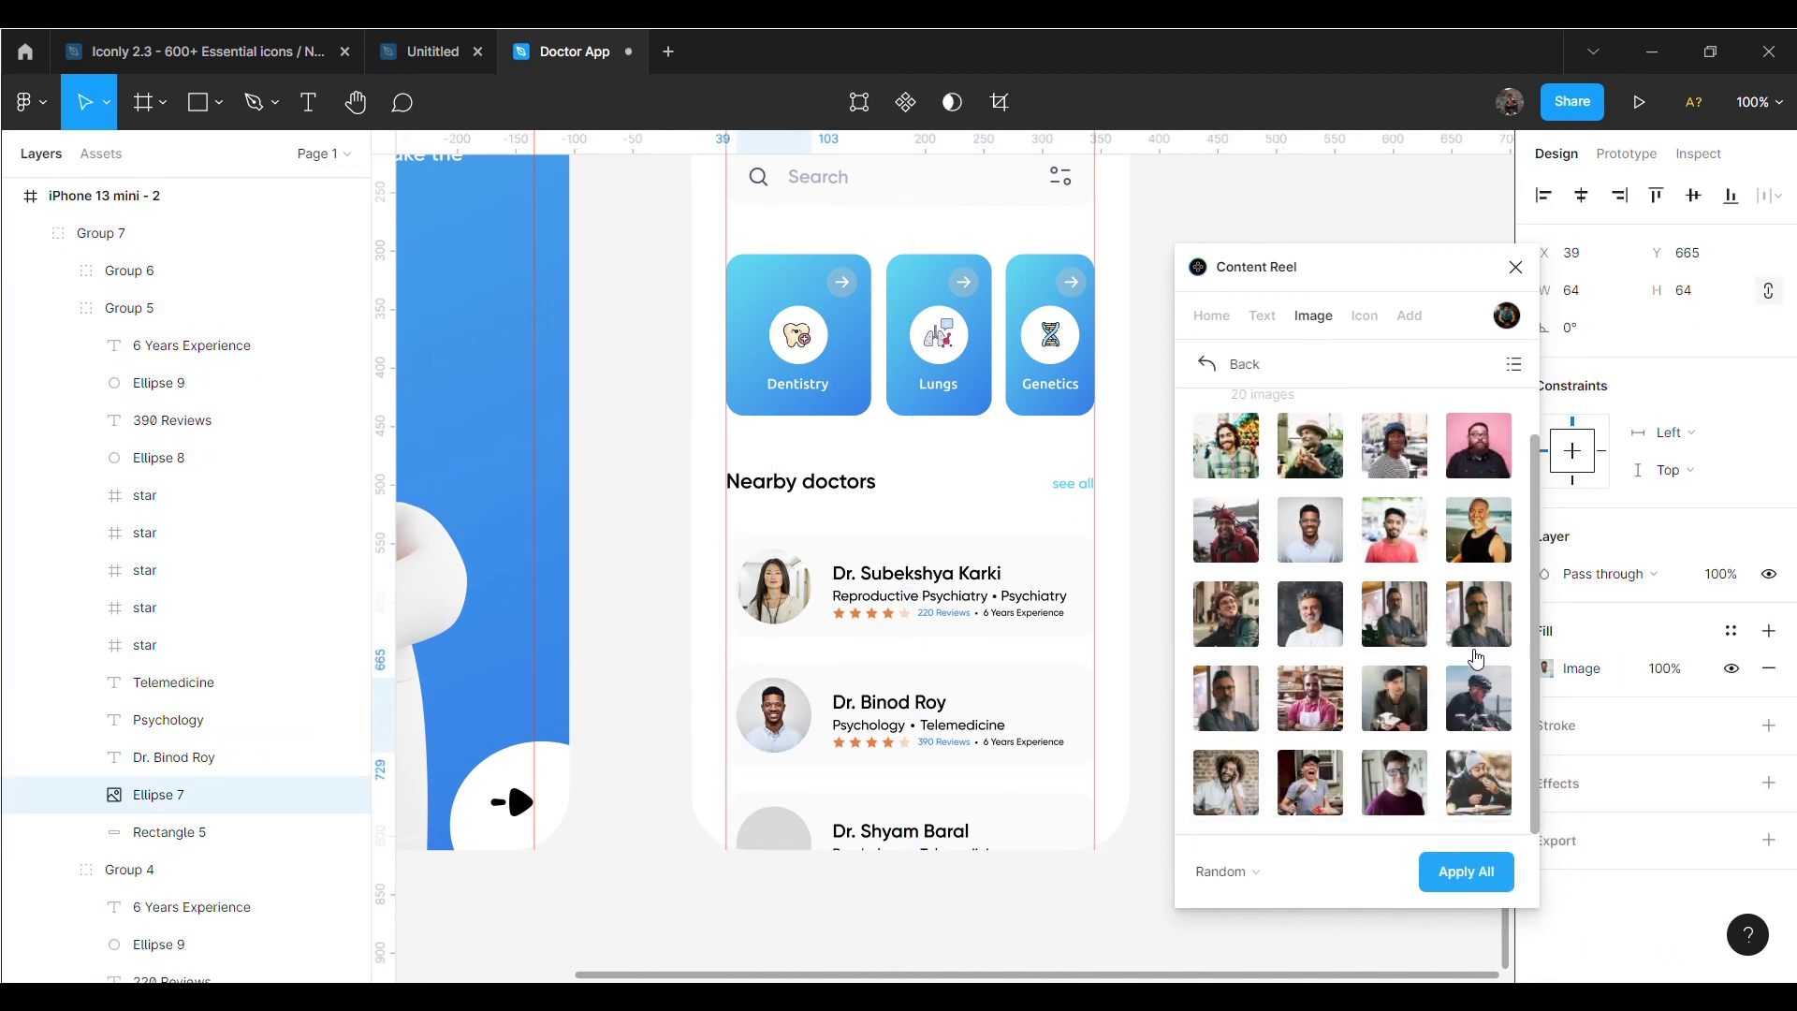
pyautogui.click(996, 487)
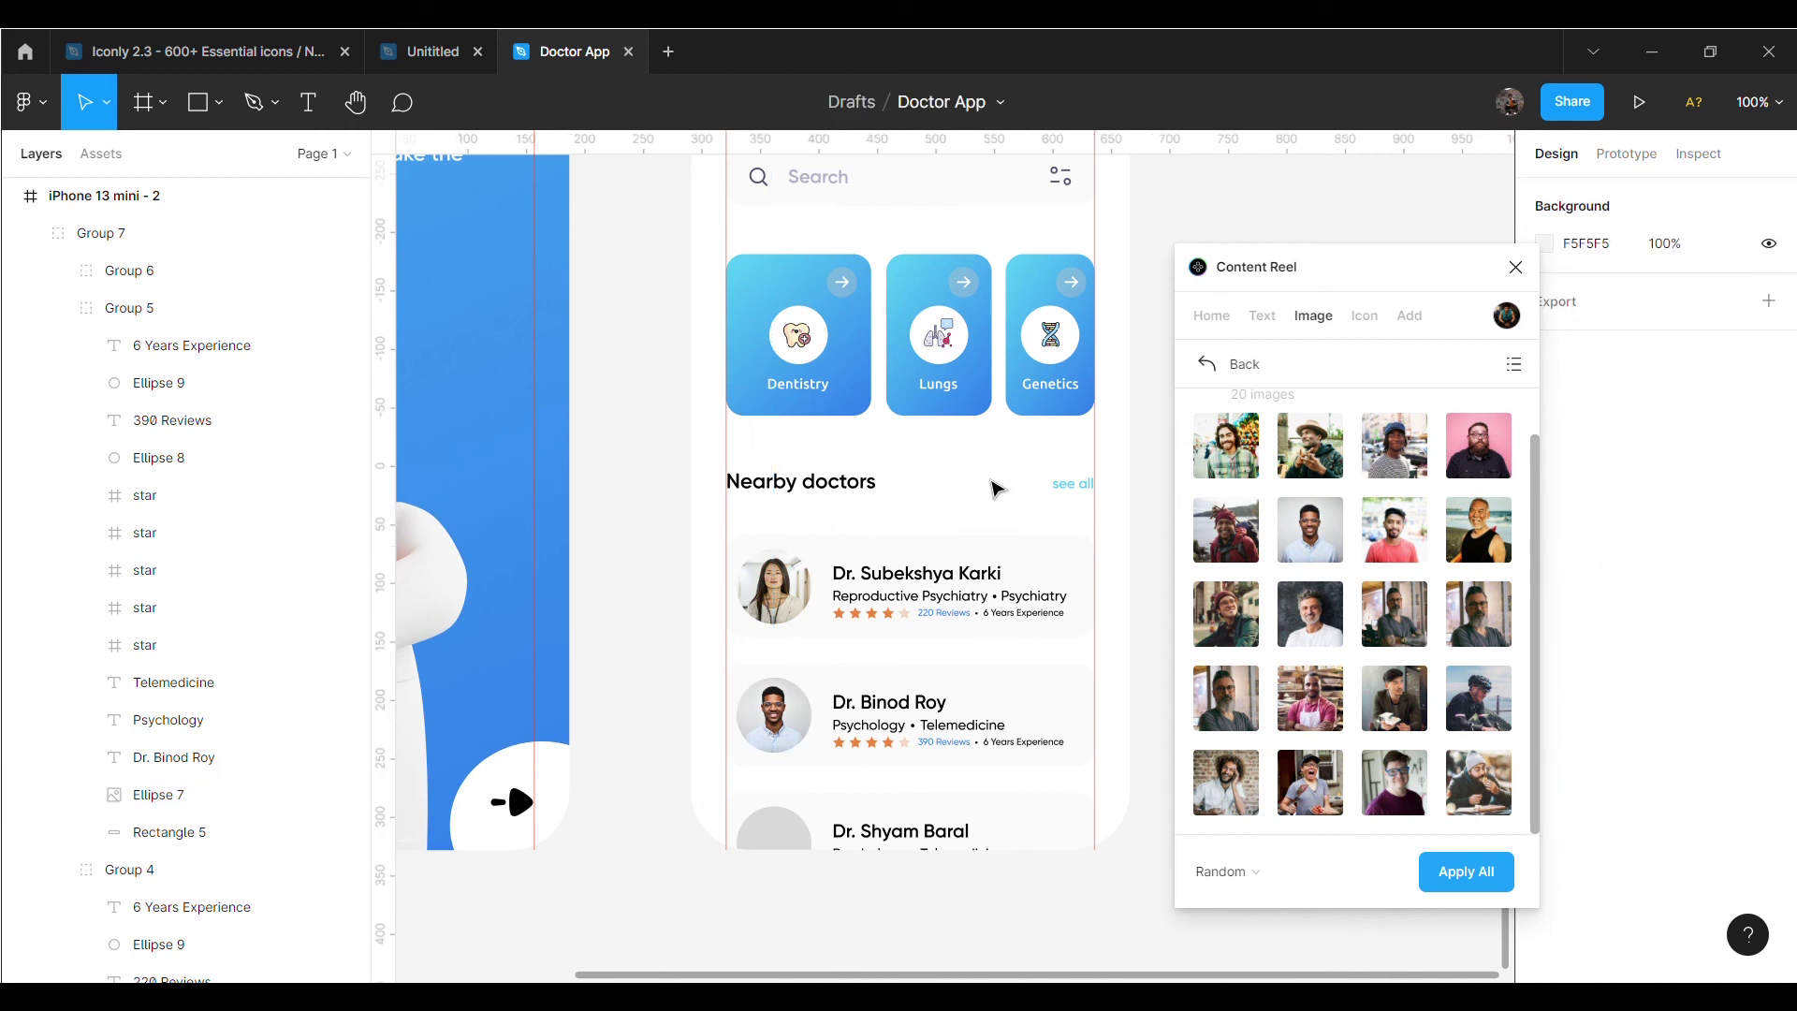
# - Browse the mrk avatars and Avatars collections, settling on the 34-image Avatars set
pyautogui.click(432, 52)
pyautogui.click(560, 52)
pyautogui.click(1204, 369)
pyautogui.scroll(-1, 1362, 644)
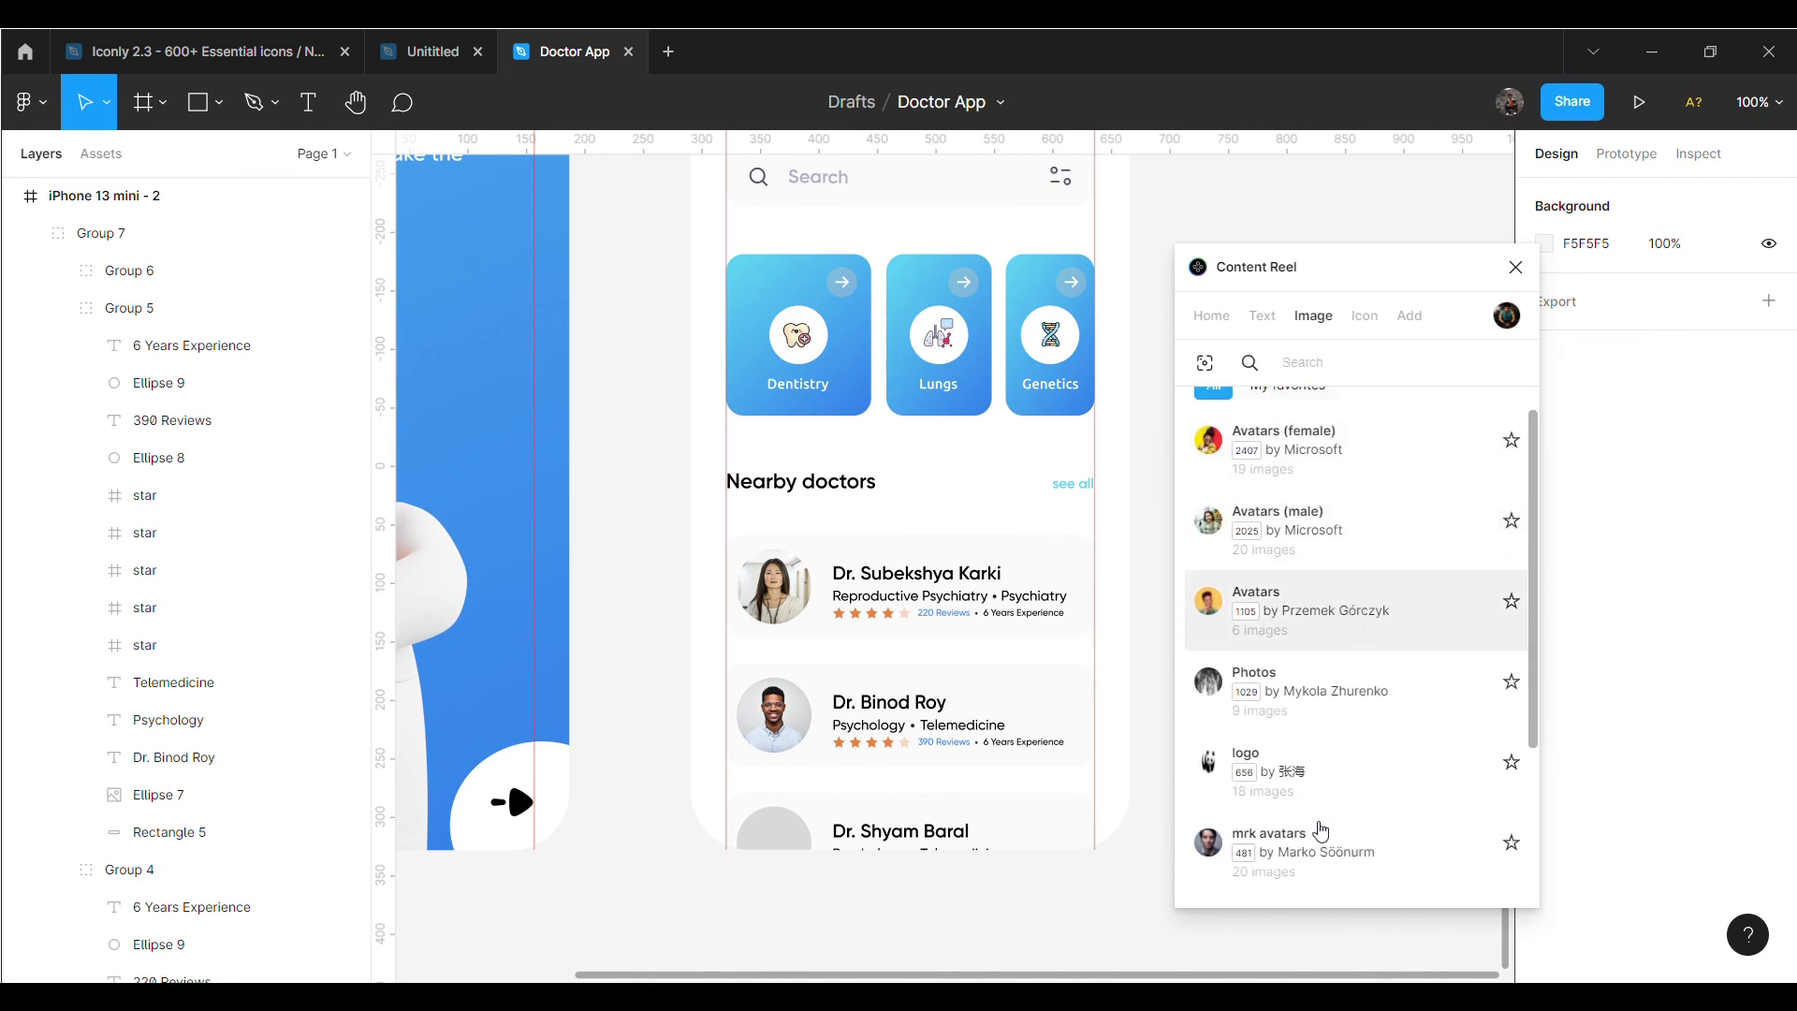
pyautogui.click(1320, 833)
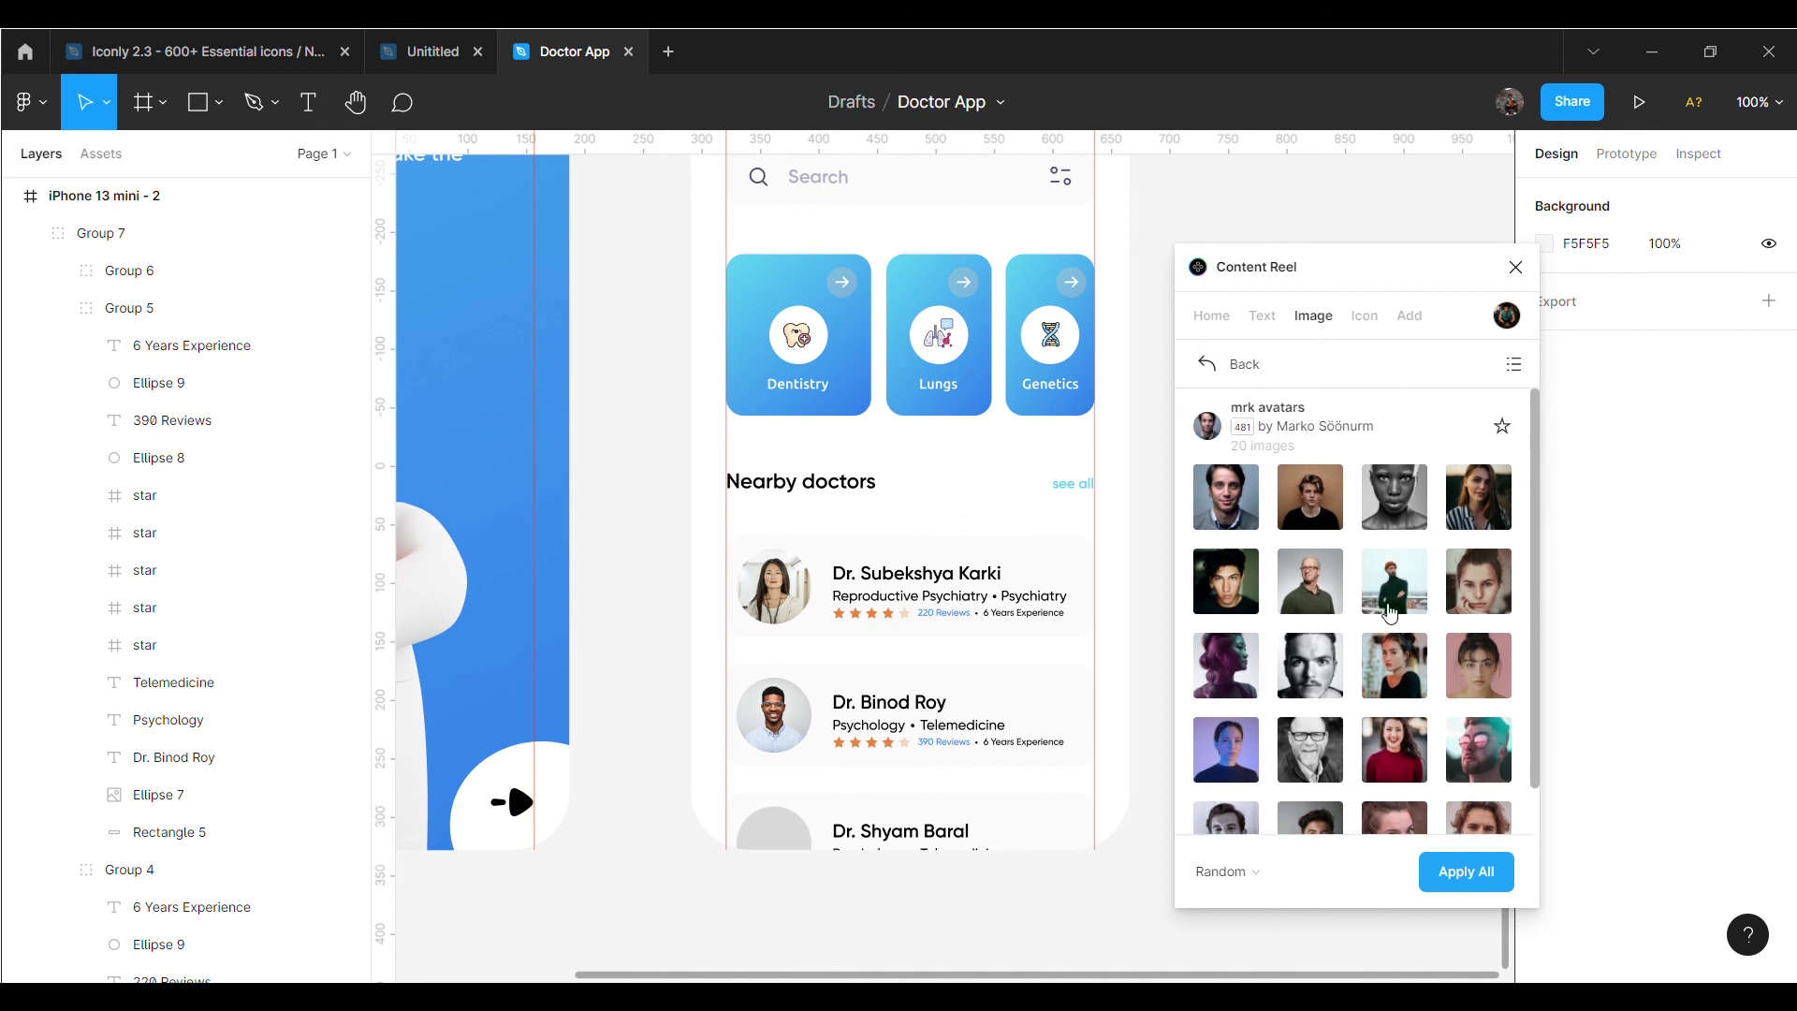
pyautogui.click(1205, 384)
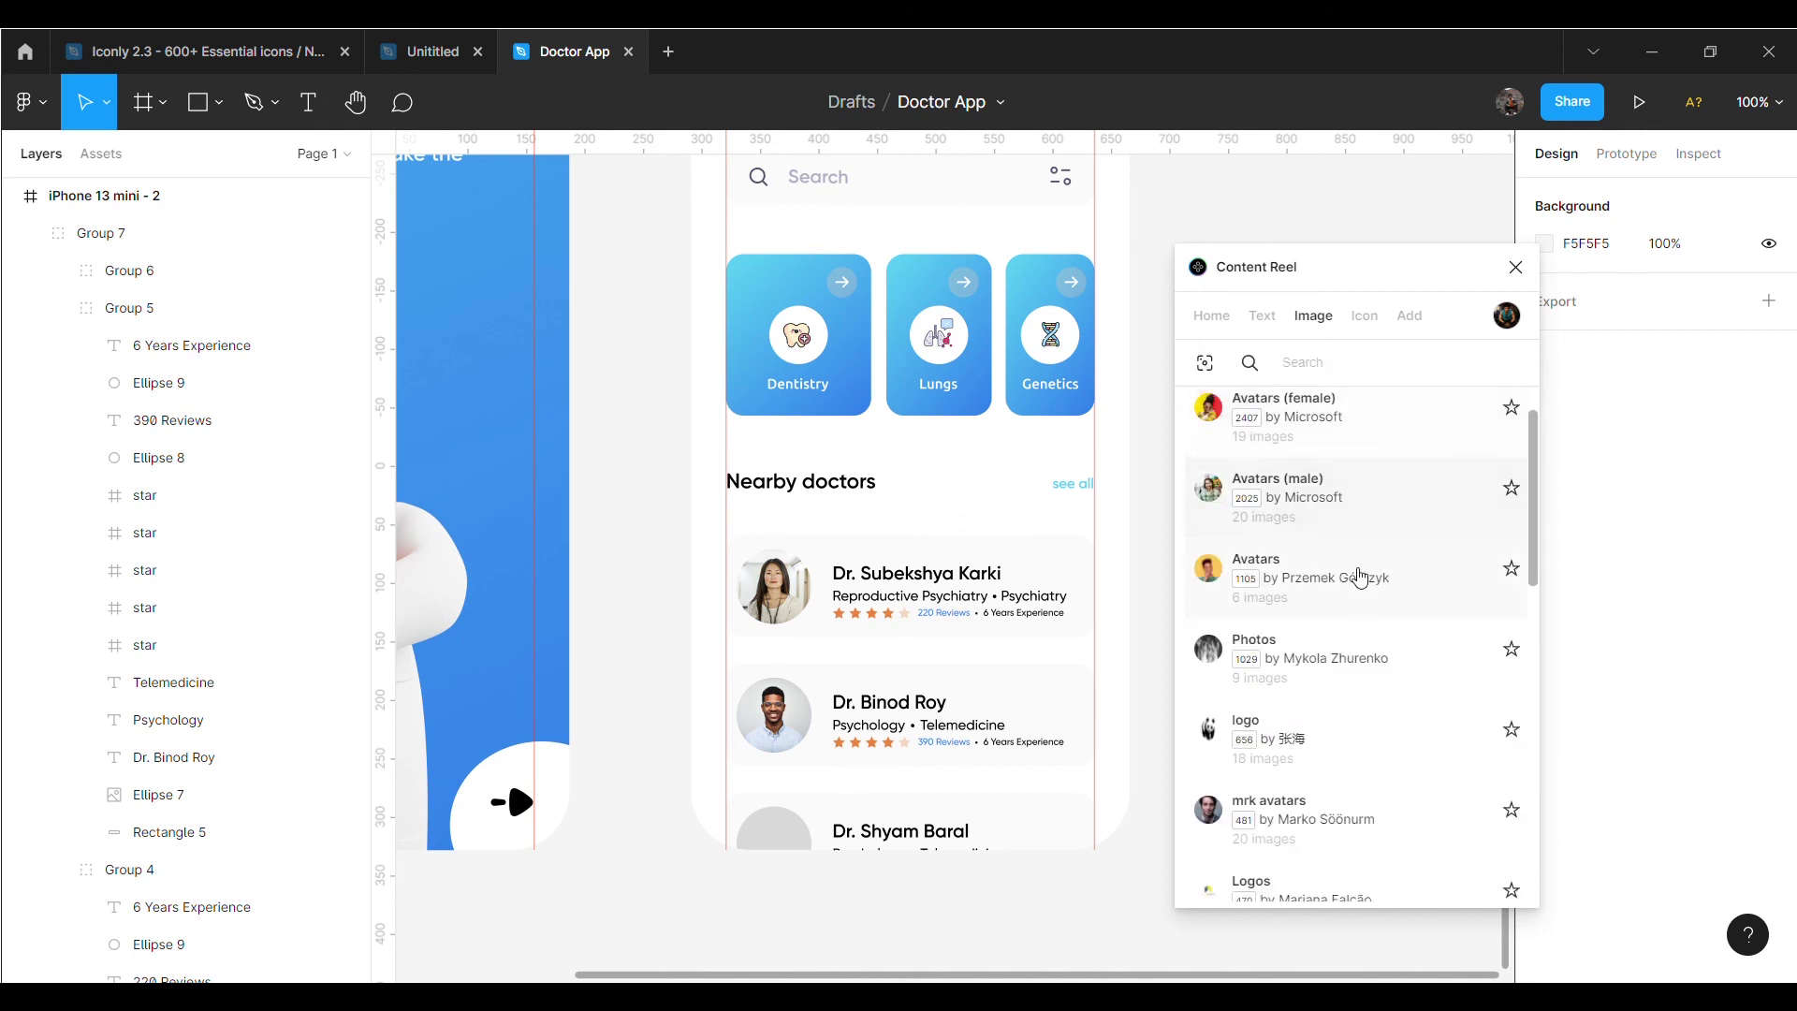
pyautogui.click(1373, 583)
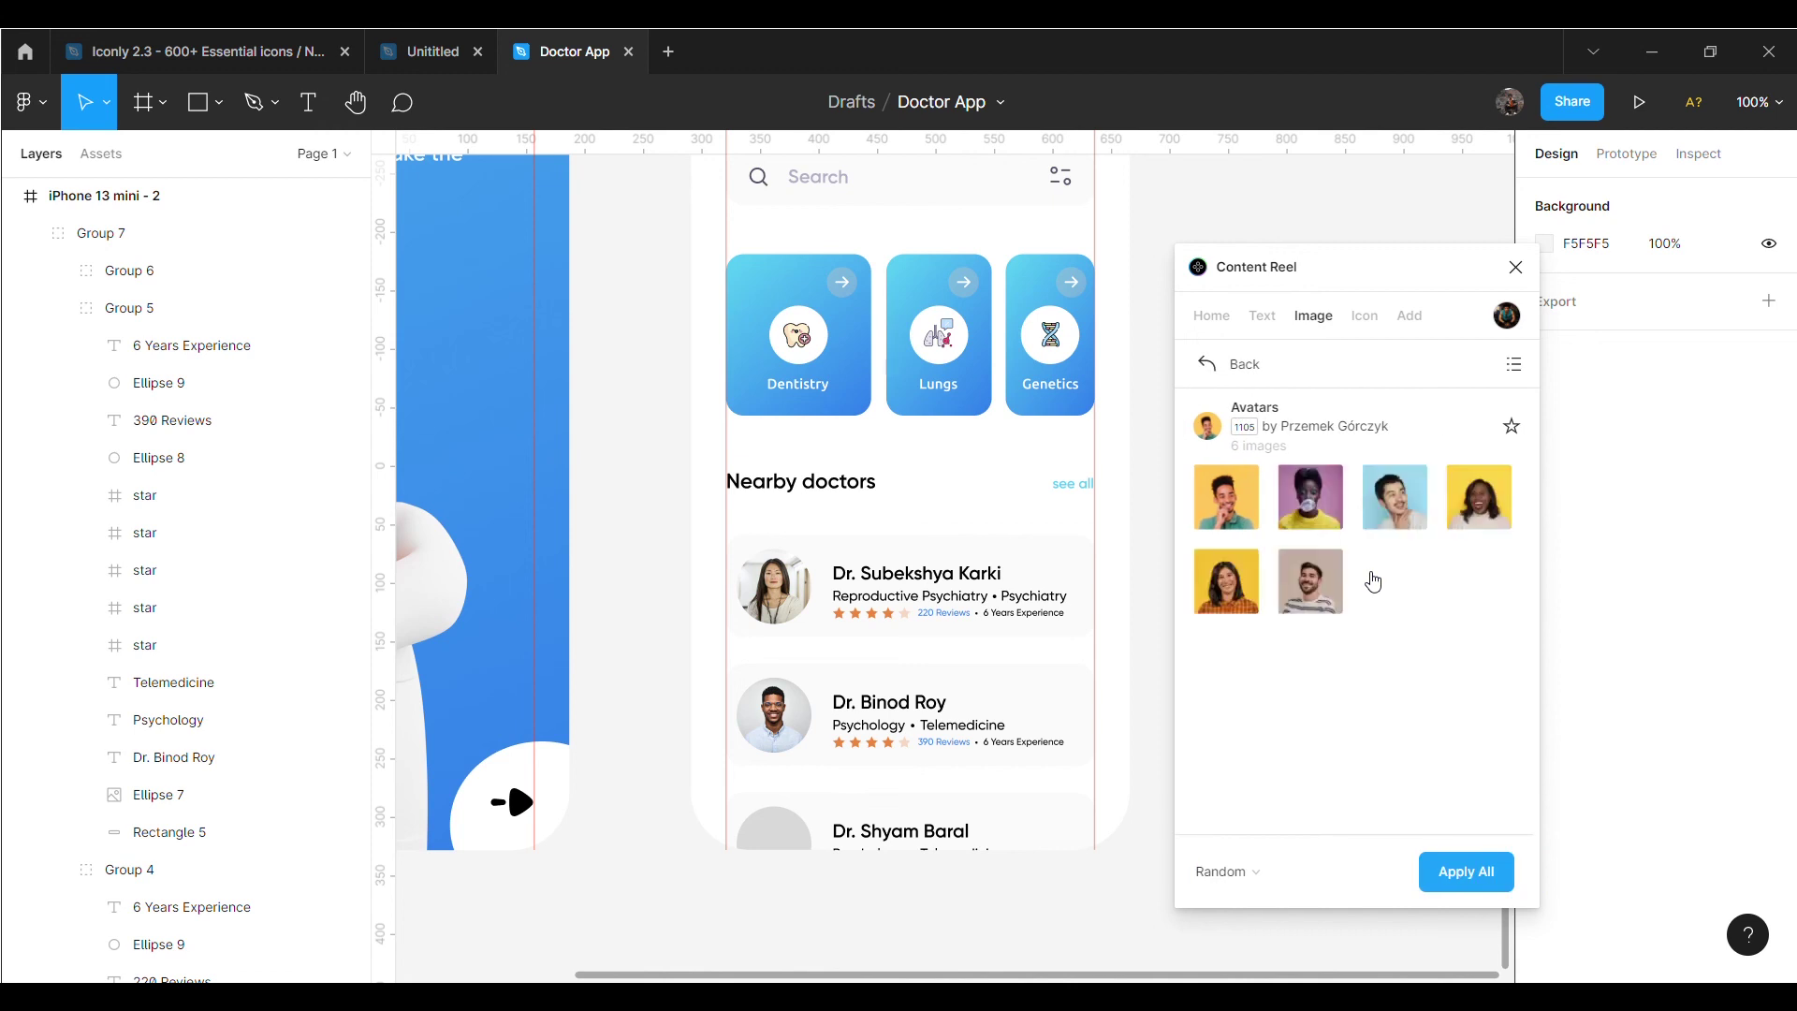
pyautogui.click(1219, 378)
pyautogui.scroll(-3, 1380, 661)
pyautogui.scroll(-2, 1376, 678)
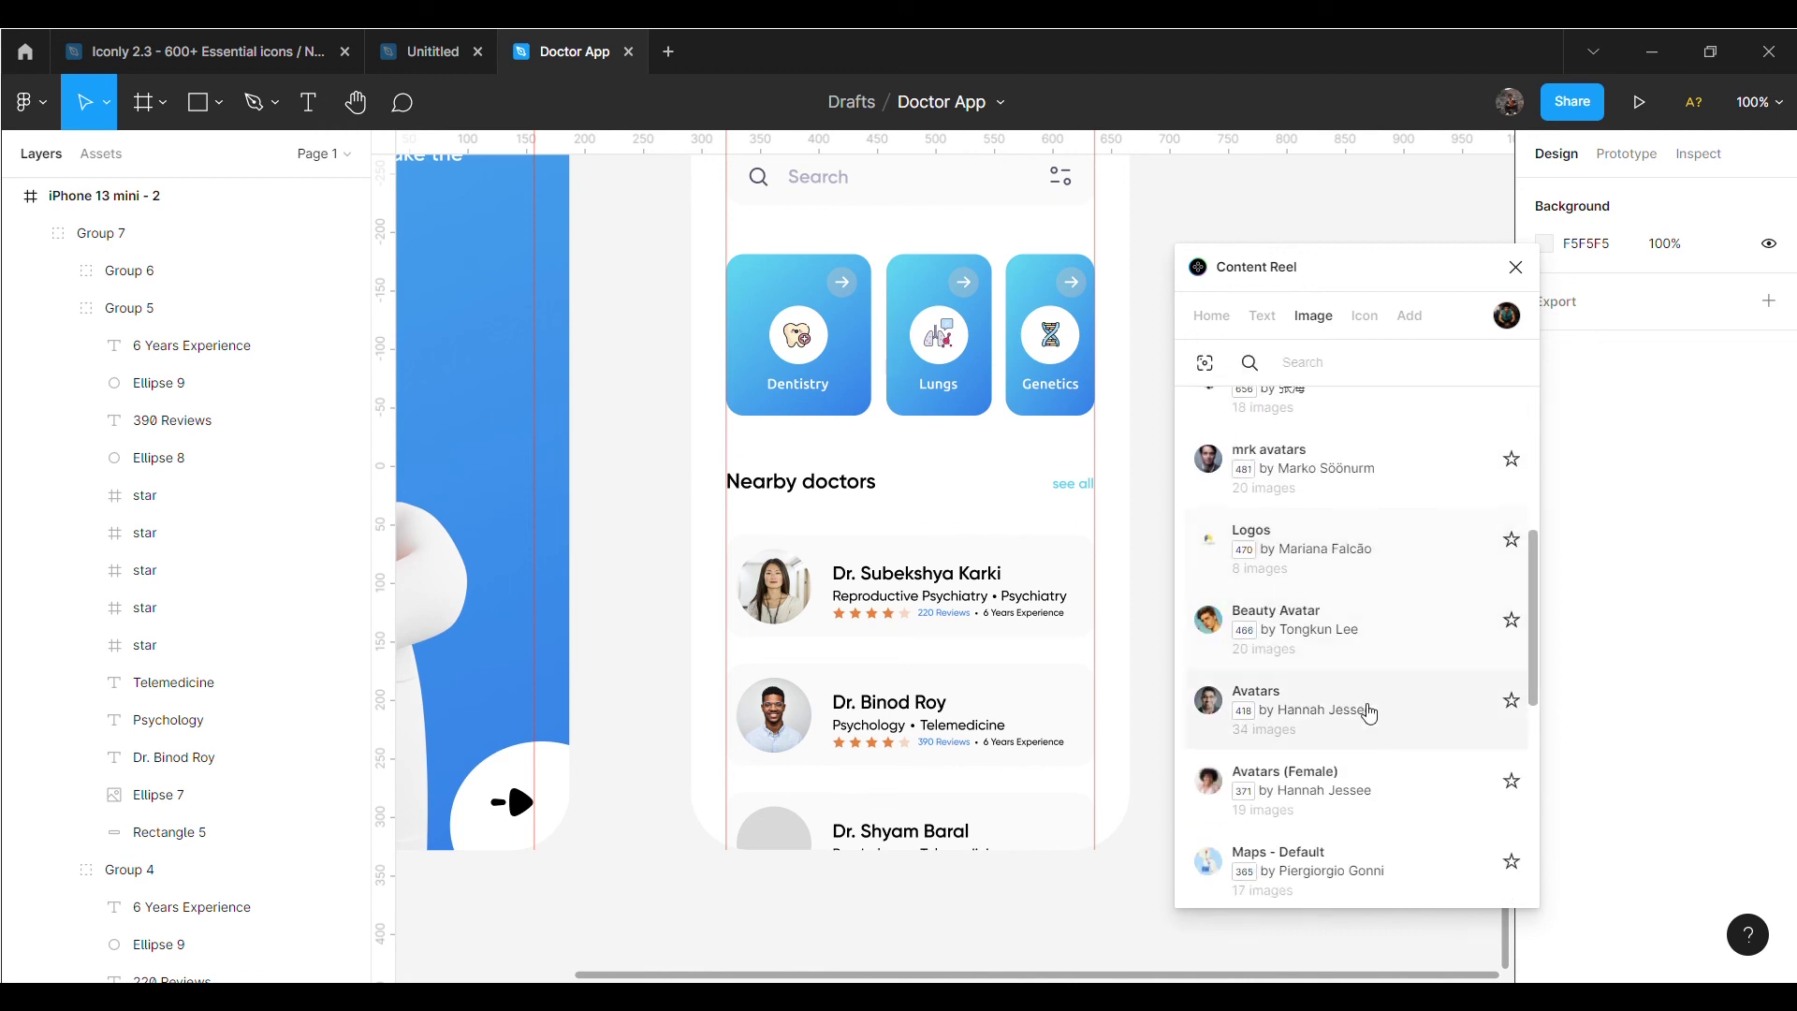
pyautogui.click(1376, 681)
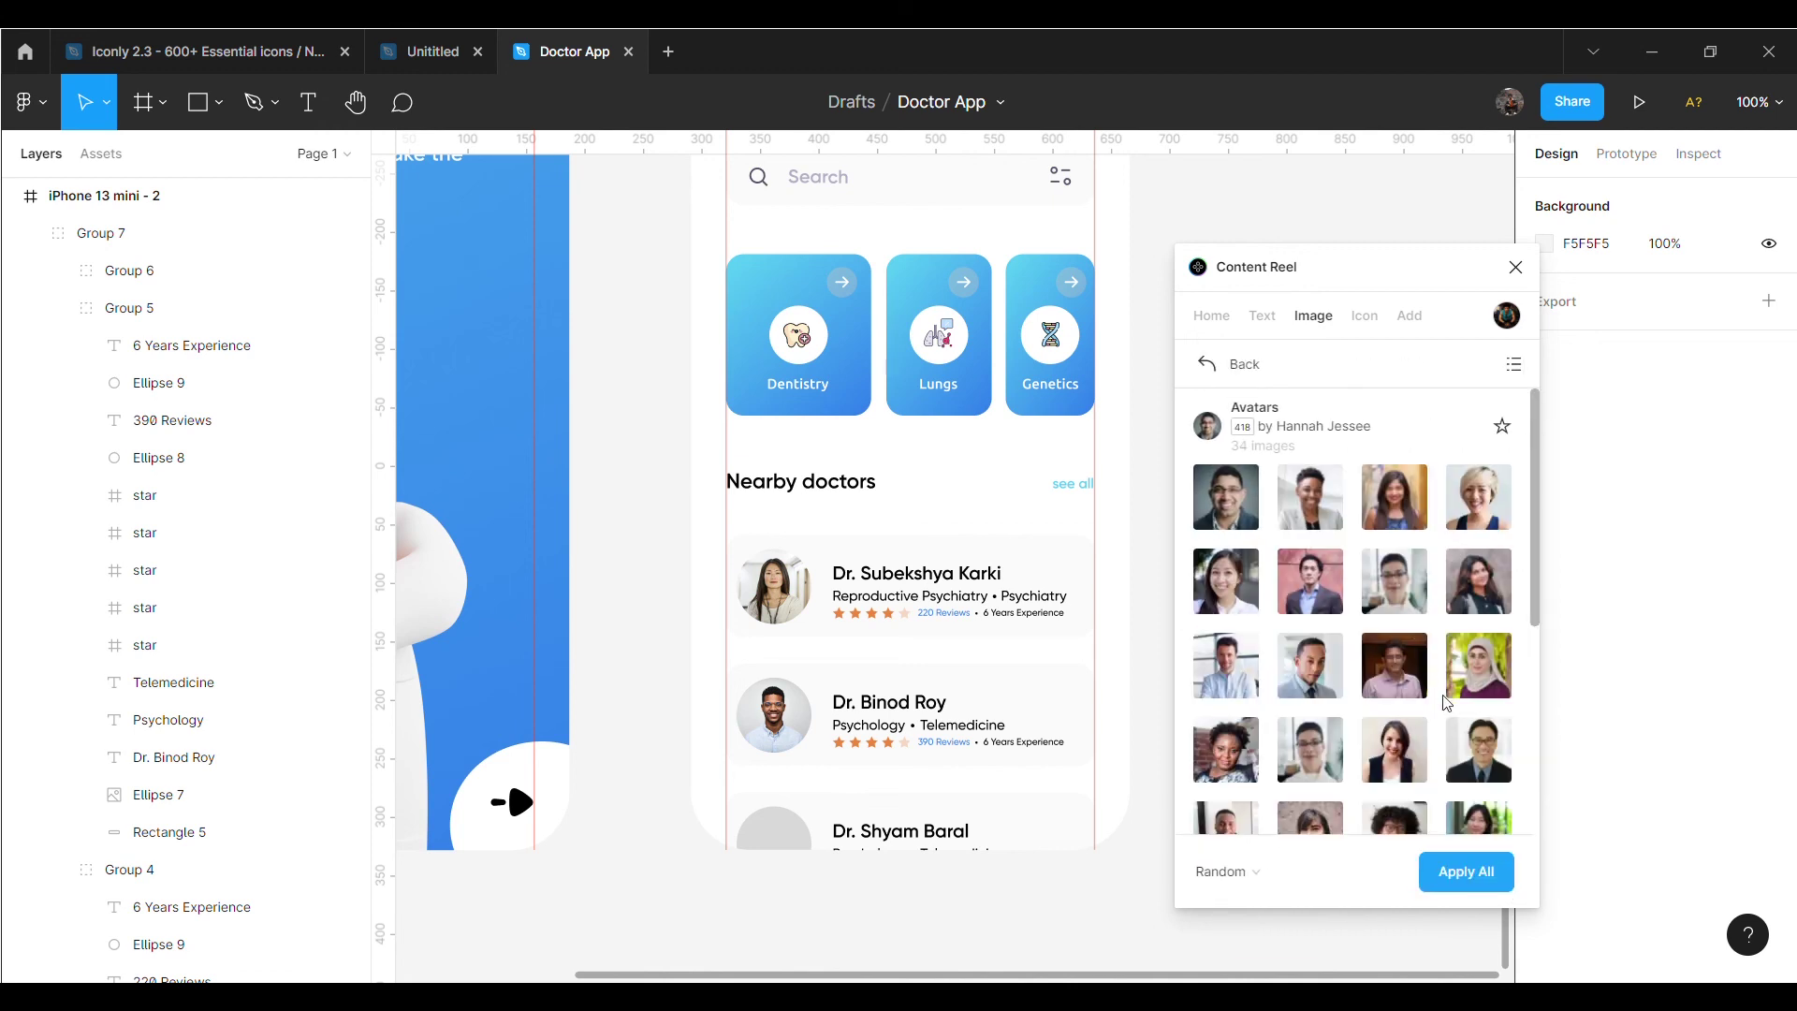
pyautogui.scroll(-1, 1448, 704)
pyautogui.click(794, 838)
pyautogui.doubleClick(793, 837)
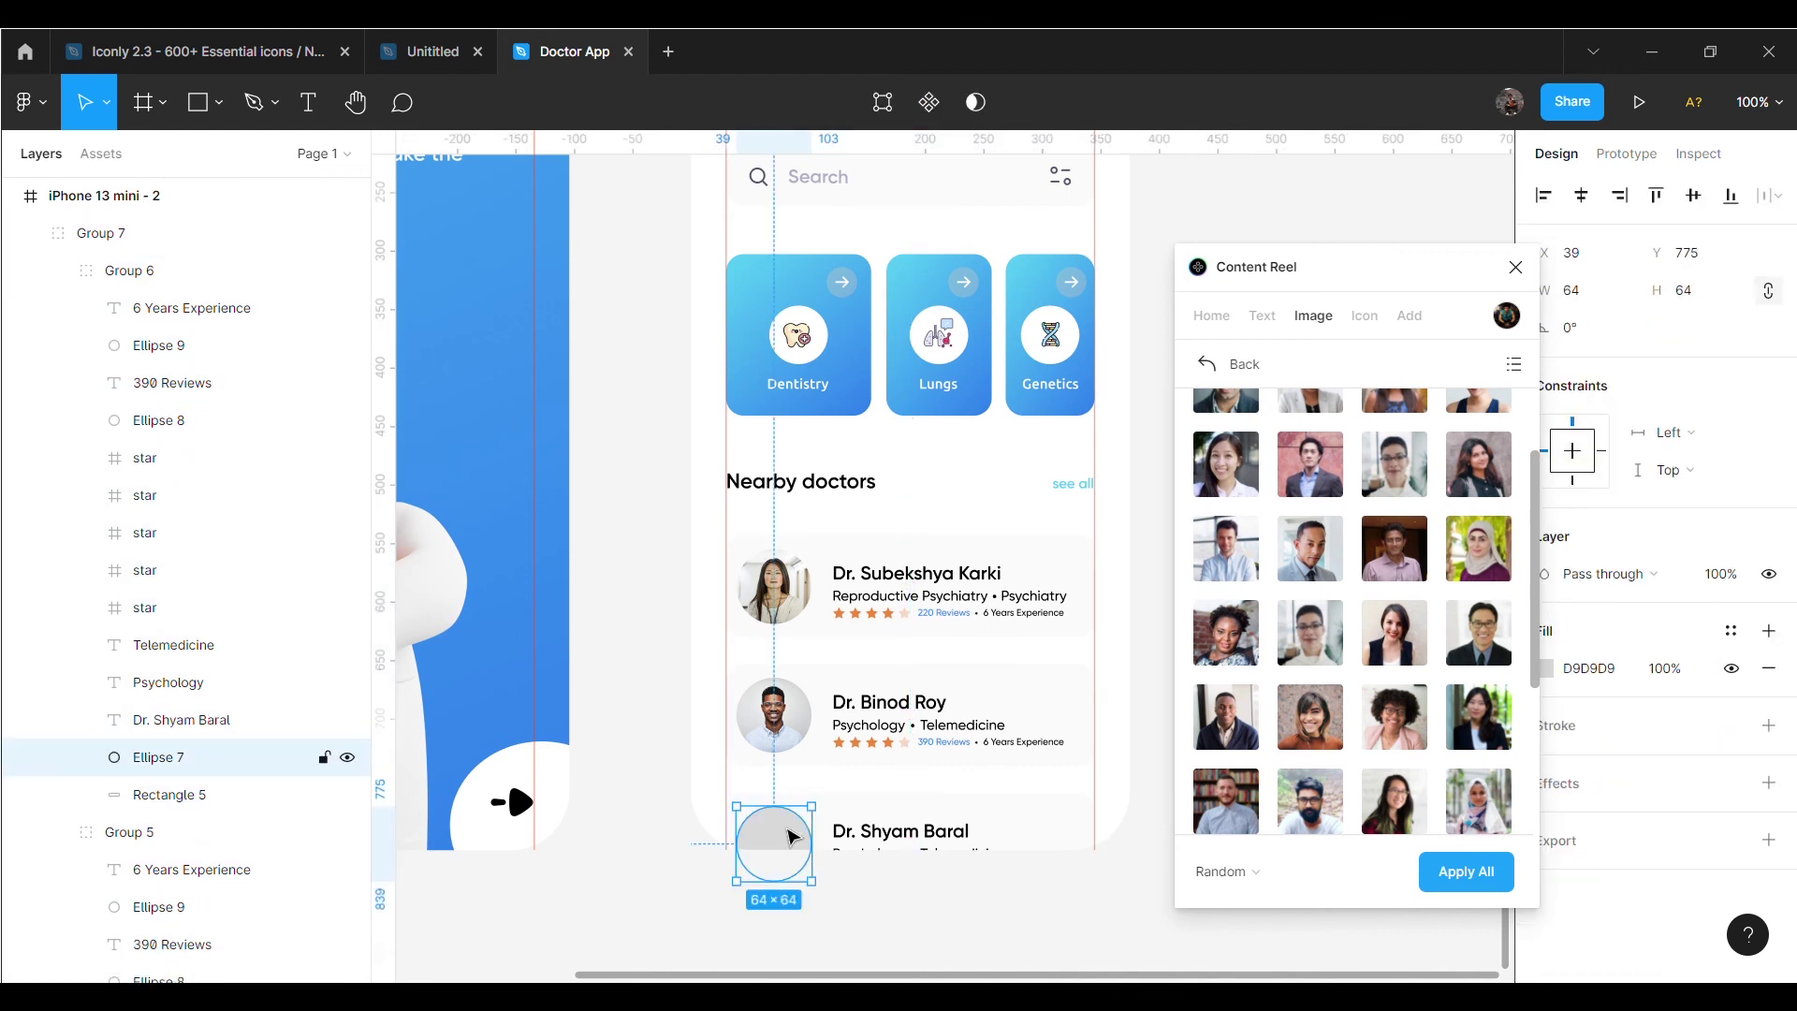
pyautogui.click(1339, 568)
# - Close the image library and nudge the doctor cards group down slightly
pyautogui.click(1515, 267)
pyautogui.click(1399, 339)
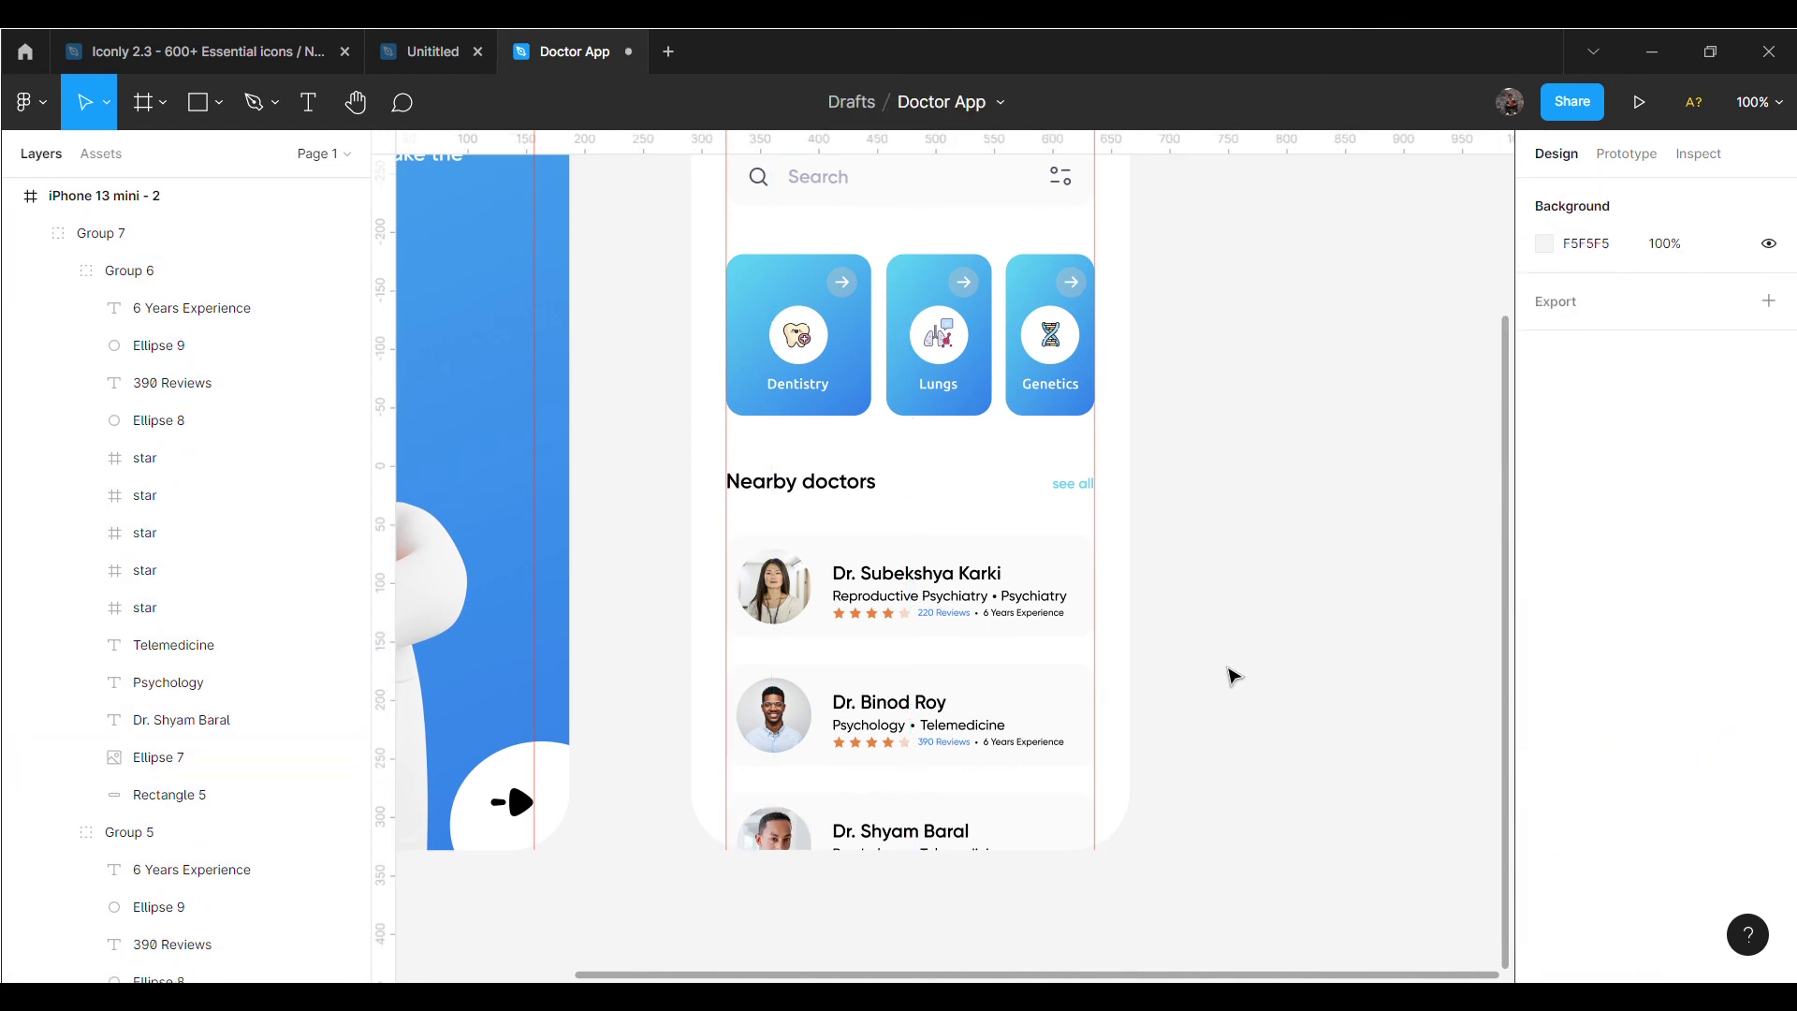
pyautogui.moveTo(971, 817); pyautogui.dragTo(972, 824)
pyautogui.click(1248, 638)
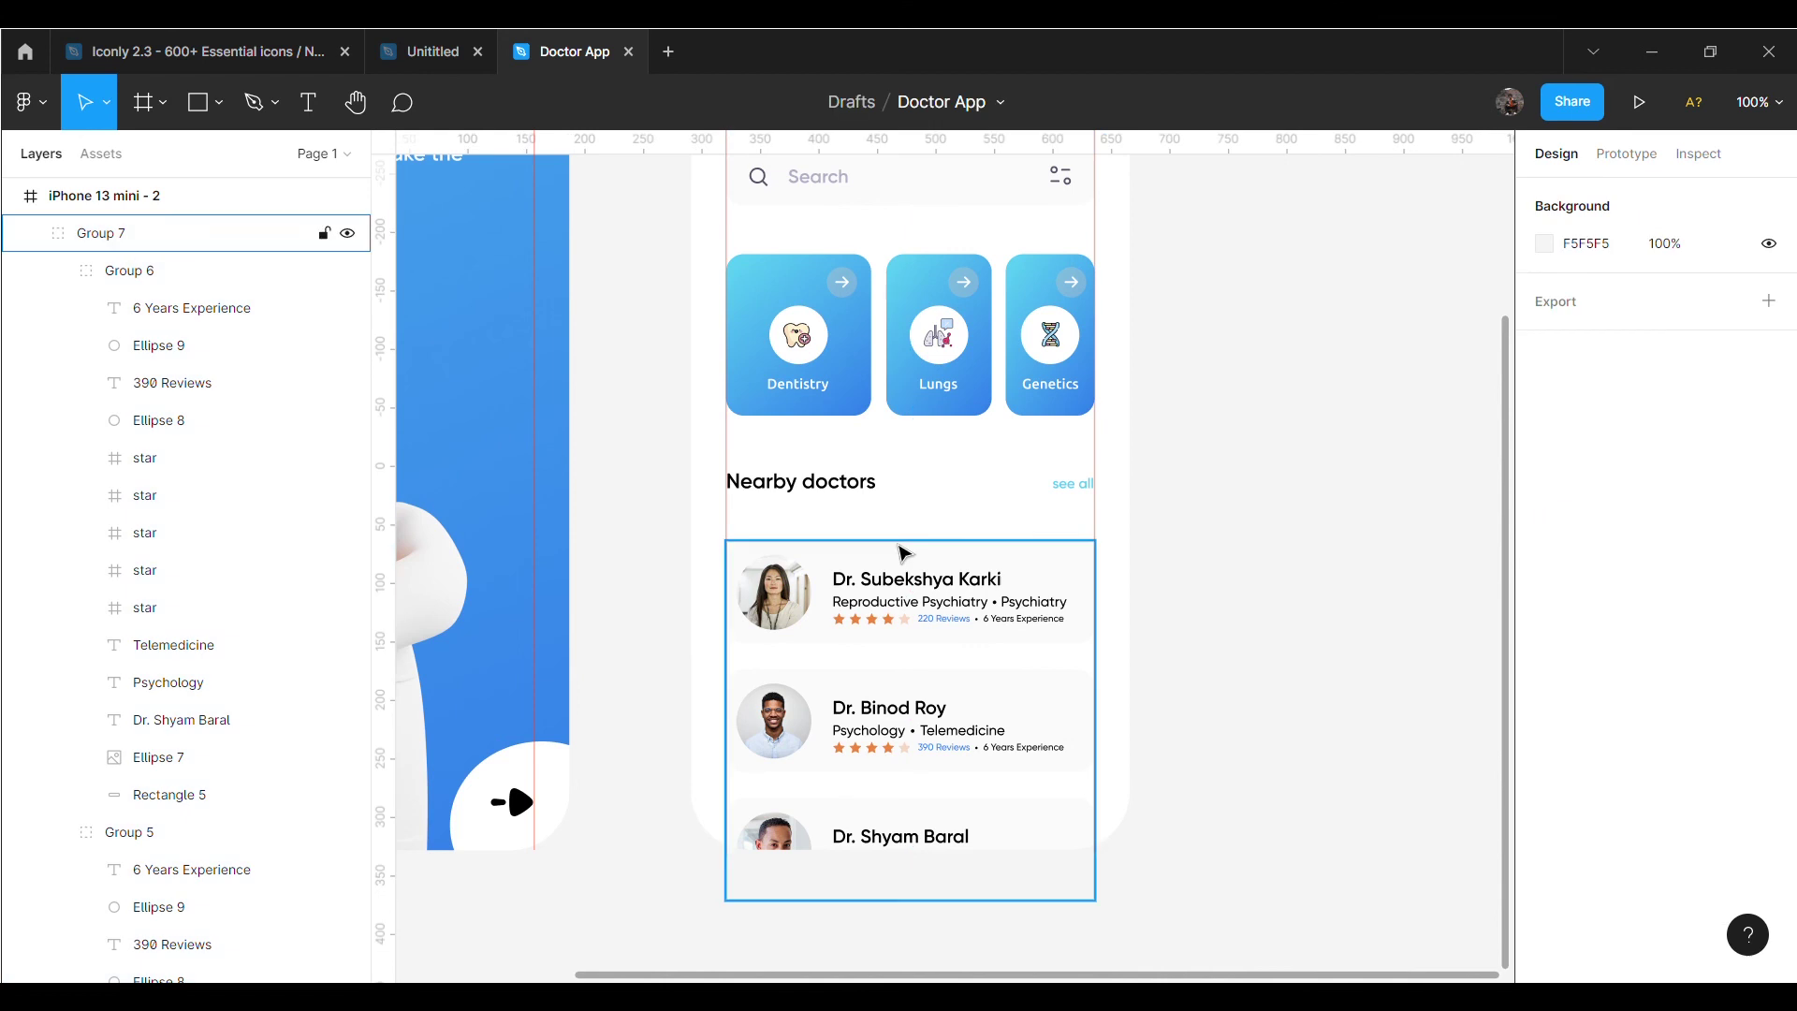
# - Drag the Nearby doctors heading group down about 11 px, then zoom out to the Final frame
pyautogui.click(913, 488)
pyautogui.moveTo(914, 497); pyautogui.dragTo(921, 512)
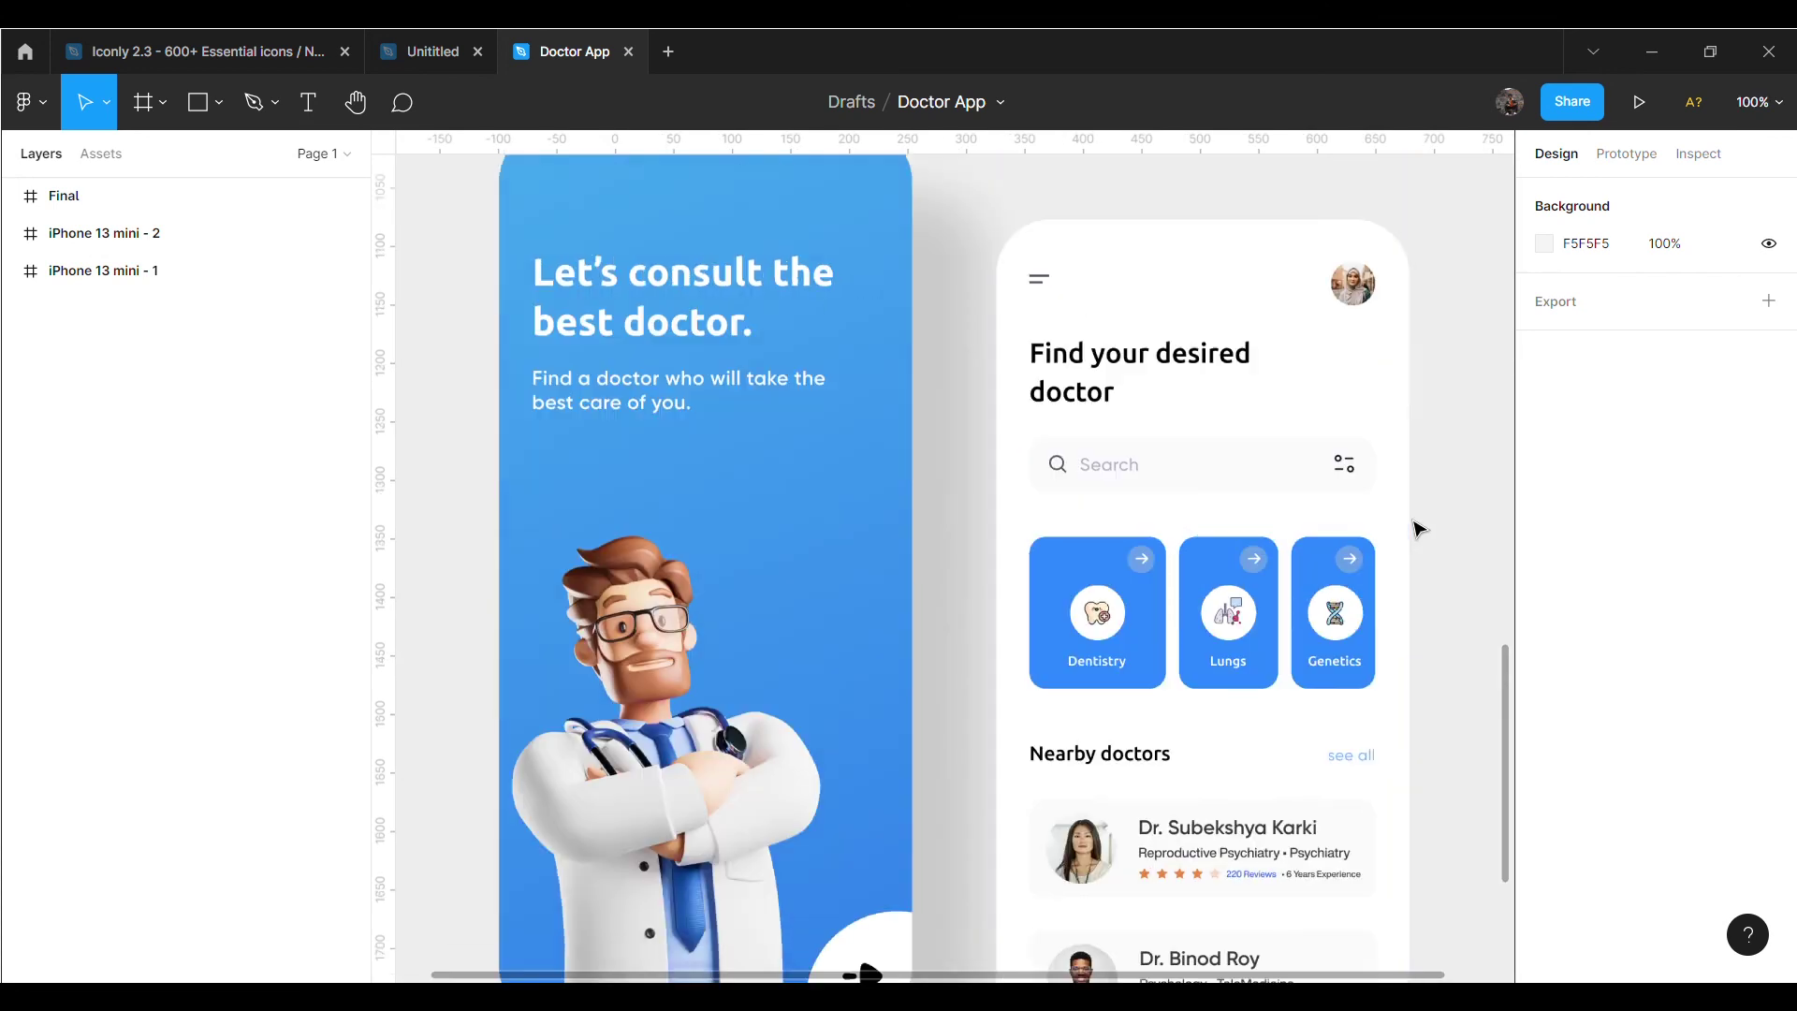
pyautogui.scroll(-6, 1214, 270)
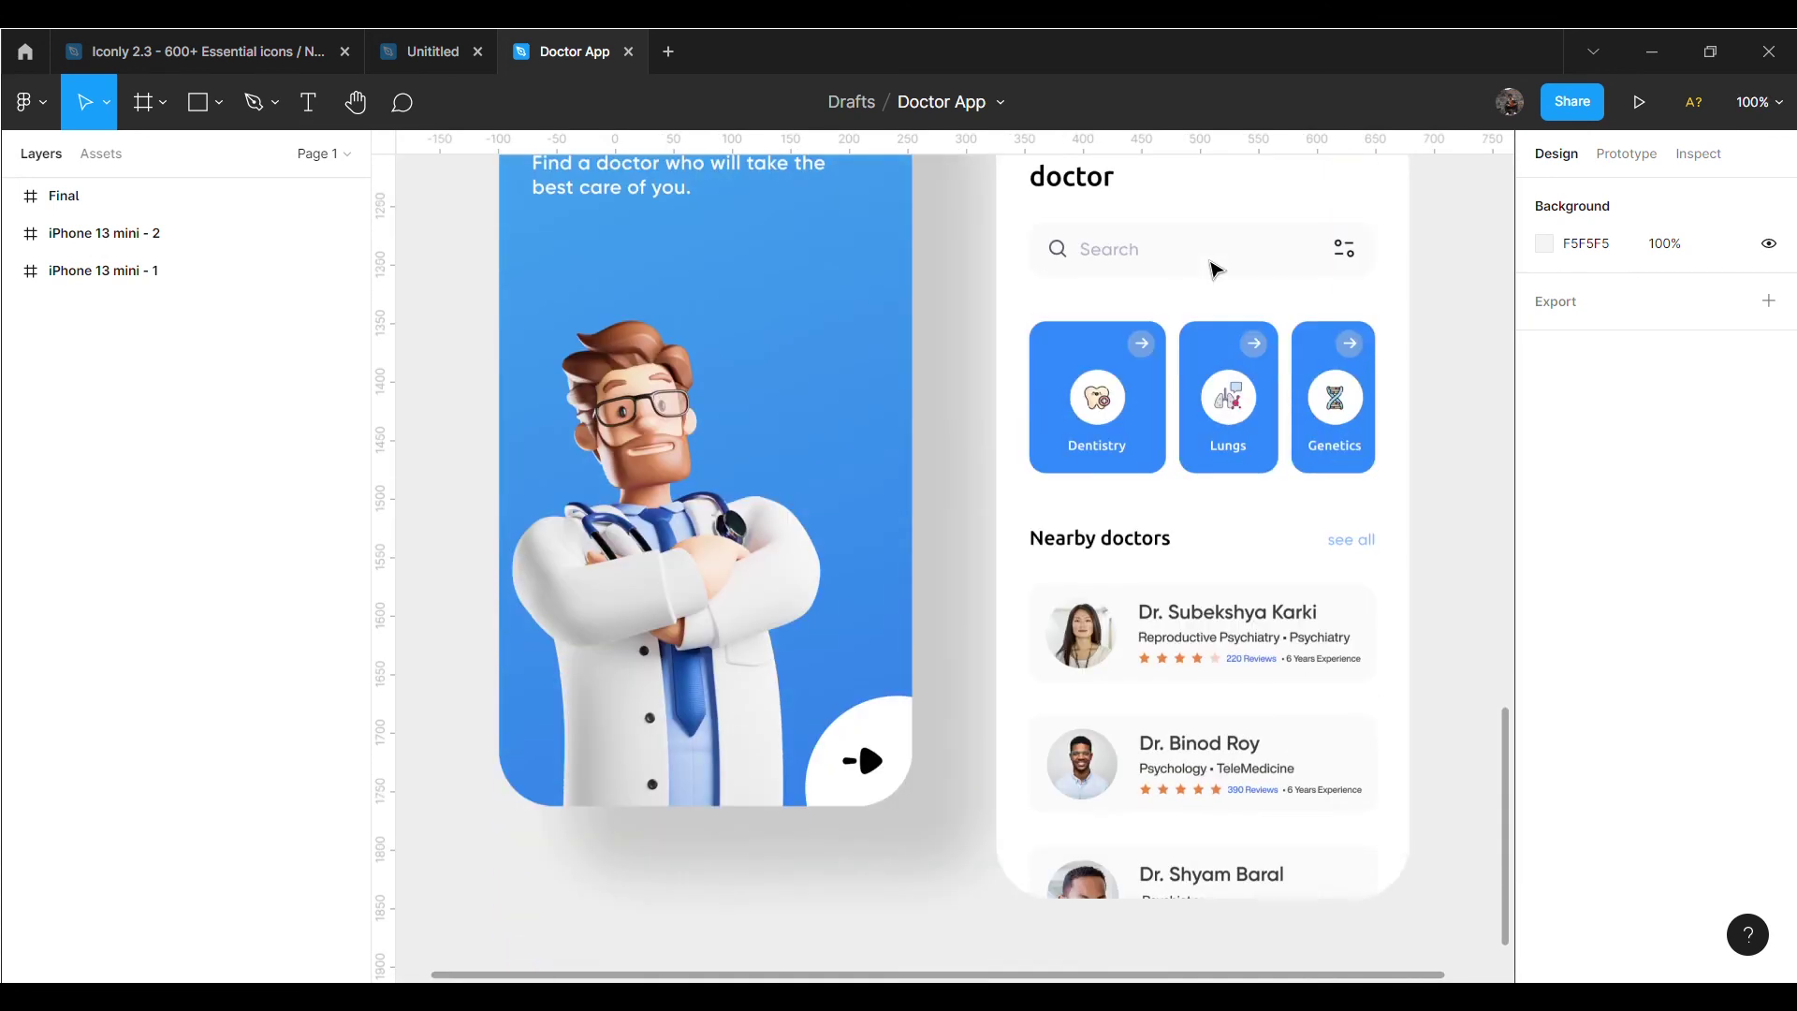
pyautogui.scroll(2, 1485, 763)
pyautogui.scroll(2, 1486, 763)
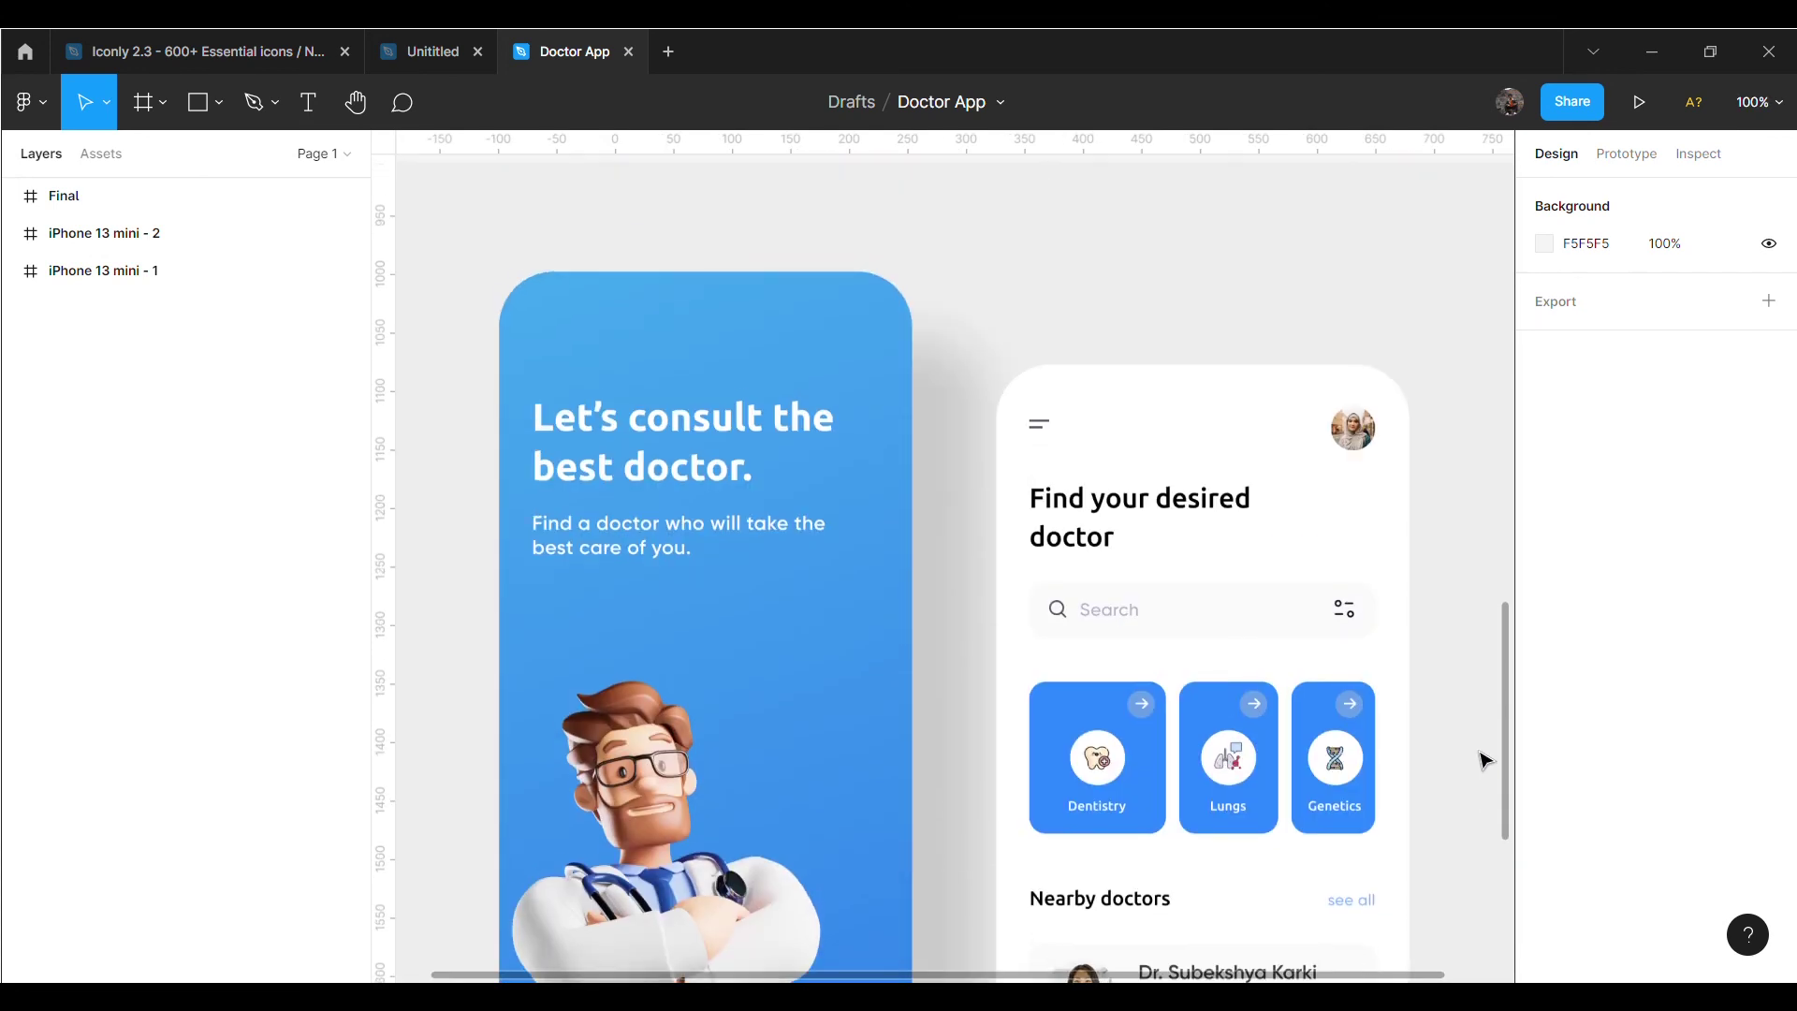
pyautogui.hotkey('ctrl', '-')
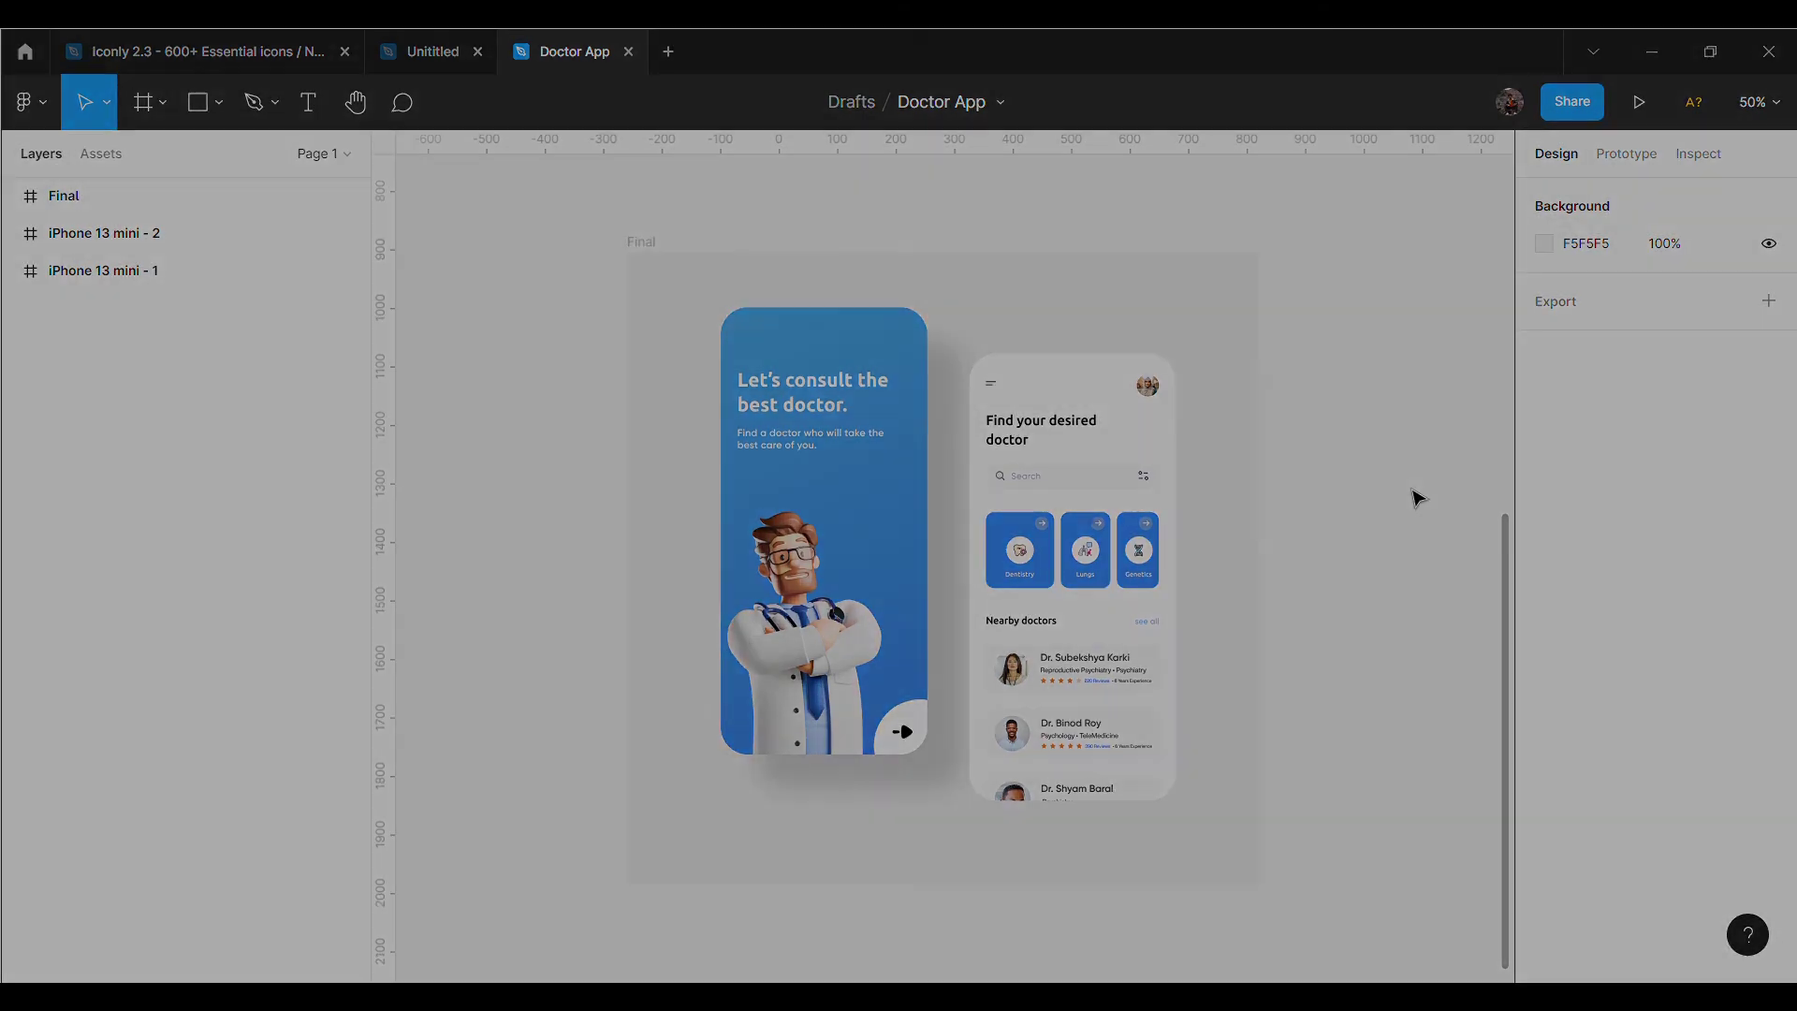